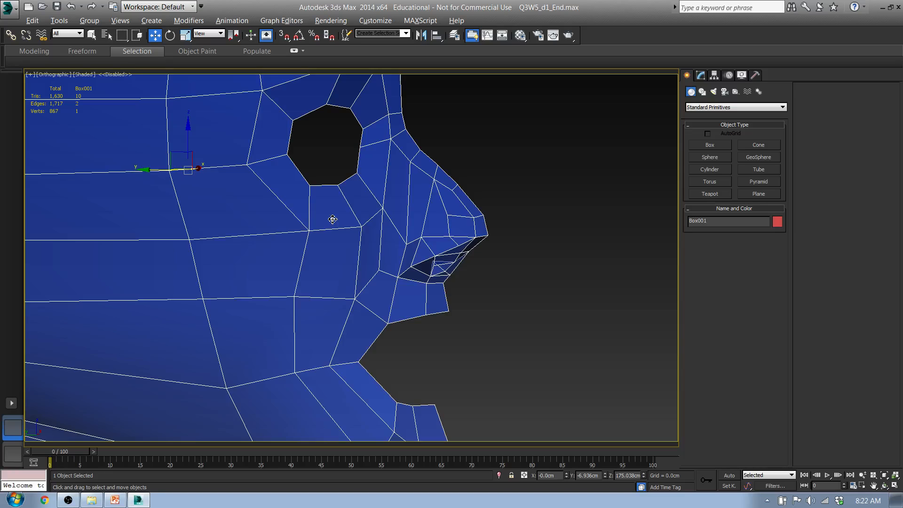
- In the front view, extrude the eye opening's border inward by scaling it uniformly, forming a new ring of polygons around the eye
{"action": "middle_click_drag", "start_coordinate": [332, 219], "coordinate": [309, 219]}
{"action": "middle_click_drag", "start_coordinate": [365, 210], "coordinate": [355, 232]}
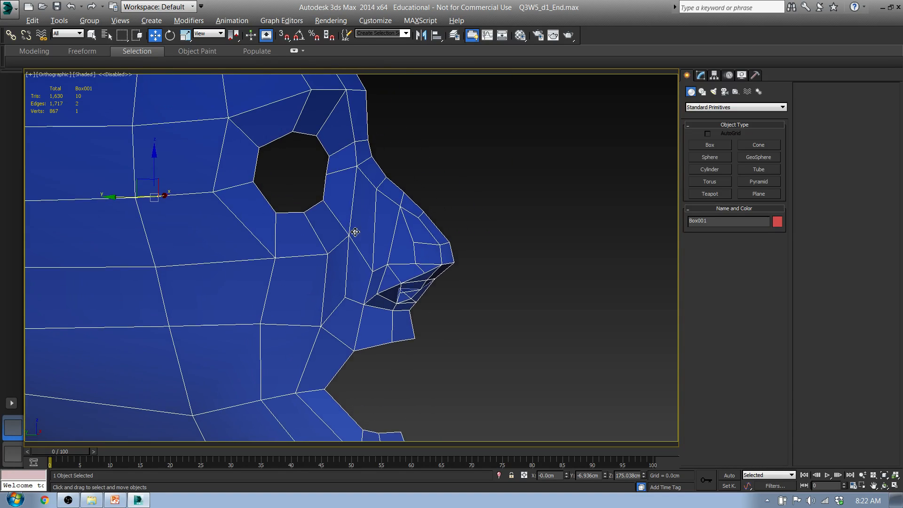
{"action": "key", "text": "f"}
{"action": "middle_click_drag", "start_coordinate": [373, 132], "coordinate": [377, 383]}
{"action": "scroll", "coordinate": [355, 256], "scroll_direction": "up", "scroll_amount": 12}
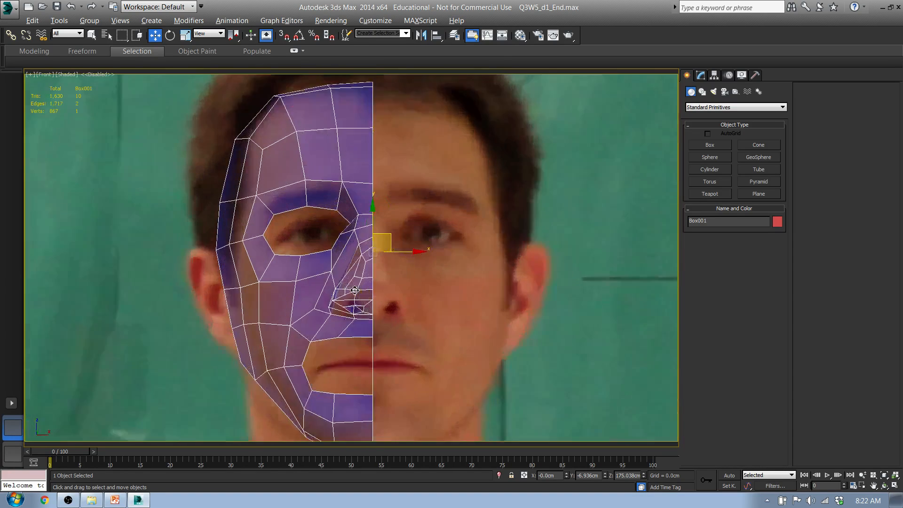
{"action": "scroll", "coordinate": [354, 290], "scroll_direction": "up", "scroll_amount": 3}
{"action": "middle_click_drag", "start_coordinate": [316, 194], "coordinate": [358, 250]}
{"action": "scroll", "coordinate": [354, 249], "scroll_direction": "up", "scroll_amount": 5}
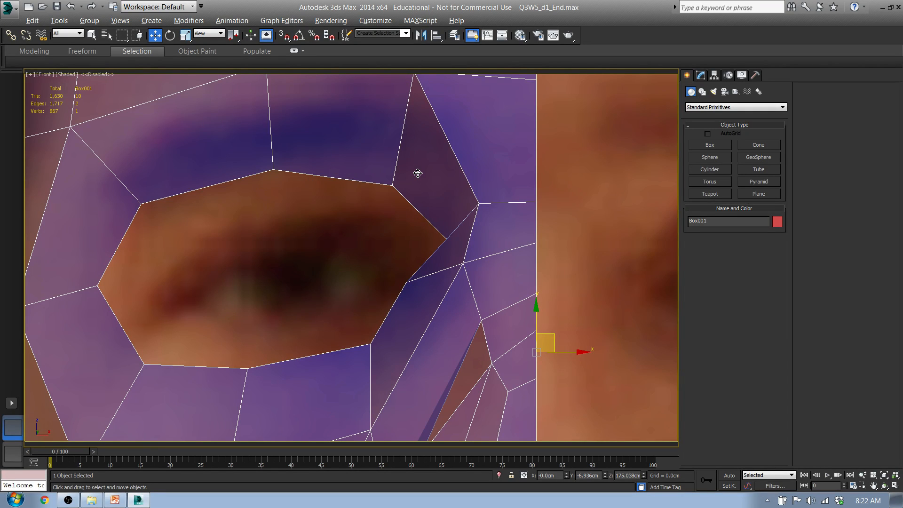
{"action": "key", "text": "2"}
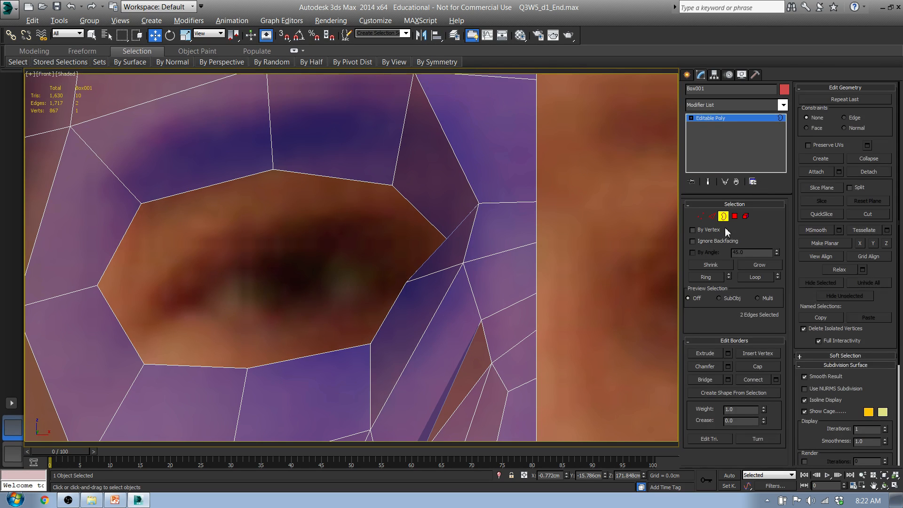
{"action": "left_click", "coordinate": [317, 179]}
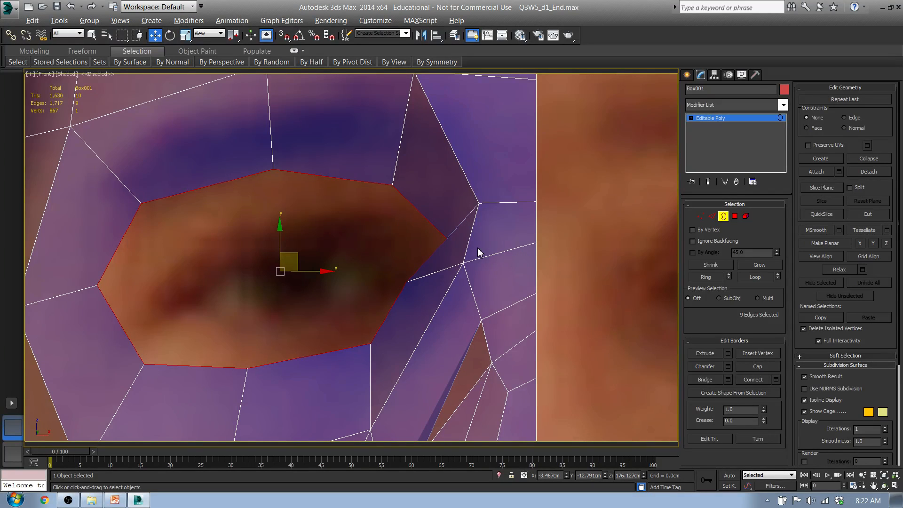
{"action": "key", "text": "r"}
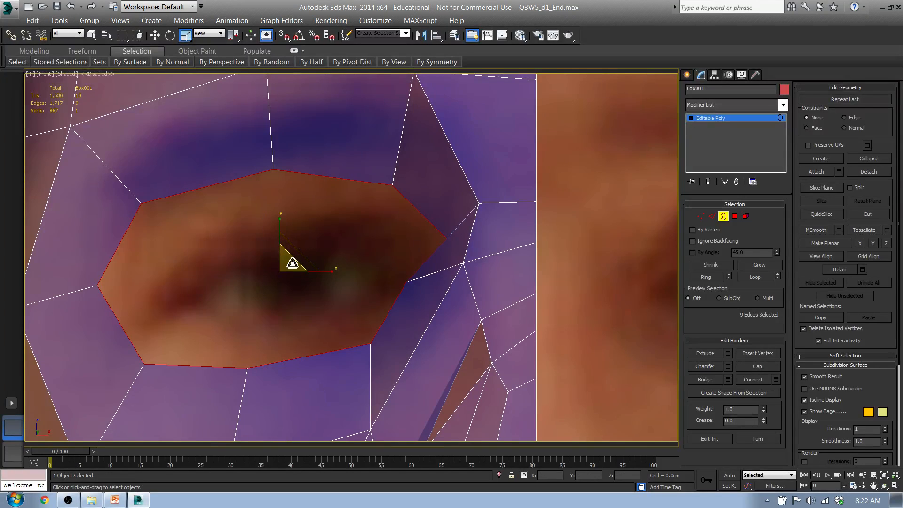
{"action": "left_click_drag", "start_coordinate": [292, 262], "coordinate": [254, 308], "text": "shift"}
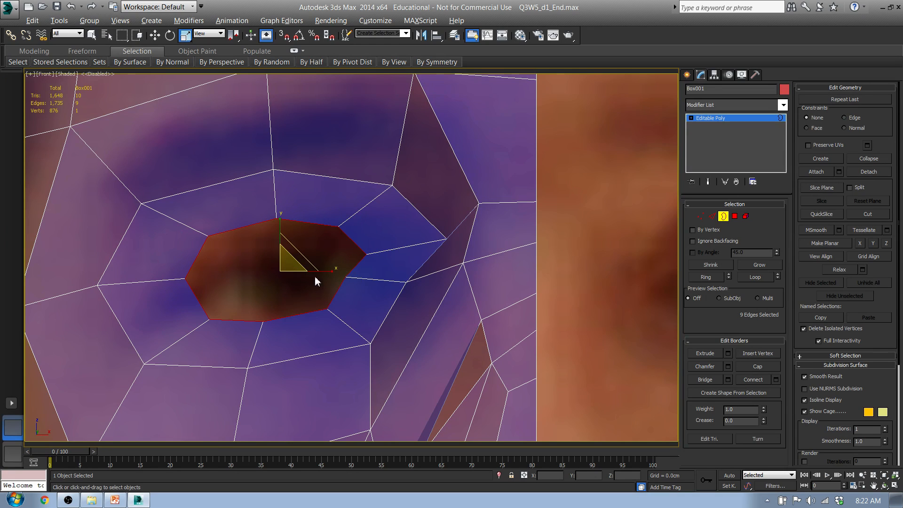
{"action": "middle_click_drag", "start_coordinate": [289, 297], "coordinate": [295, 245]}
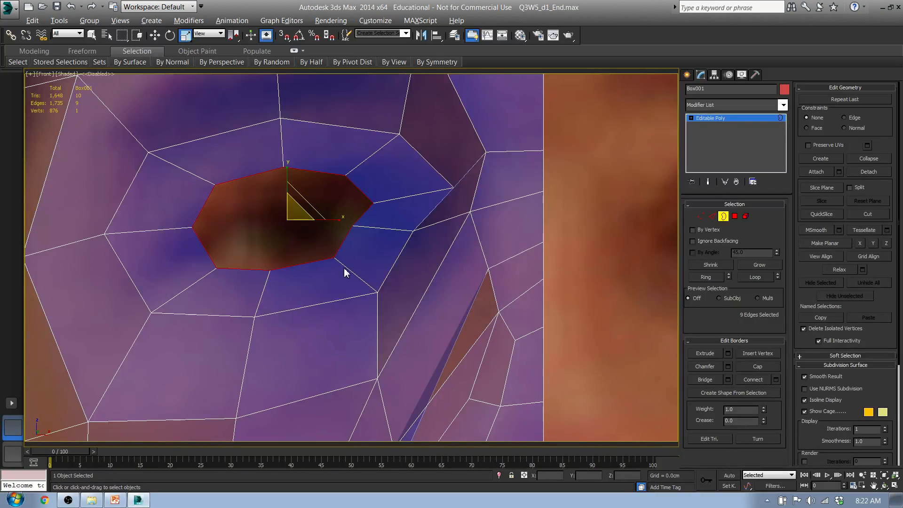
- Move the two inner-corner vertices of the new eyelid ring toward the nose to match the reference photo
{"action": "left_click", "coordinate": [697, 218]}
{"action": "middle_click_drag", "start_coordinate": [206, 233], "coordinate": [239, 207]}
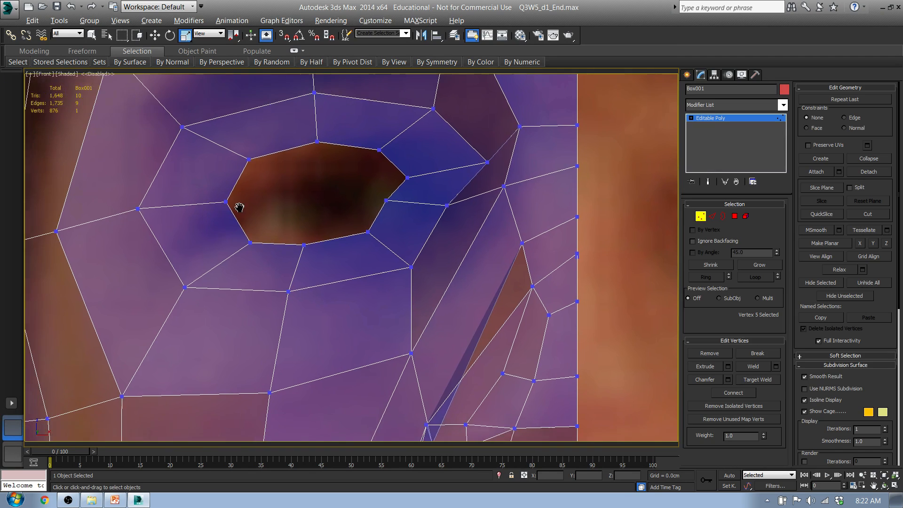
{"action": "scroll", "coordinate": [302, 218], "scroll_direction": "down", "scroll_amount": 3}
{"action": "scroll", "coordinate": [356, 216], "scroll_direction": "up", "scroll_amount": 6}
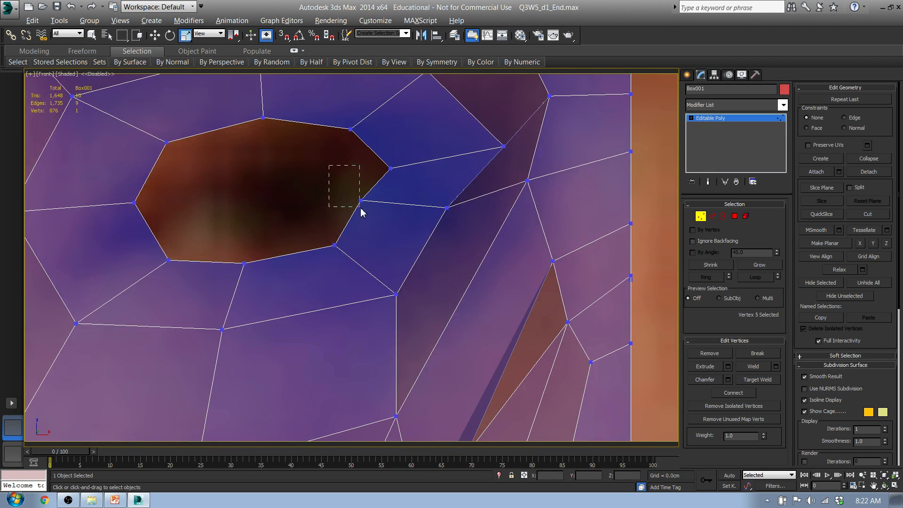
{"action": "left_click_drag", "start_coordinate": [360, 209], "coordinate": [416, 191]}
{"action": "key", "text": "w"}
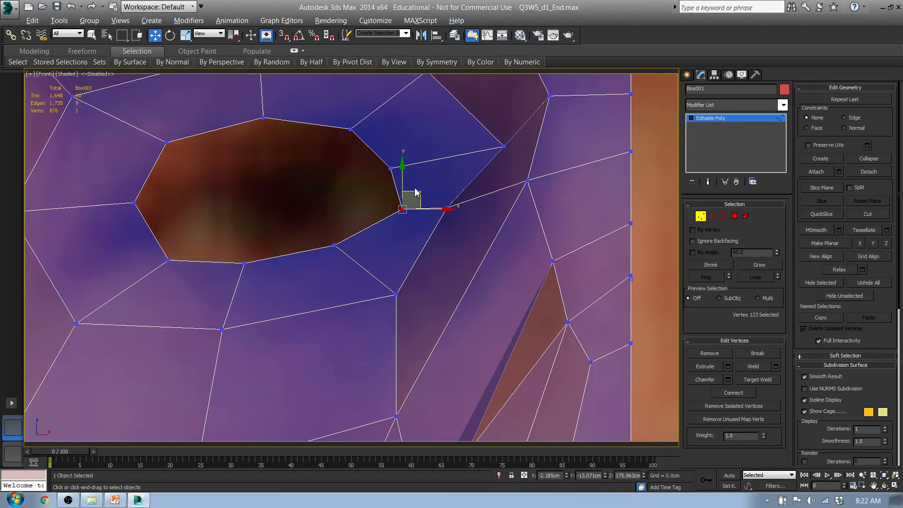
{"action": "left_click", "coordinate": [390, 168]}
{"action": "left_click_drag", "start_coordinate": [407, 155], "coordinate": [412, 165]}
- Reshape the outer end of the eye opening by moving its corner and lower vertices down and outward and adjusting the upper-outer vertex
{"action": "left_click_drag", "start_coordinate": [348, 158], "coordinate": [331, 133]}
{"action": "middle_click_drag", "start_coordinate": [215, 179], "coordinate": [301, 170]}
{"action": "left_click_drag", "start_coordinate": [252, 251], "coordinate": [252, 252]}
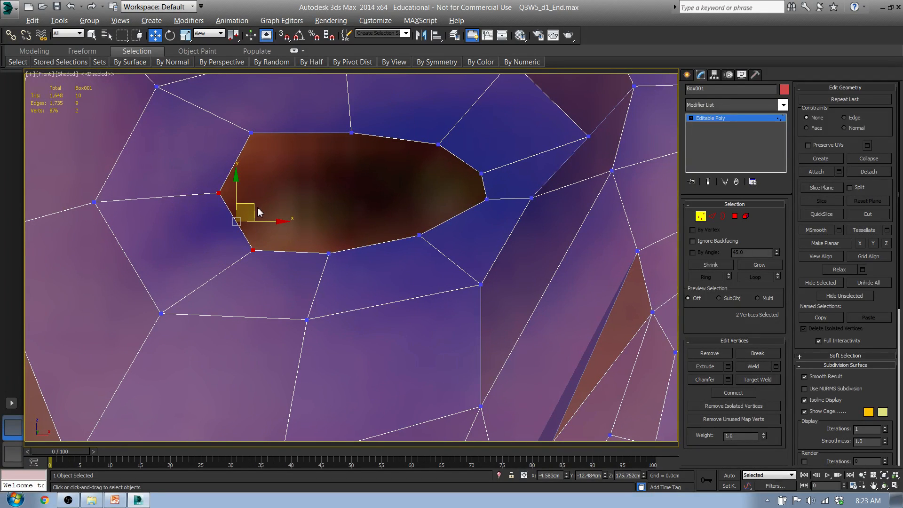
{"action": "left_click_drag", "start_coordinate": [259, 210], "coordinate": [265, 236]}
{"action": "left_click", "coordinate": [160, 197]}
{"action": "left_click_drag", "start_coordinate": [203, 261], "coordinate": [203, 261]}
{"action": "left_click_drag", "start_coordinate": [228, 127], "coordinate": [292, 177]}
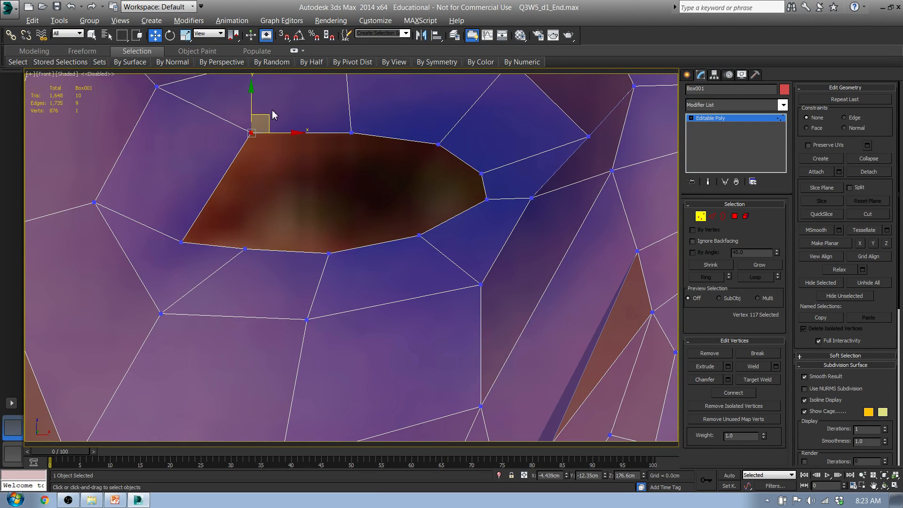
{"action": "left_click_drag", "start_coordinate": [273, 122], "coordinate": [276, 148]}
- Move the eye opening's outer-corner vertex to fit the eye corner in the front reference image
{"action": "middle_click_drag", "start_coordinate": [406, 166], "coordinate": [357, 208]}
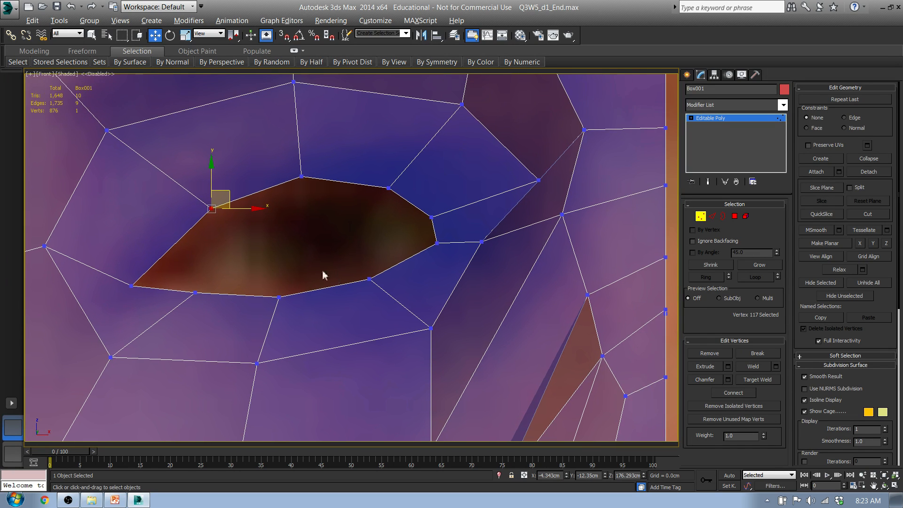
{"action": "middle_click_drag", "start_coordinate": [356, 296], "coordinate": [353, 265]}
{"action": "scroll", "coordinate": [407, 236], "scroll_direction": "down", "scroll_amount": 2}
{"action": "scroll", "coordinate": [329, 250], "scroll_direction": "down", "scroll_amount": 2}
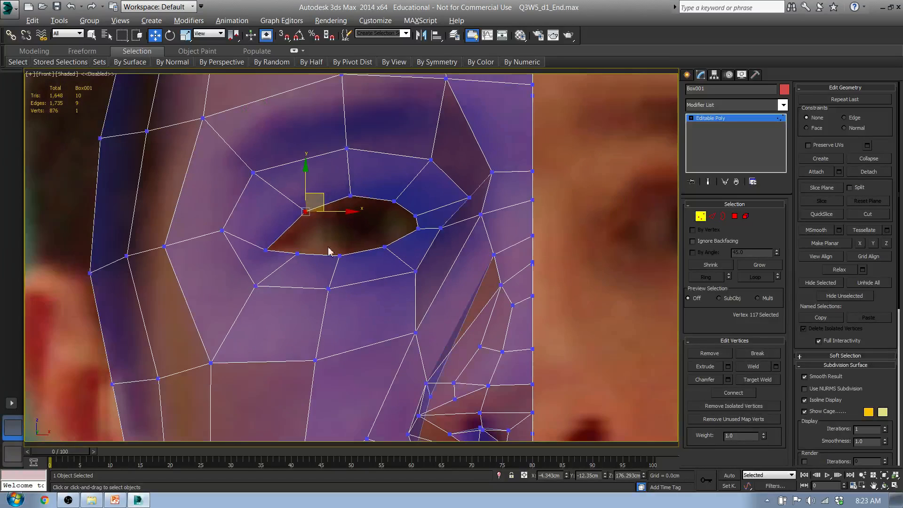
{"action": "scroll", "coordinate": [270, 269], "scroll_direction": "up", "scroll_amount": 3}
{"action": "left_click_drag", "start_coordinate": [243, 213], "coordinate": [296, 227]}
{"action": "scroll", "coordinate": [272, 276], "scroll_direction": "up", "scroll_amount": 2}
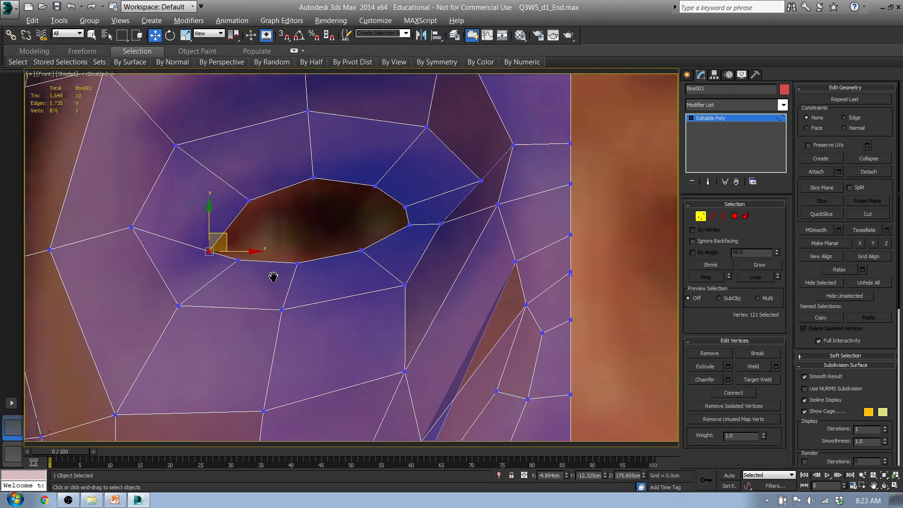
- Refine the lower-lid vertices and lower the middle upper-lid vertex slightly along the eye outline in the front view
{"action": "scroll", "coordinate": [299, 262], "scroll_direction": "down", "scroll_amount": 5}
{"action": "scroll", "coordinate": [262, 280], "scroll_direction": "up", "scroll_amount": 6}
{"action": "middle_click_drag", "start_coordinate": [181, 241], "coordinate": [290, 313]}
{"action": "left_click_drag", "start_coordinate": [246, 324], "coordinate": [290, 357]}
{"action": "left_click_drag", "start_coordinate": [287, 323], "coordinate": [378, 304]}
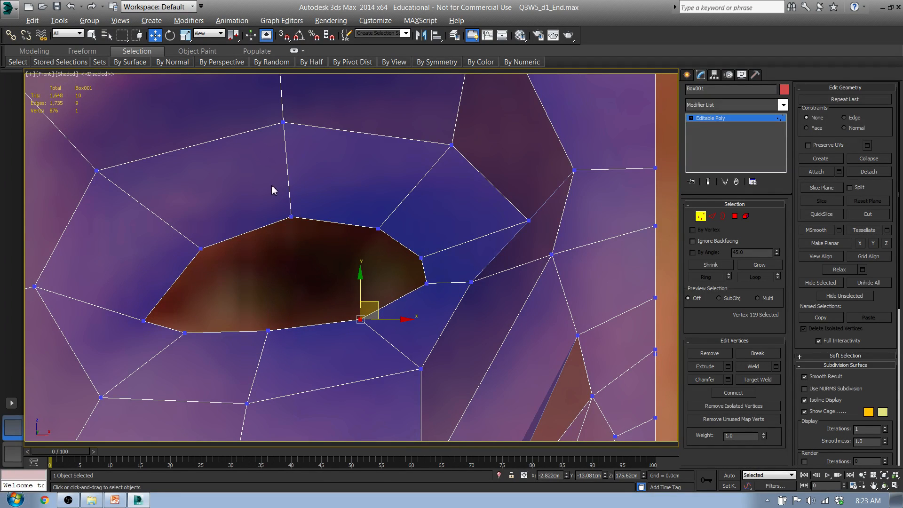
{"action": "left_click_drag", "start_coordinate": [273, 187], "coordinate": [325, 242]}
{"action": "left_click_drag", "start_coordinate": [308, 197], "coordinate": [308, 205]}
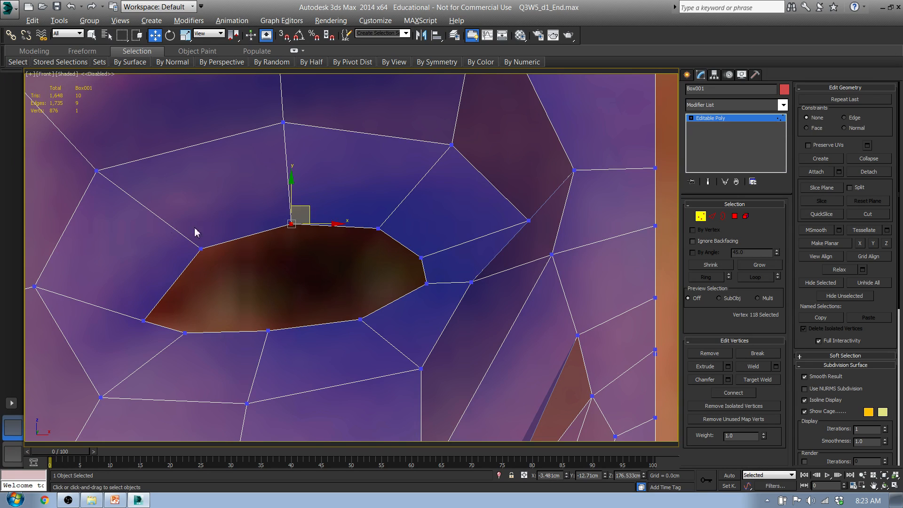
- In the left view, move the outer eye-corner vertex up and back, and shift the neighbouring outer-ring vertex back
{"action": "left_click_drag", "start_coordinate": [191, 233], "coordinate": [212, 264]}
{"action": "key", "text": "l"}
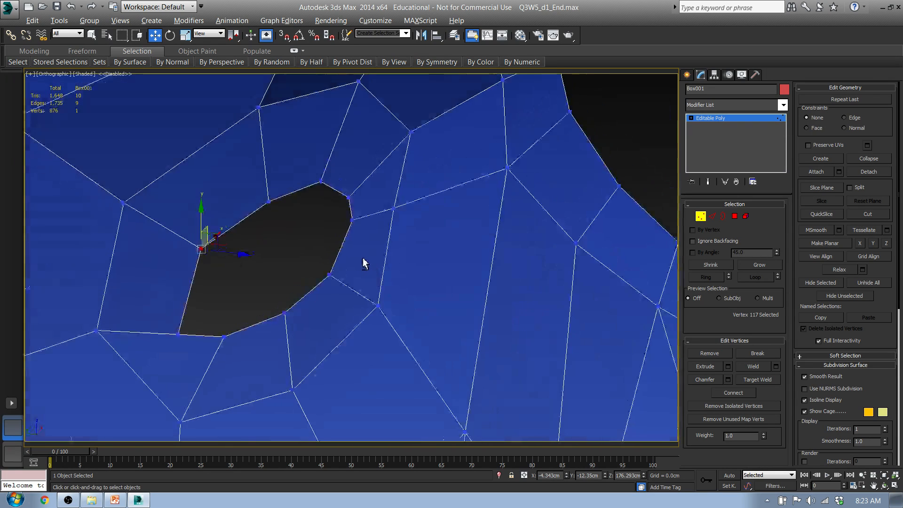
{"action": "key", "text": "z"}
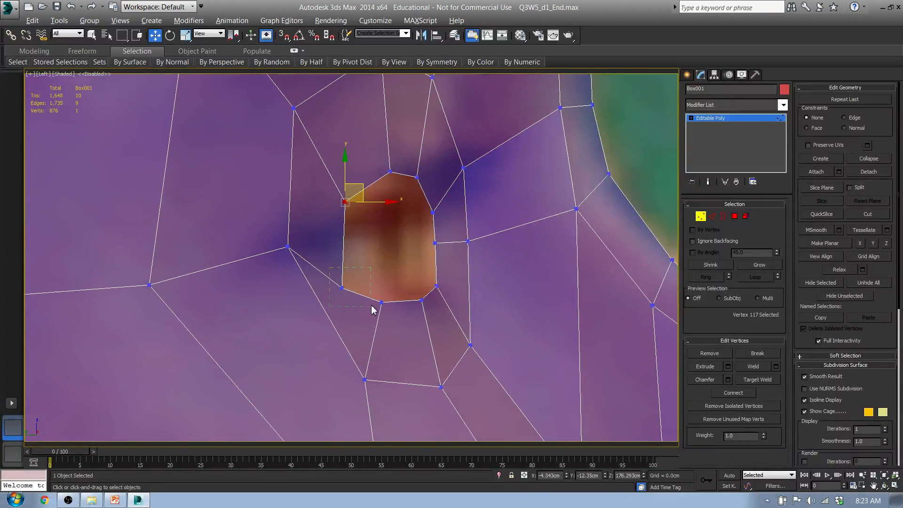
{"action": "left_click_drag", "start_coordinate": [371, 306], "coordinate": [372, 306]}
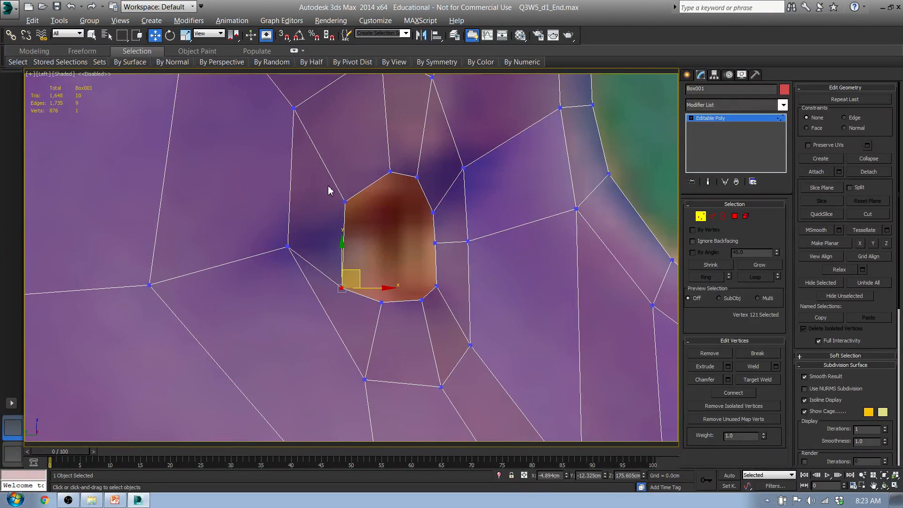
{"action": "left_click_drag", "start_coordinate": [328, 185], "coordinate": [375, 204]}
{"action": "left_click_drag", "start_coordinate": [266, 226], "coordinate": [306, 268]}
{"action": "left_click_drag", "start_coordinate": [305, 233], "coordinate": [267, 241]}
{"action": "left_click_drag", "start_coordinate": [324, 264], "coordinate": [333, 238]}
- Move the upper-outer lid vertex forward and down, and pull the outer-corner vertex slightly farther back in the left view
{"action": "left_click_drag", "start_coordinate": [326, 189], "coordinate": [384, 229]}
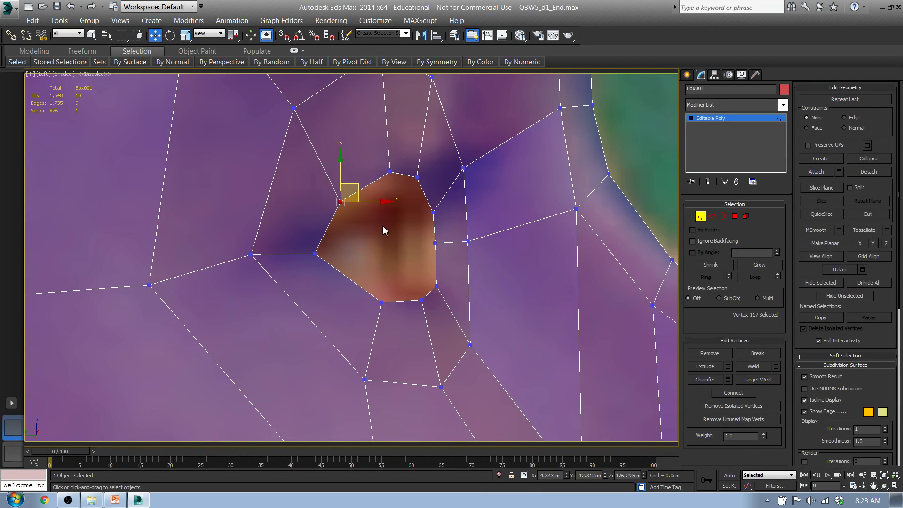
{"action": "left_click_drag", "start_coordinate": [357, 184], "coordinate": [374, 196]}
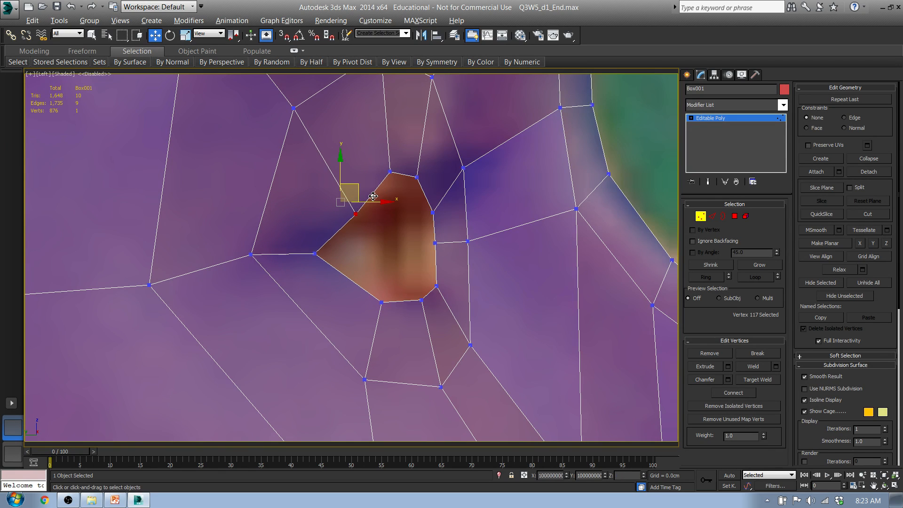
{"action": "left_click", "coordinate": [315, 254]}
{"action": "left_click_drag", "start_coordinate": [342, 254], "coordinate": [330, 254]}
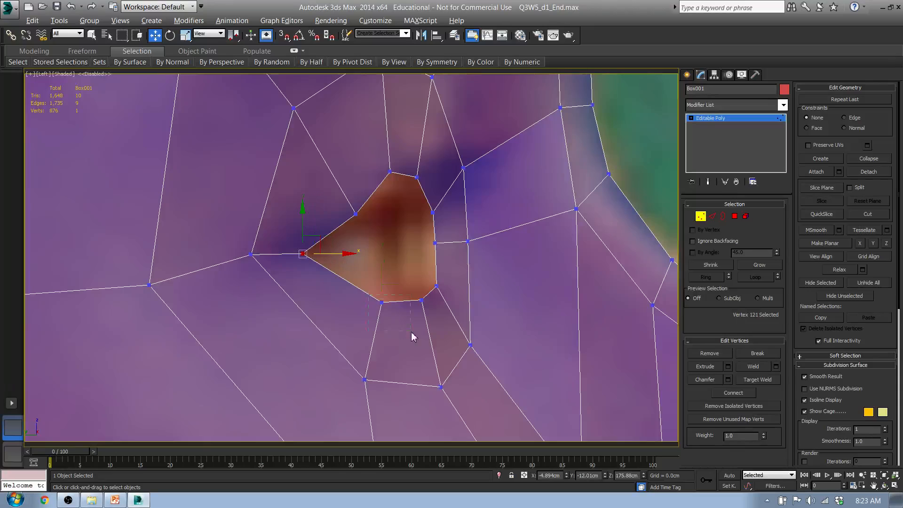
- Move the two lower-lid vertices back and slightly up to follow the eyelid in the side reference
{"action": "left_click", "coordinate": [381, 302]}
{"action": "left_click_drag", "start_coordinate": [401, 285], "coordinate": [429, 277]}
{"action": "left_click", "coordinate": [422, 300]}
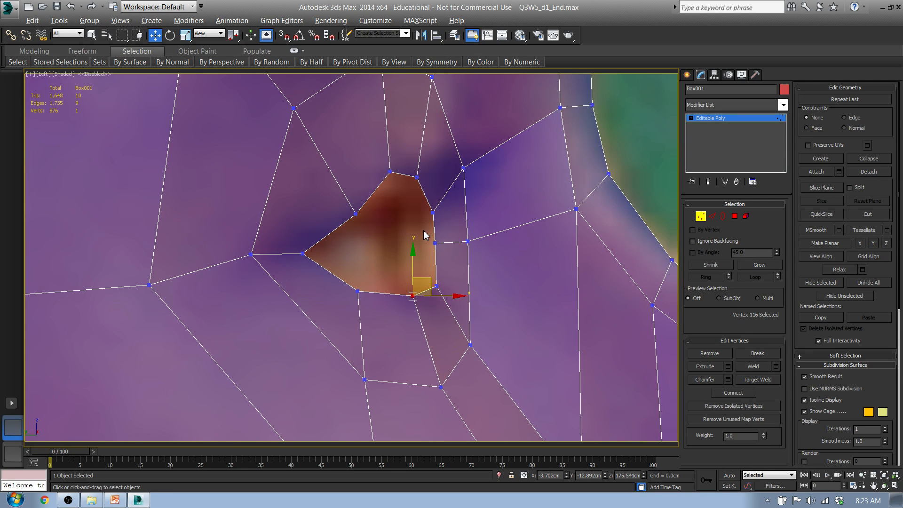
- Select the two inner eye-corner vertices together and move them down and back in the left view
{"action": "left_click", "coordinate": [433, 213]}
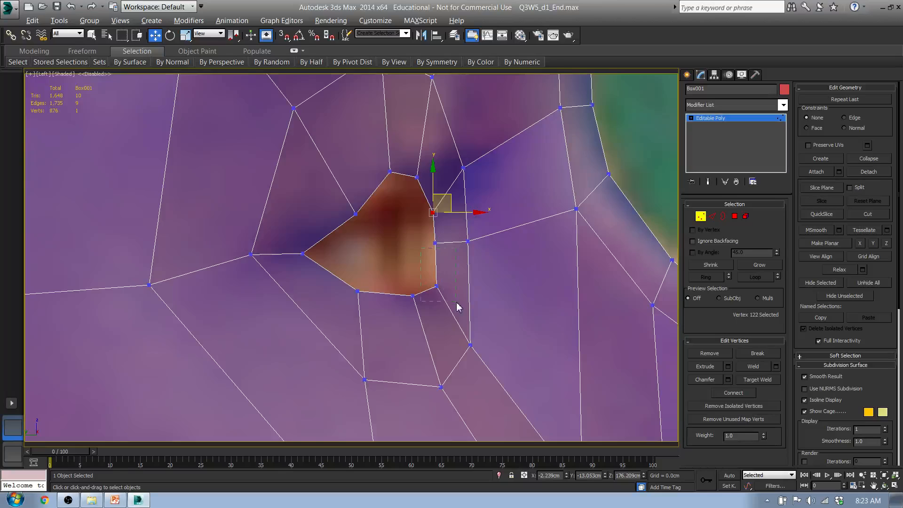
{"action": "left_click_drag", "start_coordinate": [458, 307], "coordinate": [458, 305]}
{"action": "left_click_drag", "start_coordinate": [430, 224], "coordinate": [447, 253]}
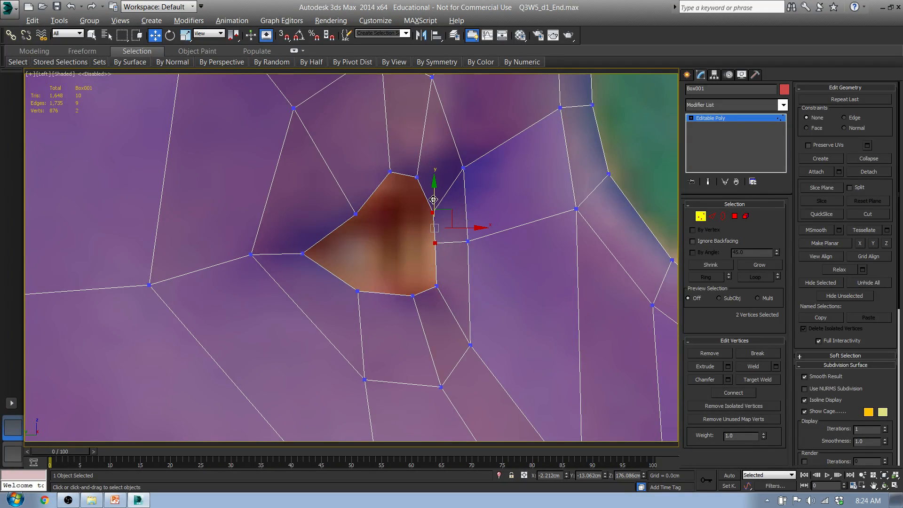
{"action": "left_click_drag", "start_coordinate": [434, 194], "coordinate": [434, 208]}
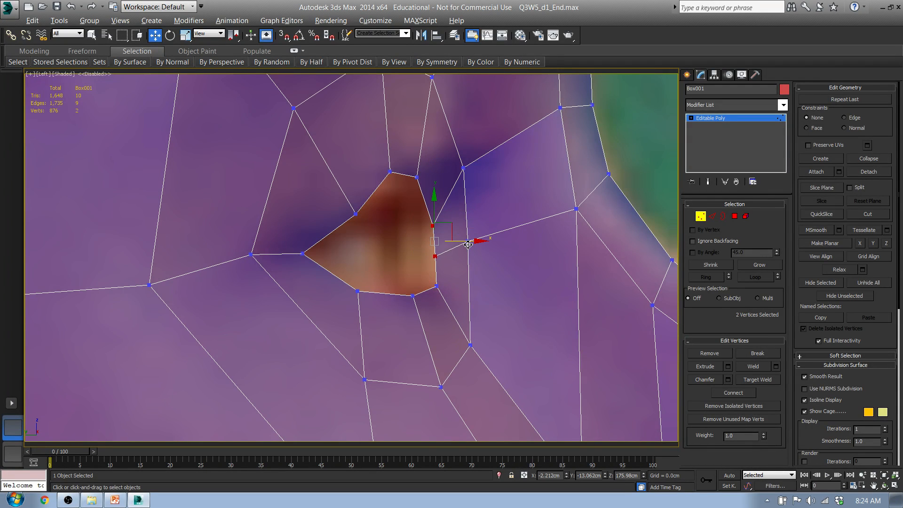
{"action": "left_click_drag", "start_coordinate": [470, 241], "coordinate": [456, 245]}
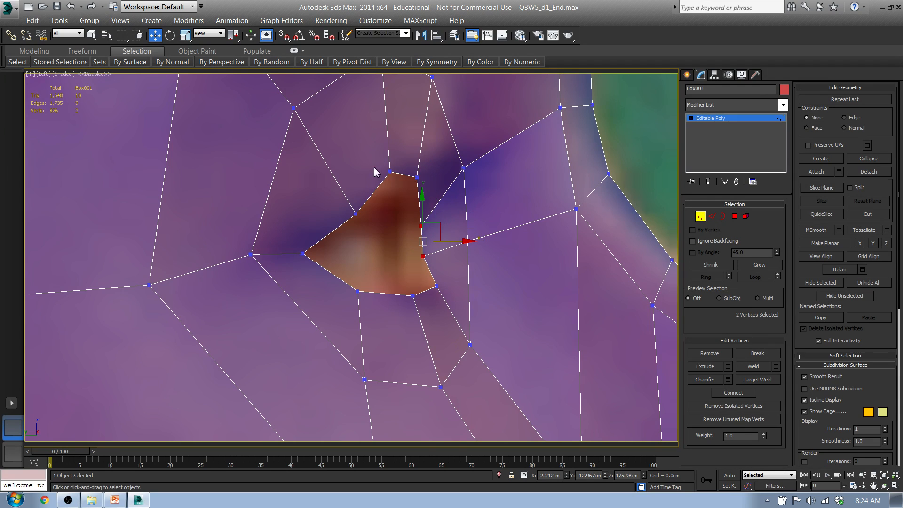
- Move the two upper-lid vertices forward and down, and fine-tune the upper inner-corner and middle upper-lid vertices in the left view
{"action": "left_click_drag", "start_coordinate": [388, 160], "coordinate": [428, 171]}
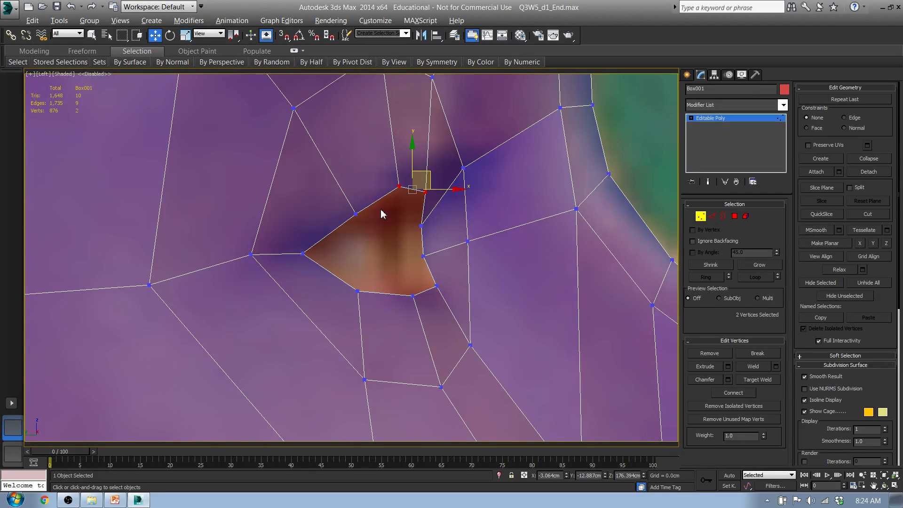
{"action": "left_click_drag", "start_coordinate": [422, 246], "coordinate": [426, 245]}
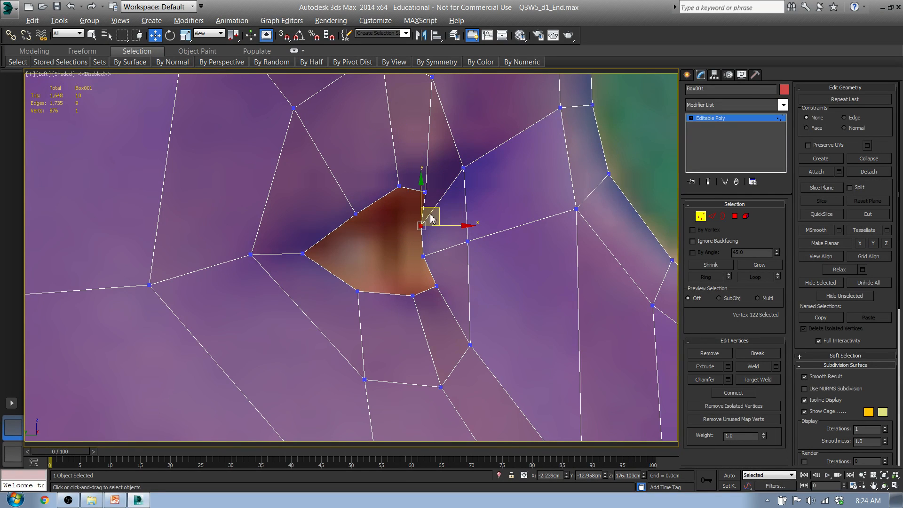
{"action": "left_click_drag", "start_coordinate": [438, 209], "coordinate": [436, 213]}
{"action": "left_click", "coordinate": [399, 186]}
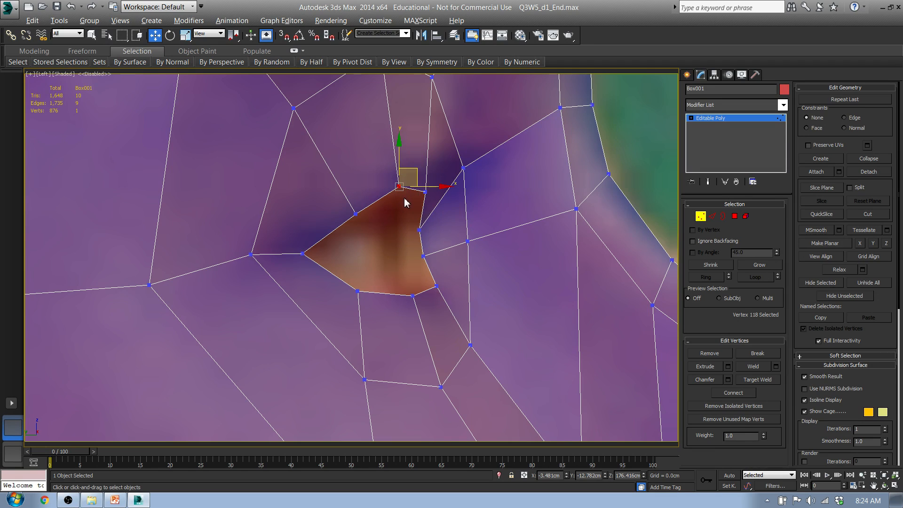
{"action": "left_click_drag", "start_coordinate": [419, 169], "coordinate": [417, 175]}
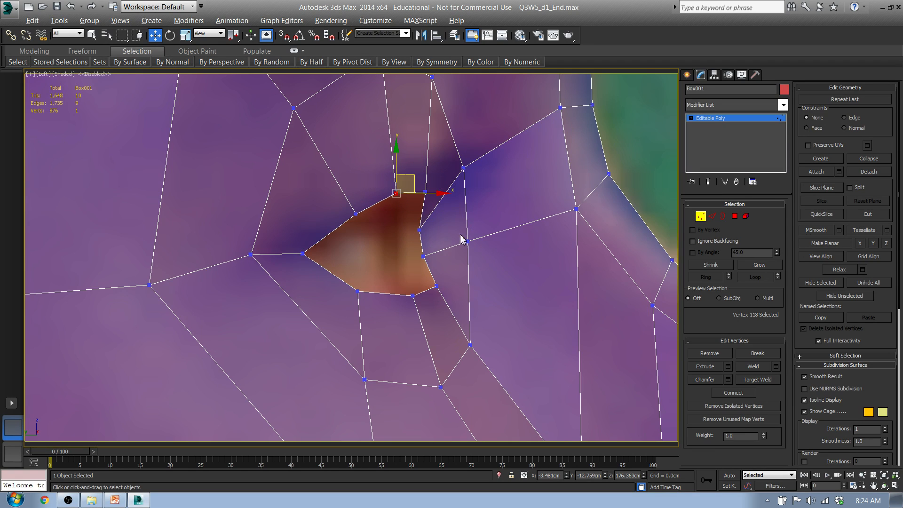
- Nudge the two upper-lid vertices slightly back and down, and return to the front view to check the eye shape
{"action": "middle_click_drag", "start_coordinate": [404, 298], "coordinate": [389, 285]}
{"action": "left_click_drag", "start_coordinate": [440, 306], "coordinate": [393, 268]}
{"action": "mouse_move", "coordinate": [333, 258]}
{"action": "left_mouse_down"}
{"action": "mouse_move", "coordinate": [359, 313]}
{"action": "mouse_move", "coordinate": [348, 264]}
{"action": "left_mouse_up"}
{"action": "left_click_drag", "start_coordinate": [376, 167], "coordinate": [405, 170]}
{"action": "middle_click_drag", "start_coordinate": [418, 239], "coordinate": [402, 228]}
{"action": "key", "text": "f"}
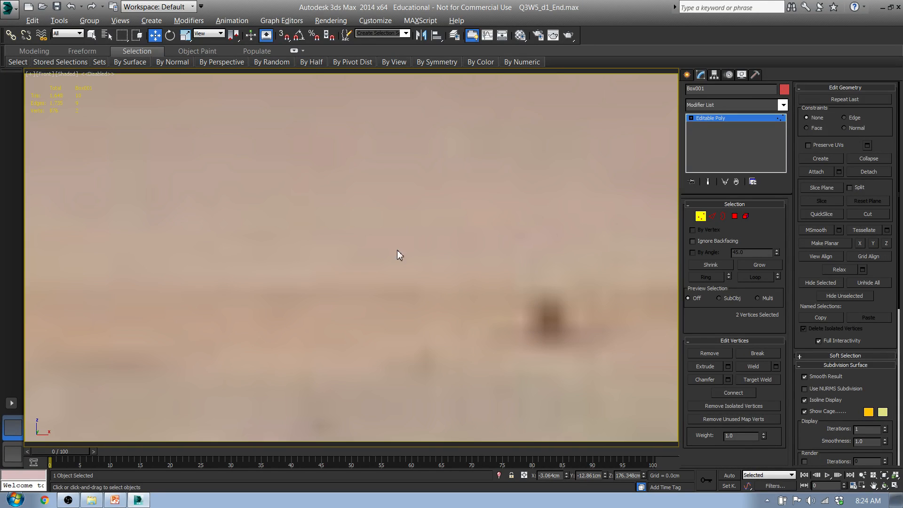
{"action": "scroll", "coordinate": [362, 271], "scroll_direction": "down", "scroll_amount": 10}
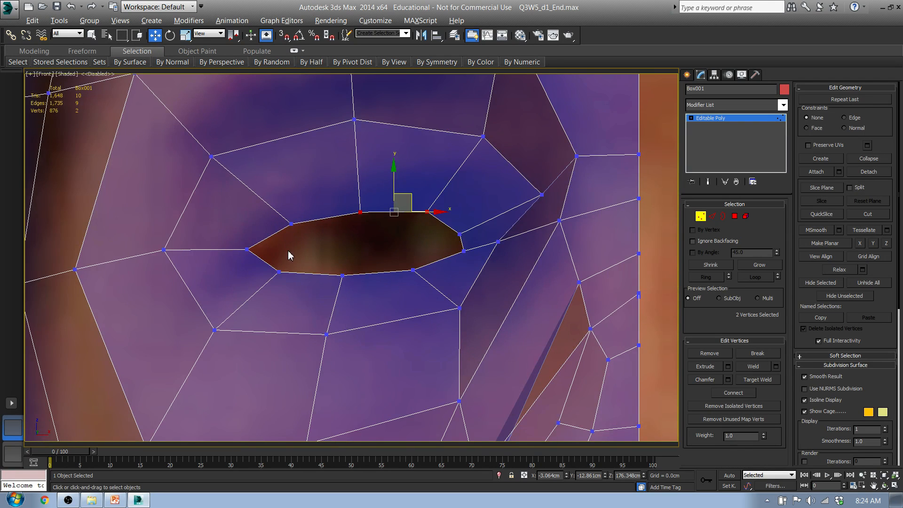
- Move the three lower-lid vertices slightly down and the three upper-lid vertices slightly up in the front view
{"action": "middle_click_drag", "start_coordinate": [287, 251], "coordinate": [299, 259]}
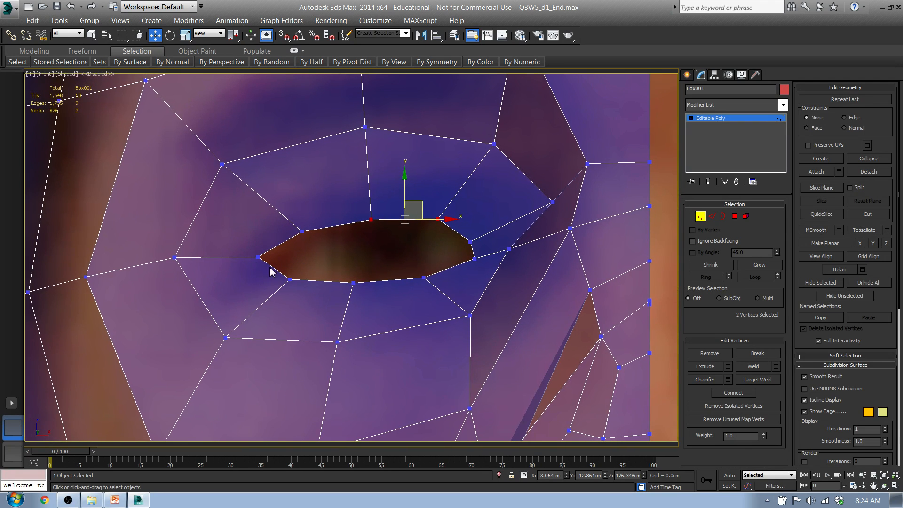
{"action": "left_click_drag", "start_coordinate": [271, 277], "coordinate": [383, 302]}
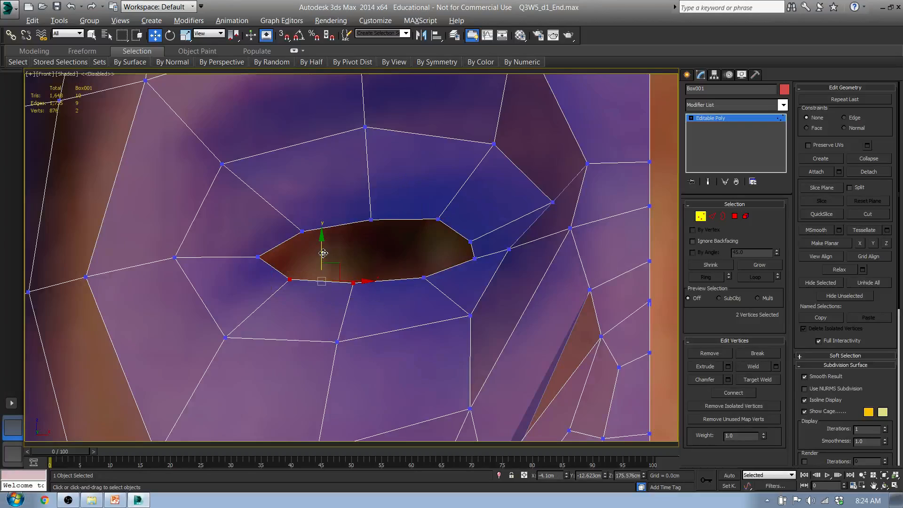
{"action": "left_click", "coordinate": [424, 278], "text": "ctrl"}
{"action": "left_click_drag", "start_coordinate": [353, 245], "coordinate": [353, 249]}
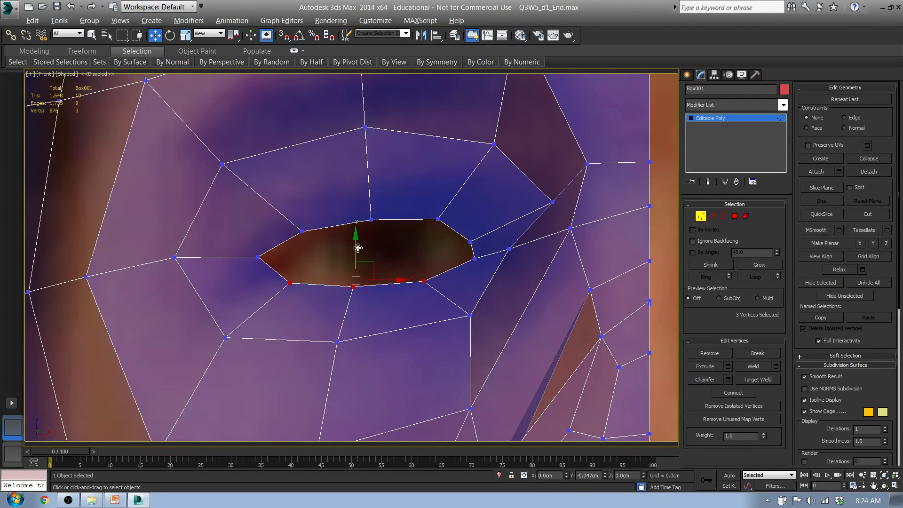
{"action": "left_click_drag", "start_coordinate": [459, 240], "coordinate": [458, 238]}
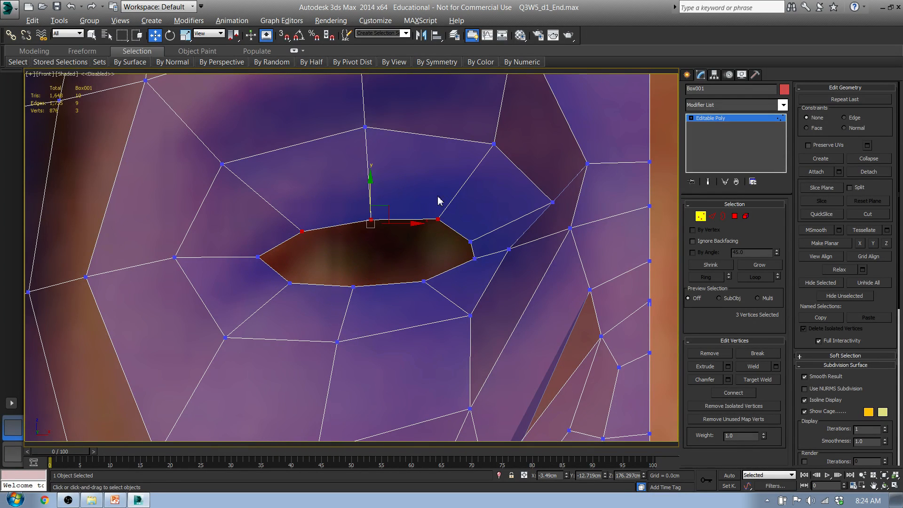
{"action": "left_click_drag", "start_coordinate": [372, 189], "coordinate": [372, 185]}
- Move the inner eye-corner vertices and the lower-lid vertices slightly back in the left view to fit the side reference
{"action": "scroll", "coordinate": [314, 190], "scroll_direction": "down", "scroll_amount": 5}
{"action": "middle_click_drag", "start_coordinate": [372, 185], "coordinate": [433, 245]}
{"action": "key", "text": "l"}
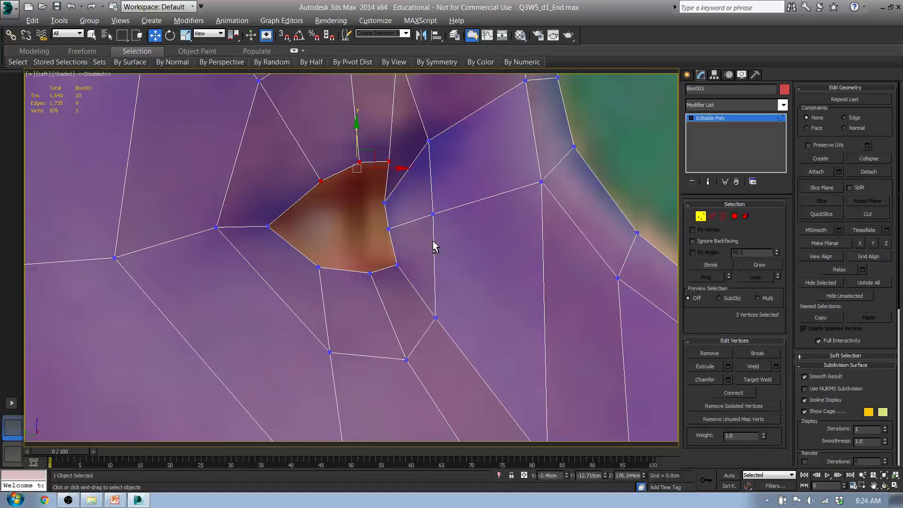
{"action": "middle_click_drag", "start_coordinate": [364, 245], "coordinate": [362, 235]}
{"action": "scroll", "coordinate": [308, 196], "scroll_direction": "down", "scroll_amount": 4}
{"action": "mouse_move", "coordinate": [308, 195]}
{"action": "middle_mouse_down", "text": "alt"}
{"action": "mouse_move", "coordinate": [389, 197]}
{"action": "mouse_move", "coordinate": [363, 200]}
{"action": "mouse_move", "coordinate": [403, 169]}
{"action": "mouse_move", "coordinate": [410, 204]}
{"action": "middle_mouse_up", "text": "alt"}
{"action": "key", "text": "l"}
{"action": "scroll", "coordinate": [410, 204], "scroll_direction": "down", "scroll_amount": 3}
{"action": "middle_click_drag", "start_coordinate": [416, 243], "coordinate": [358, 236]}
{"action": "scroll", "coordinate": [348, 224], "scroll_direction": "up", "scroll_amount": 2}
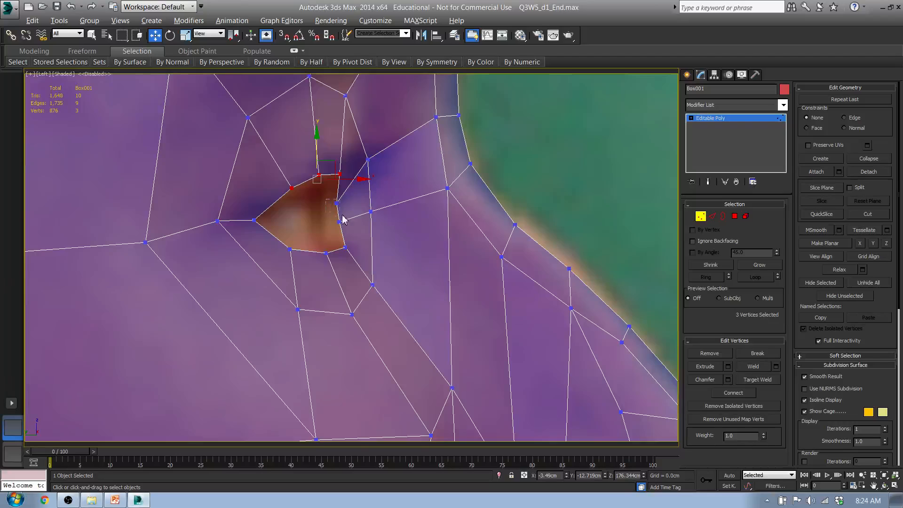
{"action": "mouse_move", "coordinate": [342, 216]}
{"action": "left_mouse_down"}
{"action": "mouse_move", "coordinate": [351, 229]}
{"action": "mouse_move", "coordinate": [345, 206]}
{"action": "mouse_move", "coordinate": [359, 262]}
{"action": "mouse_move", "coordinate": [347, 230]}
{"action": "left_mouse_up"}
{"action": "left_click", "coordinate": [335, 224]}
{"action": "left_click_drag", "start_coordinate": [274, 237], "coordinate": [302, 231]}
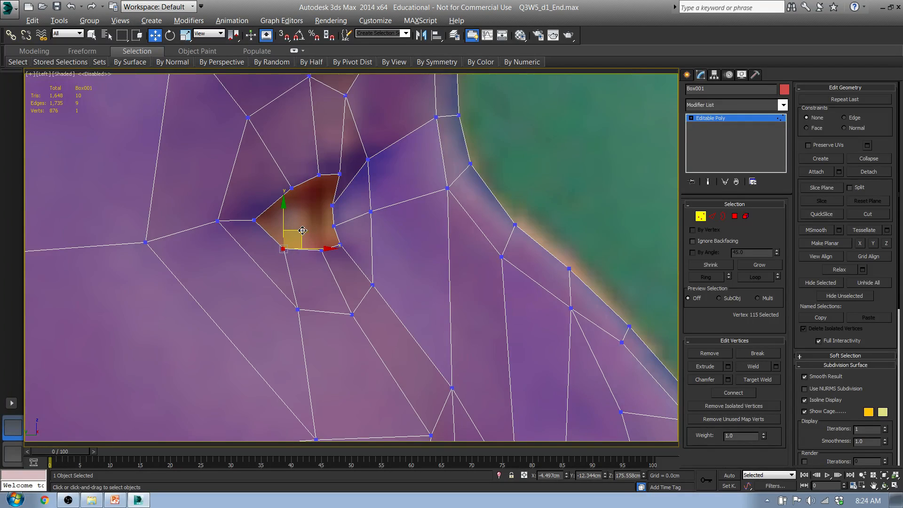
- Move the outer vertex of the ring below the lower lid slightly back and up in the left view
{"action": "middle_click_drag", "start_coordinate": [349, 252], "coordinate": [316, 250]}
{"action": "left_click", "coordinate": [267, 307]}
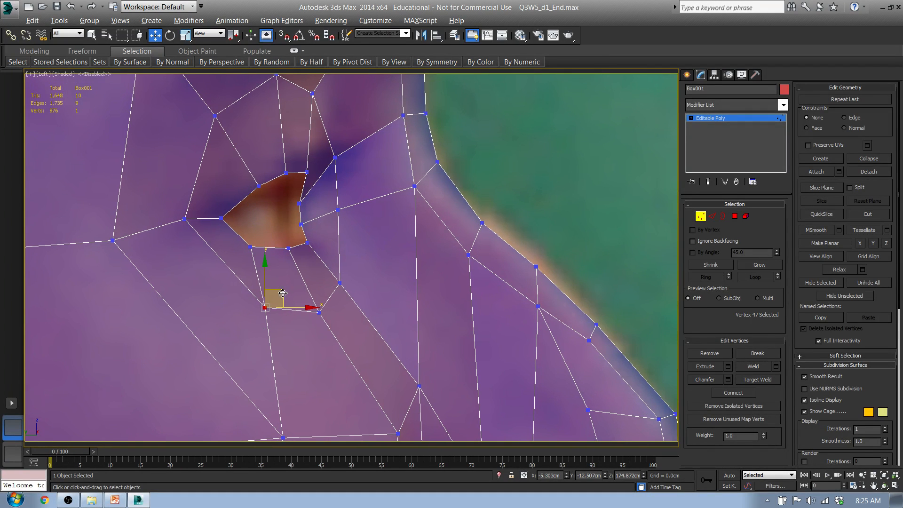
{"action": "left_click_drag", "start_coordinate": [282, 293], "coordinate": [272, 289]}
- Move the two cheek vertices below the eye, one after the other, back toward the ear in the left view
{"action": "middle_click_drag", "start_coordinate": [268, 356], "coordinate": [266, 259]}
{"action": "left_click_drag", "start_coordinate": [229, 316], "coordinate": [296, 374]}
{"action": "scroll", "coordinate": [301, 360], "scroll_direction": "down", "scroll_amount": 2}
{"action": "middle_click_drag", "start_coordinate": [302, 361], "coordinate": [389, 282]}
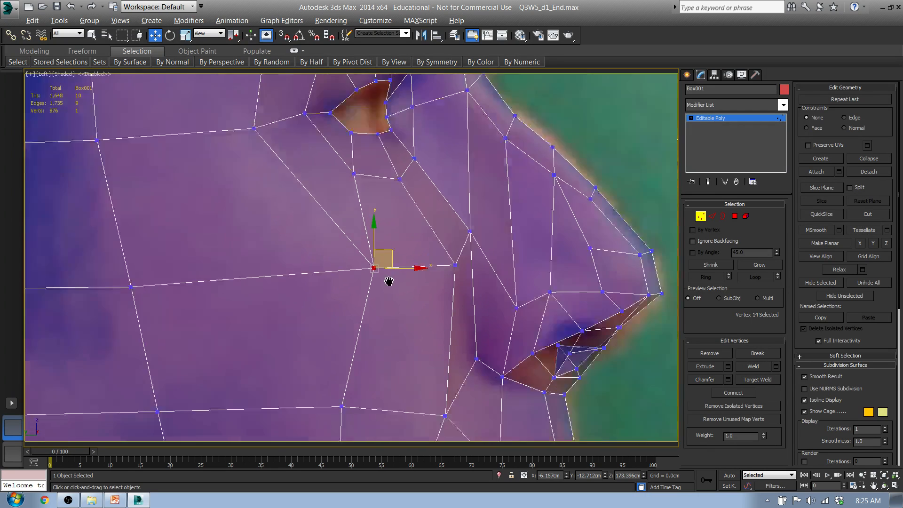
{"action": "scroll", "coordinate": [388, 281], "scroll_direction": "down", "scroll_amount": 2}
{"action": "left_click_drag", "start_coordinate": [407, 274], "coordinate": [379, 274]}
{"action": "left_click", "coordinate": [436, 270]}
{"action": "left_click_drag", "start_coordinate": [466, 272], "coordinate": [441, 275]}
- In the front view, lower the outer eye-corner vertex slightly and move the two outer lower-lid vertices slightly down
{"action": "key", "text": "f"}
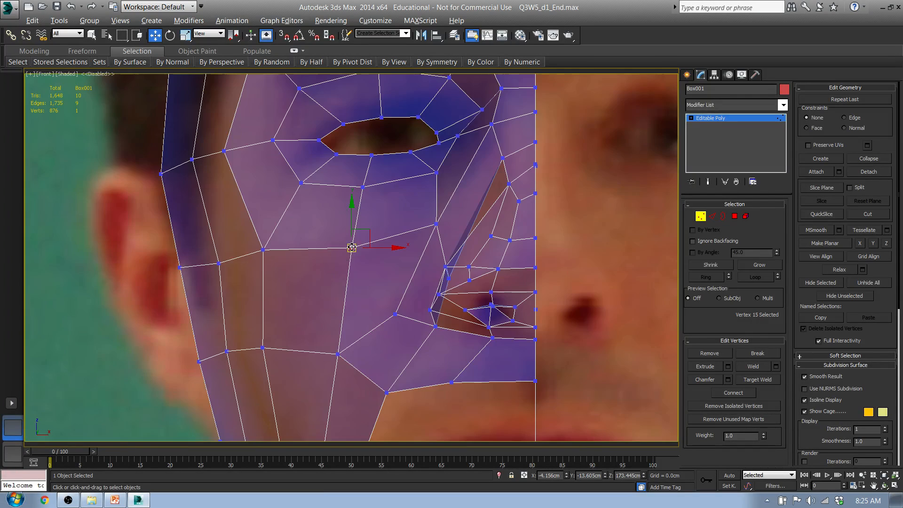
{"action": "scroll", "coordinate": [351, 247], "scroll_direction": "down", "scroll_amount": 2}
{"action": "scroll", "coordinate": [355, 199], "scroll_direction": "up", "scroll_amount": 7}
{"action": "scroll", "coordinate": [397, 191], "scroll_direction": "down", "scroll_amount": 3}
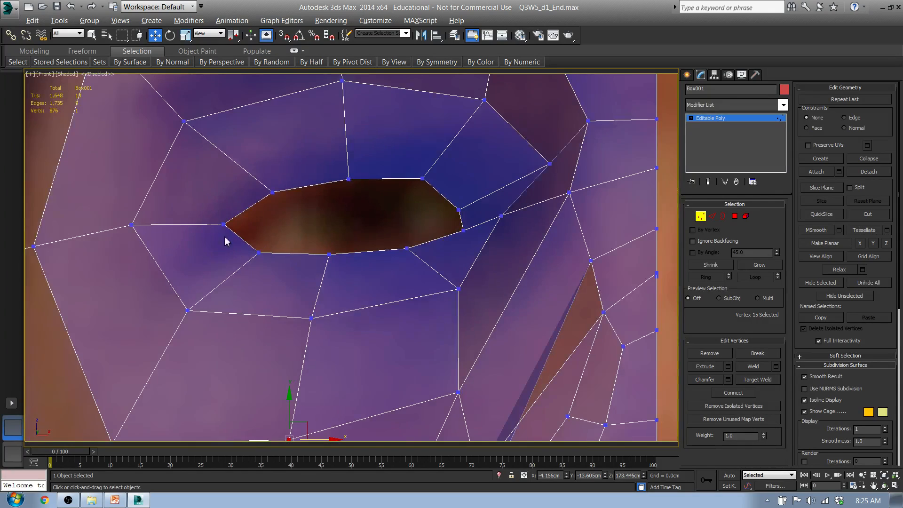
{"action": "left_click_drag", "start_coordinate": [202, 211], "coordinate": [235, 217]}
{"action": "left_click_drag", "start_coordinate": [239, 240], "coordinate": [346, 270]}
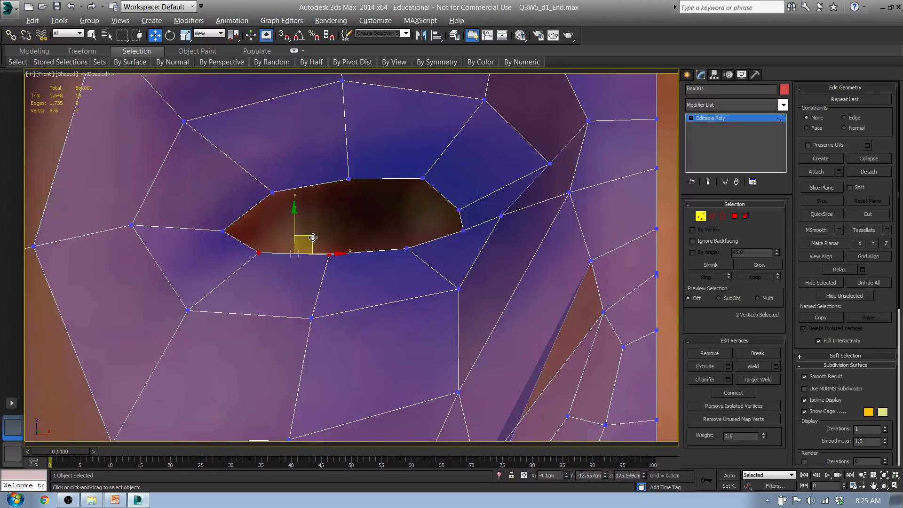
{"action": "left_click_drag", "start_coordinate": [312, 237], "coordinate": [312, 241]}
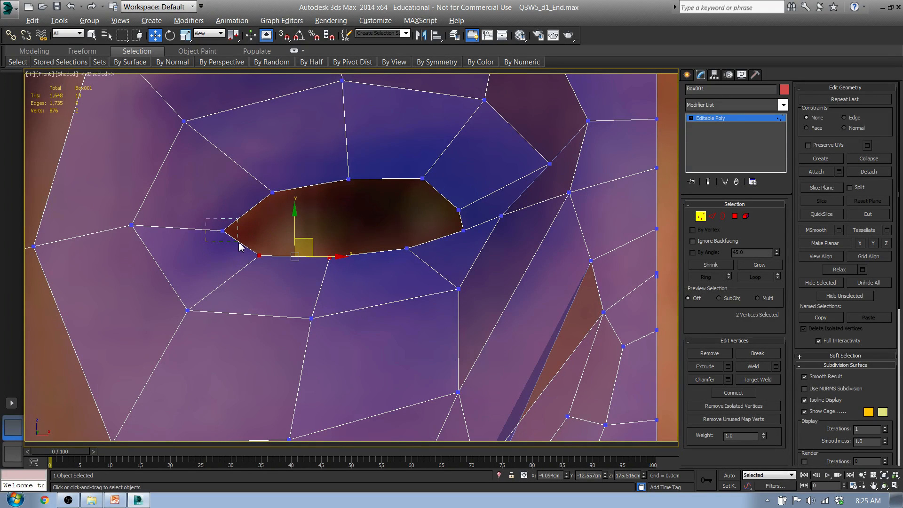
- Move the outer eye-corner vertex and its outer neighbour together slightly outward and down, and fine-tune the neighbour alone
{"action": "left_click_drag", "start_coordinate": [239, 242], "coordinate": [240, 244]}
{"action": "scroll", "coordinate": [249, 234], "scroll_direction": "down", "scroll_amount": 3}
{"action": "left_click", "coordinate": [167, 228], "text": "ctrl"}
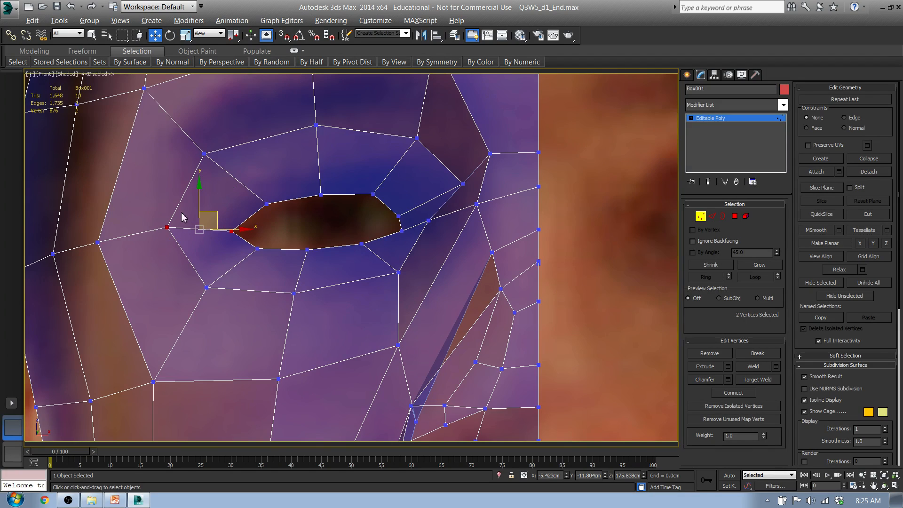
{"action": "left_click_drag", "start_coordinate": [215, 213], "coordinate": [212, 217]}
{"action": "left_click", "coordinate": [164, 230]}
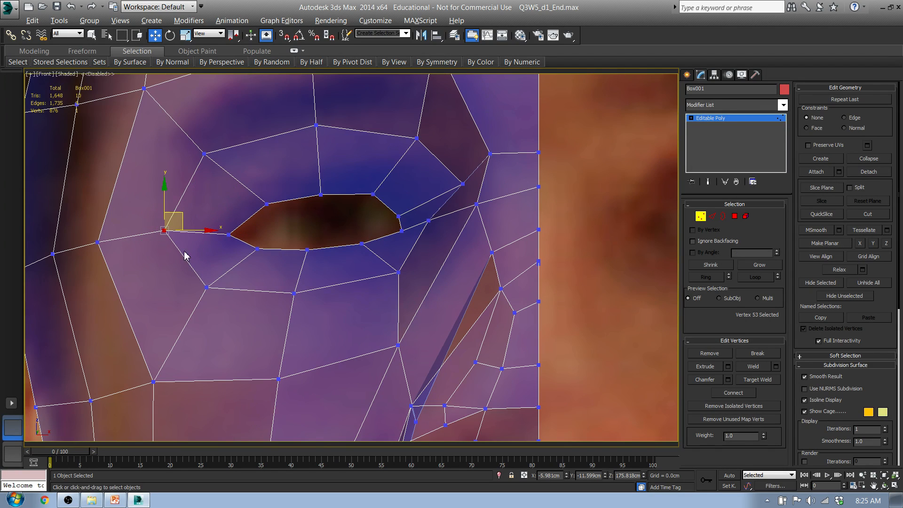
{"action": "scroll", "coordinate": [184, 214], "scroll_direction": "down", "scroll_amount": 8}
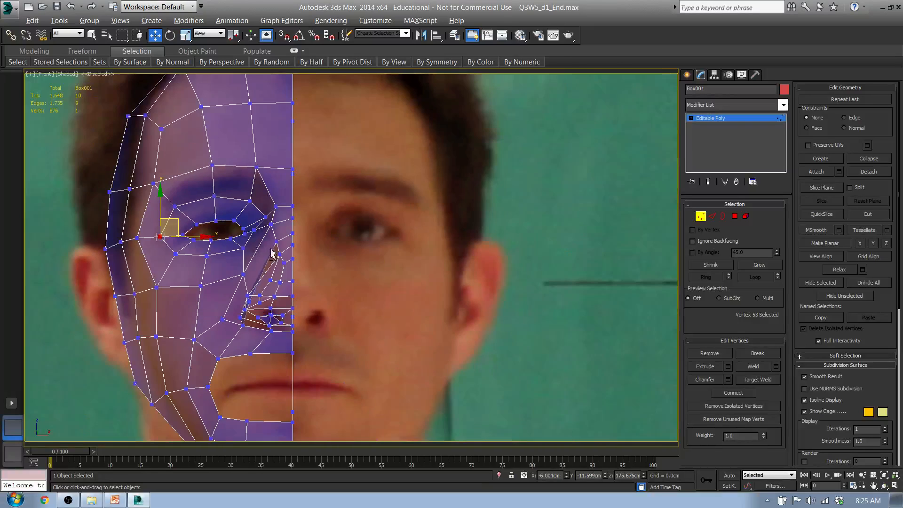
- Move the ring vertex between the inner eye corner and the nose slightly forward in the left view
{"action": "middle_click_drag", "start_coordinate": [272, 255], "coordinate": [244, 232], "text": "alt"}
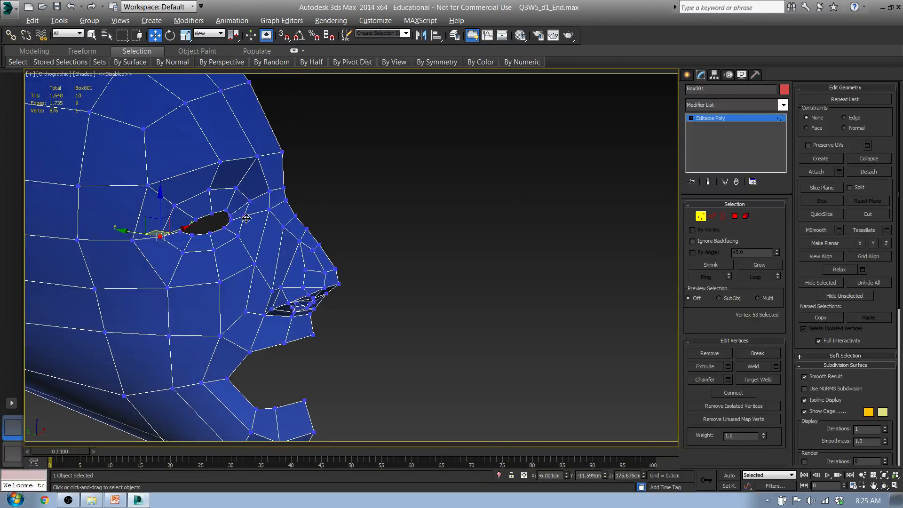
{"action": "left_click", "coordinate": [246, 218]}
{"action": "key", "text": "l"}
{"action": "scroll", "coordinate": [363, 254], "scroll_direction": "up", "scroll_amount": 4}
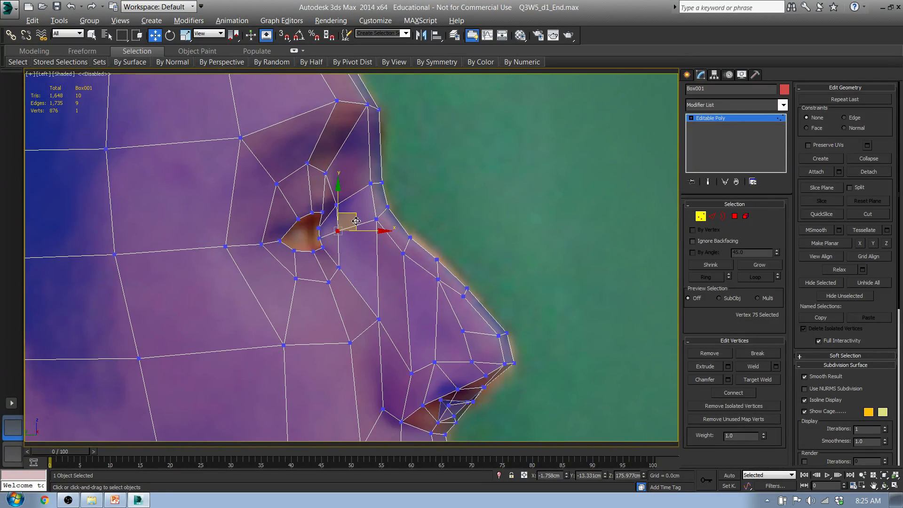
{"action": "left_click_drag", "start_coordinate": [356, 221], "coordinate": [363, 223]}
- In the left view, move the upper inner-corner vertex slightly forward and align the innermost upper-lid vertex above it by moving it back
{"action": "left_click", "coordinate": [323, 213]}
{"action": "middle_click_drag", "start_coordinate": [324, 214], "coordinate": [394, 234], "text": "alt"}
{"action": "key", "text": "l"}
{"action": "scroll", "coordinate": [363, 299], "scroll_direction": "up", "scroll_amount": 5}
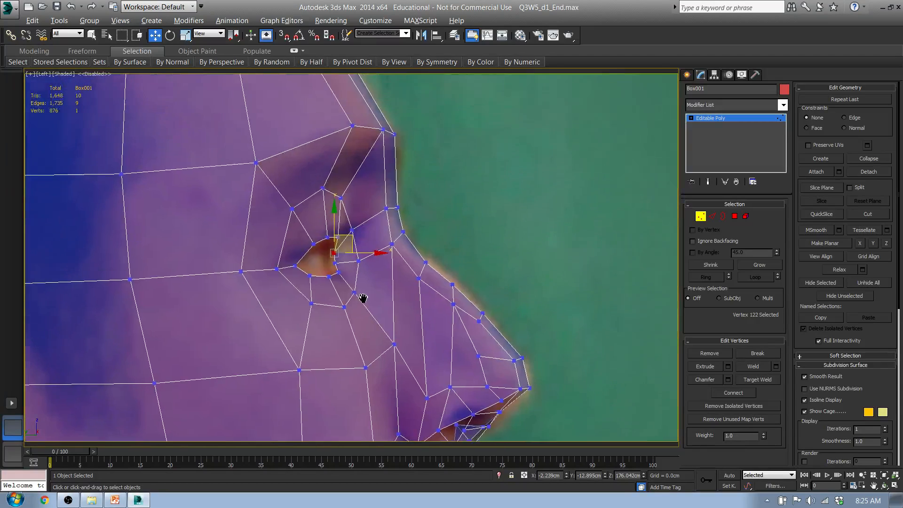
{"action": "left_click_drag", "start_coordinate": [378, 288], "coordinate": [382, 288]}
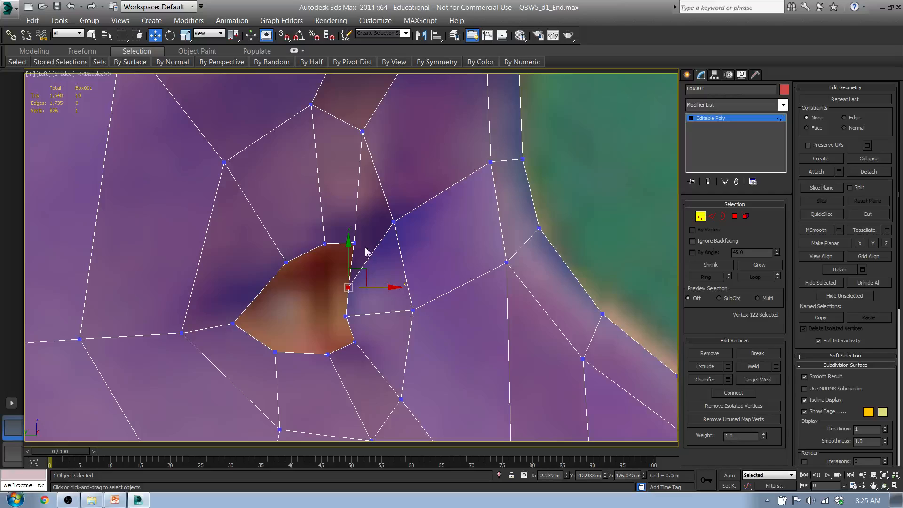
{"action": "left_click", "coordinate": [354, 243]}
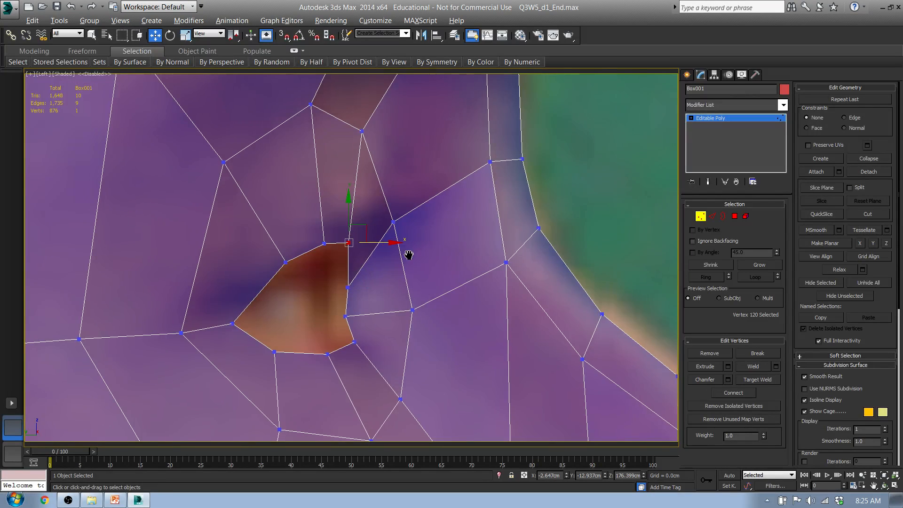
{"action": "mouse_move", "coordinate": [408, 254]}
{"action": "middle_mouse_down", "text": "alt"}
{"action": "mouse_move", "coordinate": [332, 278]}
{"action": "mouse_move", "coordinate": [312, 307]}
{"action": "middle_mouse_up", "text": "alt"}
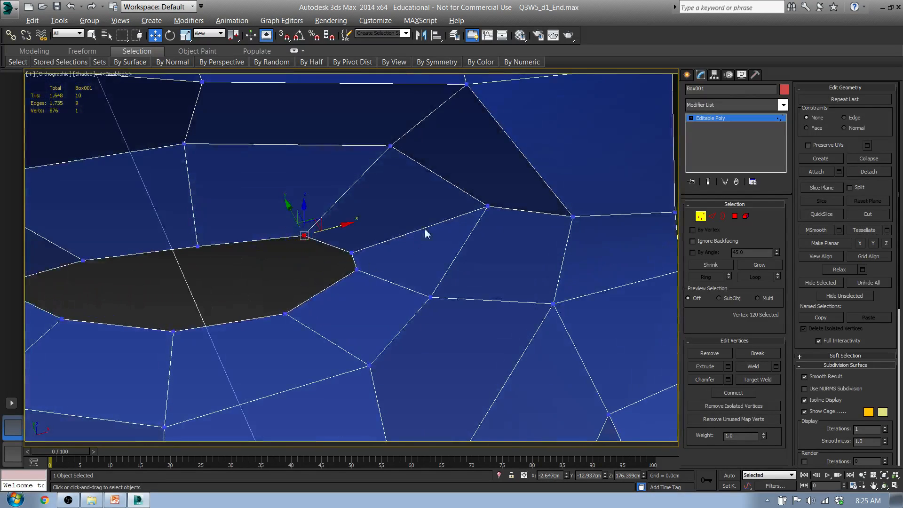
- In the front view, raise the inner vertex of the ring above the upper lid and shift the vertex beside the nose bridge toward the eye
{"action": "key", "text": "f"}
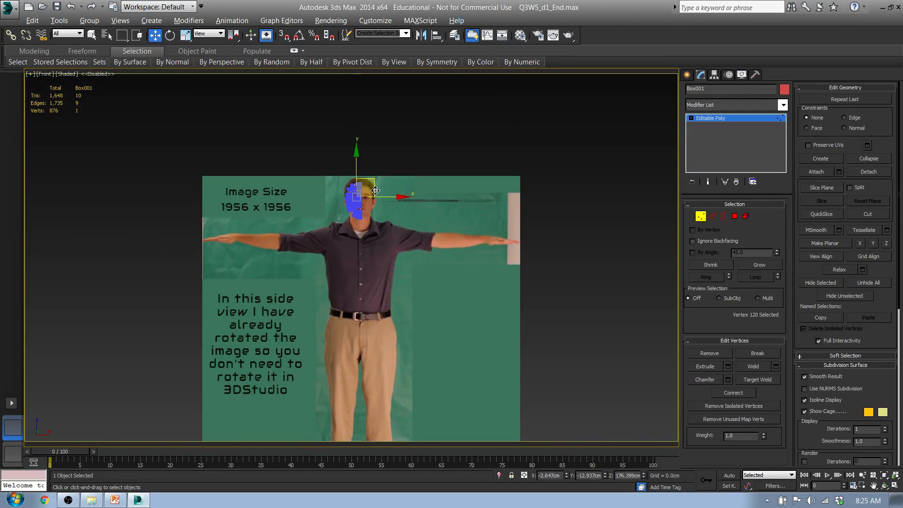
{"action": "key", "text": "z"}
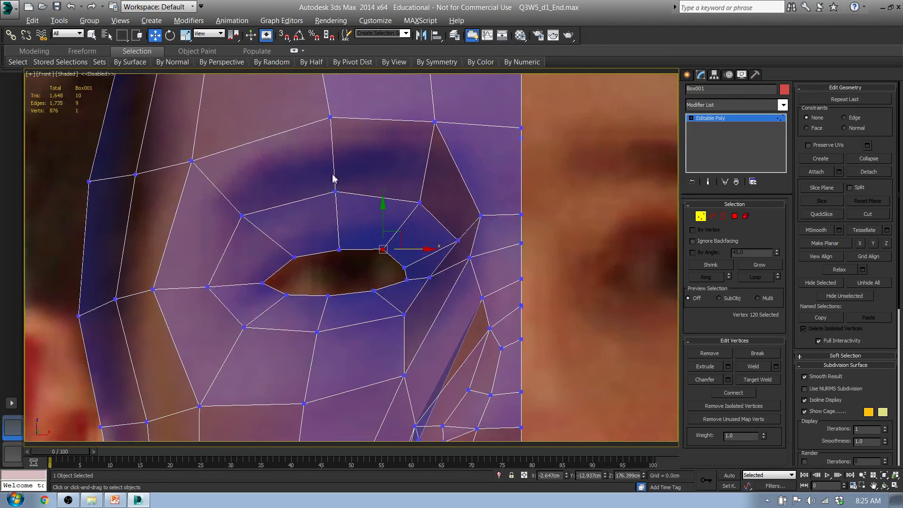
{"action": "left_click", "coordinate": [419, 203]}
{"action": "left_click_drag", "start_coordinate": [435, 193], "coordinate": [437, 179]}
{"action": "left_click_drag", "start_coordinate": [467, 255], "coordinate": [459, 224]}
{"action": "scroll", "coordinate": [423, 288], "scroll_direction": "down", "scroll_amount": 3}
{"action": "middle_click_drag", "start_coordinate": [403, 259], "coordinate": [365, 254], "text": "alt"}
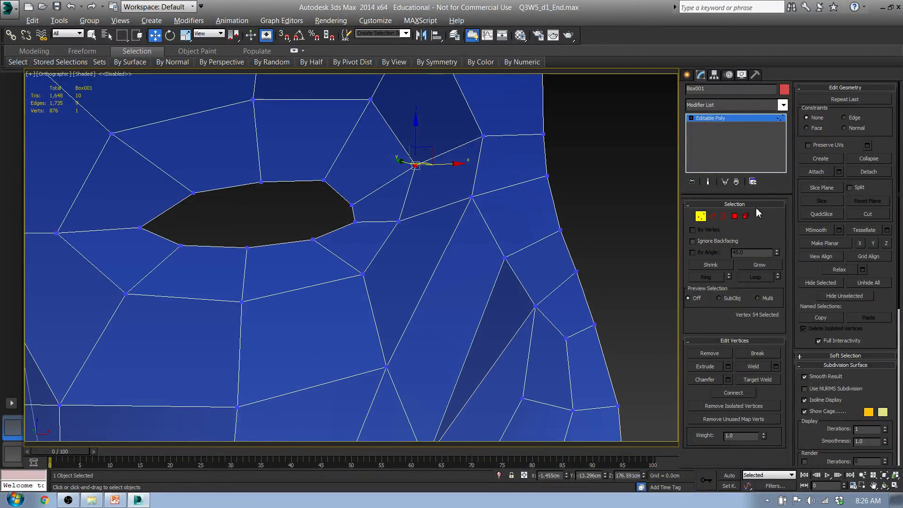
- Move the middle upper-lid vertex slightly up in the front view to round the upper lid
{"action": "key", "text": "f"}
{"action": "scroll", "coordinate": [346, 245], "scroll_direction": "down", "scroll_amount": 4}
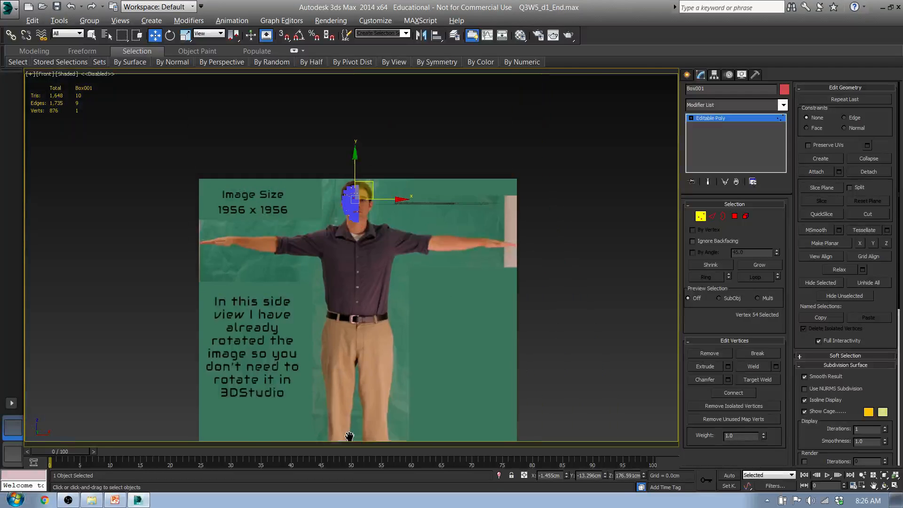
{"action": "scroll", "coordinate": [337, 285], "scroll_direction": "up", "scroll_amount": 12}
{"action": "scroll", "coordinate": [336, 258], "scroll_direction": "up", "scroll_amount": 6}
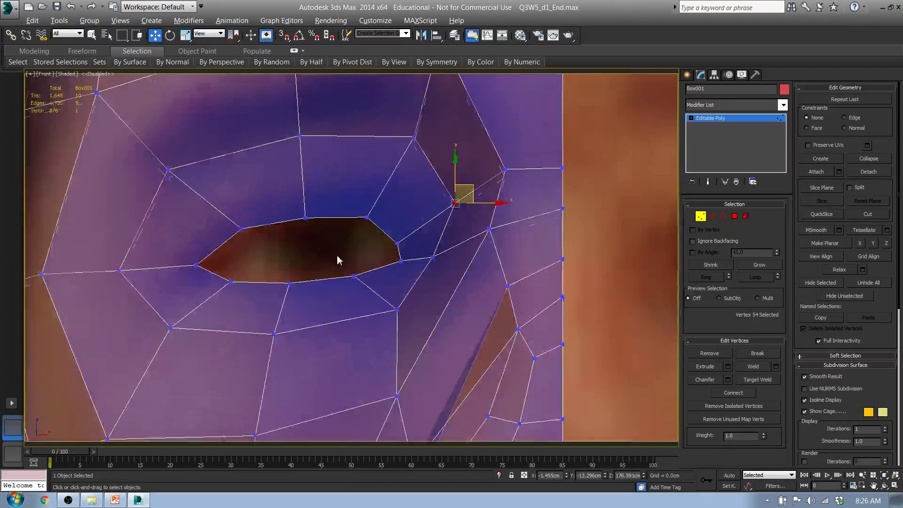
{"action": "left_click", "coordinate": [292, 248]}
{"action": "left_click_drag", "start_coordinate": [293, 219], "coordinate": [293, 215]}
- Select the border of the eye opening and extrude it inward by scaling a copy to about half its size
{"action": "left_click", "coordinate": [723, 216]}
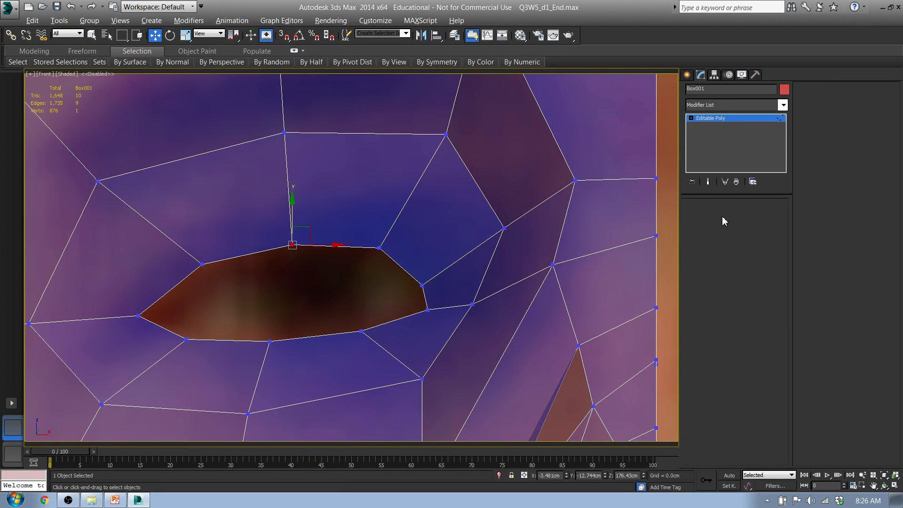
{"action": "left_click", "coordinate": [339, 250]}
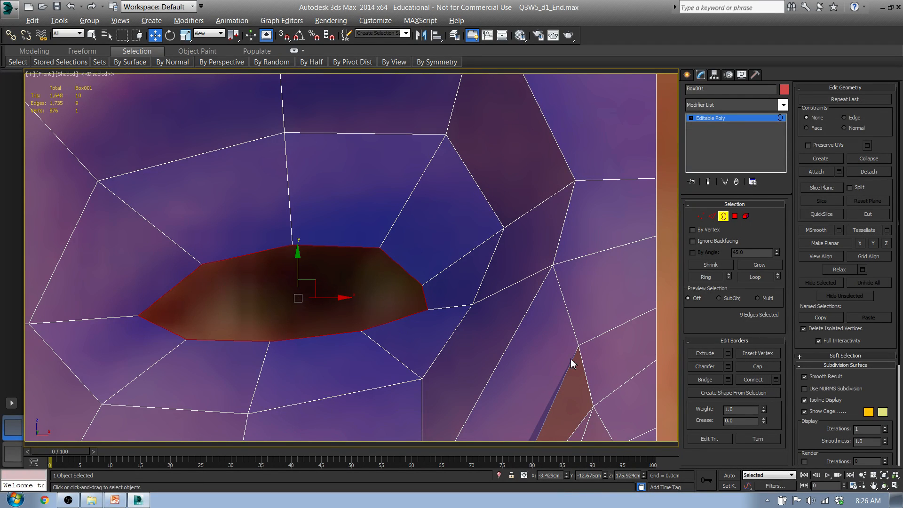
{"action": "key", "text": "r"}
{"action": "left_click_drag", "start_coordinate": [312, 293], "coordinate": [240, 348], "text": "shift"}
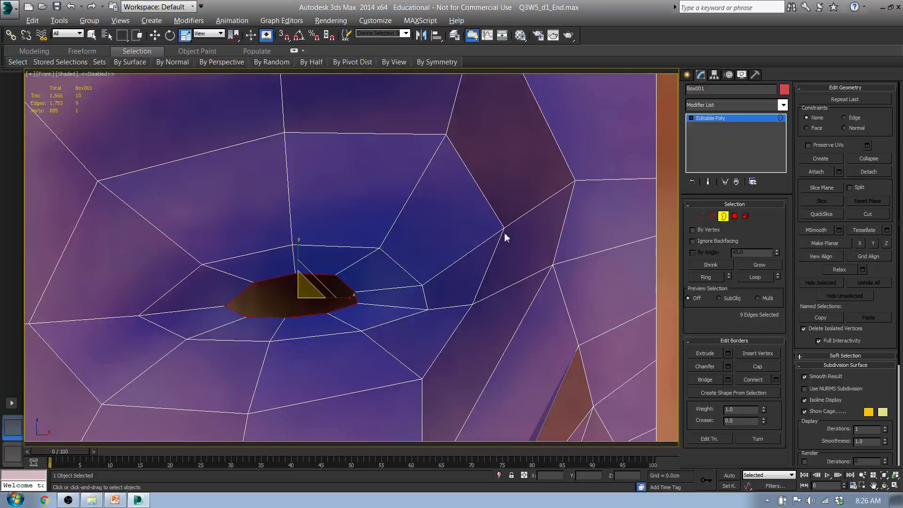
- Select the nine vertices around the inner eye opening and collapse them into a single vertex
{"action": "left_click", "coordinate": [703, 217]}
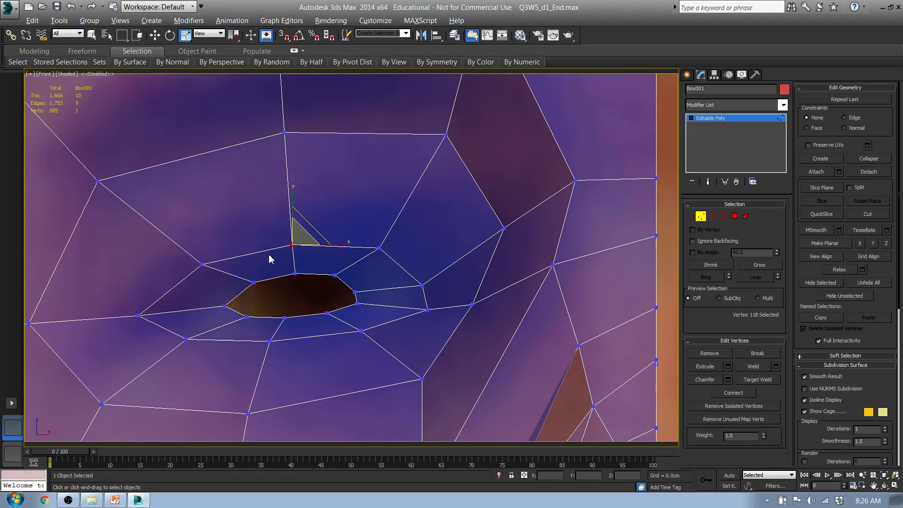
{"action": "left_click_drag", "start_coordinate": [225, 266], "coordinate": [362, 327]}
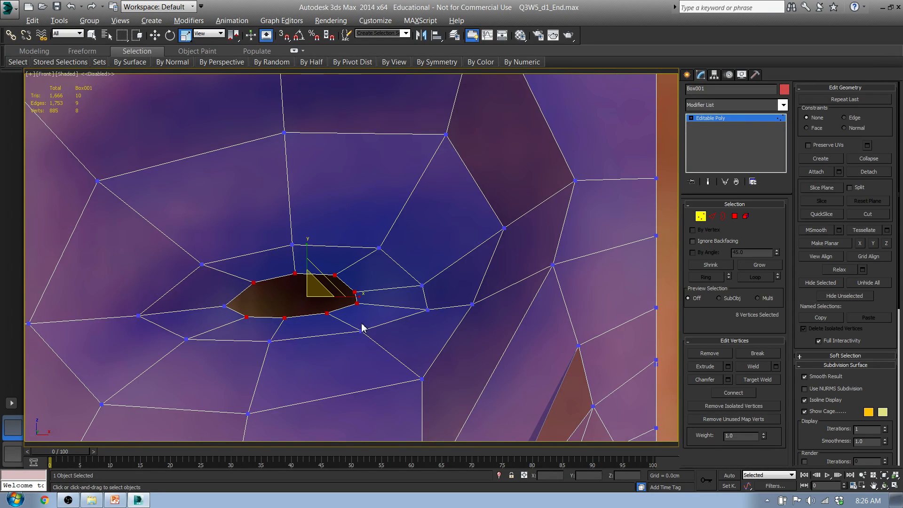
{"action": "left_click_drag", "start_coordinate": [204, 296], "coordinate": [258, 333], "text": "ctrl"}
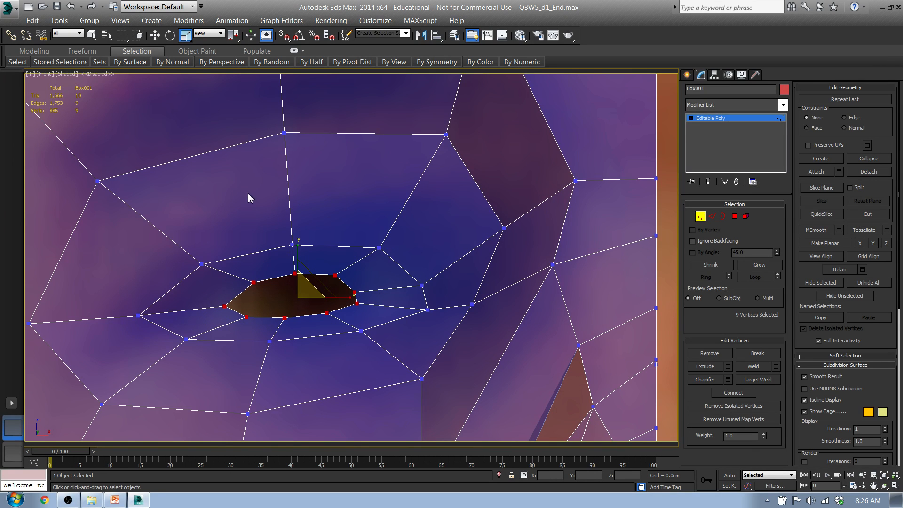
{"action": "middle_click_drag", "start_coordinate": [289, 313], "coordinate": [373, 317], "text": "alt"}
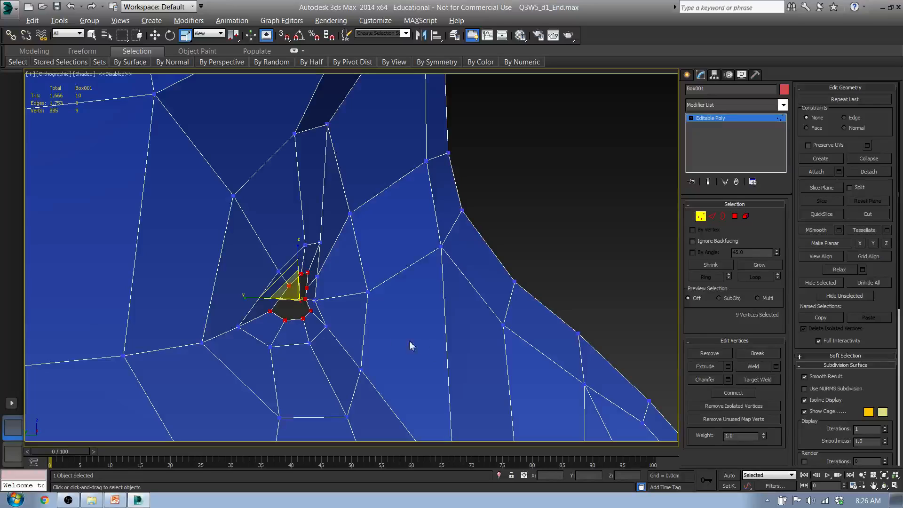
{"action": "middle_click_drag", "start_coordinate": [330, 365], "coordinate": [326, 333], "text": "alt"}
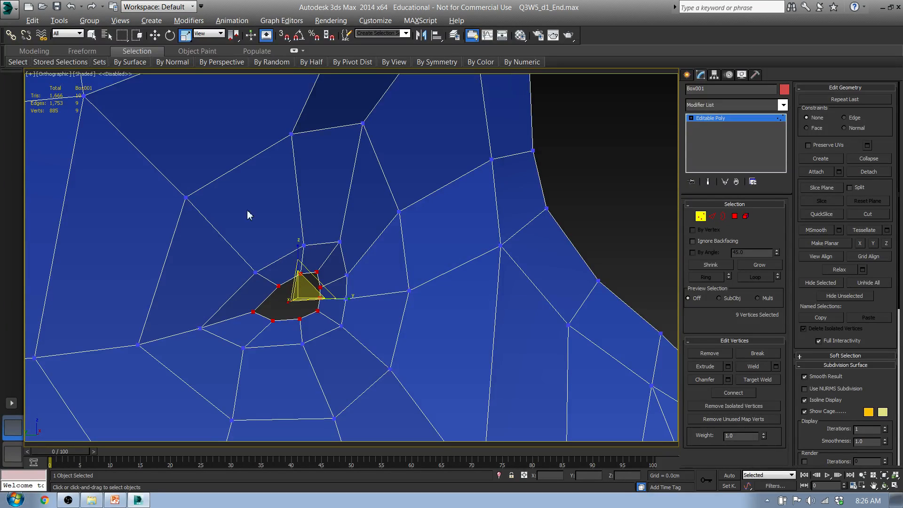
{"action": "mouse_move", "coordinate": [350, 310]}
{"action": "middle_mouse_down", "text": "alt"}
{"action": "mouse_move", "coordinate": [323, 312]}
{"action": "mouse_move", "coordinate": [336, 301]}
{"action": "middle_mouse_up", "text": "alt"}
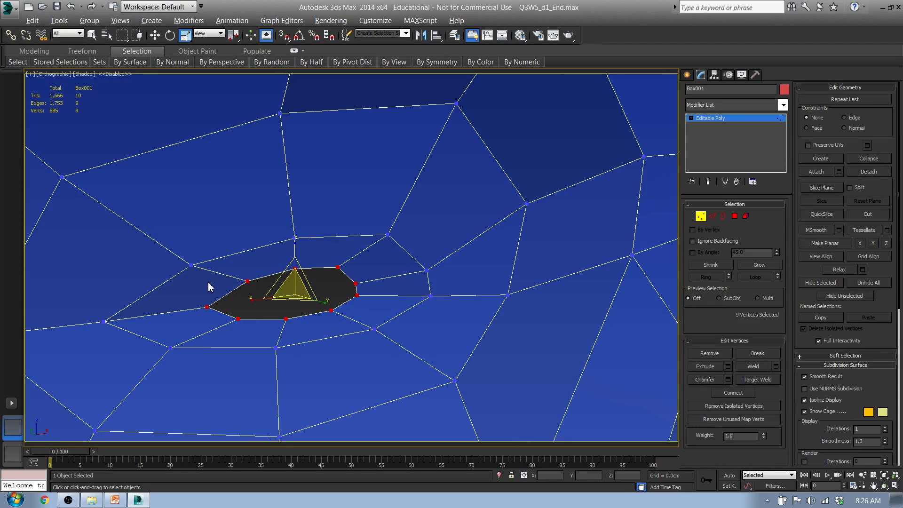
{"action": "middle_click_drag", "start_coordinate": [196, 296], "coordinate": [369, 249], "text": "alt"}
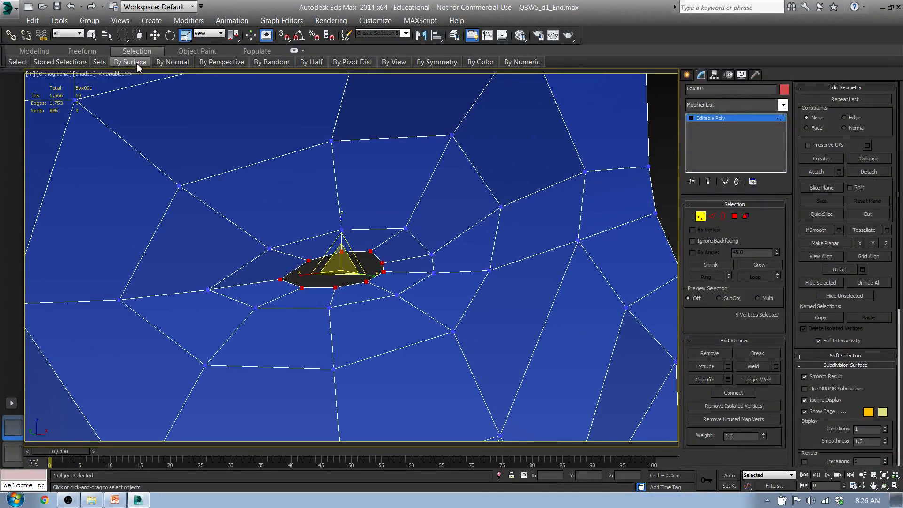
{"action": "left_click", "coordinate": [34, 51]}
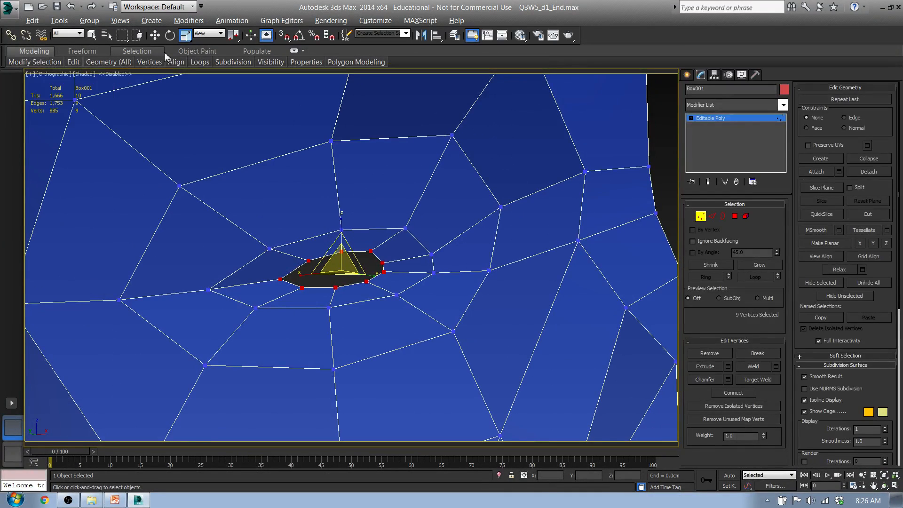
{"action": "mouse_move", "coordinate": [108, 61]}
{"action": "left_click", "coordinate": [115, 133]}
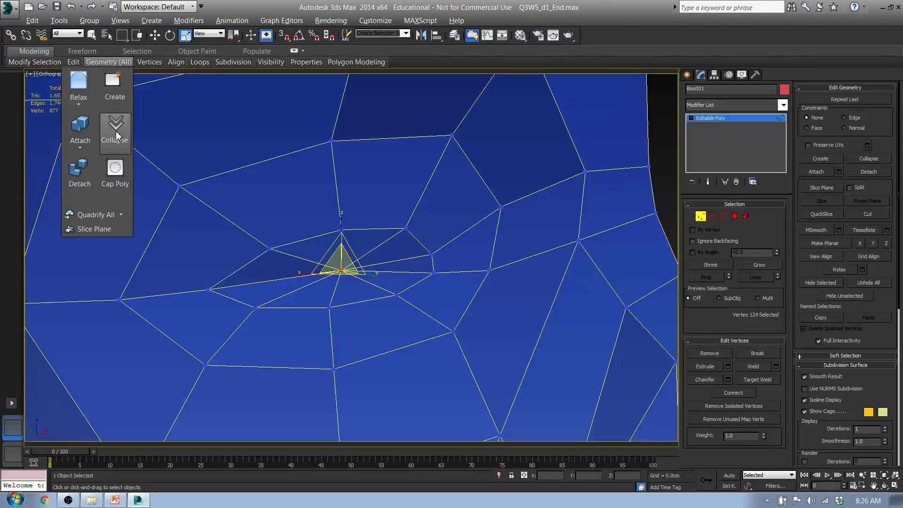
- Move the collapsed vertex at the centre of the eye far back into the head to form a deep cone-shaped cavity
{"action": "middle_click_drag", "start_coordinate": [219, 280], "coordinate": [277, 315], "text": "alt"}
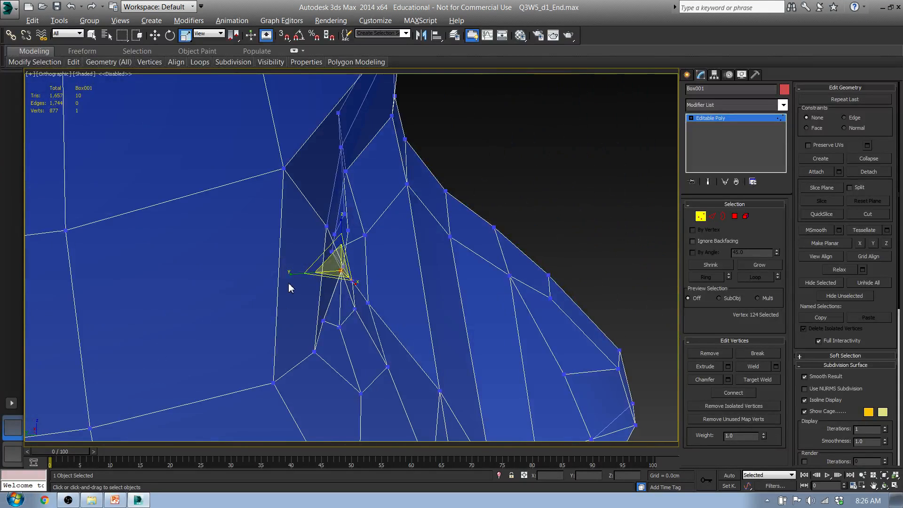
{"action": "key", "text": "w"}
{"action": "left_click_drag", "start_coordinate": [316, 269], "coordinate": [53, 274]}
{"action": "middle_click_drag", "start_coordinate": [427, 305], "coordinate": [360, 289], "text": "alt"}
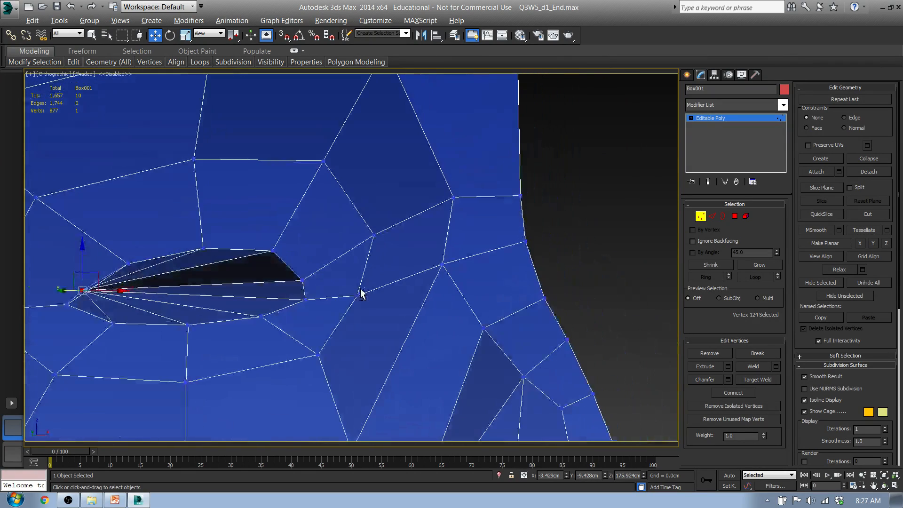
{"action": "key", "text": "f"}
{"action": "middle_click_drag", "start_coordinate": [349, 189], "coordinate": [356, 418]}
{"action": "scroll", "coordinate": [358, 211], "scroll_direction": "up", "scroll_amount": 6}
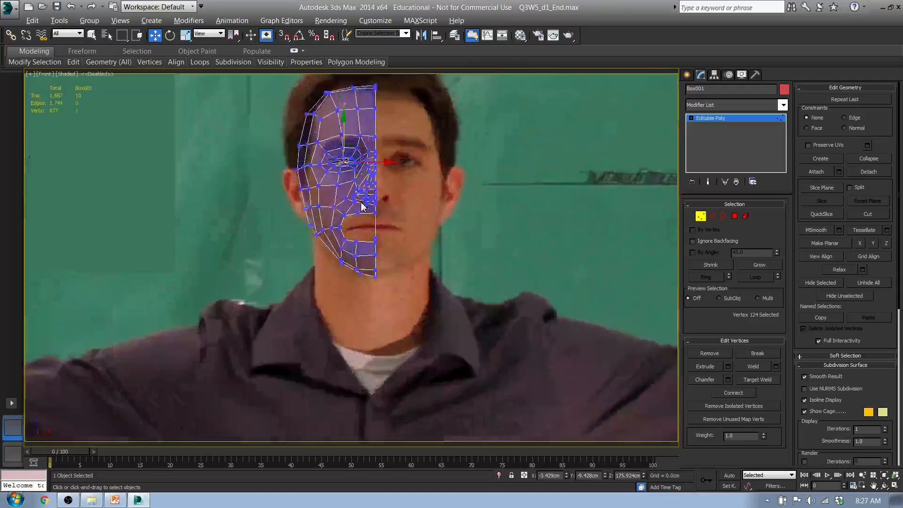
{"action": "scroll", "coordinate": [347, 157], "scroll_direction": "up", "scroll_amount": 8}
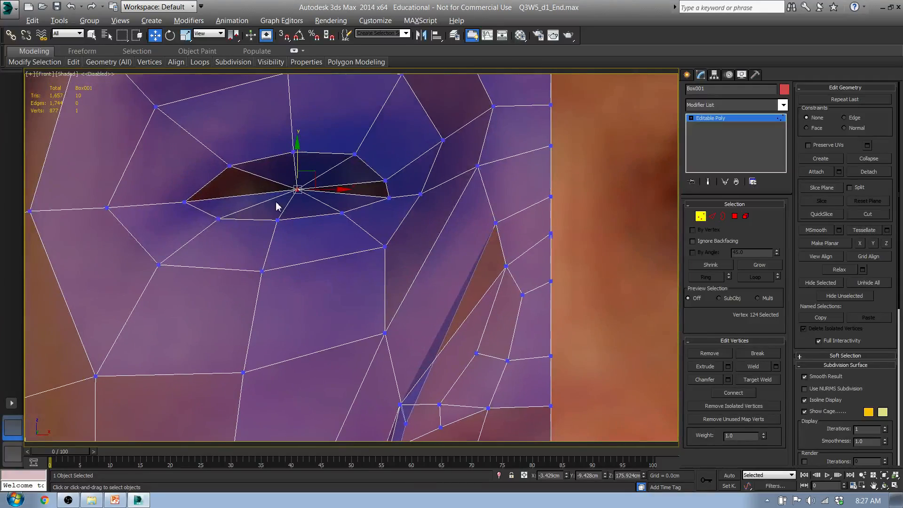
{"action": "middle_click_drag", "start_coordinate": [267, 207], "coordinate": [205, 216], "text": "alt"}
- Select only the nine polygons of the eye cavity cone and bring up their smoothing group settings
{"action": "left_click", "coordinate": [733, 216]}
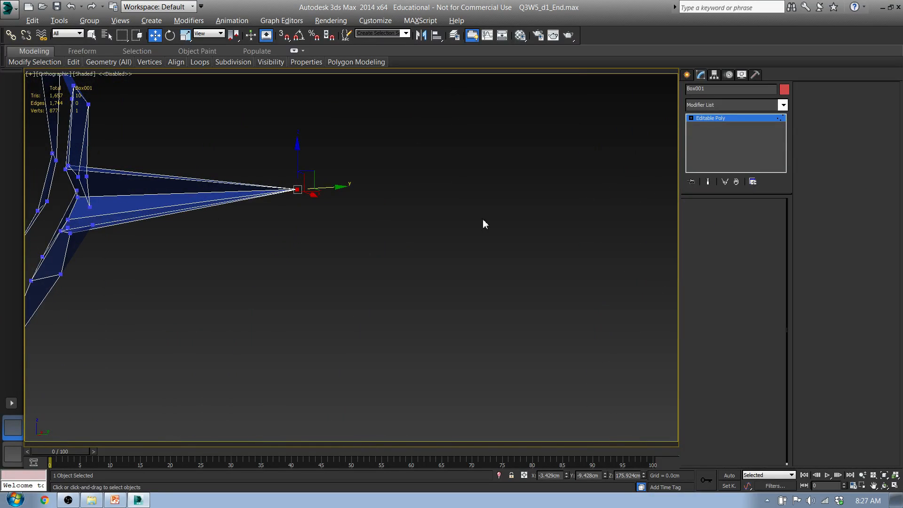
{"action": "key", "text": "ctrl+z"}
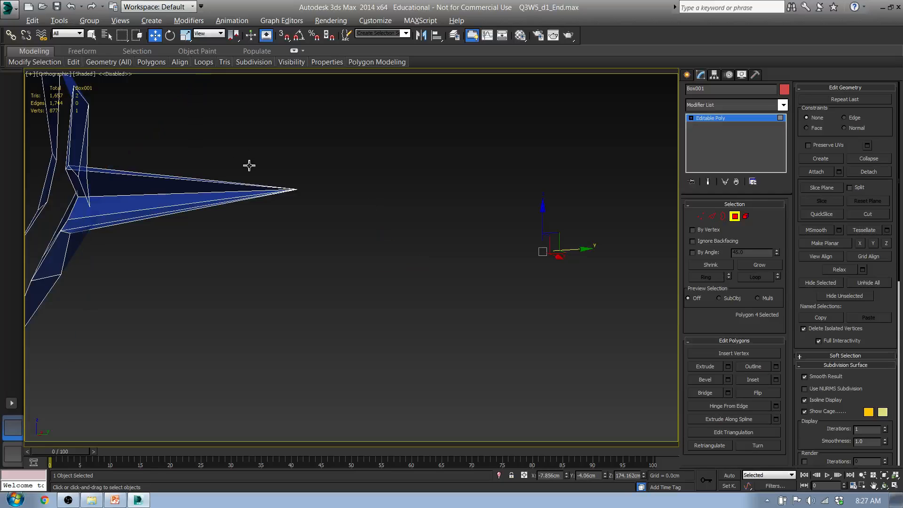
{"action": "scroll", "coordinate": [366, 235], "scroll_direction": "down", "scroll_amount": 4}
{"action": "left_click", "coordinate": [341, 248]}
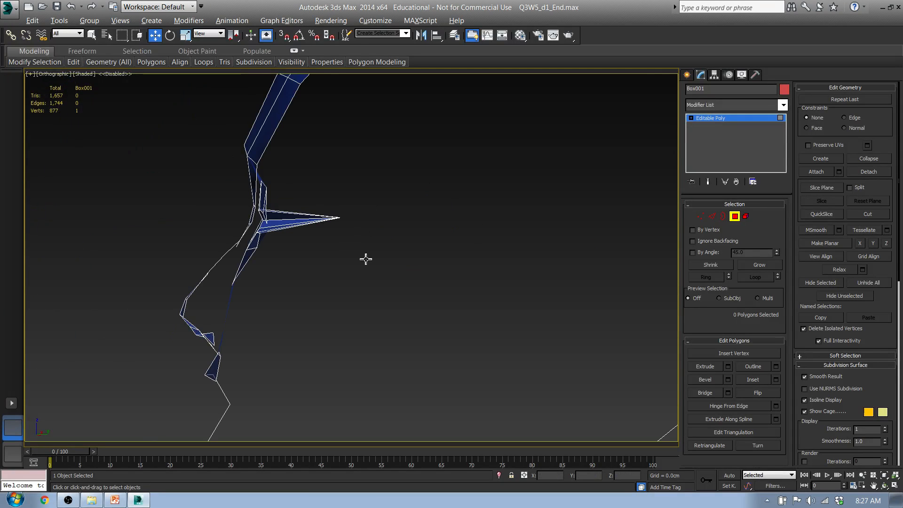
{"action": "middle_click_drag", "start_coordinate": [308, 260], "coordinate": [439, 256], "text": "alt"}
{"action": "scroll", "coordinate": [510, 244], "scroll_direction": "down", "scroll_amount": 3}
{"action": "left_click", "coordinate": [448, 230]}
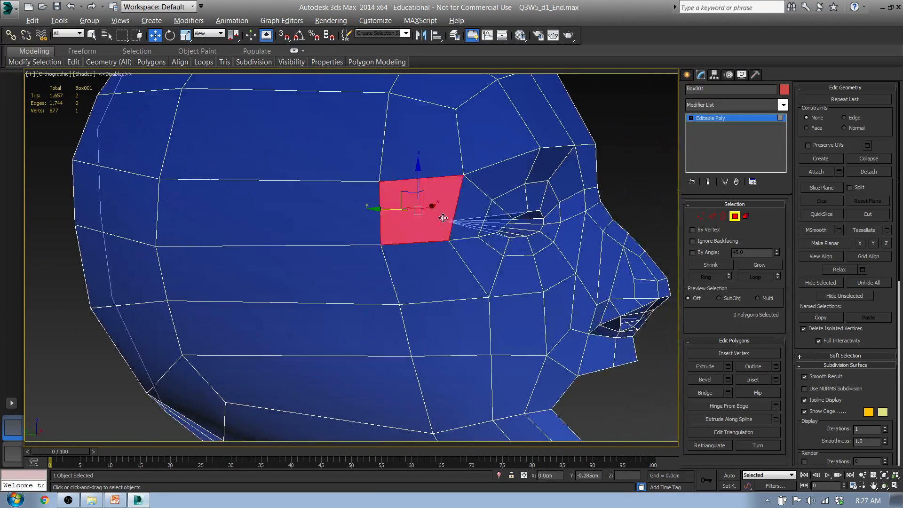
{"action": "key", "text": "q"}
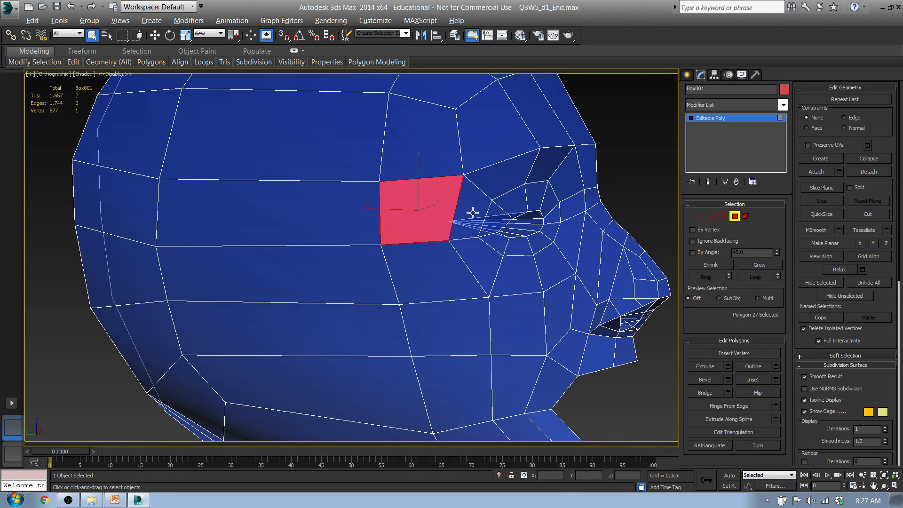
{"action": "left_click_drag", "start_coordinate": [472, 206], "coordinate": [488, 253]}
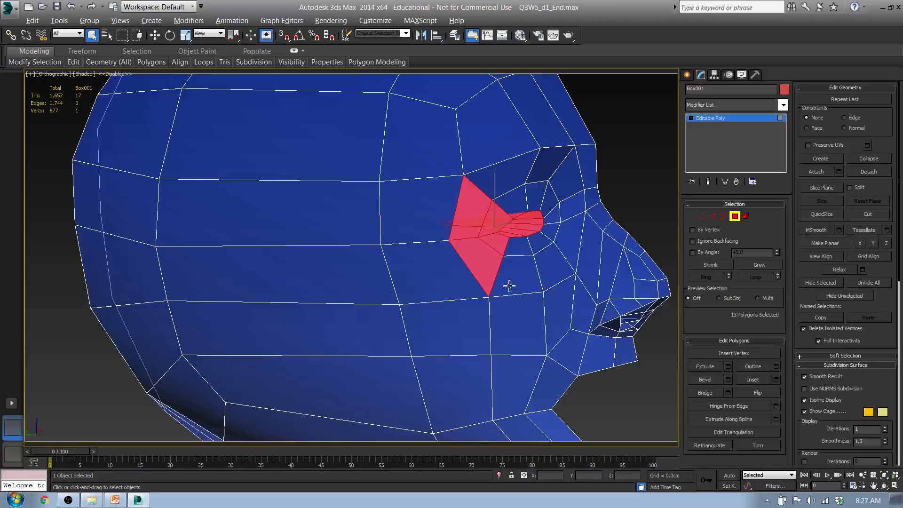
{"action": "middle_click_drag", "start_coordinate": [539, 294], "coordinate": [474, 295], "text": "alt"}
{"action": "left_click_drag", "start_coordinate": [476, 294], "coordinate": [422, 153], "text": "alt"}
{"action": "middle_click_drag", "start_coordinate": [509, 255], "coordinate": [515, 304], "text": "alt"}
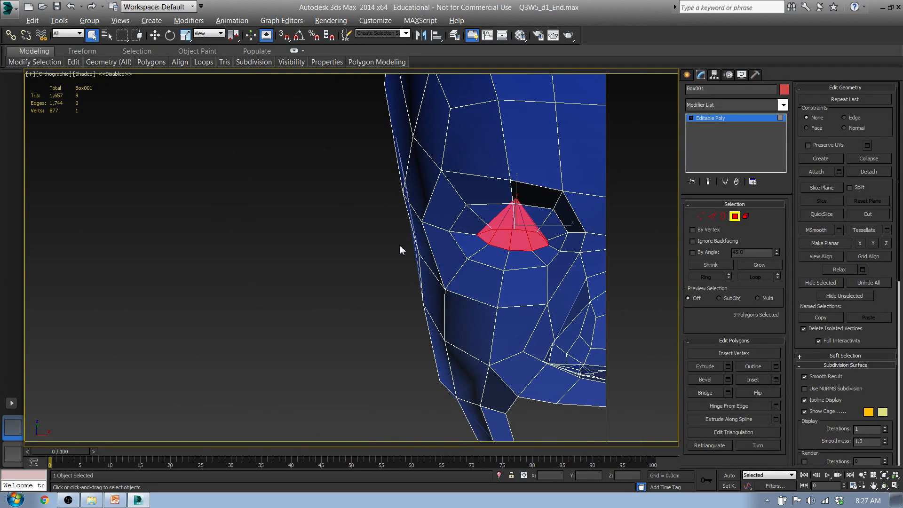
{"action": "left_click_drag", "start_coordinate": [898, 173], "coordinate": [895, 441]}
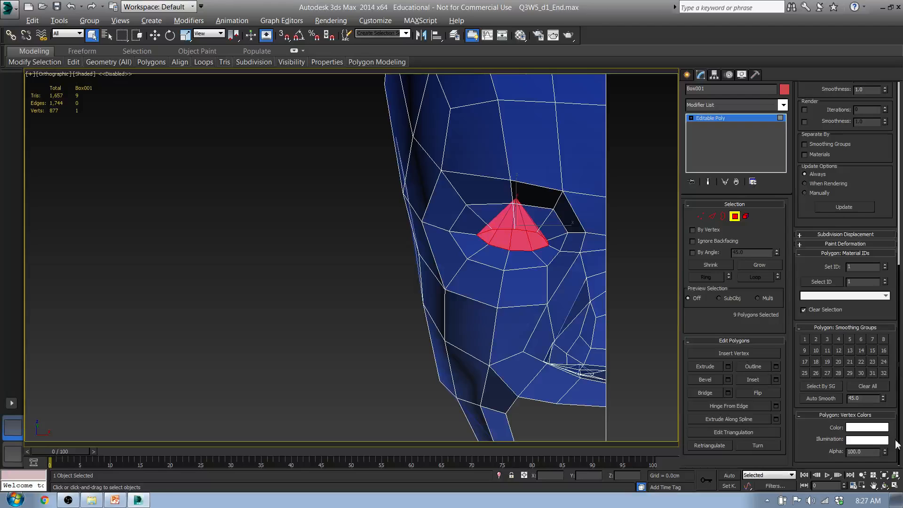
- Check which smoothing groups the individual polygons beside the eye and on the forehead belong to
{"action": "left_click", "coordinate": [470, 228]}
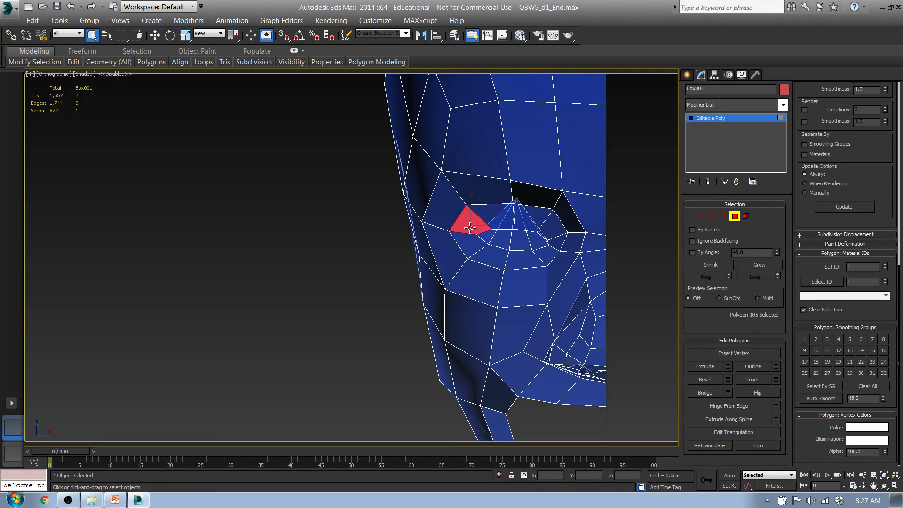
{"action": "left_click", "coordinate": [453, 210]}
{"action": "left_click", "coordinate": [499, 157]}
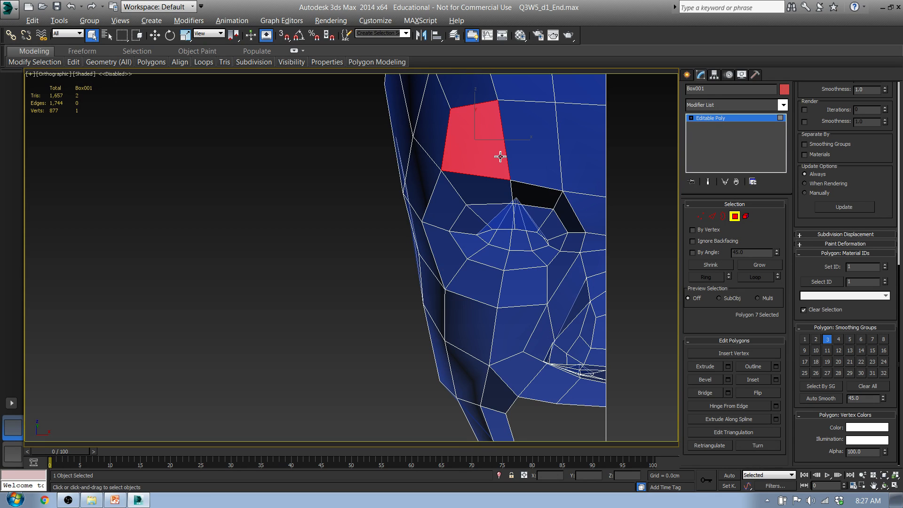
{"action": "left_click", "coordinate": [536, 148]}
{"action": "scroll", "coordinate": [440, 237], "scroll_direction": "down", "scroll_amount": 6}
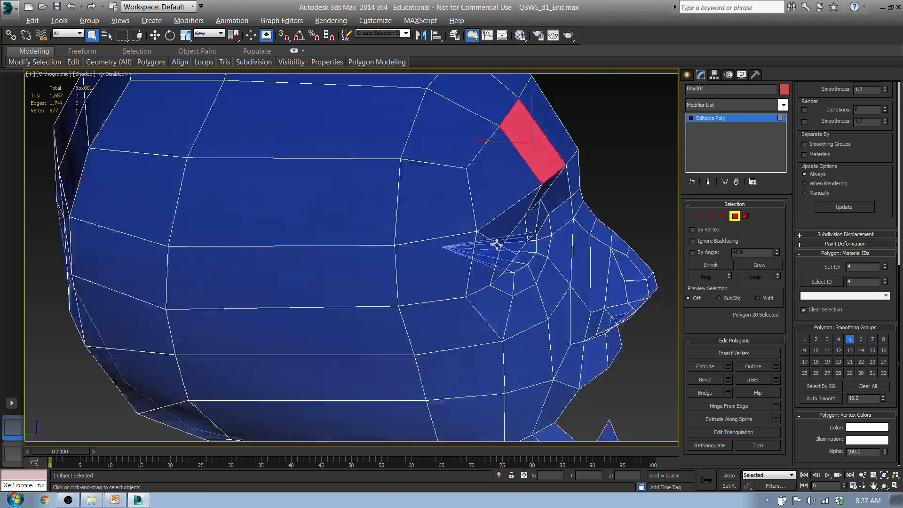
- Select all polygons of the head and assign them to smoothing group 5 only, clearing groups 3 and 6
{"action": "key", "text": "ctrl+a"}
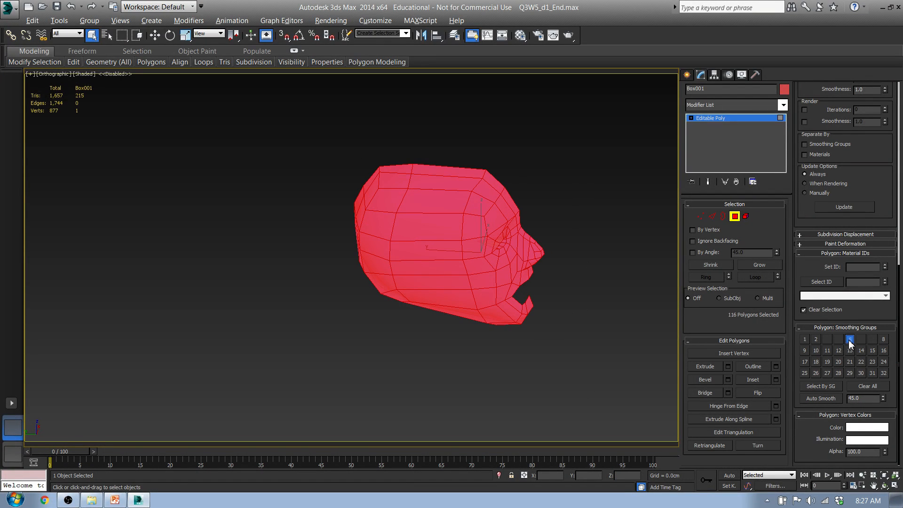
{"action": "left_click", "coordinate": [827, 339]}
{"action": "left_click", "coordinate": [861, 339]}
{"action": "middle_click_drag", "start_coordinate": [420, 272], "coordinate": [400, 264], "text": "alt"}
{"action": "middle_click_drag", "start_coordinate": [478, 268], "coordinate": [431, 306]}
{"action": "scroll", "coordinate": [437, 307], "scroll_direction": "up", "scroll_amount": 4}
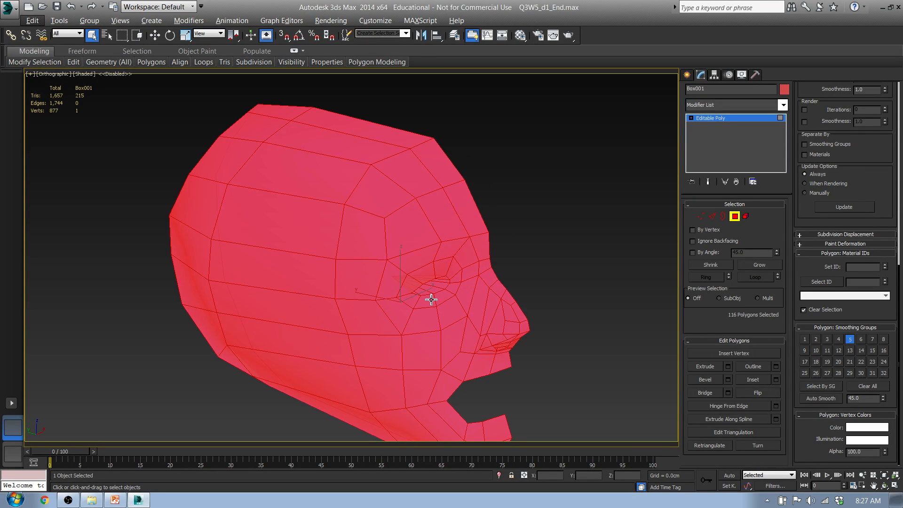
{"action": "left_click", "coordinate": [477, 298]}
{"action": "middle_click_drag", "start_coordinate": [417, 298], "coordinate": [365, 282]}
{"action": "scroll", "coordinate": [380, 275], "scroll_direction": "up", "scroll_amount": 5}
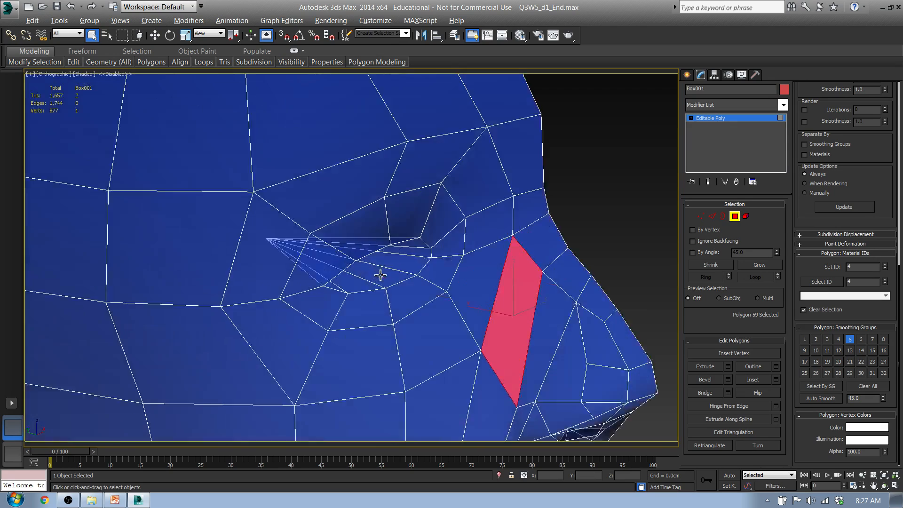
- Select the small polygons inside the nostril and assign smoothing group 4 to them
{"action": "scroll", "coordinate": [382, 274], "scroll_direction": "down", "scroll_amount": 4}
{"action": "middle_click_drag", "start_coordinate": [421, 317], "coordinate": [410, 272], "text": "alt"}
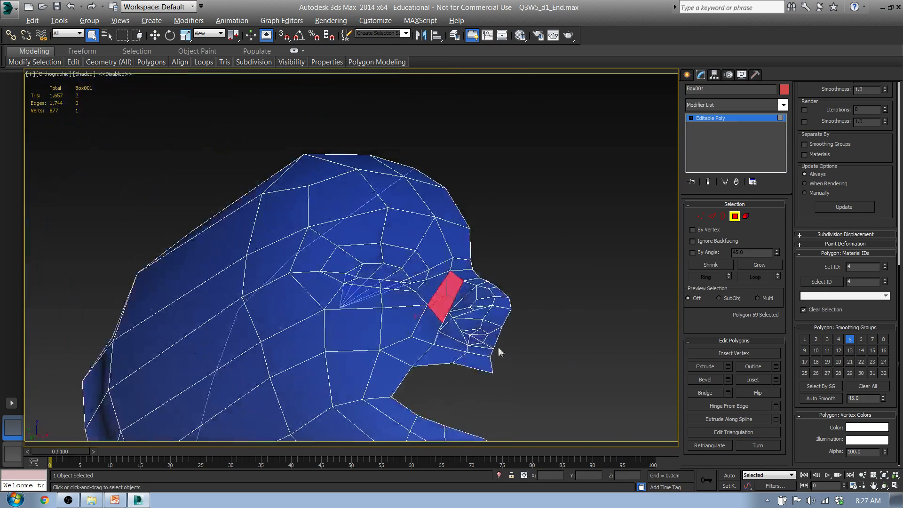
{"action": "scroll", "coordinate": [467, 334], "scroll_direction": "up", "scroll_amount": 4}
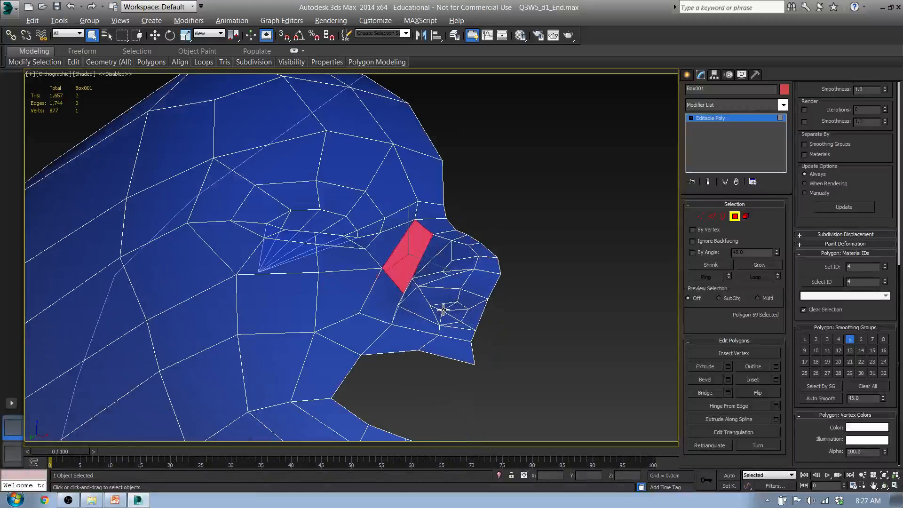
{"action": "left_click", "coordinate": [446, 308]}
{"action": "left_click", "coordinate": [453, 309], "text": "ctrl"}
{"action": "left_click", "coordinate": [454, 314], "text": "ctrl"}
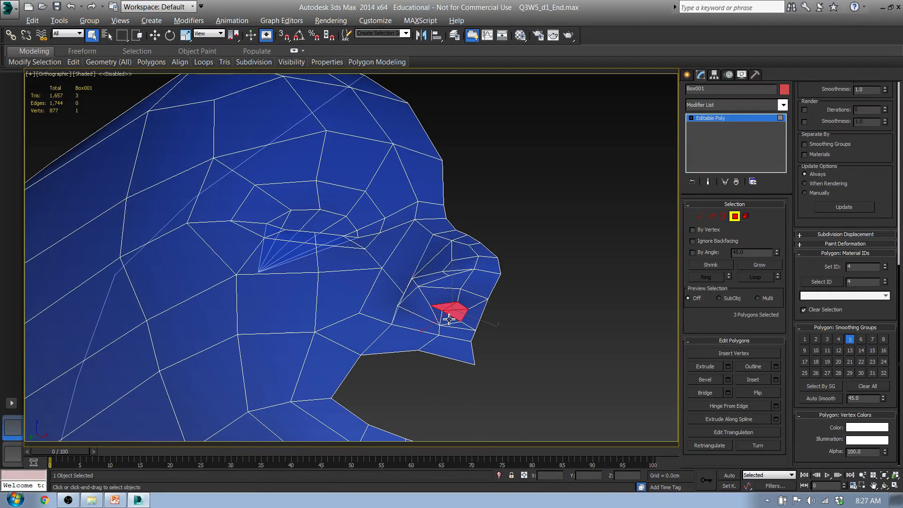
{"action": "left_click", "coordinate": [446, 319], "text": "ctrl"}
{"action": "left_click", "coordinate": [438, 314], "text": "ctrl"}
{"action": "left_click", "coordinate": [838, 339]}
- Isolate the nine eye cavity polygons to check their smoothing group, clear the selection and return to the front view
{"action": "middle_click_drag", "start_coordinate": [393, 316], "coordinate": [349, 322], "text": "alt"}
{"action": "left_click", "coordinate": [324, 187]}
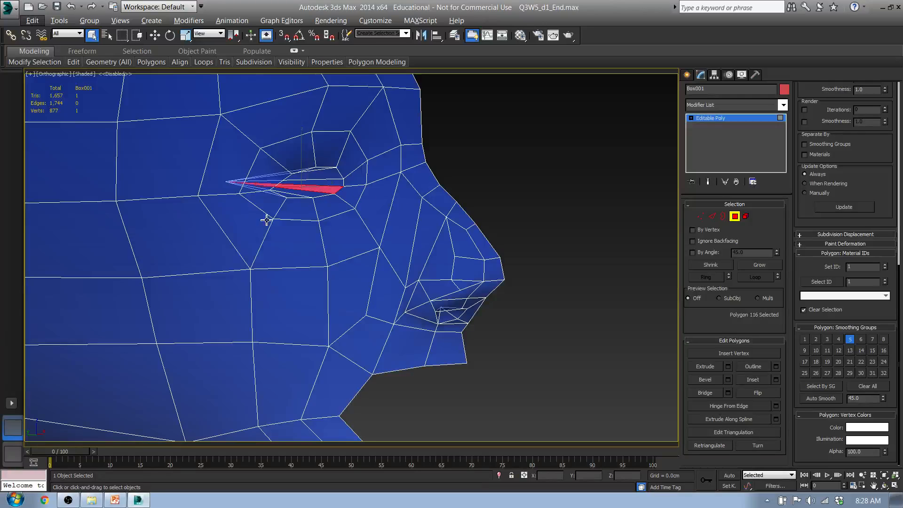
{"action": "middle_click_drag", "start_coordinate": [266, 218], "coordinate": [281, 216], "text": "alt"}
{"action": "left_click", "coordinate": [310, 257]}
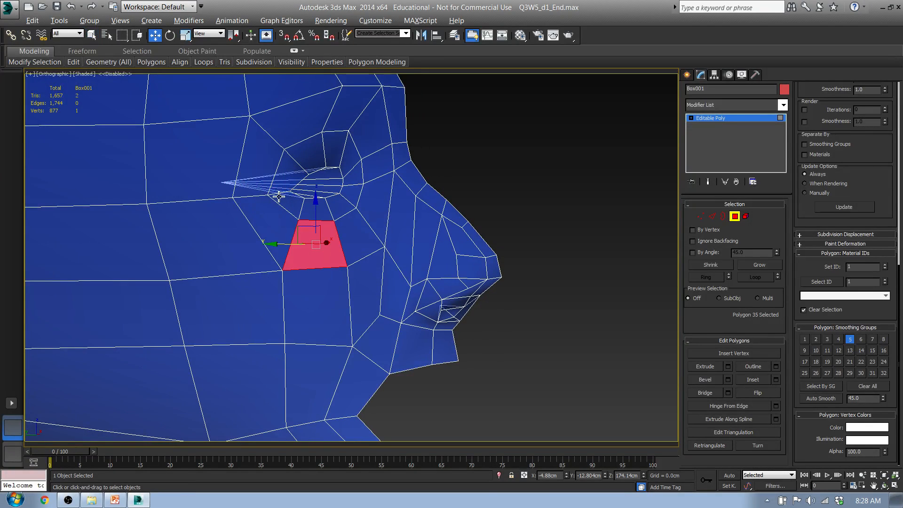
{"action": "left_click", "coordinate": [263, 179]}
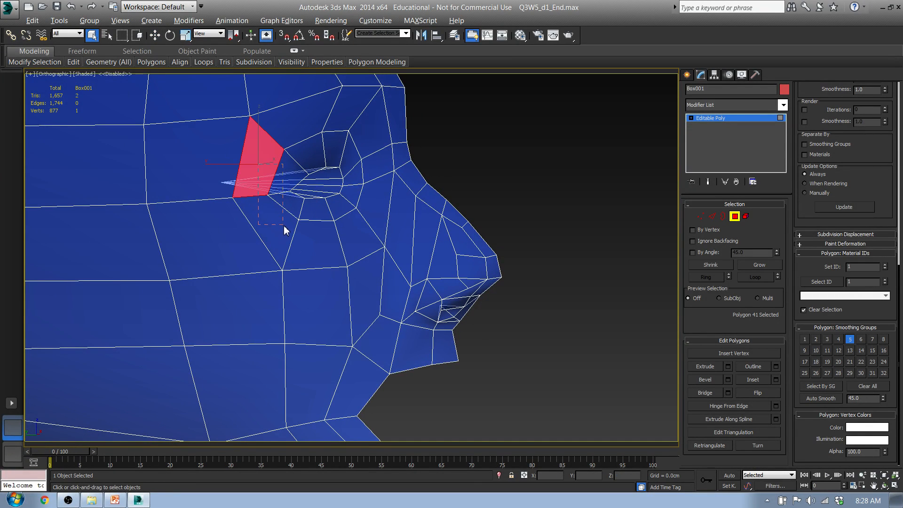
{"action": "left_click_drag", "start_coordinate": [284, 227], "coordinate": [283, 226]}
{"action": "middle_click_drag", "start_coordinate": [300, 252], "coordinate": [236, 252], "text": "alt"}
{"action": "left_click_drag", "start_coordinate": [196, 169], "coordinate": [249, 240], "text": "alt"}
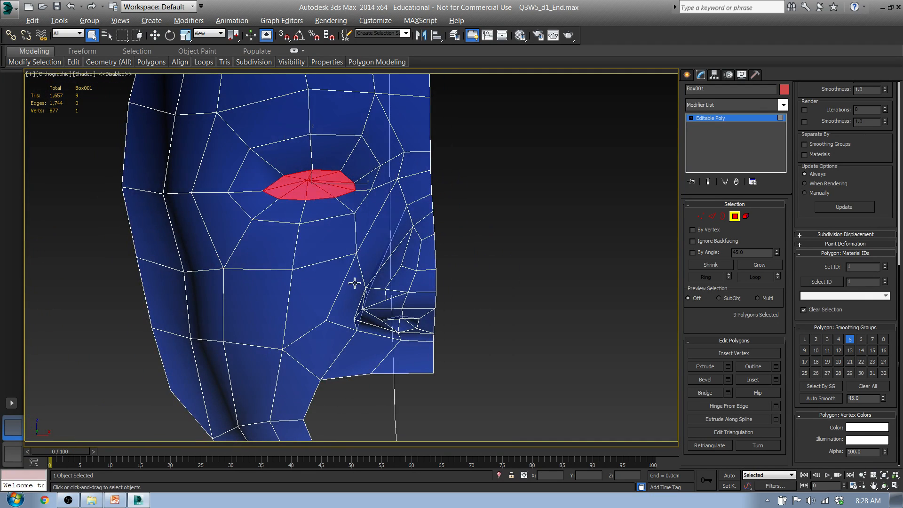
{"action": "left_click", "coordinate": [452, 296]}
{"action": "middle_click_drag", "start_coordinate": [348, 228], "coordinate": [380, 238]}
{"action": "key", "text": "f"}
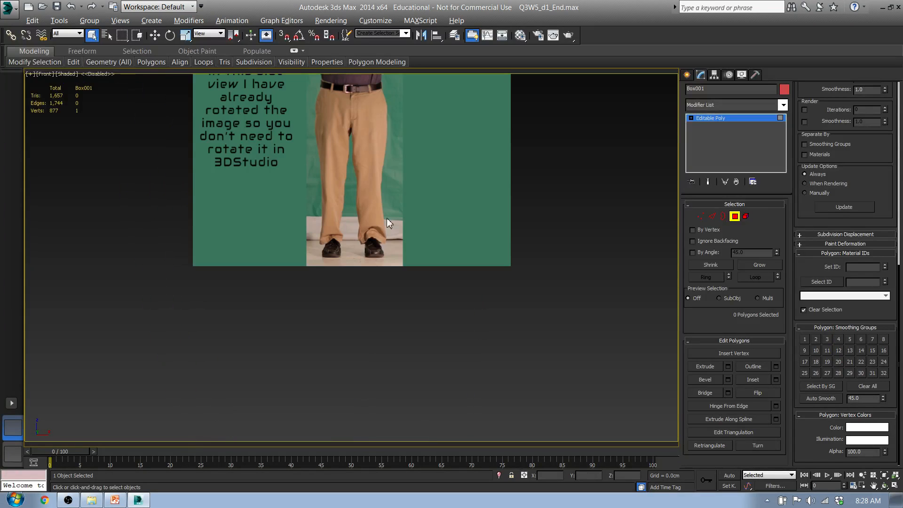
- Create a sphere with a radius of about 1.74 cm over the uncovered eye of the front reference photo
{"action": "middle_click_drag", "start_coordinate": [389, 177], "coordinate": [391, 433]}
{"action": "scroll", "coordinate": [342, 221], "scroll_direction": "up", "scroll_amount": 15}
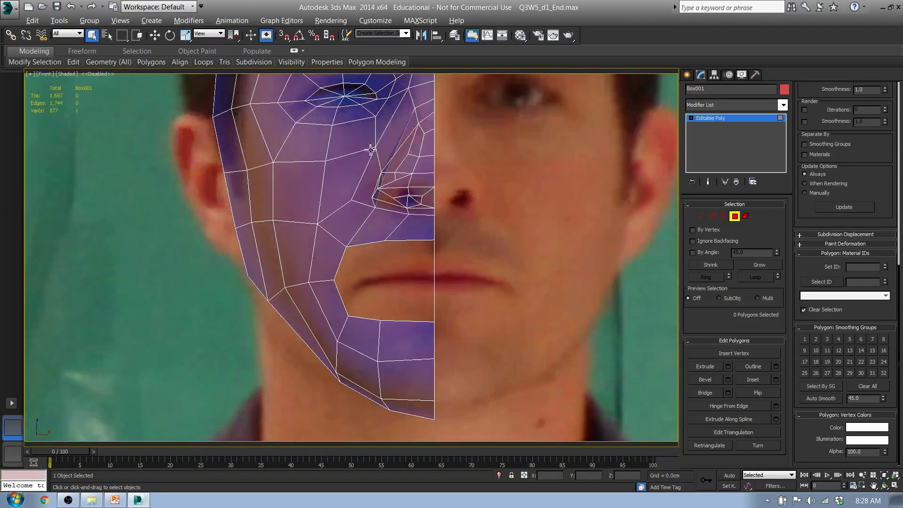
{"action": "scroll", "coordinate": [337, 263], "scroll_direction": "down", "scroll_amount": 4}
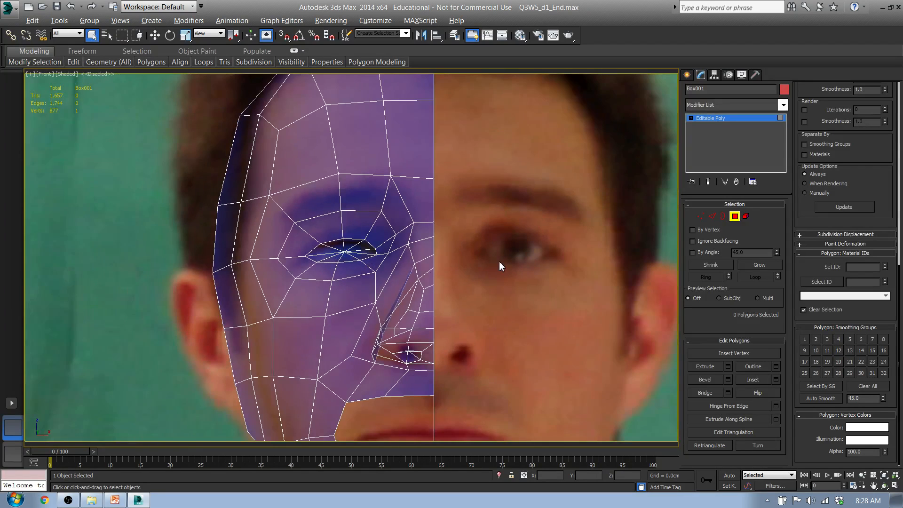
{"action": "middle_click_drag", "start_coordinate": [501, 266], "coordinate": [434, 248]}
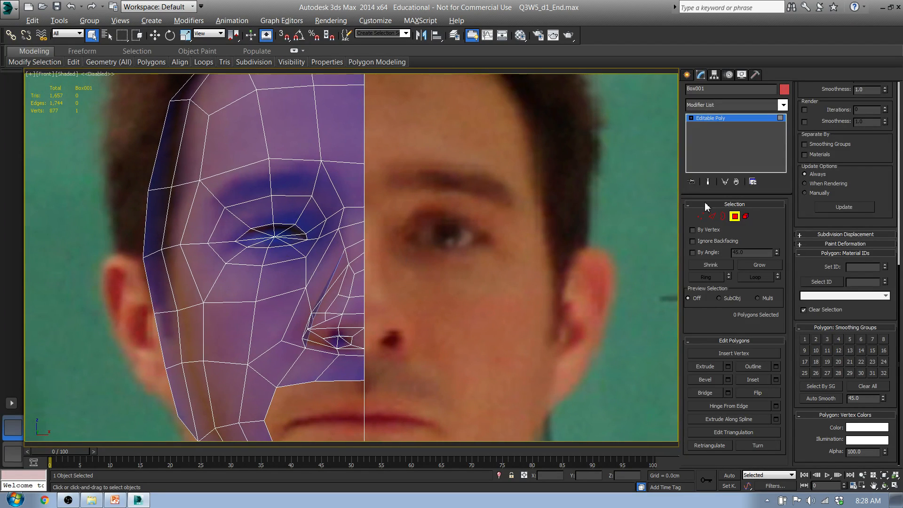
{"action": "left_click", "coordinate": [686, 76]}
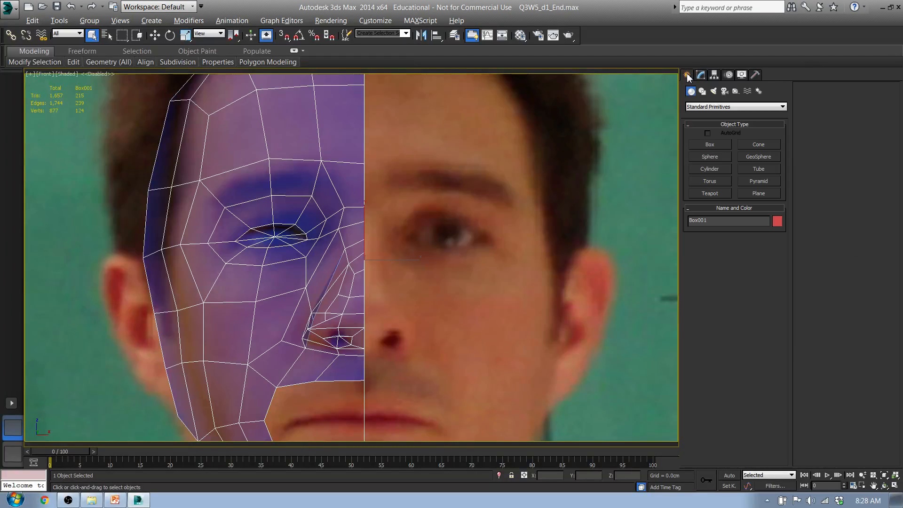
{"action": "left_click", "coordinate": [710, 156]}
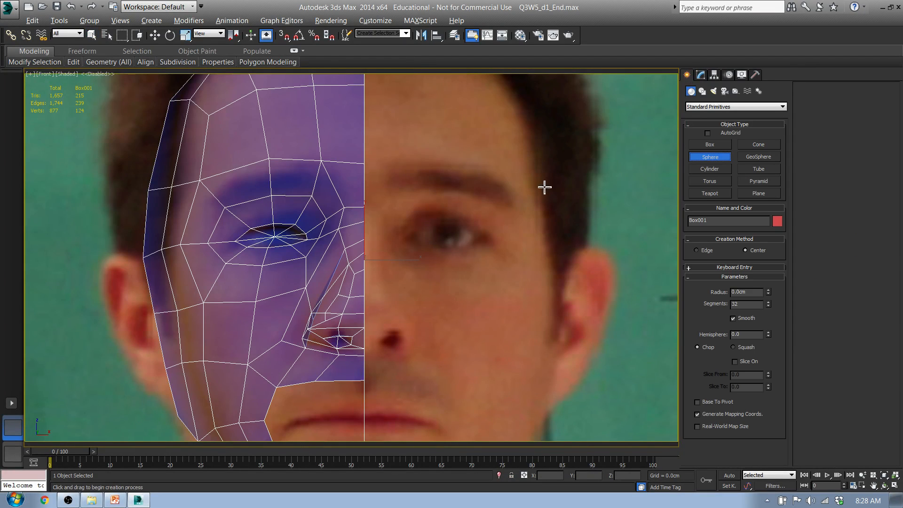
{"action": "left_click_drag", "start_coordinate": [449, 239], "coordinate": [482, 208]}
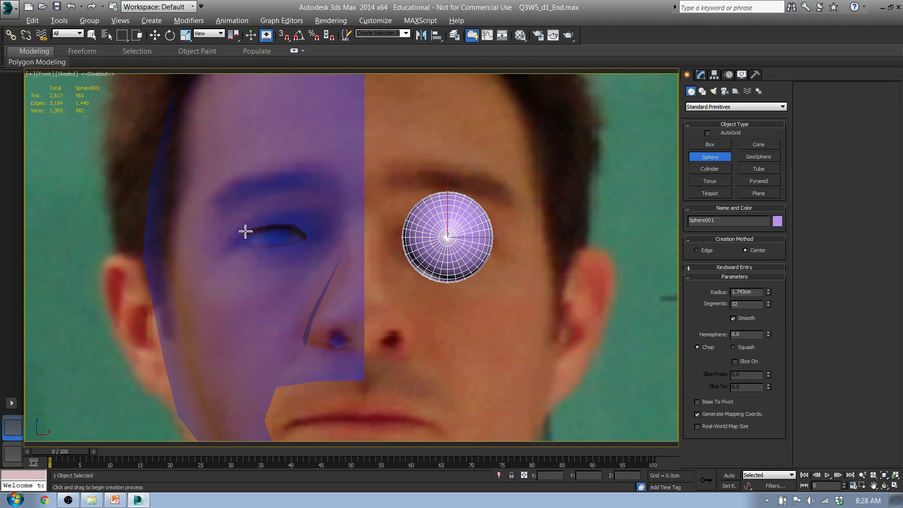
- Set the sphere's segments to 16 and convert it to an Editable Poly
{"action": "double_click", "coordinate": [740, 306]}
{"action": "key", "text": "Return"}
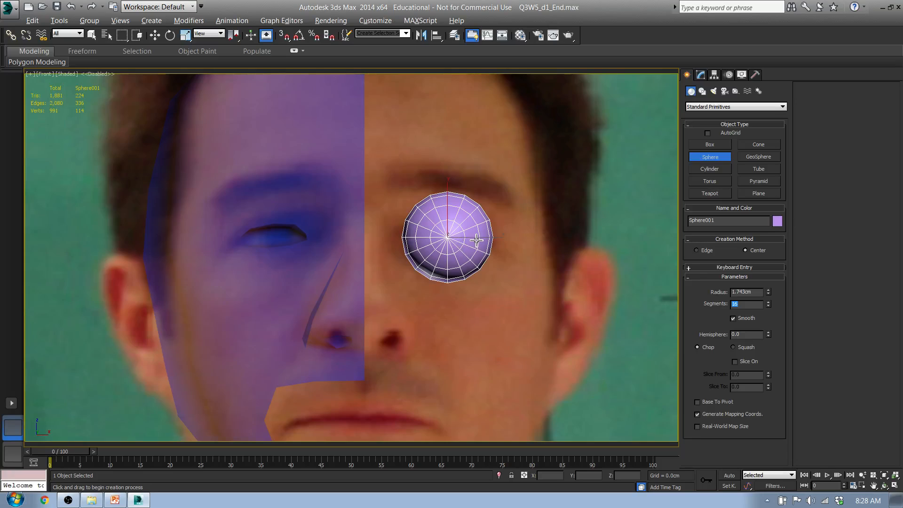
{"action": "middle_click_drag", "start_coordinate": [466, 216], "coordinate": [422, 334]}
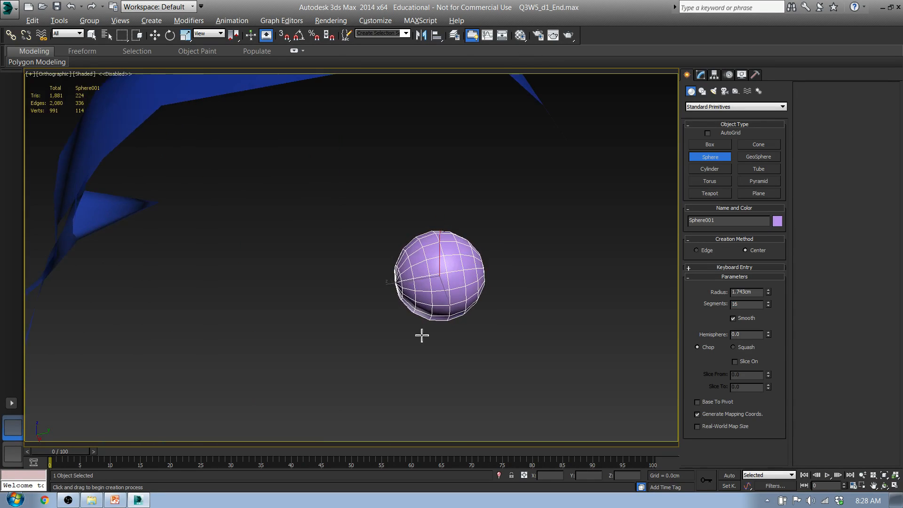
{"action": "right_click", "coordinate": [457, 269]}
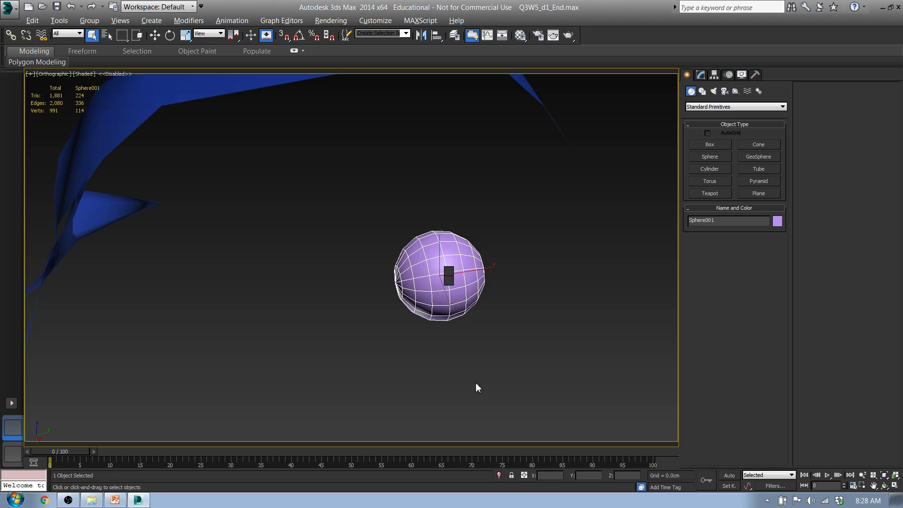
{"action": "left_click", "coordinate": [566, 390]}
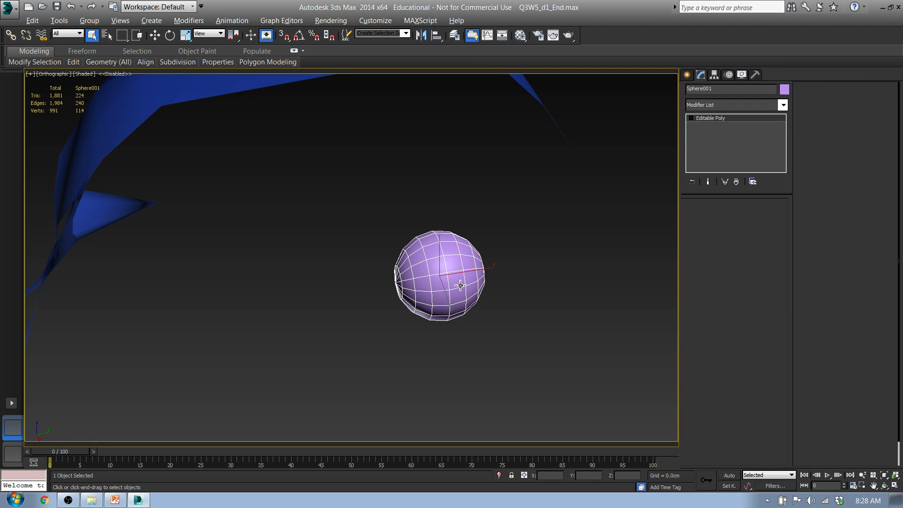
- Select the sphere's rear 80 polygons by growing a ring of faces and delete them, keeping the front cap
{"action": "key", "text": "4"}
{"action": "left_click", "coordinate": [460, 285]}
{"action": "left_click", "coordinate": [462, 298], "text": "shift"}
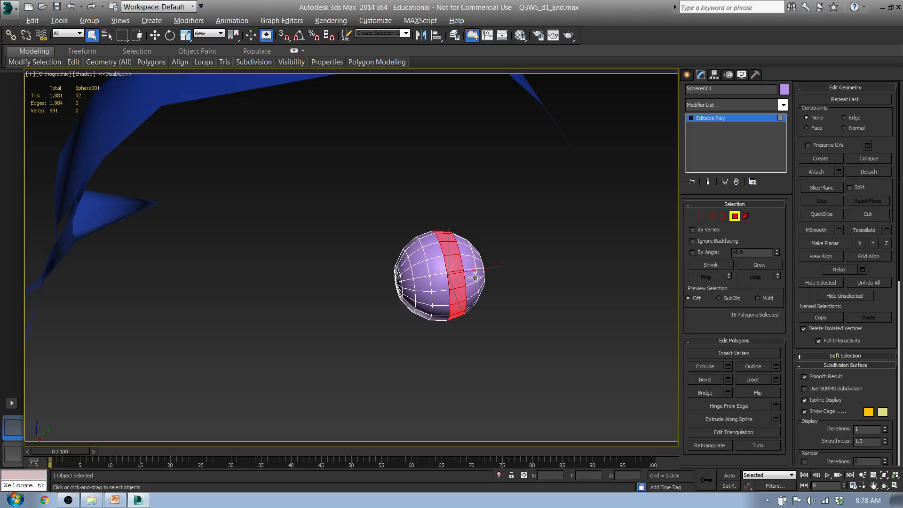
{"action": "left_click_drag", "start_coordinate": [474, 278], "coordinate": [492, 284]}
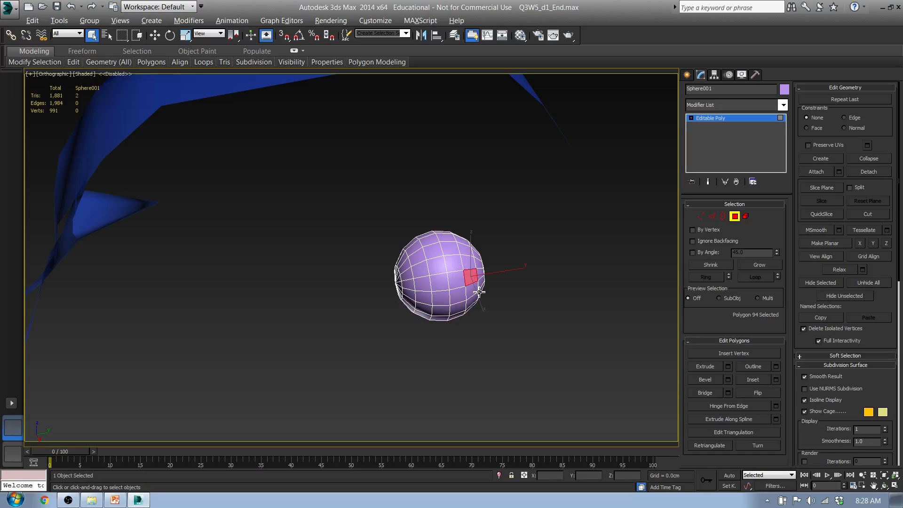
{"action": "left_click", "coordinate": [767, 265]}
{"action": "left_click", "coordinate": [766, 265]}
{"action": "middle_click_drag", "start_coordinate": [470, 334], "coordinate": [447, 309], "text": "alt"}
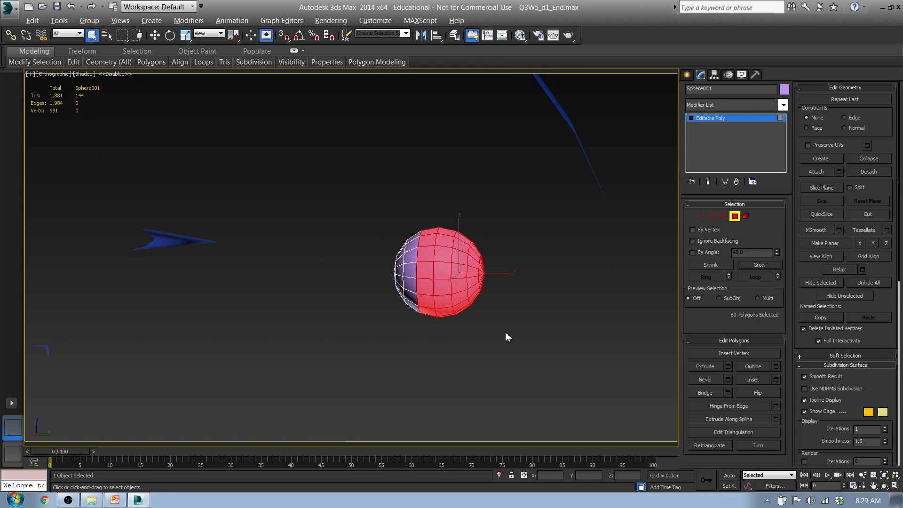
{"action": "key", "text": "Delete"}
- Return to the front view, select the half-head mesh and attach the eyeball cap to it
{"action": "key", "text": "f"}
{"action": "middle_click_drag", "start_coordinate": [421, 172], "coordinate": [419, 400]}
{"action": "scroll", "coordinate": [359, 205], "scroll_direction": "up", "scroll_amount": 8}
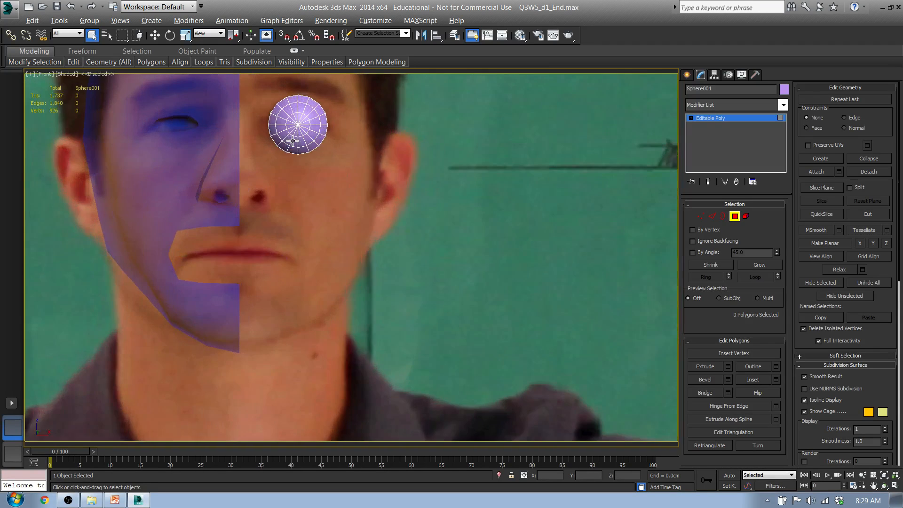
{"action": "scroll", "coordinate": [371, 245], "scroll_direction": "up", "scroll_amount": 3}
{"action": "left_click", "coordinate": [382, 258]}
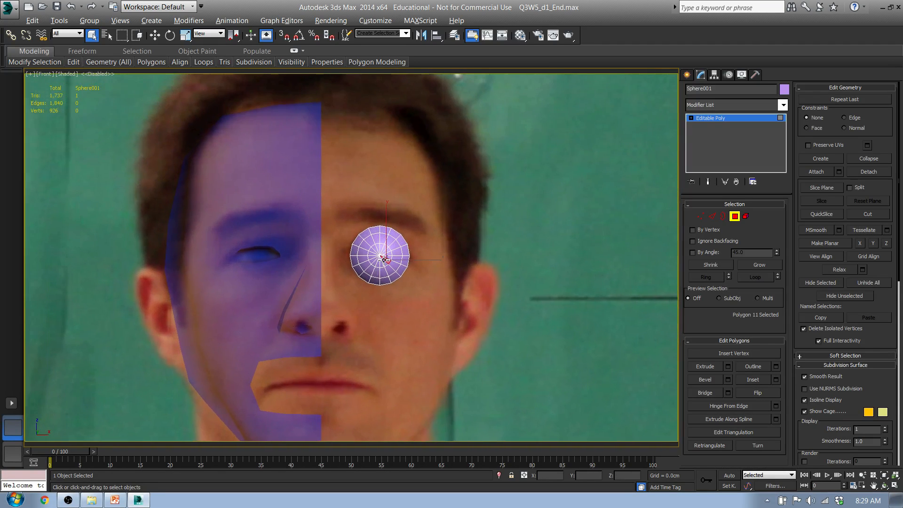
{"action": "left_click", "coordinate": [734, 216]}
{"action": "left_click", "coordinate": [288, 215]}
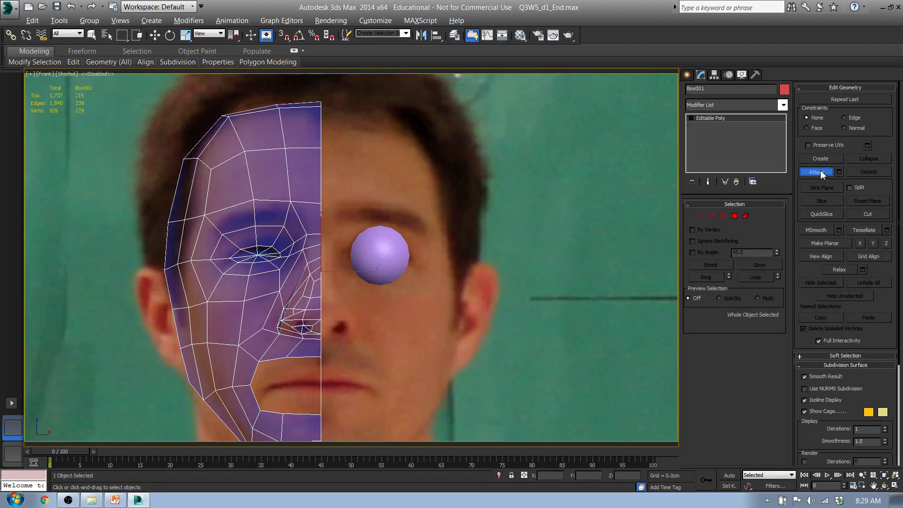
{"action": "left_click", "coordinate": [388, 246]}
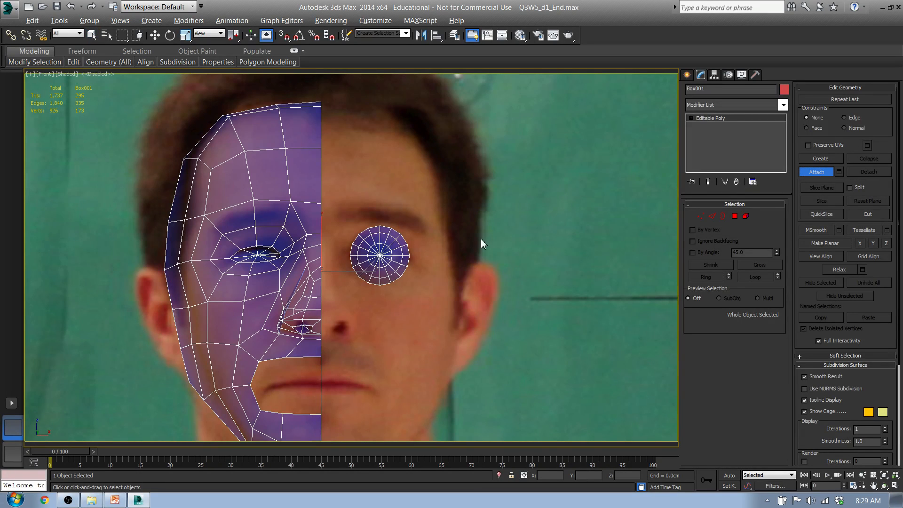
- Select the eyeball cap as an element of the head mesh, ready for moving
{"action": "scroll", "coordinate": [376, 254], "scroll_direction": "up", "scroll_amount": 10}
{"action": "scroll", "coordinate": [375, 285], "scroll_direction": "down", "scroll_amount": 1}
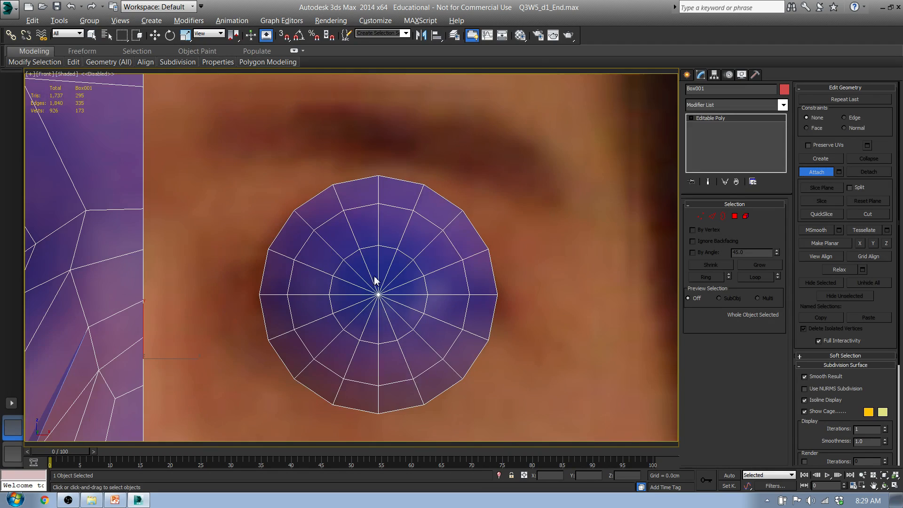
{"action": "key", "text": "w"}
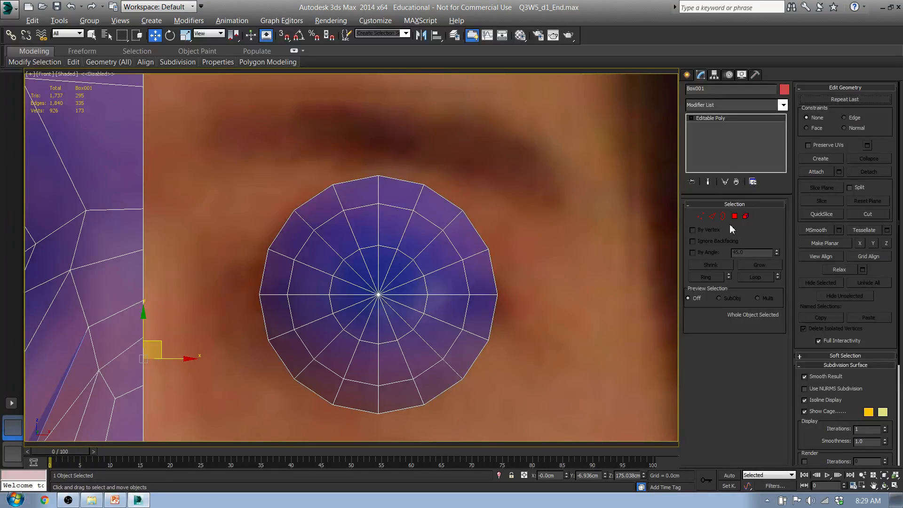
{"action": "left_click", "coordinate": [746, 217]}
{"action": "left_click", "coordinate": [397, 262]}
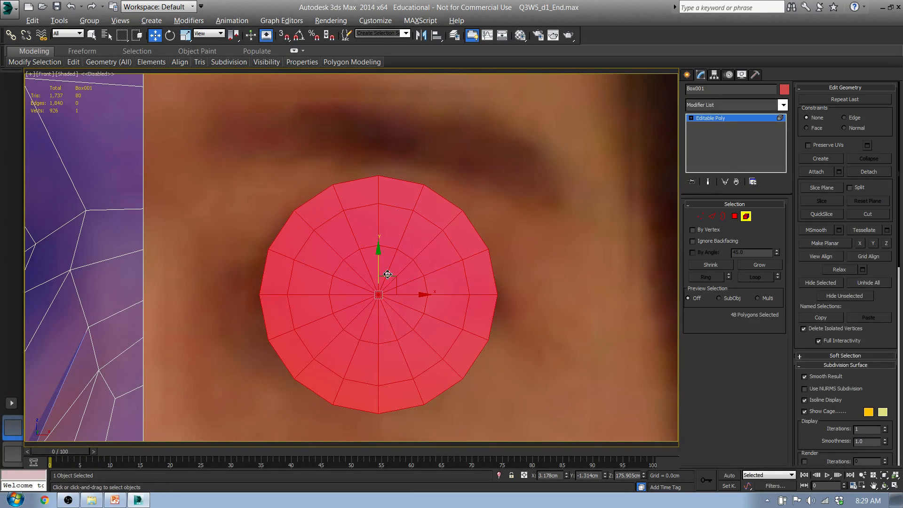
{"action": "scroll", "coordinate": [362, 279], "scroll_direction": "down", "scroll_amount": 5}
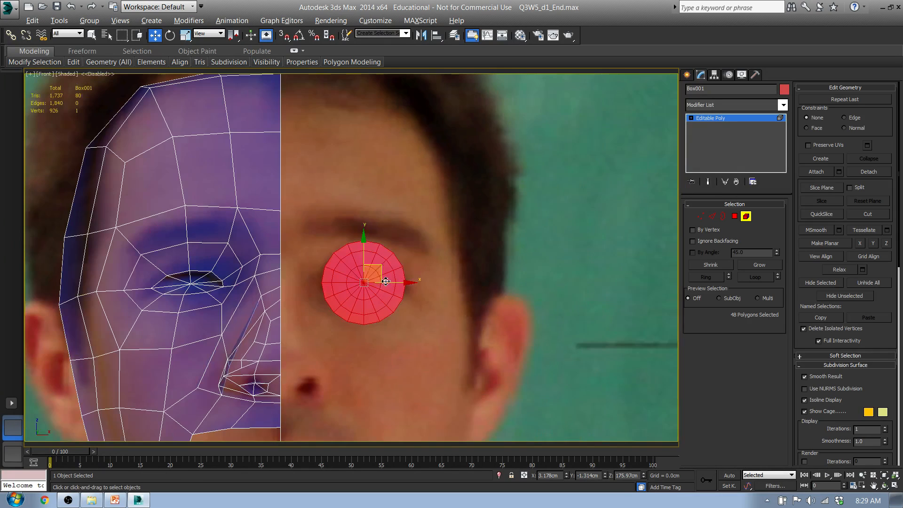
{"action": "mouse_move", "coordinate": [393, 284]}
{"action": "left_mouse_down", "text": "shift"}
{"action": "mouse_move", "coordinate": [226, 285]}
{"action": "mouse_move", "coordinate": [408, 283]}
{"action": "mouse_move", "coordinate": [393, 284]}
{"action": "left_mouse_up", "text": "shift"}
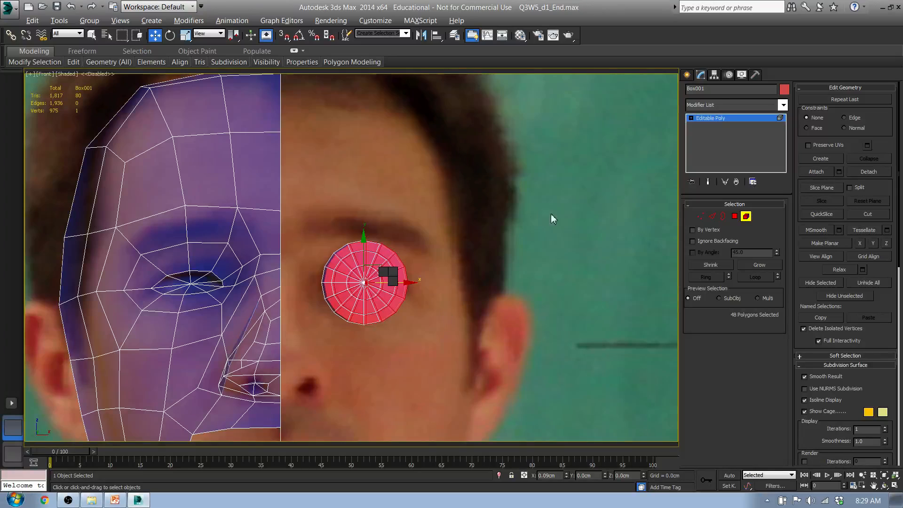
{"action": "left_click_drag", "start_coordinate": [553, 218], "coordinate": [557, 218], "text": "shift"}
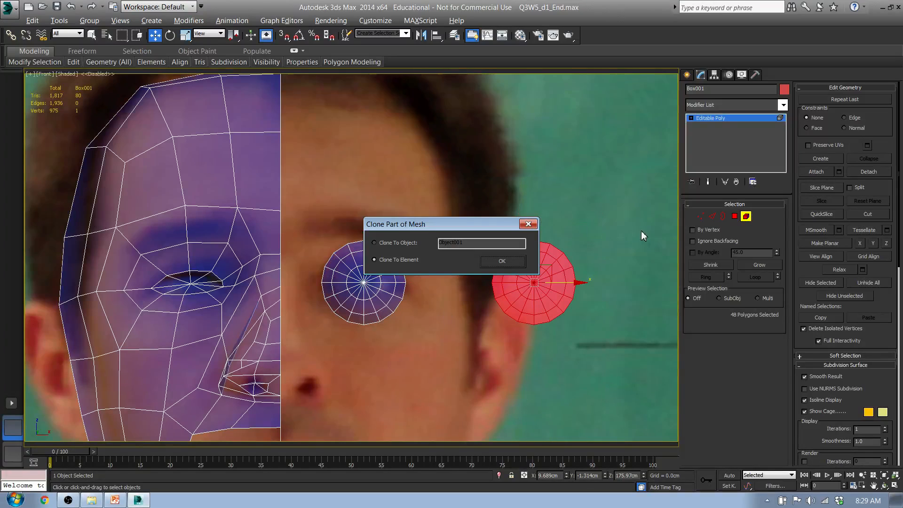
{"action": "left_click", "coordinate": [531, 226]}
{"action": "key", "text": "ctrl+z"}
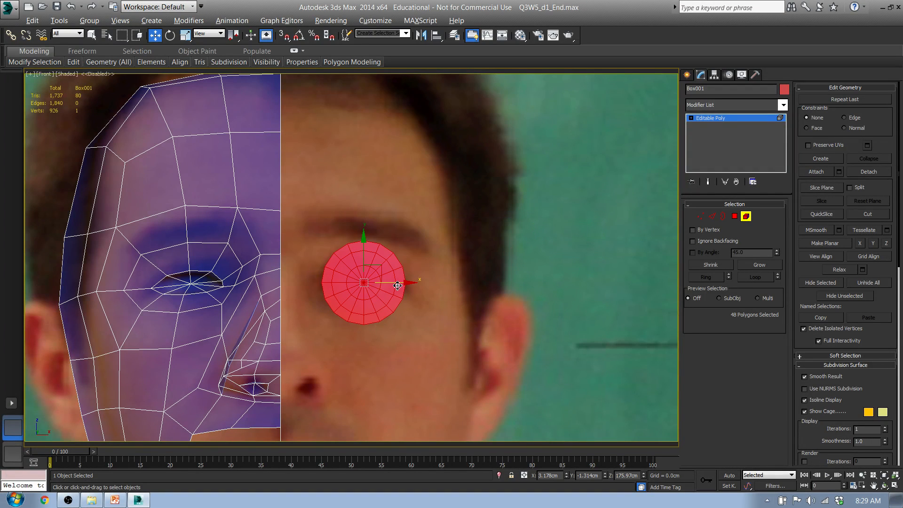
- Move the eyeball element sideways to about X -3.53 cm over the modelled eye opening, scale it down uniformly and deselect it
{"action": "left_click_drag", "start_coordinate": [398, 286], "coordinate": [221, 277]}
{"action": "scroll", "coordinate": [221, 277], "scroll_direction": "up", "scroll_amount": 8}
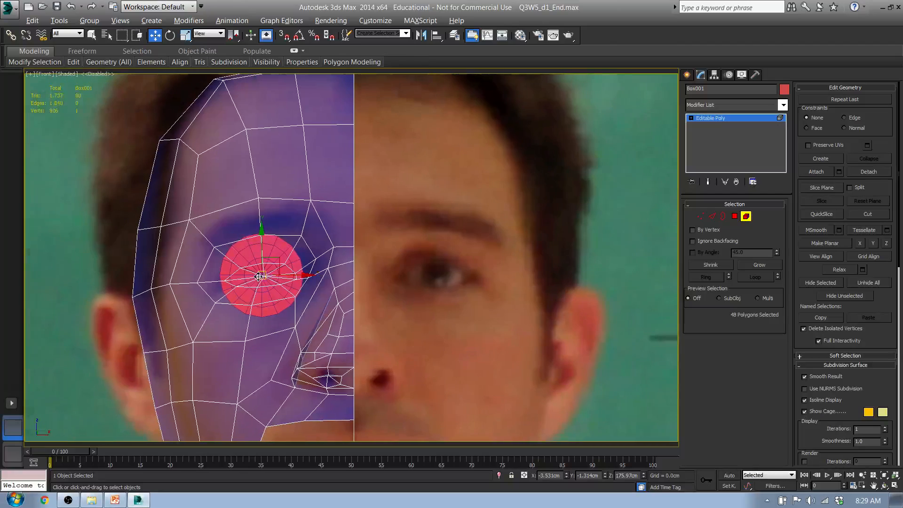
{"action": "key", "text": "r"}
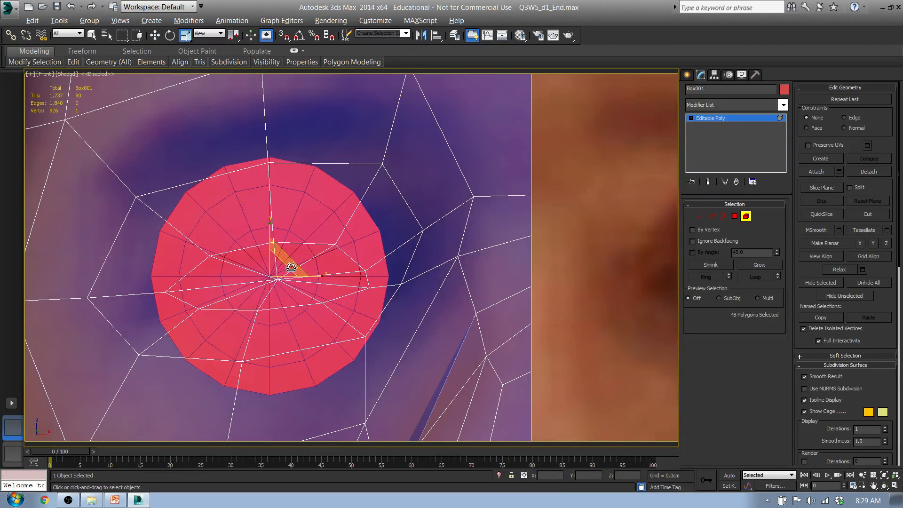
{"action": "left_click_drag", "start_coordinate": [279, 268], "coordinate": [270, 275]}
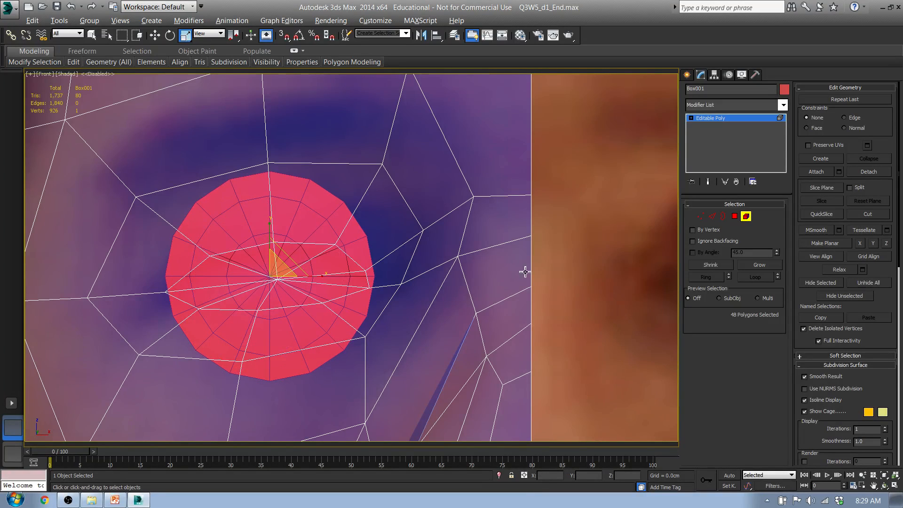
{"action": "left_click", "coordinate": [569, 273]}
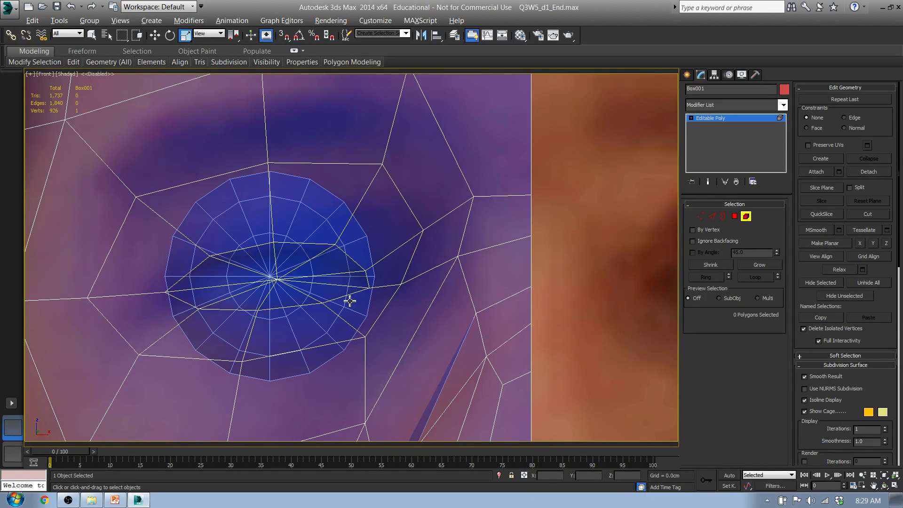
- Move the eyeball element forward in depth to about Y -12.57 cm, into the eye socket, and check its fit in the left view
{"action": "key", "text": "F3"}
{"action": "key", "text": "F3"}
{"action": "scroll", "coordinate": [514, 263], "scroll_direction": "down", "scroll_amount": 5}
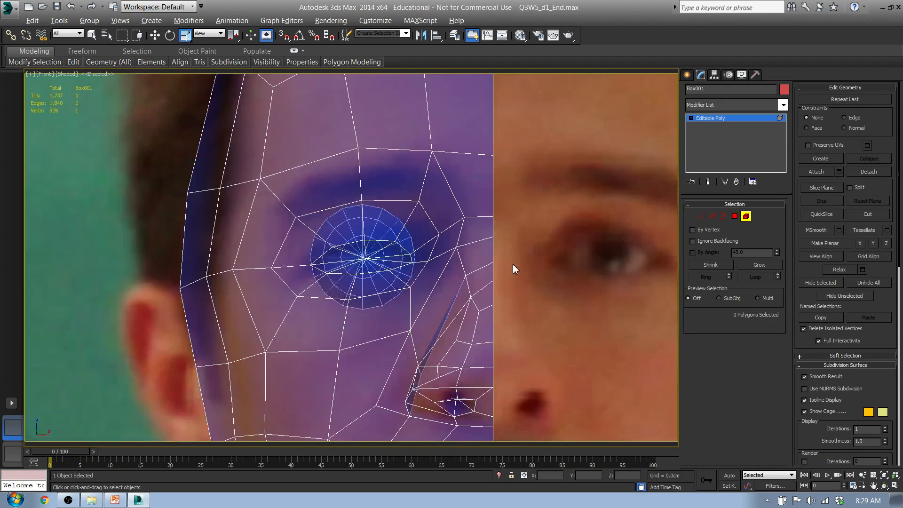
{"action": "middle_click_drag", "start_coordinate": [514, 263], "coordinate": [444, 278], "text": "alt"}
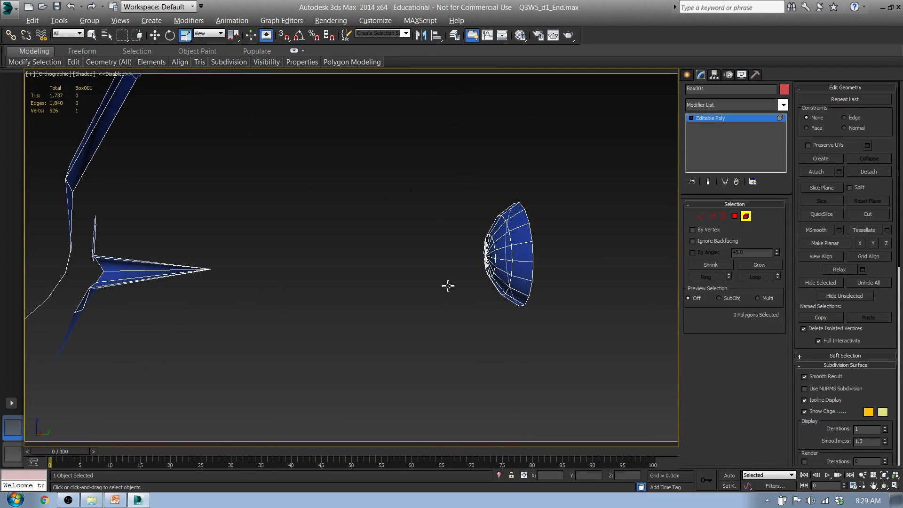
{"action": "key", "text": "w"}
{"action": "left_click", "coordinate": [503, 266]}
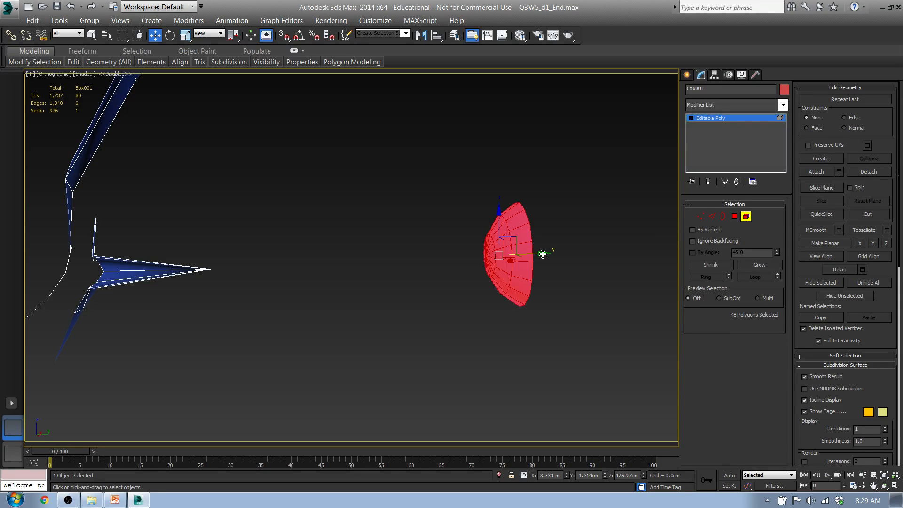
{"action": "left_click_drag", "start_coordinate": [528, 254], "coordinate": [128, 255]}
{"action": "middle_click_drag", "start_coordinate": [130, 287], "coordinate": [277, 287], "text": "alt"}
{"action": "key", "text": "l"}
{"action": "scroll", "coordinate": [462, 204], "scroll_direction": "up", "scroll_amount": 6}
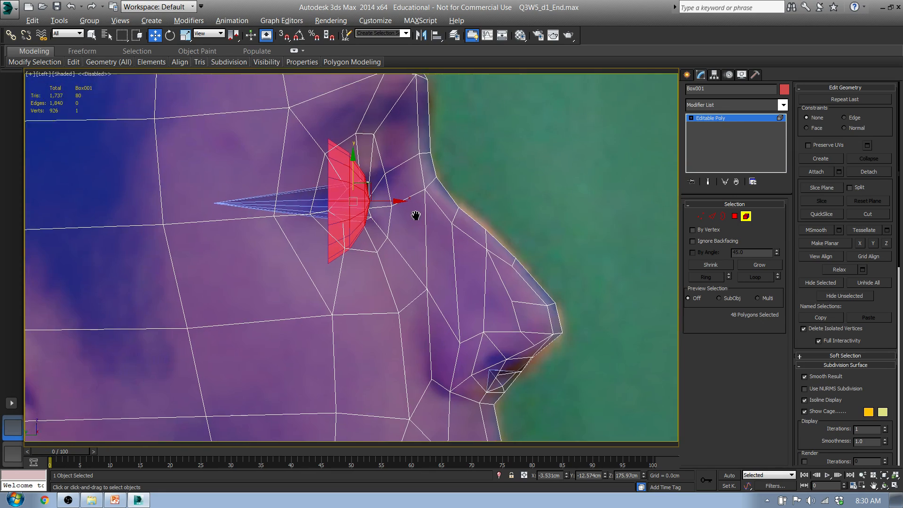
{"action": "scroll", "coordinate": [472, 199], "scroll_direction": "down", "scroll_amount": 2}
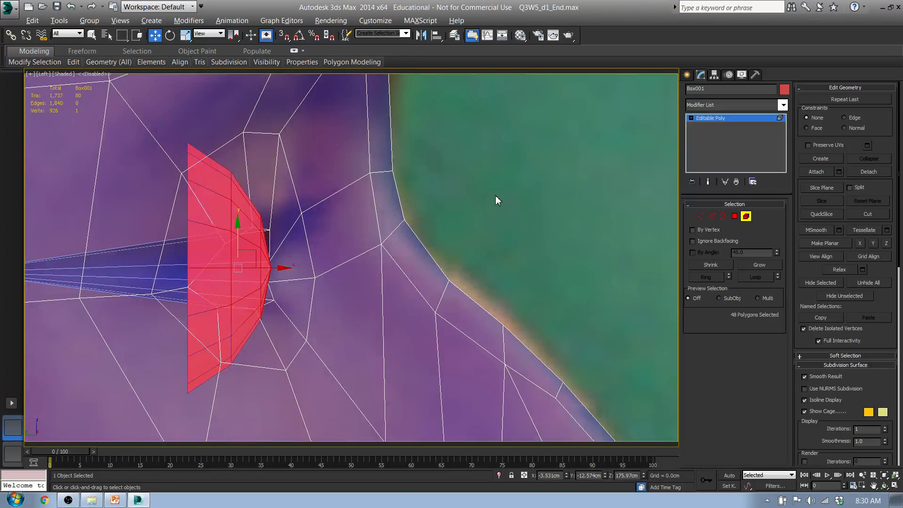
{"action": "left_click", "coordinate": [495, 196]}
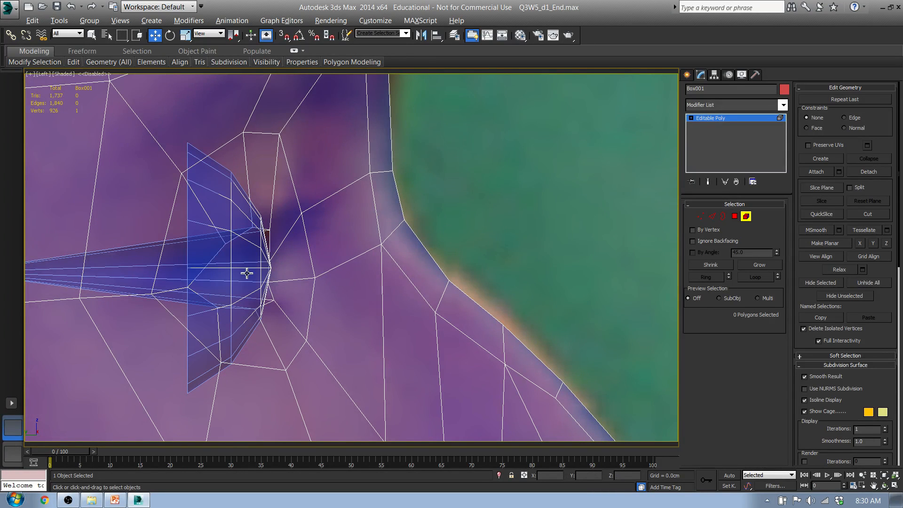
{"action": "left_click", "coordinate": [187, 295]}
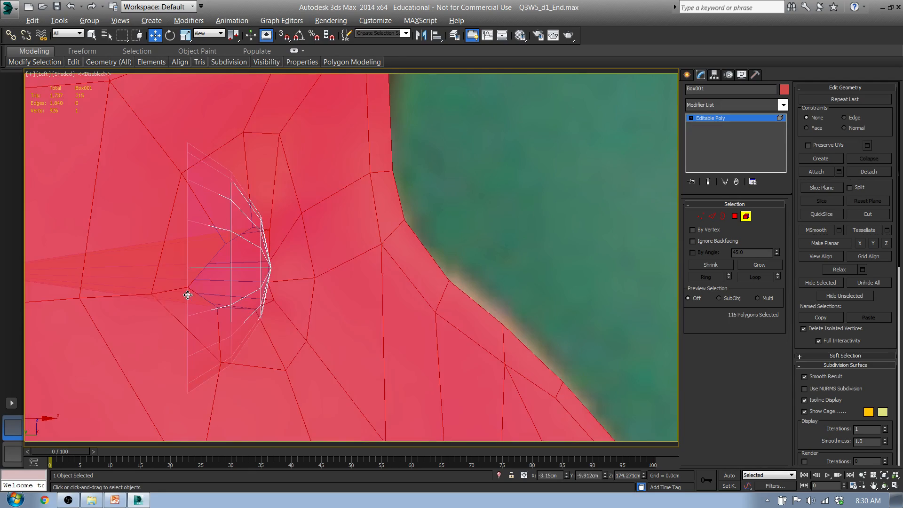
- Select the eyeball element of the head mesh and move it forward in depth to about Y -12.66 cm
{"action": "left_click", "coordinate": [227, 284]}
{"action": "mouse_move", "coordinate": [520, 216]}
{"action": "middle_mouse_down", "text": "alt"}
{"action": "mouse_move", "coordinate": [427, 221]}
{"action": "mouse_move", "coordinate": [436, 284]}
{"action": "mouse_move", "coordinate": [530, 227]}
{"action": "mouse_move", "coordinate": [447, 224]}
{"action": "mouse_move", "coordinate": [513, 221]}
{"action": "middle_mouse_up", "text": "alt"}
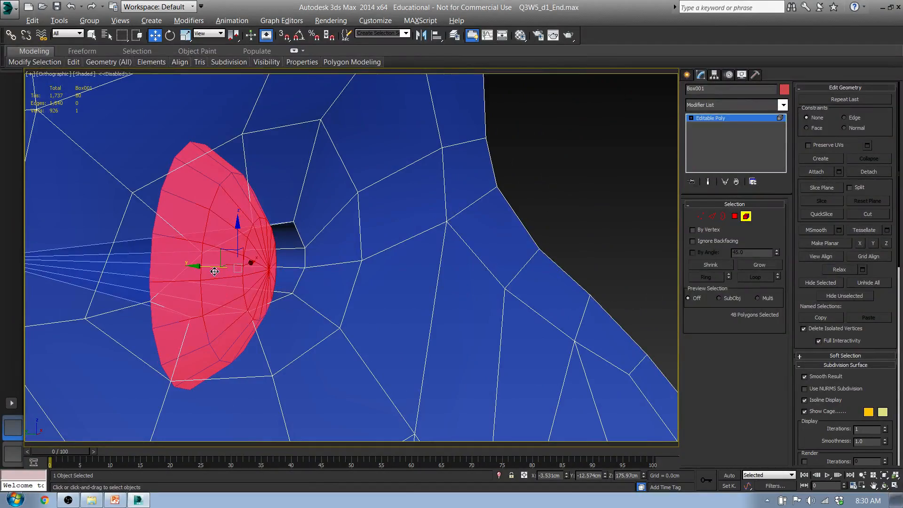
{"action": "middle_click_drag", "start_coordinate": [213, 267], "coordinate": [295, 266], "text": "alt"}
{"action": "middle_click_drag", "start_coordinate": [204, 268], "coordinate": [222, 269], "text": "alt"}
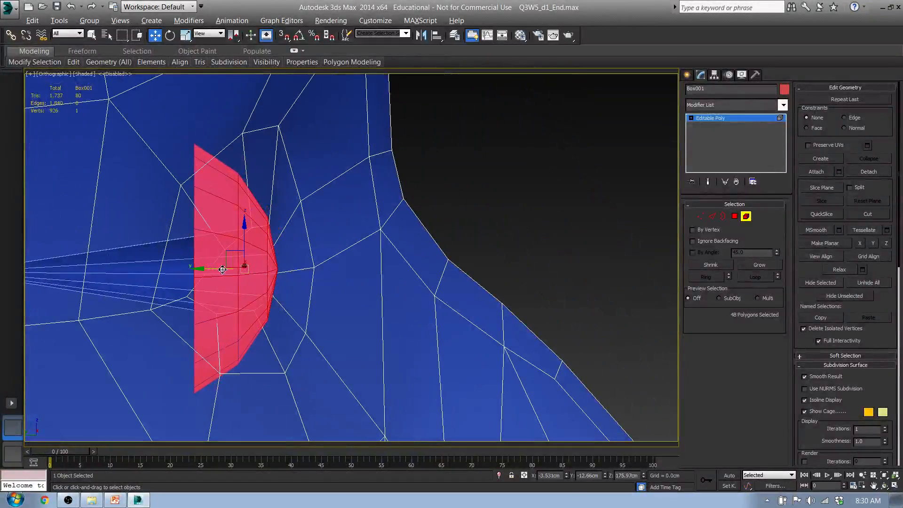
- Select the edge loop around the eye opening, move it forward to about Y -12.72 cm in the left view and deselect it
{"action": "left_click", "coordinate": [700, 216]}
{"action": "middle_click_drag", "start_coordinate": [276, 178], "coordinate": [288, 230], "text": "alt"}
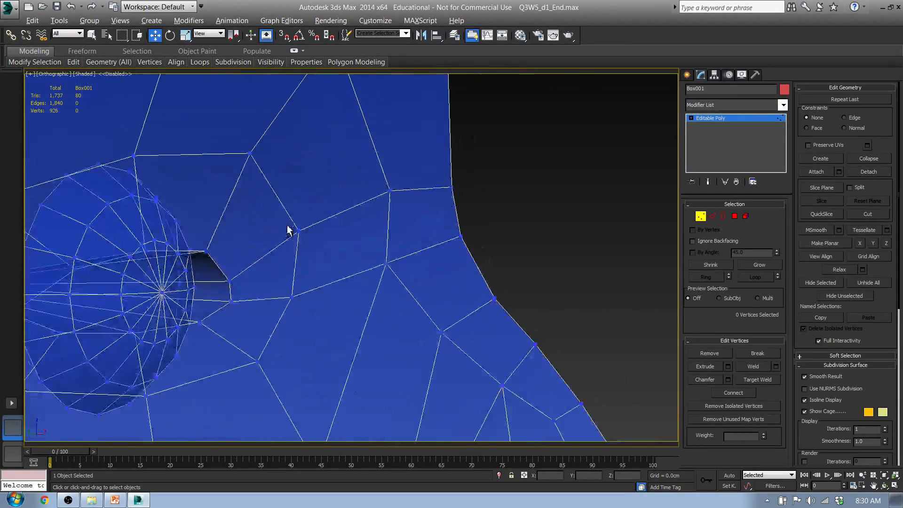
{"action": "left_click", "coordinate": [713, 217]}
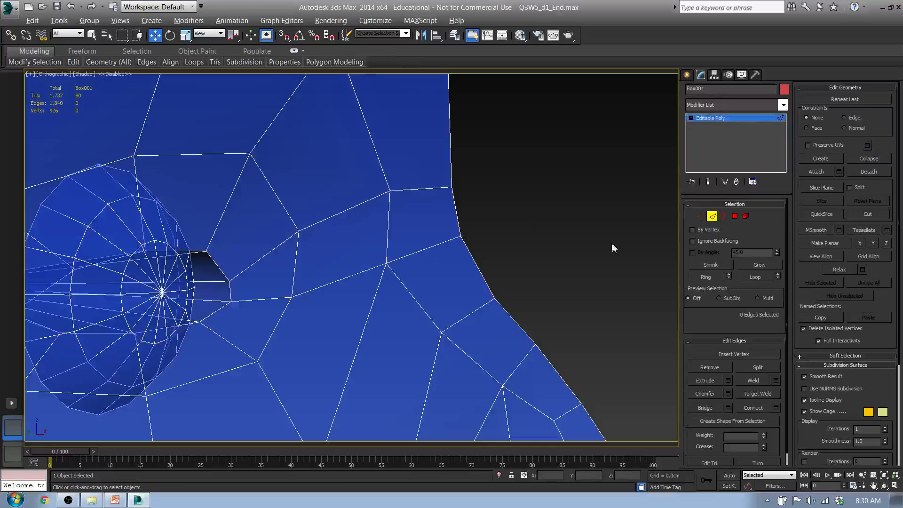
{"action": "key", "text": "3"}
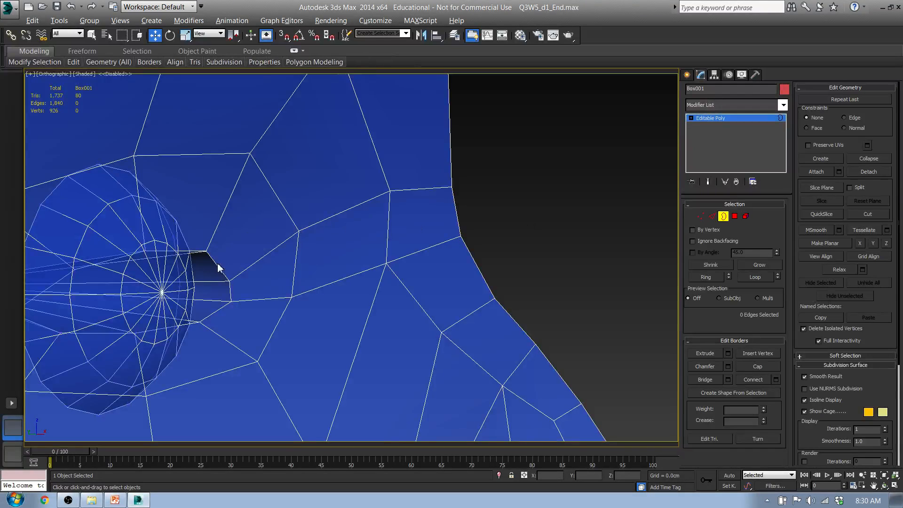
{"action": "middle_click_drag", "start_coordinate": [203, 257], "coordinate": [359, 216]}
{"action": "left_click", "coordinate": [712, 217]}
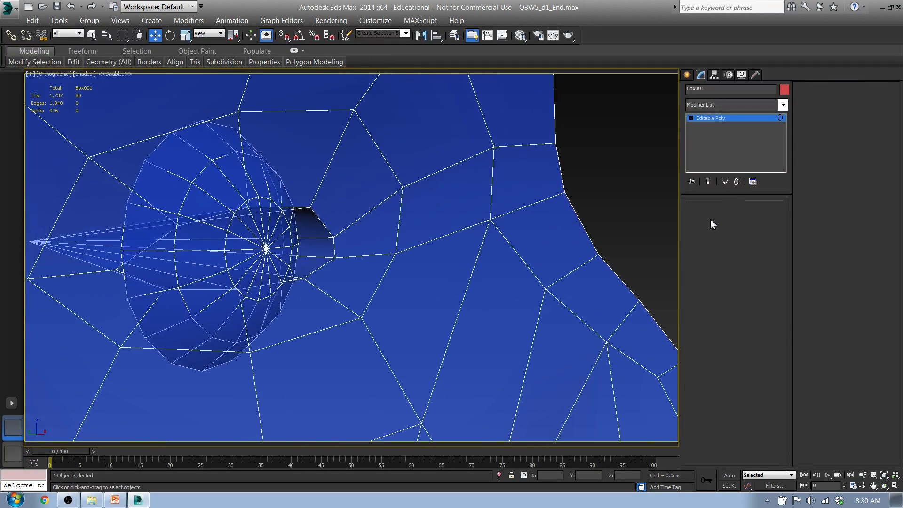
{"action": "double_click", "coordinate": [319, 219]}
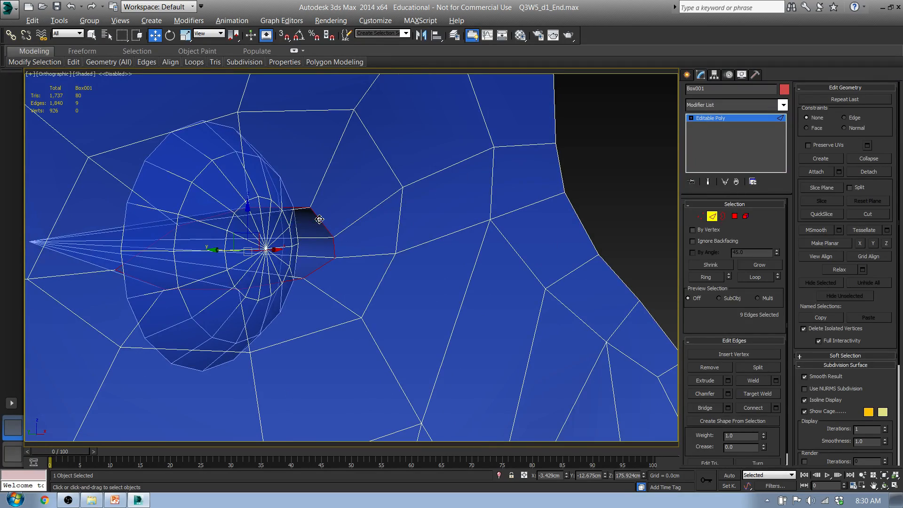
{"action": "middle_click_drag", "start_coordinate": [323, 241], "coordinate": [337, 296], "text": "alt"}
{"action": "key", "text": "l"}
{"action": "scroll", "coordinate": [366, 268], "scroll_direction": "down", "scroll_amount": 2}
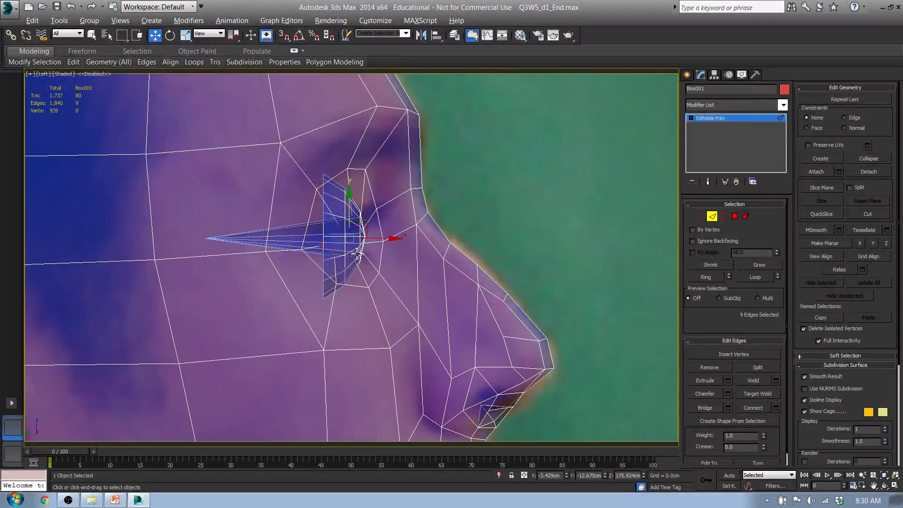
{"action": "scroll", "coordinate": [370, 238], "scroll_direction": "up", "scroll_amount": 5}
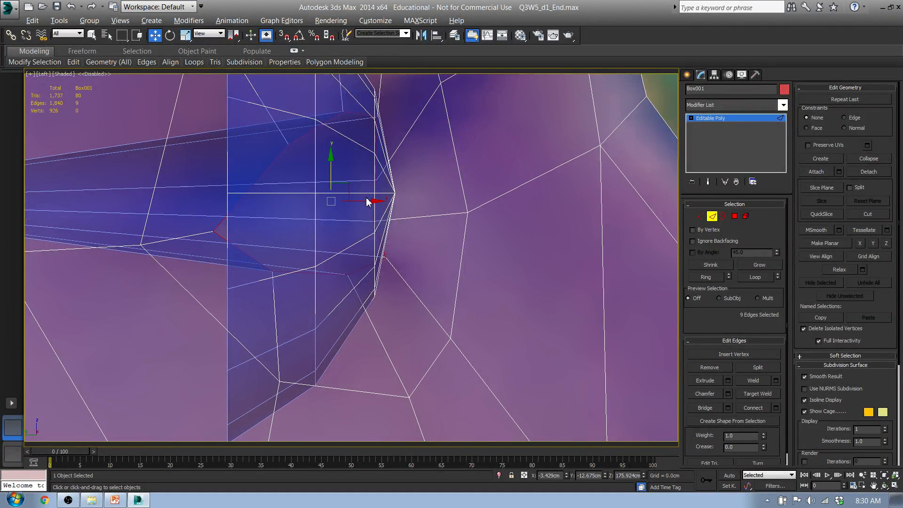
{"action": "left_click_drag", "start_coordinate": [365, 201], "coordinate": [372, 203]}
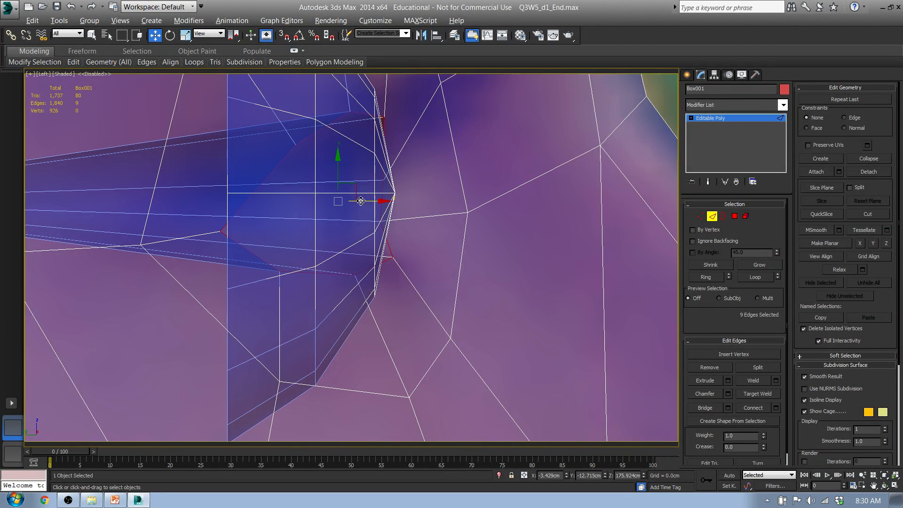
{"action": "left_click", "coordinate": [365, 171]}
- Select the eyeball element and move it back in depth, behind the eyelid edges
{"action": "left_click", "coordinate": [745, 216]}
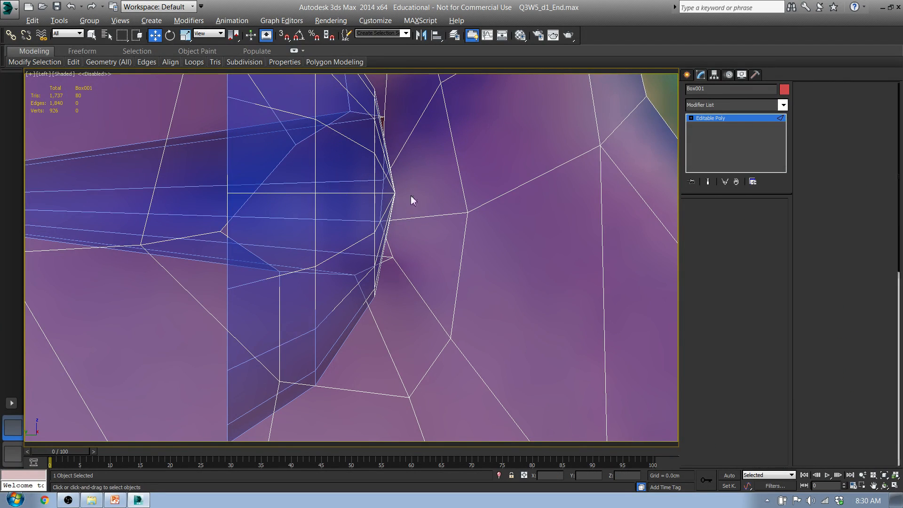
{"action": "left_click", "coordinate": [364, 201]}
{"action": "left_click_drag", "start_coordinate": [365, 194], "coordinate": [320, 183]}
- Move the outer upper-lid and outer lower-lid vertices forward so they follow the eyeball's curve
{"action": "left_click", "coordinate": [700, 216]}
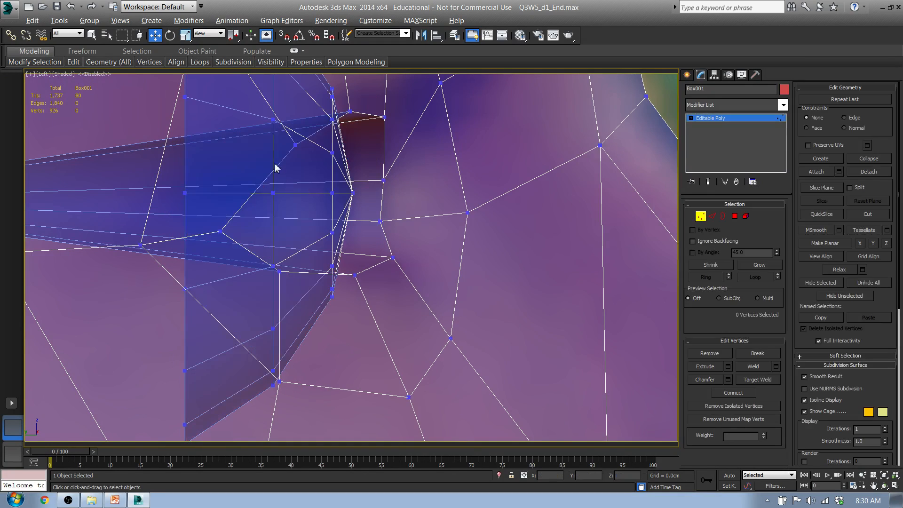
{"action": "left_click", "coordinate": [296, 146]}
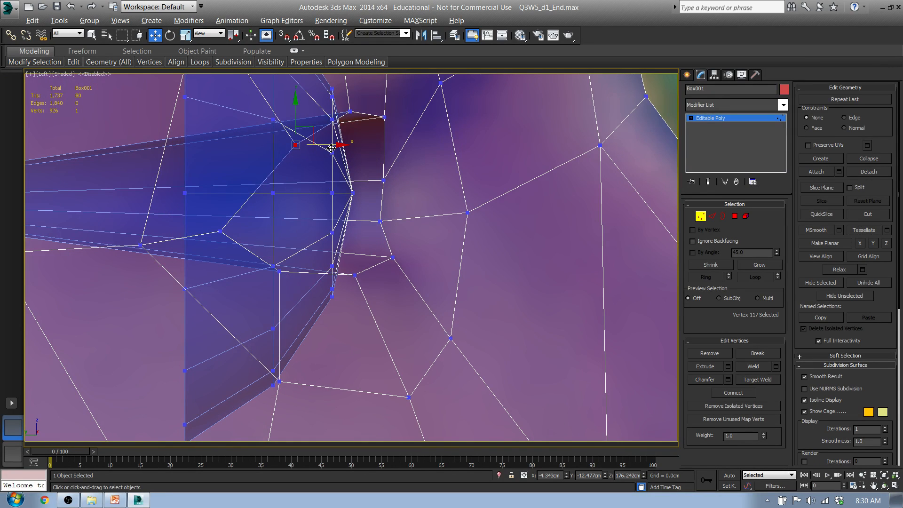
{"action": "left_click_drag", "start_coordinate": [331, 149], "coordinate": [361, 148]}
{"action": "left_click", "coordinate": [280, 274]}
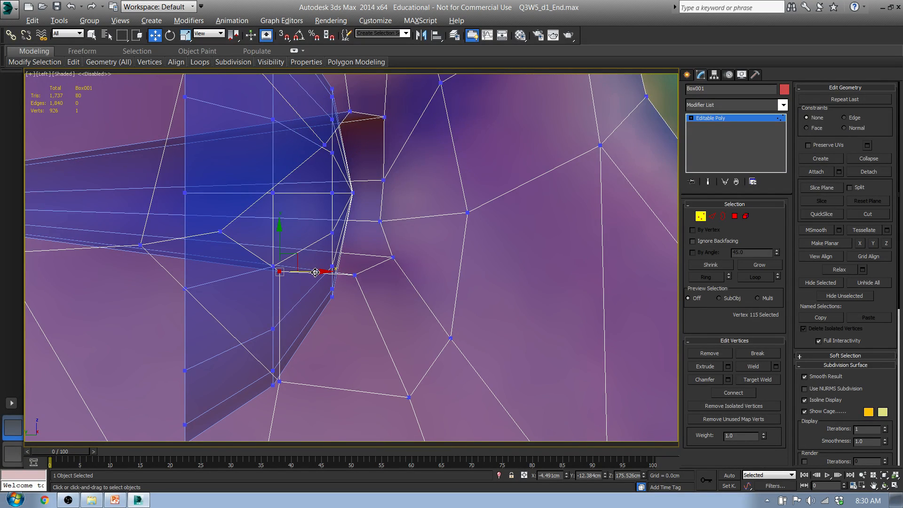
{"action": "left_click_drag", "start_coordinate": [315, 272], "coordinate": [353, 272]}
{"action": "middle_click_drag", "start_coordinate": [386, 259], "coordinate": [317, 322], "text": "alt"}
{"action": "left_click_drag", "start_coordinate": [314, 243], "coordinate": [316, 232]}
- Move the eye's outer corner vertex forward to about Y -12.15 cm
{"action": "middle_click_drag", "start_coordinate": [292, 195], "coordinate": [220, 185], "text": "alt"}
{"action": "left_click", "coordinate": [214, 189]}
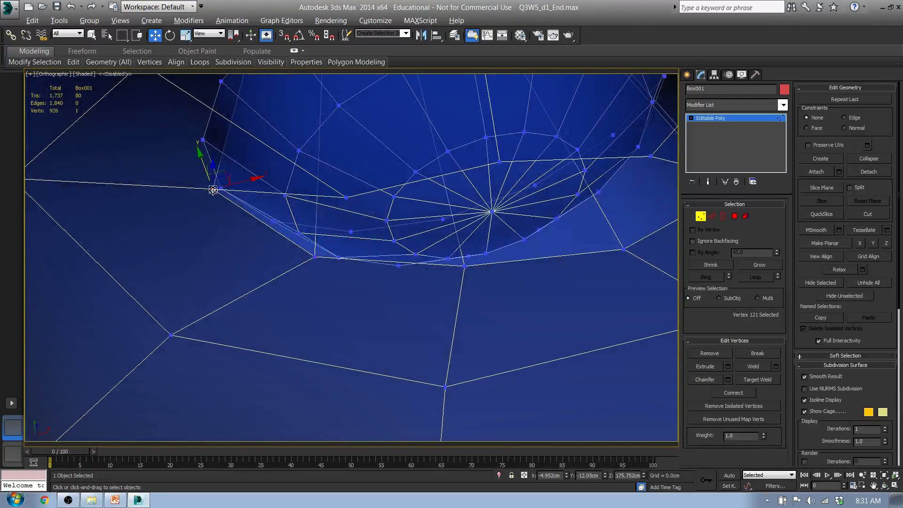
{"action": "left_click_drag", "start_coordinate": [201, 159], "coordinate": [205, 175]}
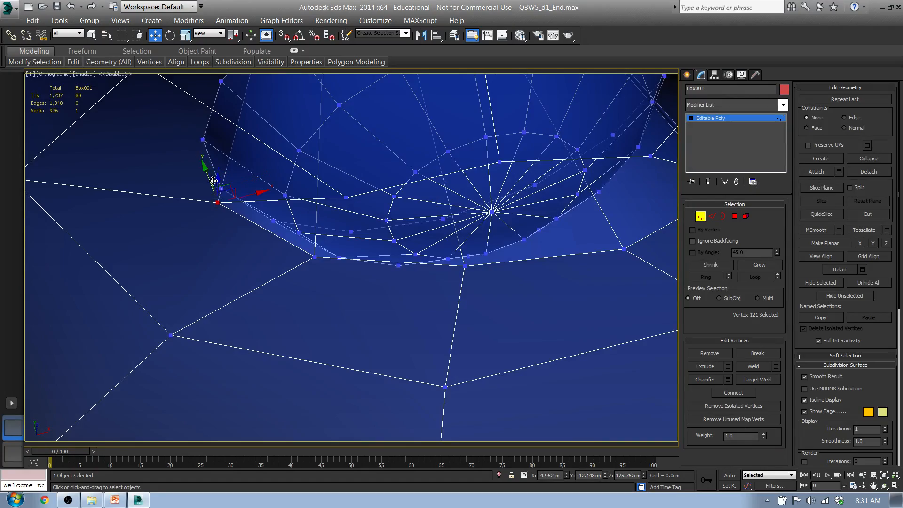
- Move the two inner-corner vertices back about 0.32 cm in depth, then move the neighbouring upper-lid and lower-lid vertices back too
{"action": "middle_click_drag", "start_coordinate": [310, 232], "coordinate": [372, 274], "text": "alt"}
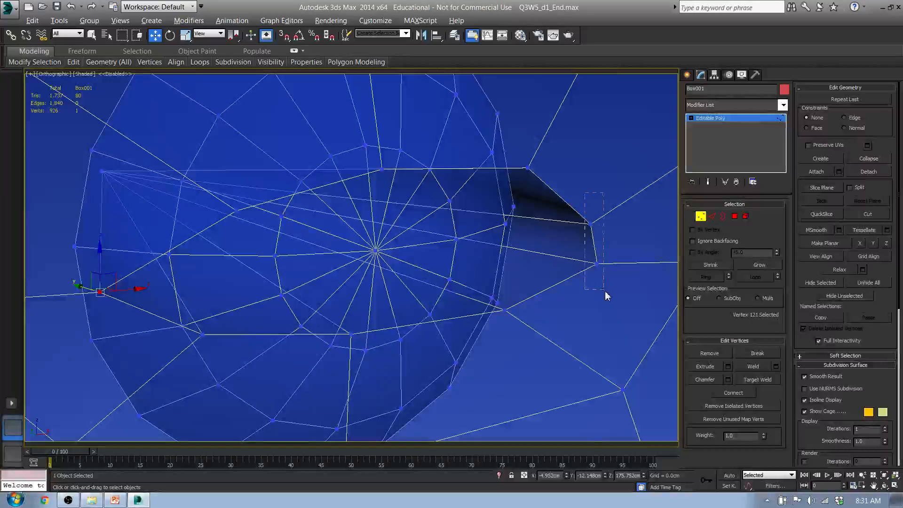
{"action": "left_click_drag", "start_coordinate": [604, 292], "coordinate": [596, 297]}
{"action": "middle_click_drag", "start_coordinate": [596, 296], "coordinate": [594, 303], "text": "alt"}
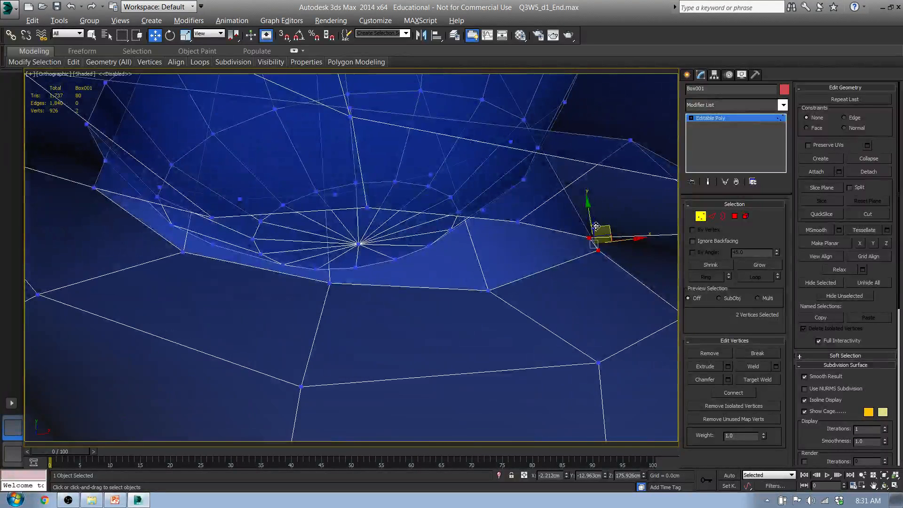
{"action": "left_click_drag", "start_coordinate": [596, 227], "coordinate": [586, 177]}
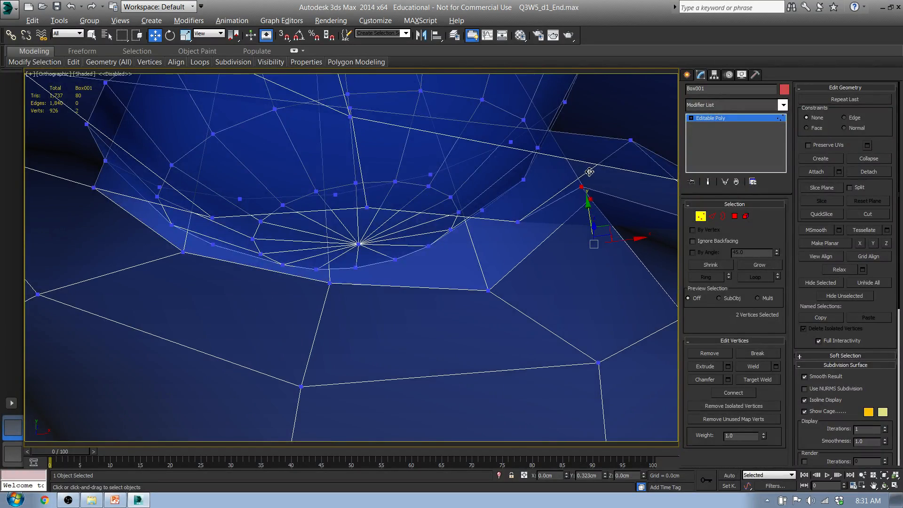
{"action": "left_click", "coordinate": [517, 222]}
{"action": "left_click", "coordinate": [489, 291], "text": "ctrl"}
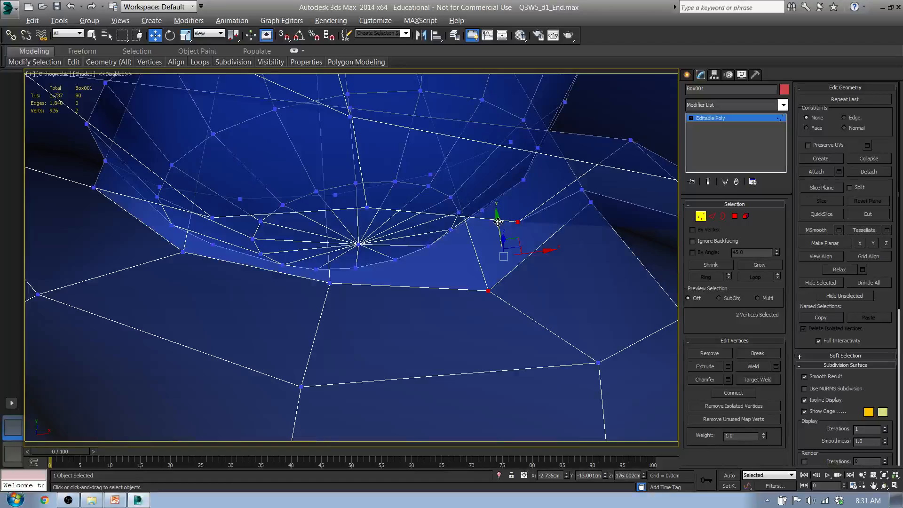
{"action": "left_click_drag", "start_coordinate": [498, 222], "coordinate": [498, 188]}
- Move the two inner-corner vertices another 0.2 cm or so back in depth
{"action": "middle_click_drag", "start_coordinate": [594, 236], "coordinate": [593, 212], "text": "alt"}
{"action": "left_click", "coordinate": [581, 224]}
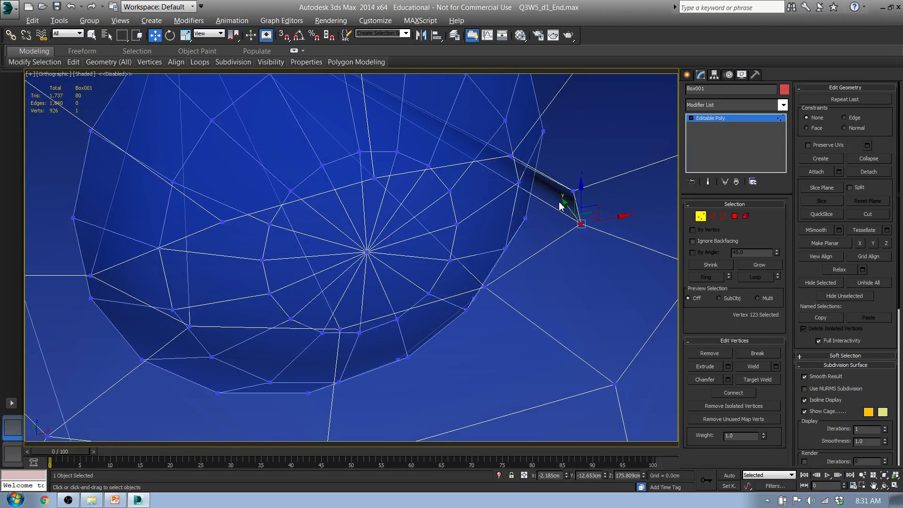
{"action": "left_click", "coordinate": [573, 191], "text": "ctrl"}
{"action": "left_click_drag", "start_coordinate": [567, 194], "coordinate": [550, 179]}
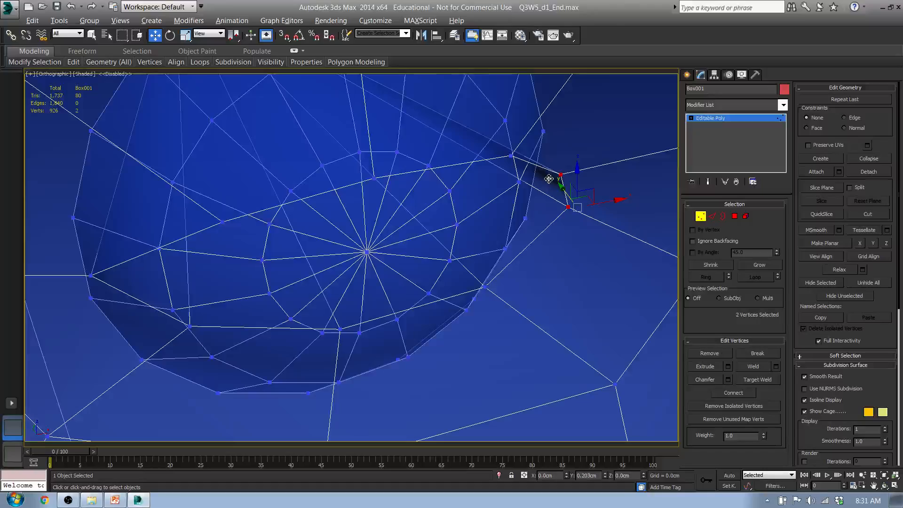
- Deselect the vertices, assign the grey 08 - Default material to the head mesh and close the Material Editor
{"action": "middle_click_drag", "start_coordinate": [551, 253], "coordinate": [428, 264]}
{"action": "scroll", "coordinate": [377, 250], "scroll_direction": "down", "scroll_amount": 5}
{"action": "left_click", "coordinate": [647, 175]}
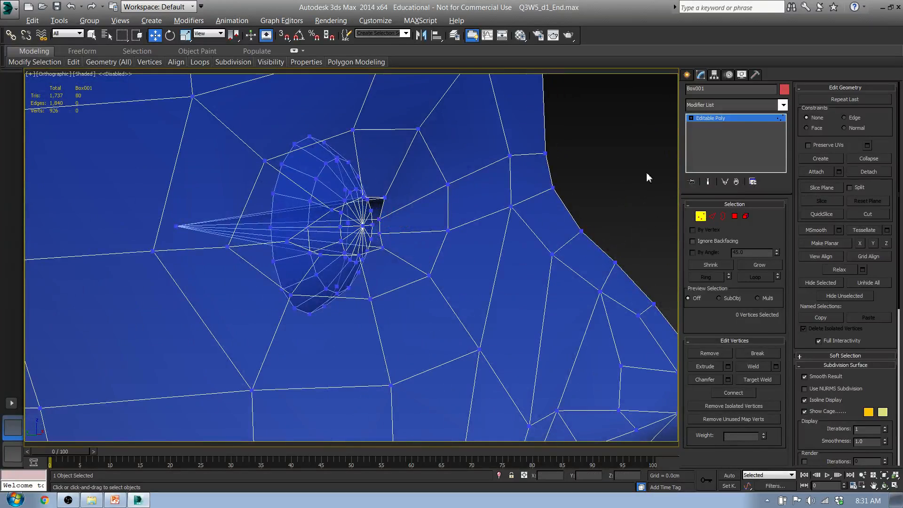
{"action": "key", "text": "m"}
{"action": "left_click_drag", "start_coordinate": [611, 212], "coordinate": [190, 239]}
{"action": "left_click", "coordinate": [673, 105]}
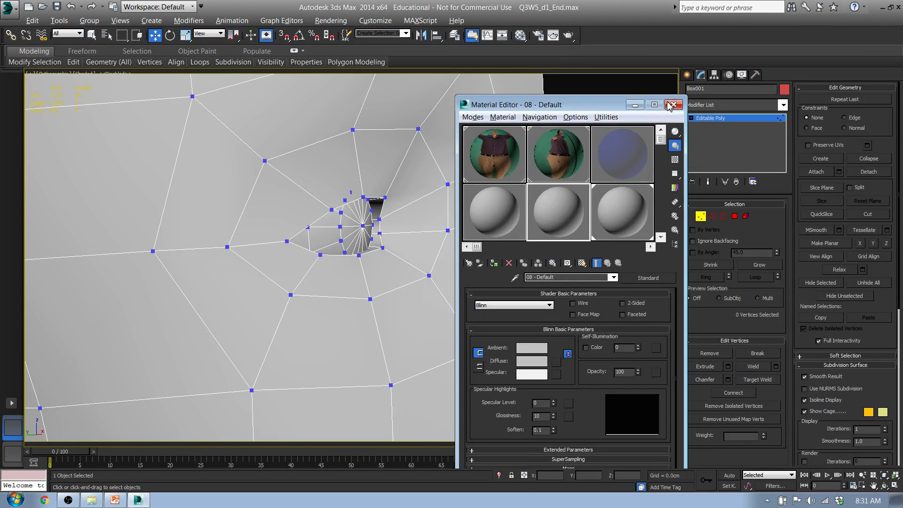
- Move the inner upper-lid vertex back to about Y -12.58 cm and the upper inner-corner vertex to about Y -12.44 cm
{"action": "middle_click_drag", "start_coordinate": [389, 220], "coordinate": [331, 235], "text": "alt"}
{"action": "scroll", "coordinate": [406, 216], "scroll_direction": "up", "scroll_amount": 4}
{"action": "middle_click_drag", "start_coordinate": [191, 244], "coordinate": [394, 223]}
{"action": "left_click", "coordinate": [407, 220]}
{"action": "left_click_drag", "start_coordinate": [381, 219], "coordinate": [359, 219]}
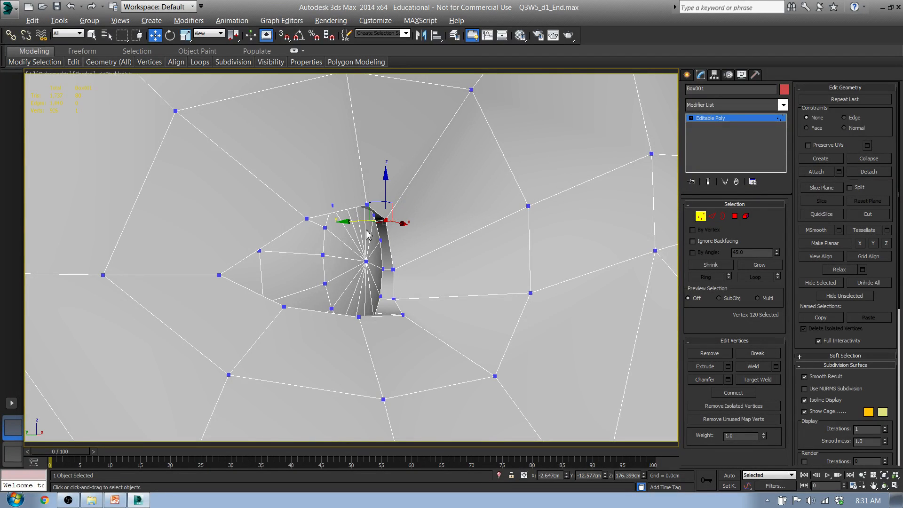
{"action": "left_click", "coordinate": [391, 270]}
{"action": "left_click_drag", "start_coordinate": [372, 273], "coordinate": [369, 274]}
- Move both inner-corner vertices farther back and the inner lower-lid vertex back to about Y -12.7 cm, close to the eyeball
{"action": "middle_click_drag", "start_coordinate": [418, 305], "coordinate": [410, 338], "text": "alt"}
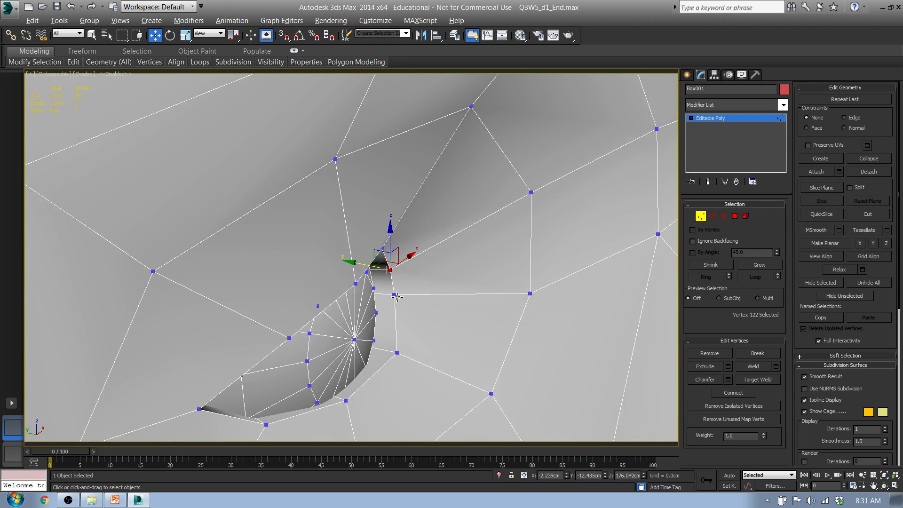
{"action": "left_click", "coordinate": [396, 295]}
{"action": "mouse_move", "coordinate": [368, 291]}
{"action": "left_mouse_down"}
{"action": "mouse_move", "coordinate": [355, 289]}
{"action": "mouse_move", "coordinate": [374, 277]}
{"action": "mouse_move", "coordinate": [364, 274]}
{"action": "left_mouse_up"}
{"action": "left_click", "coordinate": [391, 272]}
{"action": "left_click", "coordinate": [397, 353]}
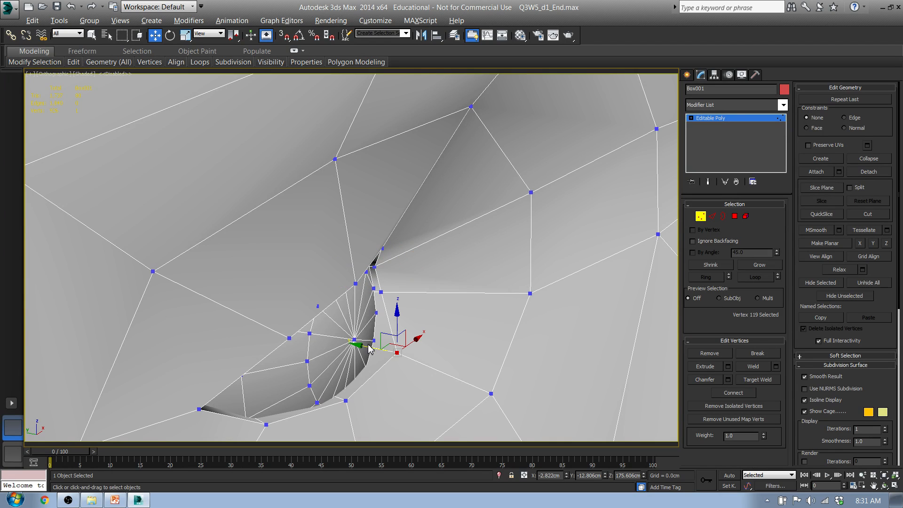
{"action": "left_click_drag", "start_coordinate": [378, 350], "coordinate": [366, 349]}
- Move the middle upper-lid vertex forward to about Y -12.84 cm, in front of the eyeball
{"action": "middle_click_drag", "start_coordinate": [425, 406], "coordinate": [406, 507], "text": "alt"}
{"action": "key", "text": "f"}
{"action": "scroll", "coordinate": [375, 266], "scroll_direction": "up", "scroll_amount": 15}
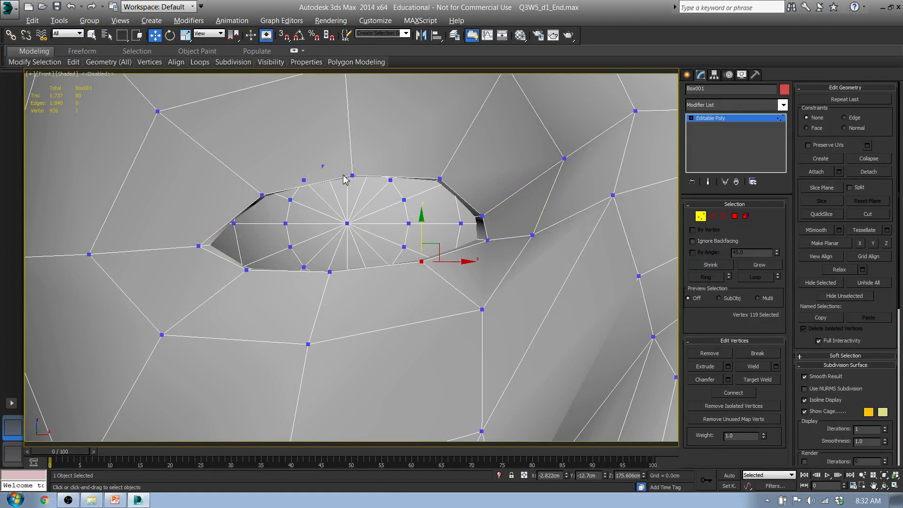
{"action": "left_click", "coordinate": [352, 176]}
{"action": "middle_click_drag", "start_coordinate": [352, 177], "coordinate": [378, 185], "text": "alt"}
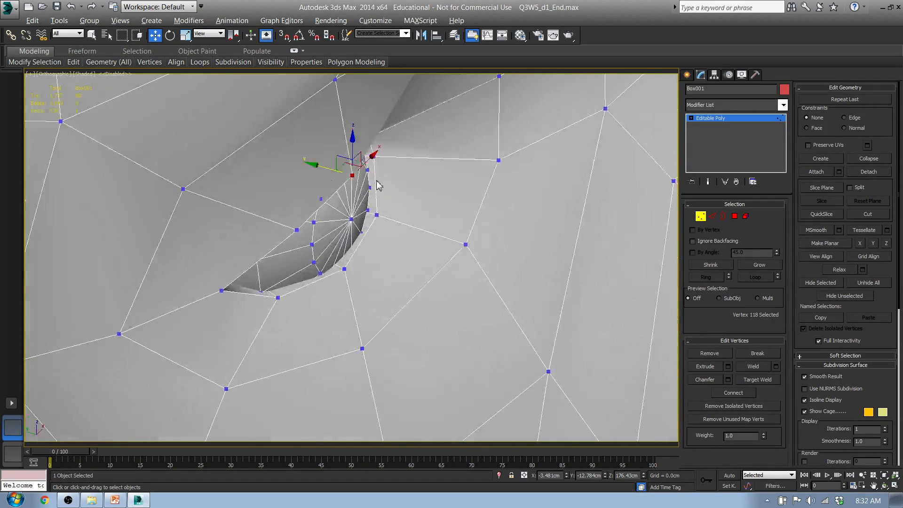
{"action": "left_click_drag", "start_coordinate": [335, 171], "coordinate": [331, 169]}
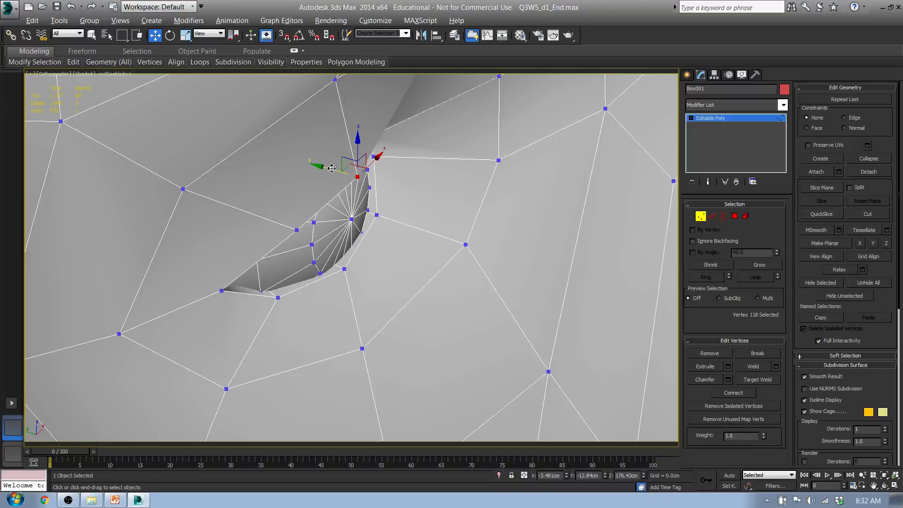
- Move the lower inner-corner vertex to about Y -12.24 cm in depth
{"action": "middle_click_drag", "start_coordinate": [331, 169], "coordinate": [436, 224], "text": "alt"}
{"action": "left_click", "coordinate": [451, 227]}
{"action": "left_click_drag", "start_coordinate": [445, 206], "coordinate": [445, 201]}
{"action": "middle_click_drag", "start_coordinate": [445, 202], "coordinate": [336, 231], "text": "alt"}
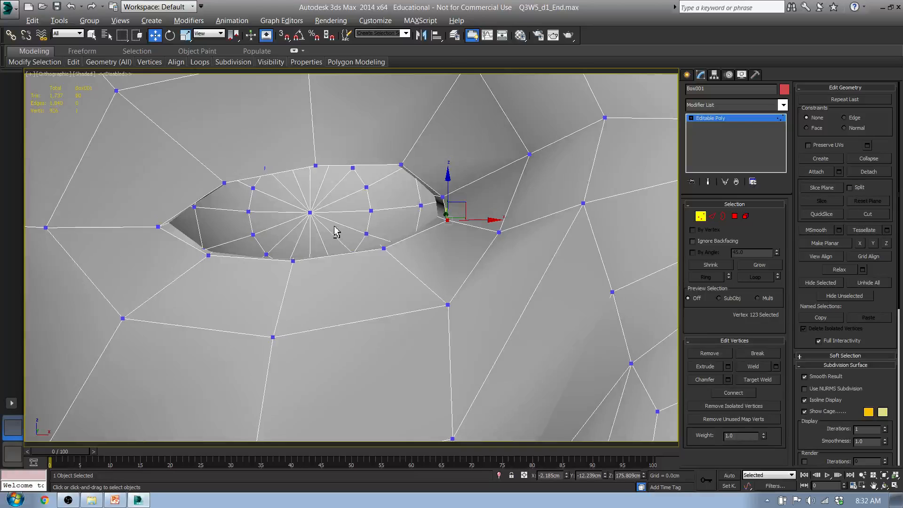
- Leave vertex editing, deselect the head and compare the fitted eye with the reference photo in the front view
{"action": "key", "text": "f"}
{"action": "middle_click_drag", "start_coordinate": [326, 117], "coordinate": [306, 381]}
{"action": "scroll", "coordinate": [329, 183], "scroll_direction": "up", "scroll_amount": 7}
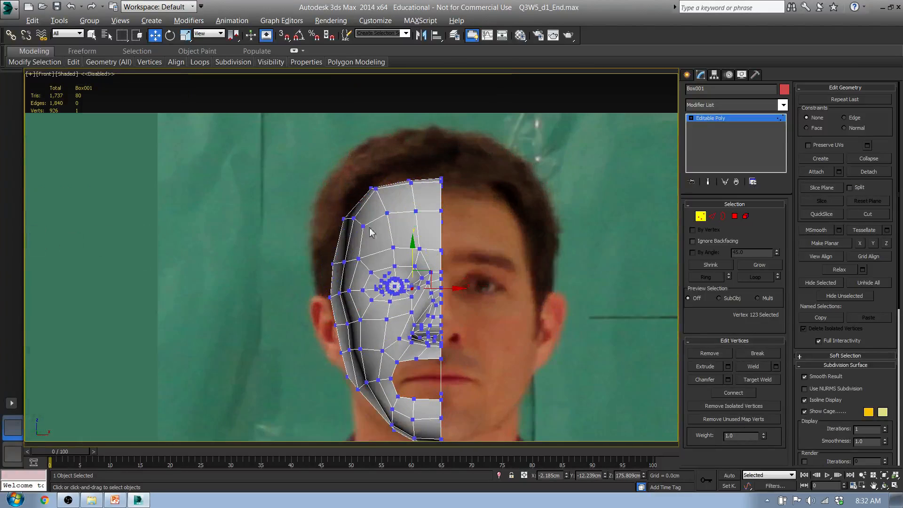
{"action": "scroll", "coordinate": [385, 251], "scroll_direction": "up", "scroll_amount": 3}
{"action": "left_click", "coordinate": [687, 78]}
{"action": "left_click", "coordinate": [578, 215]}
{"action": "middle_click_drag", "start_coordinate": [578, 215], "coordinate": [445, 178]}
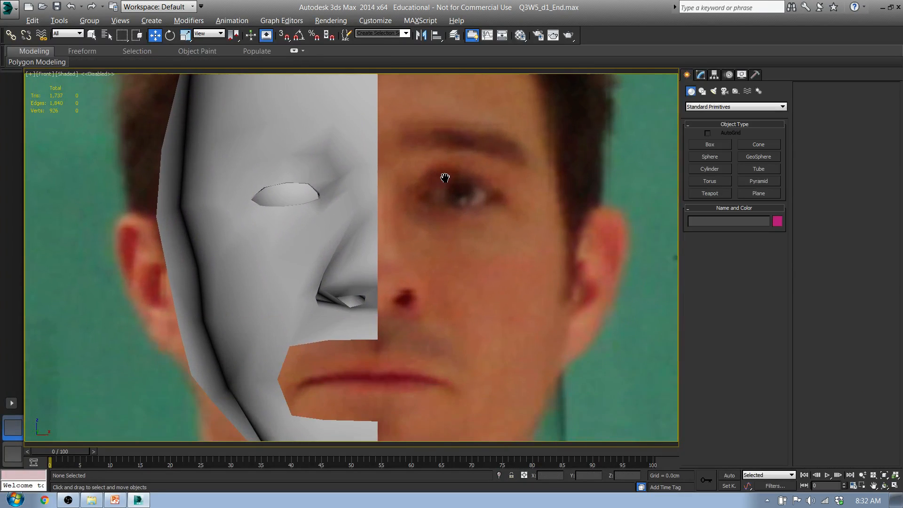
- Select the half-head mesh and enter vertex editing with the area beneath the inner eye corner in view
{"action": "left_click", "coordinate": [338, 194]}
{"action": "middle_click_drag", "start_coordinate": [337, 194], "coordinate": [363, 218], "text": "alt"}
{"action": "scroll", "coordinate": [343, 214], "scroll_direction": "up", "scroll_amount": 2}
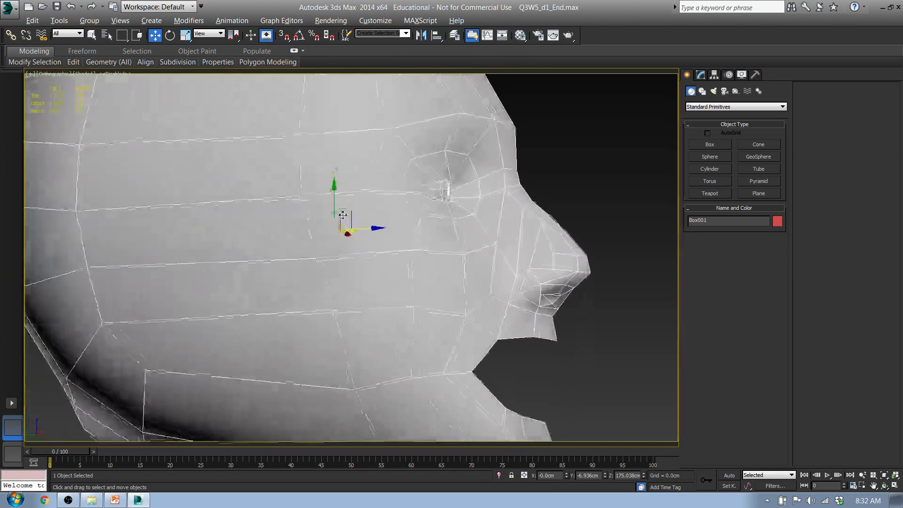
{"action": "scroll", "coordinate": [343, 215], "scroll_direction": "down", "scroll_amount": 3}
{"action": "middle_click_drag", "start_coordinate": [303, 217], "coordinate": [292, 185], "text": "alt"}
{"action": "middle_click_drag", "start_coordinate": [366, 151], "coordinate": [371, 351], "text": "alt"}
{"action": "key", "text": "1"}
- Relax the three vertices running from beside the inner eye corner down along the nose three times
{"action": "left_click", "coordinate": [377, 331]}
{"action": "scroll", "coordinate": [372, 356], "scroll_direction": "up", "scroll_amount": 5}
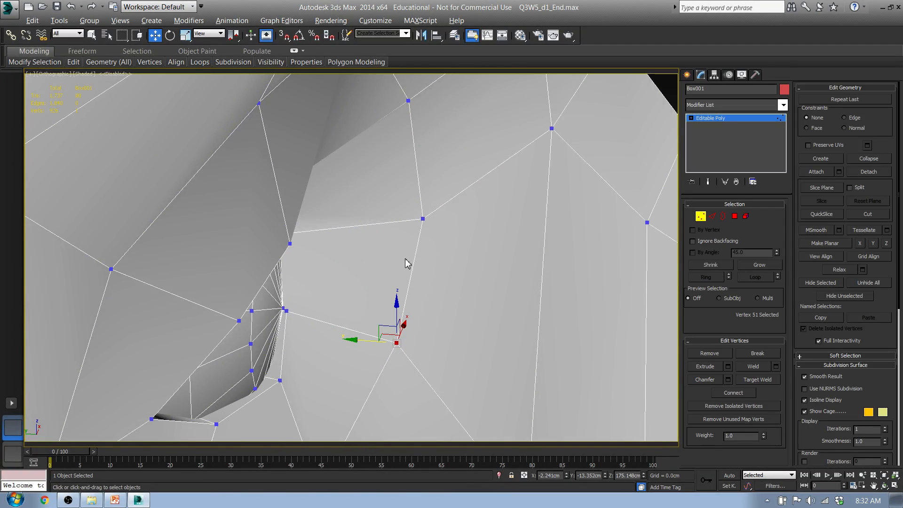
{"action": "left_click", "coordinate": [423, 219], "text": "ctrl"}
{"action": "middle_click_drag", "start_coordinate": [432, 325], "coordinate": [417, 308]}
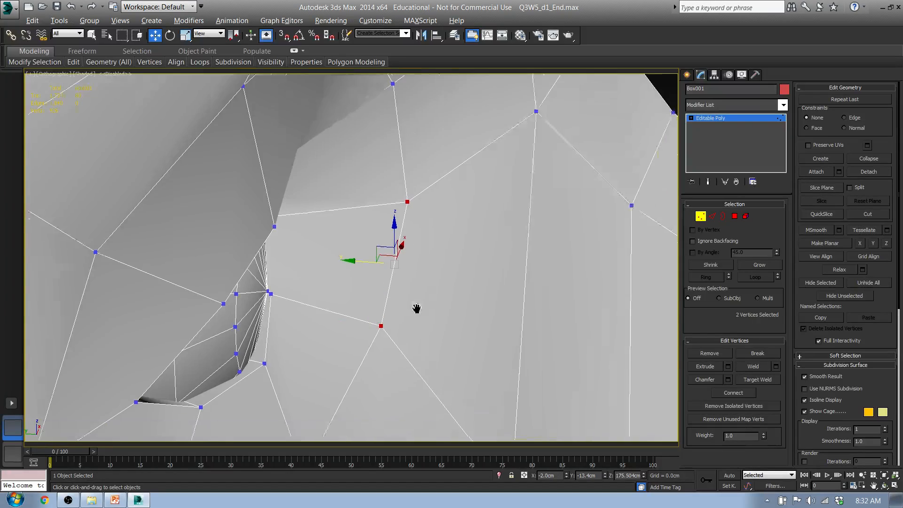
{"action": "scroll", "coordinate": [421, 329], "scroll_direction": "down", "scroll_amount": 4}
{"action": "middle_click_drag", "start_coordinate": [427, 371], "coordinate": [370, 286]}
{"action": "left_click", "coordinate": [373, 300], "text": "ctrl"}
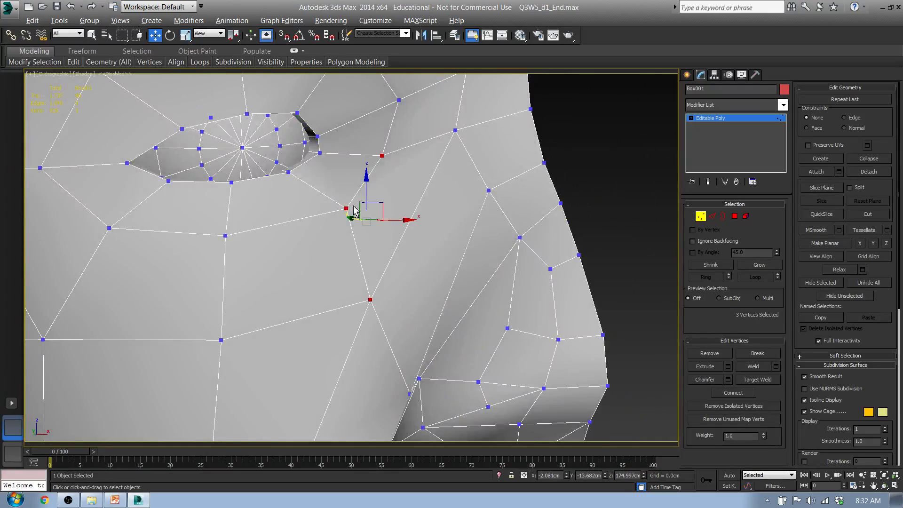
{"action": "mouse_move", "coordinate": [354, 211]}
{"action": "middle_mouse_down", "text": "alt"}
{"action": "mouse_move", "coordinate": [411, 252]}
{"action": "mouse_move", "coordinate": [383, 288]}
{"action": "mouse_move", "coordinate": [354, 298]}
{"action": "mouse_move", "coordinate": [370, 279]}
{"action": "middle_mouse_up", "text": "alt"}
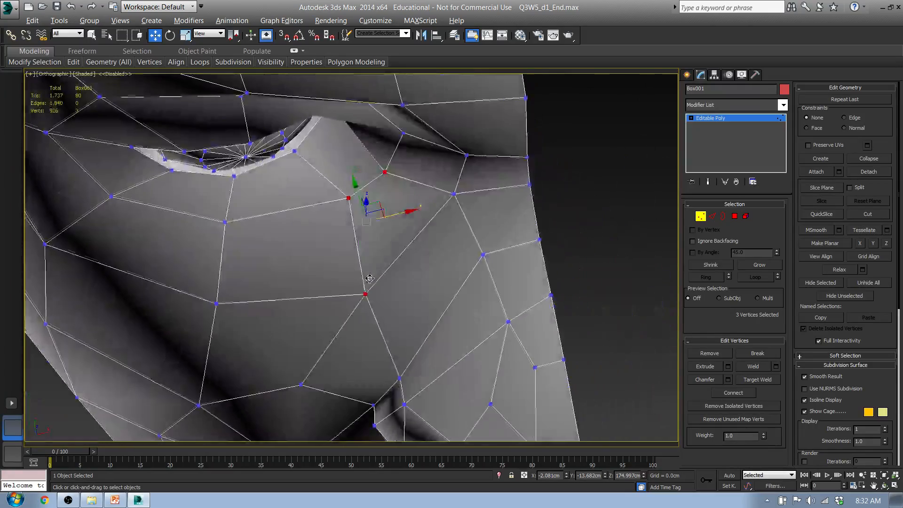
{"action": "mouse_move", "coordinate": [108, 61]}
{"action": "left_click", "coordinate": [78, 85]}
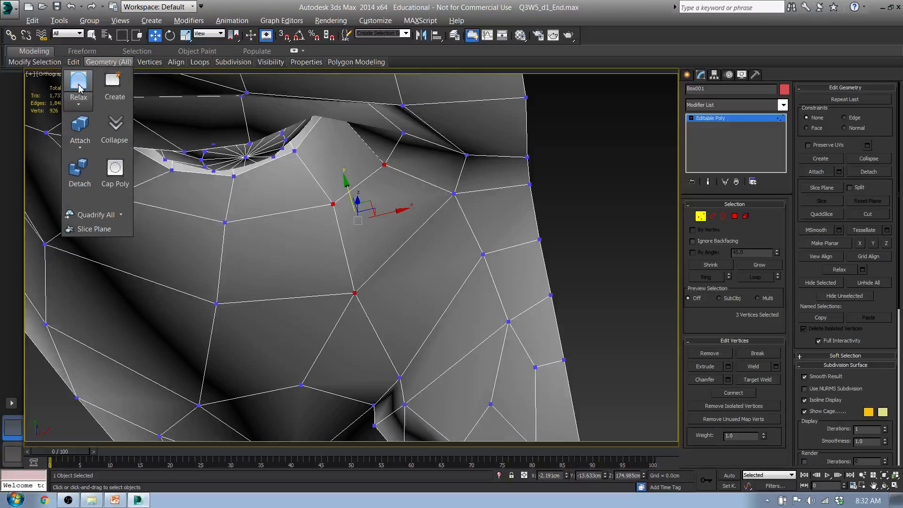
{"action": "left_click", "coordinate": [78, 84]}
{"action": "left_click", "coordinate": [78, 85]}
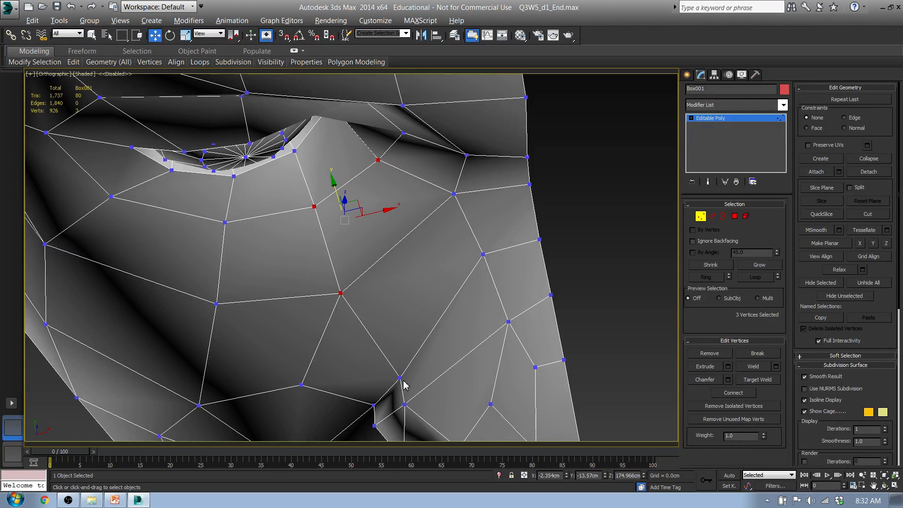
- Move the vertex beside the nose to about X -2.38 cm and the one beside the inner eye corner to about X -1.64, Z 175.84 cm
{"action": "mouse_move", "coordinate": [401, 379]}
{"action": "middle_mouse_down", "text": "alt"}
{"action": "mouse_move", "coordinate": [405, 306]}
{"action": "mouse_move", "coordinate": [461, 280]}
{"action": "mouse_move", "coordinate": [461, 312]}
{"action": "mouse_move", "coordinate": [356, 293]}
{"action": "middle_mouse_up", "text": "alt"}
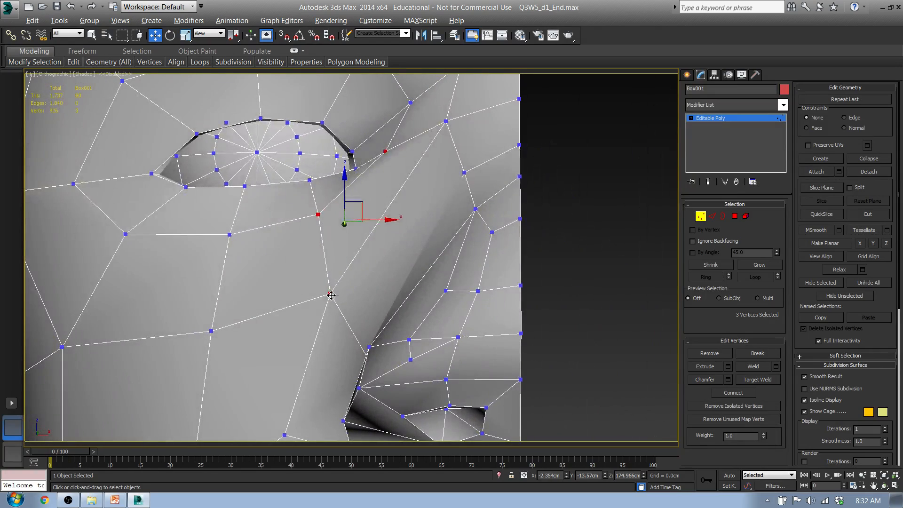
{"action": "left_click_drag", "start_coordinate": [331, 295], "coordinate": [343, 295]}
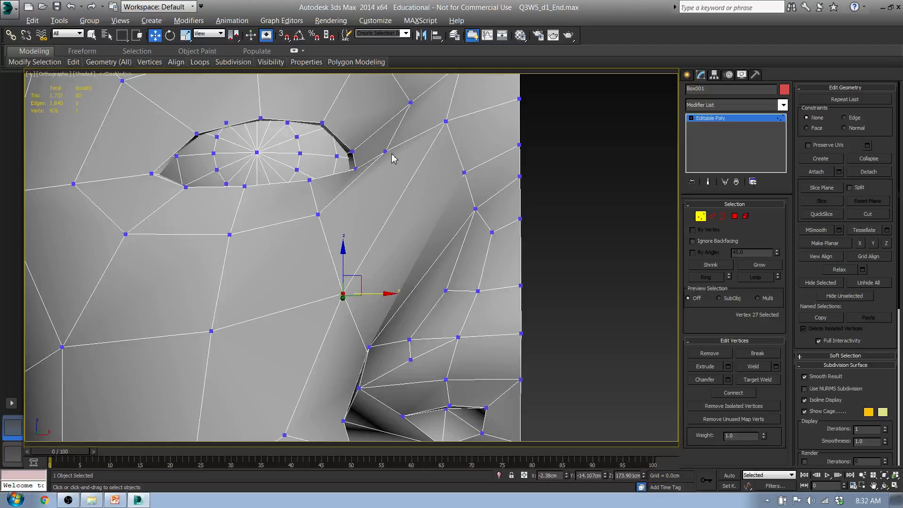
{"action": "middle_click_drag", "start_coordinate": [447, 131], "coordinate": [355, 141], "text": "alt"}
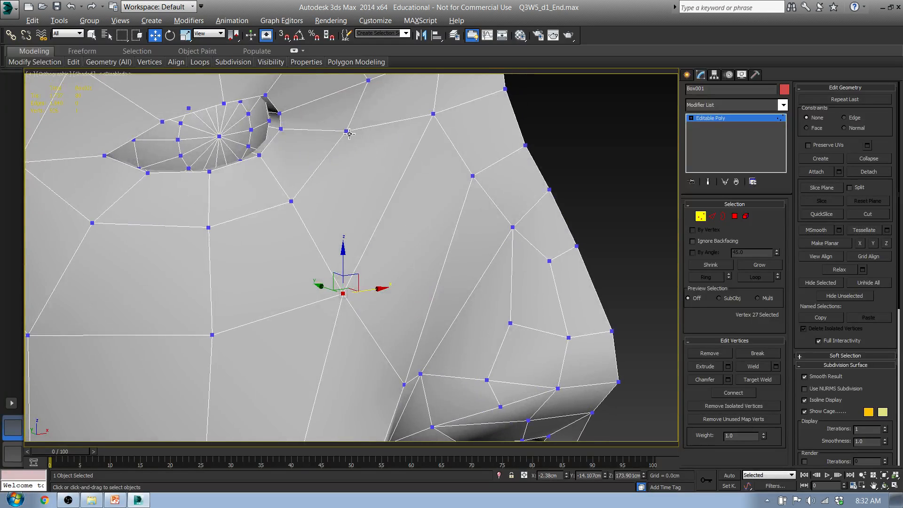
{"action": "left_click", "coordinate": [347, 131]}
{"action": "middle_click_drag", "start_coordinate": [422, 172], "coordinate": [384, 153], "text": "alt"}
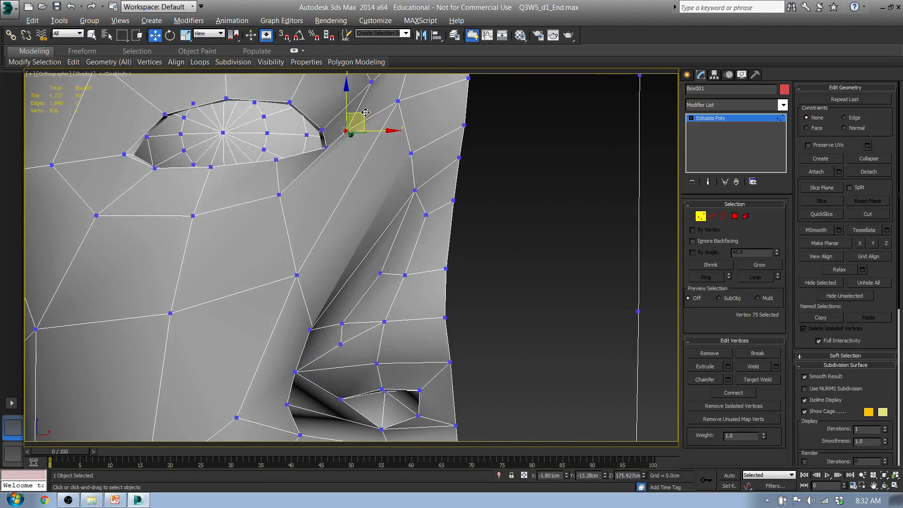
{"action": "left_click_drag", "start_coordinate": [356, 114], "coordinate": [372, 119]}
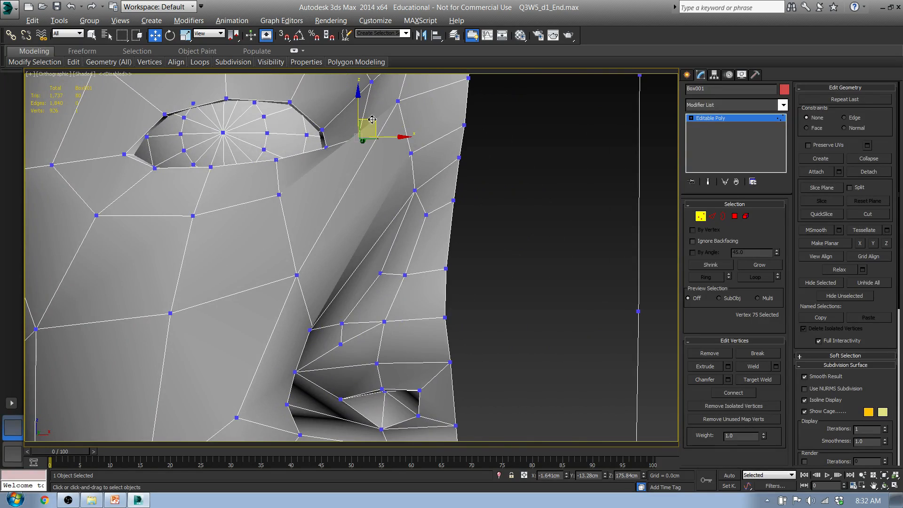
- Move the vertex under the inner lower lid about 0.7 cm toward the nose and the mid-lower-lid cheek vertex to about X -3.88, Y -13.17 cm
{"action": "left_click", "coordinate": [281, 194]}
{"action": "left_click_drag", "start_coordinate": [316, 195], "coordinate": [368, 197]}
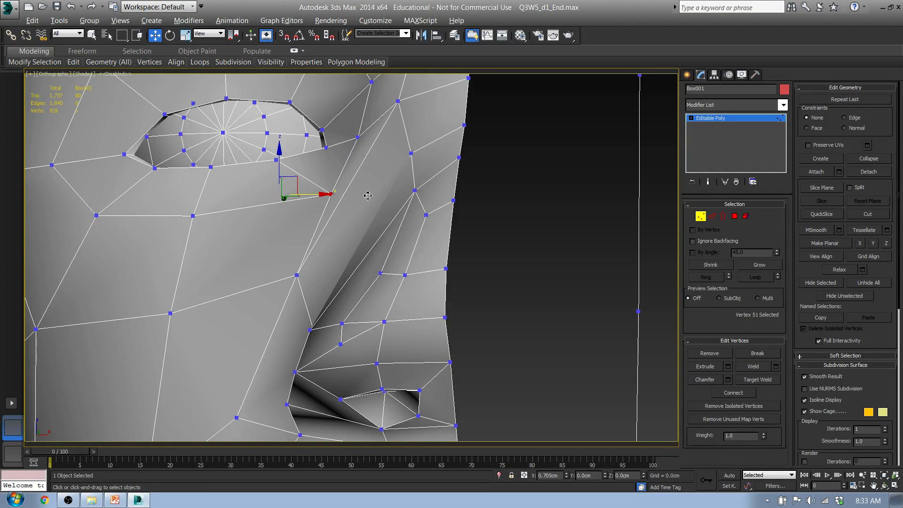
{"action": "middle_click_drag", "start_coordinate": [369, 198], "coordinate": [346, 190], "text": "alt"}
{"action": "left_click", "coordinate": [314, 205]}
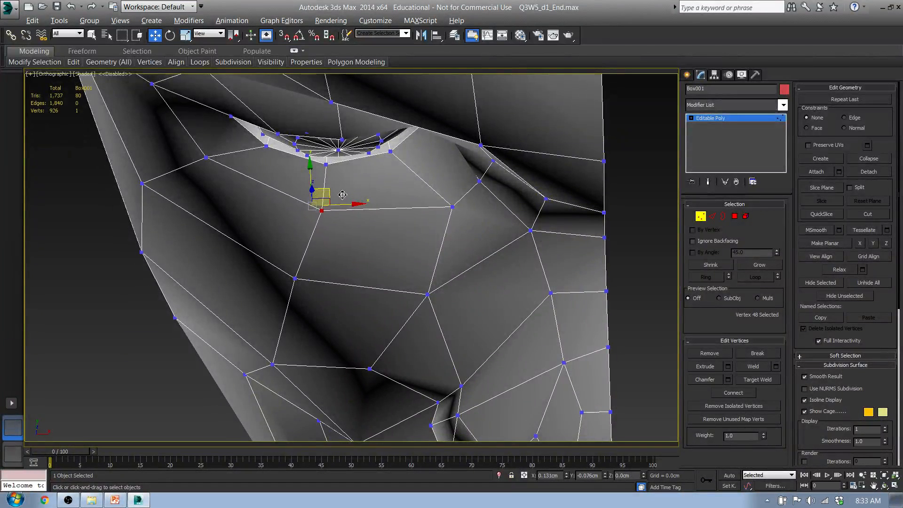
{"action": "left_click_drag", "start_coordinate": [335, 193], "coordinate": [335, 194]}
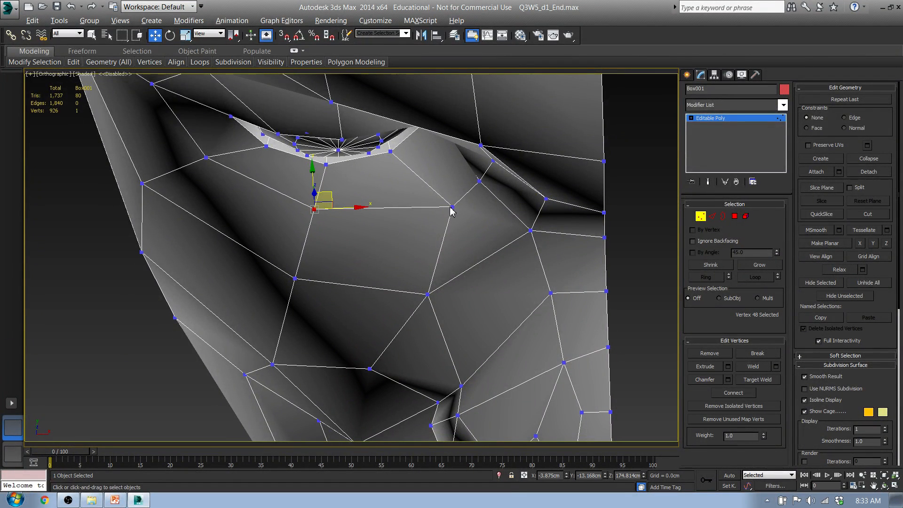
- Check the eye in the front view and move the outer eye-corner vertex back to about Y -12.04 cm
{"action": "middle_click_drag", "start_coordinate": [450, 210], "coordinate": [379, 409], "text": "alt"}
{"action": "key", "text": "f"}
{"action": "scroll", "coordinate": [349, 222], "scroll_direction": "up", "scroll_amount": 12}
{"action": "middle_click_drag", "start_coordinate": [359, 151], "coordinate": [359, 328]}
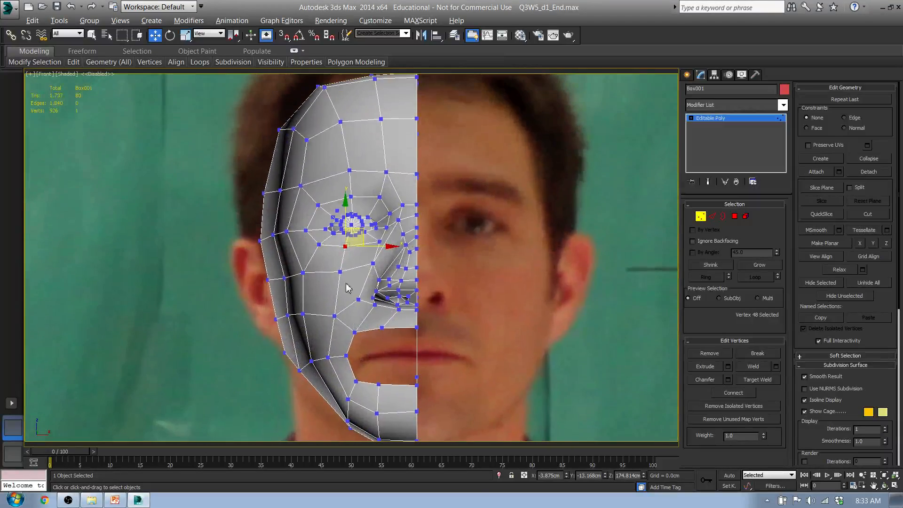
{"action": "scroll", "coordinate": [348, 270], "scroll_direction": "up", "scroll_amount": 8}
{"action": "scroll", "coordinate": [318, 167], "scroll_direction": "up", "scroll_amount": 3}
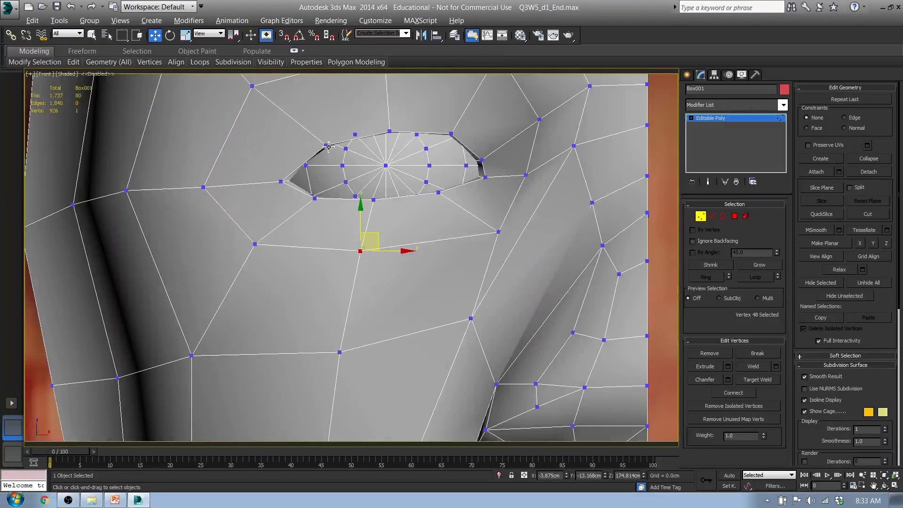
{"action": "left_click", "coordinate": [328, 147]}
{"action": "middle_click_drag", "start_coordinate": [397, 166], "coordinate": [312, 150], "text": "alt"}
{"action": "left_click", "coordinate": [279, 149]}
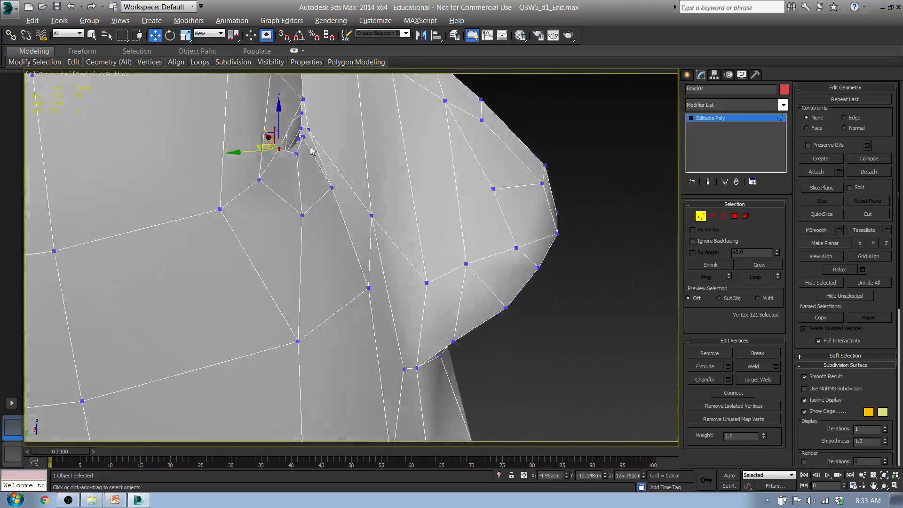
{"action": "left_click_drag", "start_coordinate": [248, 153], "coordinate": [245, 153]}
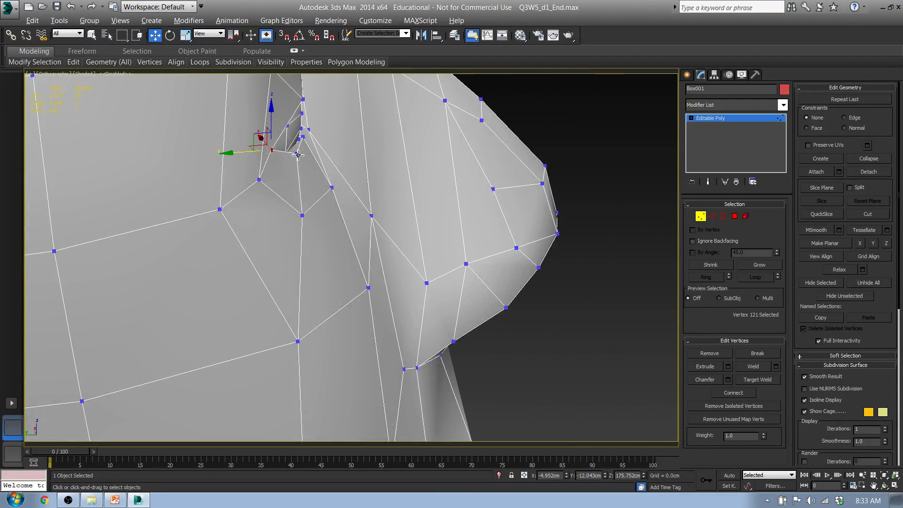
{"action": "middle_click_drag", "start_coordinate": [241, 154], "coordinate": [265, 150], "text": "alt"}
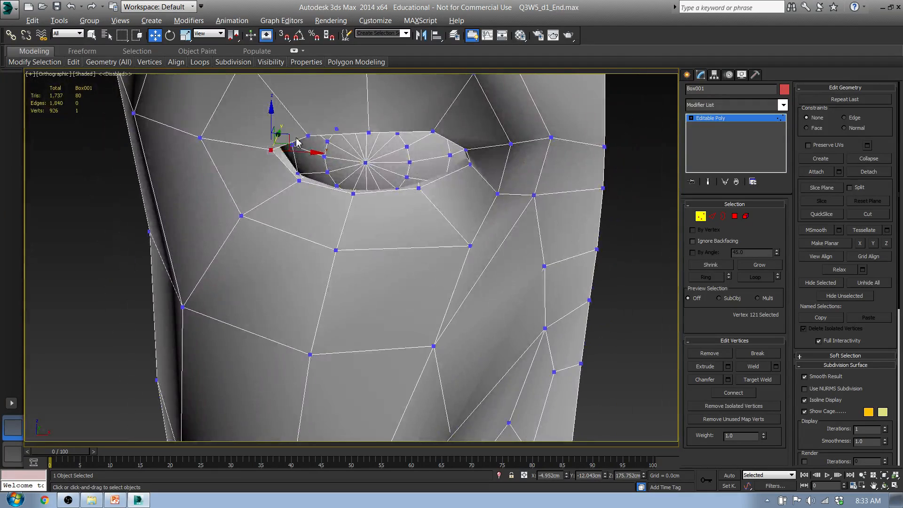
- Try small depth adjustments of the outer eye-corner vertex around Y -12.04 cm, checking its fit to the eyeball in wireframe
{"action": "left_click_drag", "start_coordinate": [277, 137], "coordinate": [279, 135]}
{"action": "middle_click_drag", "start_coordinate": [279, 170], "coordinate": [276, 218], "text": "alt"}
{"action": "scroll", "coordinate": [269, 207], "scroll_direction": "up", "scroll_amount": 4}
{"action": "left_click_drag", "start_coordinate": [234, 210], "coordinate": [240, 210]}
{"action": "key", "text": "F3"}
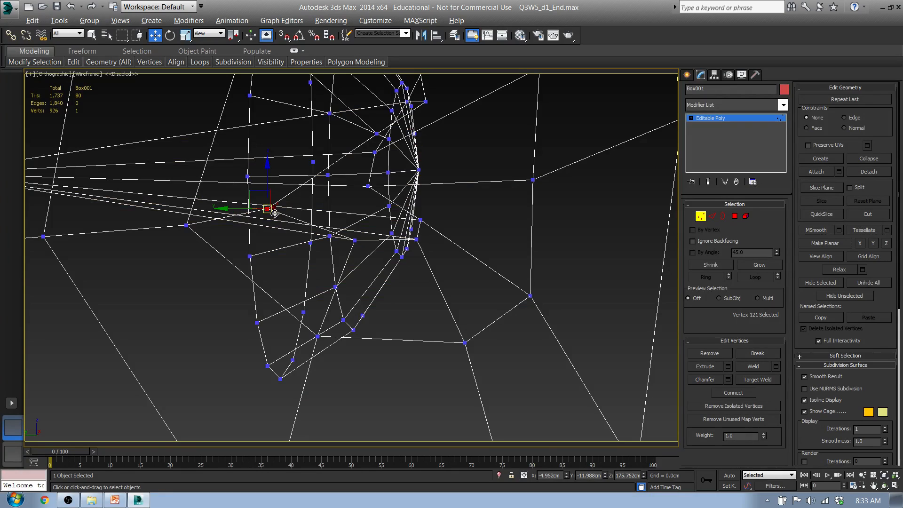
{"action": "key", "text": "F3"}
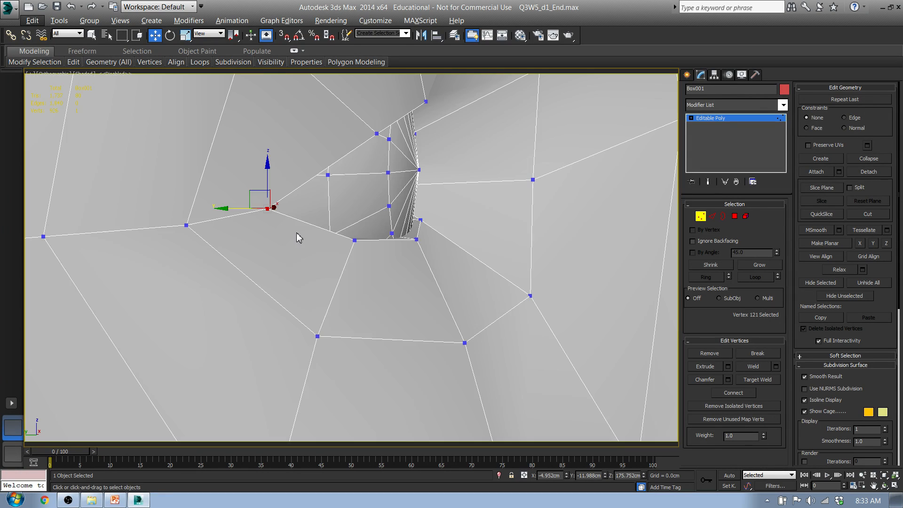
{"action": "left_click_drag", "start_coordinate": [240, 210], "coordinate": [248, 210]}
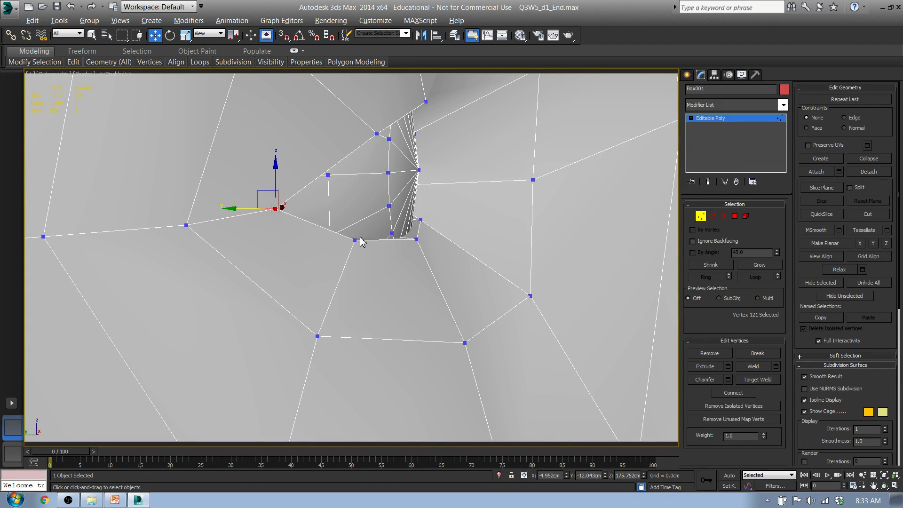
{"action": "key", "text": "F3"}
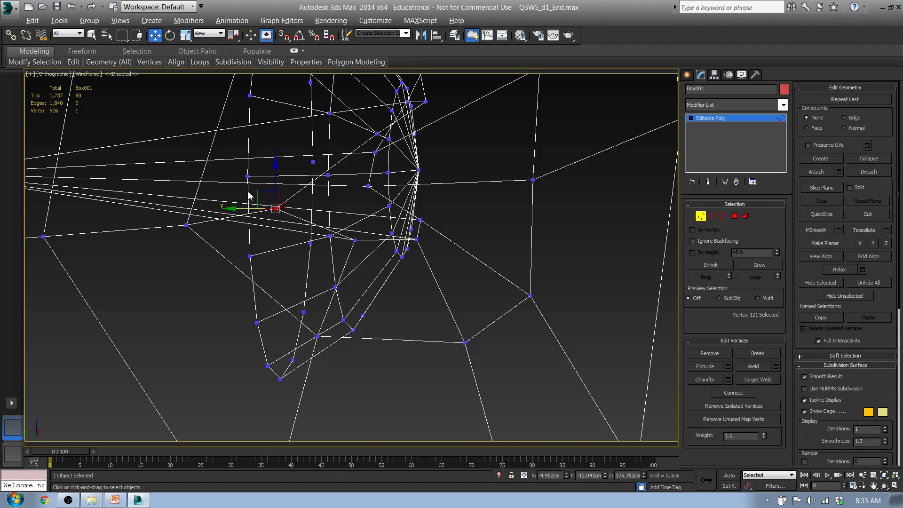
{"action": "scroll", "coordinate": [250, 195], "scroll_direction": "up", "scroll_amount": 5}
{"action": "key", "text": "F3"}
{"action": "scroll", "coordinate": [424, 282], "scroll_direction": "up", "scroll_amount": 5}
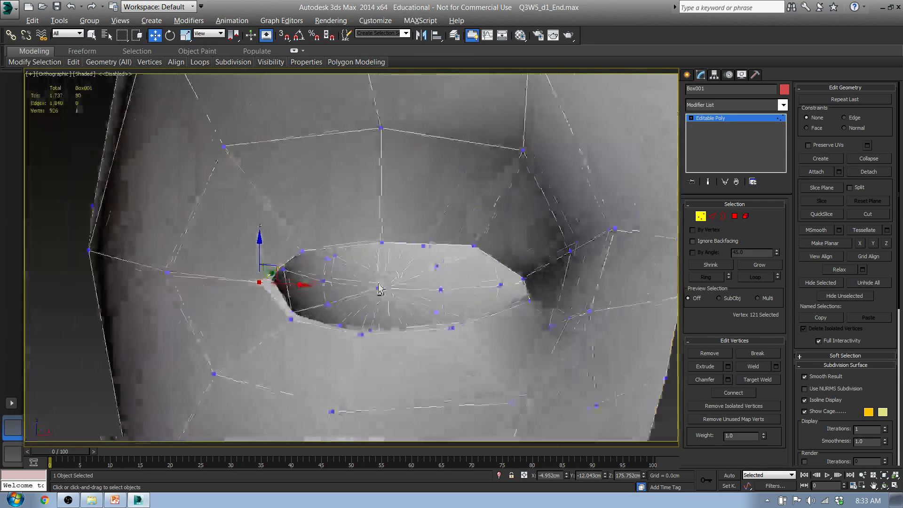
- Cap the open border that runs along the half head's centre line and around the mouth opening
{"action": "scroll", "coordinate": [379, 288], "scroll_direction": "down", "scroll_amount": 10}
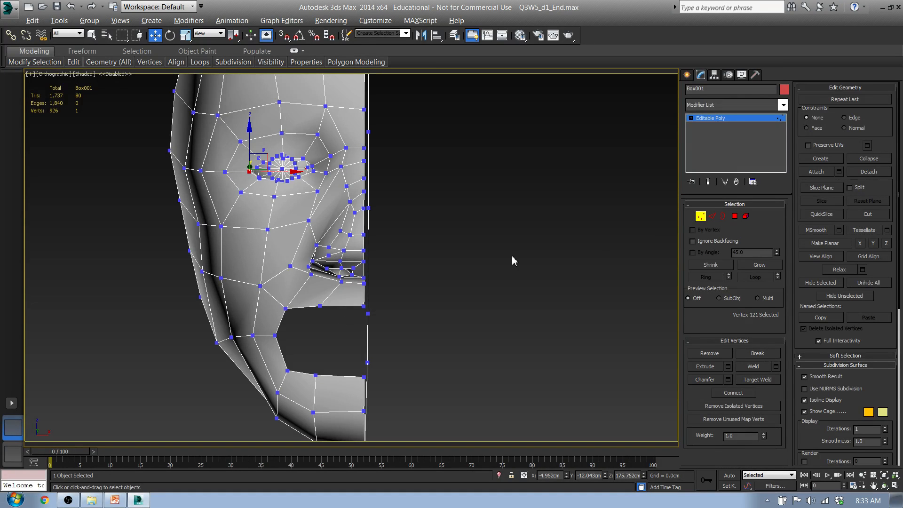
{"action": "middle_click_drag", "start_coordinate": [268, 319], "coordinate": [370, 306], "text": "alt"}
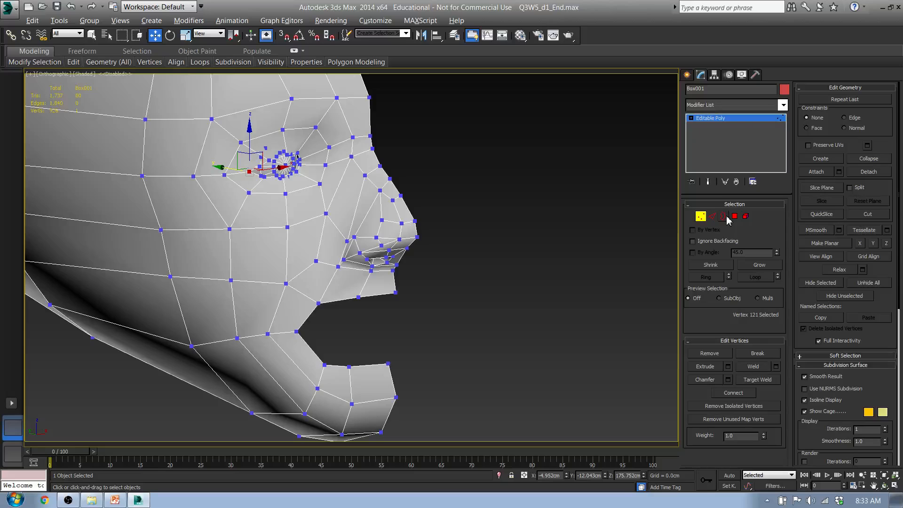
{"action": "left_click", "coordinate": [725, 217]}
{"action": "left_click", "coordinate": [380, 297]}
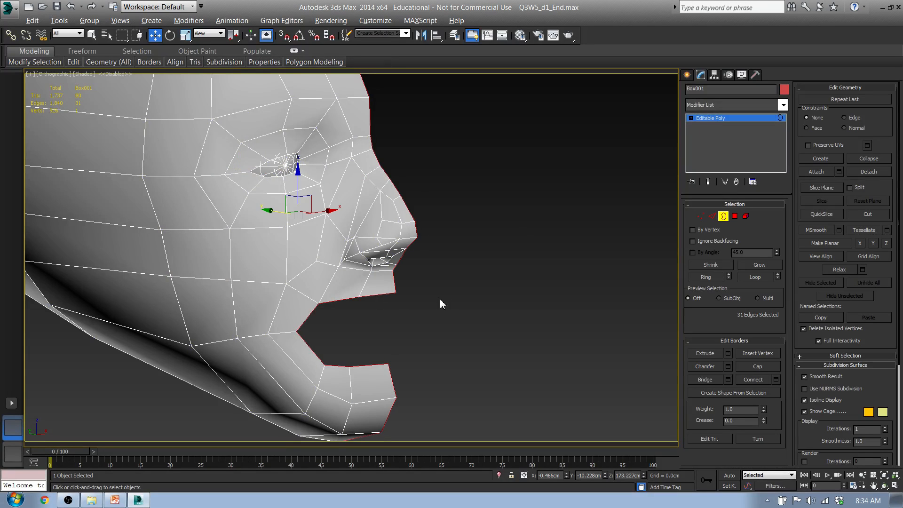
{"action": "left_click", "coordinate": [757, 366]}
- Connect the centre-line vertices directly above and below the mouth opening to split the cap polygon
{"action": "left_click", "coordinate": [704, 216]}
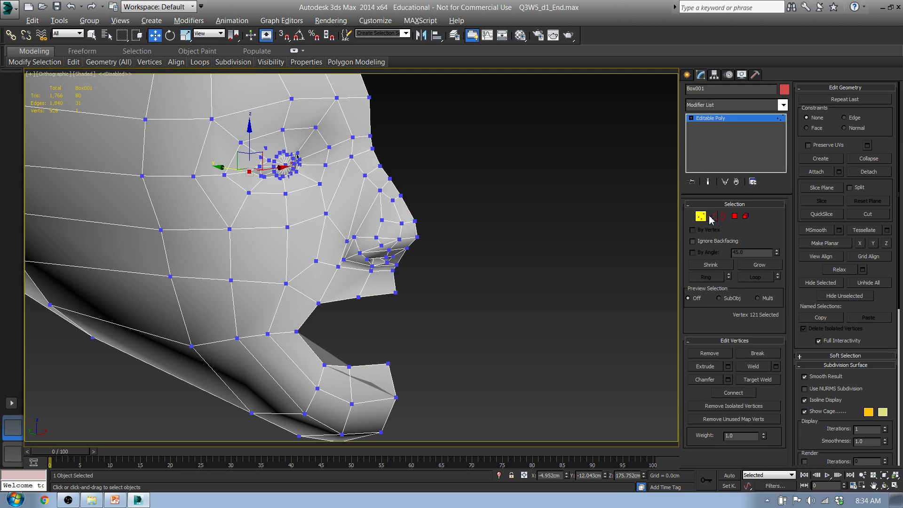
{"action": "left_click", "coordinate": [397, 293]}
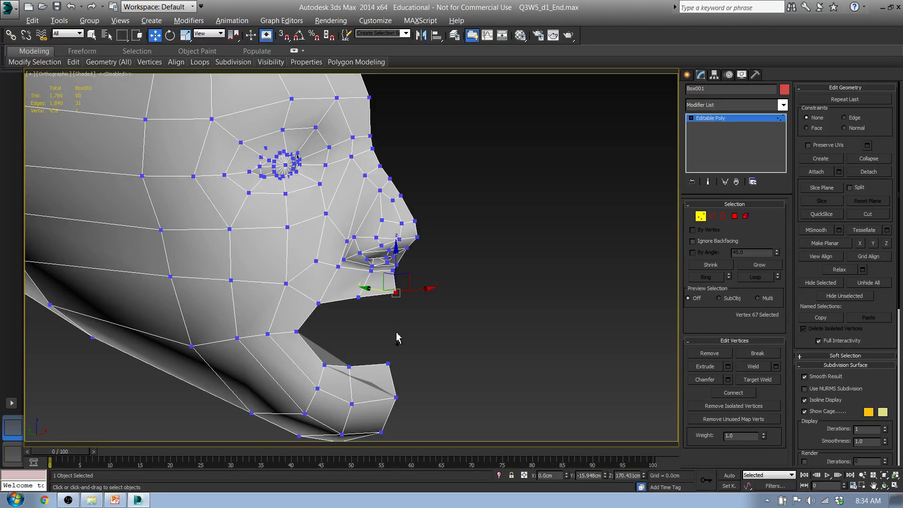
{"action": "left_click", "coordinate": [389, 364], "text": "ctrl"}
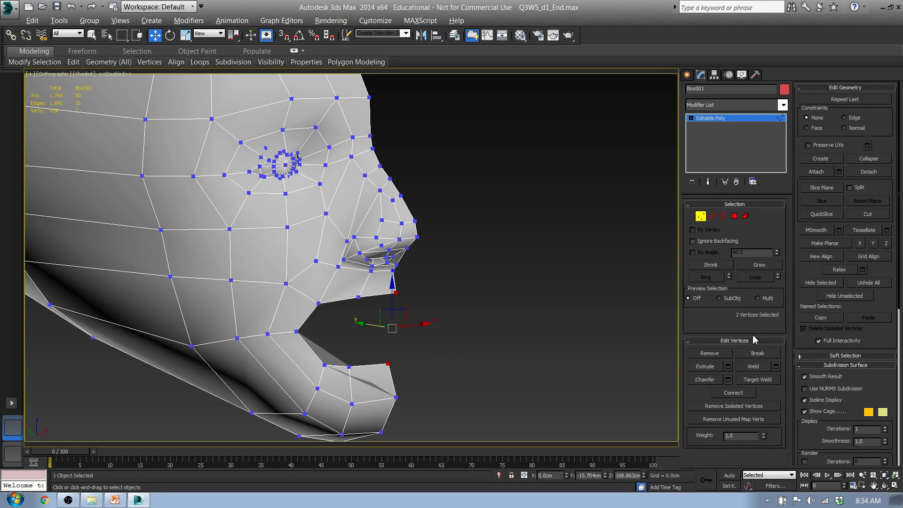
{"action": "left_click", "coordinate": [741, 393]}
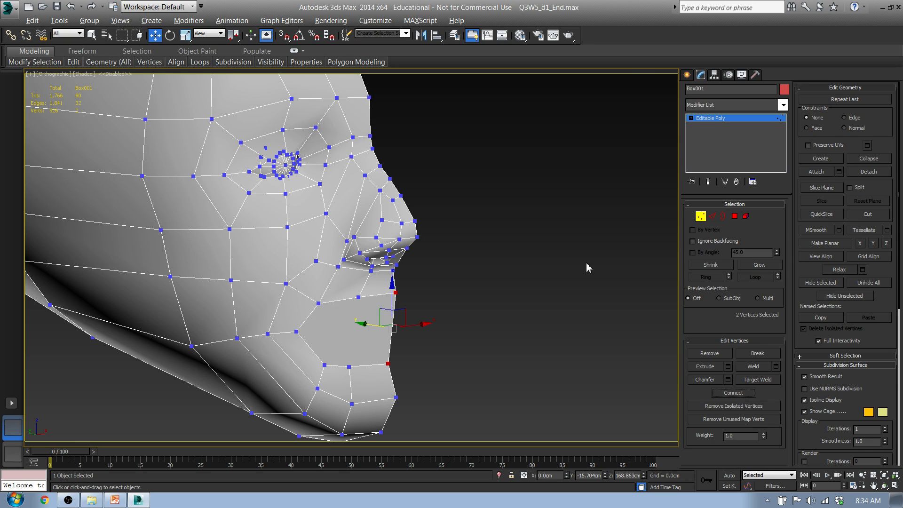
- Delete the large cap polygon covering the head's centre plane, keeping the one over the mouth
{"action": "middle_click_drag", "start_coordinate": [587, 268], "coordinate": [505, 261], "text": "alt"}
{"action": "left_click", "coordinate": [734, 216]}
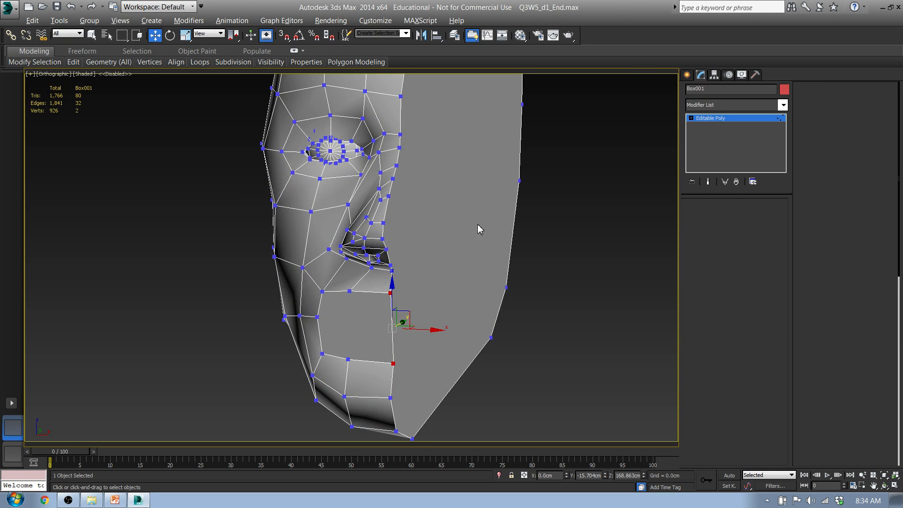
{"action": "left_click", "coordinate": [456, 224]}
{"action": "key", "text": "Delete"}
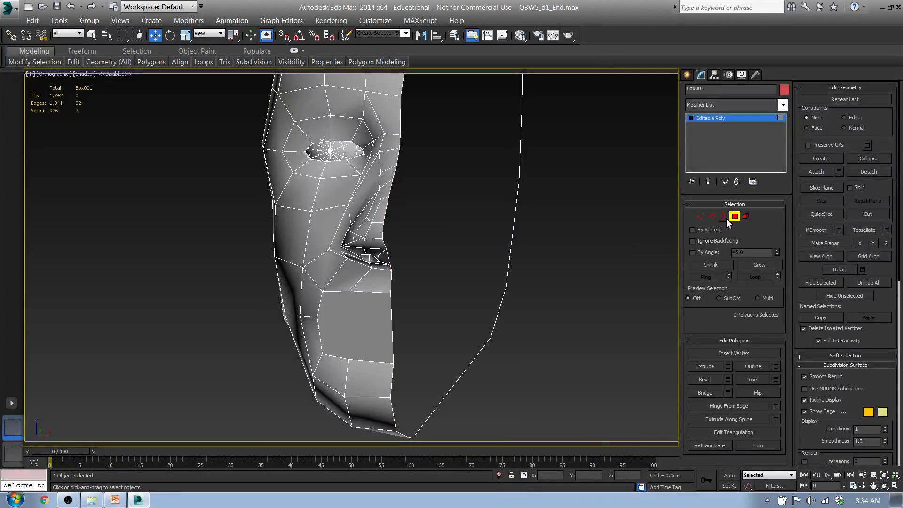
- Delete the remaining cap polygon that covers the mouth opening
{"action": "left_click", "coordinate": [711, 216]}
{"action": "left_click", "coordinate": [369, 326]}
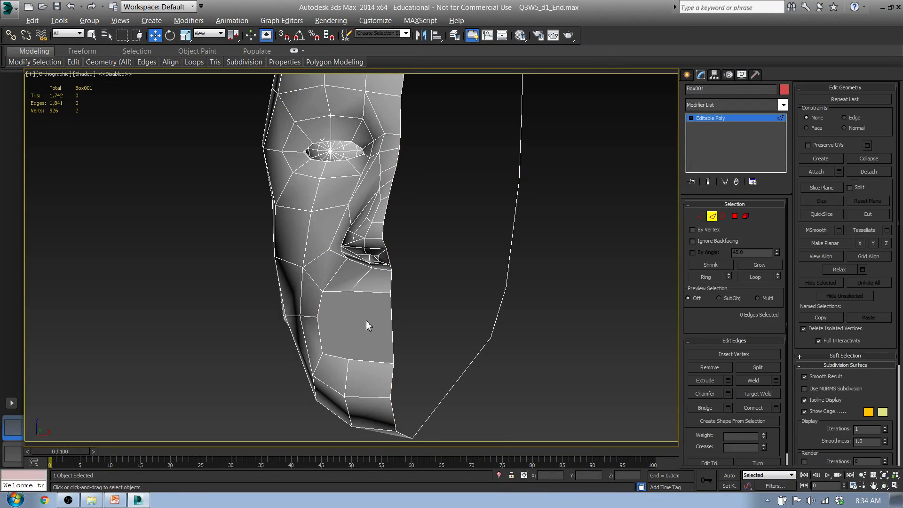
{"action": "left_click", "coordinate": [734, 216]}
{"action": "left_click", "coordinate": [372, 325]}
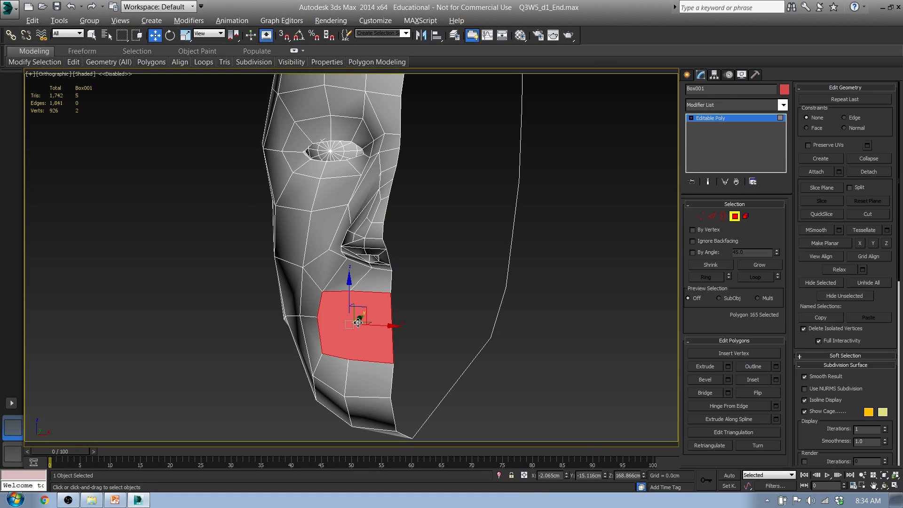
{"action": "middle_click_drag", "start_coordinate": [417, 329], "coordinate": [439, 310], "text": "alt"}
{"action": "scroll", "coordinate": [359, 321], "scroll_direction": "up", "scroll_amount": 3}
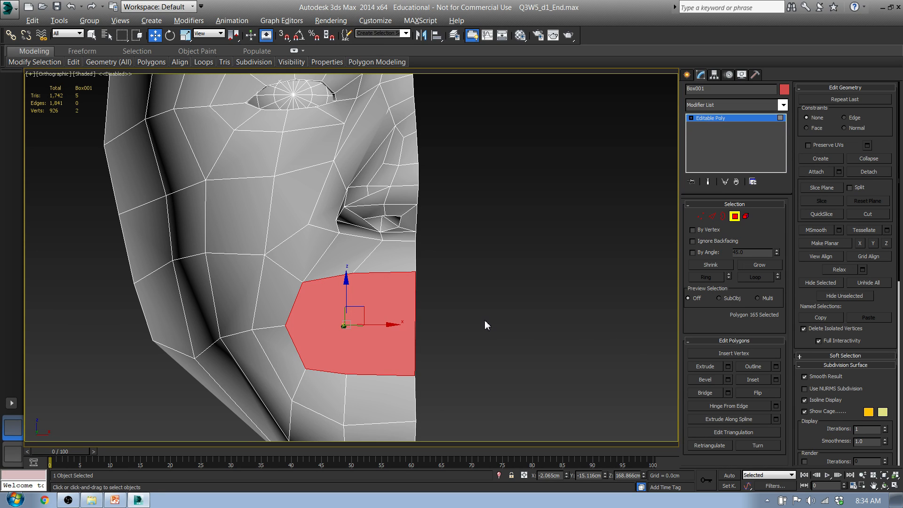
{"action": "key", "text": "Delete"}
- Select the six border edges around the mouth opening, leaving out the cheek edge and the centre line
{"action": "left_click", "coordinate": [712, 216]}
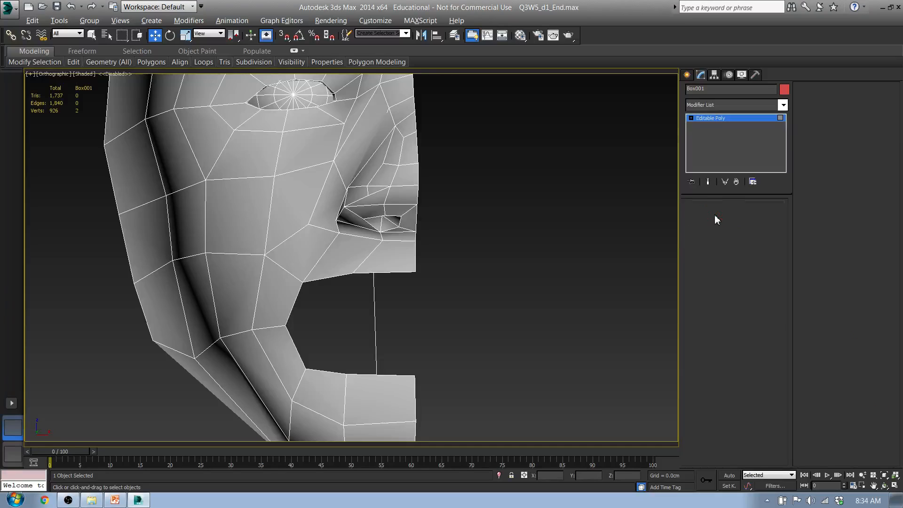
{"action": "double_click", "coordinate": [391, 274]}
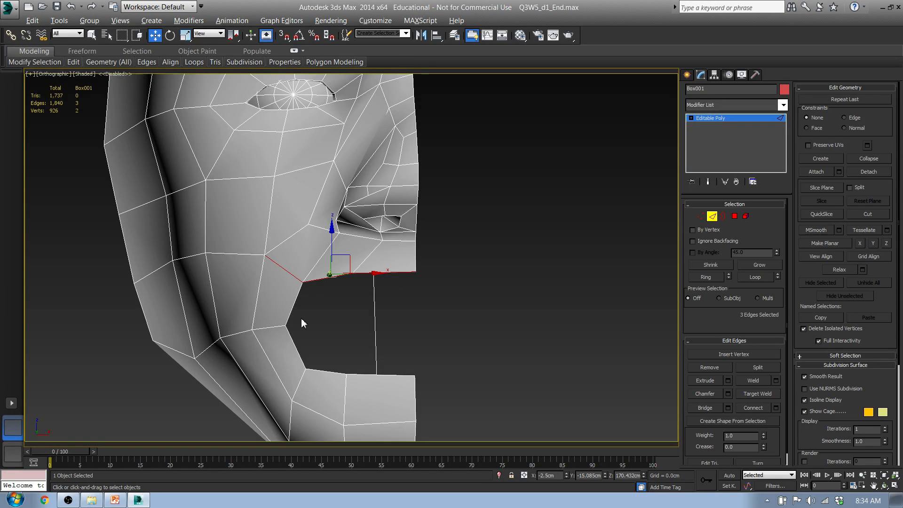
{"action": "left_click", "coordinate": [297, 283], "text": "alt"}
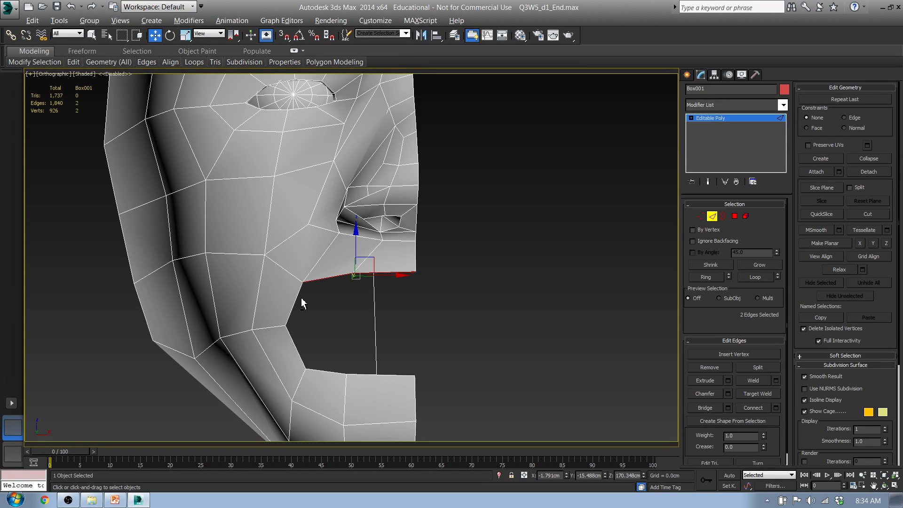
{"action": "left_click", "coordinate": [299, 298], "text": "ctrl"}
{"action": "left_click", "coordinate": [297, 348], "text": "ctrl"}
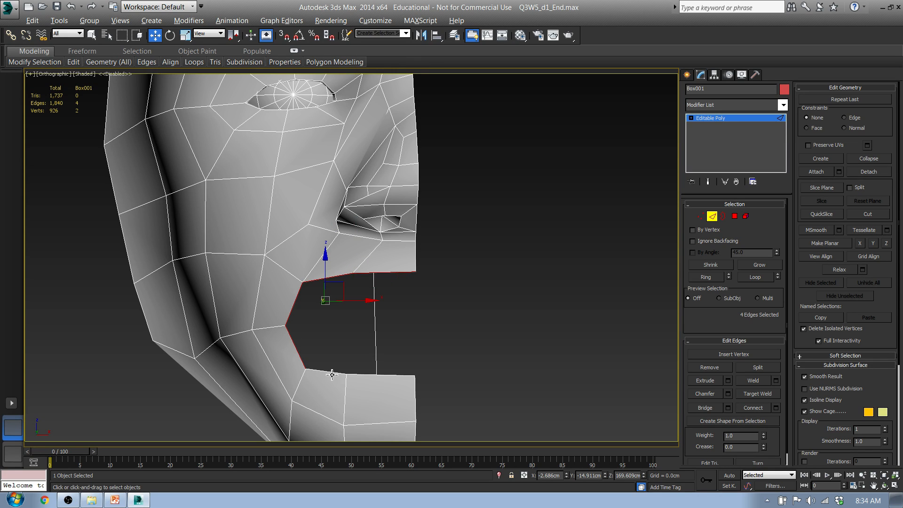
{"action": "left_click", "coordinate": [332, 374], "text": "ctrl"}
{"action": "left_click", "coordinate": [388, 375], "text": "ctrl"}
- Extrude the mouth border edges inward by scaling a copy in front view, and shift the new ring to the face's centre line
{"action": "key", "text": "f"}
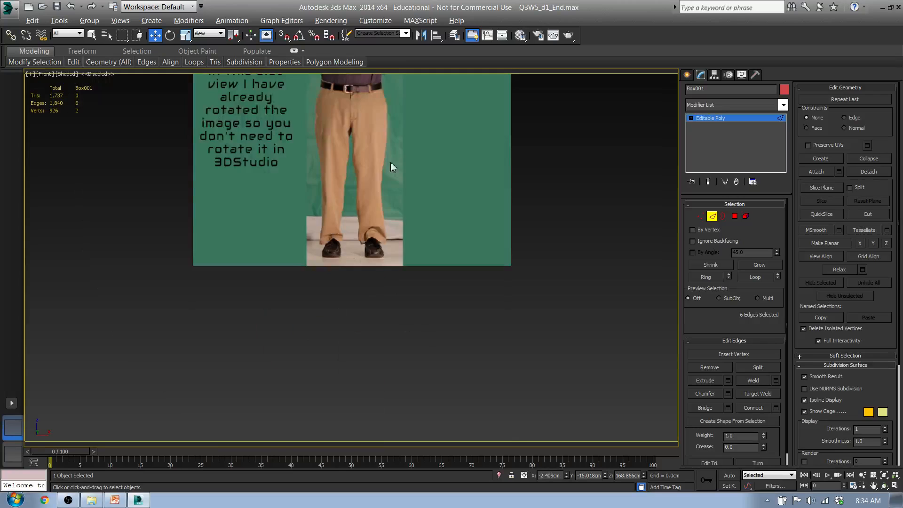
{"action": "key", "text": "z"}
{"action": "scroll", "coordinate": [388, 304], "scroll_direction": "down", "scroll_amount": 5}
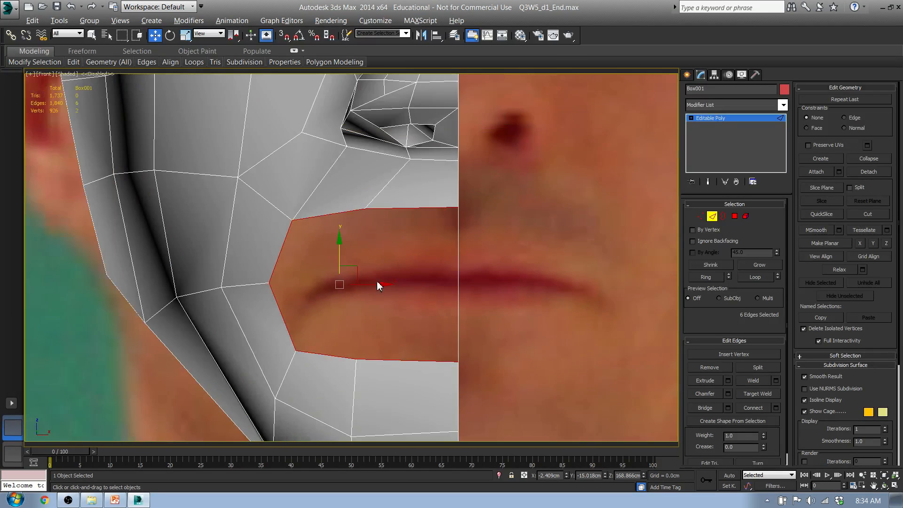
{"action": "key", "text": "r"}
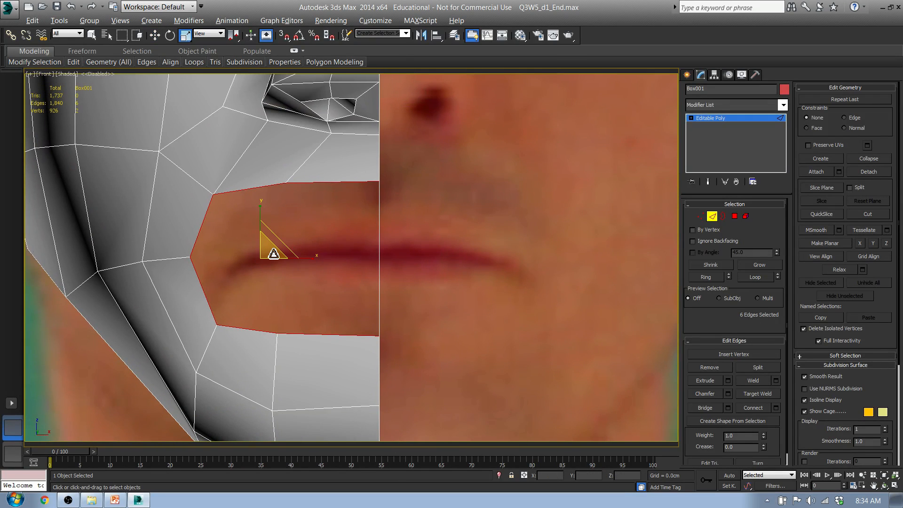
{"action": "left_click_drag", "start_coordinate": [273, 253], "coordinate": [299, 258], "text": "shift"}
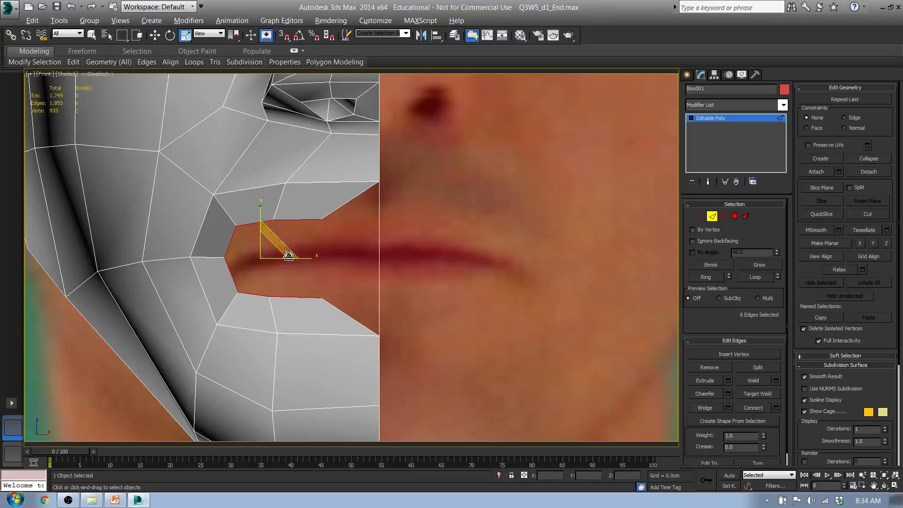
{"action": "key", "text": "w"}
{"action": "left_click_drag", "start_coordinate": [295, 258], "coordinate": [353, 259]}
- Set the X position of the new ring's upper and lower centre-line vertices to 0 cm
{"action": "left_click", "coordinate": [700, 215]}
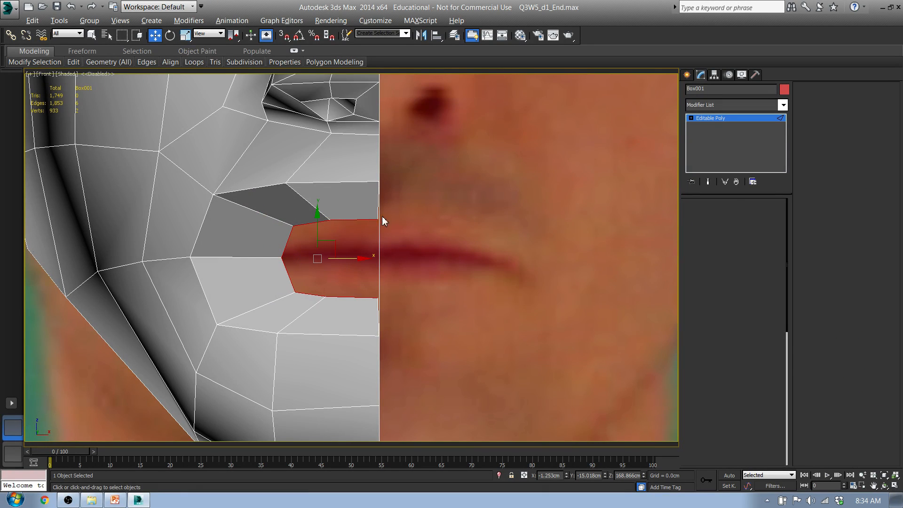
{"action": "left_click", "coordinate": [379, 220]}
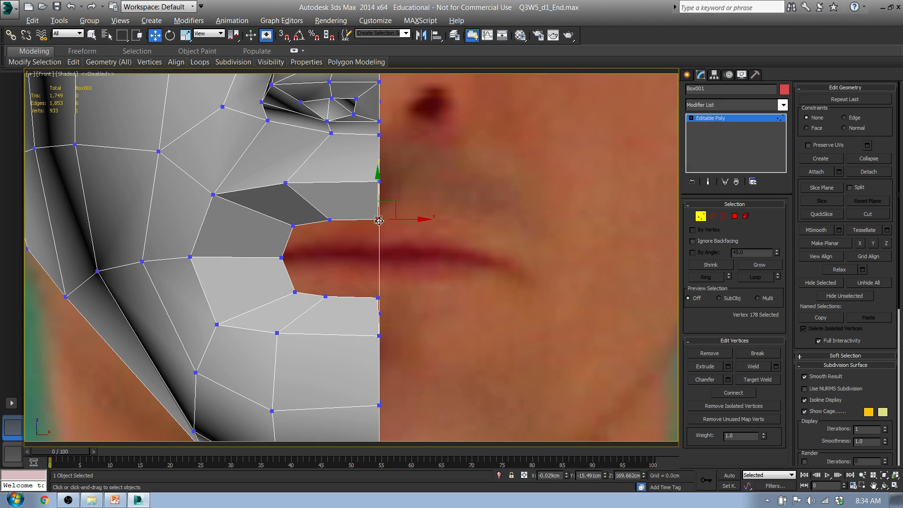
{"action": "right_click", "coordinate": [567, 477]}
{"action": "left_click", "coordinate": [379, 299]}
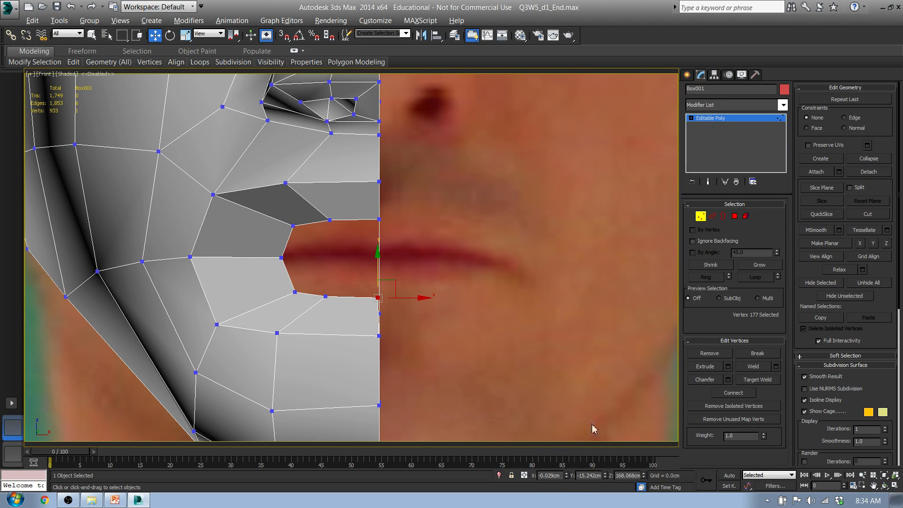
{"action": "right_click", "coordinate": [567, 475]}
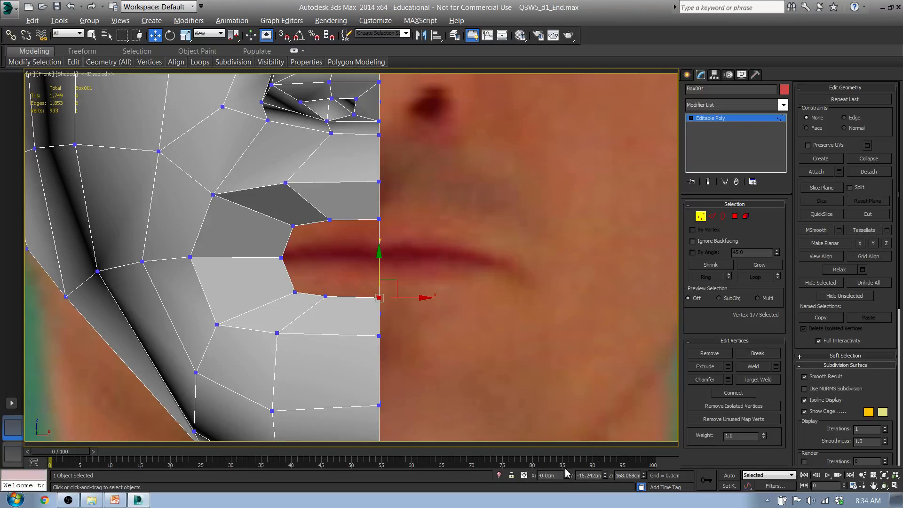
- Move the mouth-corner vertex outward to about X -3.32 cm and reposition the neighbouring upper and lower lip vertices to follow the reference photo
{"action": "left_click", "coordinate": [283, 258]}
{"action": "left_click_drag", "start_coordinate": [292, 245], "coordinate": [232, 247]}
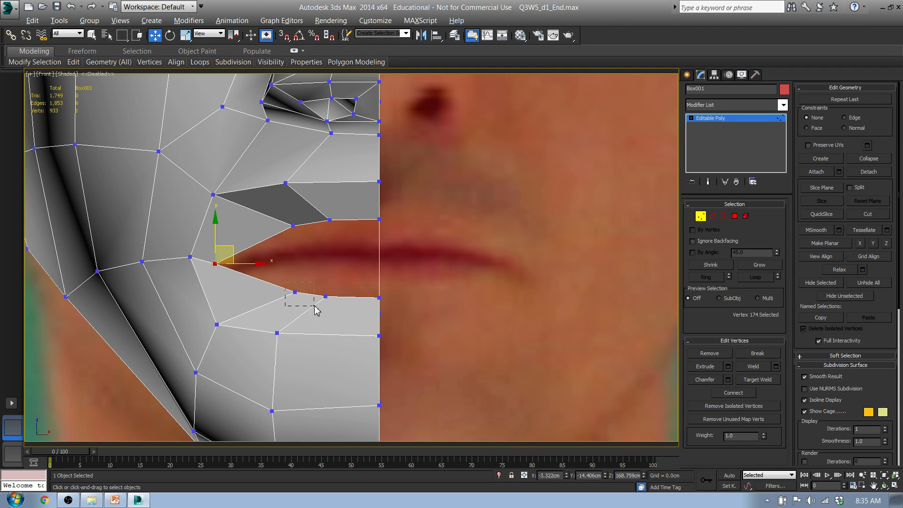
{"action": "left_click_drag", "start_coordinate": [314, 310], "coordinate": [257, 275]}
{"action": "middle_click_drag", "start_coordinate": [259, 246], "coordinate": [291, 256]}
{"action": "left_click", "coordinate": [295, 268]}
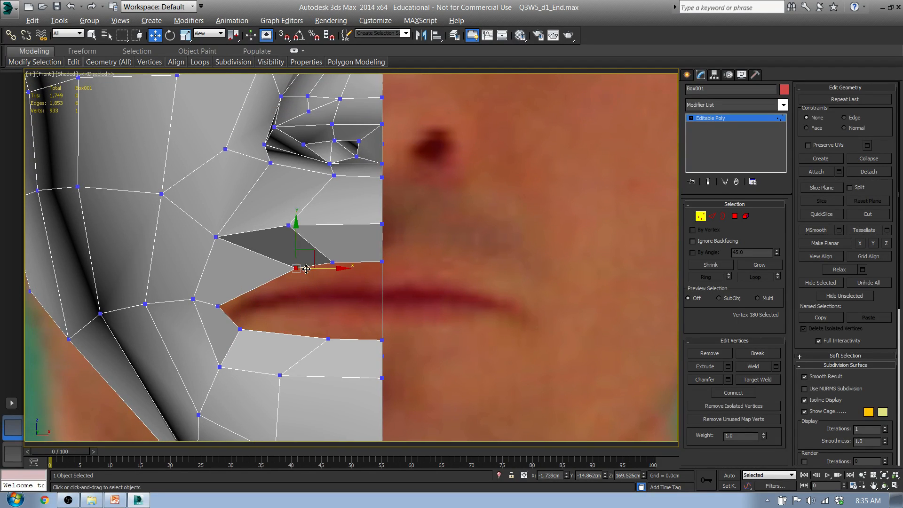
{"action": "left_click_drag", "start_coordinate": [313, 255], "coordinate": [280, 266]}
{"action": "left_click_drag", "start_coordinate": [350, 272], "coordinate": [339, 251]}
- Move the column of four upper forehead vertices beside the centre line outward to about X -2.47 cm
{"action": "middle_click_drag", "start_coordinate": [391, 182], "coordinate": [352, 281]}
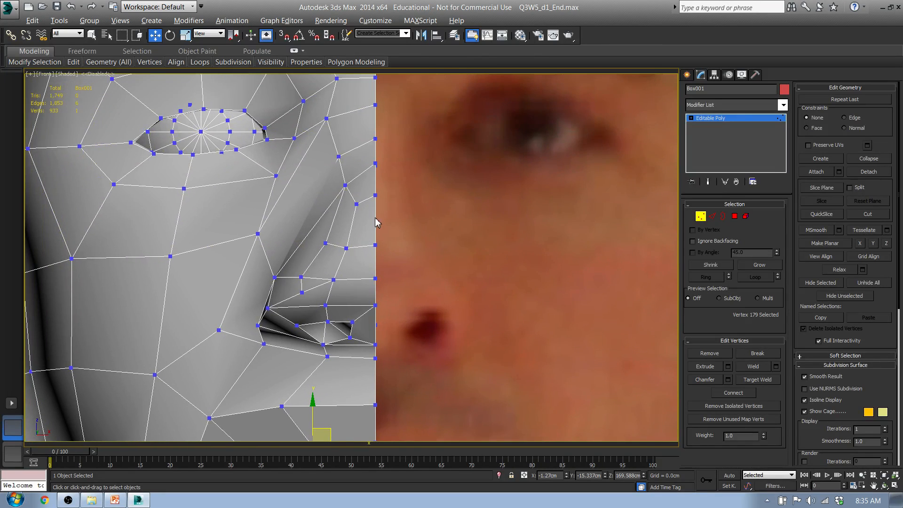
{"action": "middle_click_drag", "start_coordinate": [375, 218], "coordinate": [340, 203]}
{"action": "scroll", "coordinate": [340, 202], "scroll_direction": "down", "scroll_amount": 4}
{"action": "middle_click_drag", "start_coordinate": [330, 167], "coordinate": [332, 342]}
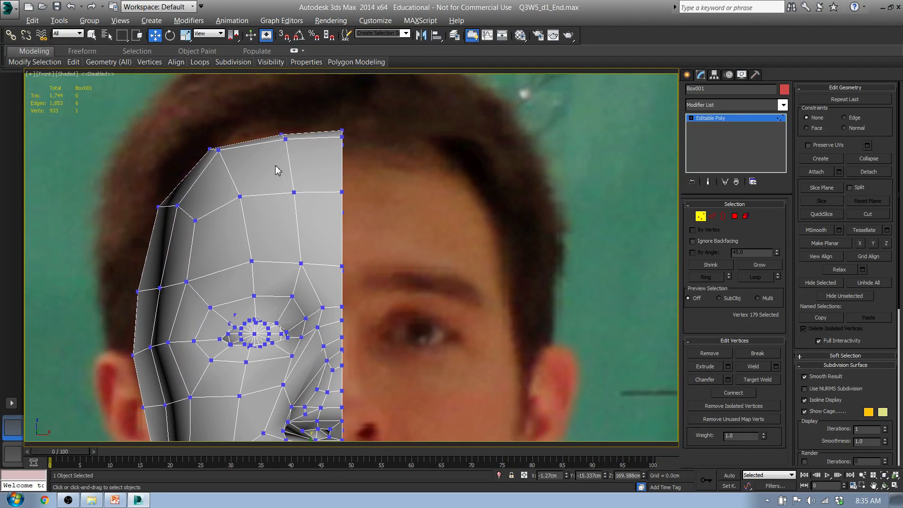
{"action": "left_click_drag", "start_coordinate": [272, 114], "coordinate": [305, 200]}
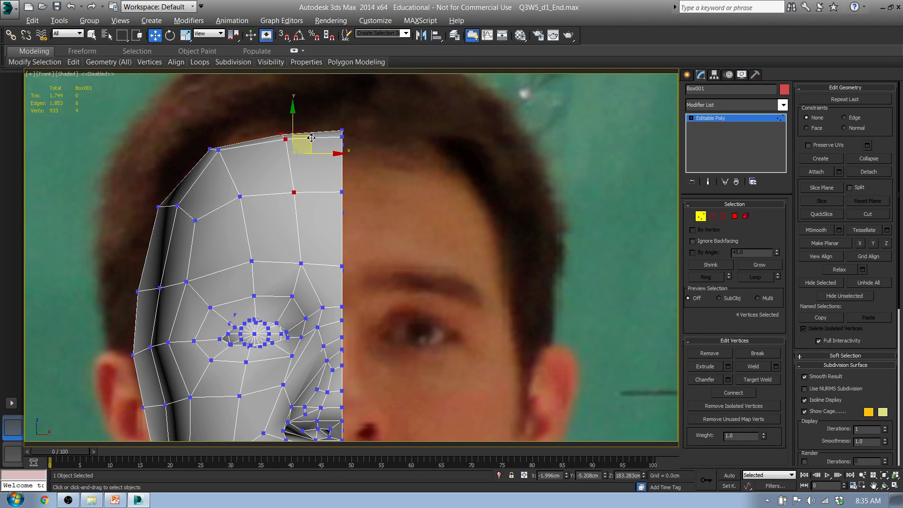
{"action": "left_click_drag", "start_coordinate": [311, 137], "coordinate": [300, 137]}
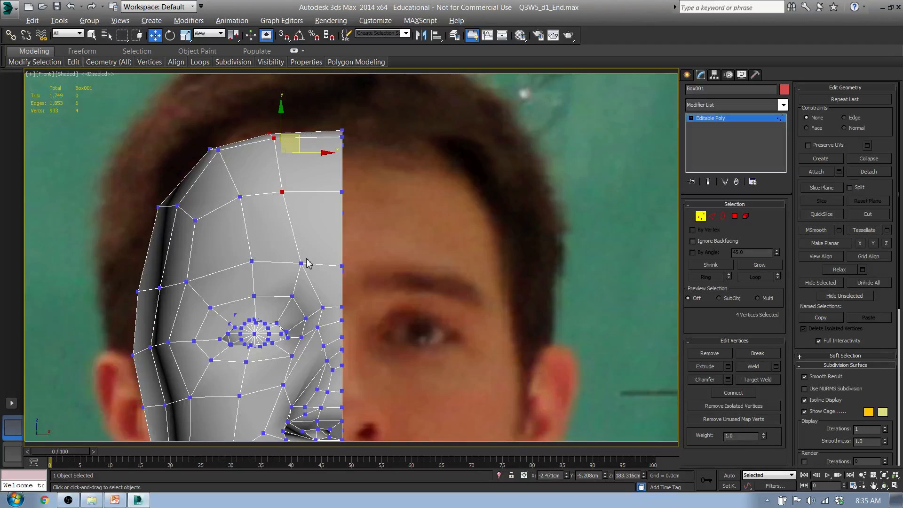
- Connect the four horizontal edges beside the centre line, from the nostril base to the upper lip border, with a new vertical edge line
{"action": "middle_click_drag", "start_coordinate": [318, 309], "coordinate": [422, 306], "text": "alt"}
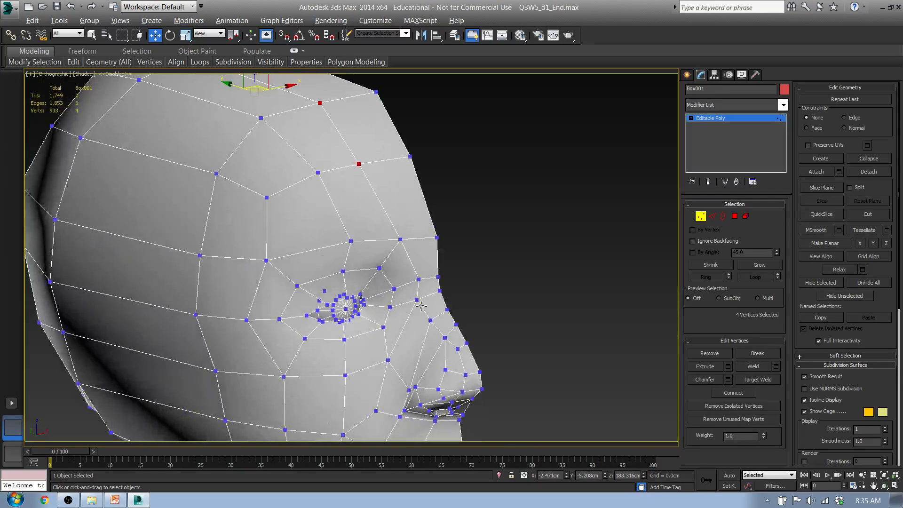
{"action": "middle_click_drag", "start_coordinate": [455, 388], "coordinate": [418, 362], "text": "alt"}
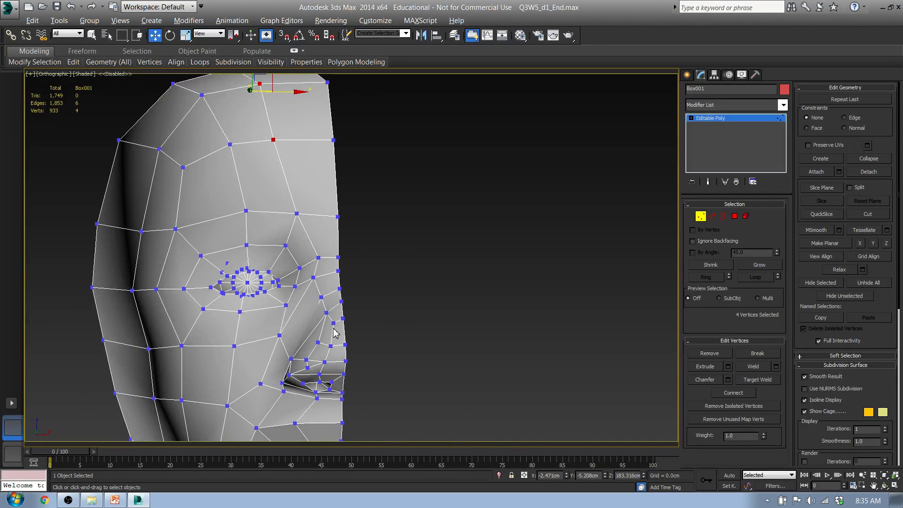
{"action": "middle_click_drag", "start_coordinate": [338, 348], "coordinate": [334, 280]}
{"action": "middle_click_drag", "start_coordinate": [336, 320], "coordinate": [336, 307], "text": "alt"}
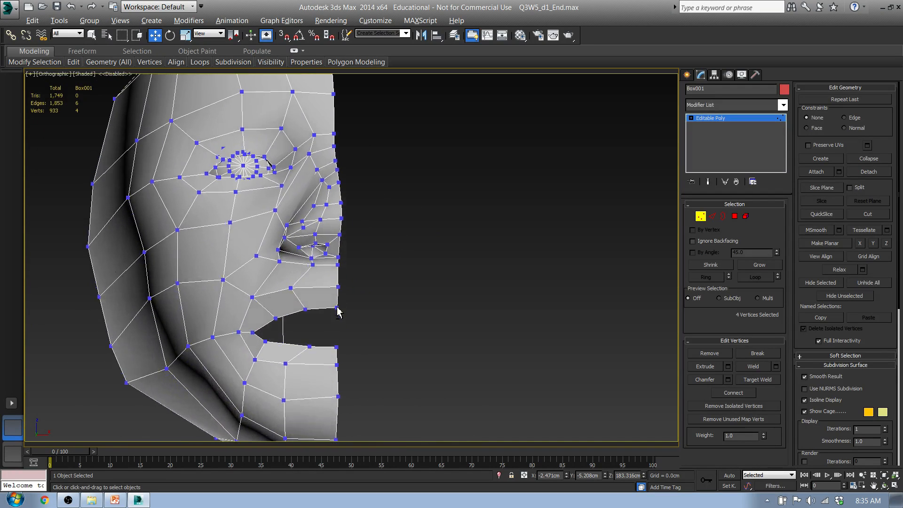
{"action": "scroll", "coordinate": [332, 282], "scroll_direction": "up", "scroll_amount": 6}
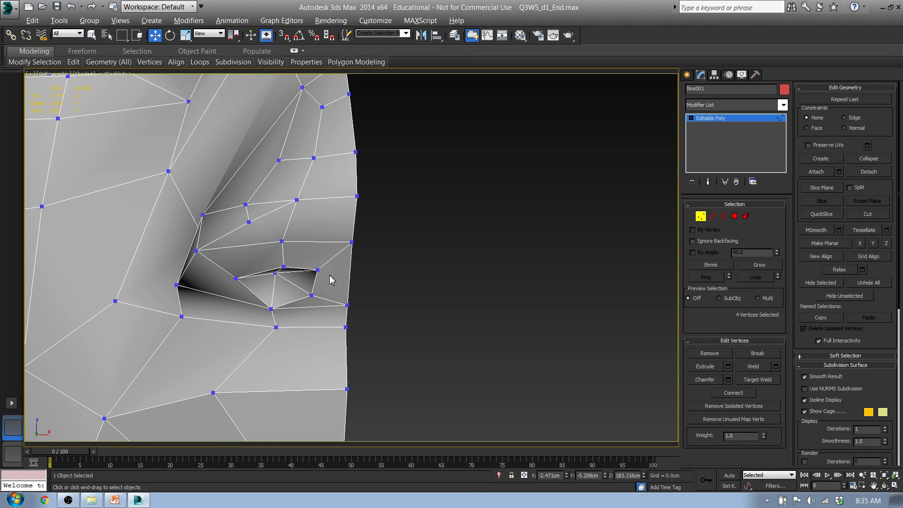
{"action": "middle_click_drag", "start_coordinate": [318, 271], "coordinate": [260, 297]}
{"action": "scroll", "coordinate": [260, 296], "scroll_direction": "up", "scroll_amount": 2}
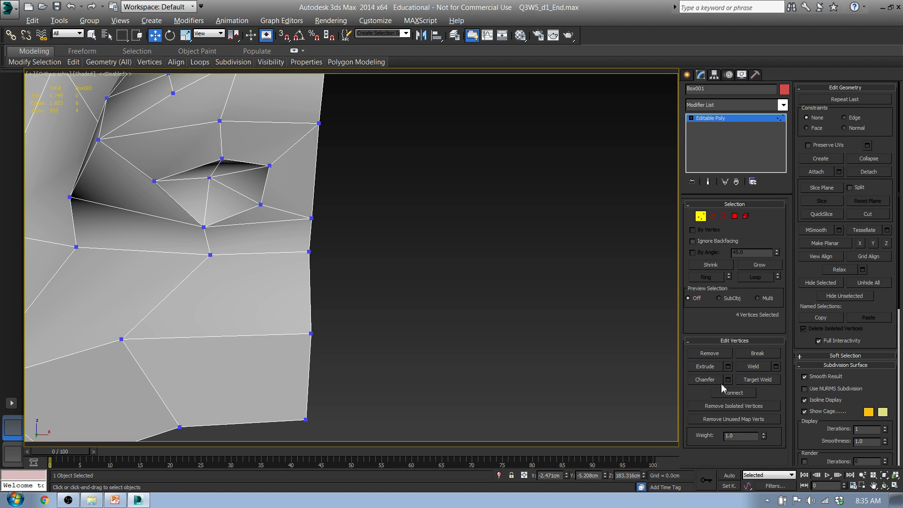
{"action": "left_click", "coordinate": [712, 216]}
{"action": "left_click", "coordinate": [262, 222]}
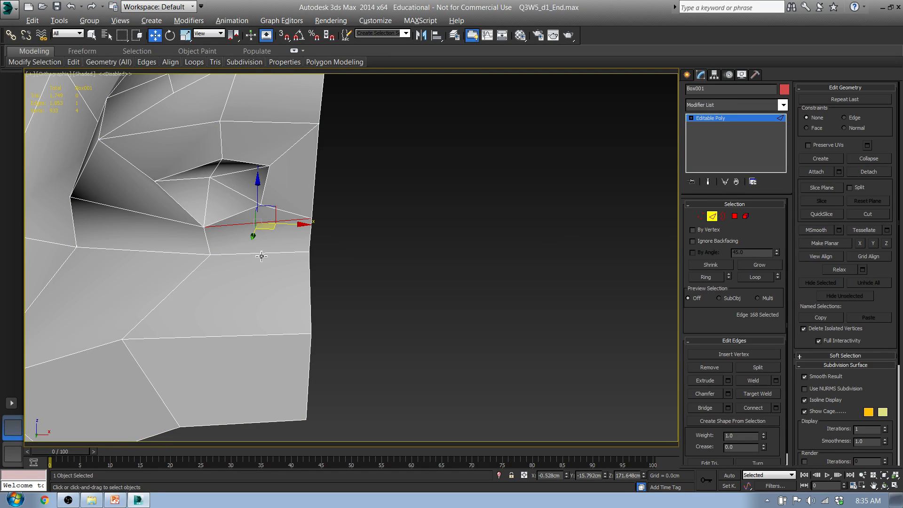
{"action": "left_click", "coordinate": [262, 253], "text": "ctrl"}
{"action": "left_click", "coordinate": [241, 337], "text": "ctrl"}
{"action": "middle_click_drag", "start_coordinate": [310, 368], "coordinate": [355, 268]}
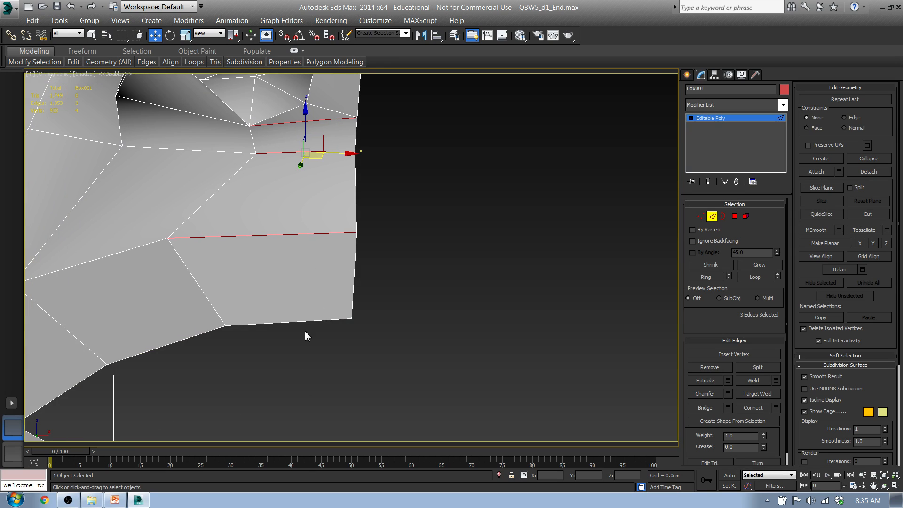
{"action": "left_click", "coordinate": [309, 324], "text": "ctrl"}
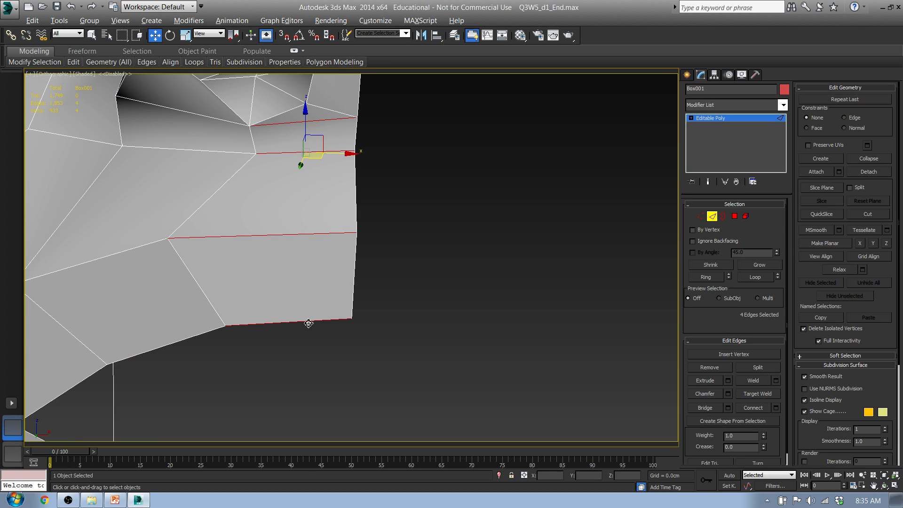
{"action": "left_click", "coordinate": [762, 408]}
- Connect the top vertex of the new edge line to the nostril opening's lower inner vertex
{"action": "left_click", "coordinate": [697, 215]}
{"action": "middle_click_drag", "start_coordinate": [435, 158], "coordinate": [454, 293]}
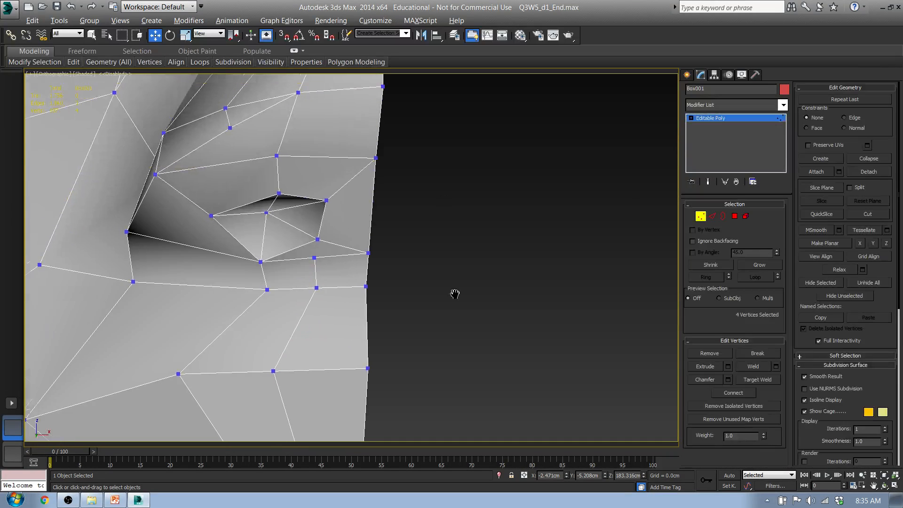
{"action": "left_click", "coordinate": [315, 258]}
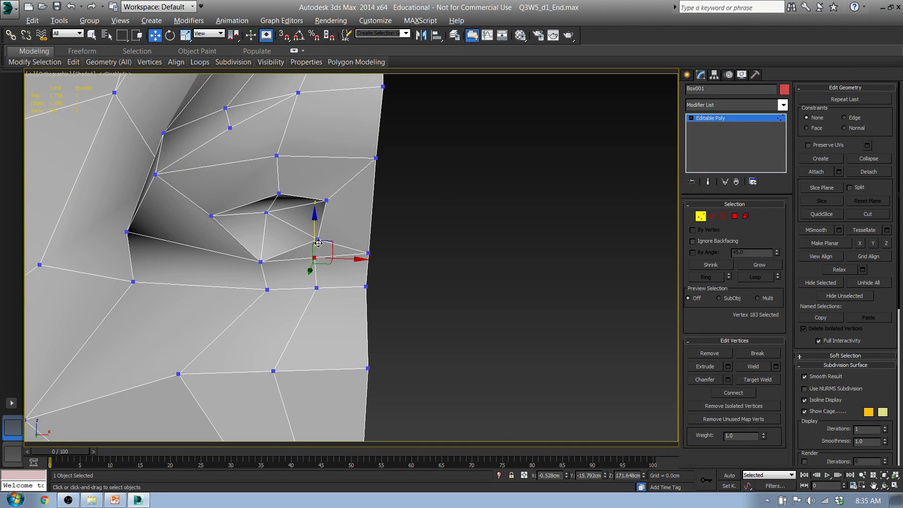
{"action": "left_click", "coordinate": [318, 241], "text": "ctrl"}
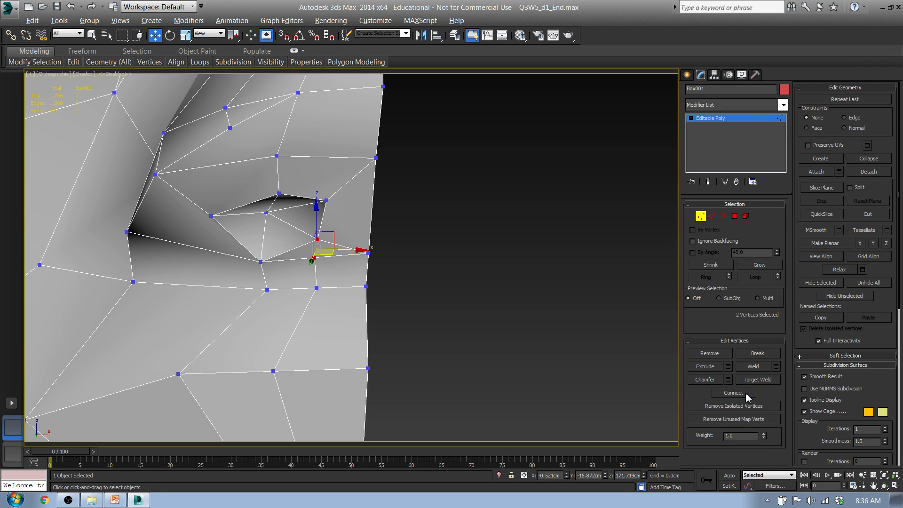
- Move the centre-line vertex at the base of the nose to about Y -15.92 cm and Z 171.55 cm
{"action": "left_click", "coordinate": [319, 241]}
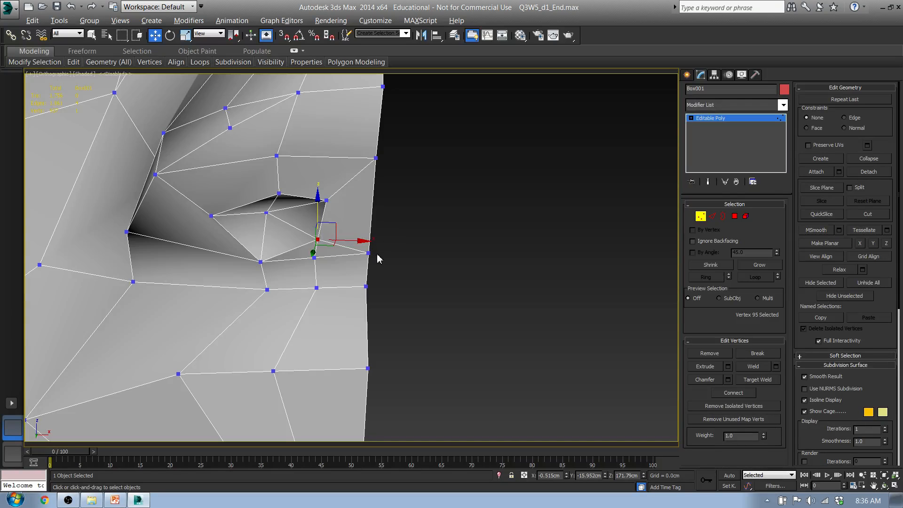
{"action": "left_click", "coordinate": [369, 254]}
{"action": "middle_click_drag", "start_coordinate": [373, 258], "coordinate": [359, 244], "text": "alt"}
{"action": "left_click_drag", "start_coordinate": [352, 244], "coordinate": [349, 249]}
{"action": "middle_click_drag", "start_coordinate": [430, 256], "coordinate": [317, 241], "text": "alt"}
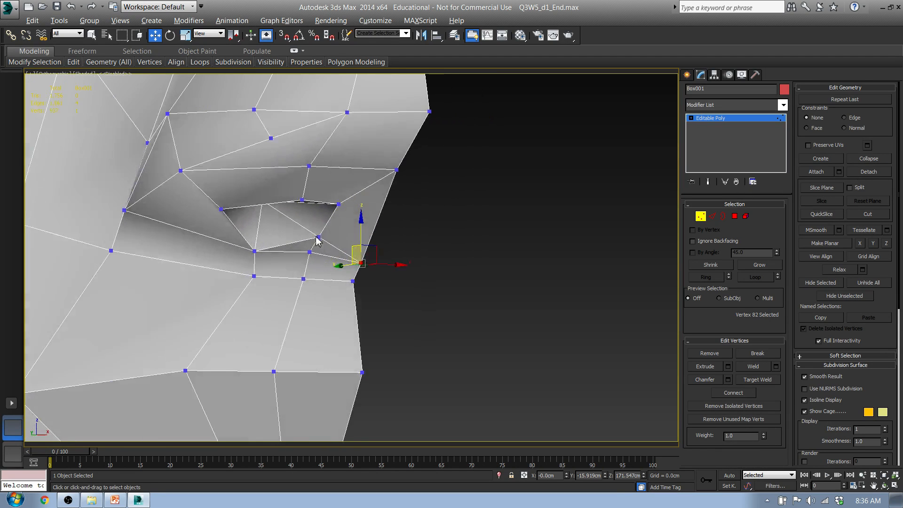
- Insert a vertex in the centre-line edge above the nose base and connect it to the nostril opening's lower inner vertex
{"action": "key", "text": "2"}
{"action": "left_click", "coordinate": [374, 227]}
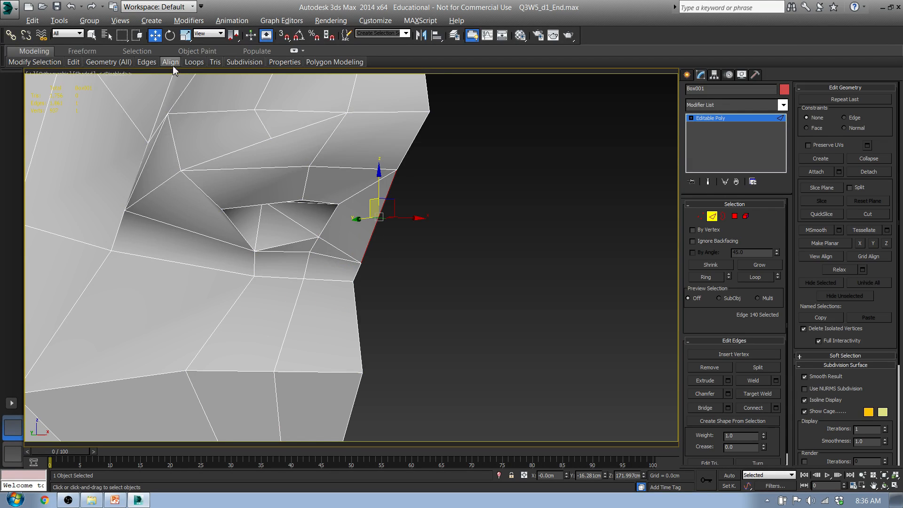
{"action": "mouse_move", "coordinate": [149, 62]}
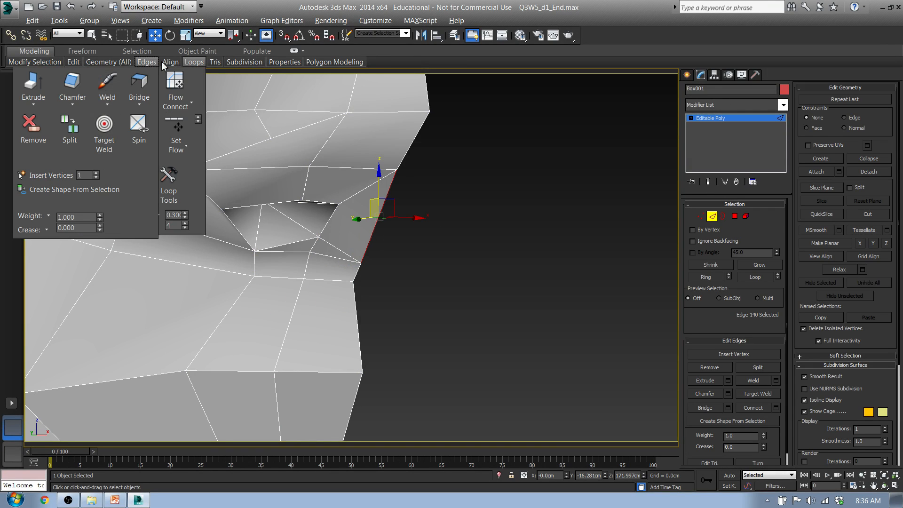
{"action": "left_click", "coordinate": [50, 176]}
{"action": "left_click", "coordinate": [320, 238], "text": "ctrl"}
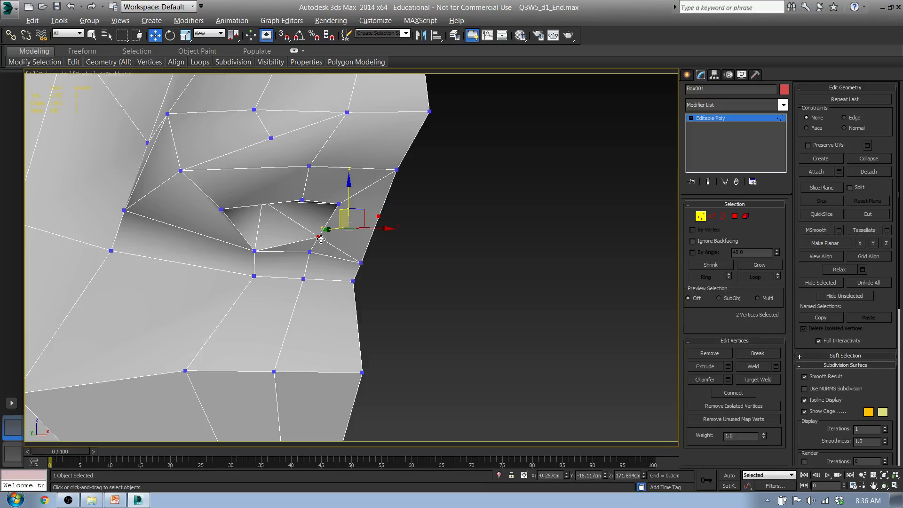
{"action": "left_click", "coordinate": [733, 392]}
- Remove the diagonal edge running from the nostril opening's lower inner vertex to the centre-line vertex at the nose base
{"action": "middle_click_drag", "start_coordinate": [383, 272], "coordinate": [378, 233], "text": "alt"}
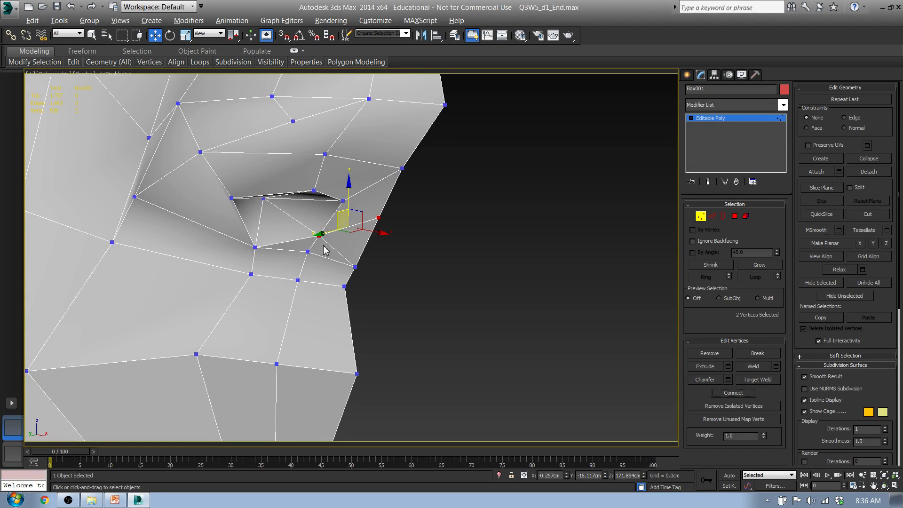
{"action": "key", "text": "2"}
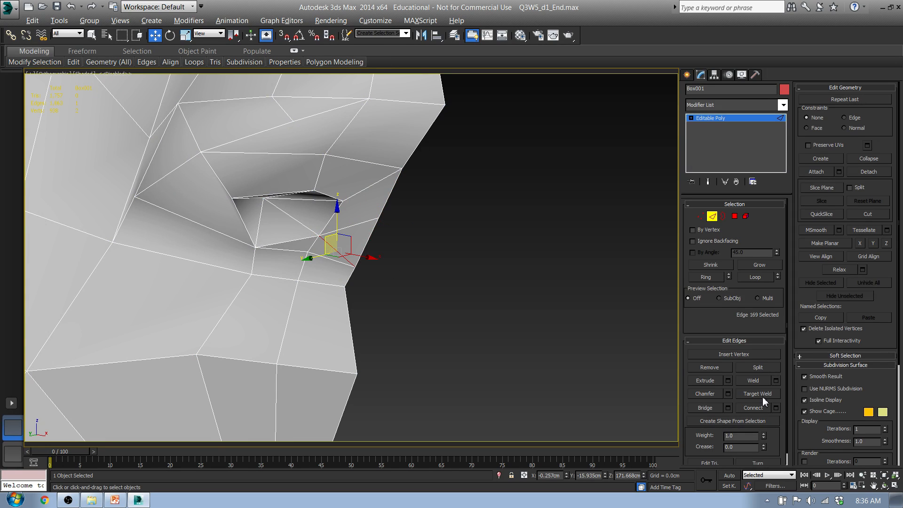
{"action": "key", "text": "ctrl+d"}
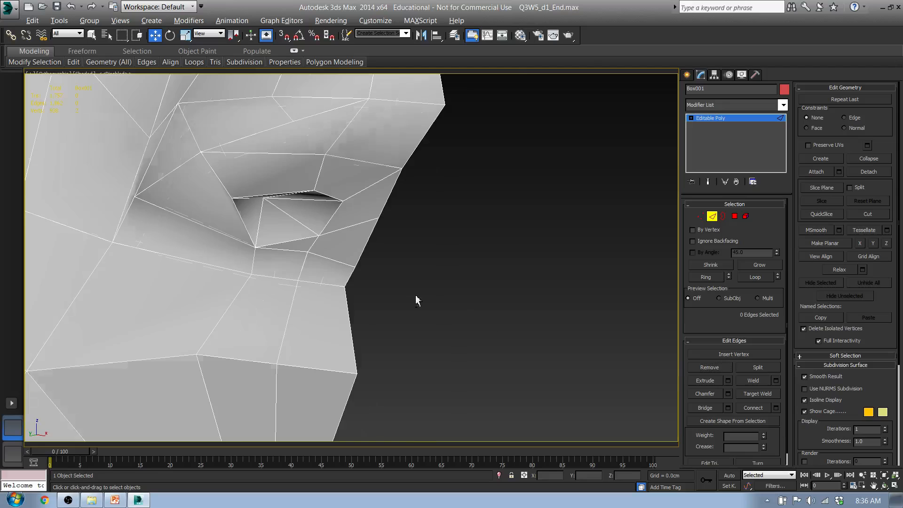
{"action": "middle_click_drag", "start_coordinate": [416, 299], "coordinate": [469, 260], "text": "alt"}
- Move the newly inserted centre-line vertex under the nose to about Y -16.20 cm and Z 171.86 cm
{"action": "left_click", "coordinate": [699, 217]}
{"action": "middle_click_drag", "start_coordinate": [429, 286], "coordinate": [452, 255], "text": "alt"}
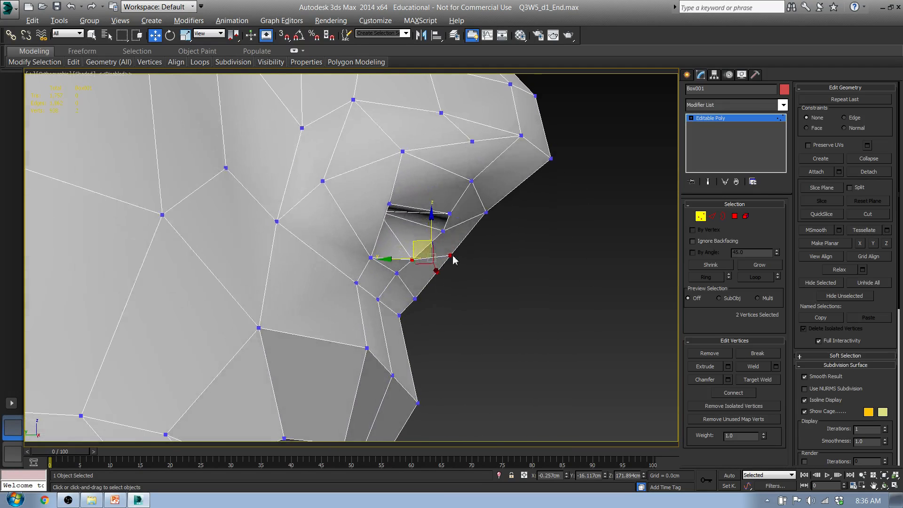
{"action": "left_click", "coordinate": [451, 256]}
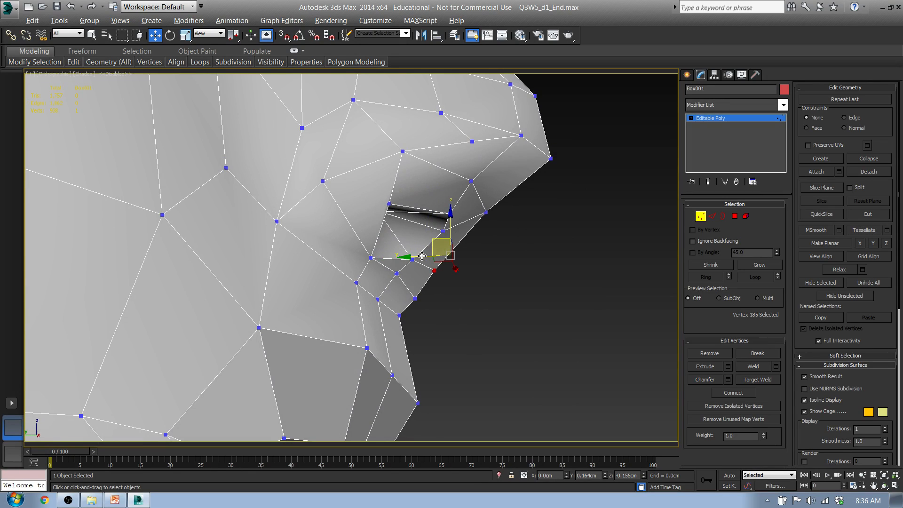
{"action": "left_click_drag", "start_coordinate": [437, 242], "coordinate": [409, 268]}
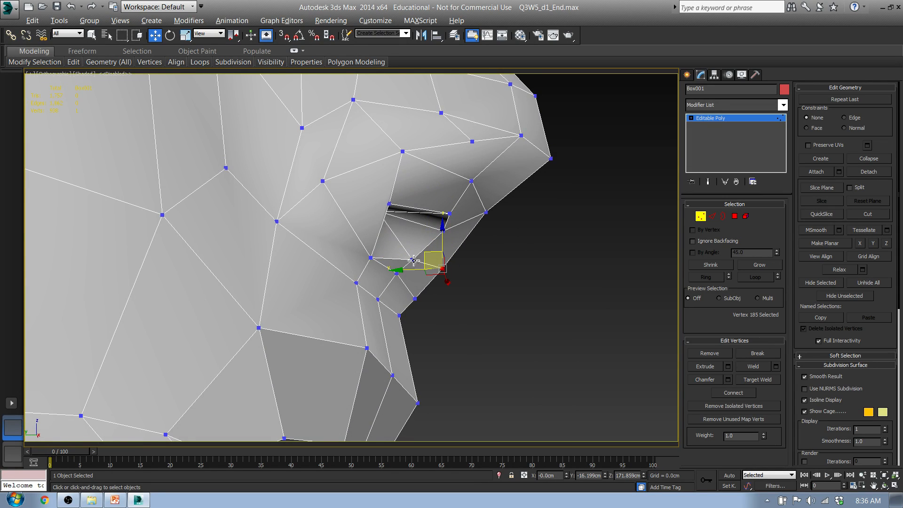
- In the front view, move the two outer upper lip border vertices to about X -1.66, Z 169.54 cm and X -2.60, Z 169.24 cm
{"action": "middle_click_drag", "start_coordinate": [413, 260], "coordinate": [356, 221], "text": "alt"}
{"action": "left_click", "coordinate": [378, 293]}
{"action": "key", "text": "l"}
{"action": "key", "text": "f"}
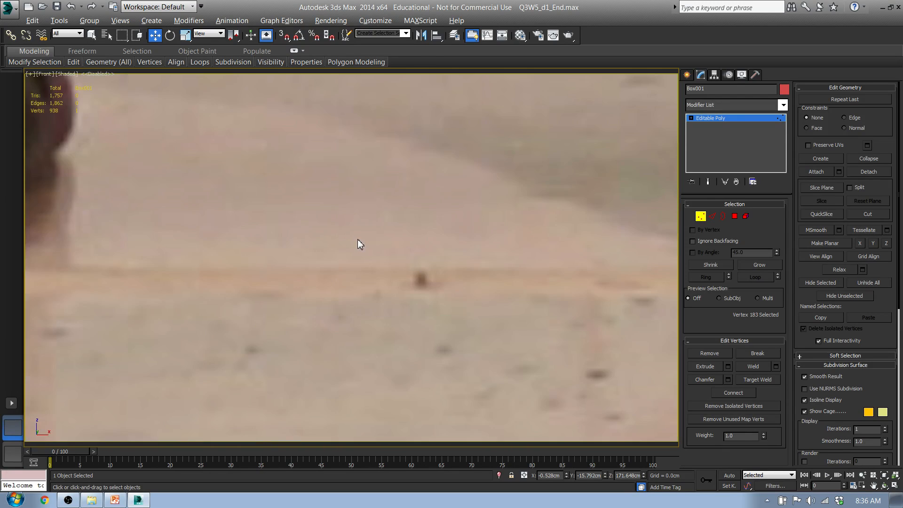
{"action": "middle_click_drag", "start_coordinate": [404, 310], "coordinate": [402, 202]}
{"action": "key", "text": "z"}
{"action": "scroll", "coordinate": [350, 292], "scroll_direction": "up", "scroll_amount": 3}
{"action": "left_click", "coordinate": [347, 176]}
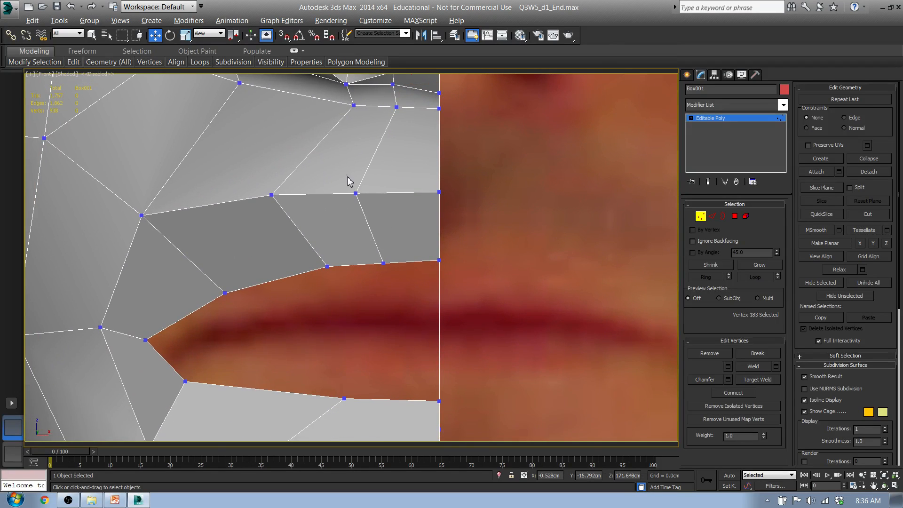
{"action": "left_click", "coordinate": [328, 266]}
{"action": "left_click_drag", "start_coordinate": [347, 256], "coordinate": [301, 262]}
{"action": "left_click", "coordinate": [225, 293]}
{"action": "left_click_drag", "start_coordinate": [225, 292], "coordinate": [209, 297]}
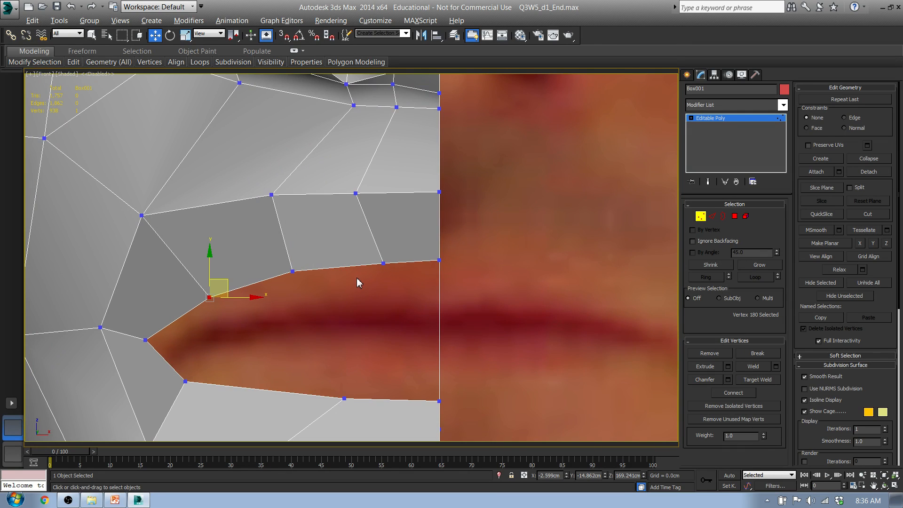
- Refine the two outer upper lip border vertices to about X -1.56, Z 169.41 cm and X -2.55, Z 169.23 cm
{"action": "left_click", "coordinate": [292, 271]}
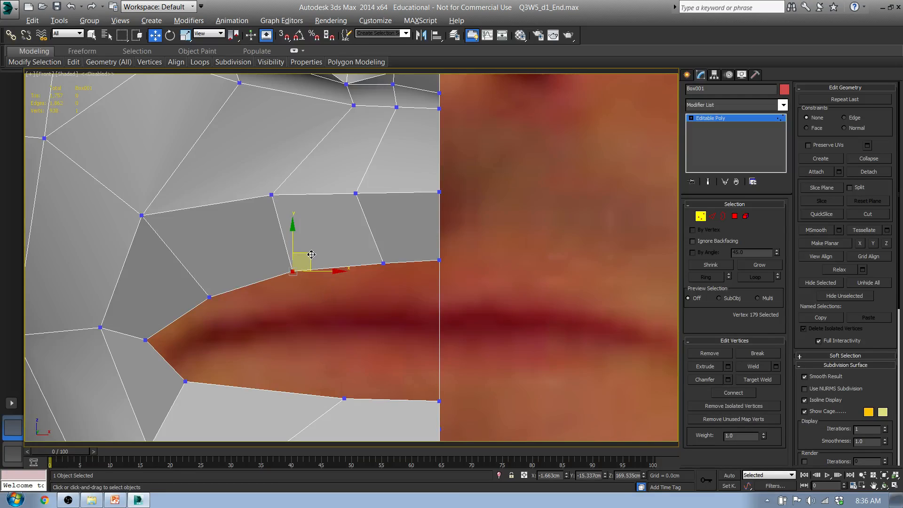
{"action": "left_click_drag", "start_coordinate": [312, 254], "coordinate": [320, 266]}
{"action": "left_click", "coordinate": [209, 297]}
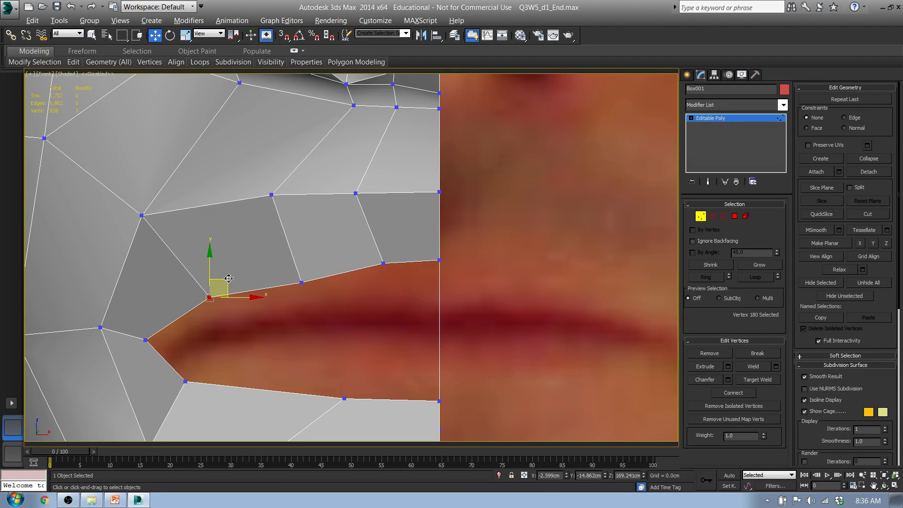
{"action": "left_click_drag", "start_coordinate": [228, 279], "coordinate": [233, 280]}
- Lower the upper lip's centre-line vertex to about Z 169.53 cm and shift the two vertices beside the centre line about 0.15 cm inward
{"action": "left_click_drag", "start_coordinate": [460, 285], "coordinate": [460, 285]}
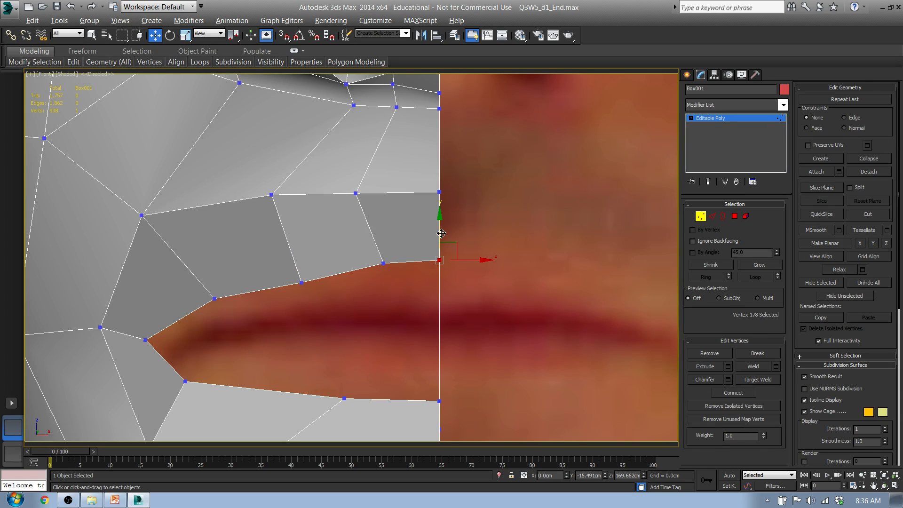
{"action": "mouse_move", "coordinate": [428, 249]}
{"action": "left_mouse_down"}
{"action": "mouse_move", "coordinate": [445, 262]}
{"action": "mouse_move", "coordinate": [441, 249]}
{"action": "left_mouse_up"}
{"action": "left_click_drag", "start_coordinate": [346, 256], "coordinate": [393, 283]}
{"action": "left_click_drag", "start_coordinate": [349, 187], "coordinate": [401, 216], "text": "ctrl"}
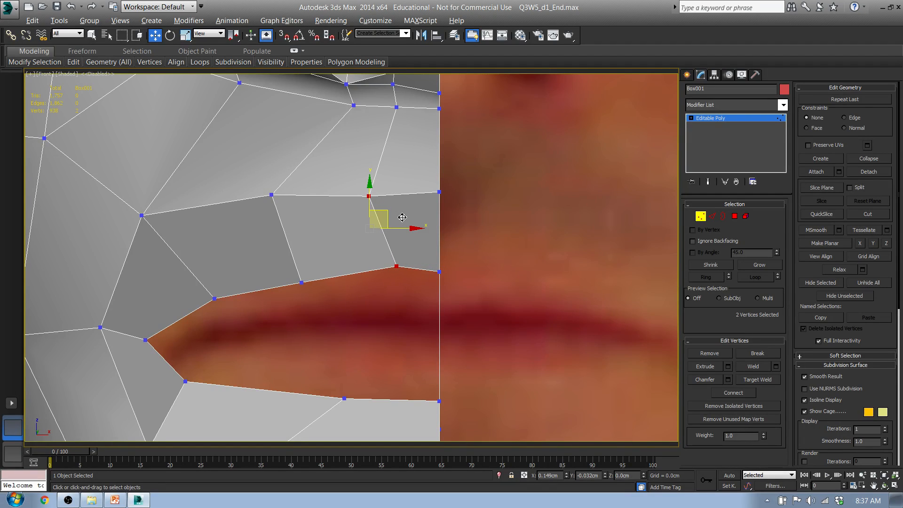
{"action": "left_click", "coordinate": [372, 196]}
- Lower the centre-line vertex between the nose and the upper lip to about Z 170.28 cm
{"action": "scroll", "coordinate": [354, 244], "scroll_direction": "down", "scroll_amount": 3}
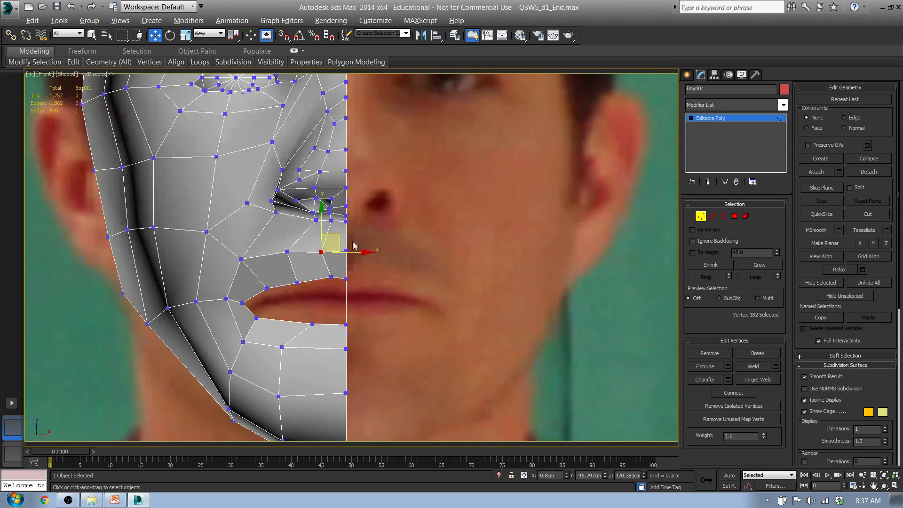
{"action": "left_click", "coordinate": [347, 251]}
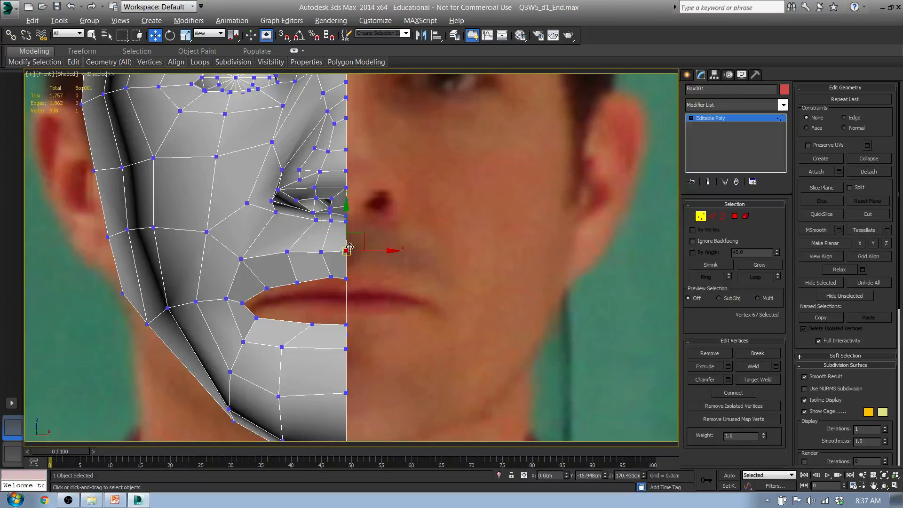
{"action": "left_click_drag", "start_coordinate": [349, 227], "coordinate": [349, 232]}
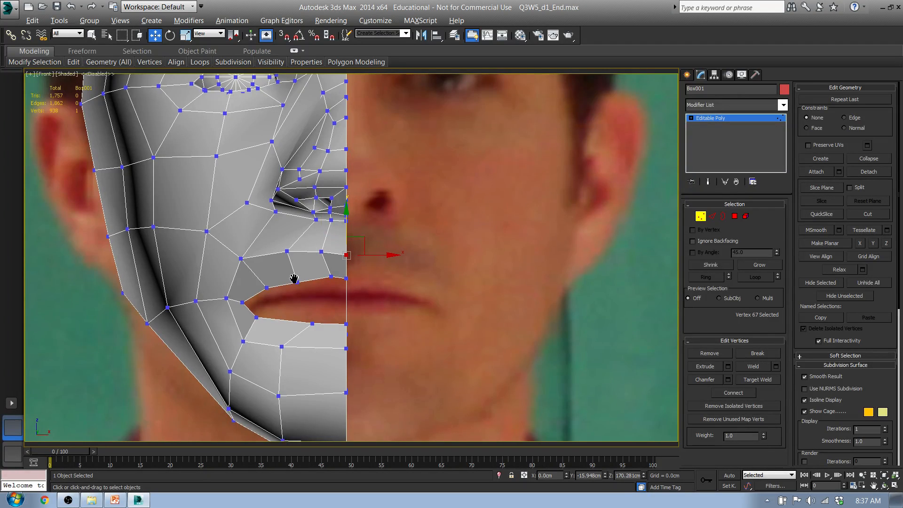
- In the side view, raise the row of three vertices between nose and upper lip along the profile, centred at about Y -15.74, Z 170.61 cm
{"action": "middle_click_drag", "start_coordinate": [293, 276], "coordinate": [300, 286]}
{"action": "middle_click_drag", "start_coordinate": [390, 264], "coordinate": [362, 294], "text": "alt"}
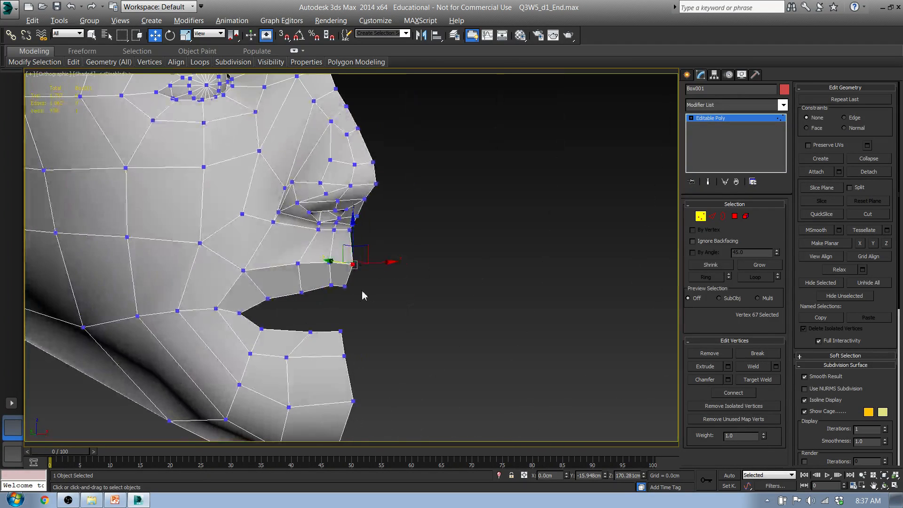
{"action": "left_click", "coordinate": [345, 286]}
{"action": "left_click", "coordinate": [356, 265]}
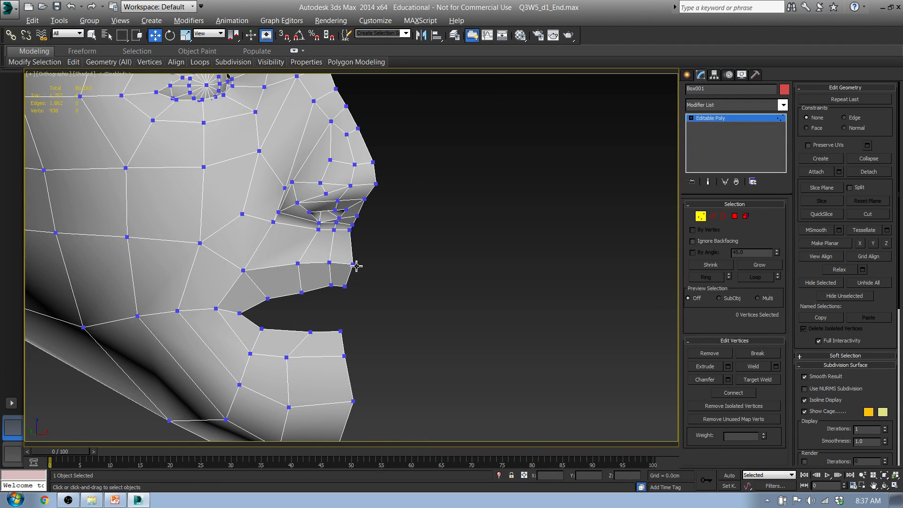
{"action": "left_click", "coordinate": [355, 265]}
{"action": "key", "text": "l"}
{"action": "middle_click_drag", "start_coordinate": [405, 280], "coordinate": [374, 234]}
{"action": "scroll", "coordinate": [347, 241], "scroll_direction": "up", "scroll_amount": 5}
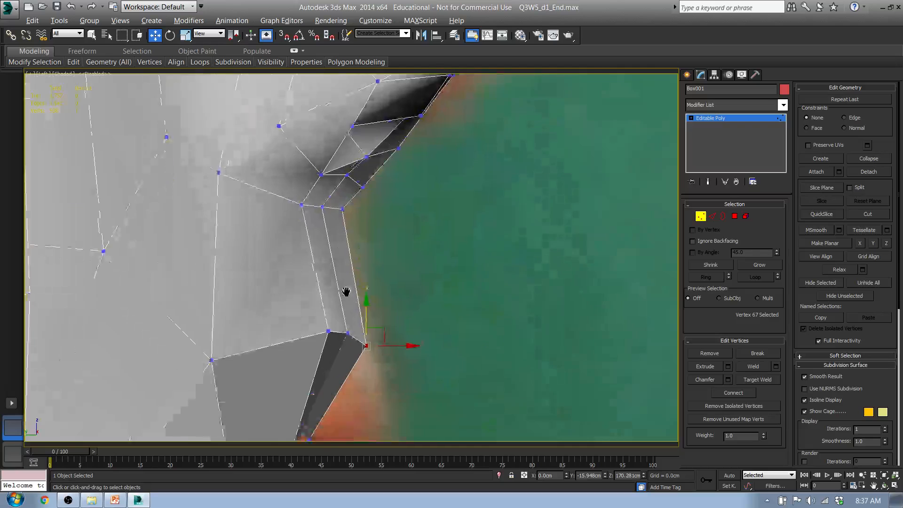
{"action": "left_click", "coordinate": [310, 221]}
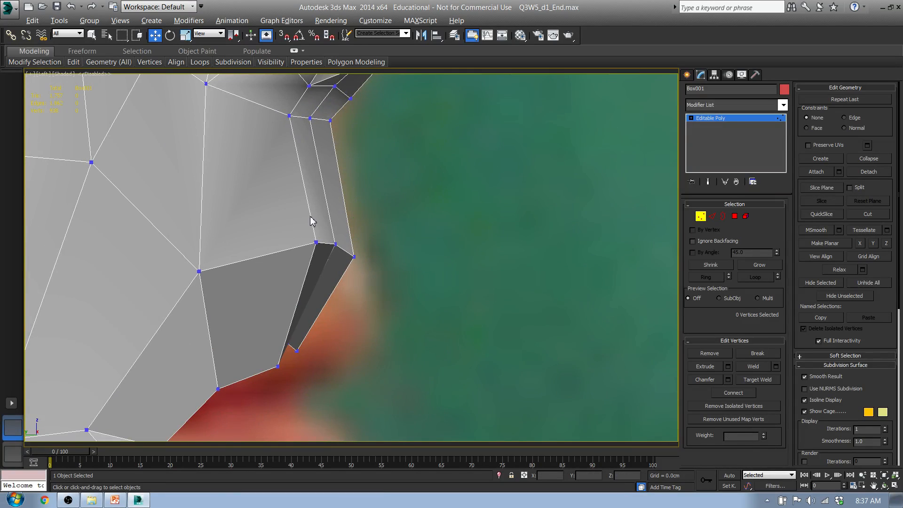
{"action": "left_click_drag", "start_coordinate": [362, 271], "coordinate": [361, 264]}
{"action": "left_click_drag", "start_coordinate": [353, 231], "coordinate": [346, 199]}
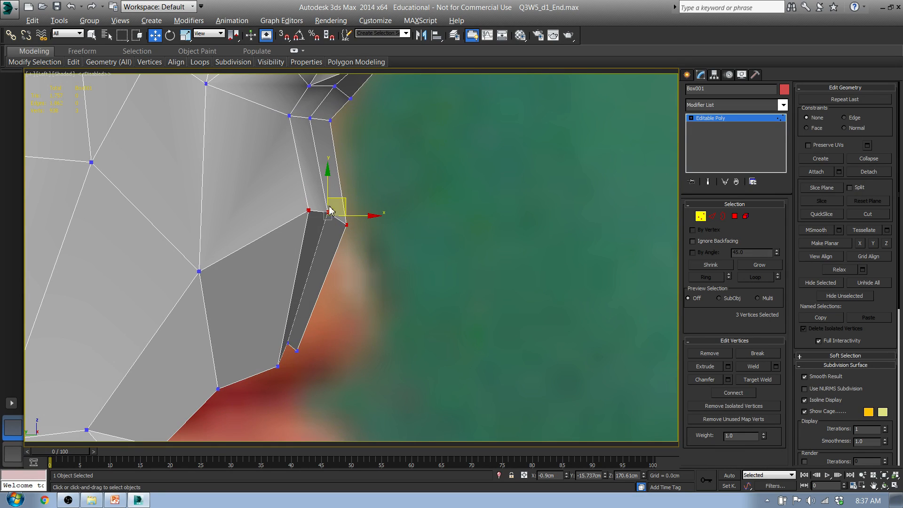
- Move the upper lip's centre-line vertex to about Y -15.98, Z 169.97 cm and its neighbouring border vertex to about Y -15.75, Z 170.02 cm
{"action": "left_click", "coordinate": [296, 350]}
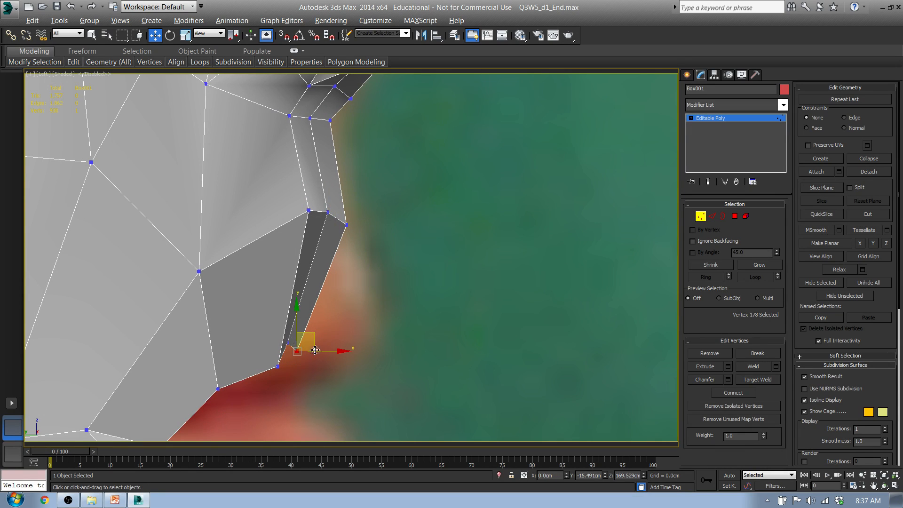
{"action": "left_click_drag", "start_coordinate": [312, 335], "coordinate": [379, 296]}
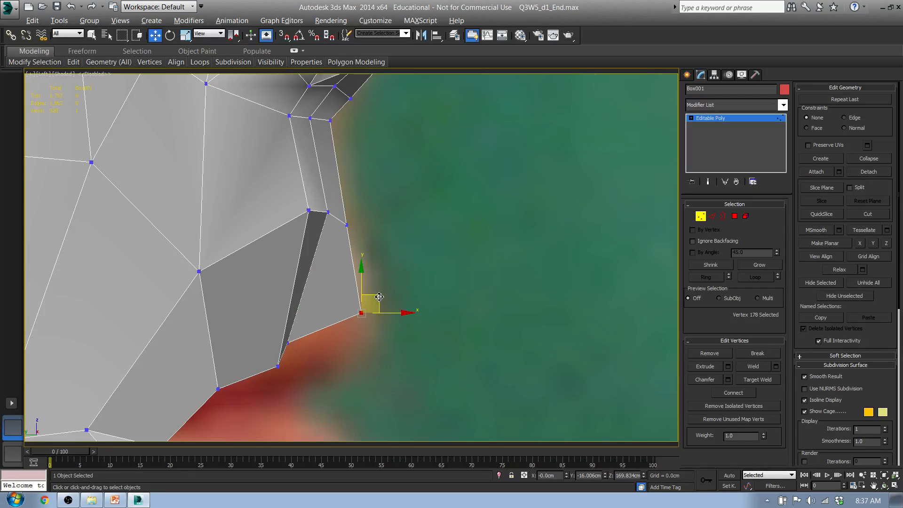
{"action": "left_click", "coordinate": [288, 343]}
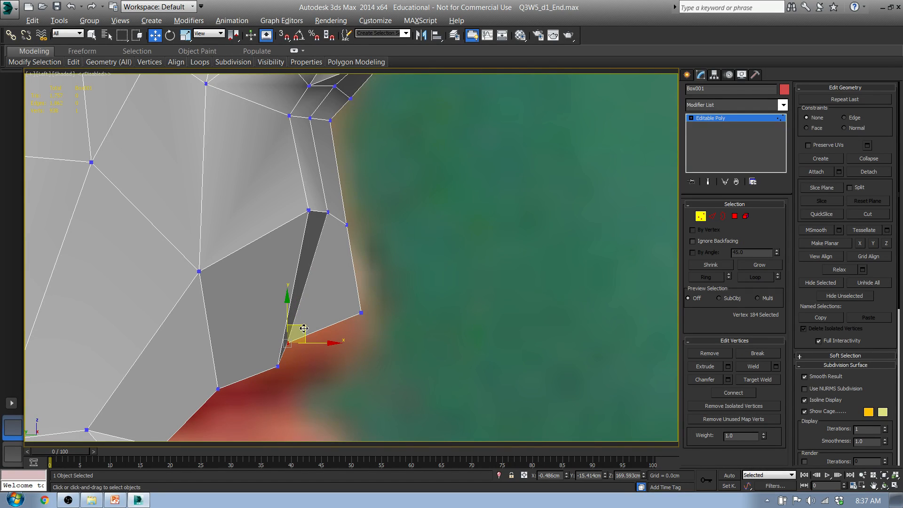
{"action": "left_click_drag", "start_coordinate": [304, 328], "coordinate": [343, 276]}
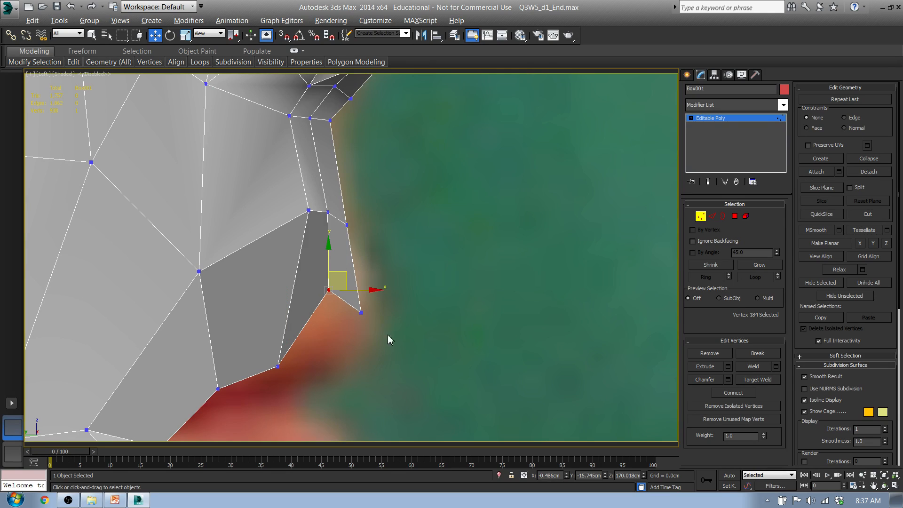
{"action": "left_click", "coordinate": [367, 295]}
{"action": "left_click_drag", "start_coordinate": [367, 315], "coordinate": [372, 281]}
- In the front view, lower the two innermost upper lip border vertices, placing the centre-line one at about Z 169.59 cm
{"action": "key", "text": "f"}
{"action": "middle_click_drag", "start_coordinate": [352, 338], "coordinate": [310, 295]}
{"action": "scroll", "coordinate": [356, 245], "scroll_direction": "up", "scroll_amount": 3}
{"action": "middle_click_drag", "start_coordinate": [352, 275], "coordinate": [358, 252]}
{"action": "scroll", "coordinate": [357, 251], "scroll_direction": "down", "scroll_amount": 4}
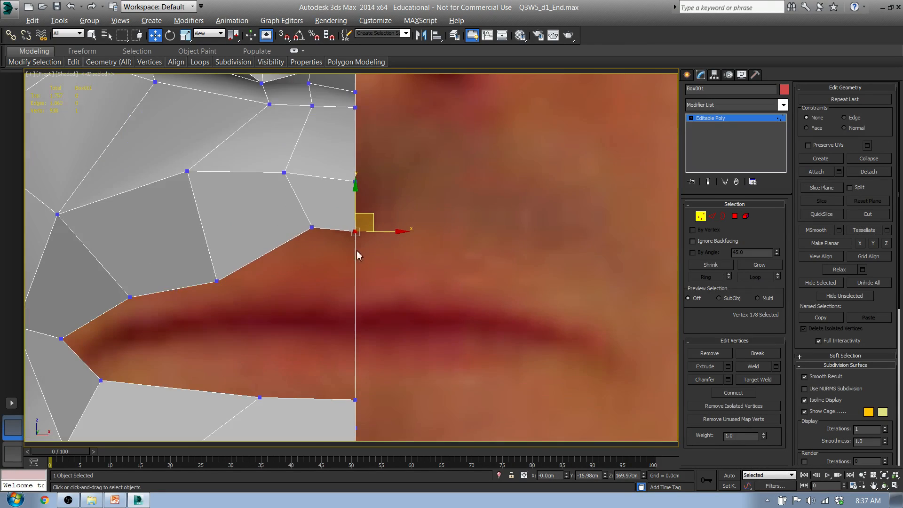
{"action": "left_click_drag", "start_coordinate": [369, 249], "coordinate": [369, 248]}
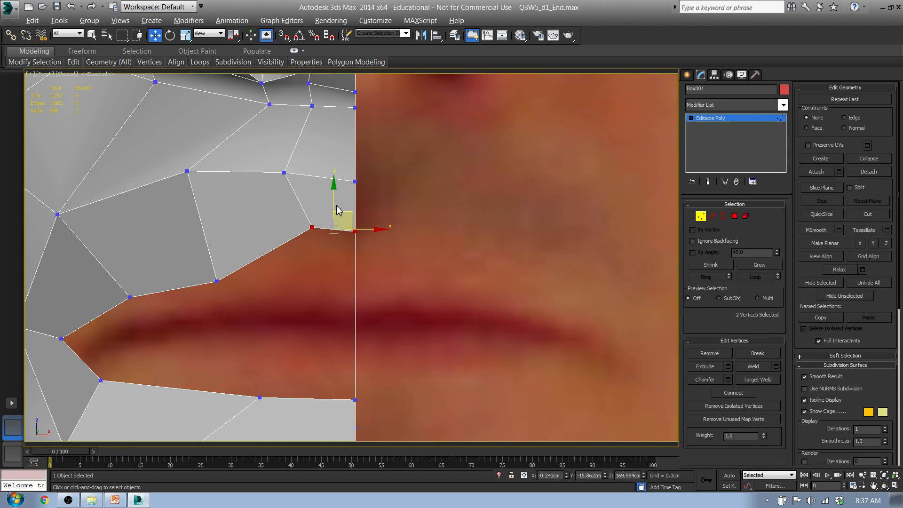
{"action": "left_click_drag", "start_coordinate": [341, 209], "coordinate": [334, 229]}
{"action": "left_click", "coordinate": [355, 257]}
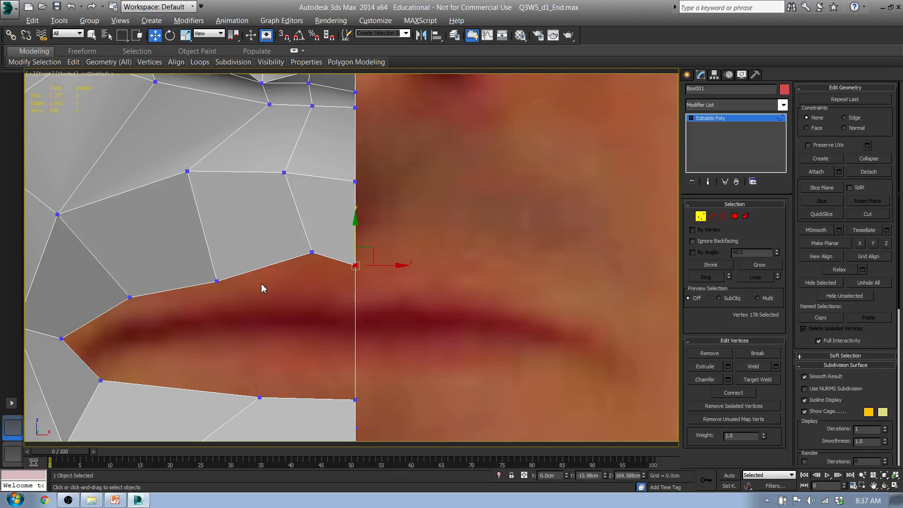
- Lower the two innermost upper lip border vertices together by about 0.17 cm to meet the lip in the photo
{"action": "middle_click_drag", "start_coordinate": [262, 288], "coordinate": [379, 258]}
{"action": "left_click", "coordinate": [356, 251]}
{"action": "left_click_drag", "start_coordinate": [444, 218], "coordinate": [501, 247]}
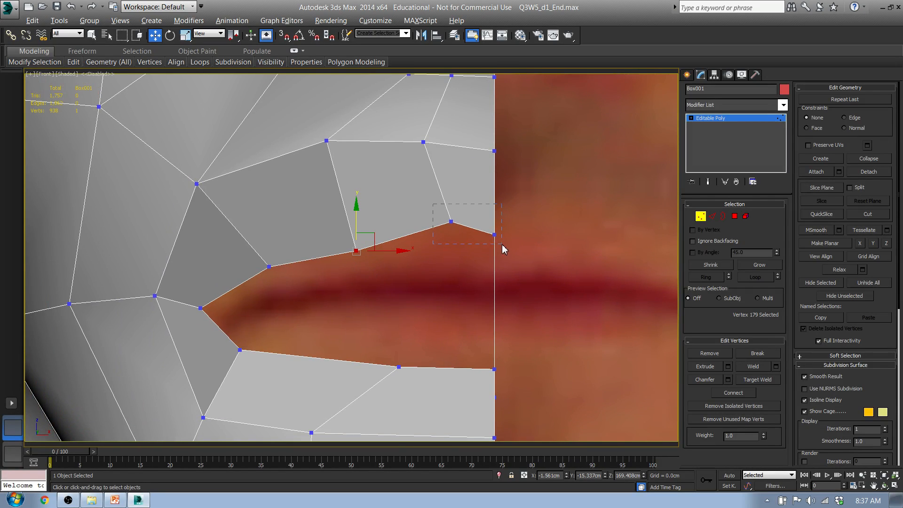
{"action": "left_click_drag", "start_coordinate": [476, 192], "coordinate": [477, 207]}
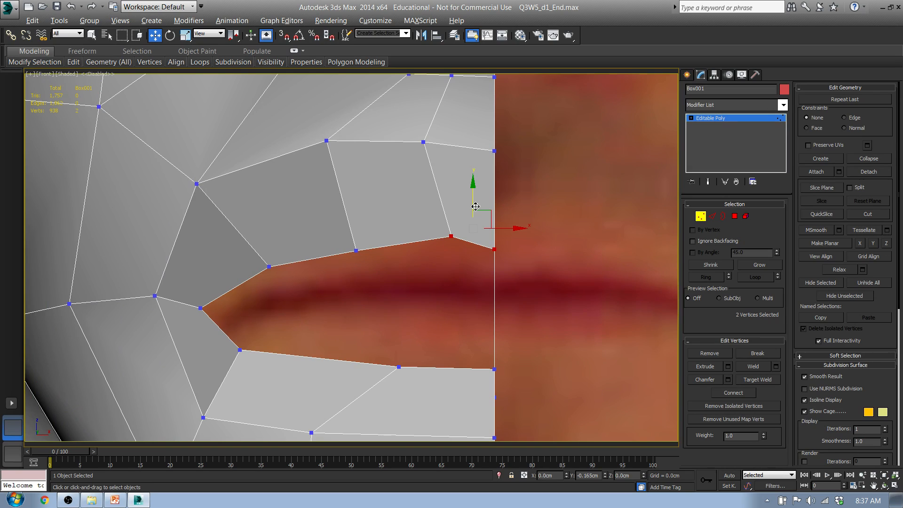
- Move the mouth-corner vertex about 0.02 cm outward and 0.05 cm down
{"action": "left_click", "coordinate": [355, 252]}
{"action": "left_click", "coordinate": [268, 265]}
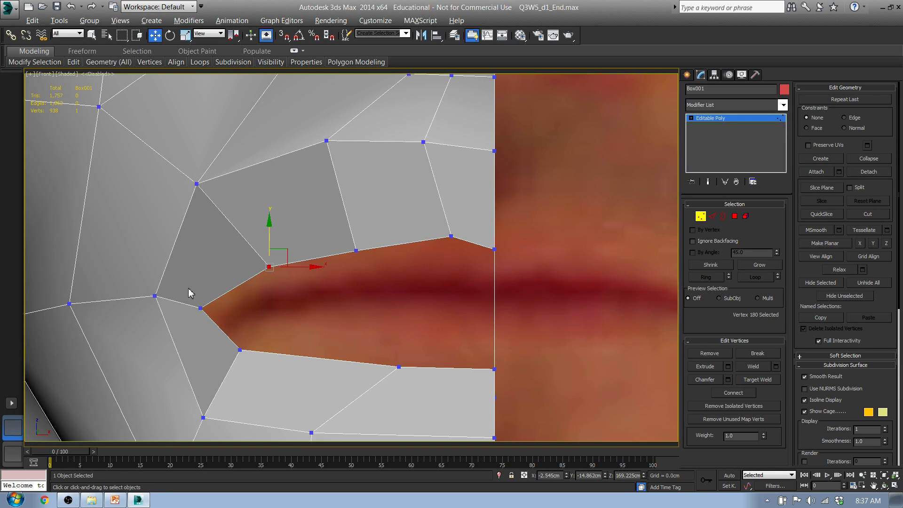
{"action": "left_click", "coordinate": [201, 308]}
{"action": "left_click_drag", "start_coordinate": [219, 294], "coordinate": [217, 297]}
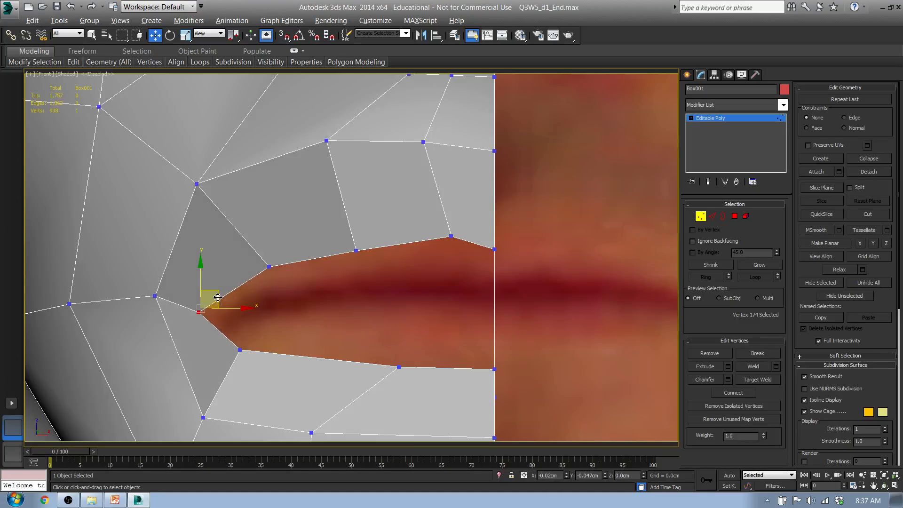
- Lower the two vertices outside the mouth corner to align with it, placing the outer one at about Z 168.75 cm
{"action": "left_click", "coordinate": [155, 296]}
{"action": "middle_click_drag", "start_coordinate": [178, 309], "coordinate": [270, 302]}
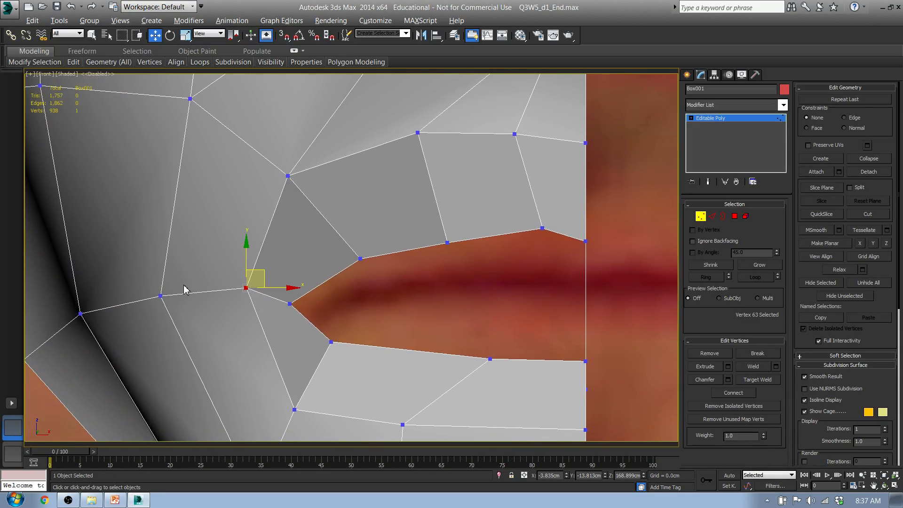
{"action": "left_click", "coordinate": [161, 296], "text": "ctrl"}
{"action": "left_click_drag", "start_coordinate": [219, 277], "coordinate": [213, 289]}
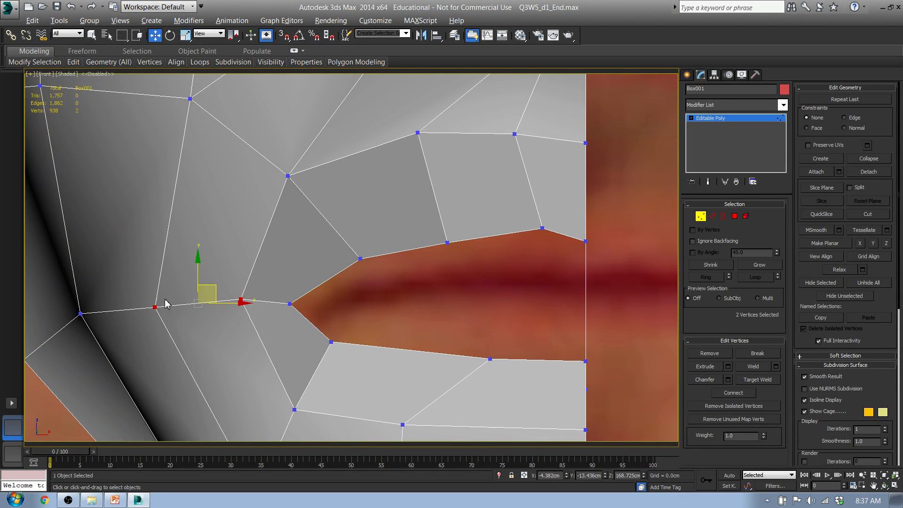
{"action": "left_click_drag", "start_coordinate": [146, 302], "coordinate": [165, 281]}
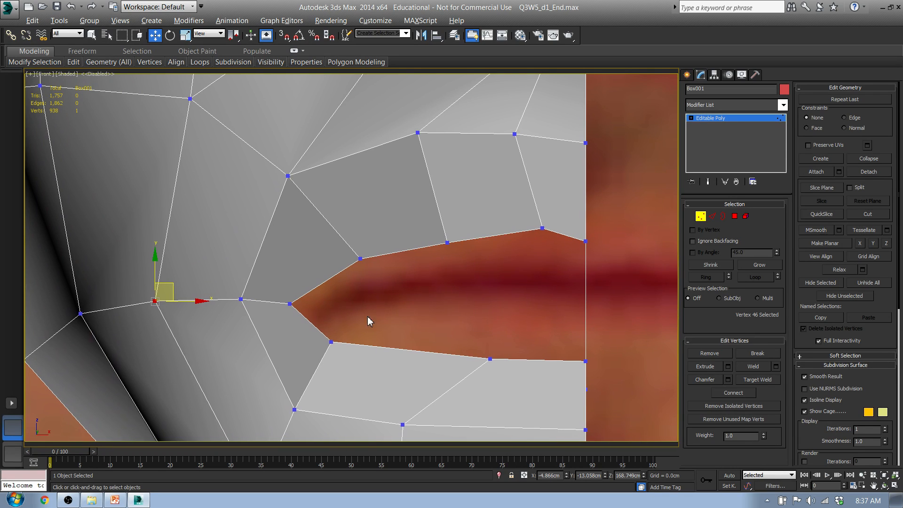
- Move the lower lip's middle border vertex outward along the lip edge and raise the centre-line border vertex to about Z 168.18 cm
{"action": "middle_click_drag", "start_coordinate": [463, 354], "coordinate": [350, 316]}
{"action": "left_click", "coordinate": [376, 325]}
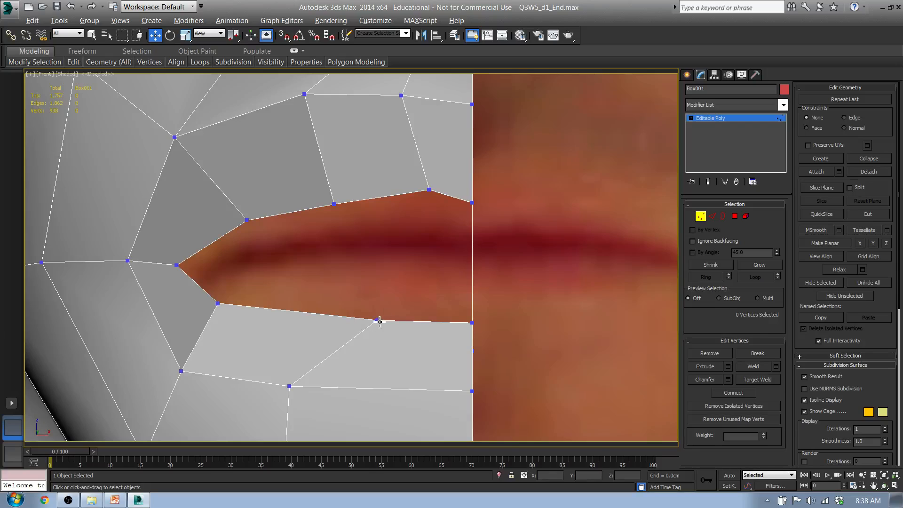
{"action": "left_click", "coordinate": [380, 321]}
{"action": "left_click_drag", "start_coordinate": [379, 321], "coordinate": [338, 303]}
{"action": "left_click", "coordinate": [475, 324]}
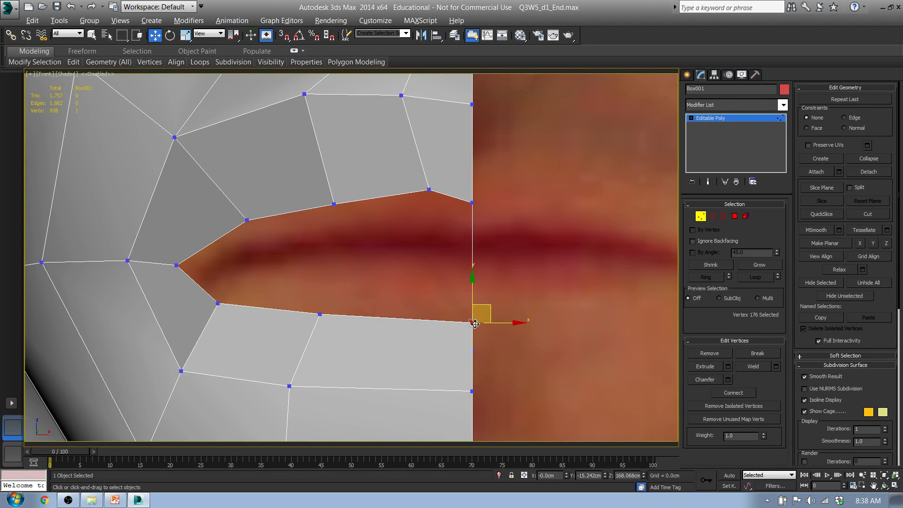
{"action": "left_click_drag", "start_coordinate": [474, 324], "coordinate": [476, 296]}
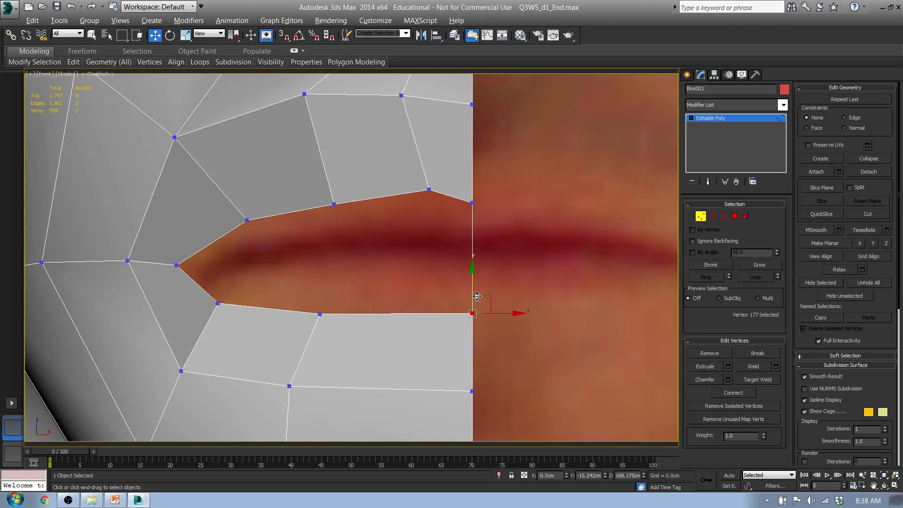
- Extrude the mouth opening's border edges inward by scaling a copy to form a new ring of lip polygons
{"action": "left_click", "coordinate": [712, 216]}
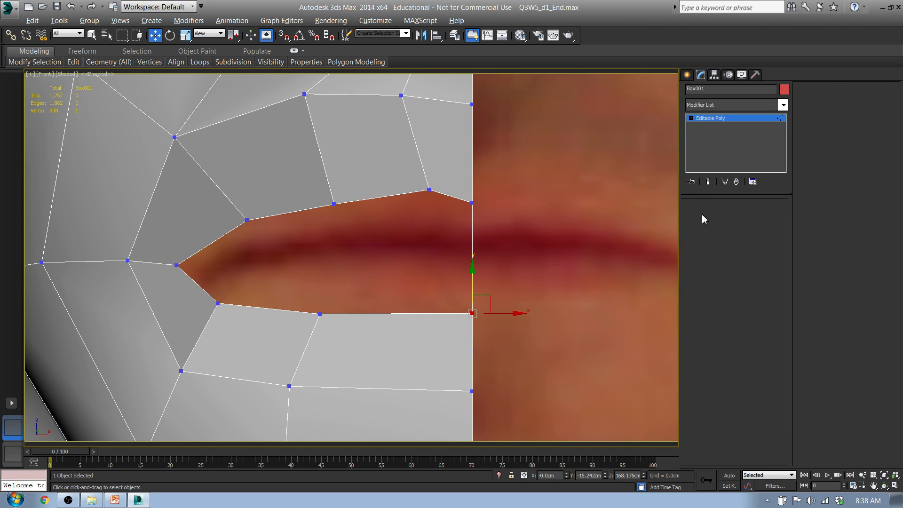
{"action": "double_click", "coordinate": [452, 199]}
{"action": "key", "text": "r"}
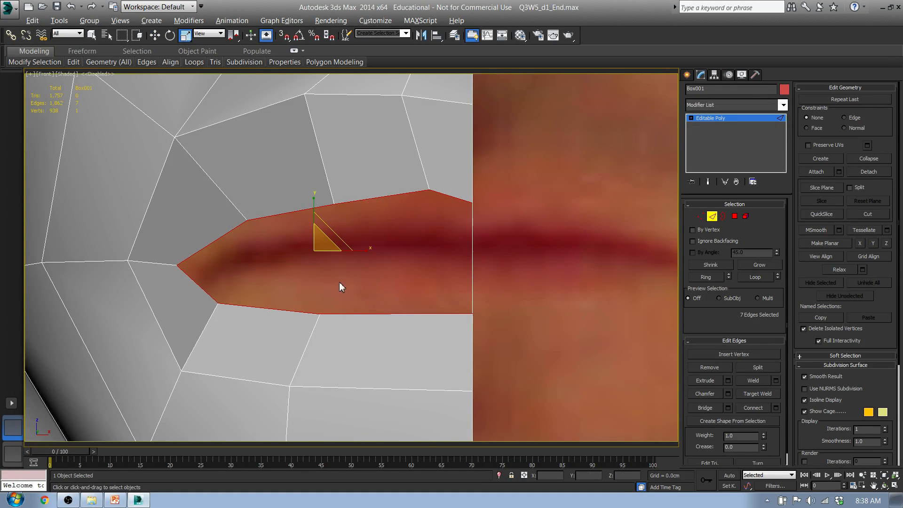
{"action": "left_click_drag", "start_coordinate": [321, 239], "coordinate": [303, 277], "text": "shift"}
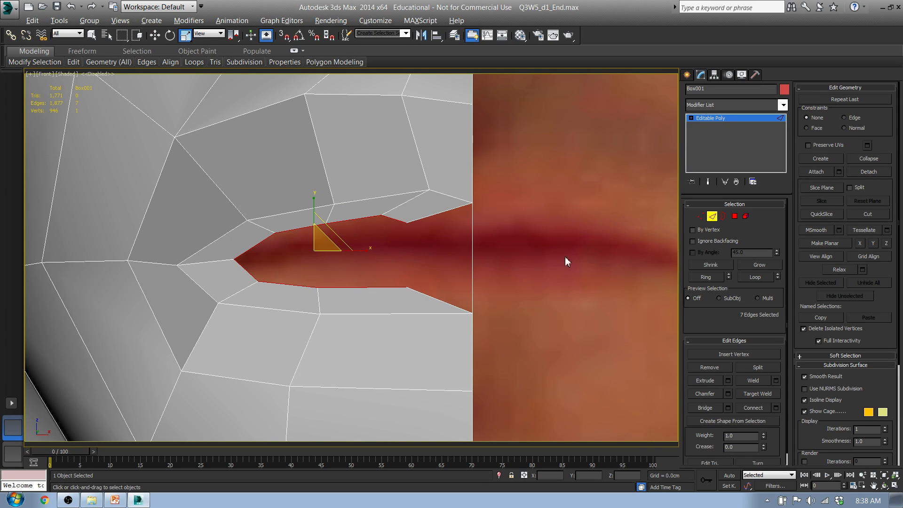
- Place the new inner ring's upper and lower end vertices on the centre line at X 0
{"action": "middle_click_drag", "start_coordinate": [474, 266], "coordinate": [379, 272]}
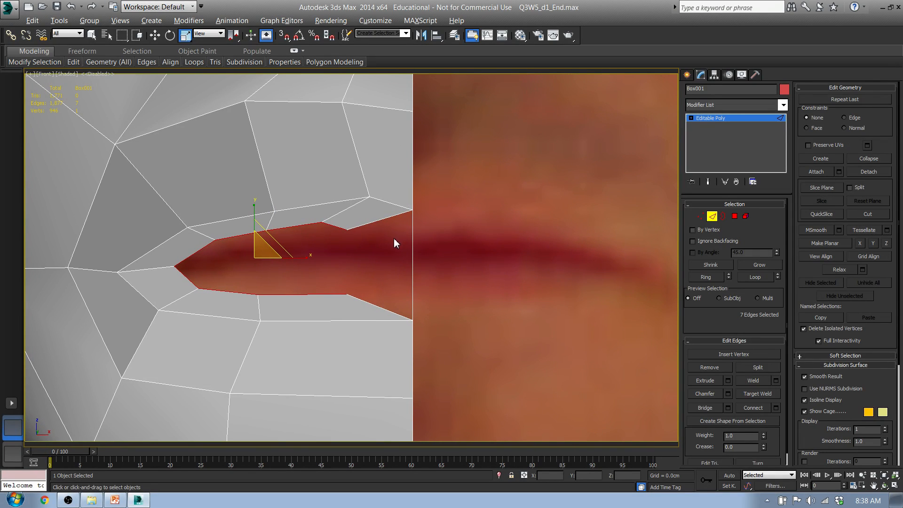
{"action": "left_click", "coordinate": [700, 216]}
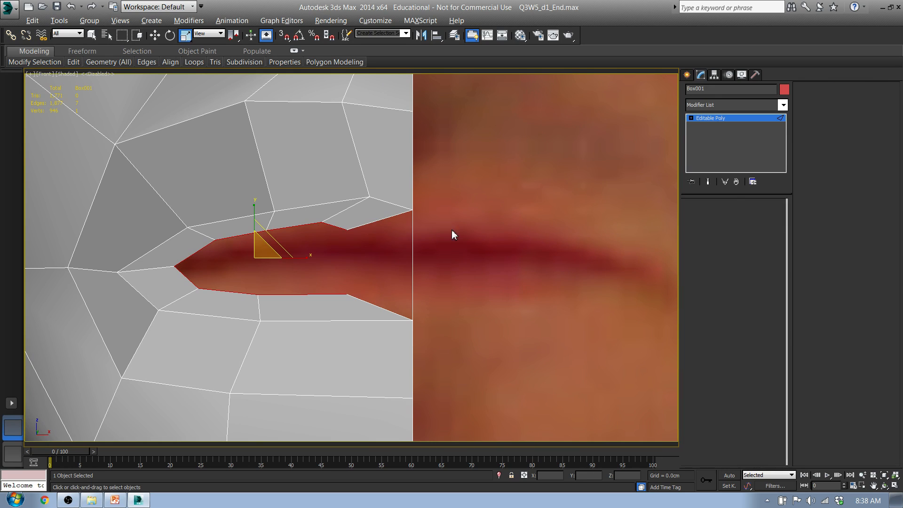
{"action": "left_click", "coordinate": [346, 230]}
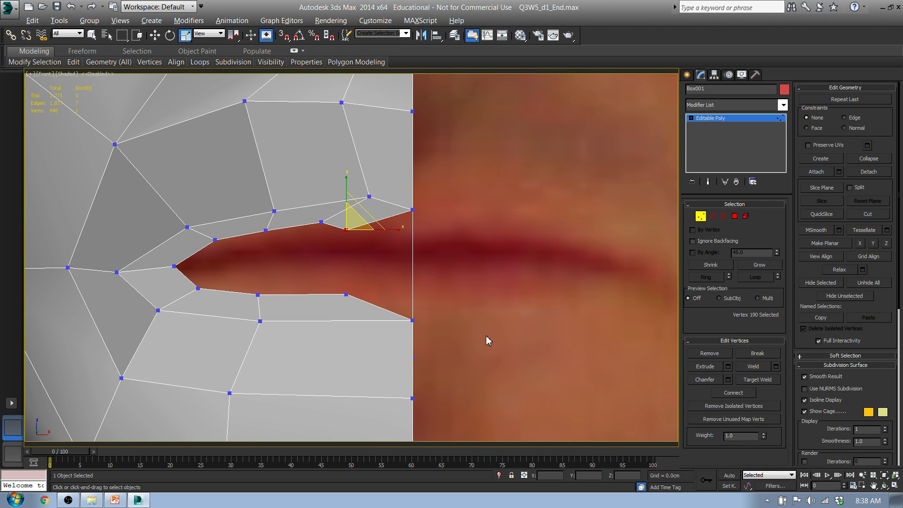
{"action": "key", "text": "w"}
{"action": "right_click", "coordinate": [566, 475]}
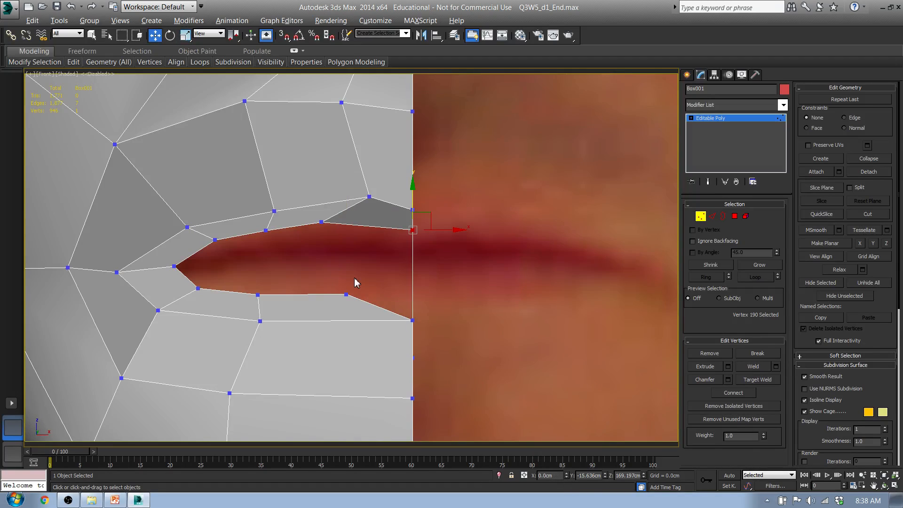
{"action": "left_click", "coordinate": [366, 305]}
{"action": "left_click", "coordinate": [346, 295]}
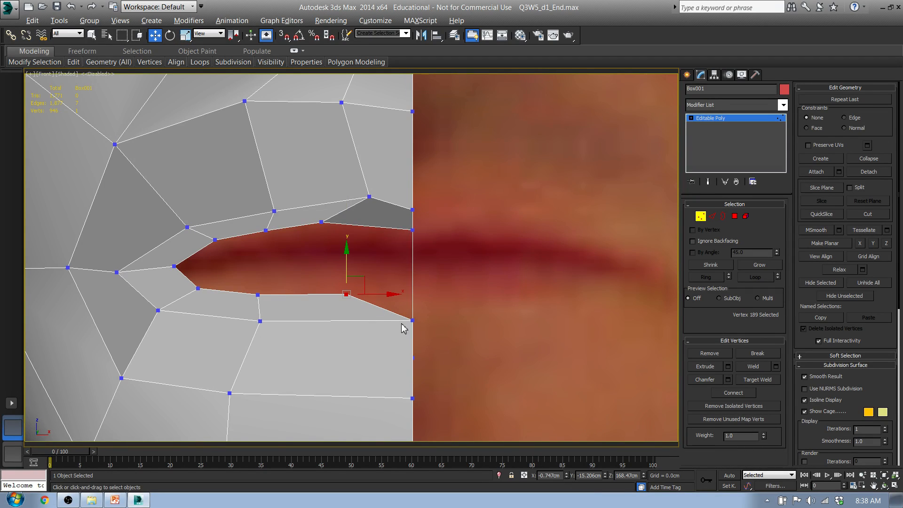
{"action": "right_click", "coordinate": [567, 475]}
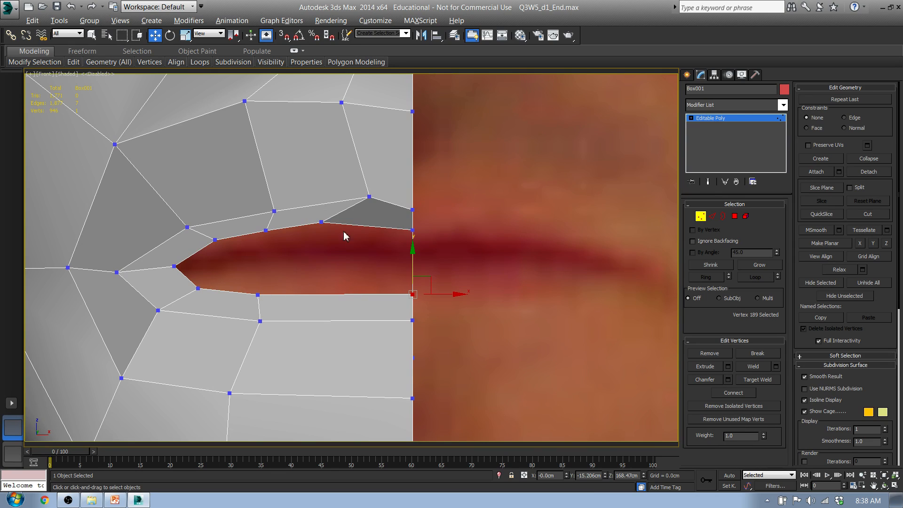
- Move the upper inner ring's two innermost vertices down to the lip parting line, placing the centre-line one at about Z 169.01 cm
{"action": "left_click", "coordinate": [321, 221]}
{"action": "left_click_drag", "start_coordinate": [342, 205], "coordinate": [414, 223]}
{"action": "left_click", "coordinate": [416, 233]}
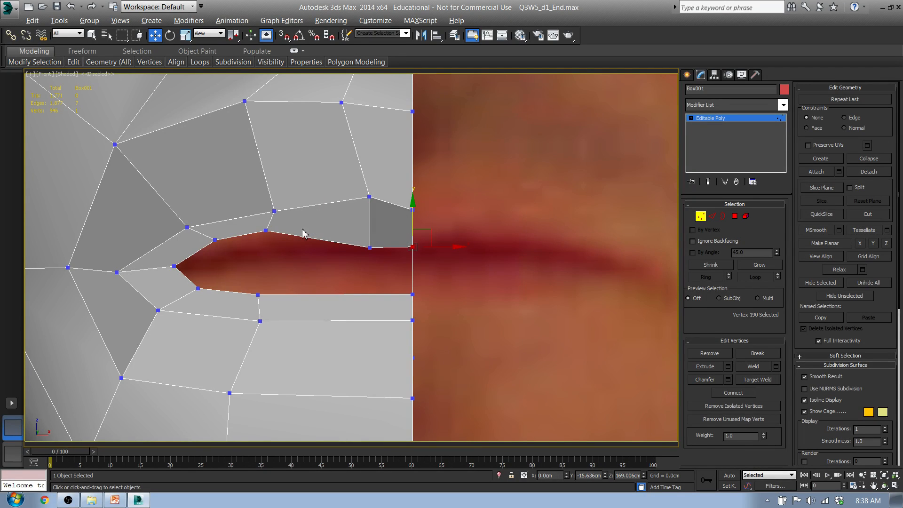
- Lower the upper inner ring's outer vertices to the lip parting line and move its corner vertex to about X -2.92, Z 168.65 cm
{"action": "left_click", "coordinate": [269, 235]}
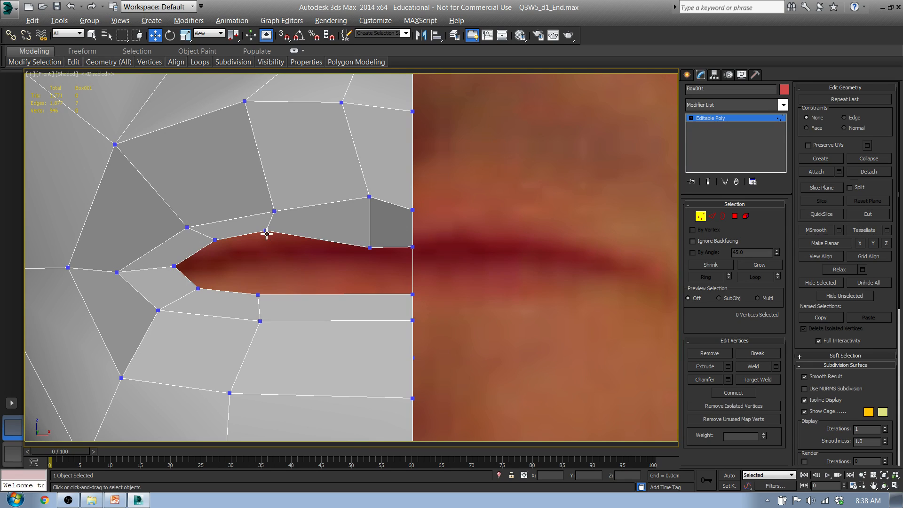
{"action": "left_click", "coordinate": [266, 232]}
{"action": "left_click_drag", "start_coordinate": [267, 206], "coordinate": [174, 264]}
{"action": "left_click", "coordinate": [216, 241]}
{"action": "left_click", "coordinate": [175, 266]}
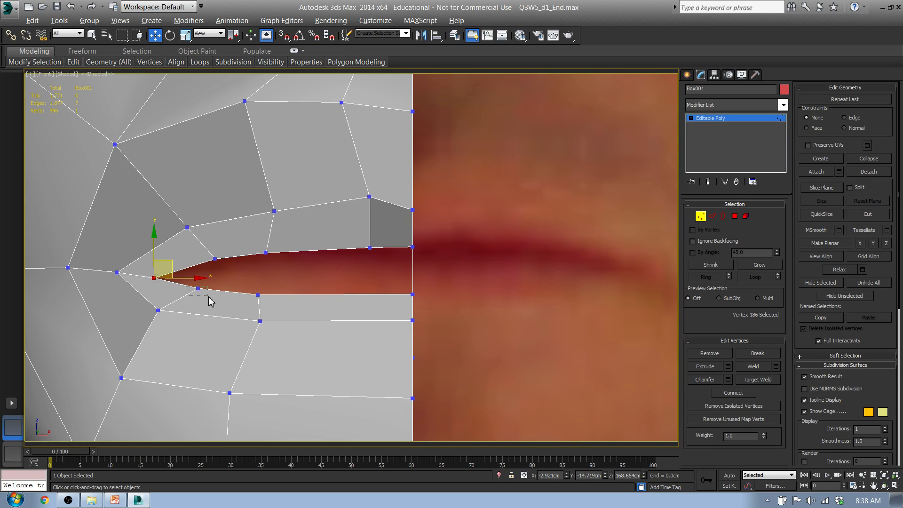
- Raise the lower inner ring vertices to just below the upper ones, placing the centre-line one at about Z 168.85 cm
{"action": "left_click_drag", "start_coordinate": [208, 297], "coordinate": [228, 263]}
{"action": "left_click_drag", "start_coordinate": [233, 260], "coordinate": [237, 259]}
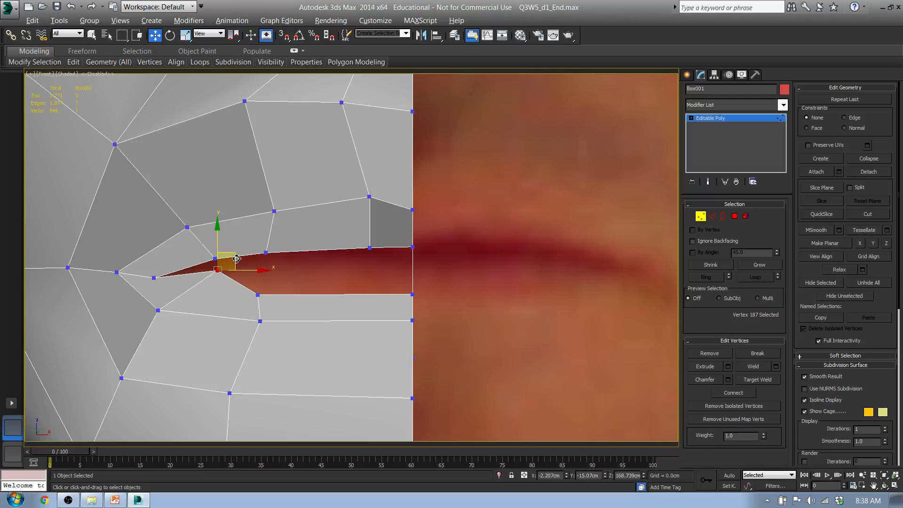
{"action": "left_click", "coordinate": [257, 294]}
{"action": "left_click_drag", "start_coordinate": [275, 281], "coordinate": [282, 246]}
{"action": "left_click", "coordinate": [218, 271]}
{"action": "left_click_drag", "start_coordinate": [219, 247], "coordinate": [218, 244]}
{"action": "left_click", "coordinate": [414, 295]}
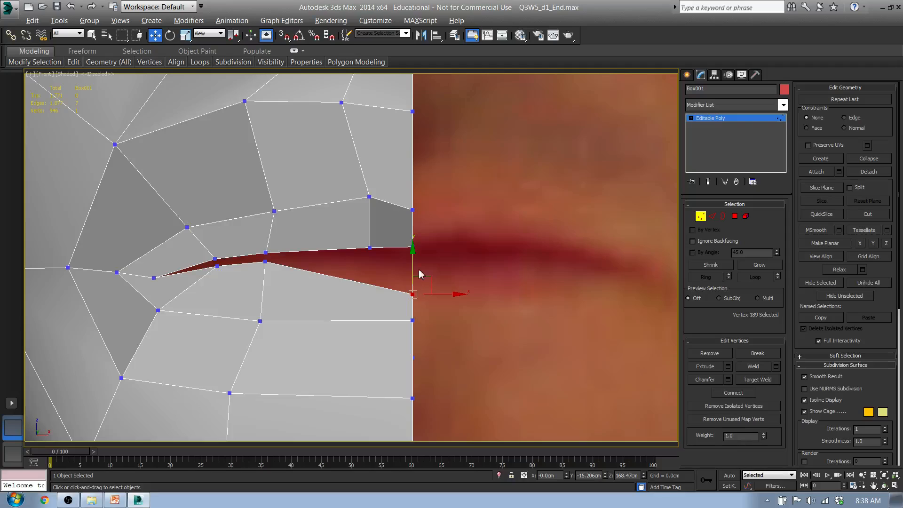
{"action": "left_click_drag", "start_coordinate": [415, 270], "coordinate": [414, 235]}
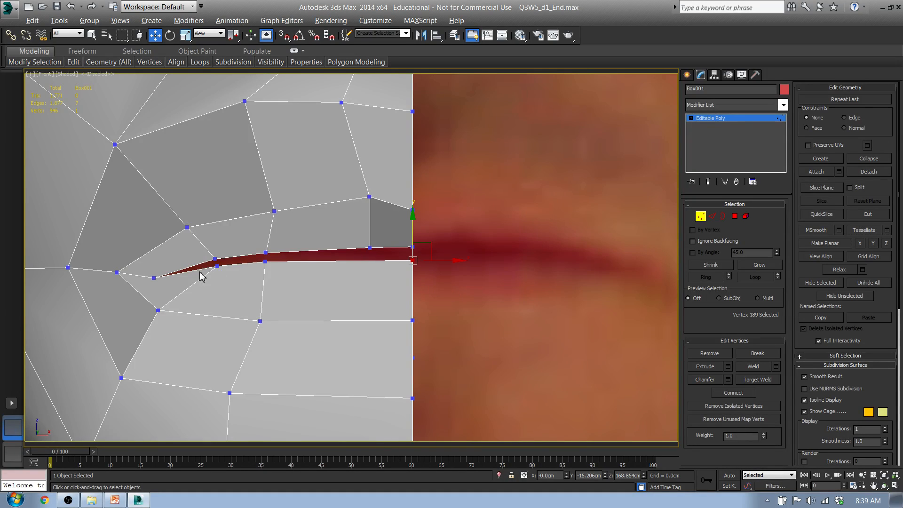
- Relax the two cheek-side vertices next to the mouth corner
{"action": "middle_click_drag", "start_coordinate": [189, 286], "coordinate": [440, 271]}
{"action": "left_click", "coordinate": [319, 254]}
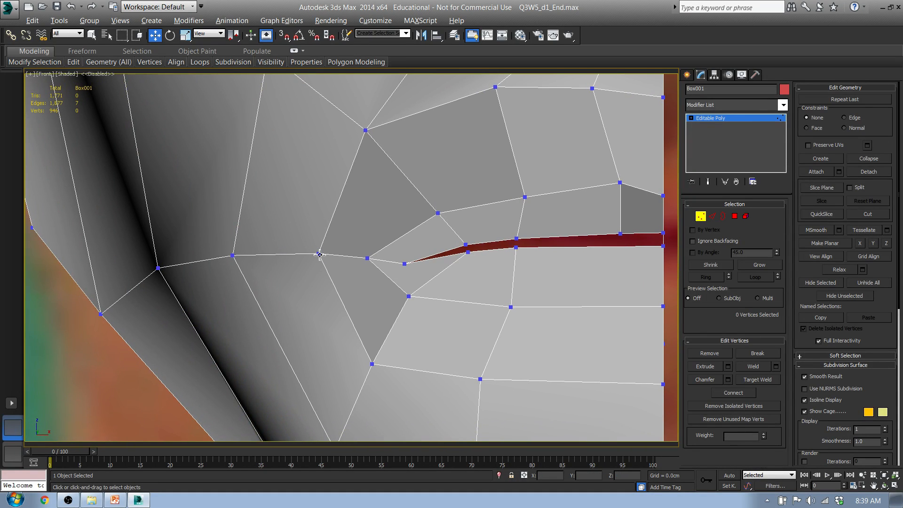
{"action": "left_click", "coordinate": [368, 257], "text": "ctrl"}
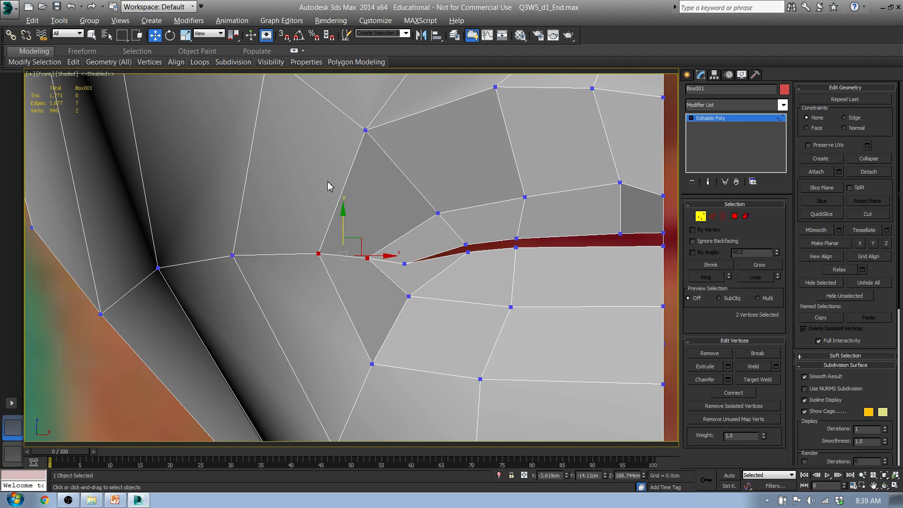
{"action": "left_click", "coordinate": [108, 61]}
{"action": "left_click", "coordinate": [85, 94]}
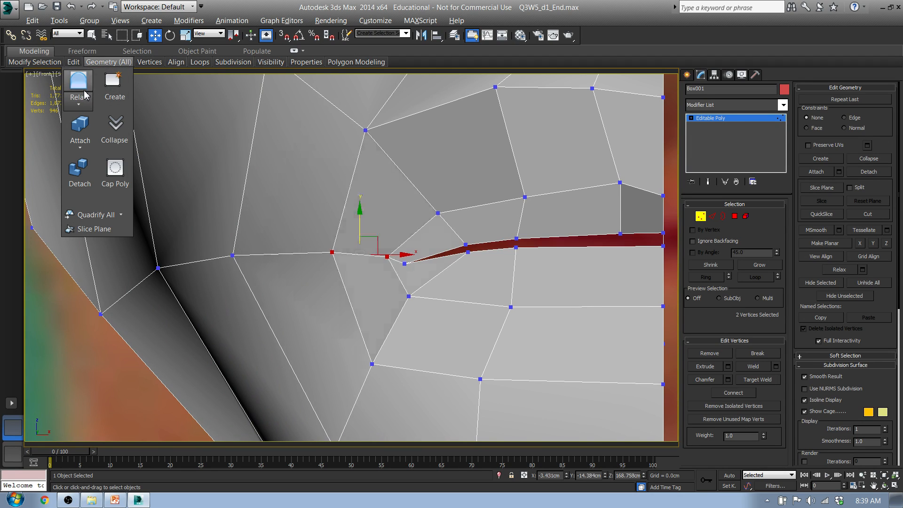
- Shift the two relaxed vertices slightly outward and move the inner mouth-corner vertex forward to about Y -14.85 cm
{"action": "left_click_drag", "start_coordinate": [368, 242], "coordinate": [355, 244]}
{"action": "middle_click_drag", "start_coordinate": [355, 244], "coordinate": [377, 307], "text": "alt"}
{"action": "left_click_drag", "start_coordinate": [346, 242], "coordinate": [348, 245]}
{"action": "left_click", "coordinate": [412, 249]}
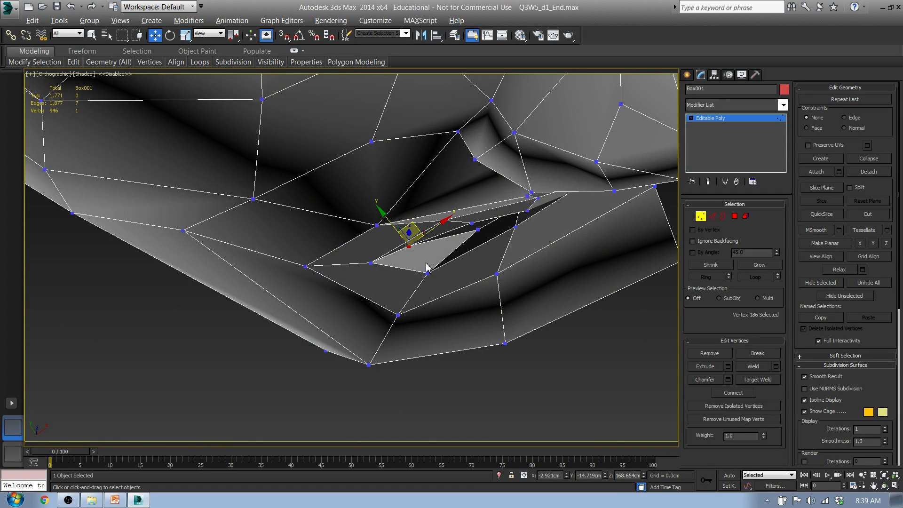
{"action": "left_click_drag", "start_coordinate": [404, 235], "coordinate": [404, 237]}
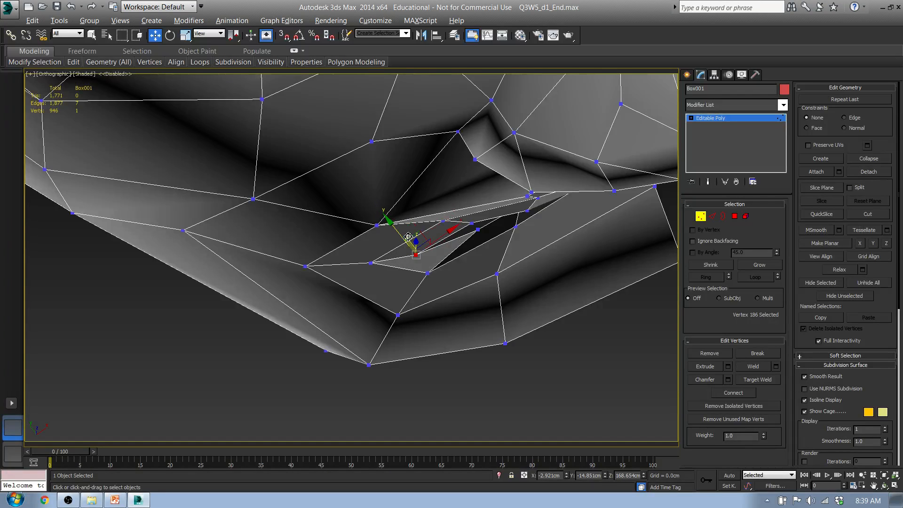
- In the left view, move the lower lip's inner ring vertices forward to the profile photo, keeping the one nearest the corner further back
{"action": "middle_click_drag", "start_coordinate": [405, 237], "coordinate": [530, 205], "text": "alt"}
{"action": "key", "text": "l"}
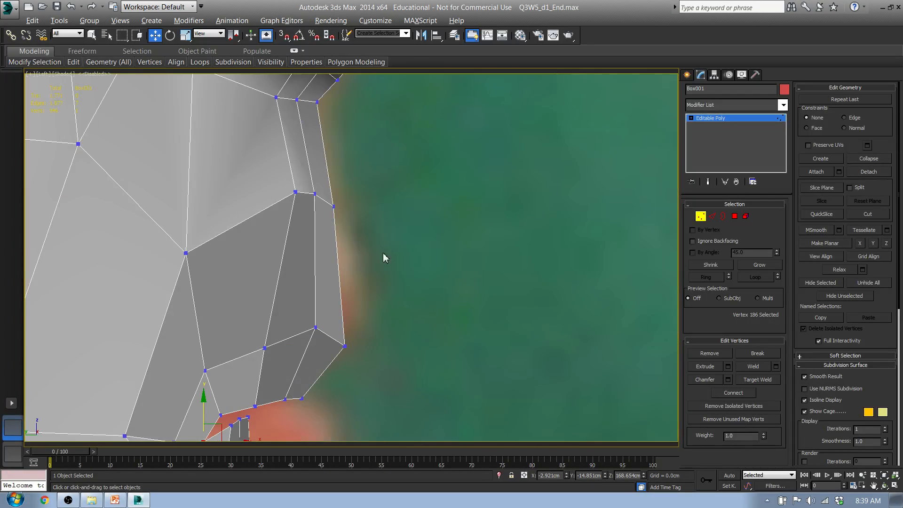
{"action": "scroll", "coordinate": [371, 256], "scroll_direction": "up", "scroll_amount": 3}
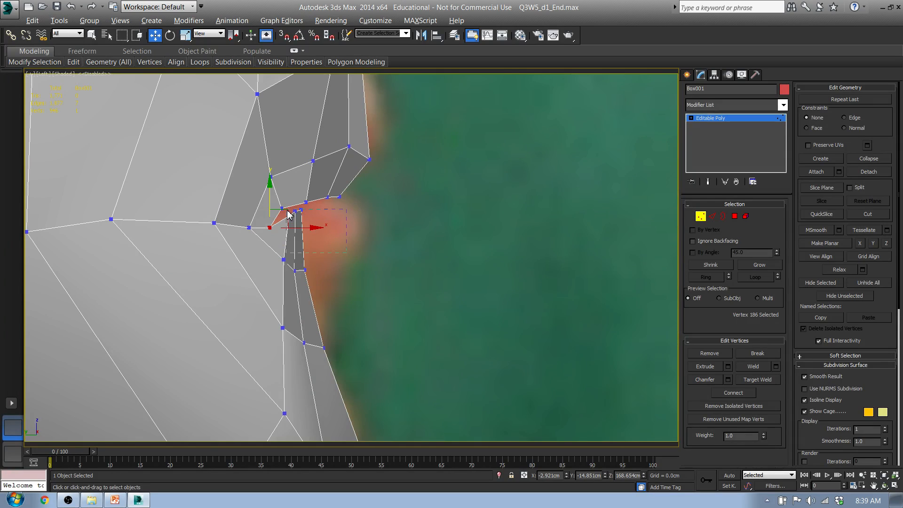
{"action": "left_click_drag", "start_coordinate": [289, 214], "coordinate": [368, 214]}
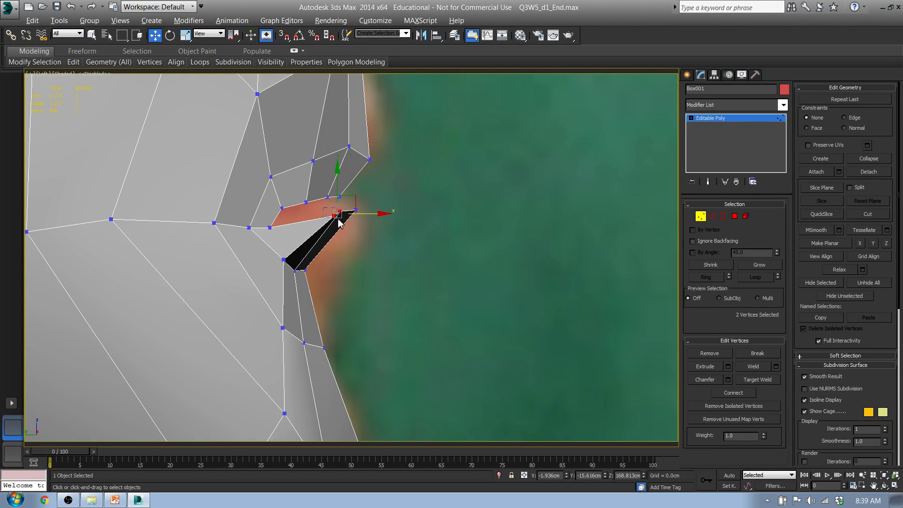
{"action": "left_click", "coordinate": [334, 216]}
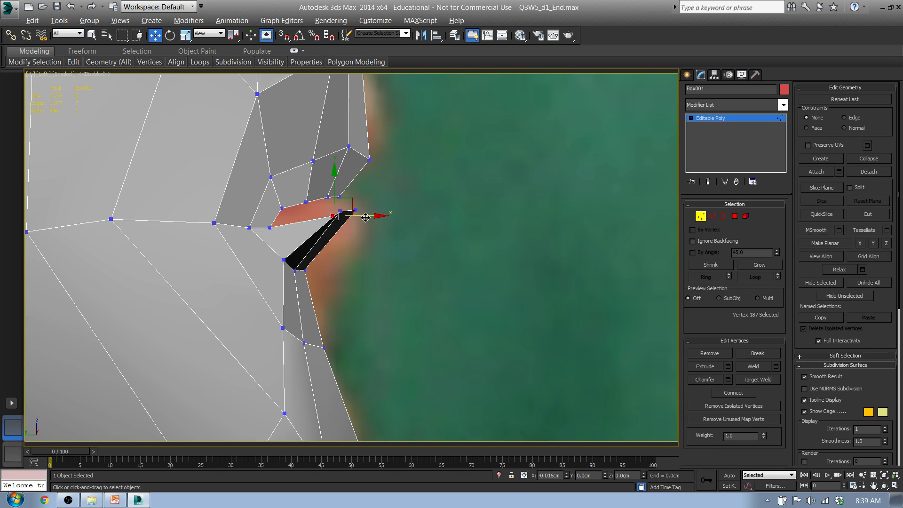
{"action": "left_click_drag", "start_coordinate": [334, 215], "coordinate": [303, 216]}
- Move the lower lip's outer border vertices forward, placing the centre-line one at about Y -15.66 cm and the outermost at about Y -15.16 cm
{"action": "left_click_drag", "start_coordinate": [292, 262], "coordinate": [369, 265]}
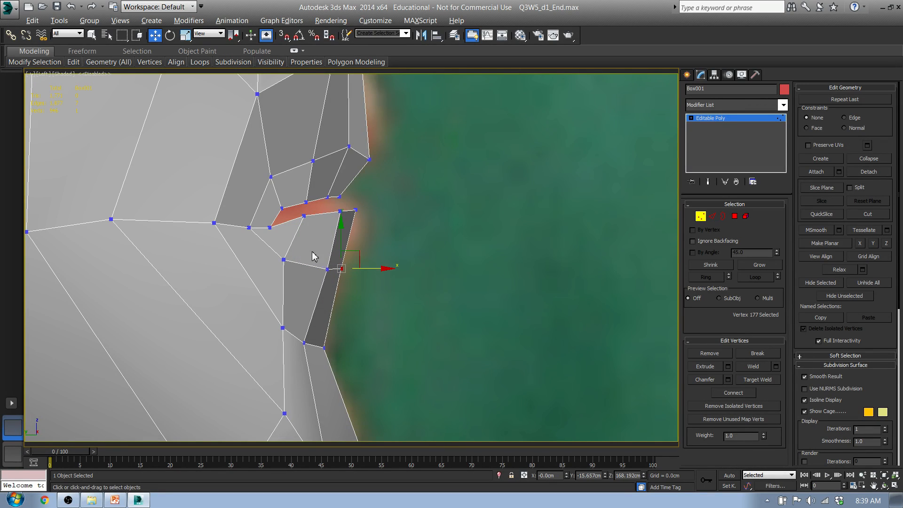
{"action": "left_click", "coordinate": [284, 259]}
{"action": "left_click_drag", "start_coordinate": [287, 242], "coordinate": [300, 242]}
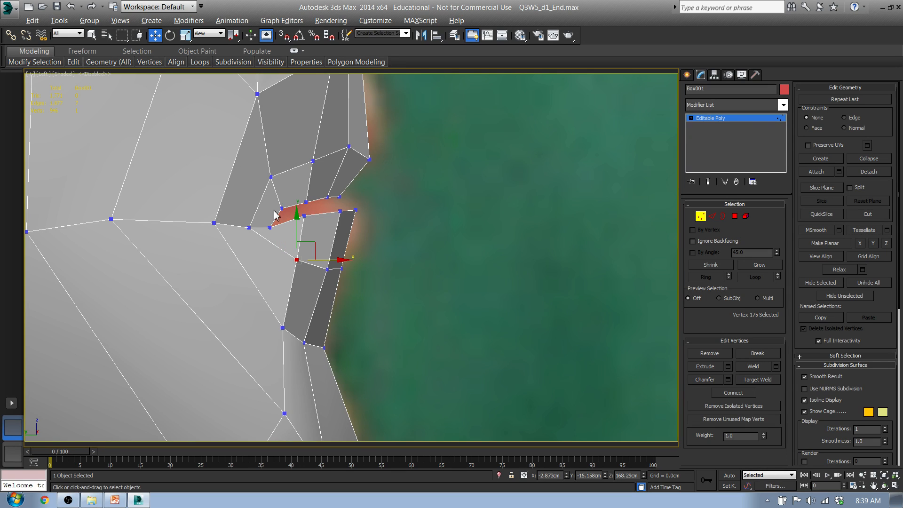
- Move the upper lip's inner ring vertices forward to match the profile and raise the lower lip's inner ring vertices slightly
{"action": "left_click_drag", "start_coordinate": [287, 212], "coordinate": [317, 176]}
{"action": "left_click", "coordinate": [316, 200]}
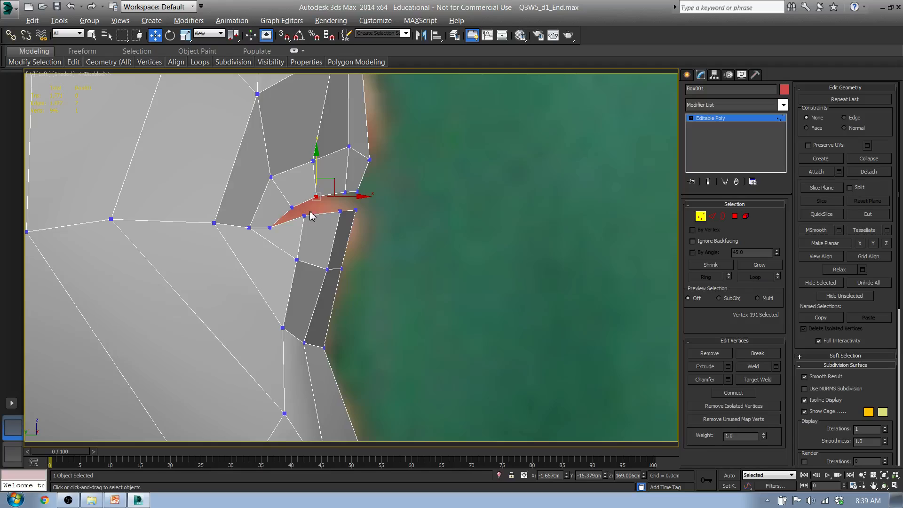
{"action": "left_click", "coordinate": [304, 215]}
{"action": "left_click_drag", "start_coordinate": [353, 212], "coordinate": [335, 187], "text": "ctrl"}
- Raise the inner mouth-corner vertex and move the adjacent upper inner ring vertex to about Y -15.18, Z 168.95 cm
{"action": "left_click_drag", "start_coordinate": [269, 231], "coordinate": [271, 232]}
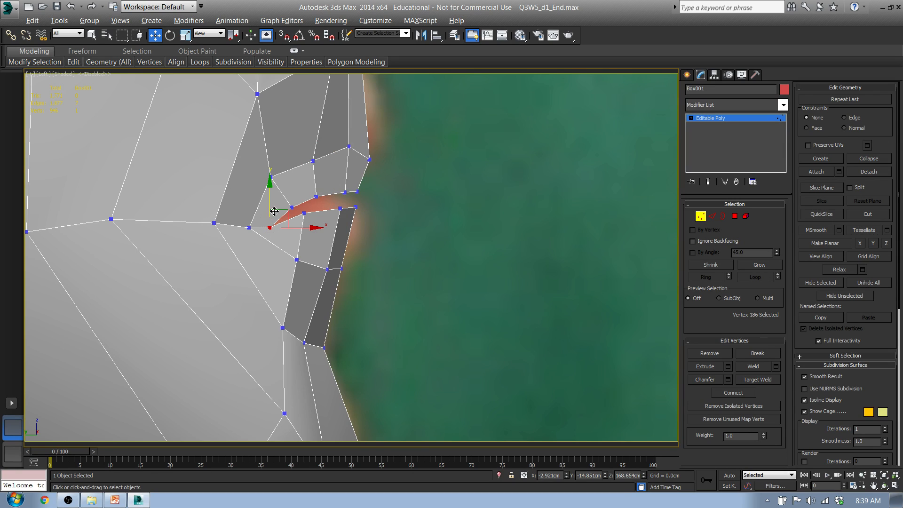
{"action": "left_click_drag", "start_coordinate": [269, 201], "coordinate": [269, 191]}
{"action": "left_click_drag", "start_coordinate": [281, 185], "coordinate": [307, 193]}
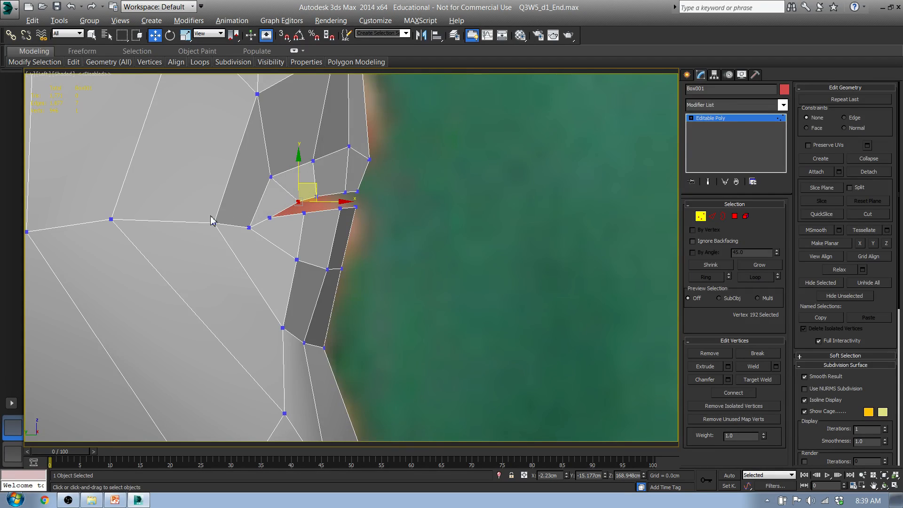
- Raise the upper lip's outer border vertices to match the profile, placing the third one from the centre line at about Y -15.34, Z 169.48 cm
{"action": "middle_click_drag", "start_coordinate": [347, 179], "coordinate": [300, 260]}
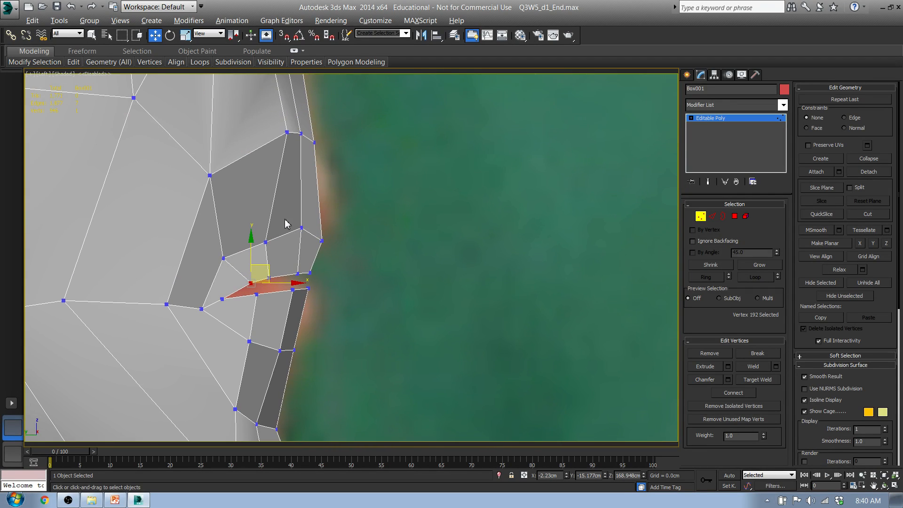
{"action": "left_click_drag", "start_coordinate": [336, 250], "coordinate": [336, 210]}
{"action": "left_click_drag", "start_coordinate": [252, 219], "coordinate": [265, 243]}
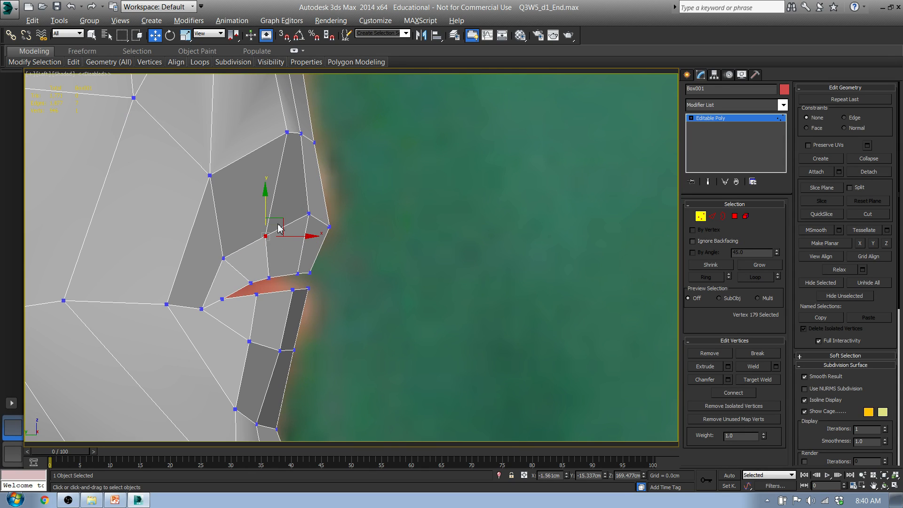
- Select the ring of seven polygons forming the upper and lower lips and frame the mouth in the front view
{"action": "left_click", "coordinate": [731, 214]}
{"action": "middle_click_drag", "start_coordinate": [504, 261], "coordinate": [373, 265], "text": "alt"}
{"action": "left_click", "coordinate": [254, 276]}
{"action": "left_click", "coordinate": [202, 274], "text": "shift"}
{"action": "middle_click_drag", "start_coordinate": [302, 301], "coordinate": [352, 276]}
{"action": "key", "text": "f"}
{"action": "middle_click_drag", "start_coordinate": [391, 146], "coordinate": [383, 388]}
{"action": "scroll", "coordinate": [367, 230], "scroll_direction": "up", "scroll_amount": 15}
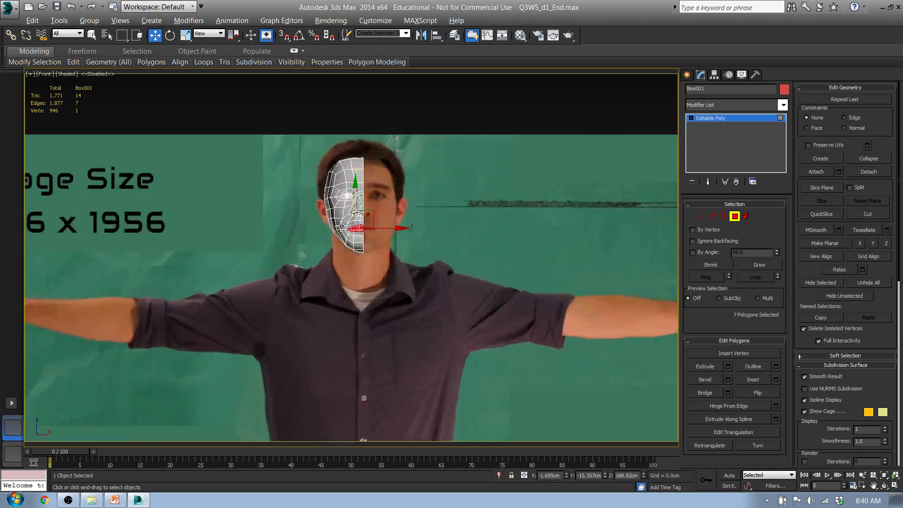
{"action": "middle_click_drag", "start_coordinate": [326, 228], "coordinate": [420, 321]}
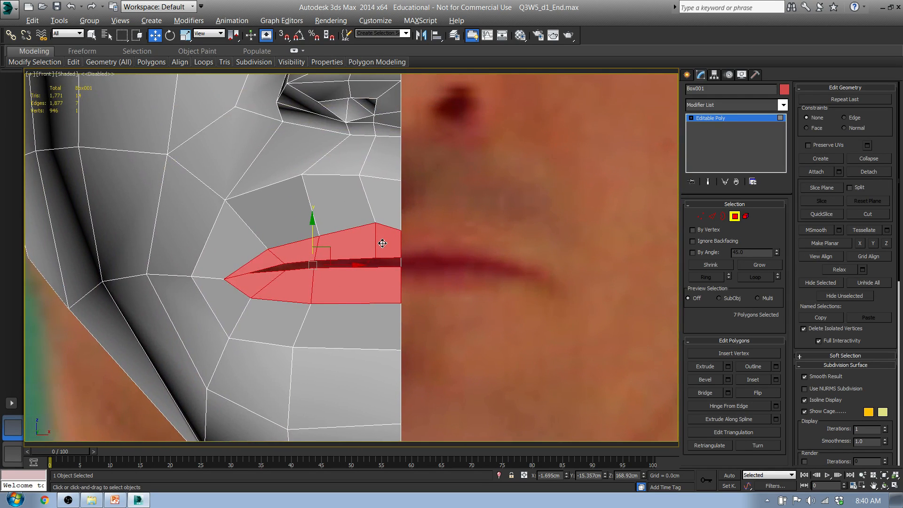
- Extrude the seven lip polygons slightly and scale them uniformly to 94%
{"action": "left_click", "coordinate": [728, 366]}
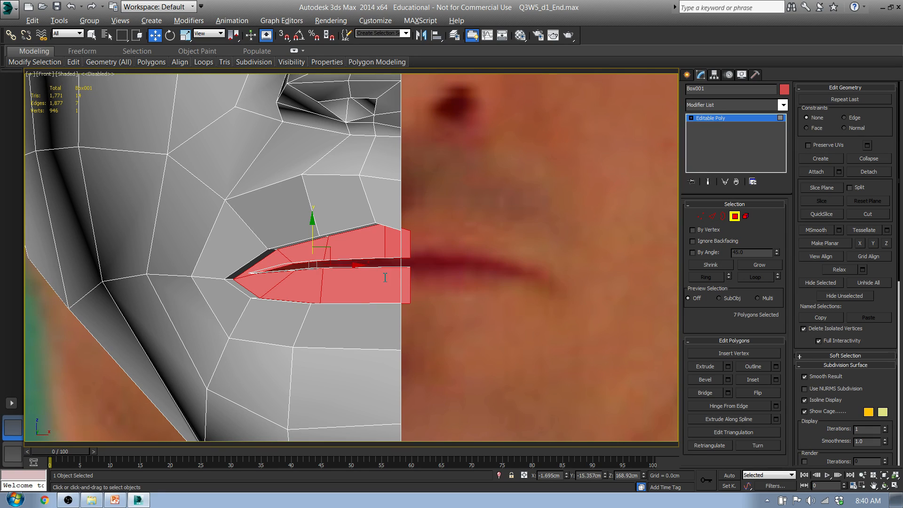
{"action": "key", "text": "ctrl+z"}
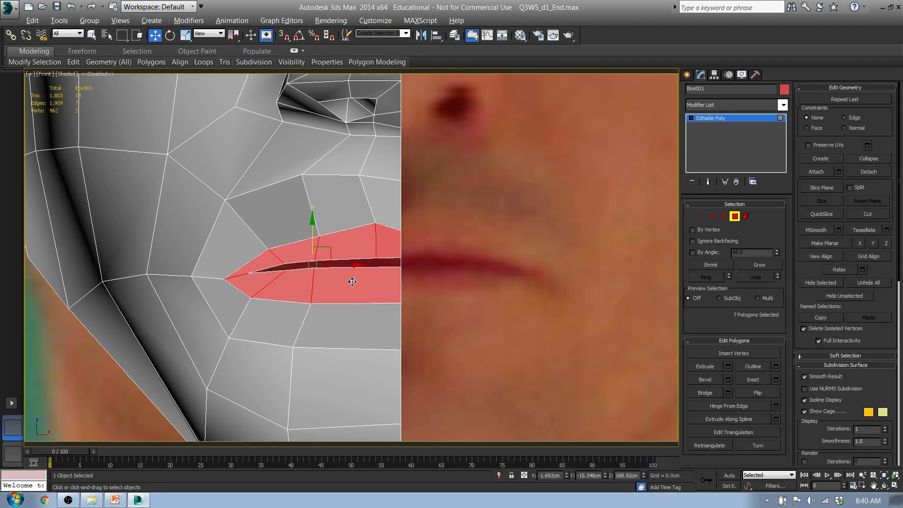
{"action": "key", "text": "r"}
{"action": "left_click_drag", "start_coordinate": [325, 260], "coordinate": [324, 259]}
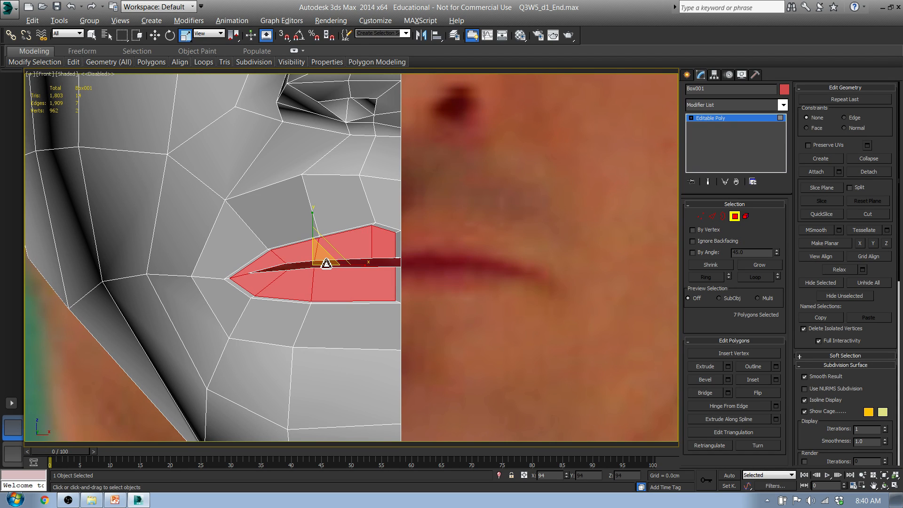
- Delete the two narrow side polygons that the extrusion left along the face's centre line
{"action": "left_click", "coordinate": [400, 244]}
{"action": "left_click", "coordinate": [401, 282], "text": "ctrl"}
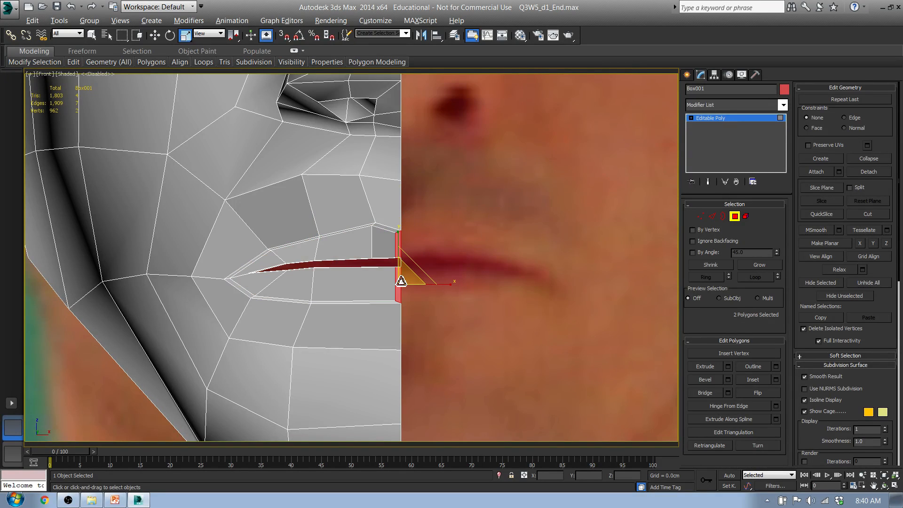
{"action": "key", "text": "Delete"}
- Set the X position of the four extruded lip vertices beside the centre line to 0 cm
{"action": "left_click", "coordinate": [699, 216]}
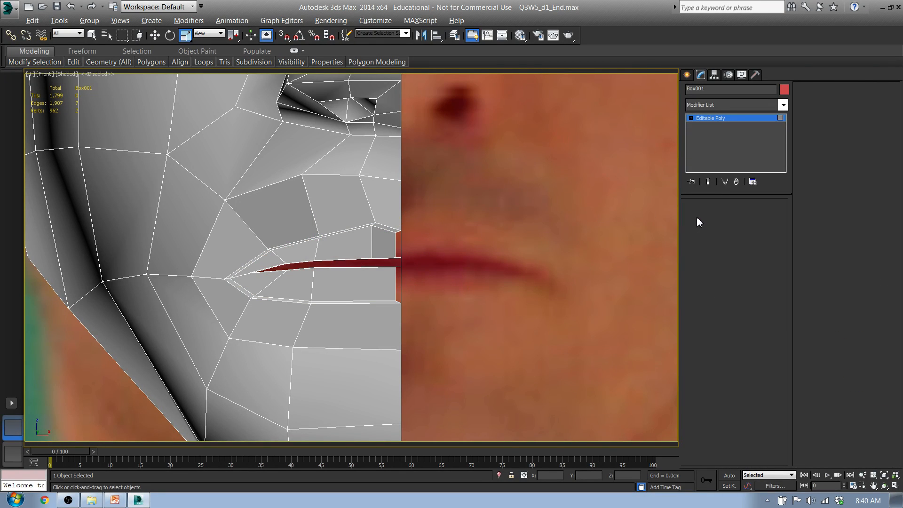
{"action": "left_click", "coordinate": [396, 233]}
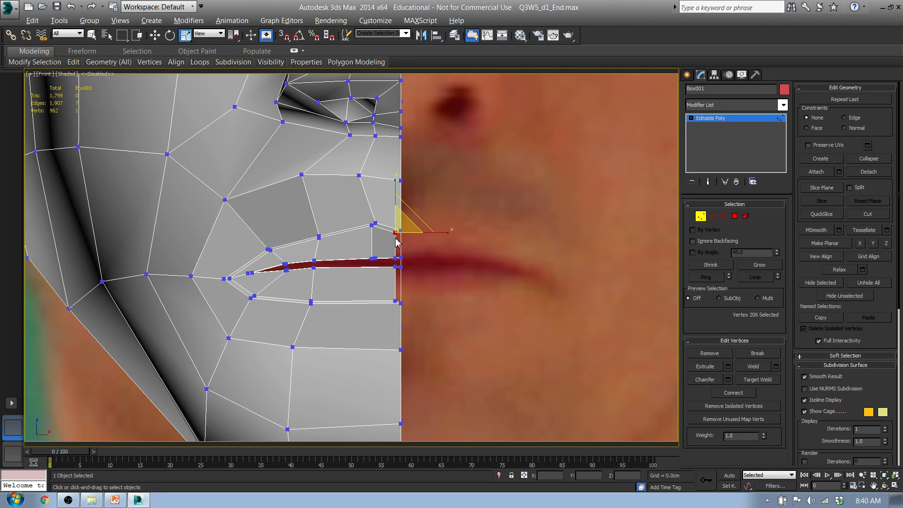
{"action": "key", "text": "w"}
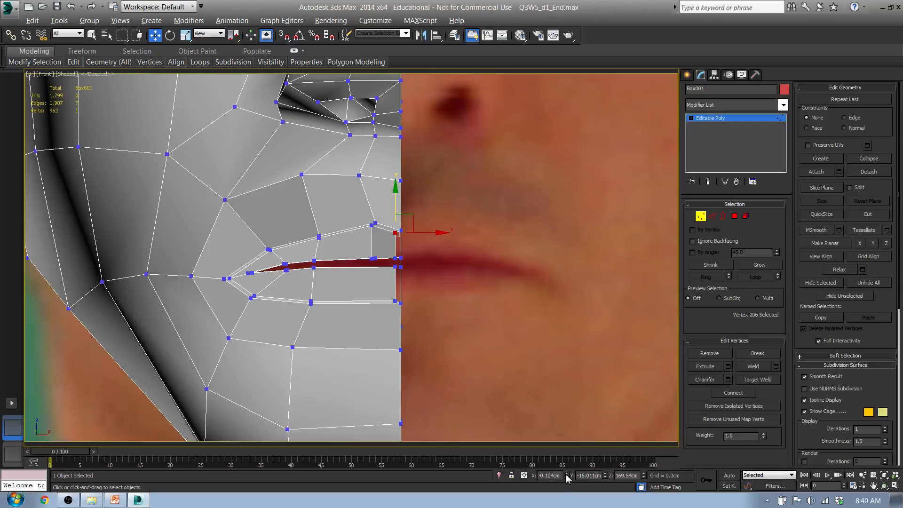
{"action": "right_click", "coordinate": [567, 477]}
{"action": "left_click", "coordinate": [397, 258]}
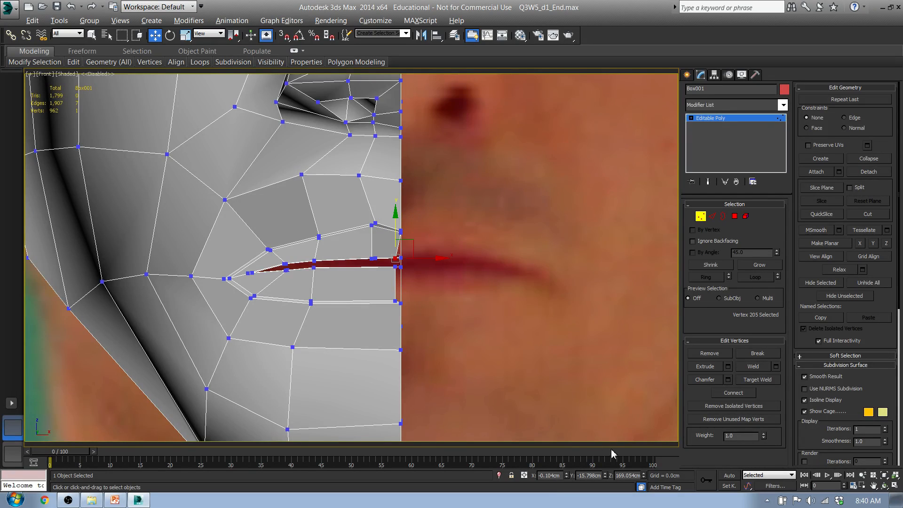
{"action": "right_click", "coordinate": [567, 476]}
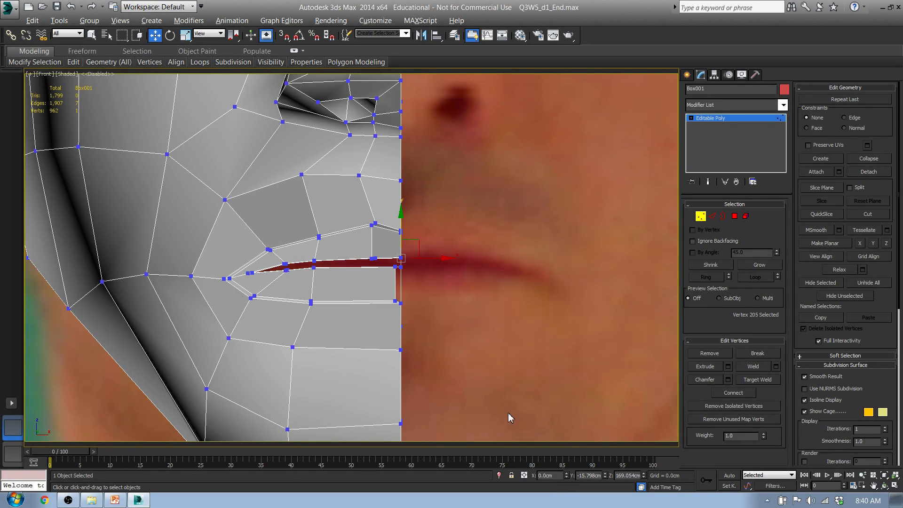
{"action": "left_click", "coordinate": [395, 267]}
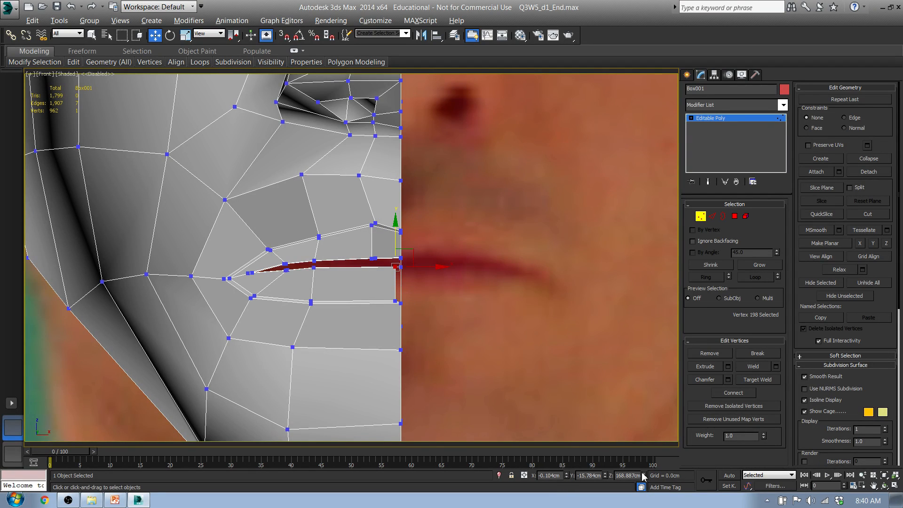
{"action": "right_click", "coordinate": [566, 476]}
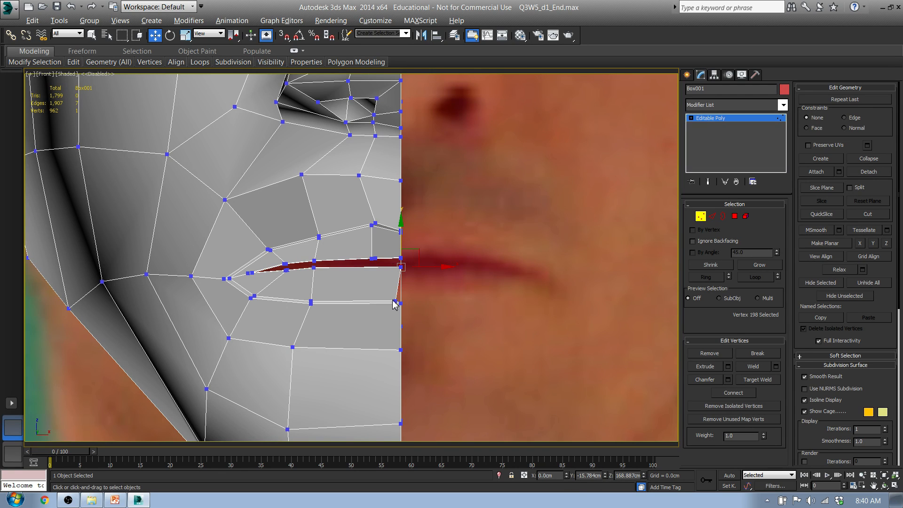
{"action": "left_click", "coordinate": [395, 302]}
{"action": "right_click", "coordinate": [567, 476]}
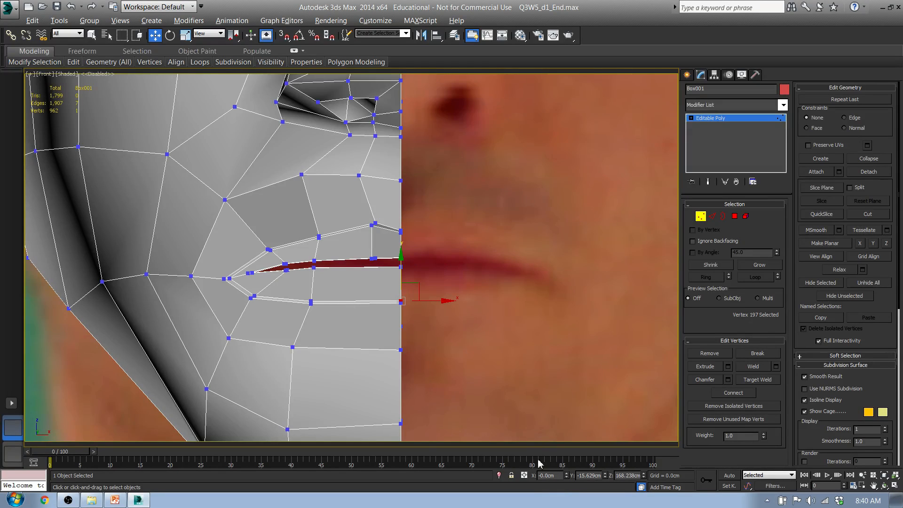
- Lower the upper lip's extruded border vertices, the peak one to about Z 169.55 cm and the centre-line one to about Z 169.41 cm
{"action": "scroll", "coordinate": [409, 253], "scroll_direction": "up", "scroll_amount": 5}
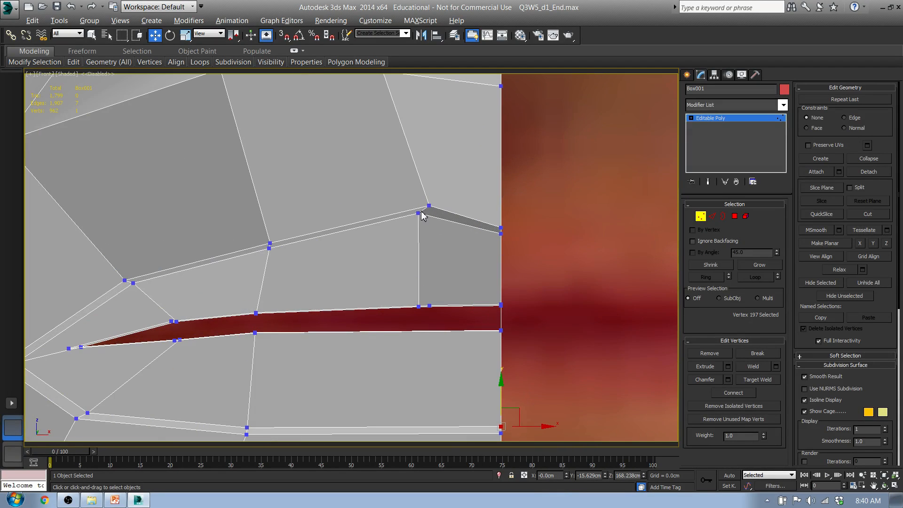
{"action": "left_click", "coordinate": [418, 214]}
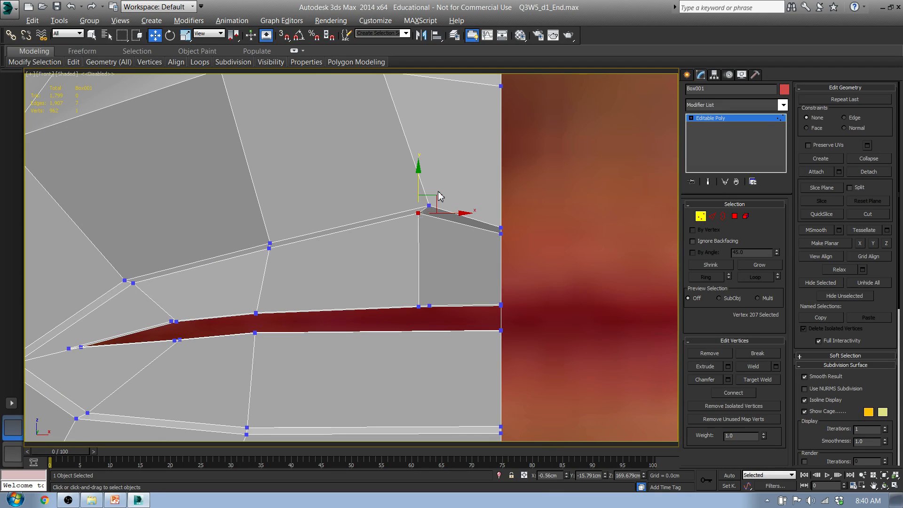
{"action": "left_click_drag", "start_coordinate": [437, 197], "coordinate": [445, 216]}
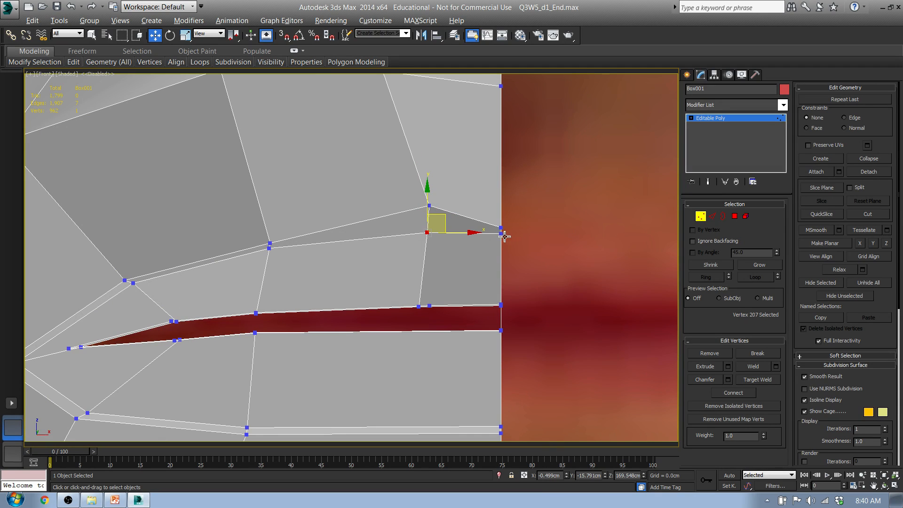
{"action": "left_click", "coordinate": [501, 231]}
{"action": "left_click_drag", "start_coordinate": [503, 231], "coordinate": [501, 253]}
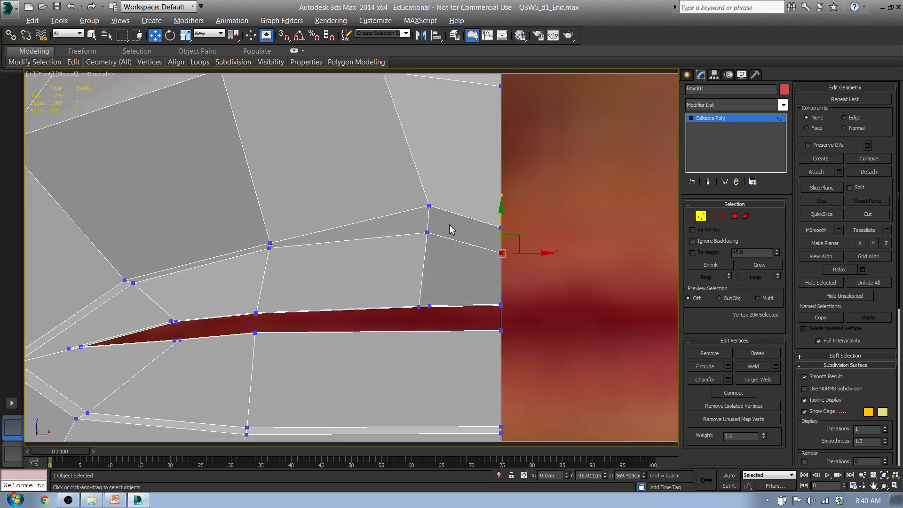
- Shift the upper lip's middle inner pair to about X -1.49 cm and the lower lip's middle column toward the centre, its inner pair at about X -1.33 cm
{"action": "left_click_drag", "start_coordinate": [250, 311], "coordinate": [295, 302]}
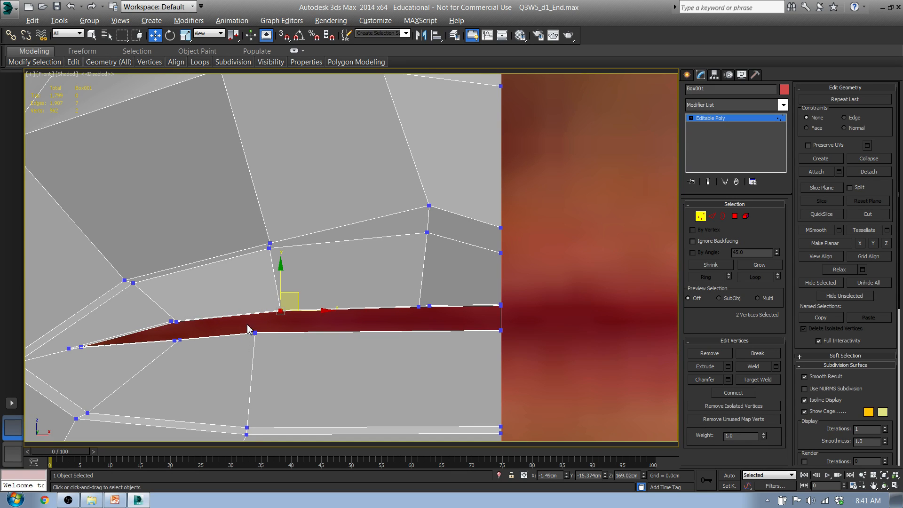
{"action": "left_click_drag", "start_coordinate": [248, 329], "coordinate": [274, 352]}
{"action": "middle_click_drag", "start_coordinate": [255, 436], "coordinate": [275, 334]}
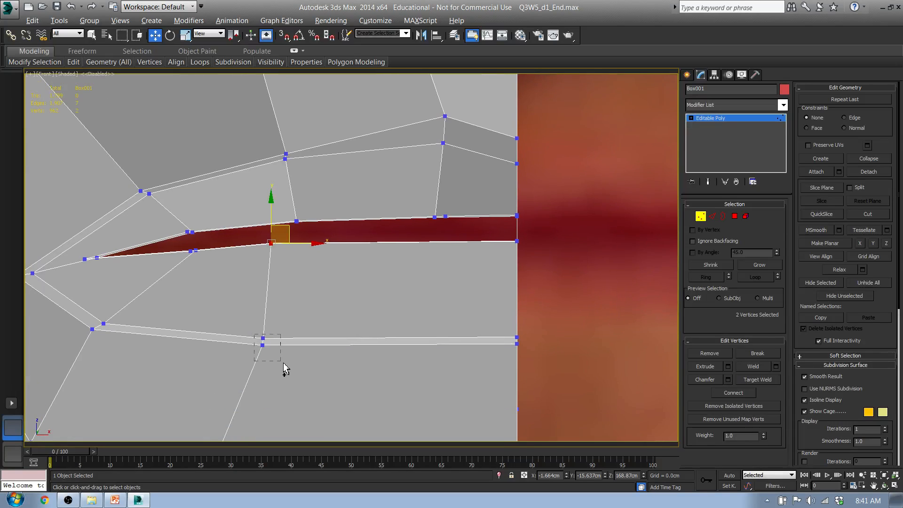
{"action": "left_click_drag", "start_coordinate": [283, 363], "coordinate": [284, 363], "text": "ctrl"}
{"action": "left_click_drag", "start_coordinate": [278, 283], "coordinate": [333, 276]}
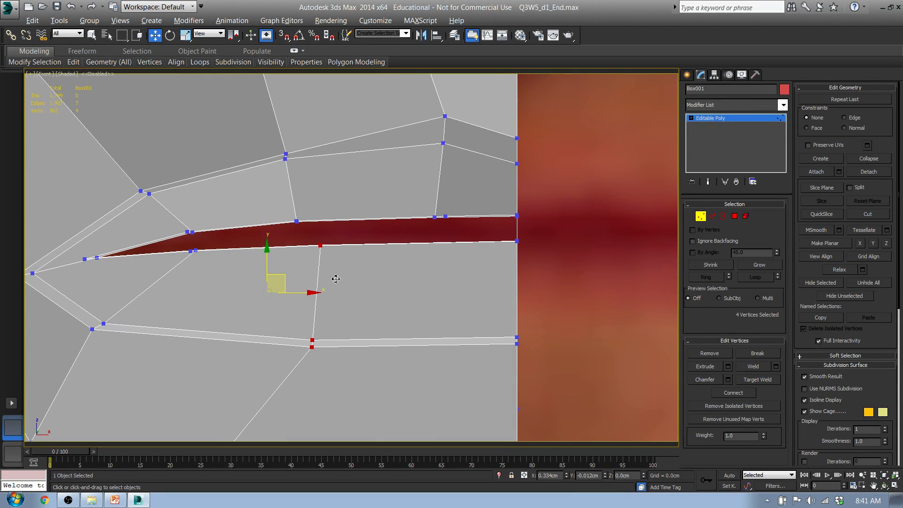
{"action": "left_click_drag", "start_coordinate": [321, 242], "coordinate": [340, 230]}
- Shift the lower lip's border pair nearest the corner inward and raise the extruded border vertices, placing the middle one at about Z 168.34 cm
{"action": "middle_click_drag", "start_coordinate": [224, 240], "coordinate": [335, 234]}
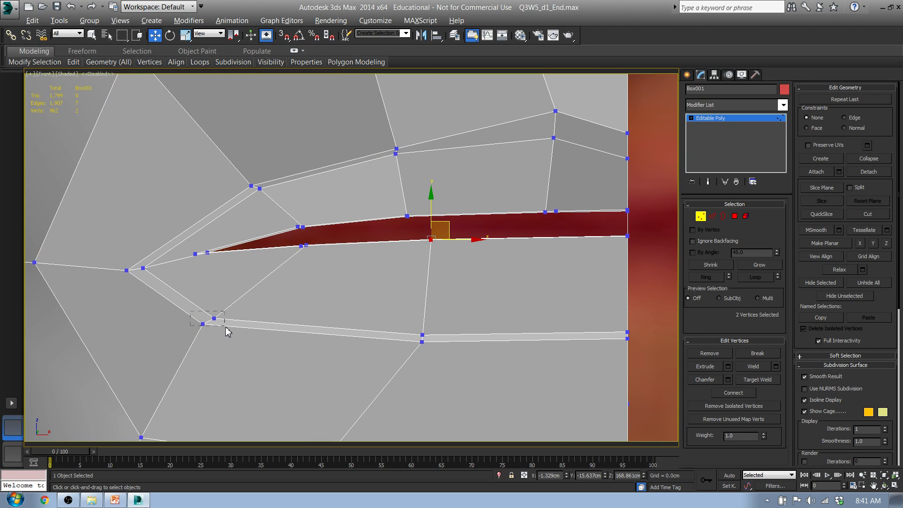
{"action": "left_click_drag", "start_coordinate": [226, 327], "coordinate": [279, 297]}
{"action": "left_click", "coordinate": [267, 313]}
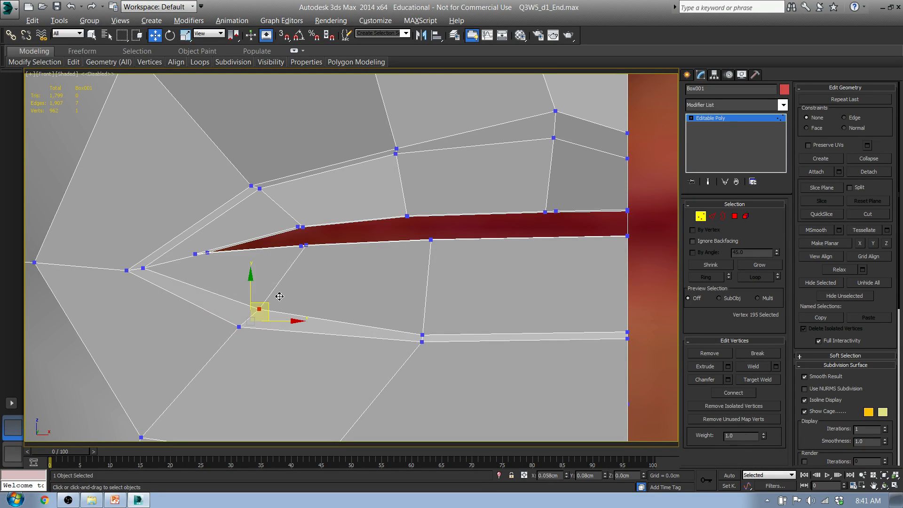
{"action": "left_click", "coordinate": [422, 335]}
{"action": "left_click_drag", "start_coordinate": [442, 320], "coordinate": [452, 301]}
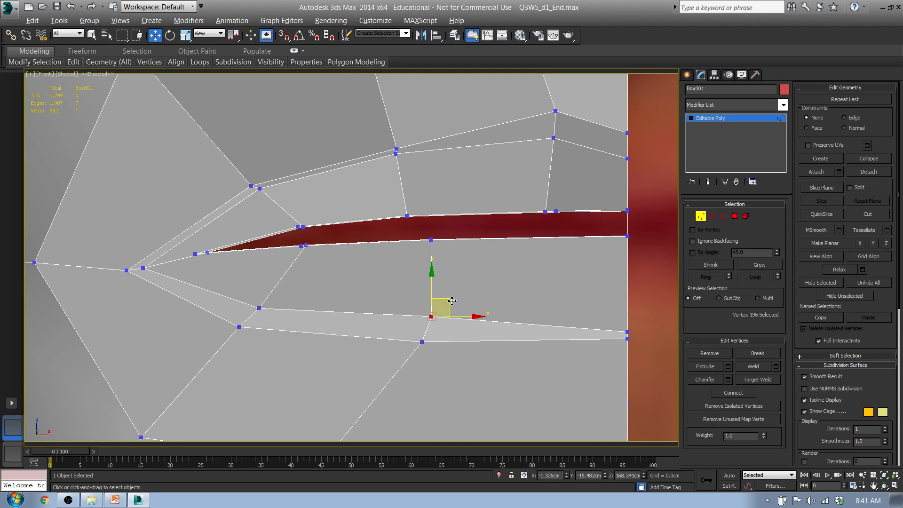
{"action": "middle_click_drag", "start_coordinate": [452, 301], "coordinate": [283, 303]}
{"action": "left_click", "coordinate": [461, 334]}
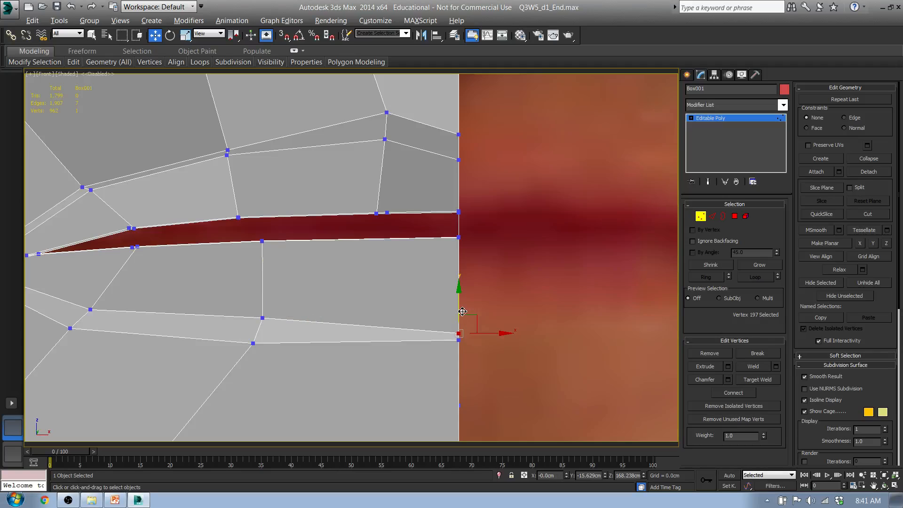
{"action": "left_click_drag", "start_coordinate": [459, 312], "coordinate": [458, 289]}
- Move the extruded mouth-corner vertex slightly toward the centre line and inspect the inner lip edge from the side
{"action": "middle_click_drag", "start_coordinate": [200, 308], "coordinate": [349, 330]}
{"action": "left_click", "coordinate": [123, 294]}
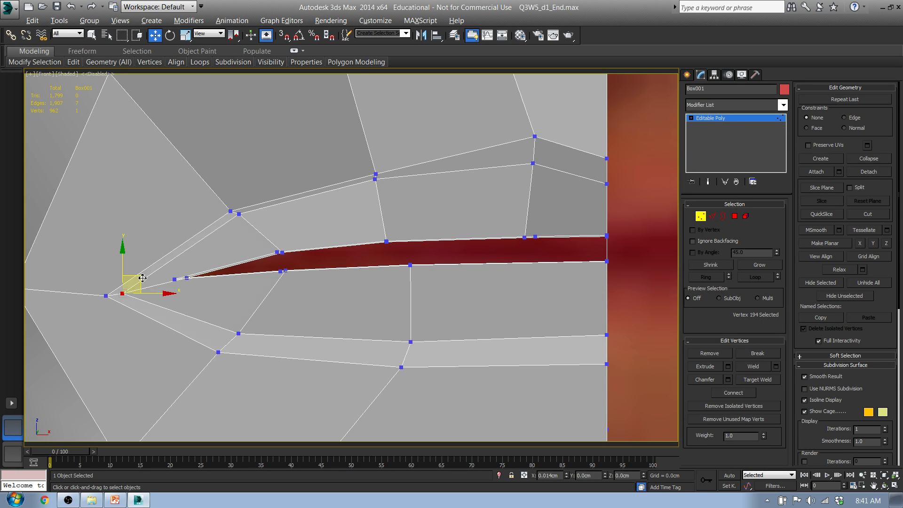
{"action": "left_click_drag", "start_coordinate": [124, 295], "coordinate": [137, 294]}
{"action": "middle_click_drag", "start_coordinate": [203, 281], "coordinate": [266, 253], "text": "alt"}
{"action": "left_click", "coordinate": [184, 279]}
{"action": "scroll", "coordinate": [276, 234], "scroll_direction": "up", "scroll_amount": 5}
{"action": "left_click", "coordinate": [275, 234]}
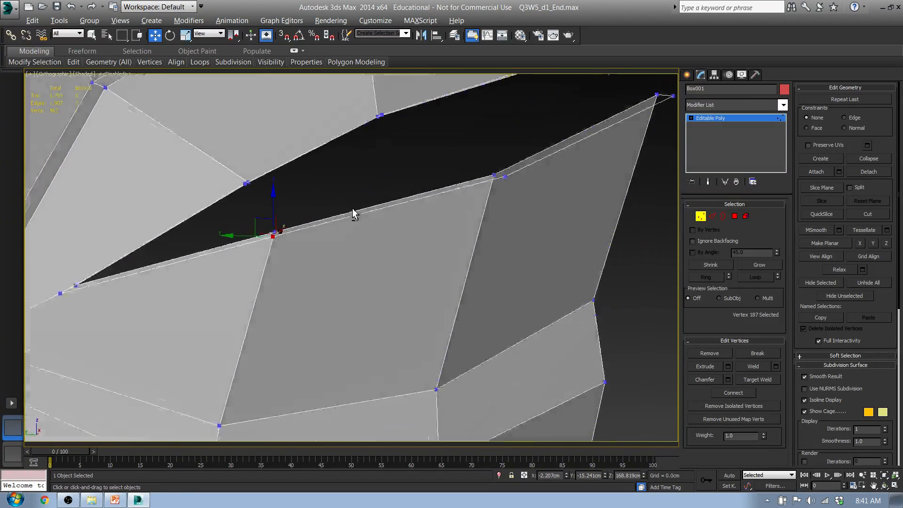
{"action": "middle_click_drag", "start_coordinate": [353, 209], "coordinate": [367, 253], "text": "alt"}
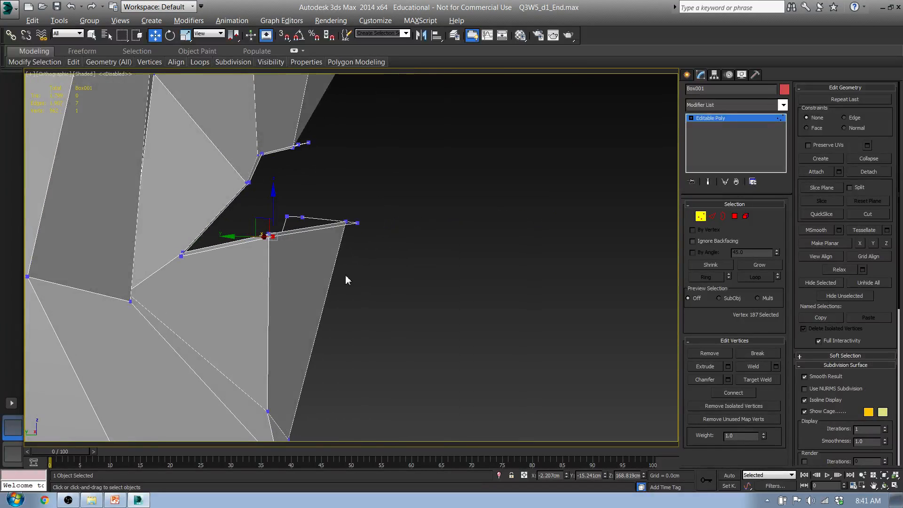
- Reselect the seven front polygons of the upper and lower lips
{"action": "left_click", "coordinate": [734, 216]}
{"action": "middle_click_drag", "start_coordinate": [466, 255], "coordinate": [433, 316]}
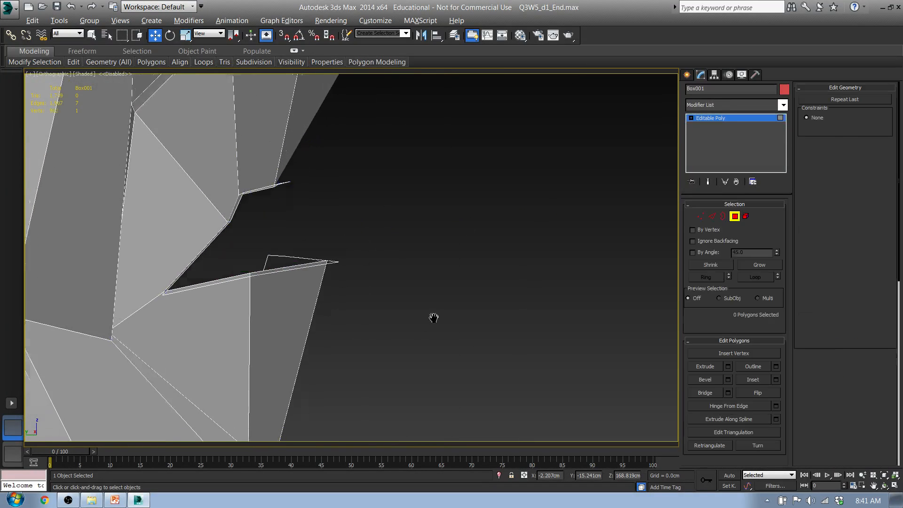
{"action": "left_click", "coordinate": [127, 232]}
{"action": "left_click", "coordinate": [174, 173], "text": "ctrl"}
{"action": "middle_click_drag", "start_coordinate": [310, 178], "coordinate": [303, 219], "text": "alt"}
{"action": "left_click", "coordinate": [407, 123], "text": "ctrl"}
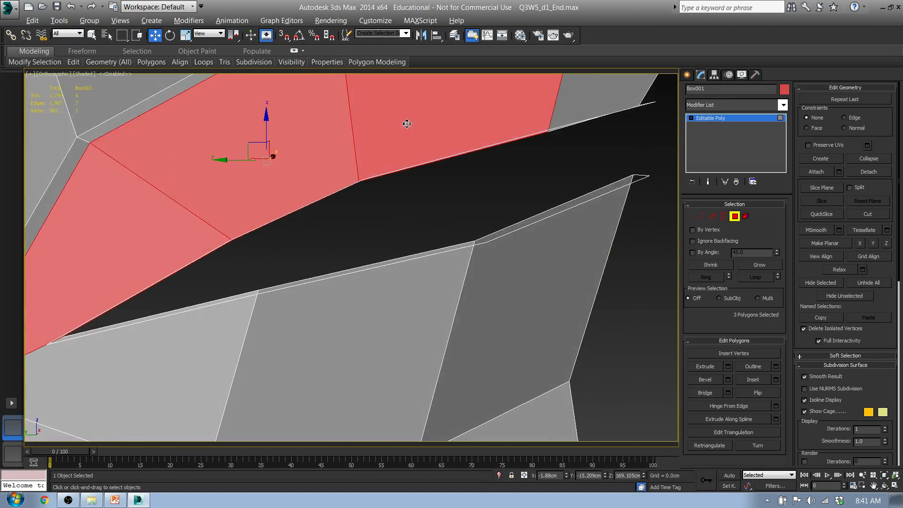
{"action": "left_click", "coordinate": [247, 329], "text": "ctrl"}
{"action": "left_click", "coordinate": [363, 334], "text": "ctrl"}
{"action": "left_click", "coordinate": [483, 310], "text": "ctrl"}
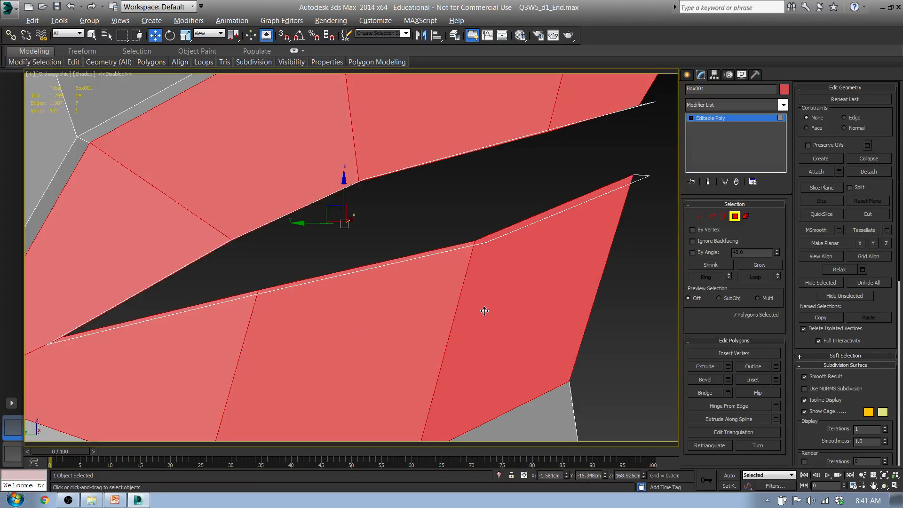
- In the left view, move the selected lip polygons forward by about 0.098 cm and check the lips in an angled view
{"action": "middle_click_drag", "start_coordinate": [483, 311], "coordinate": [506, 337], "text": "alt"}
{"action": "key", "text": "l"}
{"action": "middle_click_drag", "start_coordinate": [335, 378], "coordinate": [354, 198]}
{"action": "left_click_drag", "start_coordinate": [320, 230], "coordinate": [334, 230]}
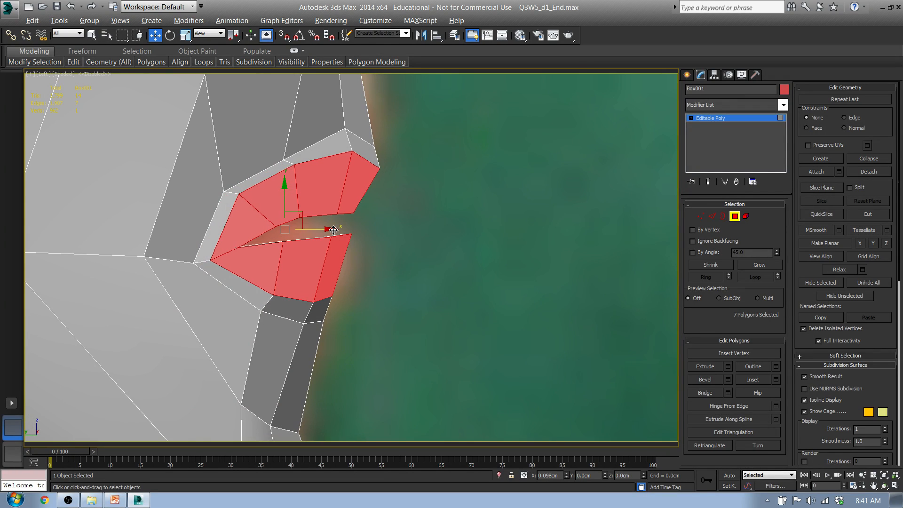
{"action": "middle_click_drag", "start_coordinate": [397, 248], "coordinate": [362, 261], "text": "alt"}
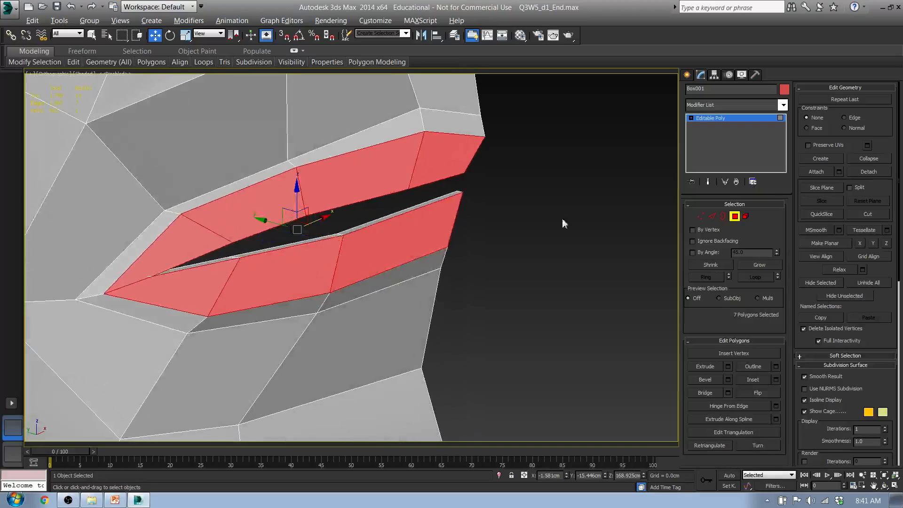
- Select the seven inner border edges of the lips and move them forward by about 0.485 cm along Y
{"action": "left_click", "coordinate": [700, 217]}
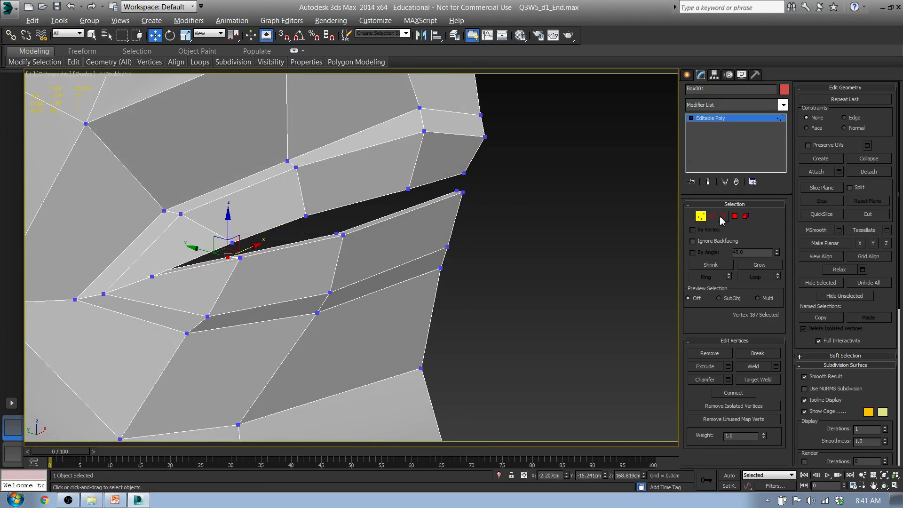
{"action": "left_click", "coordinate": [711, 217]}
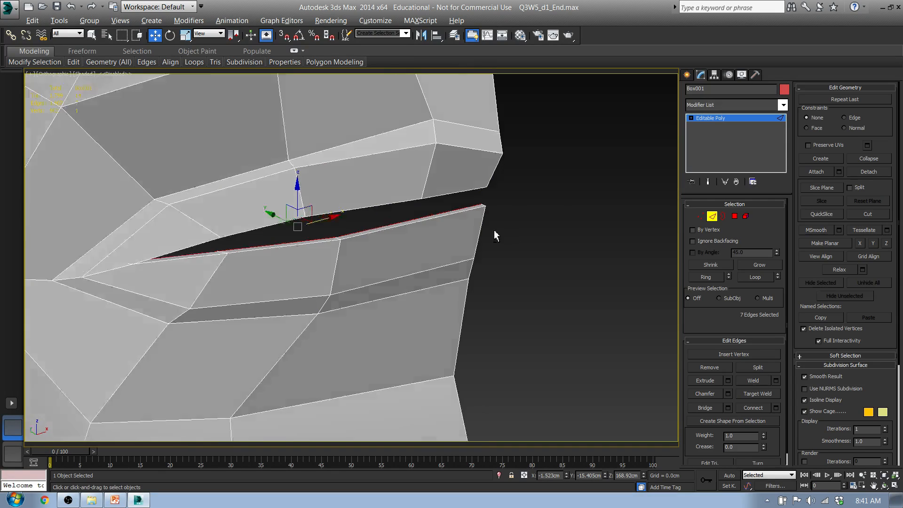
{"action": "middle_click_drag", "start_coordinate": [494, 230], "coordinate": [315, 268], "text": "alt"}
{"action": "scroll", "coordinate": [364, 254], "scroll_direction": "up", "scroll_amount": 5}
{"action": "scroll", "coordinate": [364, 254], "scroll_direction": "down", "scroll_amount": 4}
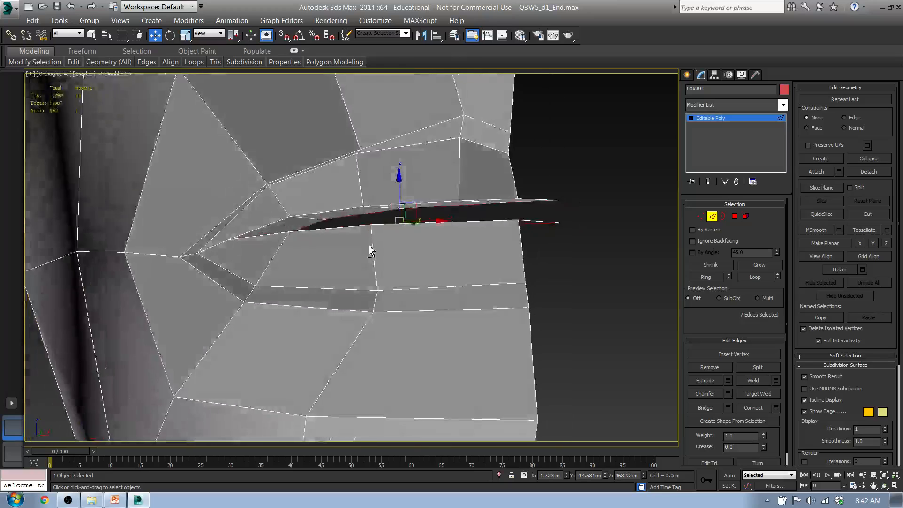
{"action": "middle_click_drag", "start_coordinate": [369, 244], "coordinate": [324, 258], "text": "alt"}
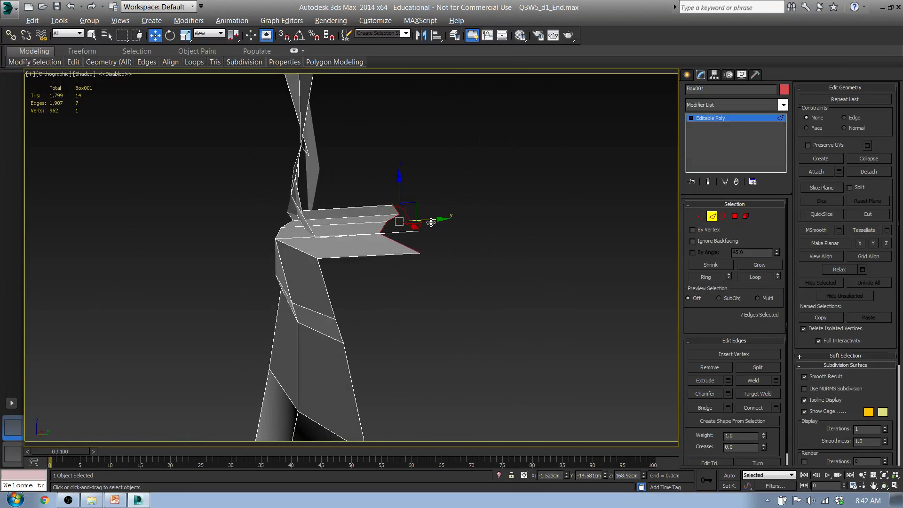
{"action": "left_click_drag", "start_coordinate": [430, 222], "coordinate": [374, 222]}
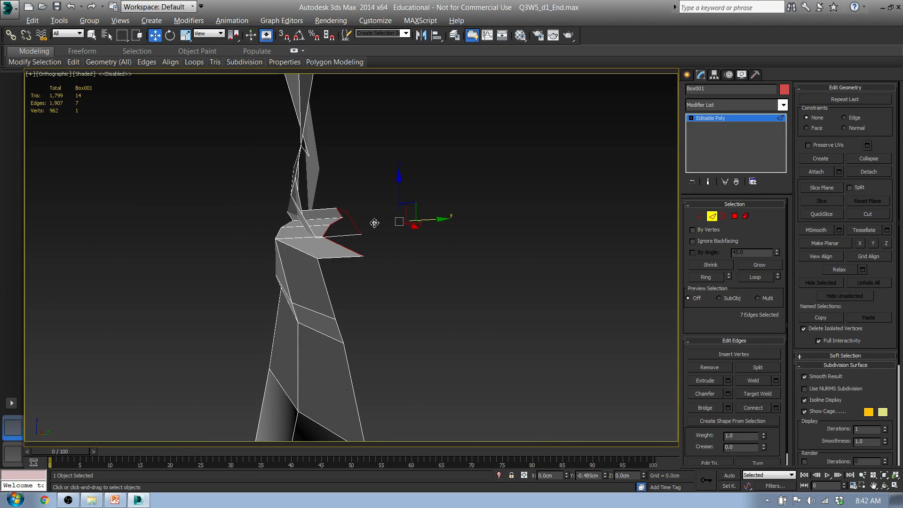
- Scale the inner lip border edges slightly along Y and check the mouth opening from the front and left
{"action": "middle_click_drag", "start_coordinate": [374, 223], "coordinate": [377, 246], "text": "alt"}
{"action": "key", "text": "r"}
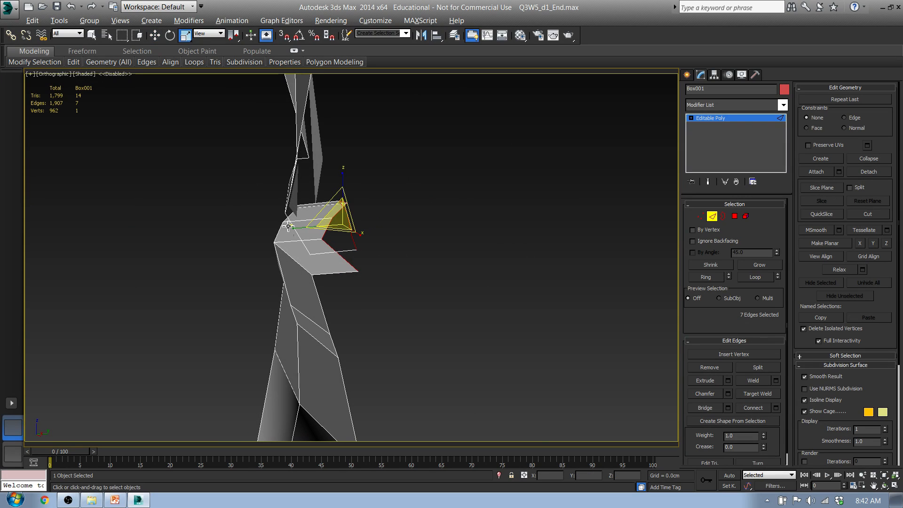
{"action": "left_click_drag", "start_coordinate": [288, 226], "coordinate": [305, 227]}
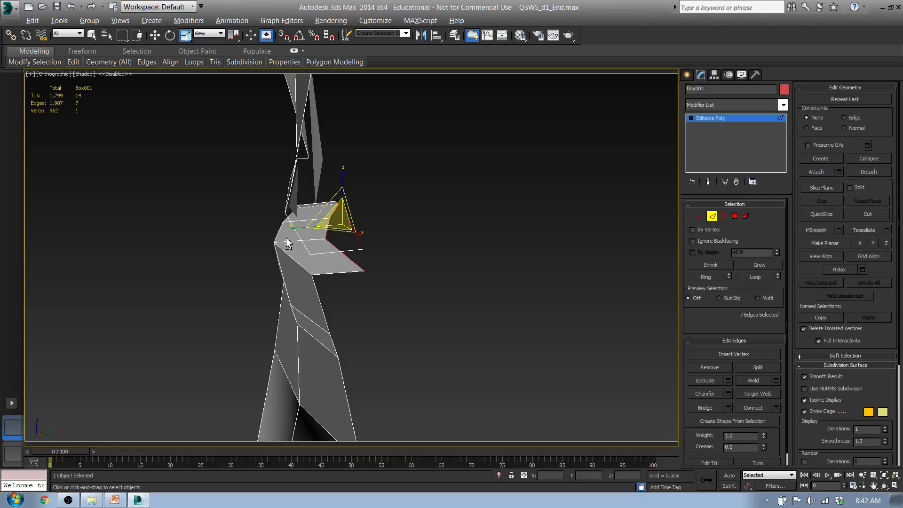
{"action": "scroll", "coordinate": [289, 235], "scroll_direction": "up", "scroll_amount": 8}
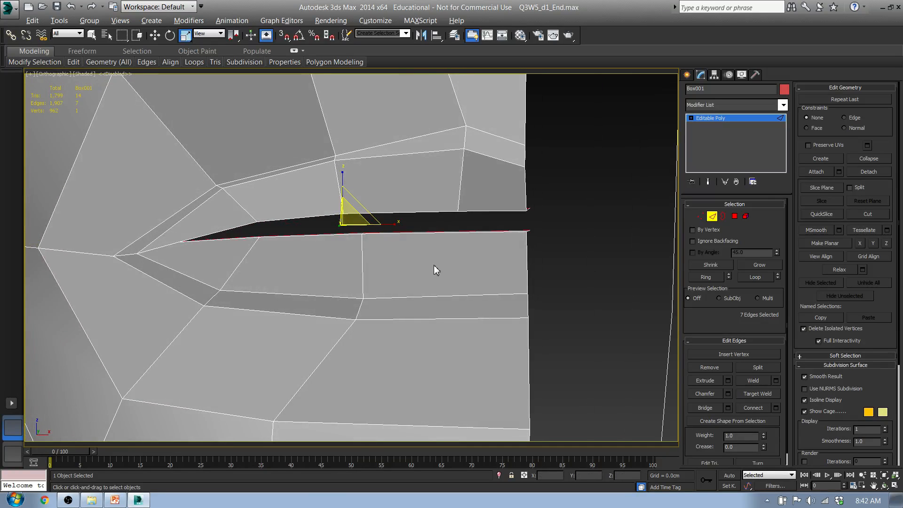
{"action": "key", "text": "l"}
{"action": "middle_click_drag", "start_coordinate": [393, 278], "coordinate": [461, 182]}
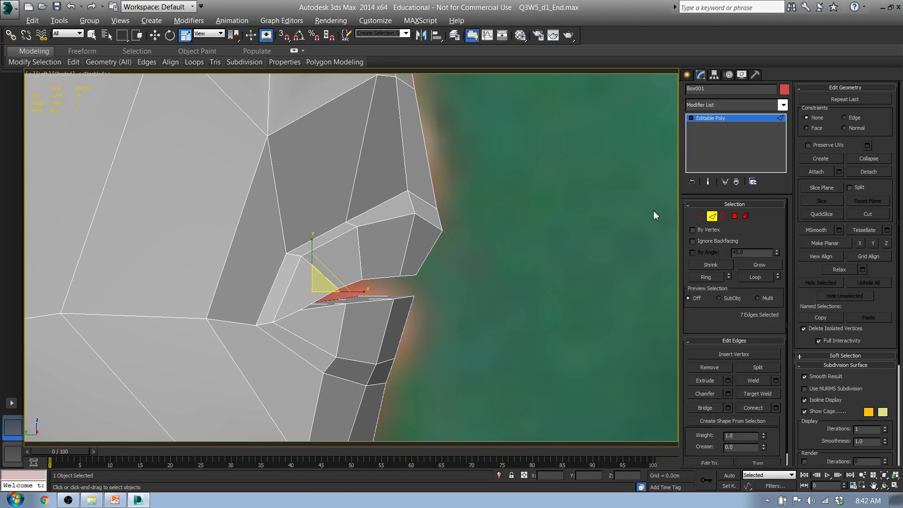
- Select the three raised lip-outline vertices around the mouth corner and shift them toward the centre line in the front view
{"action": "left_click", "coordinate": [700, 216]}
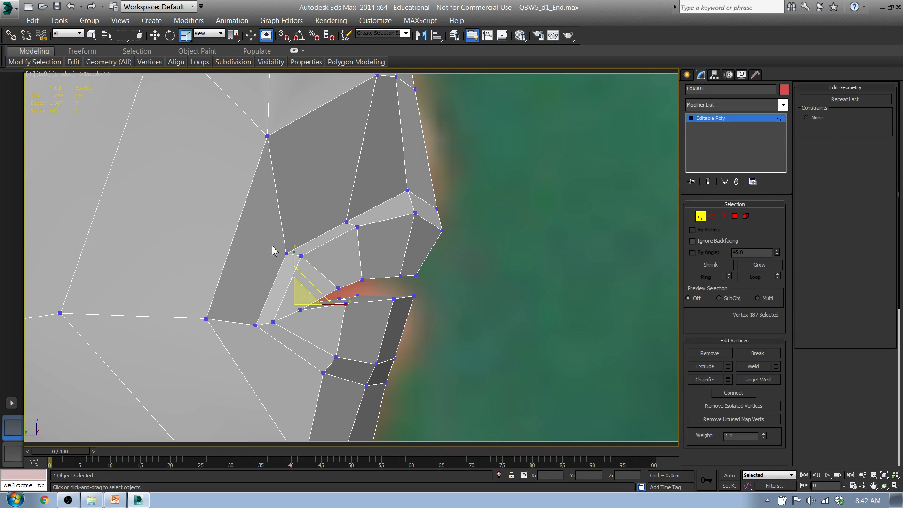
{"action": "left_click", "coordinate": [302, 257]}
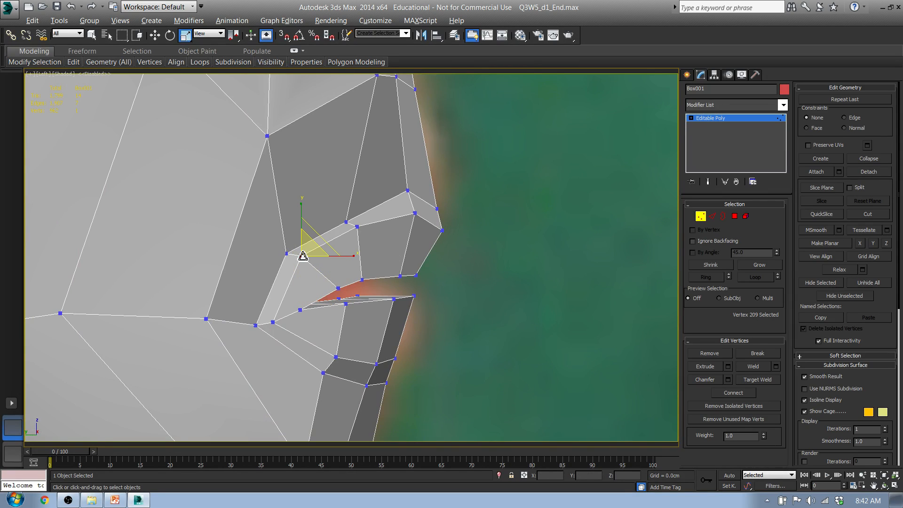
{"action": "left_click", "coordinate": [273, 322], "text": "ctrl"}
{"action": "left_click", "coordinate": [336, 357], "text": "ctrl"}
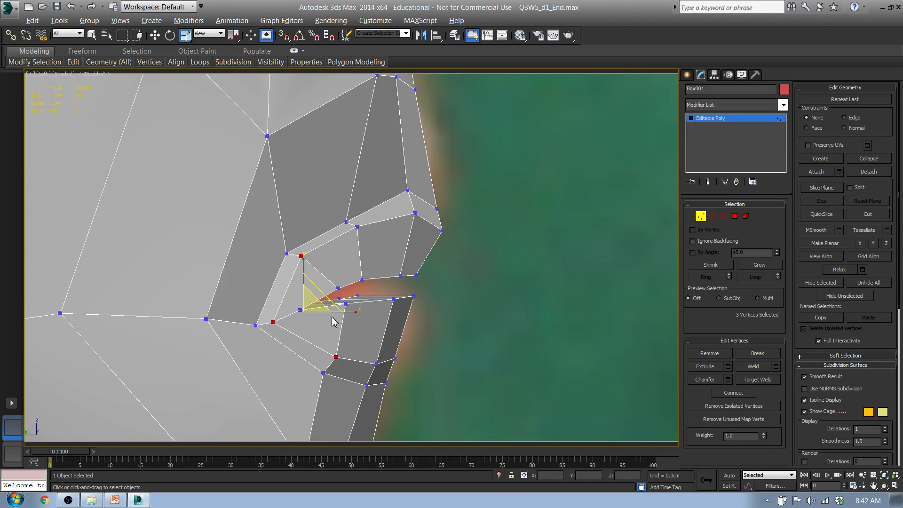
{"action": "key", "text": "f"}
{"action": "key", "text": "z"}
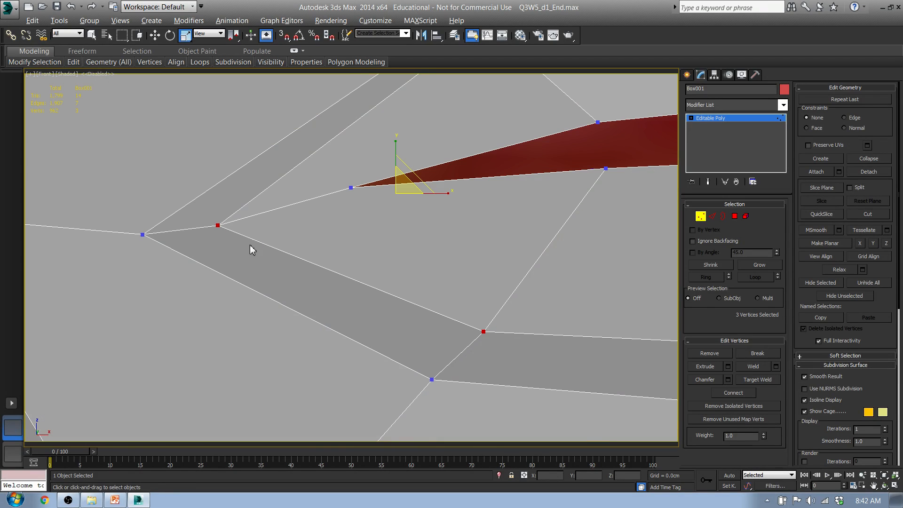
{"action": "key", "text": "w"}
{"action": "left_click_drag", "start_coordinate": [415, 177], "coordinate": [439, 176]}
- Place the innermost mouth-corner vertex at about X -2.834 cm, Z 168.785 cm and raise the corner outline vertices slightly
{"action": "left_click", "coordinate": [350, 187]}
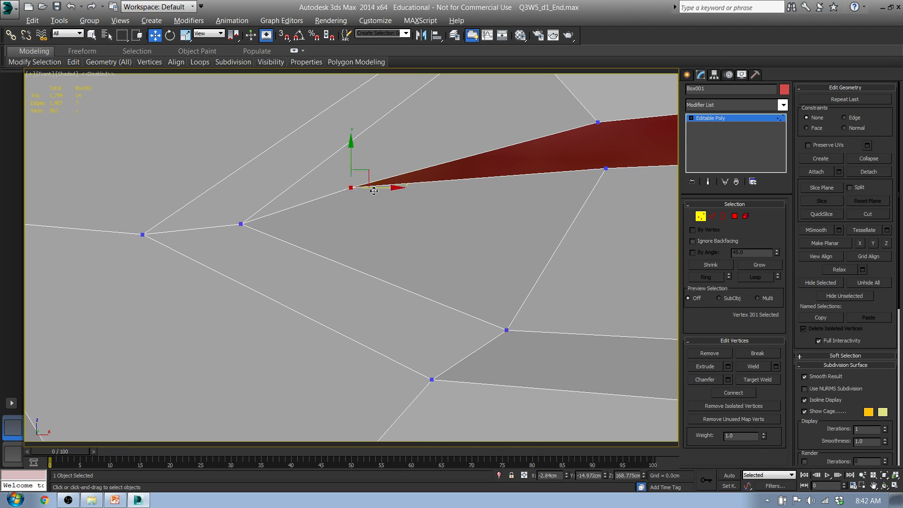
{"action": "left_click_drag", "start_coordinate": [354, 177], "coordinate": [356, 174]}
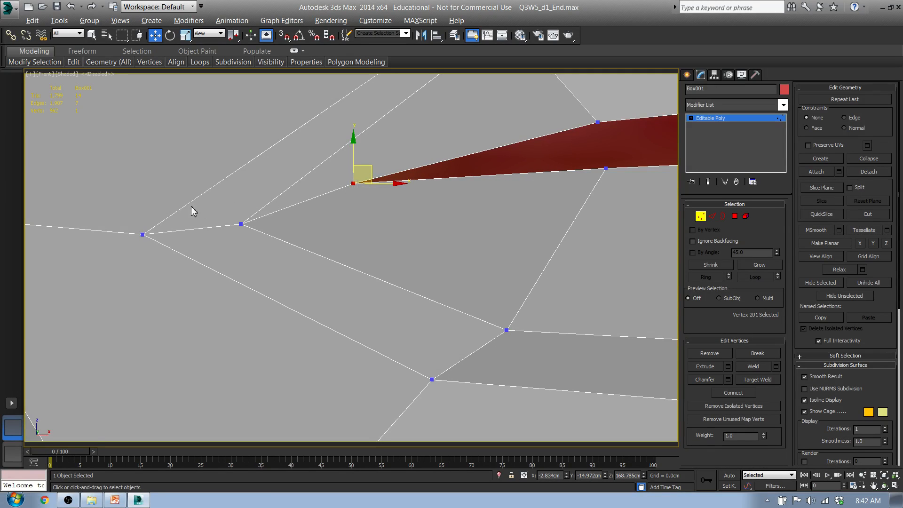
{"action": "left_click_drag", "start_coordinate": [265, 238], "coordinate": [264, 238]}
{"action": "left_click_drag", "start_coordinate": [211, 212], "coordinate": [206, 181]}
- Lower the raised upper-lip vertex nearest the mouth corner, placing it at about X -2.431 cm, Z 169.145 cm
{"action": "scroll", "coordinate": [418, 141], "scroll_direction": "down", "scroll_amount": 2}
{"action": "middle_click_drag", "start_coordinate": [421, 131], "coordinate": [288, 265]}
{"action": "left_click_drag", "start_coordinate": [302, 226], "coordinate": [324, 241]}
{"action": "left_click_drag", "start_coordinate": [346, 208], "coordinate": [345, 226]}
- Lower the raised middle vertex of the upper-lip outline to about X -1.535 cm, Z 169.354 cm and check the mouth
{"action": "middle_click_drag", "start_coordinate": [561, 224], "coordinate": [318, 219]}
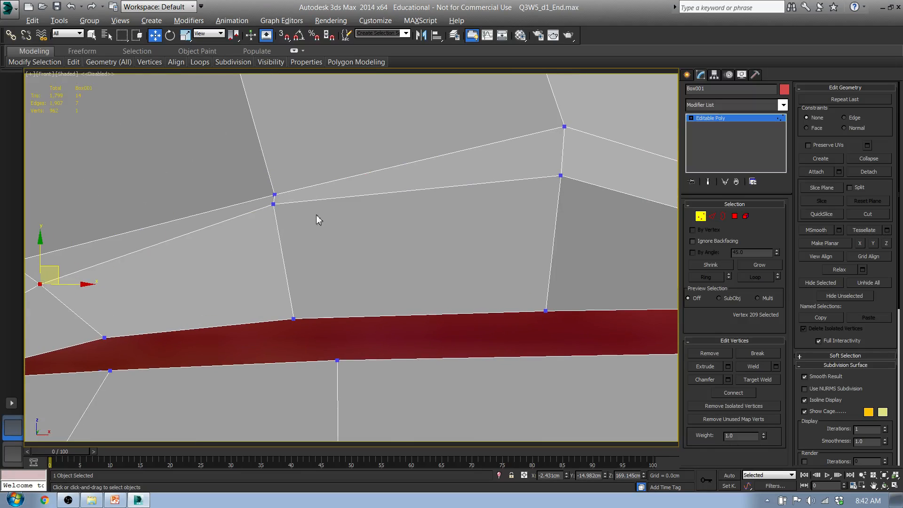
{"action": "left_click", "coordinate": [273, 205]}
{"action": "mouse_move", "coordinate": [291, 190]}
{"action": "left_mouse_down"}
{"action": "mouse_move", "coordinate": [310, 206]}
{"action": "mouse_move", "coordinate": [295, 184]}
{"action": "mouse_move", "coordinate": [301, 205]}
{"action": "left_mouse_up"}
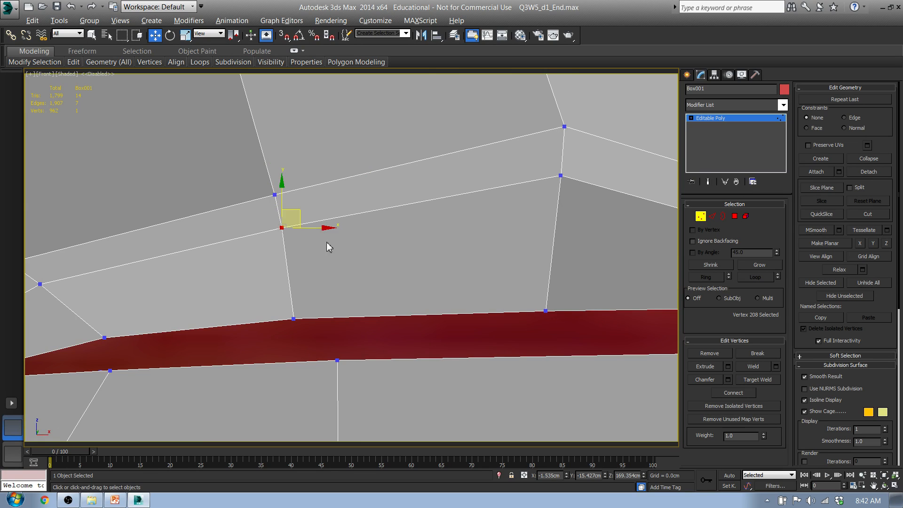
{"action": "scroll", "coordinate": [318, 174], "scroll_direction": "down", "scroll_amount": 3}
{"action": "middle_click_drag", "start_coordinate": [245, 240], "coordinate": [219, 327]}
{"action": "scroll", "coordinate": [226, 330], "scroll_direction": "down", "scroll_amount": 3}
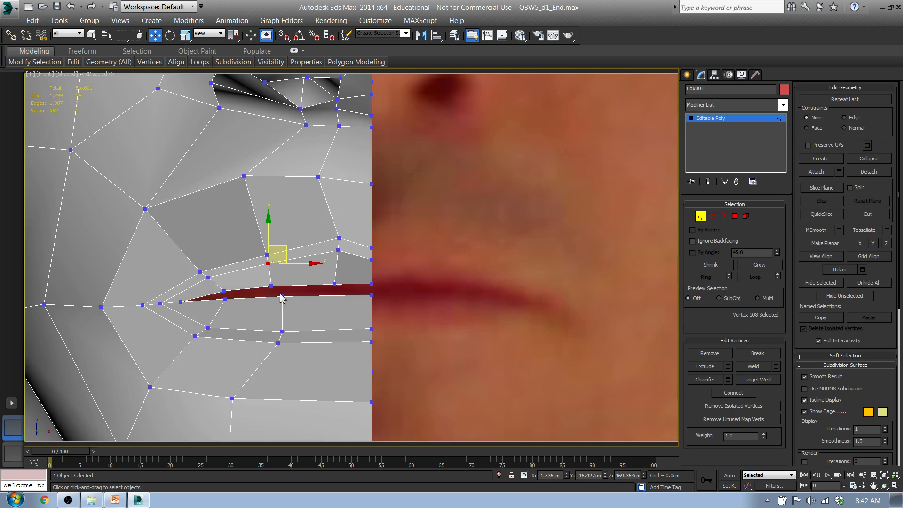
- Check the smoothing group on the cheek, then assign the 44 polygons around the mouth to smoothing group 5
{"action": "left_click", "coordinate": [734, 216]}
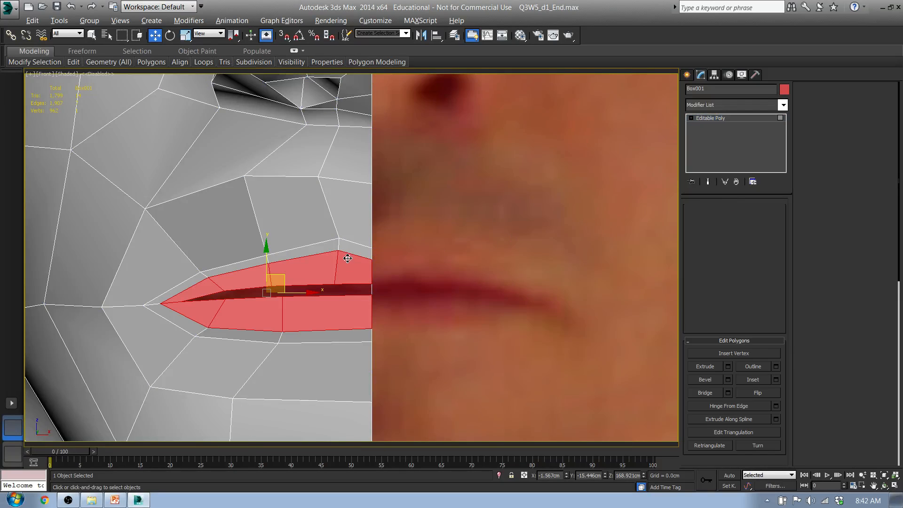
{"action": "left_click", "coordinate": [515, 314]}
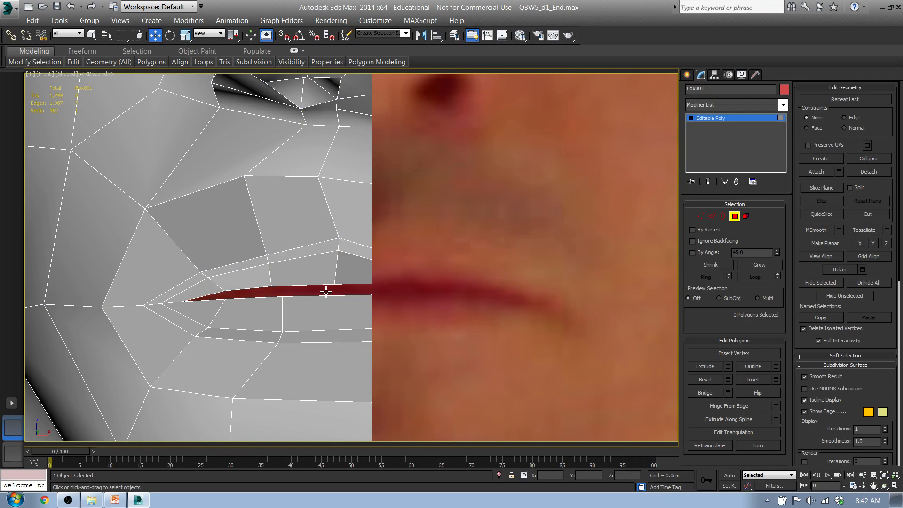
{"action": "left_click", "coordinate": [328, 359]}
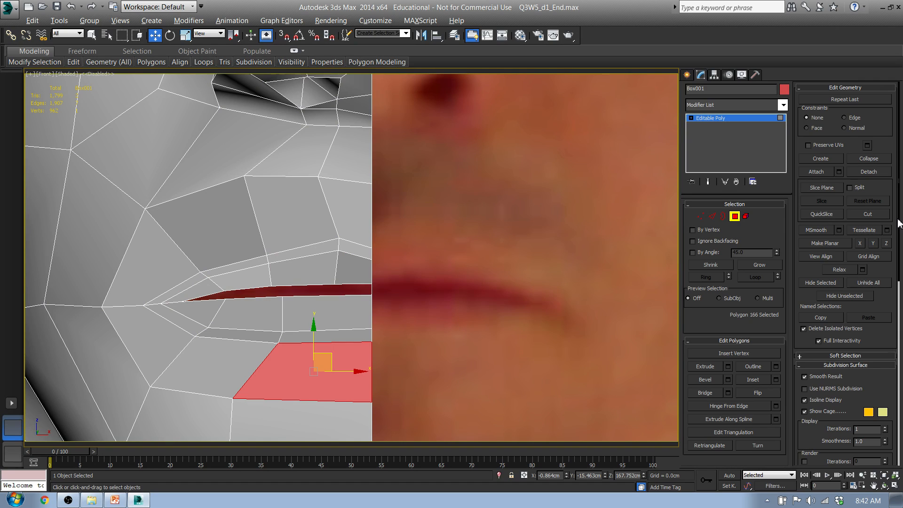
{"action": "left_click_drag", "start_coordinate": [898, 222], "coordinate": [898, 450]}
{"action": "left_click", "coordinate": [272, 216]}
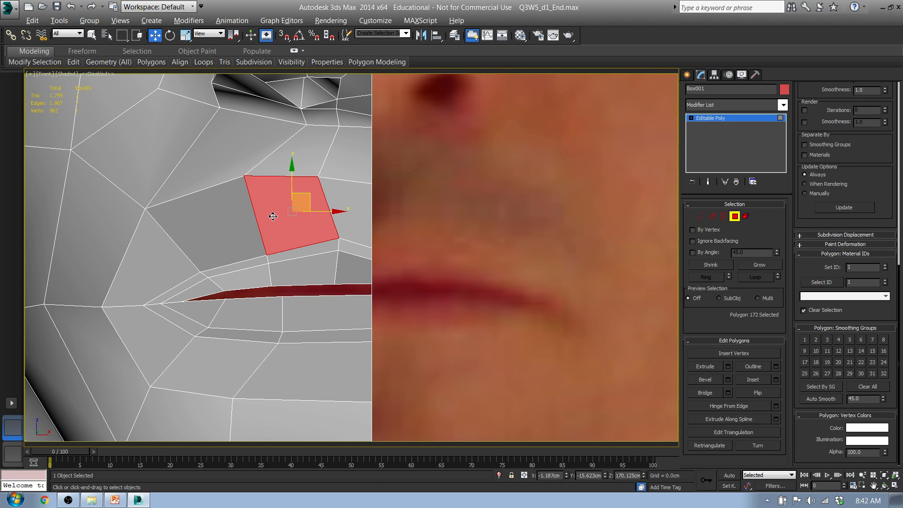
{"action": "scroll", "coordinate": [273, 218], "scroll_direction": "down", "scroll_amount": 5}
{"action": "left_click", "coordinate": [254, 211]}
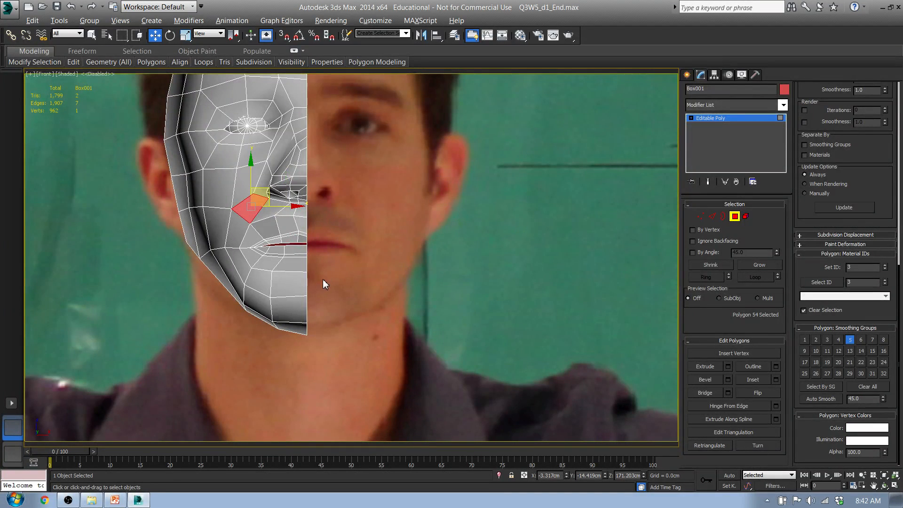
{"action": "left_click_drag", "start_coordinate": [245, 222], "coordinate": [243, 218]}
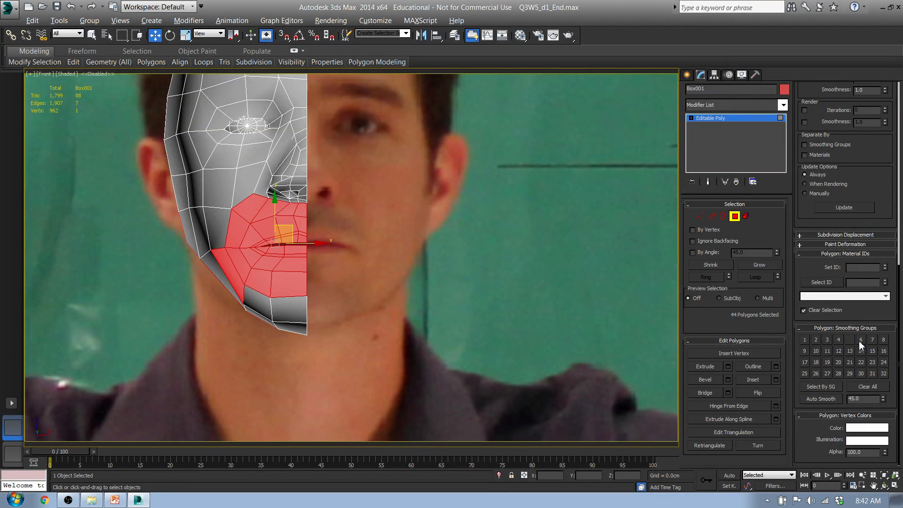
{"action": "left_click", "coordinate": [292, 285]}
- Select the strip of seven polygons along the inner lips and inspect it from an angled view
{"action": "middle_click_drag", "start_coordinate": [293, 285], "coordinate": [340, 284], "text": "alt"}
{"action": "scroll", "coordinate": [307, 256], "scroll_direction": "up", "scroll_amount": 5}
{"action": "middle_click_drag", "start_coordinate": [307, 256], "coordinate": [284, 246], "text": "alt"}
{"action": "left_click", "coordinate": [280, 238]}
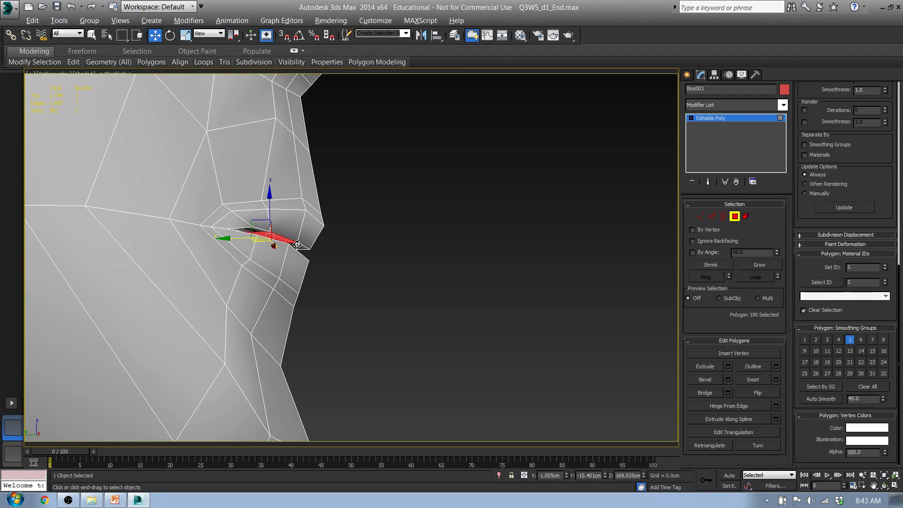
{"action": "left_click", "coordinate": [301, 250], "text": "shift"}
{"action": "middle_click_drag", "start_coordinate": [333, 252], "coordinate": [282, 300], "text": "alt"}
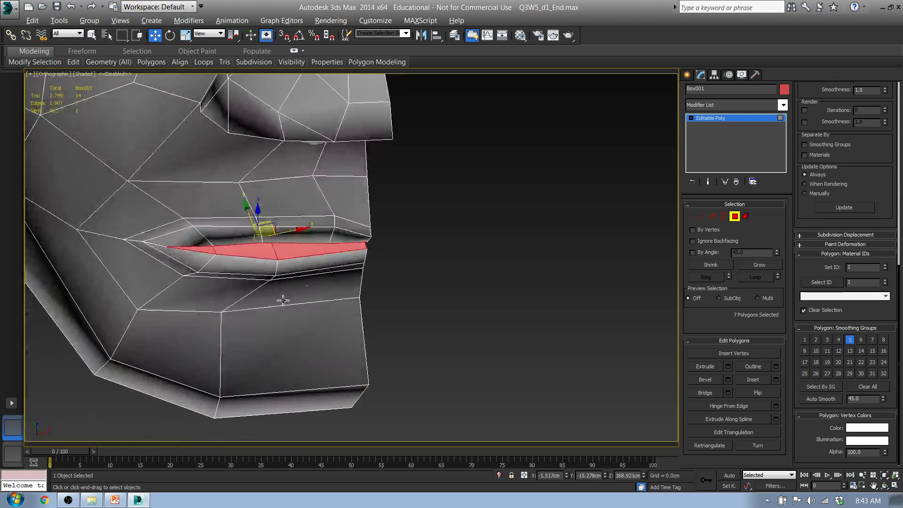
- Select the column of three vertices at the middle of the upper lip and move it forward to round the lip
{"action": "left_click", "coordinate": [701, 216]}
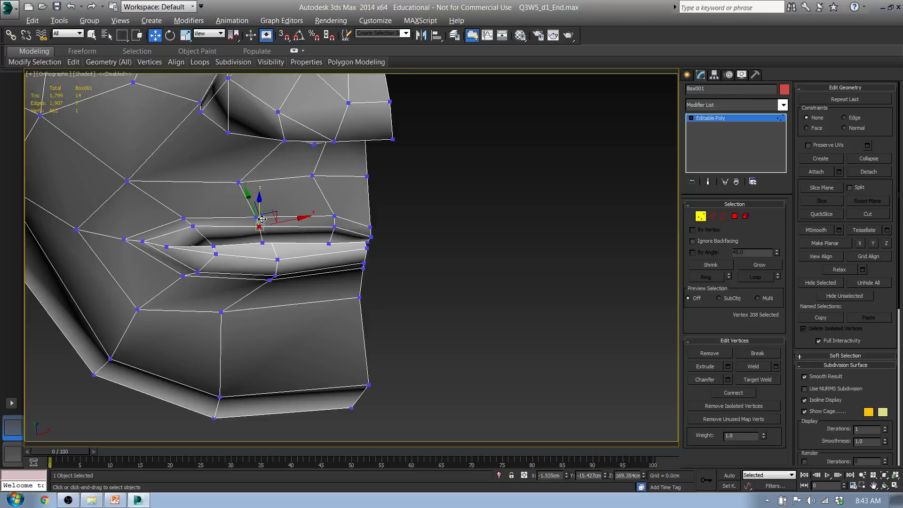
{"action": "left_click_drag", "start_coordinate": [254, 216], "coordinate": [266, 246]}
{"action": "middle_click_drag", "start_coordinate": [258, 226], "coordinate": [313, 257], "text": "alt"}
{"action": "left_click_drag", "start_coordinate": [276, 213], "coordinate": [279, 221]}
{"action": "middle_click_drag", "start_coordinate": [280, 221], "coordinate": [333, 224], "text": "alt"}
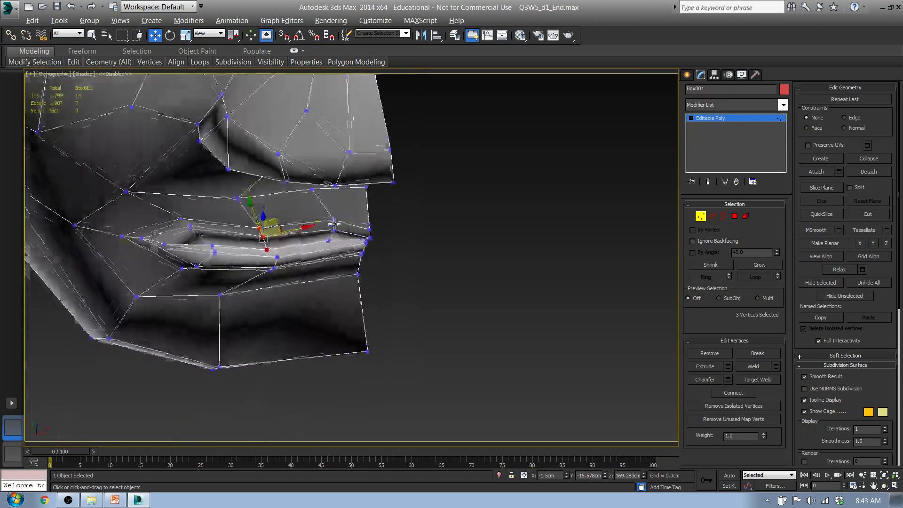
- Move the upper lip's column of three vertices nearest the centre line forward and slightly outward, away from the centre line
{"action": "left_click", "coordinate": [333, 230]}
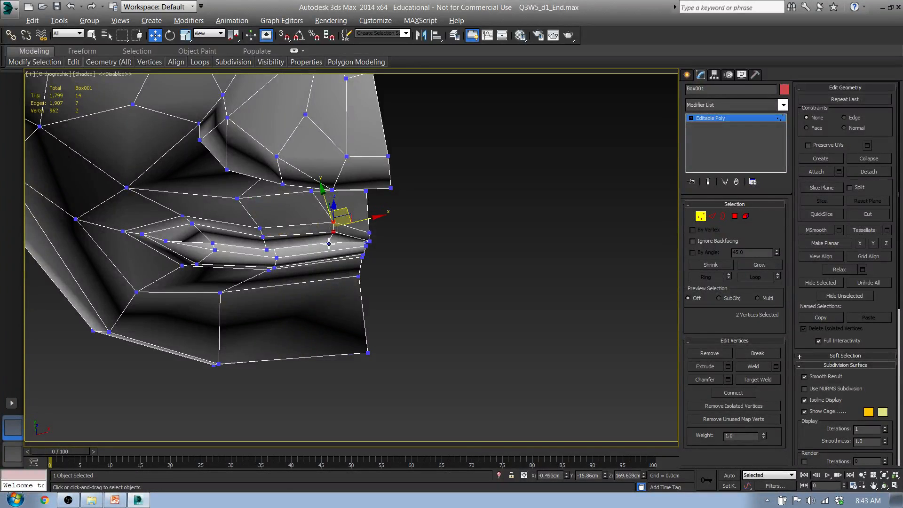
{"action": "left_click", "coordinate": [329, 243], "text": "ctrl"}
{"action": "middle_click_drag", "start_coordinate": [328, 243], "coordinate": [342, 223], "text": "alt"}
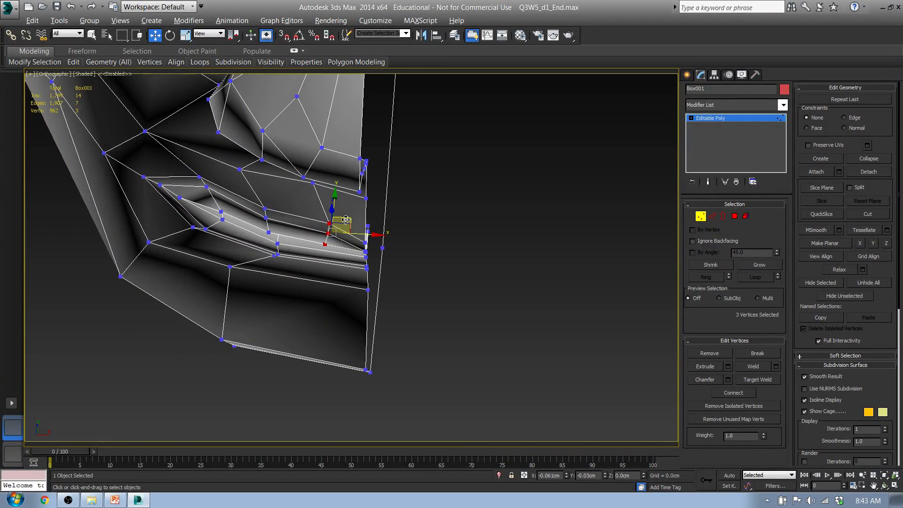
{"action": "left_click_drag", "start_coordinate": [346, 220], "coordinate": [345, 223]}
{"action": "middle_click_drag", "start_coordinate": [345, 223], "coordinate": [393, 272], "text": "alt"}
{"action": "left_click_drag", "start_coordinate": [344, 225], "coordinate": [338, 224]}
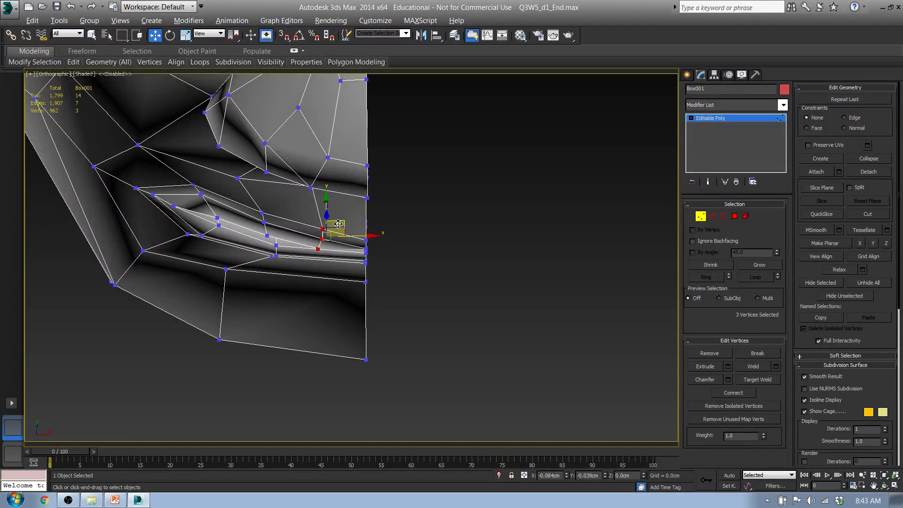
- In the left view, move the lower lip's inner vertices forward, placing them at about Y -15.807 cm and Y -15.446 cm
{"action": "left_click", "coordinate": [320, 250]}
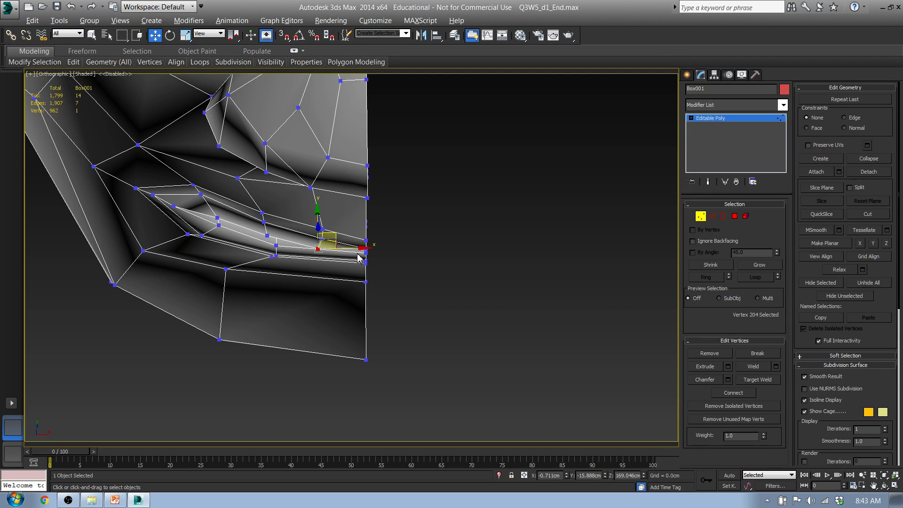
{"action": "key", "text": "l"}
{"action": "left_click_drag", "start_coordinate": [437, 260], "coordinate": [424, 285]}
{"action": "left_click", "coordinate": [395, 299]}
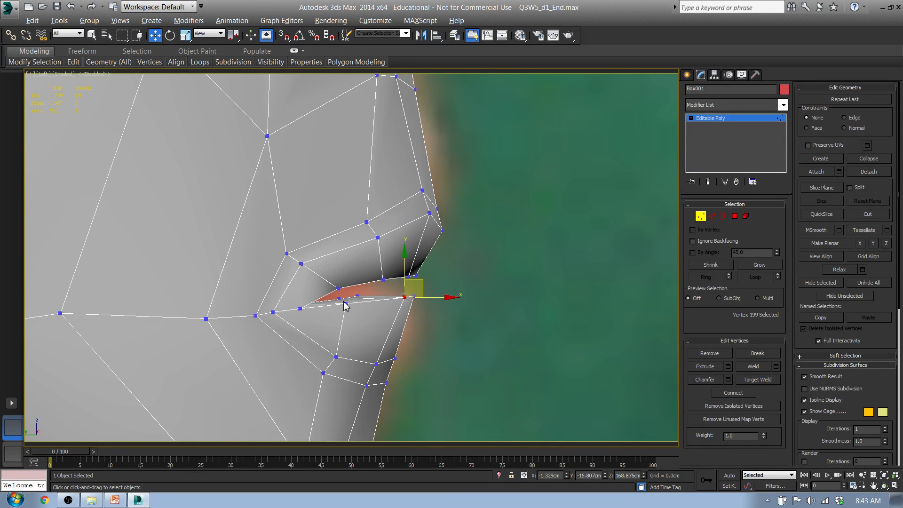
{"action": "left_click", "coordinate": [345, 304]}
{"action": "left_click_drag", "start_coordinate": [365, 291], "coordinate": [379, 292]}
{"action": "middle_click_drag", "start_coordinate": [436, 305], "coordinate": [407, 359], "text": "alt"}
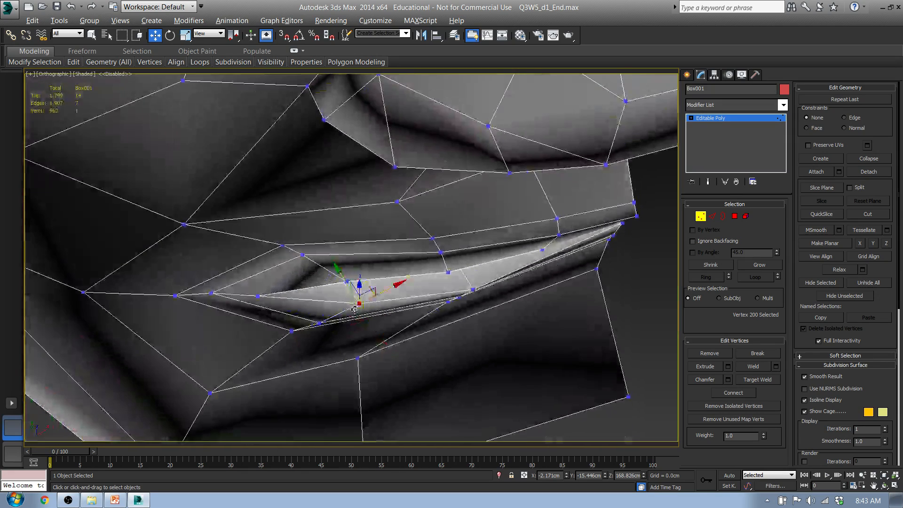
- Select the two upper-lip edge vertices nearest the mouth corner and move them forward to about Y -15.162 cm
{"action": "left_click", "coordinate": [282, 245]}
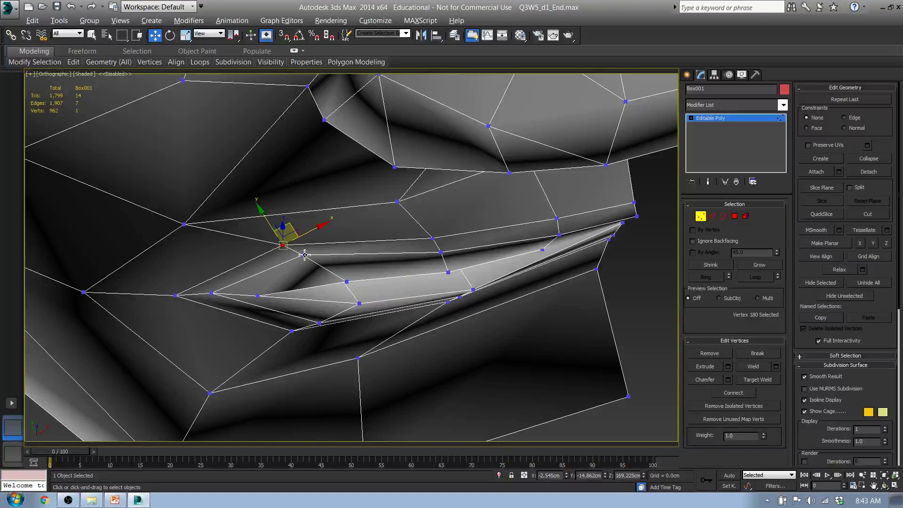
{"action": "left_click", "coordinate": [305, 254], "text": "ctrl"}
{"action": "mouse_move", "coordinate": [345, 266]}
{"action": "middle_mouse_down", "text": "alt"}
{"action": "mouse_move", "coordinate": [389, 262]}
{"action": "mouse_move", "coordinate": [349, 267]}
{"action": "middle_mouse_up", "text": "alt"}
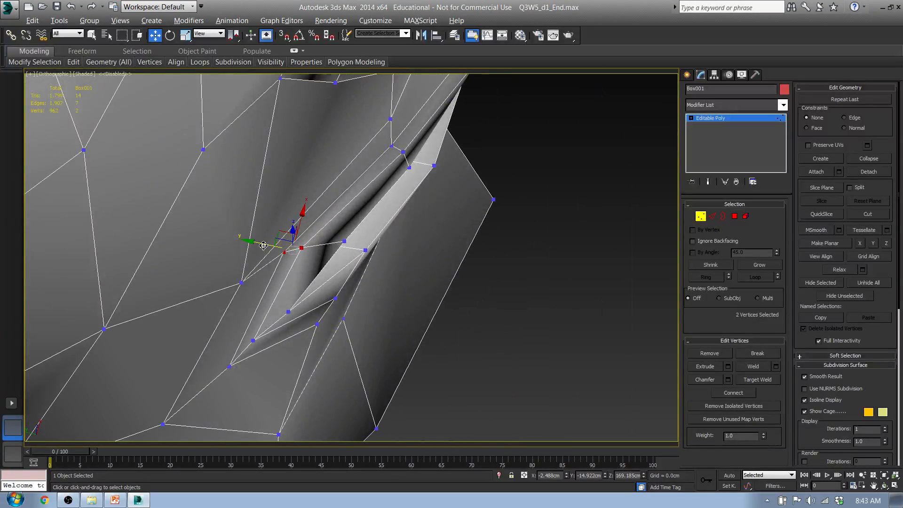
{"action": "left_click_drag", "start_coordinate": [281, 238], "coordinate": [339, 245]}
- In the left view, select the upper lip's hidden inner vertices in wireframe and move them slightly forward
{"action": "key", "text": "l"}
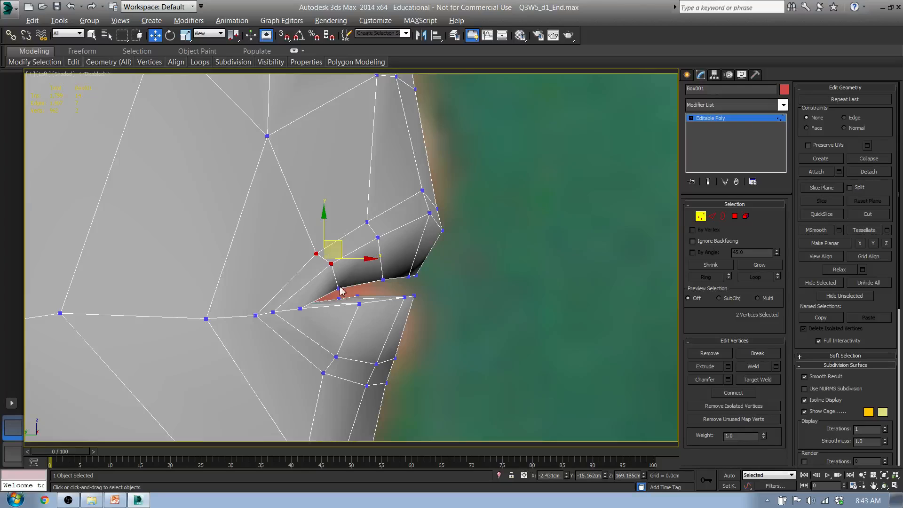
{"action": "left_click", "coordinate": [340, 289]}
{"action": "key", "text": "F3"}
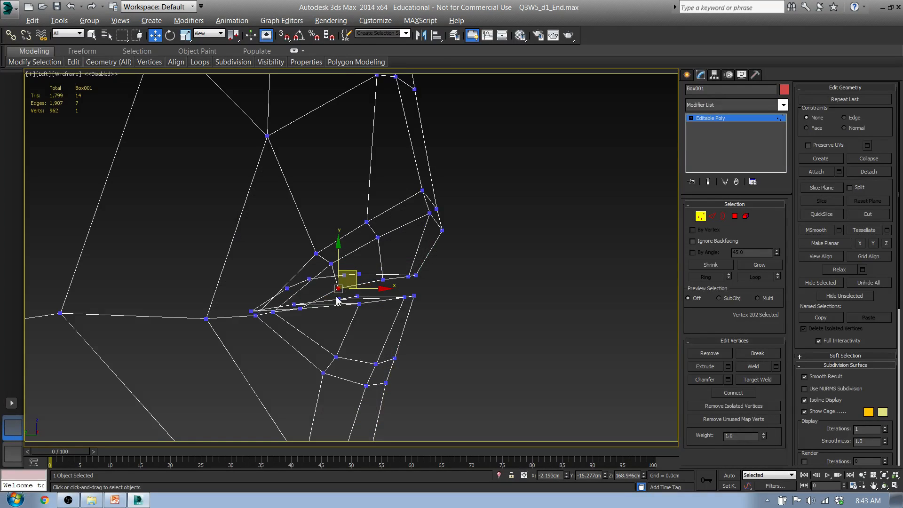
{"action": "left_click", "coordinate": [287, 288], "text": "ctrl"}
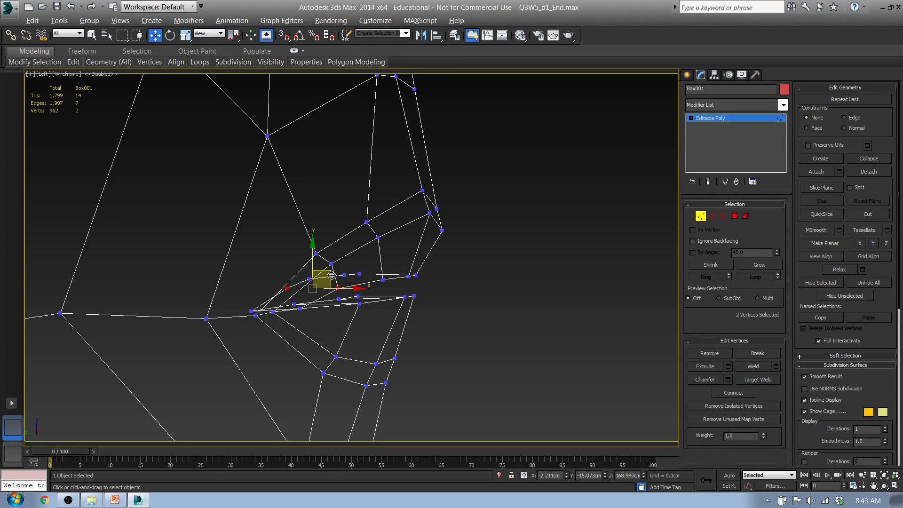
{"action": "left_click_drag", "start_coordinate": [332, 275], "coordinate": [424, 266]}
{"action": "key", "text": "F3"}
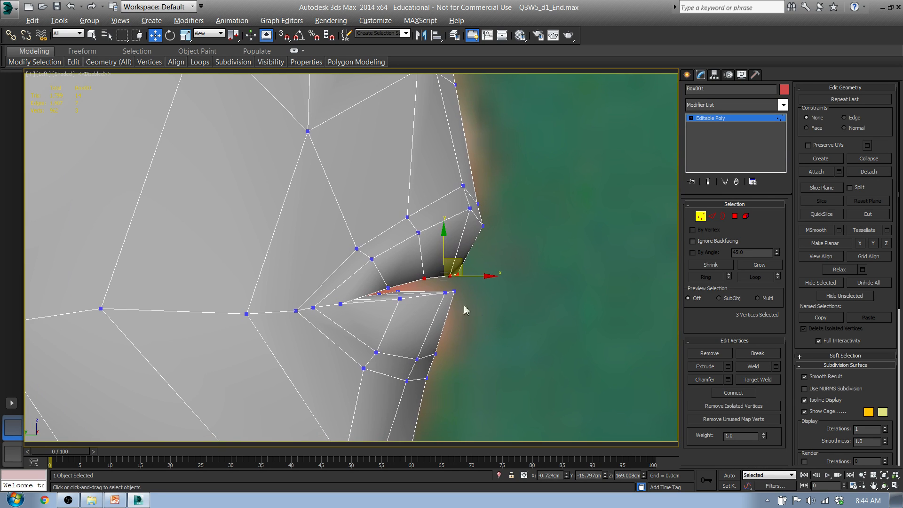
- Select the five vertices along the lower lip's inner edge and raise them slightly toward the upper lip
{"action": "left_click_drag", "start_coordinate": [386, 295], "coordinate": [389, 296]}
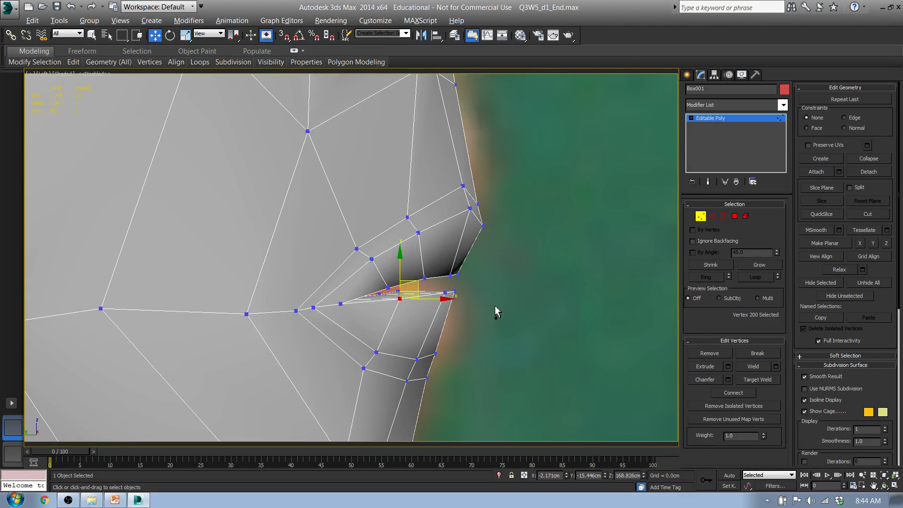
{"action": "left_click_drag", "start_coordinate": [495, 306], "coordinate": [432, 277], "text": "ctrl"}
{"action": "left_click", "coordinate": [378, 294], "text": "ctrl"}
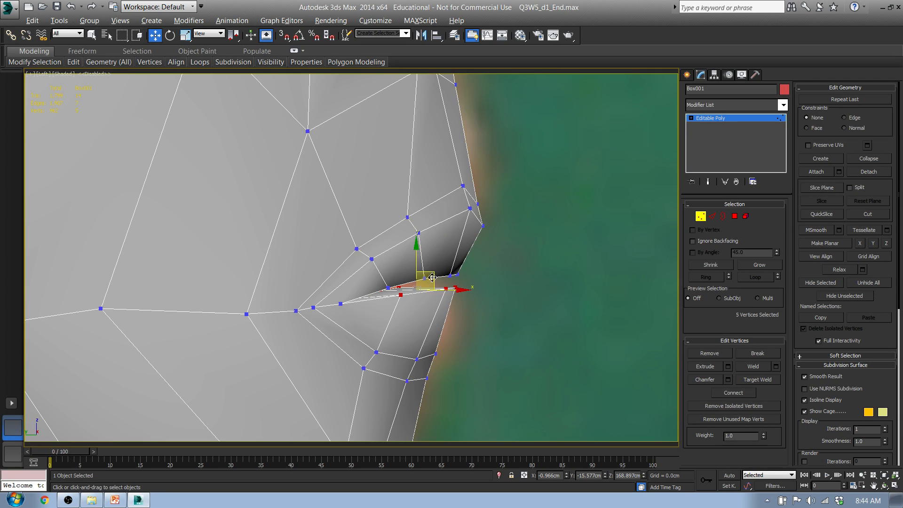
- Move the three vertices along the lower lip's outer edge forward to about Y -15.589 cm
{"action": "left_click", "coordinate": [437, 353]}
{"action": "left_click", "coordinate": [416, 360], "text": "ctrl"}
{"action": "left_click", "coordinate": [378, 352], "text": "ctrl"}
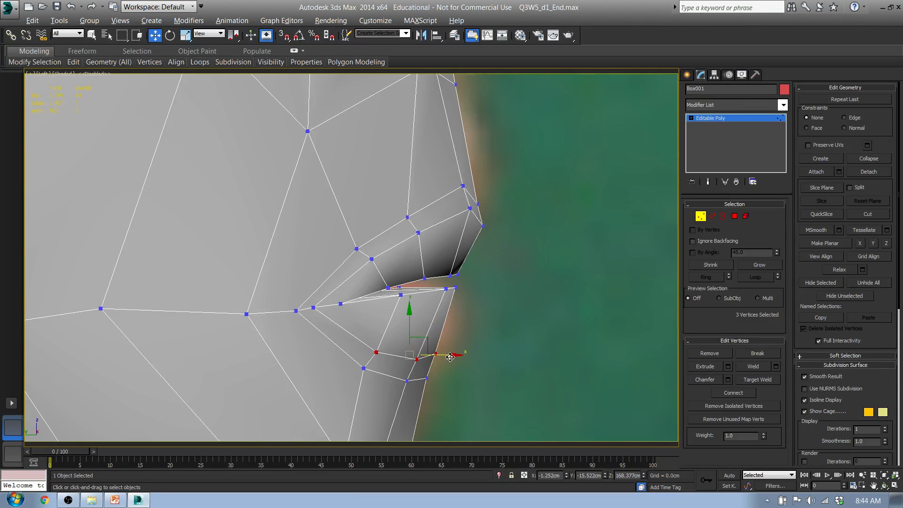
{"action": "left_click_drag", "start_coordinate": [441, 355], "coordinate": [448, 355]}
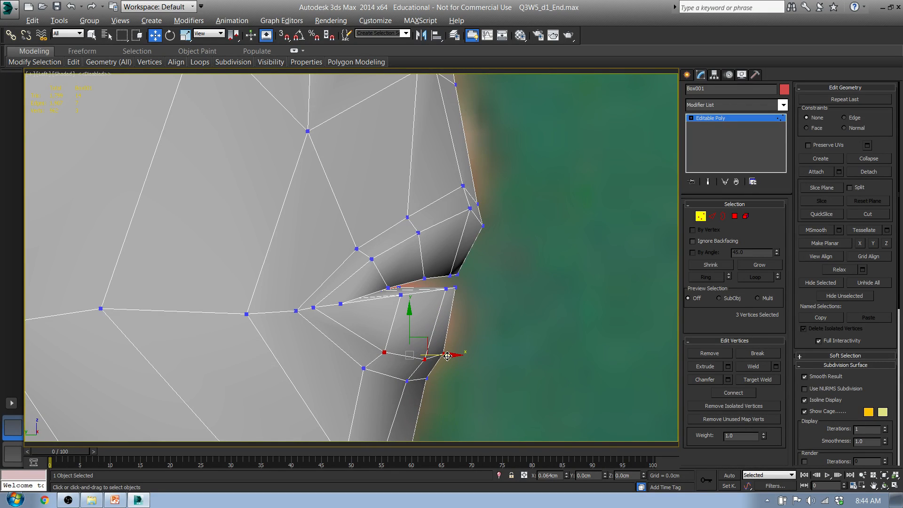
- Lower the lower lip's three top-edge vertices slightly, and move the three vertices beneath them forward and up to fill out the lip
{"action": "middle_click_drag", "start_coordinate": [431, 297], "coordinate": [382, 309]}
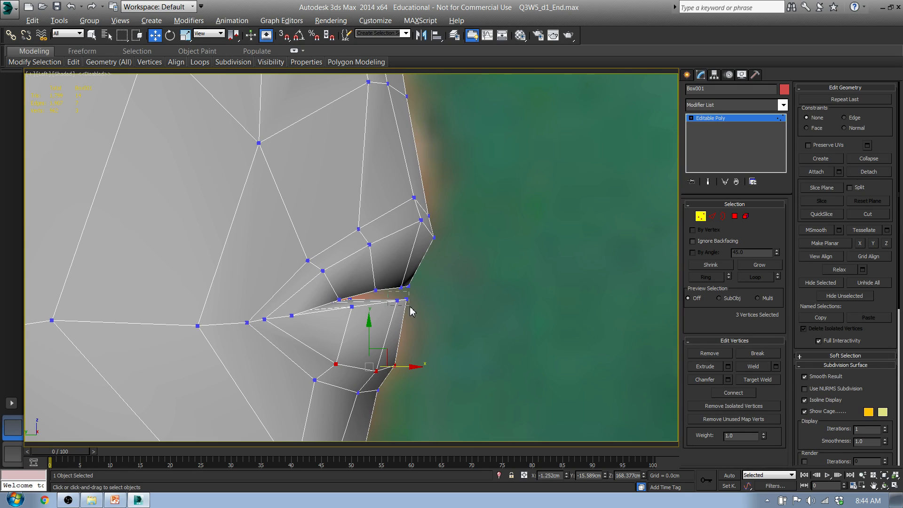
{"action": "left_click_drag", "start_coordinate": [416, 311], "coordinate": [404, 297]}
{"action": "left_click", "coordinate": [352, 307], "text": "ctrl"}
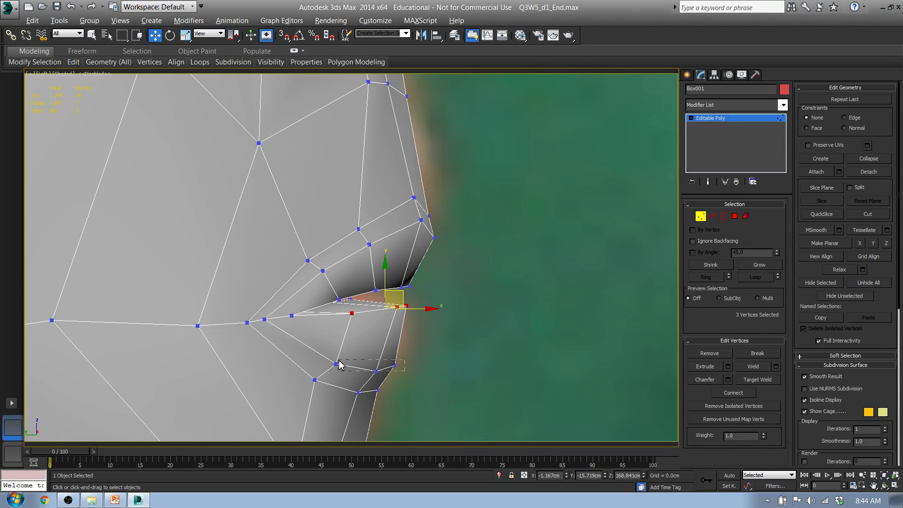
{"action": "left_click_drag", "start_coordinate": [340, 365], "coordinate": [332, 362]}
{"action": "left_click_drag", "start_coordinate": [386, 351], "coordinate": [392, 346]}
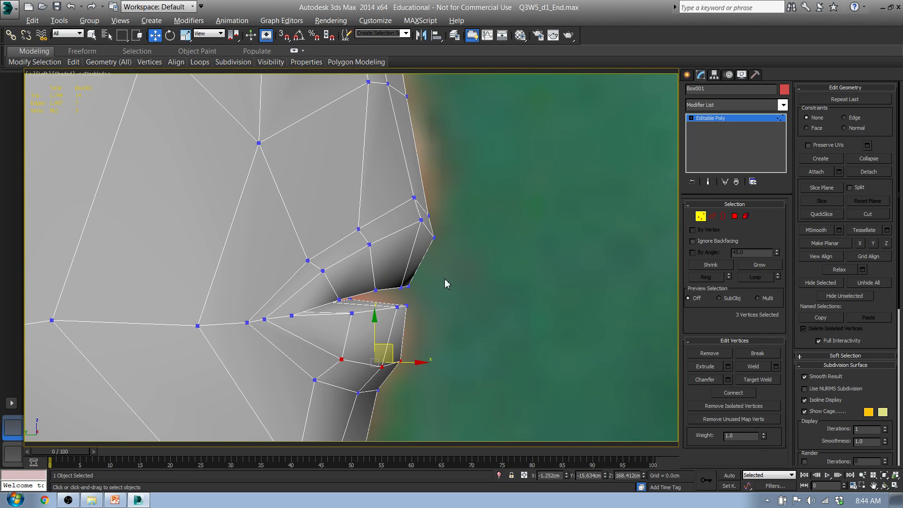
- Examine the lips in the front view against the reference photo, selecting the inner vertex near the mouth corner
{"action": "key", "text": "f"}
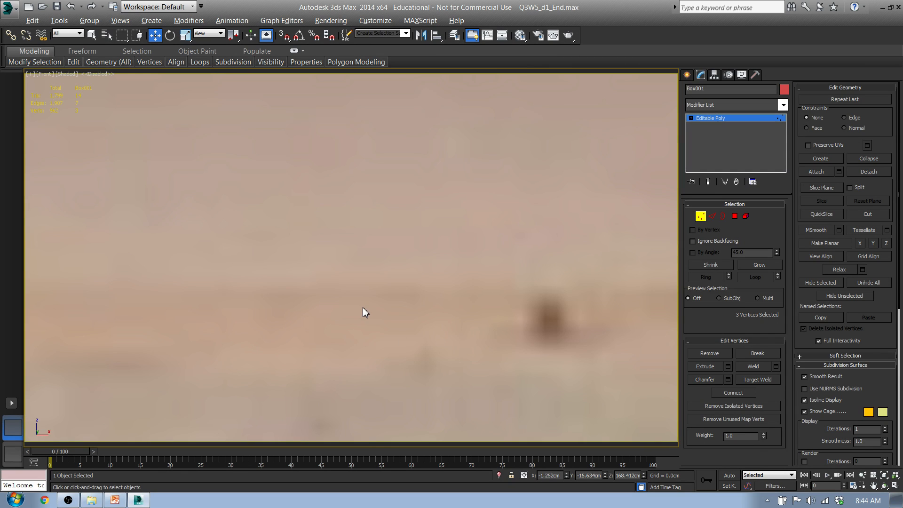
{"action": "key", "text": "z"}
{"action": "scroll", "coordinate": [385, 284], "scroll_direction": "down", "scroll_amount": 4}
{"action": "scroll", "coordinate": [314, 310], "scroll_direction": "up", "scroll_amount": 5}
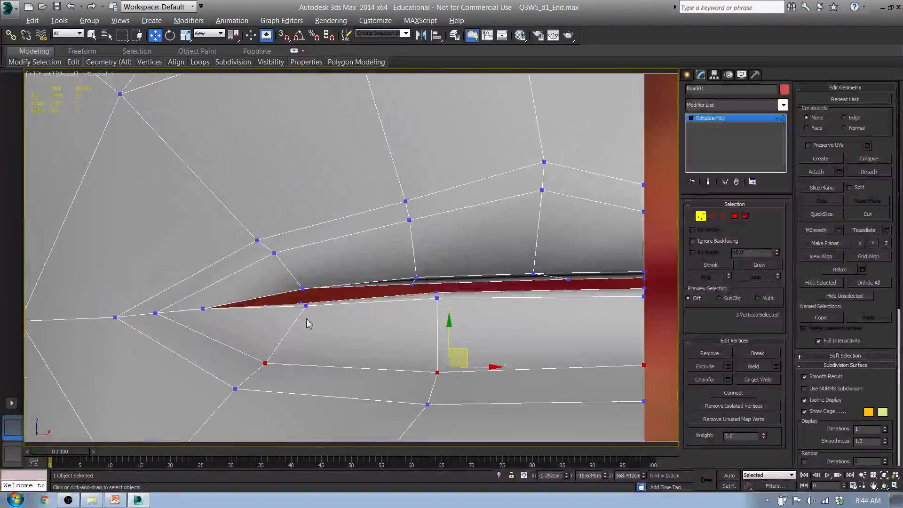
{"action": "left_click_drag", "start_coordinate": [305, 300], "coordinate": [307, 299]}
{"action": "middle_click_drag", "start_coordinate": [444, 295], "coordinate": [348, 289]}
{"action": "scroll", "coordinate": [348, 289], "scroll_direction": "down", "scroll_amount": 5}
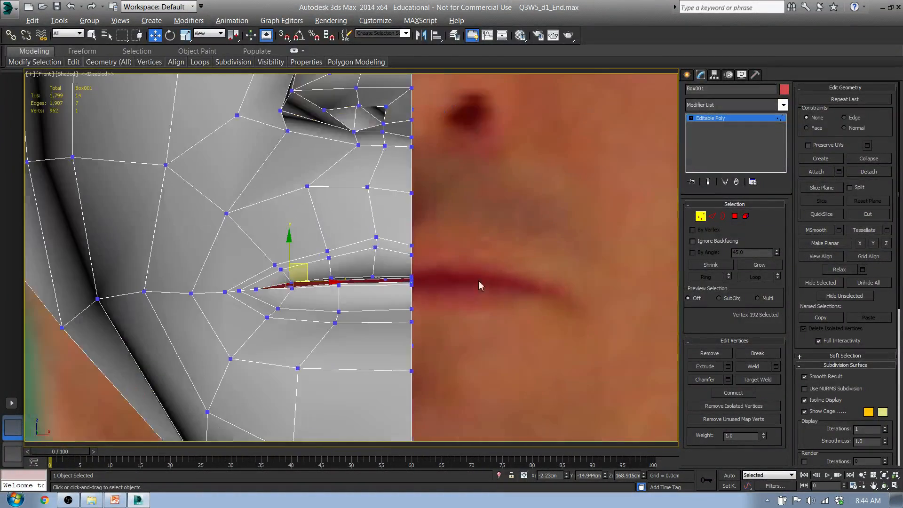
- Examine the half head from the side and from its open centre side, closing in on the inner lips
{"action": "middle_click_drag", "start_coordinate": [480, 285], "coordinate": [476, 256], "text": "alt"}
{"action": "scroll", "coordinate": [473, 257], "scroll_direction": "down", "scroll_amount": 4}
{"action": "middle_click_drag", "start_coordinate": [308, 264], "coordinate": [414, 332], "text": "alt"}
{"action": "middle_click_drag", "start_coordinate": [221, 274], "coordinate": [305, 270]}
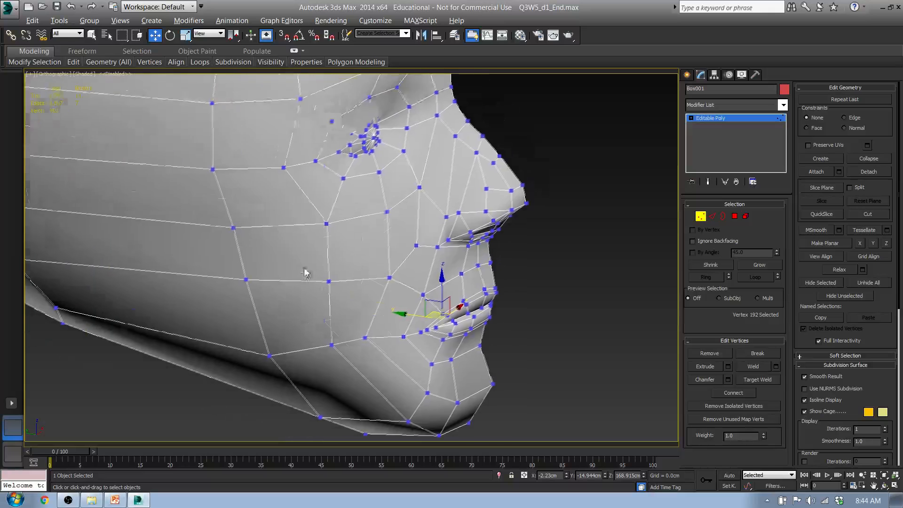
{"action": "scroll", "coordinate": [304, 270], "scroll_direction": "down", "scroll_amount": 4}
{"action": "scroll", "coordinate": [353, 308], "scroll_direction": "up", "scroll_amount": 4}
{"action": "scroll", "coordinate": [386, 324], "scroll_direction": "down", "scroll_amount": 2}
{"action": "scroll", "coordinate": [377, 332], "scroll_direction": "down", "scroll_amount": 5}
{"action": "middle_click_drag", "start_coordinate": [447, 322], "coordinate": [265, 310]}
{"action": "middle_click_drag", "start_coordinate": [374, 328], "coordinate": [305, 324]}
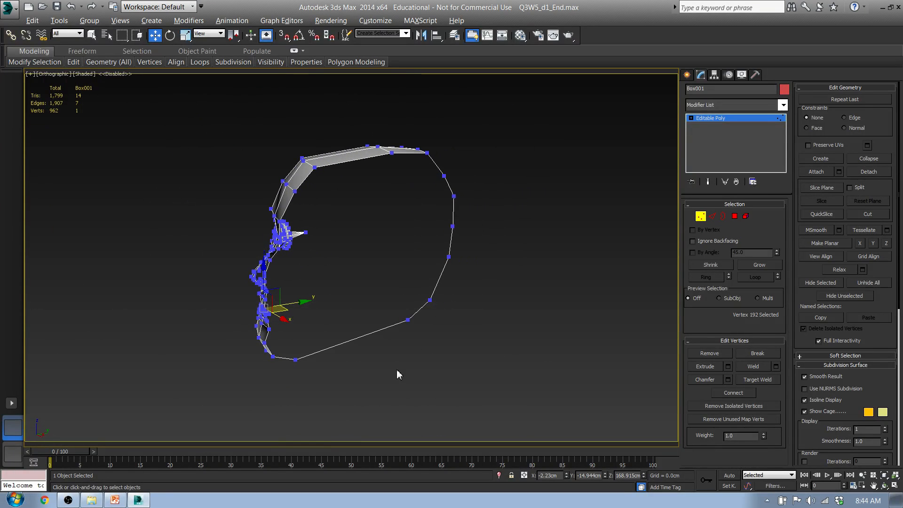
{"action": "middle_click_drag", "start_coordinate": [276, 311], "coordinate": [311, 277], "text": "alt"}
{"action": "scroll", "coordinate": [271, 318], "scroll_direction": "up", "scroll_amount": 4}
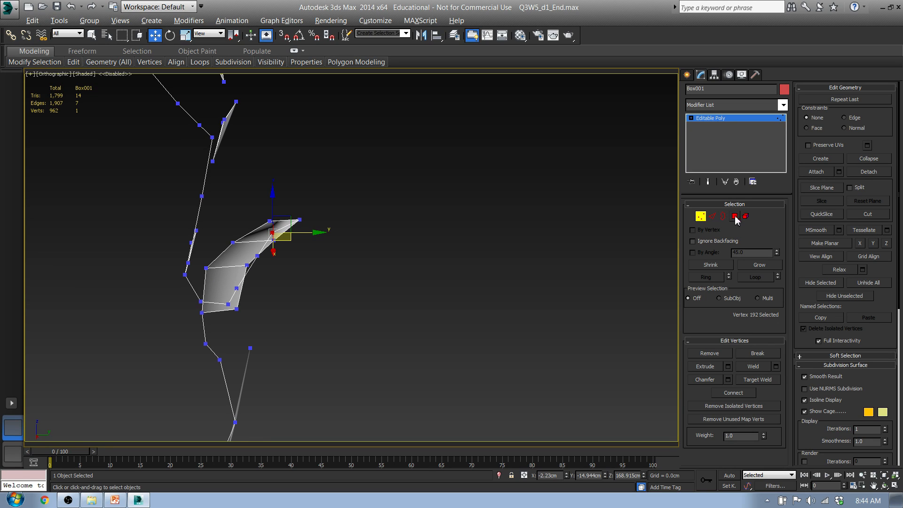
- Select the open border that runs along the inner lips and the half head's centre line, and cap it
{"action": "left_click", "coordinate": [724, 216]}
{"action": "mouse_move", "coordinate": [268, 275]}
{"action": "middle_mouse_down", "text": "alt"}
{"action": "mouse_move", "coordinate": [275, 269]}
{"action": "mouse_move", "coordinate": [252, 277]}
{"action": "middle_mouse_up", "text": "alt"}
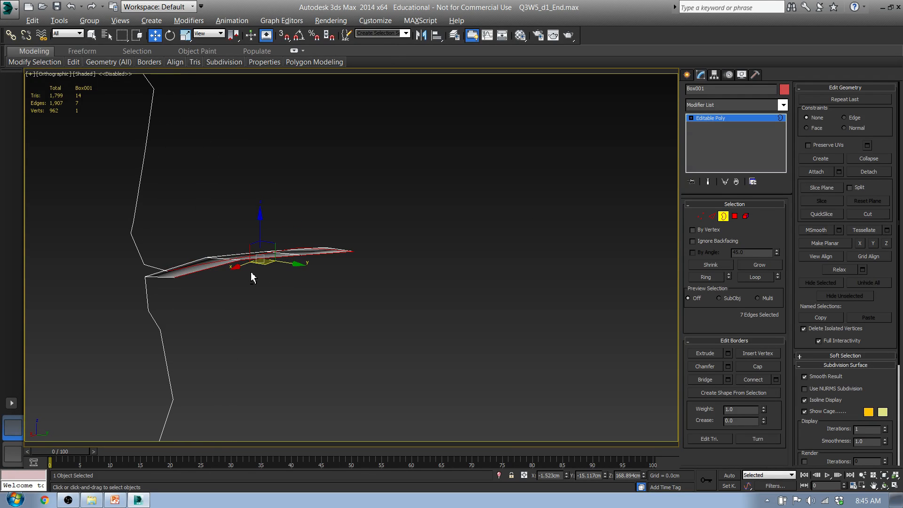
{"action": "left_click", "coordinate": [755, 367]}
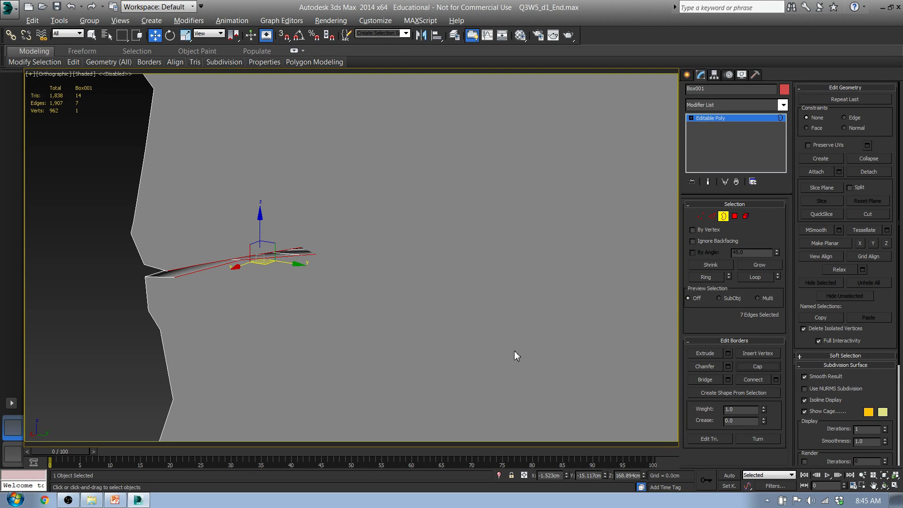
- Select the two vertices at the back of the upper and lower lips on the centre line
{"action": "left_click", "coordinate": [700, 216]}
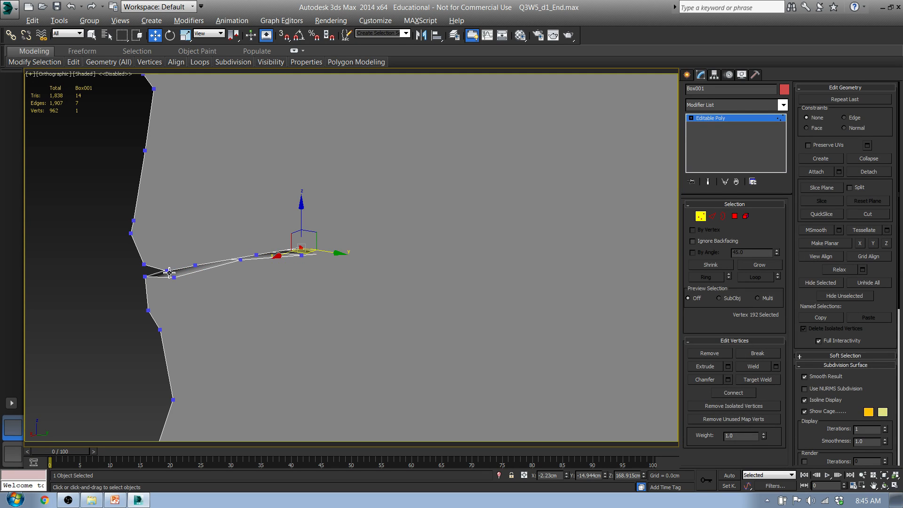
{"action": "left_click", "coordinate": [168, 272]}
{"action": "left_click", "coordinate": [174, 277], "text": "ctrl"}
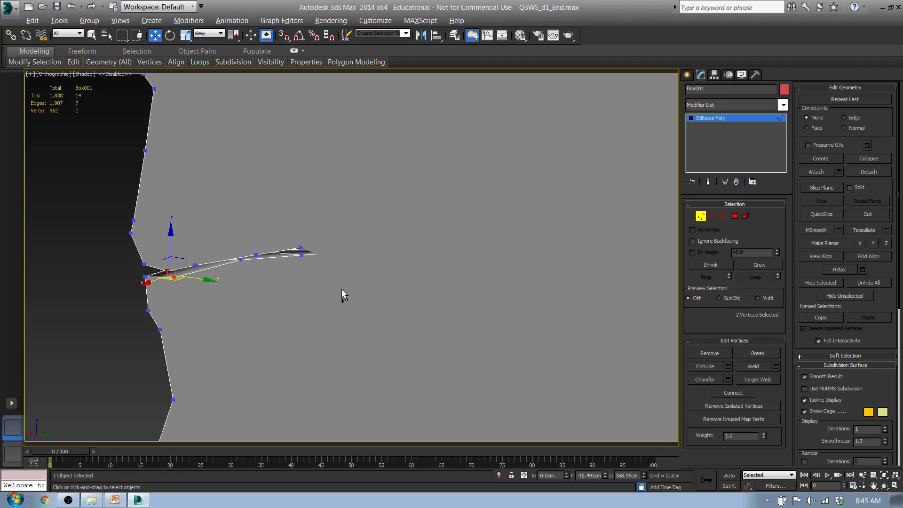
- Connect the two selected vertices at the mouth's centre edge and delete the large polygon closing the head's open side
{"action": "left_click", "coordinate": [735, 394]}
{"action": "middle_click_drag", "start_coordinate": [235, 297], "coordinate": [268, 294], "text": "alt"}
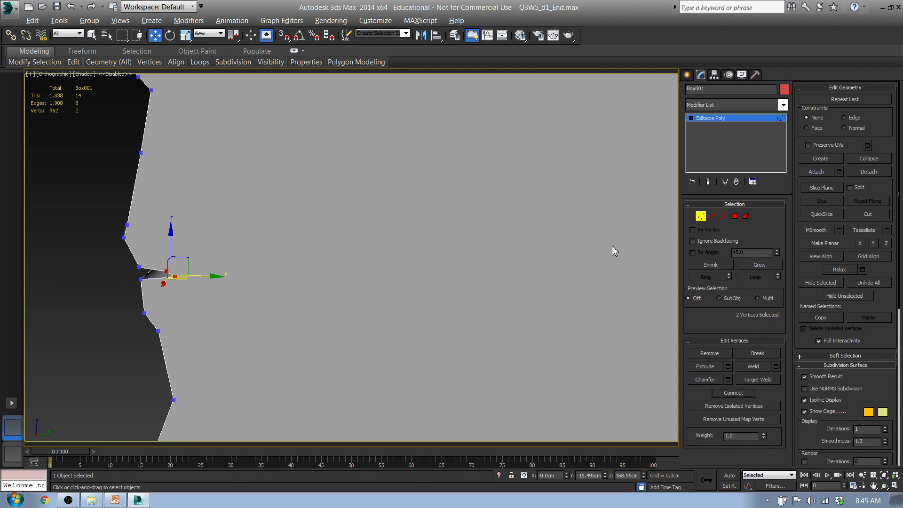
{"action": "left_click", "coordinate": [734, 217]}
{"action": "left_click", "coordinate": [516, 228]}
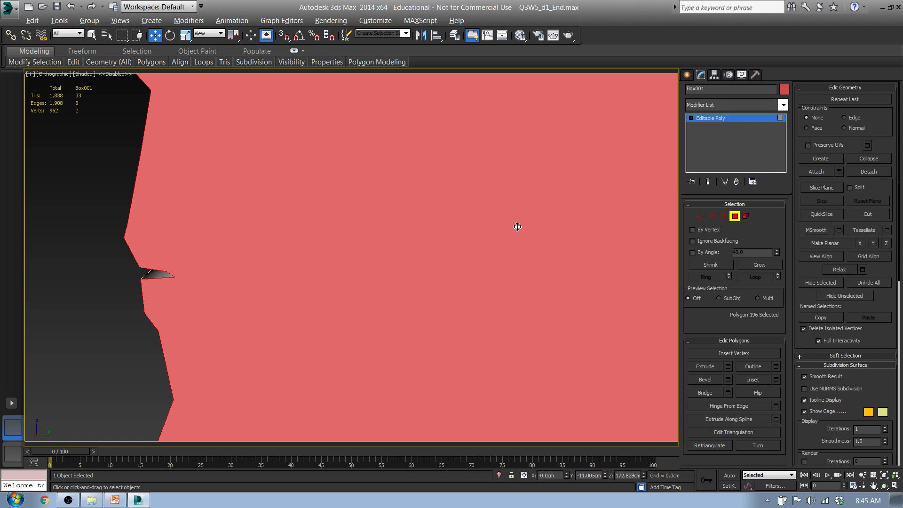
{"action": "key", "text": "Delete"}
- Extrude the polygon closing the gap between the lips straight back into the head
{"action": "left_click", "coordinate": [181, 271]}
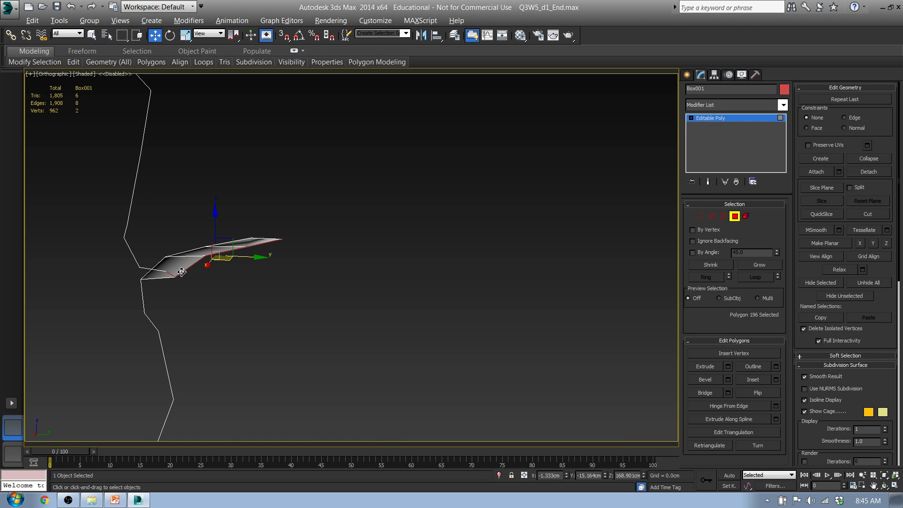
{"action": "mouse_move", "coordinate": [181, 271]}
{"action": "middle_mouse_down", "text": "alt"}
{"action": "mouse_move", "coordinate": [235, 271]}
{"action": "mouse_move", "coordinate": [205, 273]}
{"action": "mouse_move", "coordinate": [246, 294]}
{"action": "middle_mouse_up", "text": "alt"}
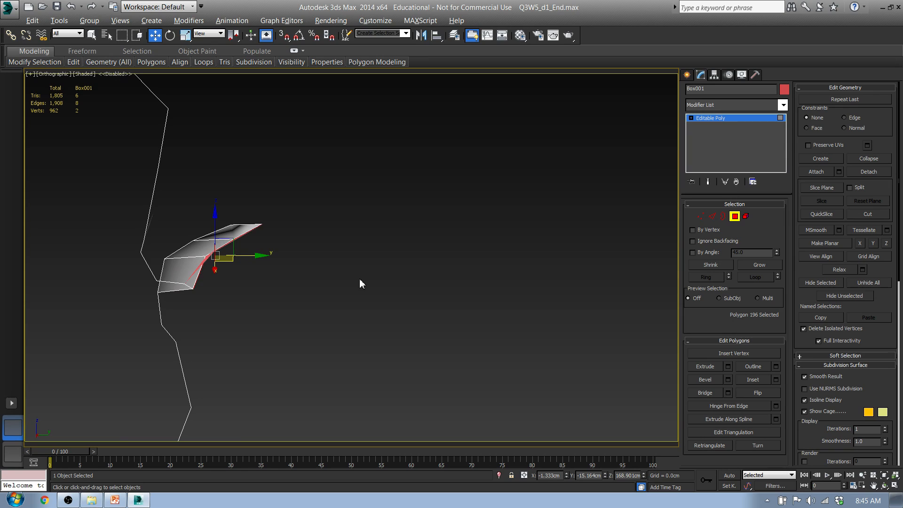
{"action": "left_click_drag", "start_coordinate": [359, 284], "coordinate": [361, 305]}
- Try to scale the seven side polygons of the mouth extrusion vertically along Z
{"action": "left_click", "coordinate": [271, 283]}
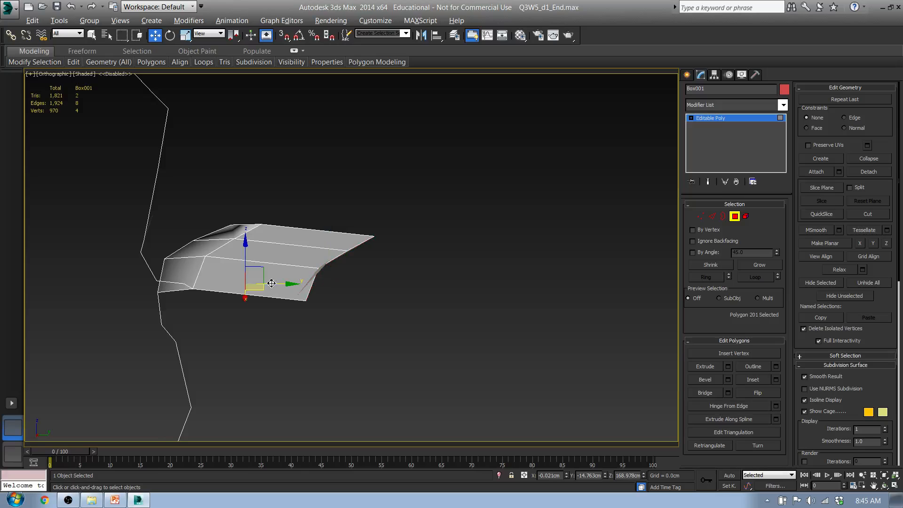
{"action": "middle_click_drag", "start_coordinate": [295, 303], "coordinate": [298, 267], "text": "alt"}
{"action": "left_click", "coordinate": [291, 306], "text": "ctrl"}
{"action": "left_click", "coordinate": [292, 330], "text": "ctrl"}
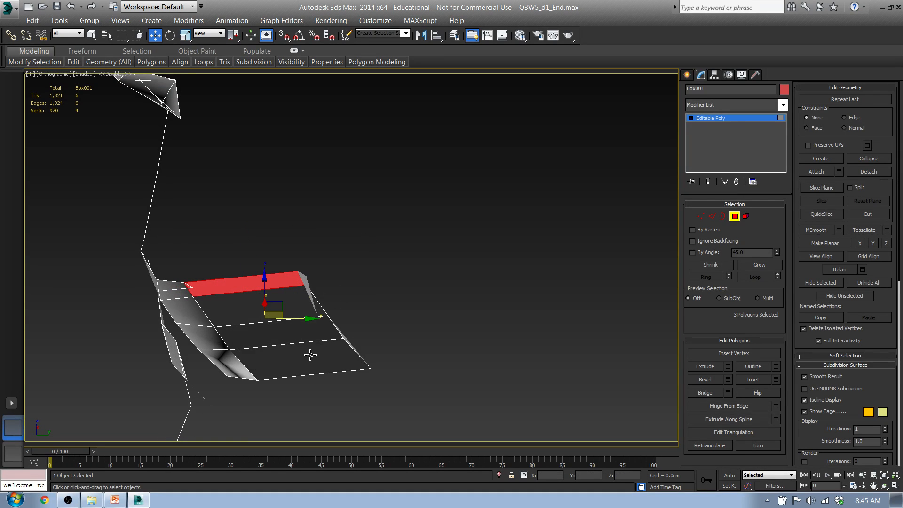
{"action": "left_click", "coordinate": [310, 355], "text": "ctrl"}
{"action": "middle_click_drag", "start_coordinate": [365, 334], "coordinate": [365, 386], "text": "alt"}
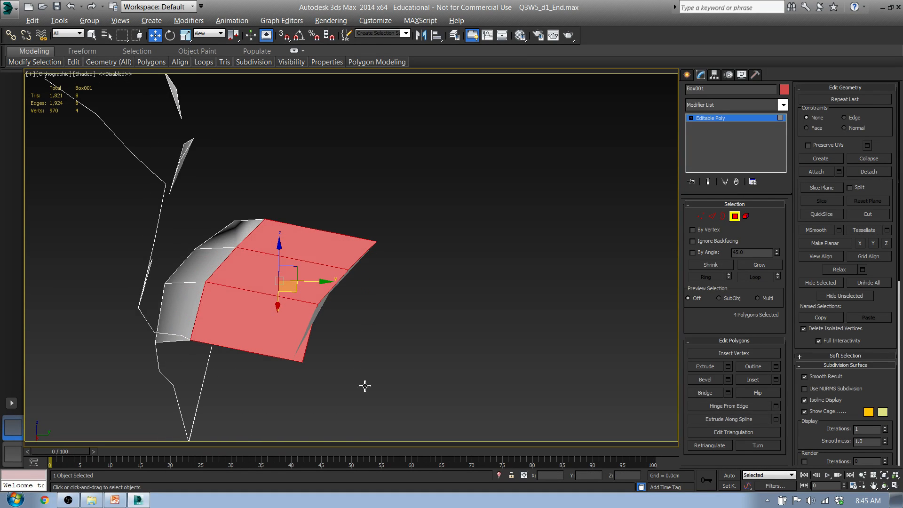
{"action": "left_click", "coordinate": [307, 276], "text": "ctrl"}
{"action": "middle_click_drag", "start_coordinate": [325, 308], "coordinate": [343, 285], "text": "alt"}
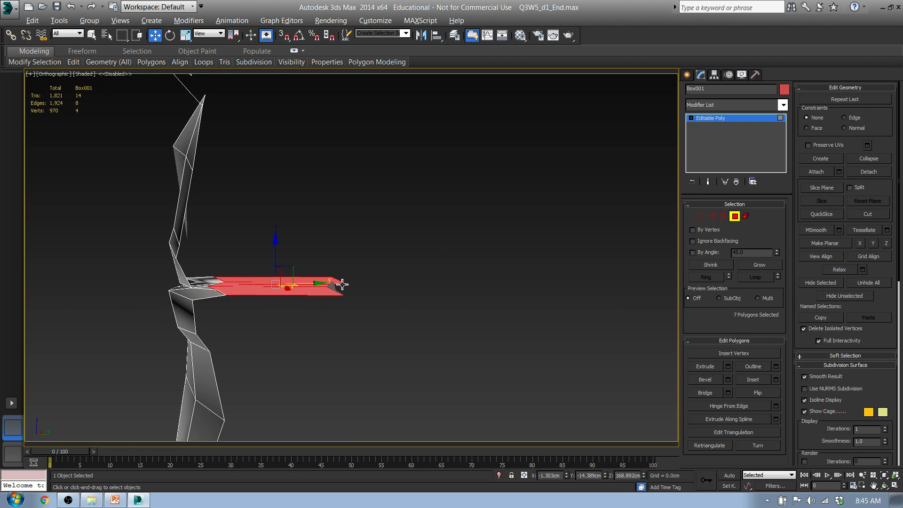
{"action": "key", "text": "r"}
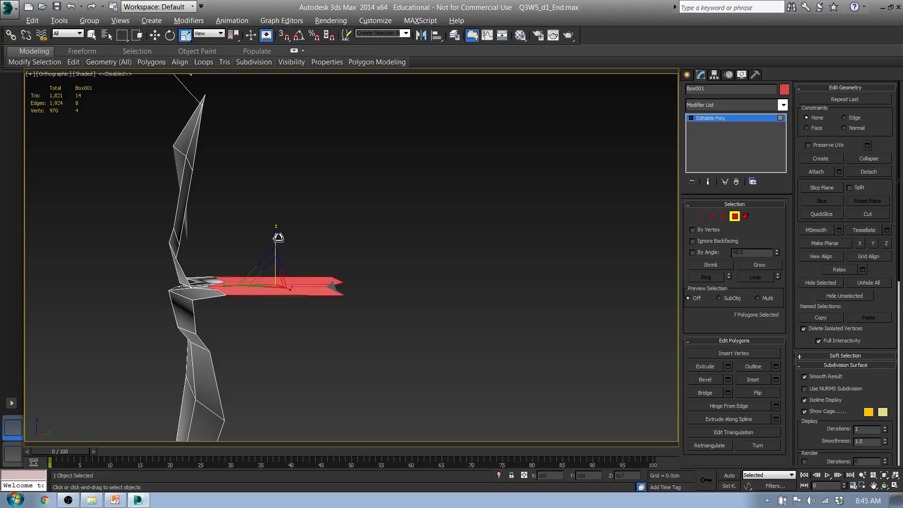
{"action": "left_click_drag", "start_coordinate": [278, 238], "coordinate": [277, 289]}
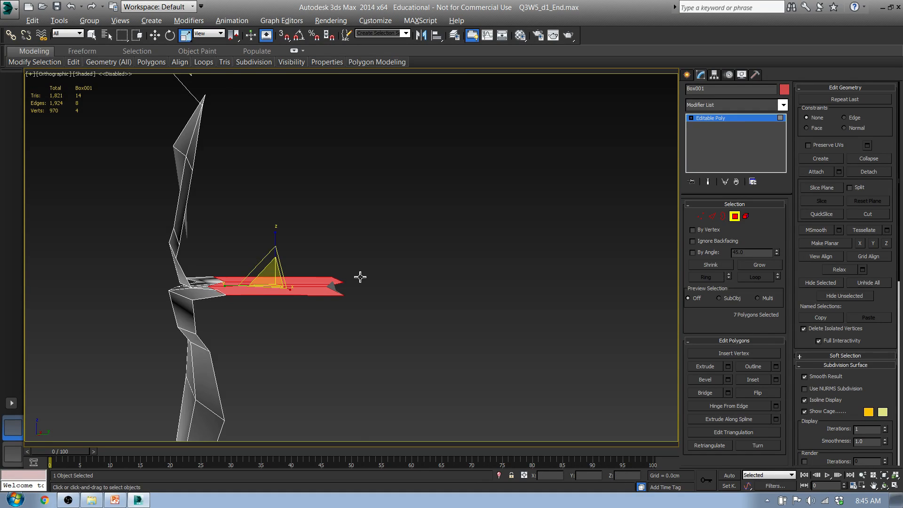
{"action": "middle_click_drag", "start_coordinate": [360, 277], "coordinate": [288, 302], "text": "alt"}
- Select the three upper polygons of the mouth extrusion and move them up along Z
{"action": "left_click", "coordinate": [300, 295]}
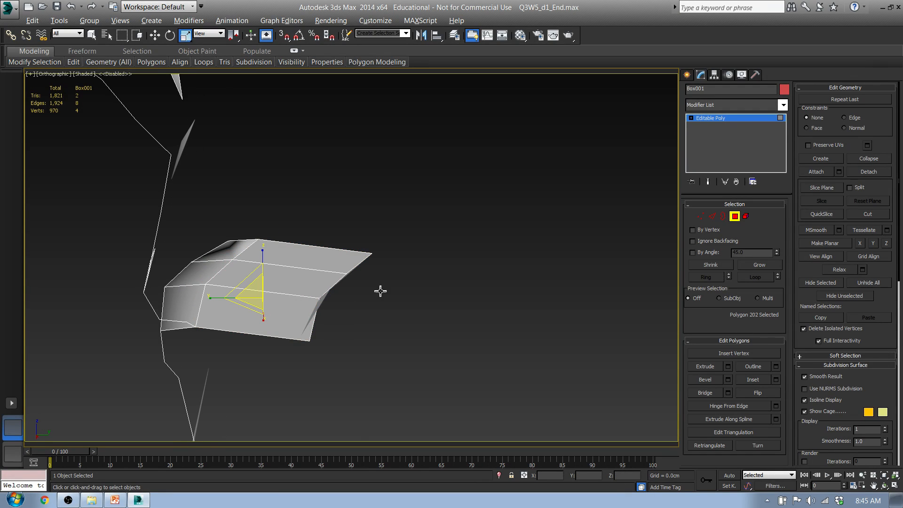
{"action": "left_click", "coordinate": [324, 256], "text": "ctrl"}
{"action": "mouse_move", "coordinate": [340, 290]}
{"action": "middle_mouse_down", "text": "alt"}
{"action": "mouse_move", "coordinate": [344, 270]}
{"action": "mouse_move", "coordinate": [316, 214]}
{"action": "mouse_move", "coordinate": [307, 266]}
{"action": "mouse_move", "coordinate": [346, 282]}
{"action": "middle_mouse_up", "text": "alt"}
{"action": "key", "text": "w"}
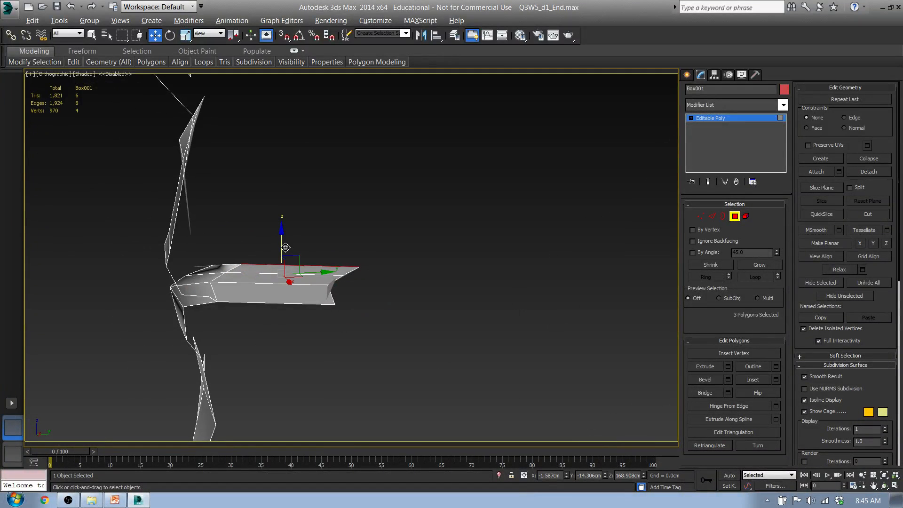
{"action": "middle_click_drag", "start_coordinate": [285, 247], "coordinate": [279, 322], "text": "alt"}
- Turn off Backface Cull in Box001's object properties
{"action": "left_click", "coordinate": [285, 273]}
{"action": "left_click", "coordinate": [279, 325]}
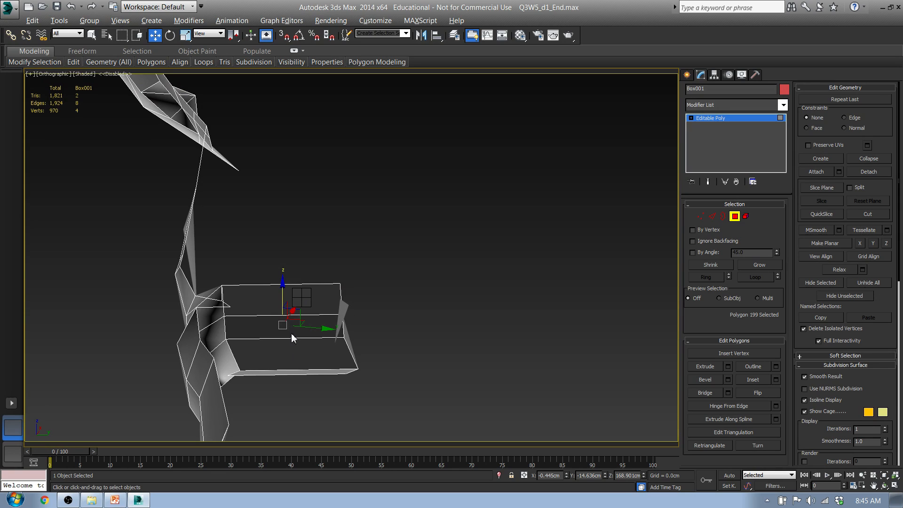
{"action": "right_click", "coordinate": [352, 373]}
{"action": "left_click", "coordinate": [214, 253]}
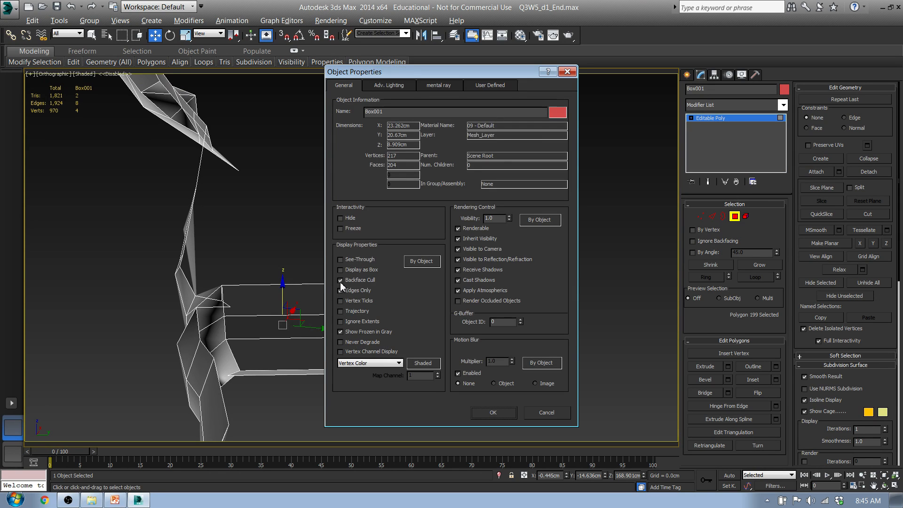
{"action": "left_click", "coordinate": [494, 413]}
- Select the three lower polygons of the mouth extrusion and move them down about 0.05 cm along Z
{"action": "mouse_move", "coordinate": [283, 376]}
{"action": "middle_mouse_down", "text": "alt"}
{"action": "mouse_move", "coordinate": [281, 369]}
{"action": "mouse_move", "coordinate": [377, 324]}
{"action": "mouse_move", "coordinate": [407, 362]}
{"action": "mouse_move", "coordinate": [329, 348]}
{"action": "middle_mouse_up", "text": "alt"}
{"action": "left_click", "coordinate": [336, 349], "text": "ctrl"}
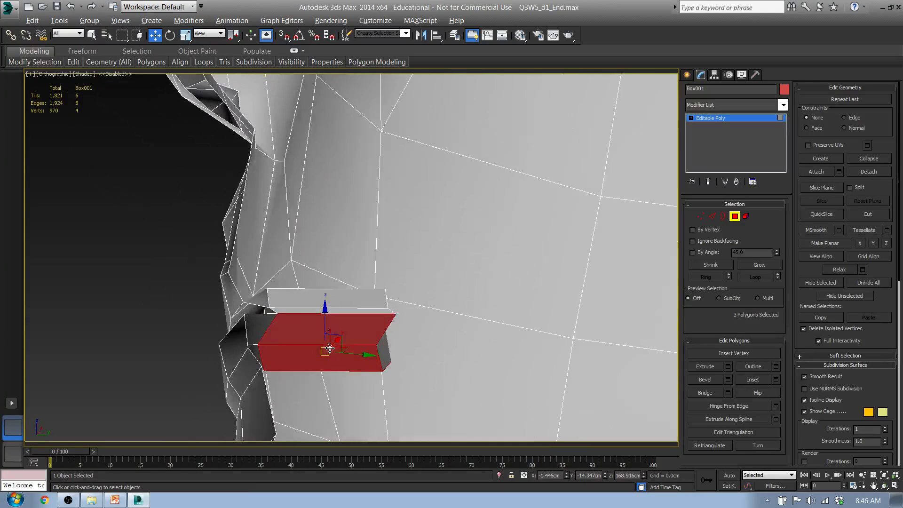
{"action": "left_click_drag", "start_coordinate": [328, 319], "coordinate": [328, 324]}
{"action": "left_click", "coordinate": [332, 345]}
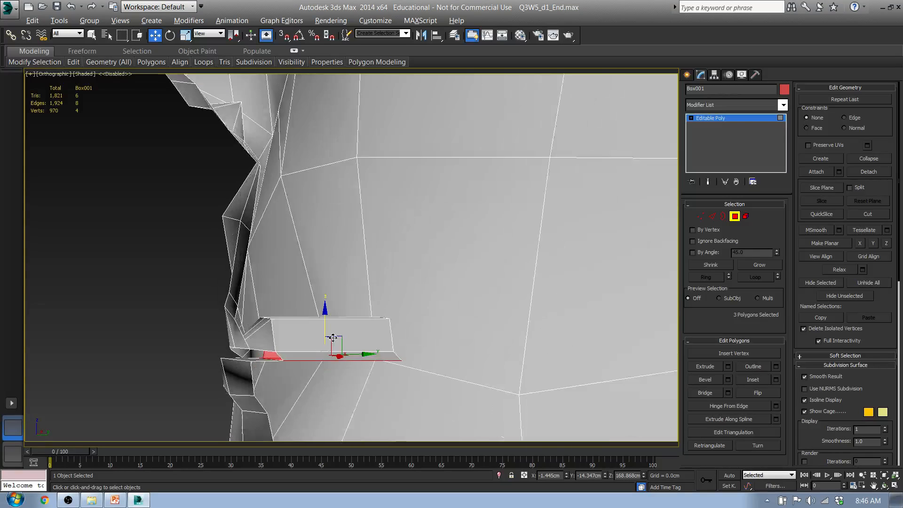
- Delete the mouth extrusion's side polygon that lies on the head's centre line
{"action": "middle_click_drag", "start_coordinate": [331, 345], "coordinate": [401, 354], "text": "alt"}
{"action": "left_click", "coordinate": [402, 354]}
{"action": "key", "text": "Delete"}
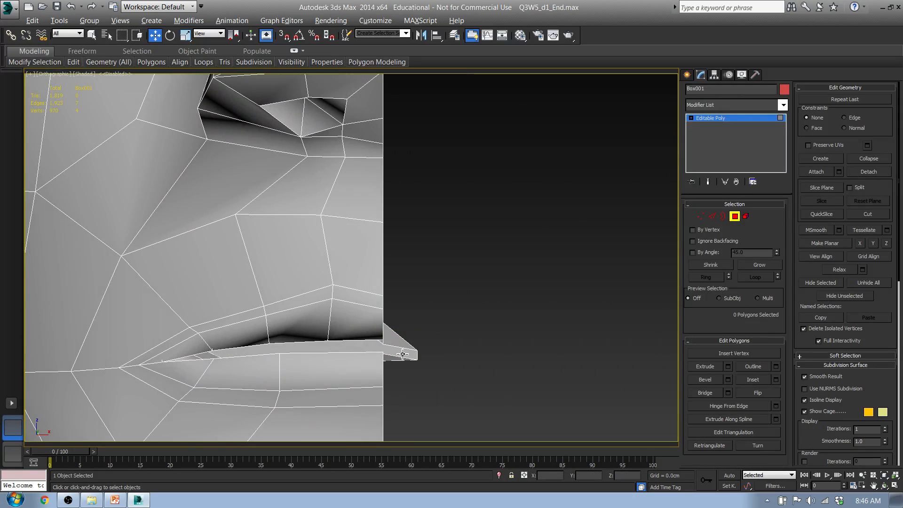
- Select the three upper polygons of the mouth extrusion and lower them along Z until the extrusion is thin again
{"action": "middle_click_drag", "start_coordinate": [418, 345], "coordinate": [249, 261], "text": "alt"}
{"action": "left_click", "coordinate": [322, 236]}
{"action": "middle_click_drag", "start_coordinate": [312, 260], "coordinate": [325, 274], "text": "alt"}
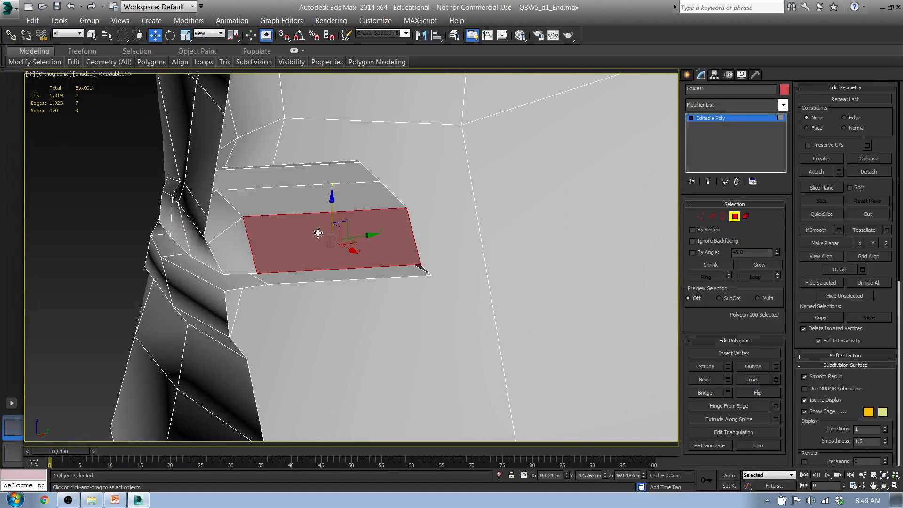
{"action": "left_click", "coordinate": [311, 200]}
{"action": "left_click", "coordinate": [279, 178], "text": "ctrl"}
{"action": "middle_click_drag", "start_coordinate": [280, 178], "coordinate": [329, 185], "text": "alt"}
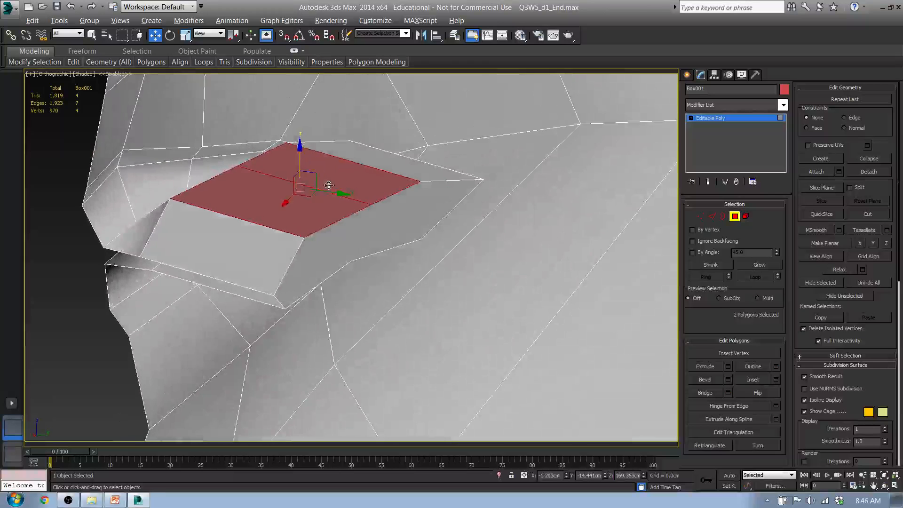
{"action": "left_click", "coordinate": [397, 173], "text": "ctrl"}
{"action": "middle_click_drag", "start_coordinate": [299, 232], "coordinate": [320, 228], "text": "alt"}
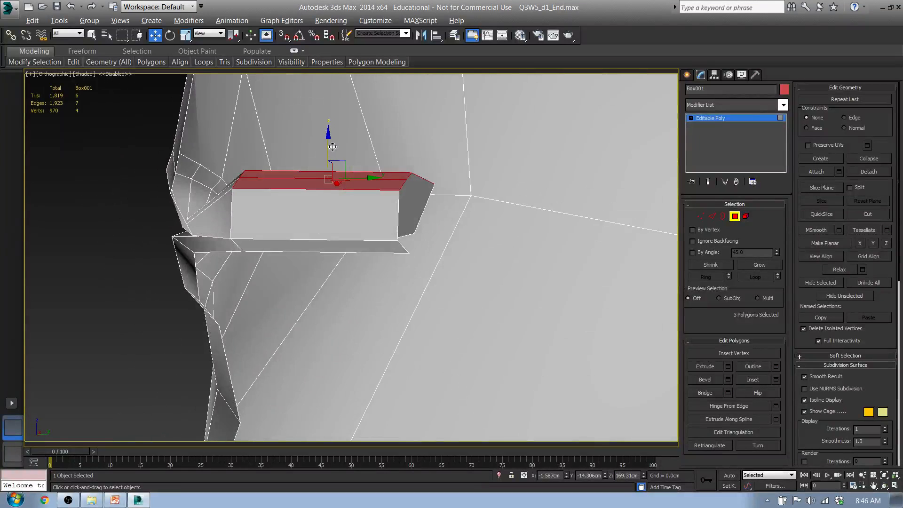
{"action": "left_click_drag", "start_coordinate": [332, 146], "coordinate": [331, 192]}
- Select the eight vertices around the front loop of the mouth extrusion and move them about 0.12 cm along Y toward the lips
{"action": "left_click", "coordinate": [700, 216]}
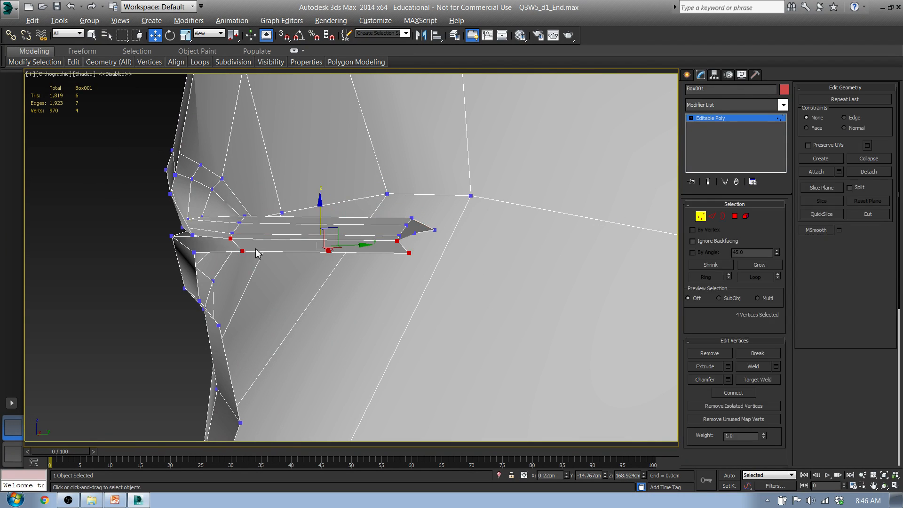
{"action": "middle_click_drag", "start_coordinate": [255, 254], "coordinate": [250, 271], "text": "alt"}
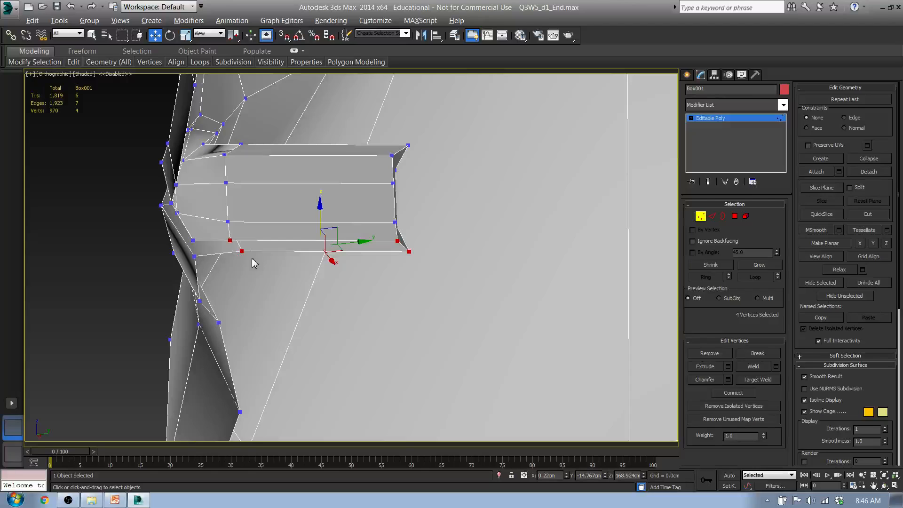
{"action": "left_click_drag", "start_coordinate": [254, 263], "coordinate": [226, 231]}
{"action": "left_click", "coordinate": [228, 221], "text": "ctrl"}
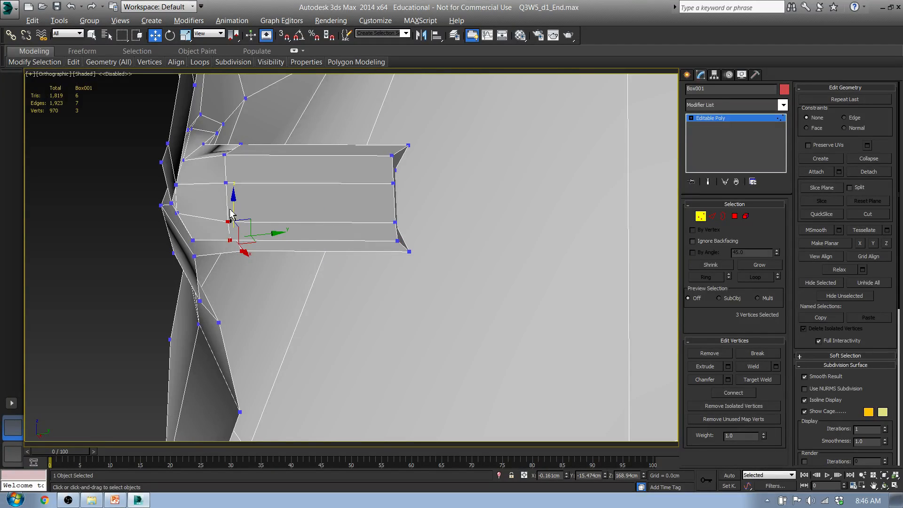
{"action": "left_click", "coordinate": [226, 183], "text": "ctrl"}
{"action": "left_click", "coordinate": [225, 155], "text": "ctrl"}
{"action": "left_click", "coordinate": [242, 145], "text": "ctrl"}
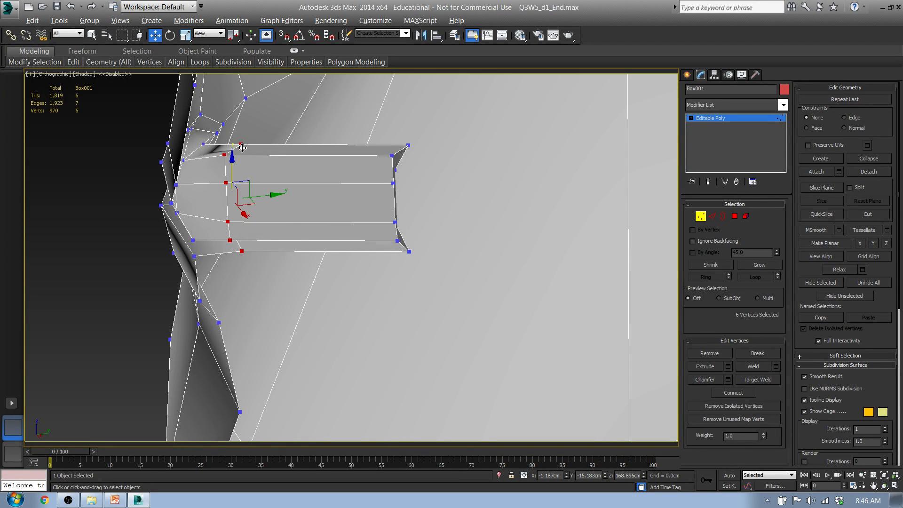
{"action": "key", "text": "F3"}
{"action": "mouse_move", "coordinate": [252, 173]}
{"action": "middle_mouse_down", "text": "alt"}
{"action": "mouse_move", "coordinate": [205, 185]}
{"action": "mouse_move", "coordinate": [239, 180]}
{"action": "middle_mouse_up", "text": "alt"}
{"action": "left_click", "coordinate": [320, 188], "text": "ctrl"}
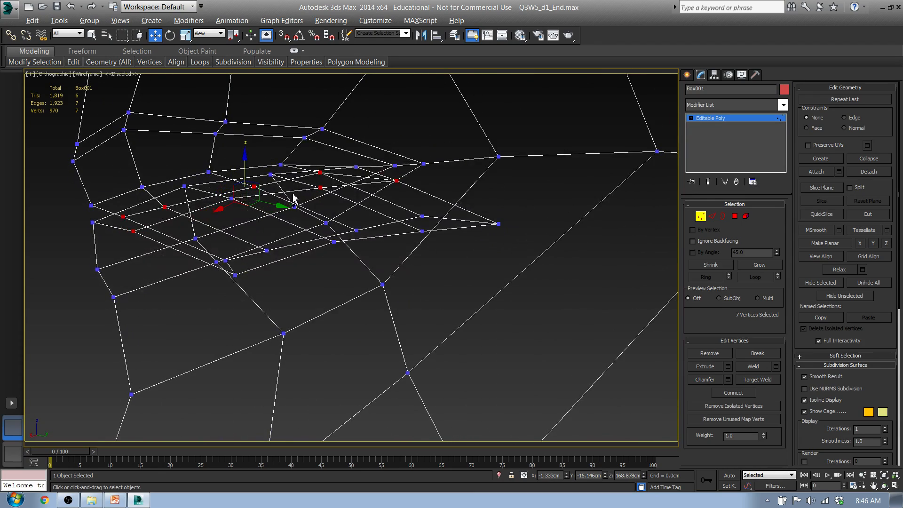
{"action": "left_click", "coordinate": [232, 199], "text": "ctrl"}
{"action": "middle_click_drag", "start_coordinate": [213, 237], "coordinate": [270, 239], "text": "alt"}
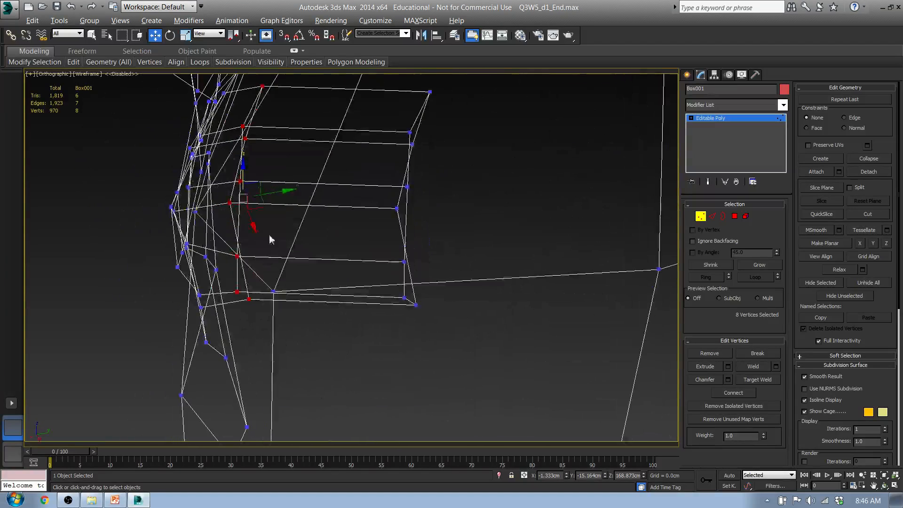
{"action": "mouse_move", "coordinate": [283, 192]}
{"action": "left_mouse_down"}
{"action": "mouse_move", "coordinate": [258, 196]}
{"action": "mouse_move", "coordinate": [267, 196]}
{"action": "left_mouse_up"}
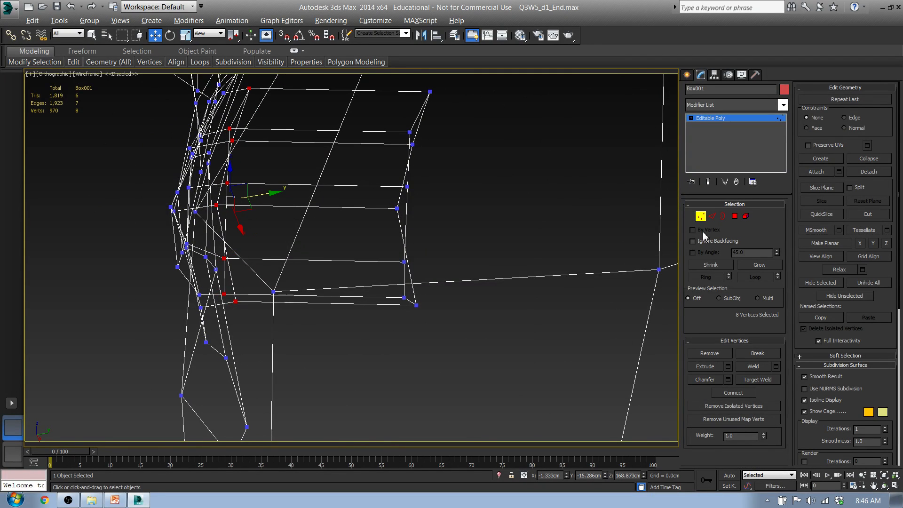
- Select the four polygons on the upper side of the mouth extrusion and extrude them upward by about 0.4 cm
{"action": "left_click", "coordinate": [735, 216], "text": "ctrl"}
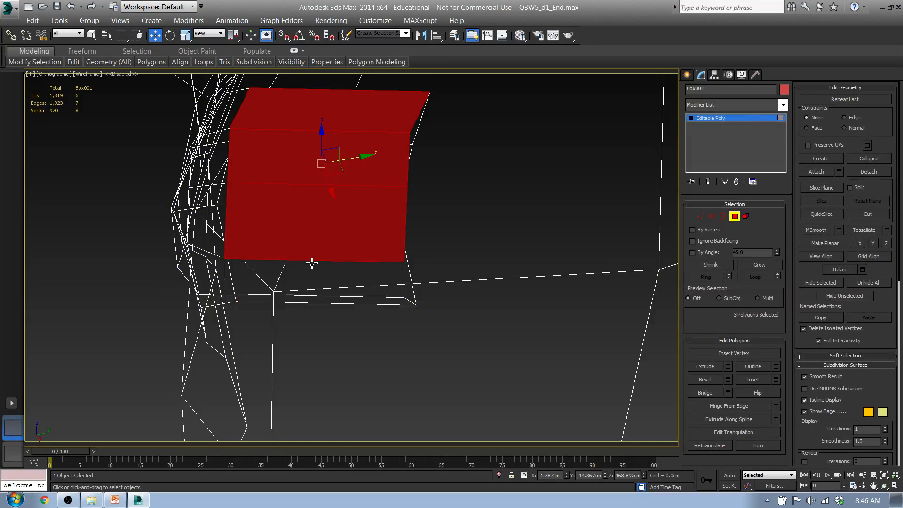
{"action": "left_click", "coordinate": [309, 266], "text": "ctrl"}
{"action": "middle_click_drag", "start_coordinate": [309, 268], "coordinate": [384, 246], "text": "alt"}
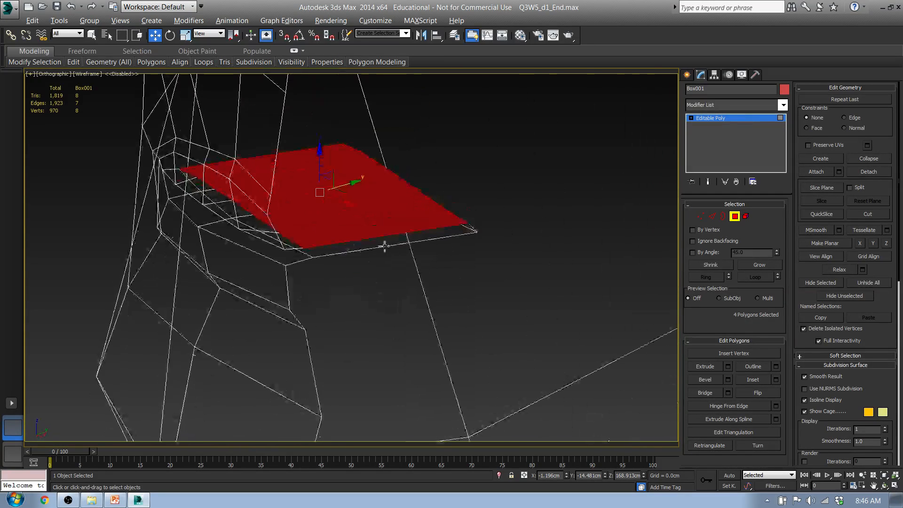
{"action": "left_click", "coordinate": [727, 366]}
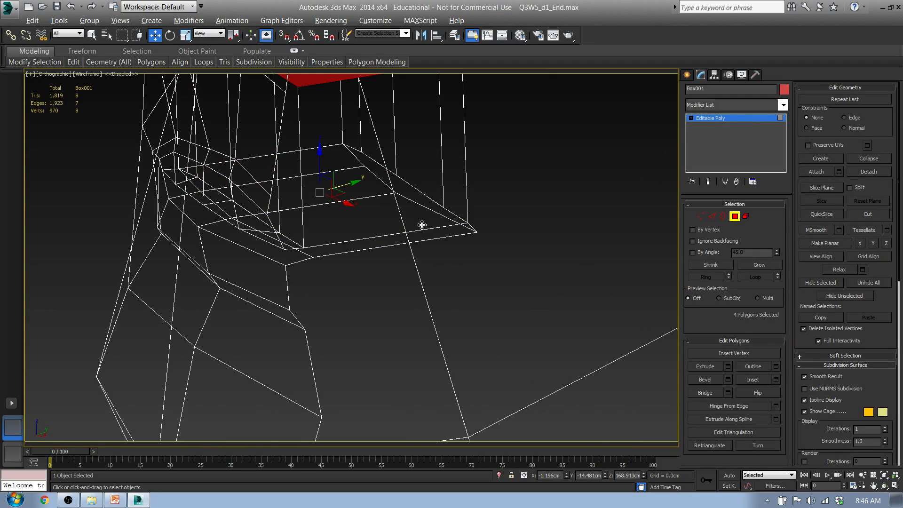
{"action": "left_click_drag", "start_coordinate": [359, 275], "coordinate": [360, 154]}
{"action": "left_click_drag", "start_coordinate": [359, 298], "coordinate": [361, 247]}
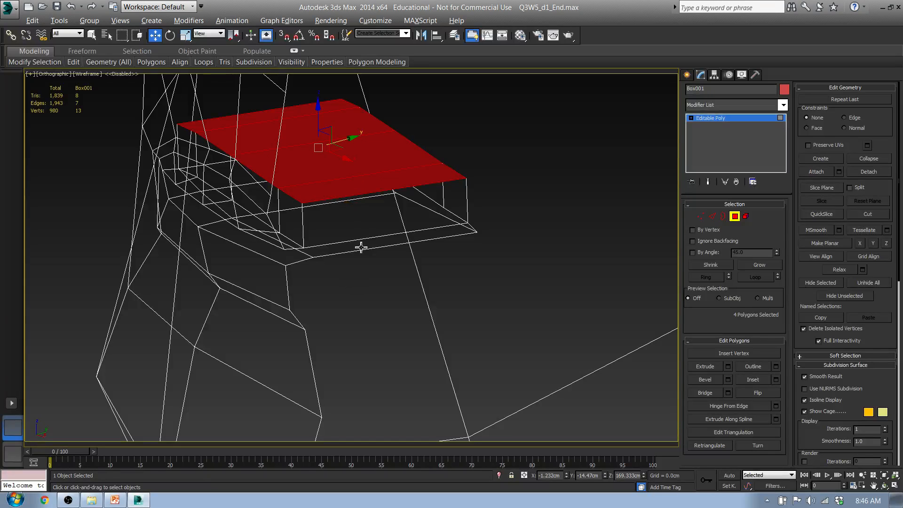
- Select only the three lower polygons of the mouth extrusion and extrude them downward
{"action": "middle_click_drag", "start_coordinate": [346, 142], "coordinate": [359, 121], "text": "alt"}
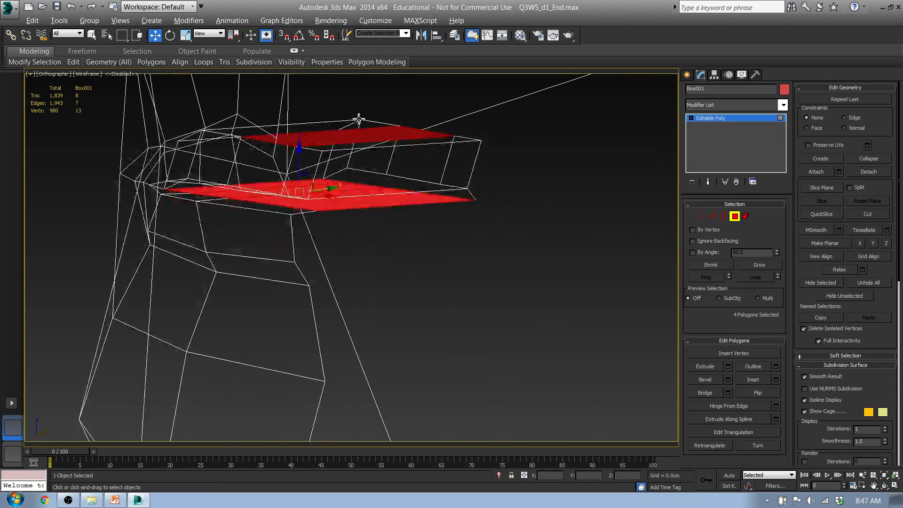
{"action": "left_click", "coordinate": [356, 134], "text": "alt"}
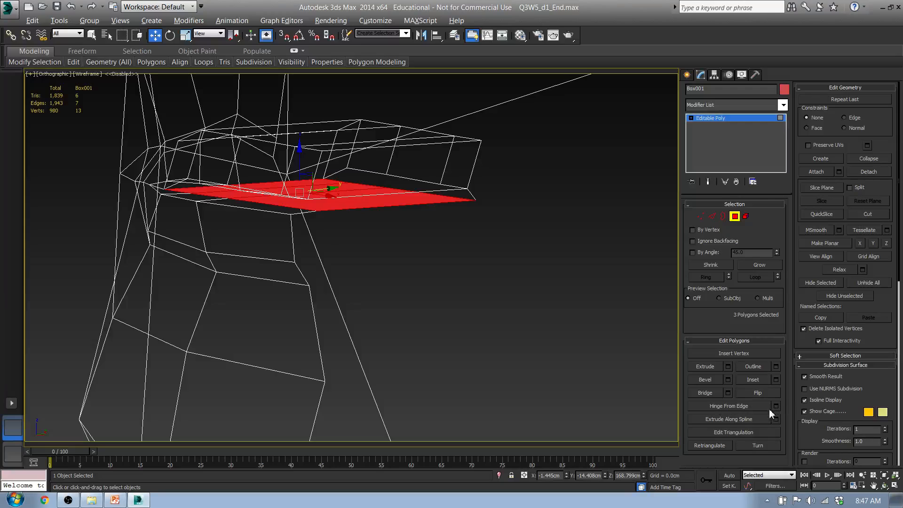
{"action": "left_click", "coordinate": [716, 368]}
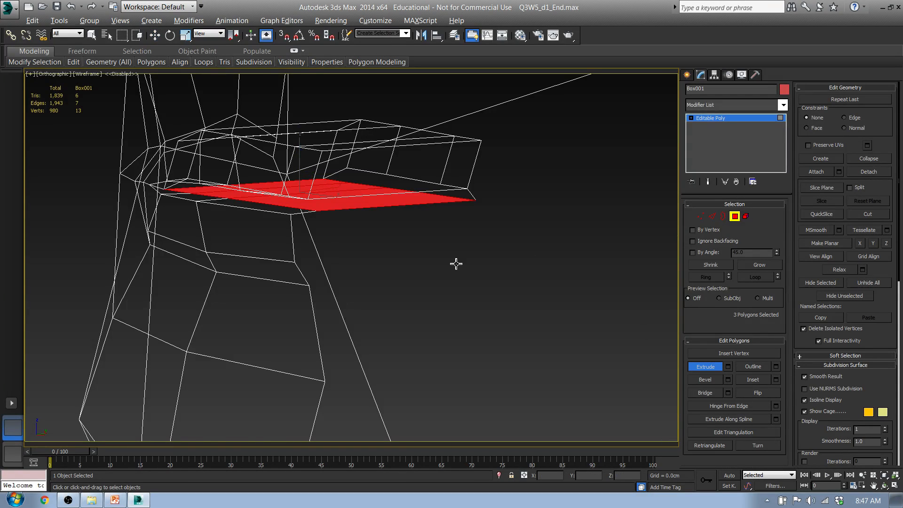
{"action": "middle_click_drag", "start_coordinate": [456, 264], "coordinate": [447, 244], "text": "alt"}
{"action": "left_click_drag", "start_coordinate": [356, 181], "coordinate": [360, 219]}
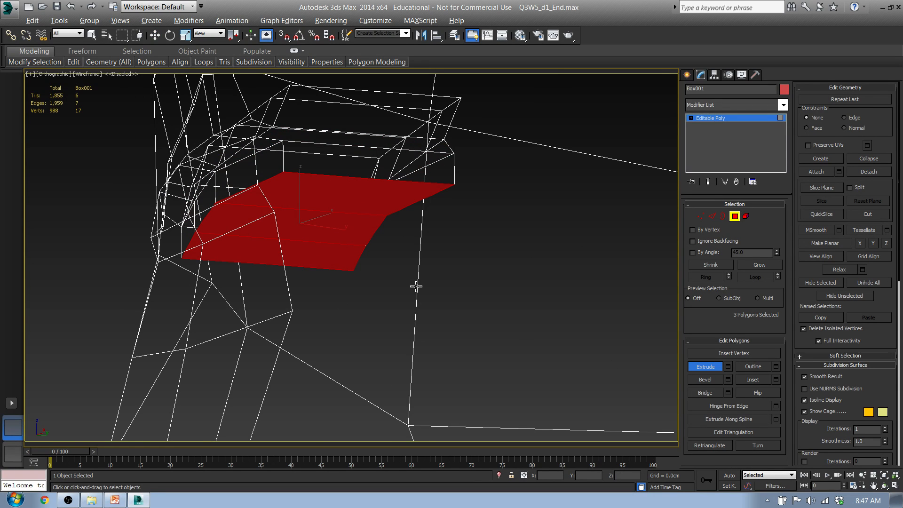
- Move the three extruded lower mouth polygons slightly back along Y, away from the lips, and switch to vertex editing
{"action": "key", "text": "w"}
{"action": "middle_click_drag", "start_coordinate": [409, 262], "coordinate": [355, 236], "text": "alt"}
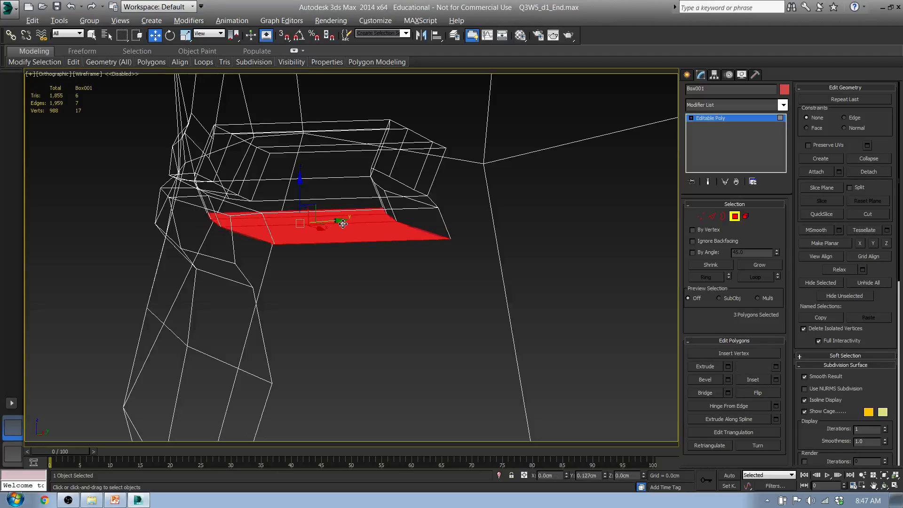
{"action": "left_click_drag", "start_coordinate": [343, 224], "coordinate": [353, 222]}
{"action": "left_click", "coordinate": [702, 215]}
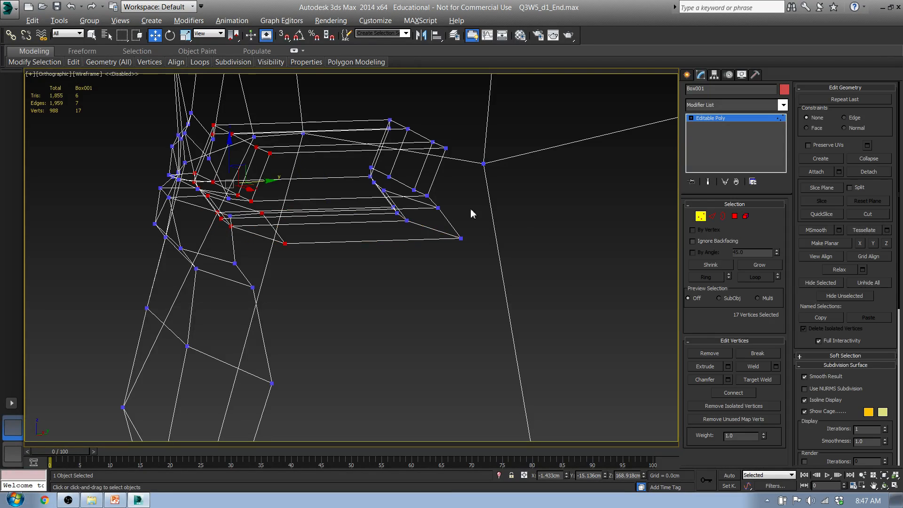
- Delete the side polygons that close the upper and lower mouth extrusions along the head's midline
{"action": "middle_click_drag", "start_coordinate": [378, 212], "coordinate": [440, 210], "text": "alt"}
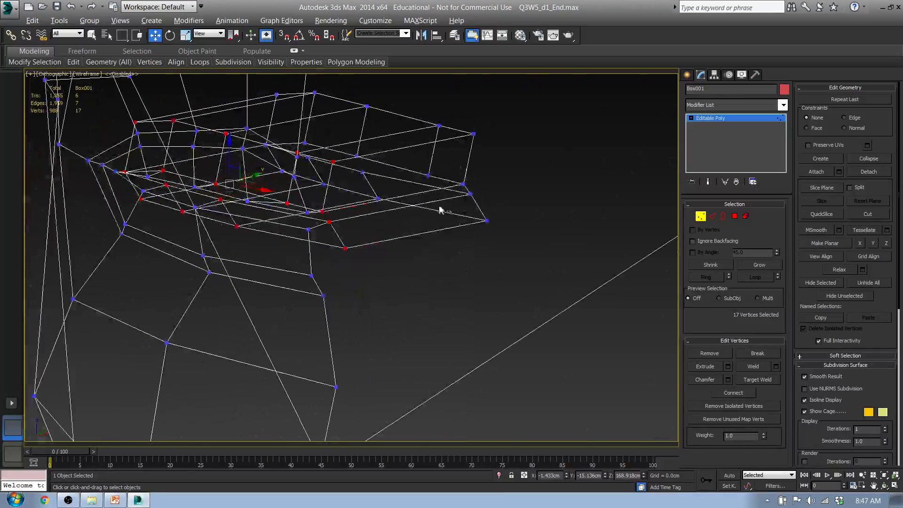
{"action": "key", "text": "F3"}
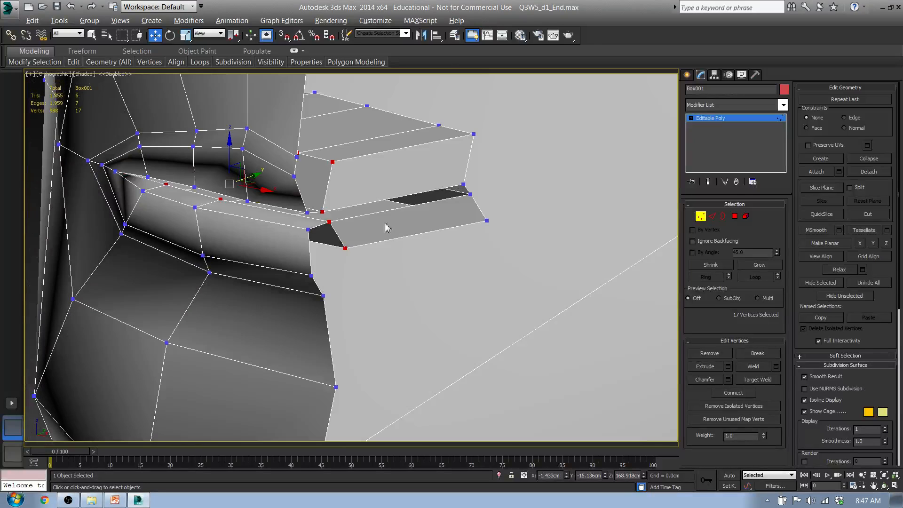
{"action": "left_click", "coordinate": [734, 216]}
{"action": "left_click", "coordinate": [370, 190]}
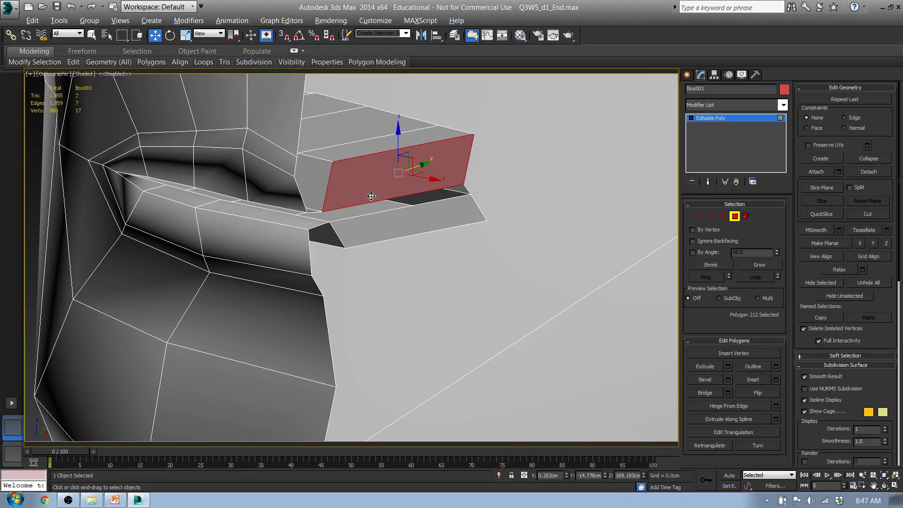
{"action": "key", "text": "Delete"}
- Delete the narrow polygon along the back of the mouth cavity between the upper and lower extrusions
{"action": "middle_click_drag", "start_coordinate": [430, 196], "coordinate": [296, 283], "text": "alt"}
{"action": "left_click", "coordinate": [376, 228]}
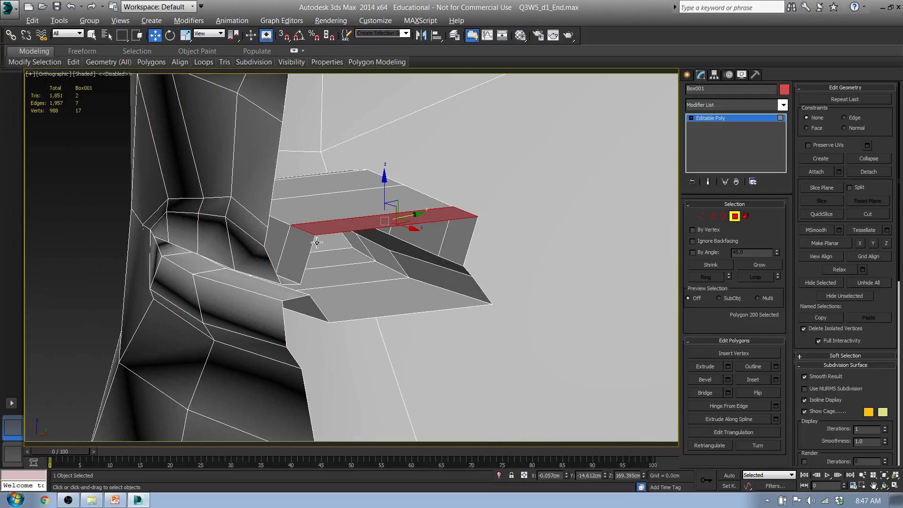
{"action": "middle_click_drag", "start_coordinate": [376, 228], "coordinate": [346, 273], "text": "alt"}
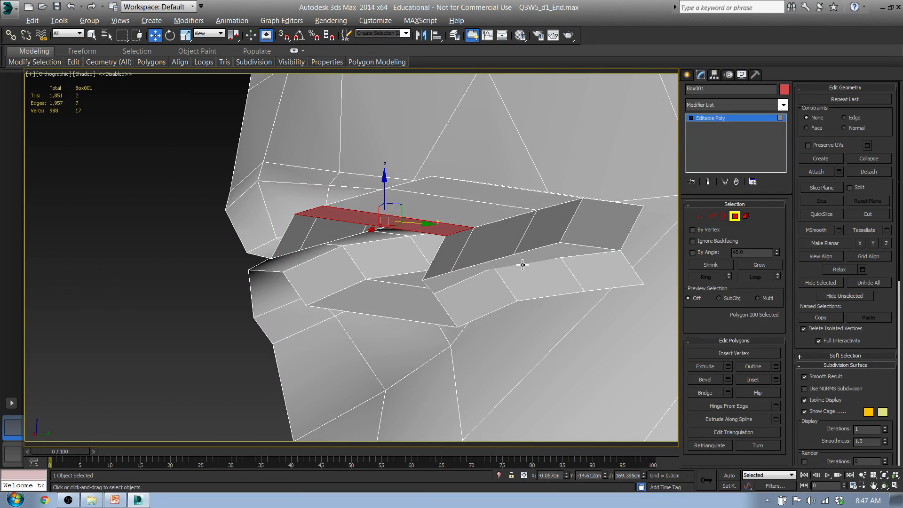
{"action": "left_click", "coordinate": [542, 255]}
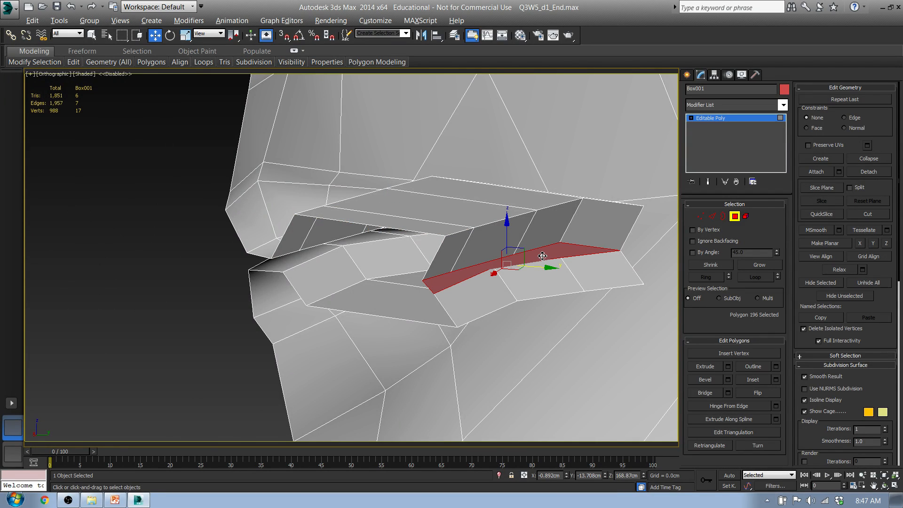
{"action": "key", "text": "Delete"}
- Target-weld the four upper vertices along the back gap of the mouth cavity to the matching lower vertices
{"action": "left_click", "coordinate": [700, 216]}
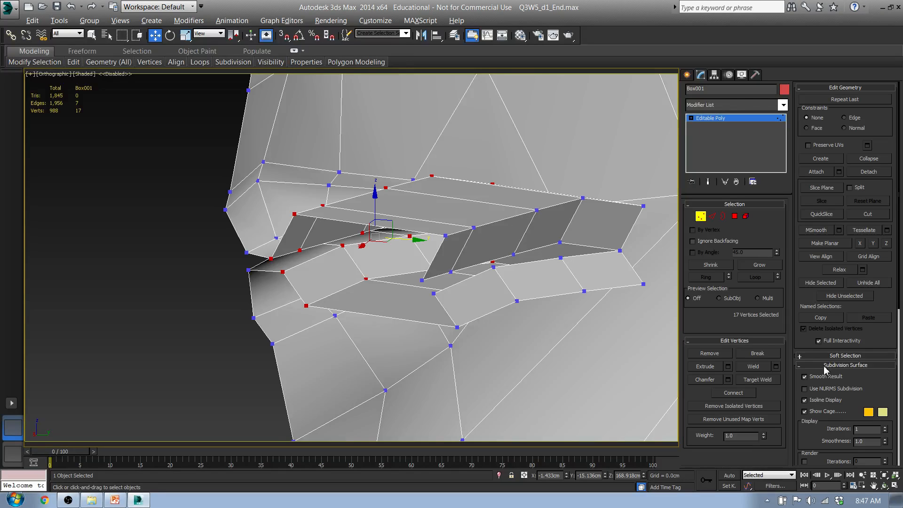
{"action": "left_click", "coordinate": [758, 379]}
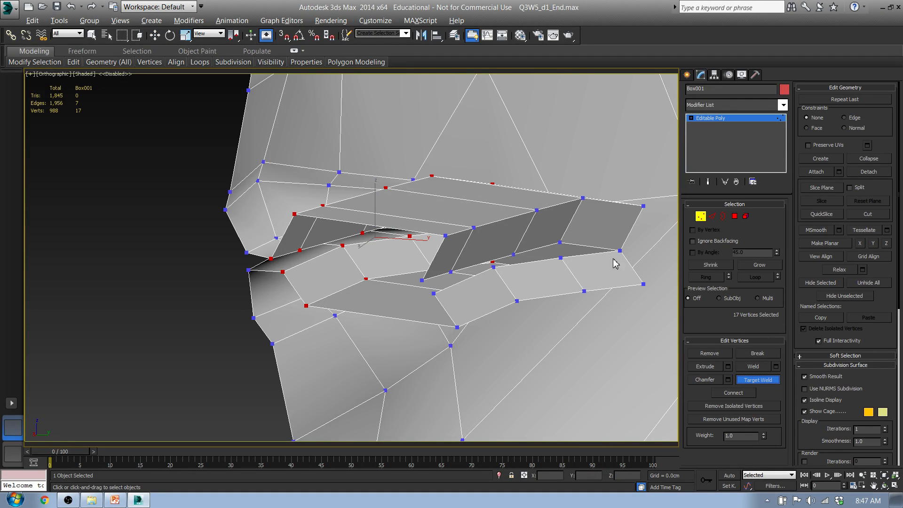
{"action": "left_click", "coordinate": [560, 258]}
{"action": "left_click", "coordinate": [514, 257]}
{"action": "left_click", "coordinate": [496, 268]}
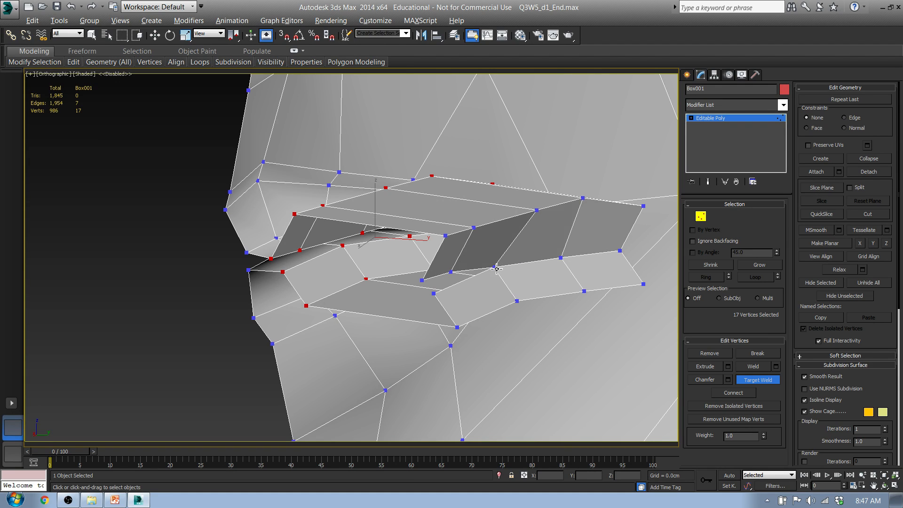
{"action": "left_click", "coordinate": [423, 281]}
{"action": "left_click", "coordinate": [433, 295]}
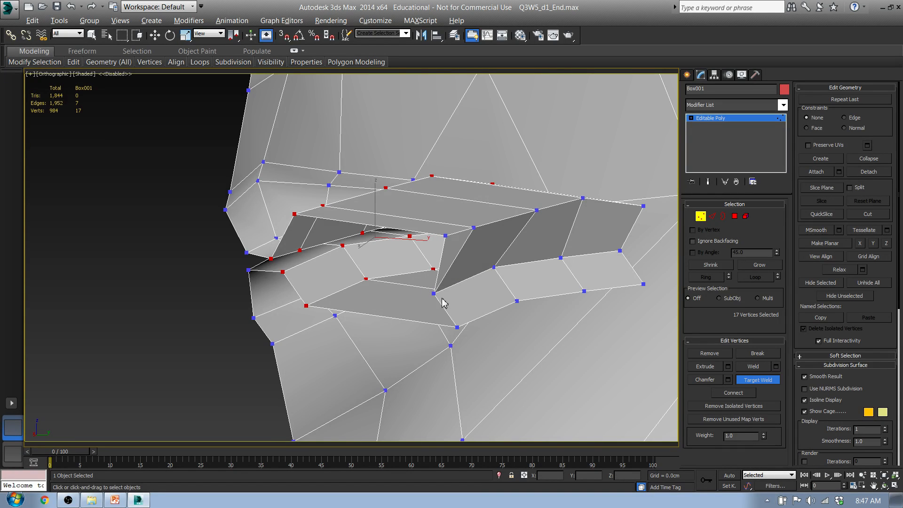
- Select the four welded vertices along the back of the mouth cavity and scale them along Y into a straight row
{"action": "middle_click_drag", "start_coordinate": [476, 312], "coordinate": [545, 300], "text": "alt"}
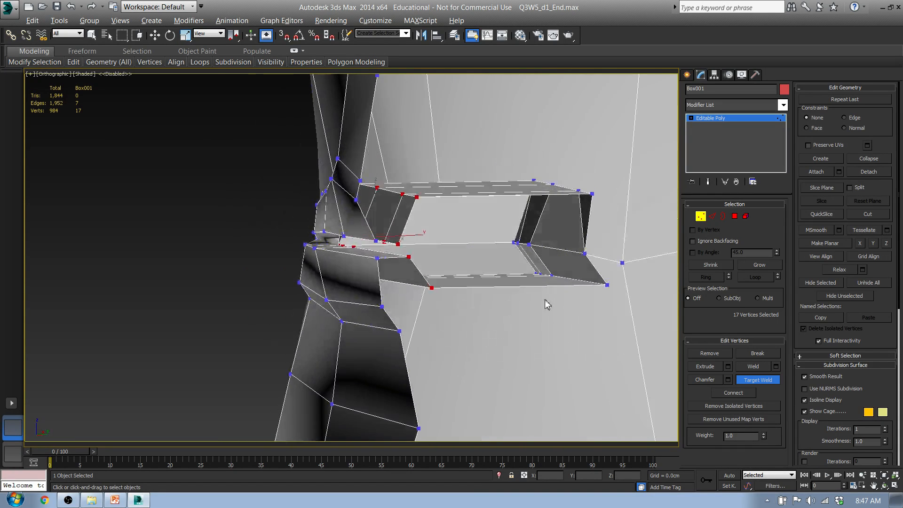
{"action": "left_click", "coordinate": [712, 216]}
{"action": "key", "text": "w"}
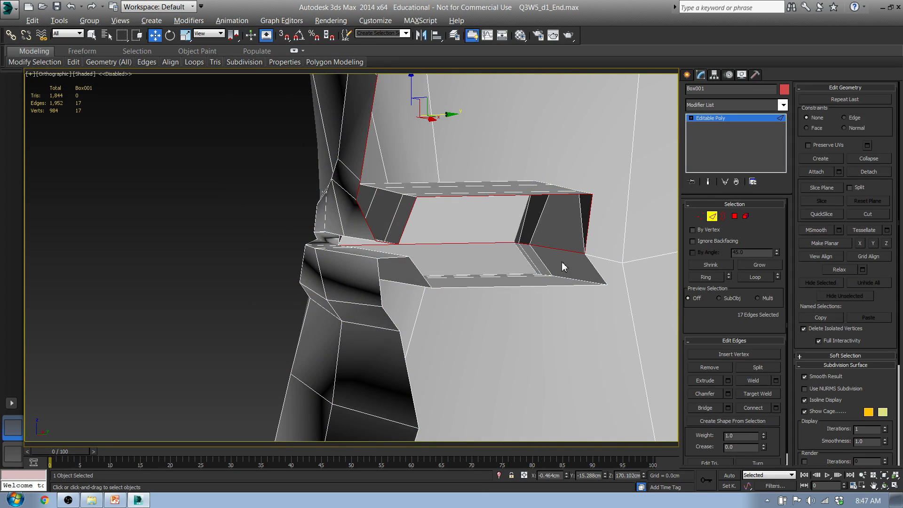
{"action": "middle_click_drag", "start_coordinate": [546, 264], "coordinate": [576, 244], "text": "alt"}
{"action": "key", "text": "1"}
{"action": "left_click_drag", "start_coordinate": [453, 246], "coordinate": [519, 278]}
{"action": "middle_click_drag", "start_coordinate": [585, 262], "coordinate": [534, 278], "text": "alt"}
{"action": "key", "text": "r"}
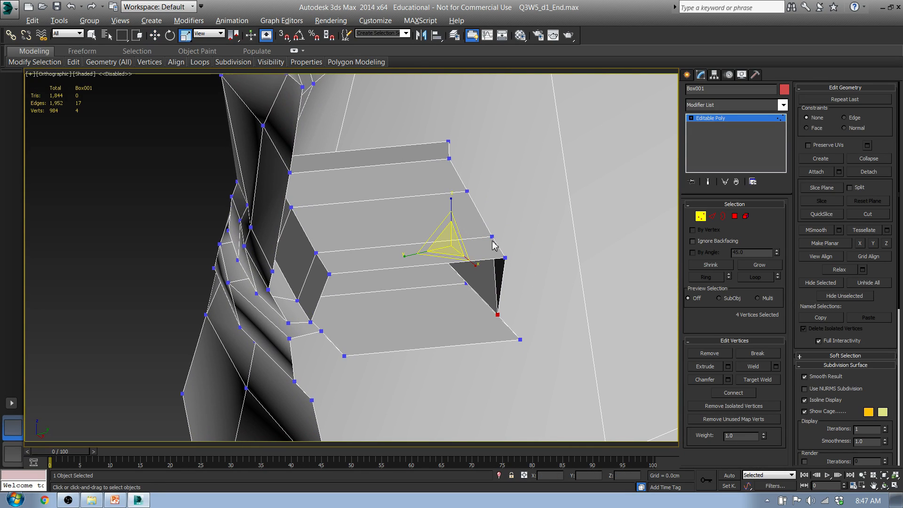
{"action": "left_click", "coordinate": [434, 263]}
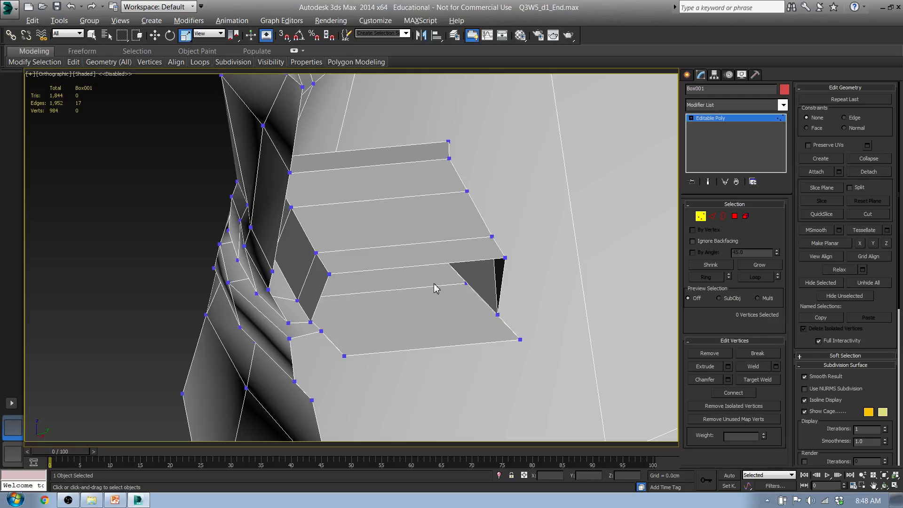
{"action": "key", "text": "ctrl+z"}
{"action": "left_click_drag", "start_coordinate": [408, 258], "coordinate": [745, 159]}
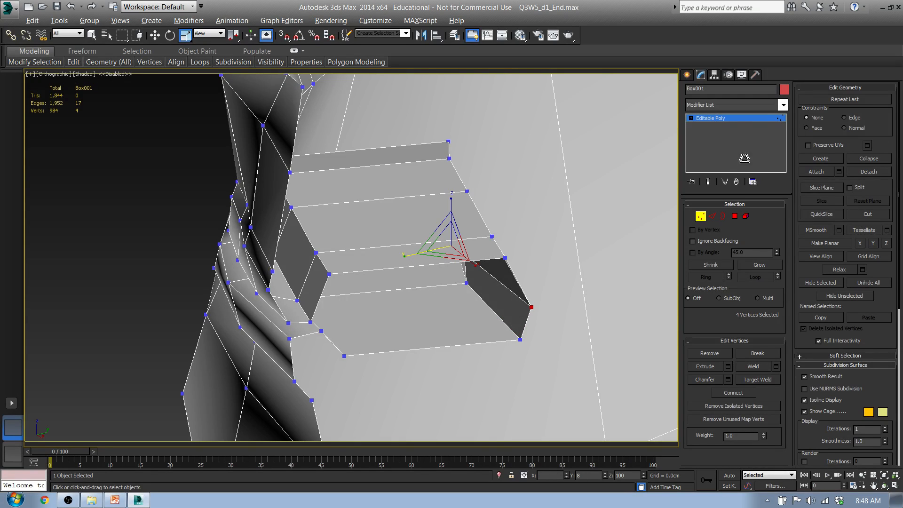
- Move the row of four back vertices about 0.54 cm along Y, away from the lips
{"action": "key", "text": "w"}
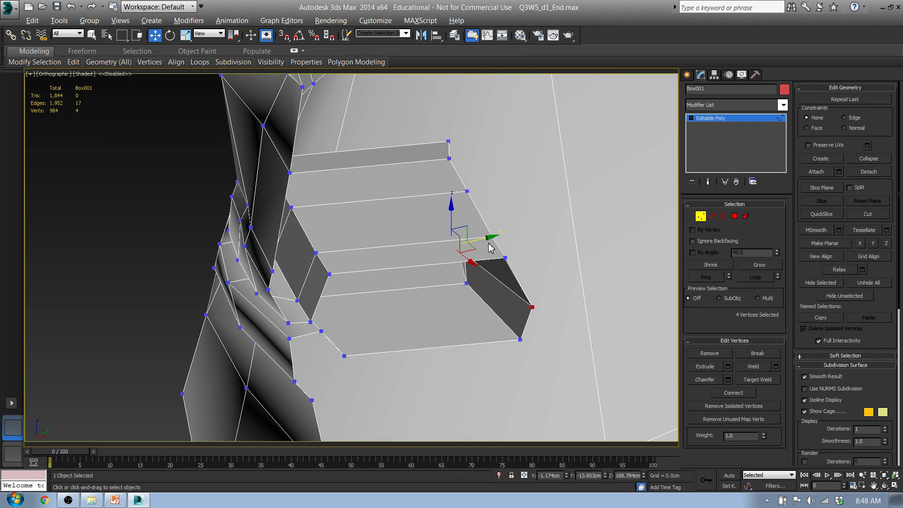
{"action": "left_click_drag", "start_coordinate": [477, 241], "coordinate": [529, 234]}
{"action": "middle_click_drag", "start_coordinate": [530, 234], "coordinate": [465, 264], "text": "alt"}
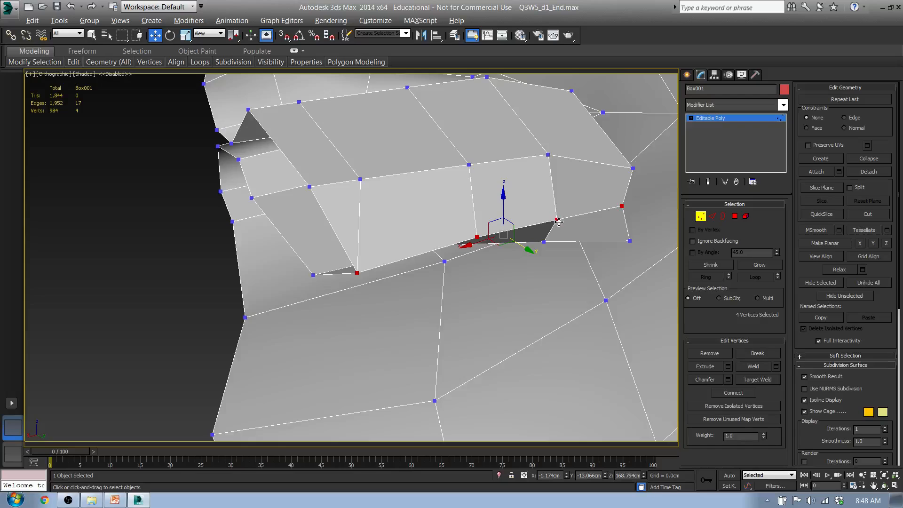
- Move the four back vertices one by one in the XY plane to round the rear wall of the mouth cavity
{"action": "mouse_move", "coordinate": [558, 222]}
{"action": "middle_mouse_down", "text": "alt"}
{"action": "mouse_move", "coordinate": [557, 250]}
{"action": "mouse_move", "coordinate": [565, 229]}
{"action": "middle_mouse_up", "text": "alt"}
{"action": "left_click", "coordinate": [566, 223]}
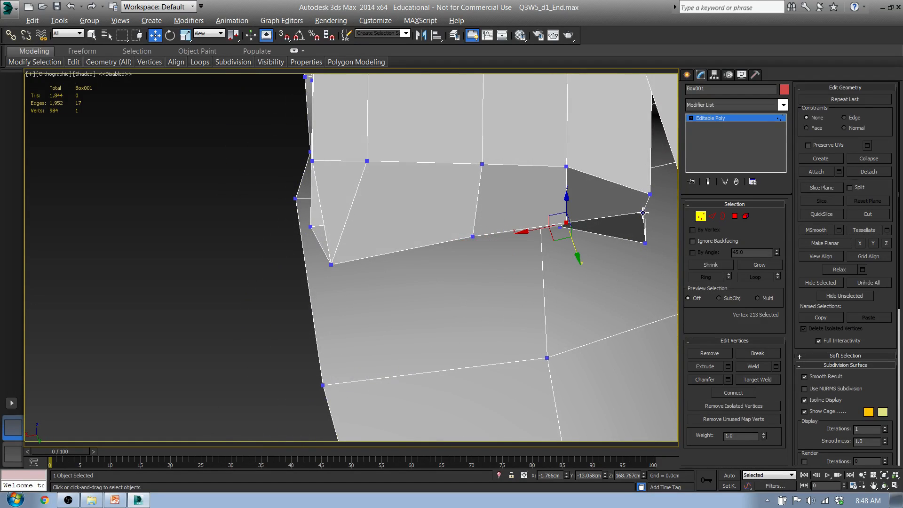
{"action": "left_click", "coordinate": [643, 213]}
{"action": "left_click_drag", "start_coordinate": [628, 232], "coordinate": [623, 259]}
{"action": "left_click", "coordinate": [567, 223]}
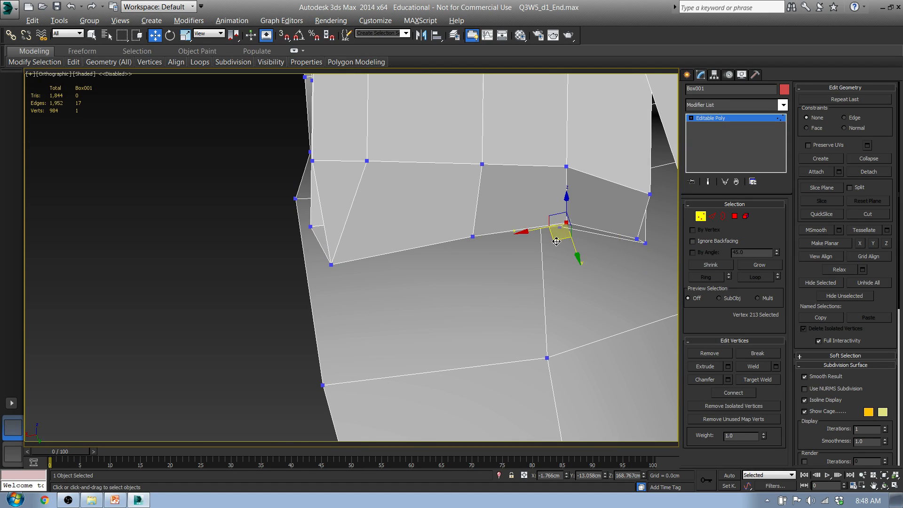
{"action": "left_click_drag", "start_coordinate": [556, 241], "coordinate": [555, 290]}
{"action": "left_click", "coordinate": [473, 238]}
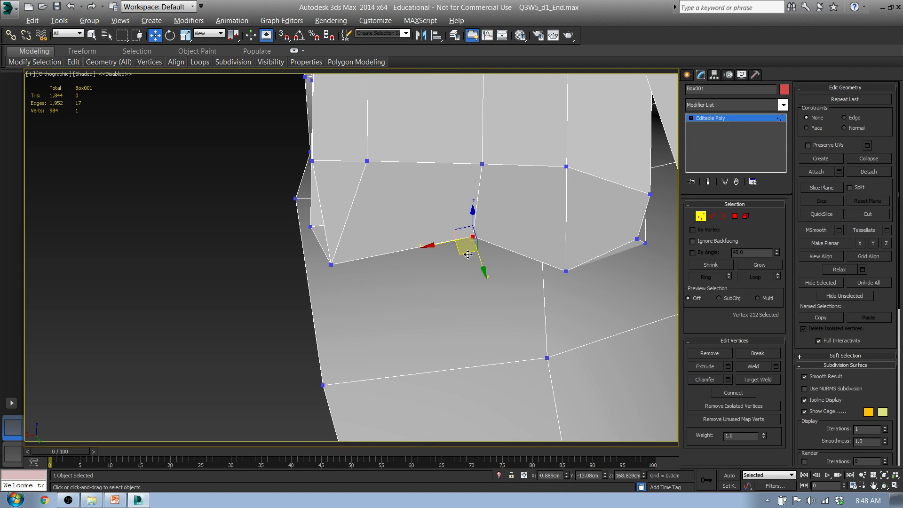
{"action": "left_click_drag", "start_coordinate": [460, 276], "coordinate": [442, 293]}
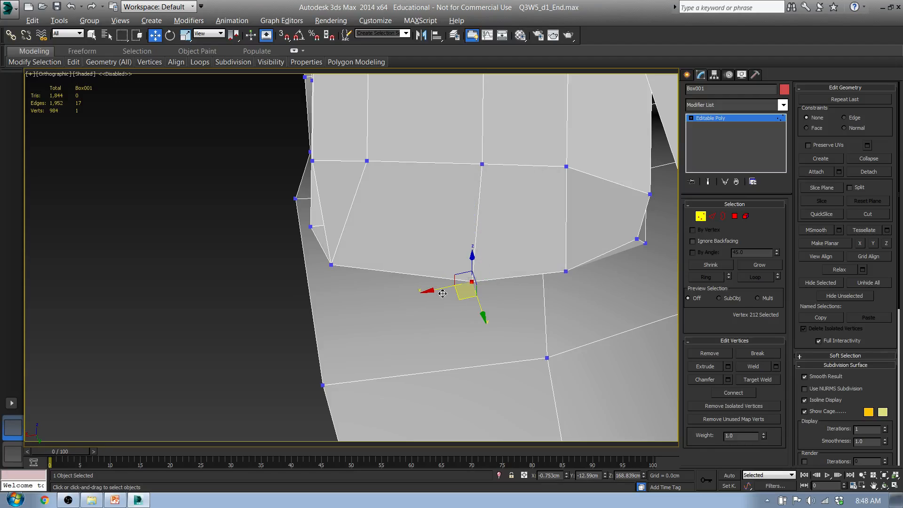
{"action": "left_click", "coordinate": [332, 264]}
{"action": "left_click_drag", "start_coordinate": [323, 279], "coordinate": [321, 303]}
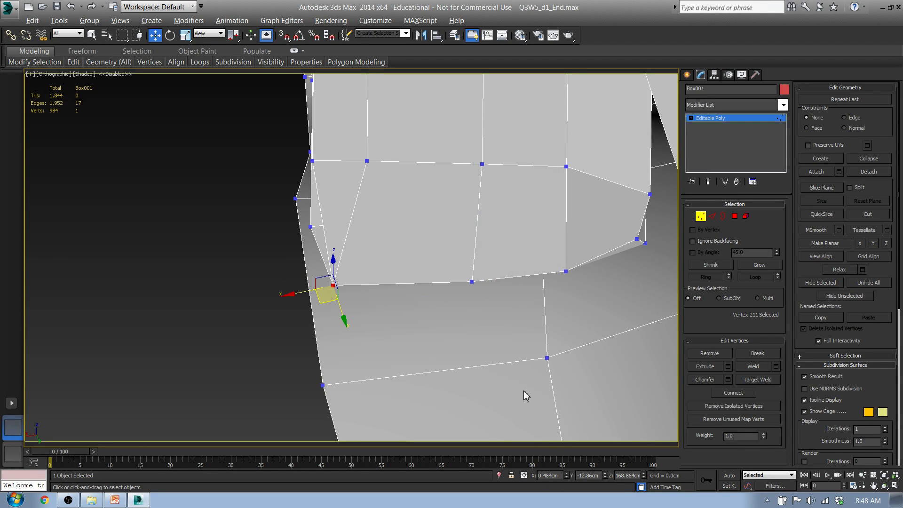
- Set the X position of the three midline vertices at the back of the mouth cavity to 0 cm
{"action": "right_click", "coordinate": [567, 476]}
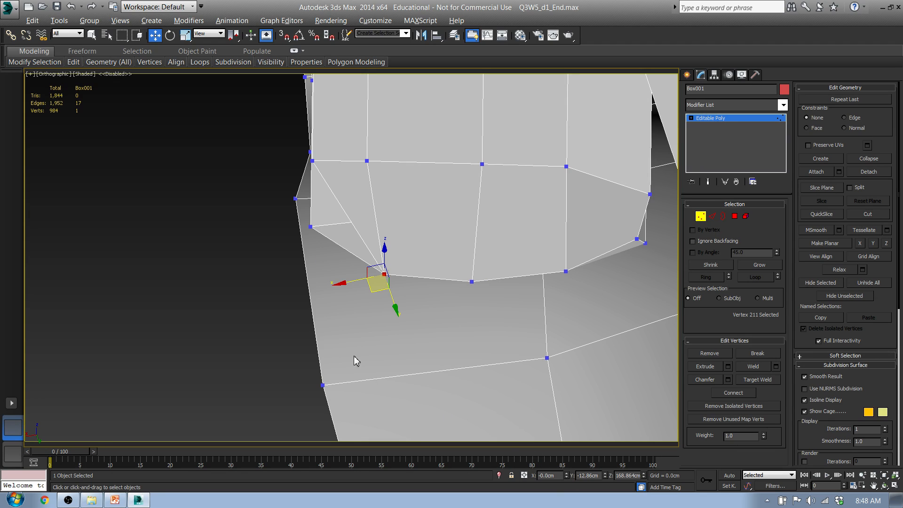
{"action": "middle_click_drag", "start_coordinate": [303, 230], "coordinate": [455, 206], "text": "alt"}
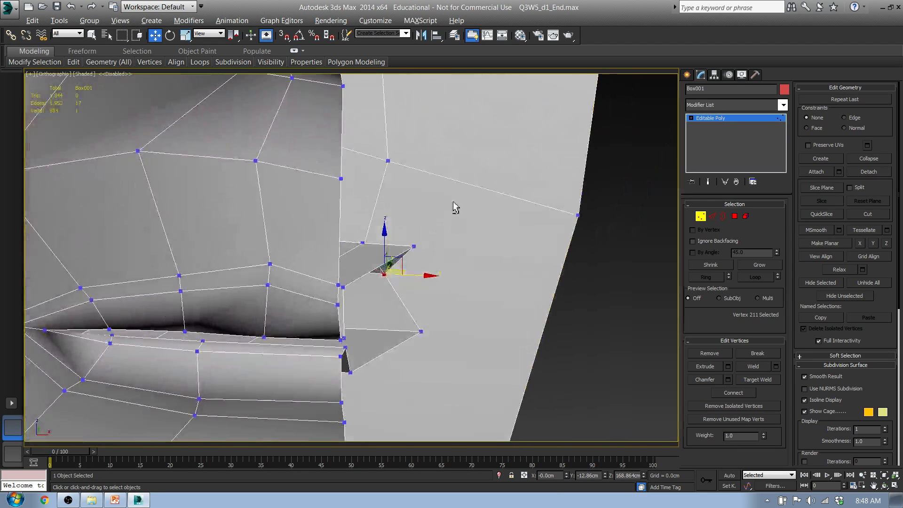
{"action": "left_click", "coordinate": [414, 247]}
{"action": "right_click", "coordinate": [567, 476]}
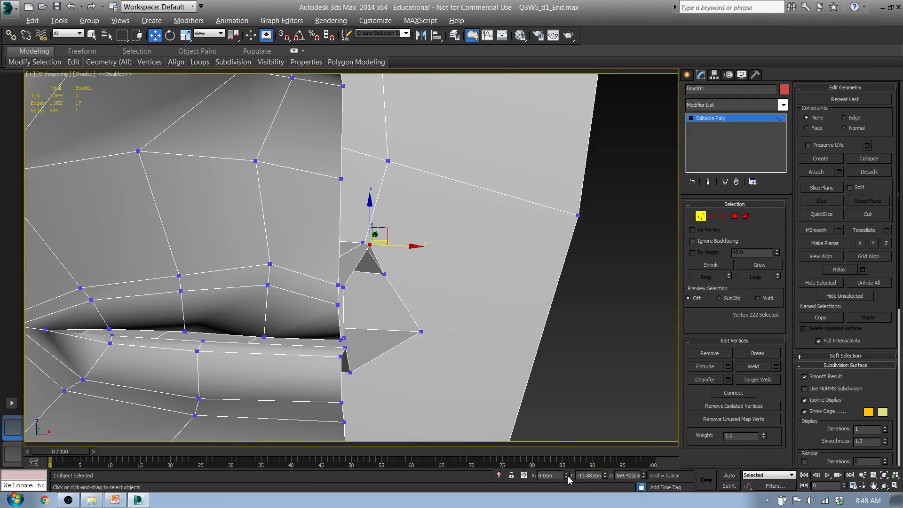
{"action": "left_click", "coordinate": [421, 332]}
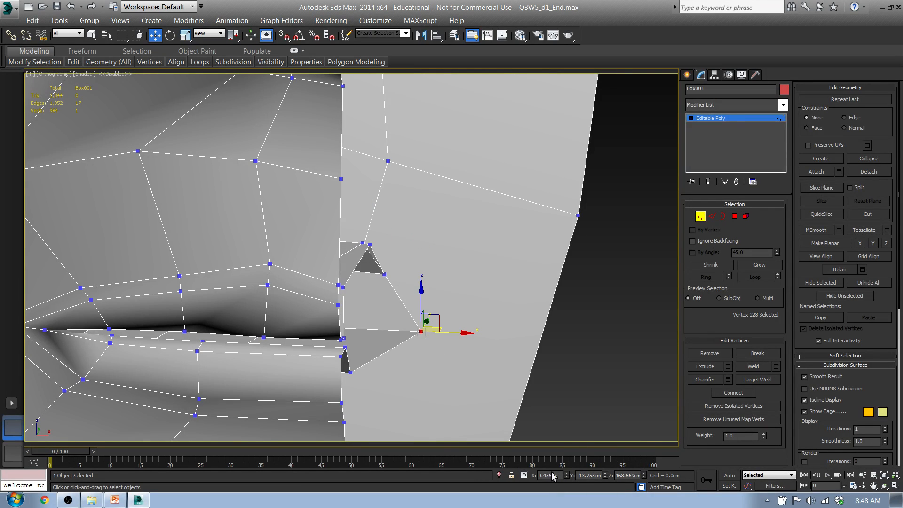
{"action": "right_click", "coordinate": [567, 476]}
- Set the X position of the upper and lower front midline vertices of the mouth cavity to 0 cm
{"action": "left_click", "coordinate": [343, 288]}
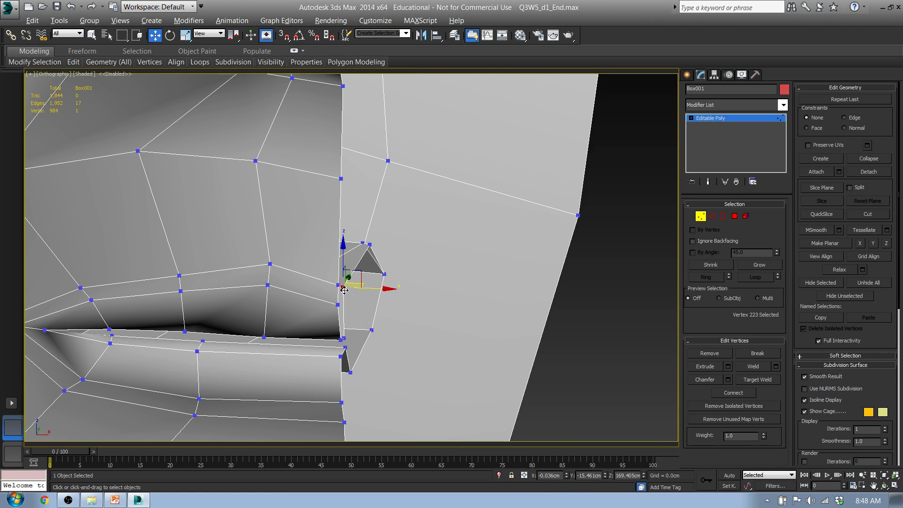
{"action": "right_click", "coordinate": [567, 475]}
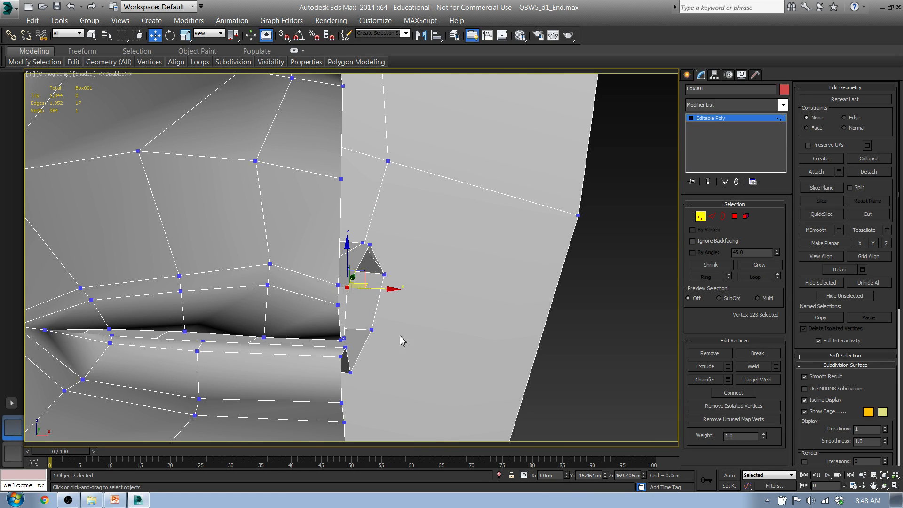
{"action": "left_click", "coordinate": [351, 374]}
{"action": "right_click", "coordinate": [567, 477]}
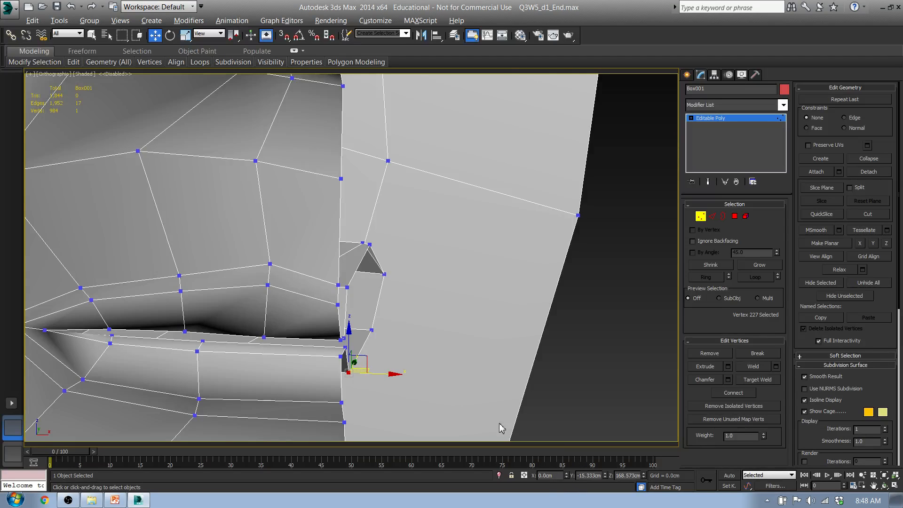
- Check the X positions of the remaining midline vertices around the inner lips
{"action": "left_click", "coordinate": [345, 340]}
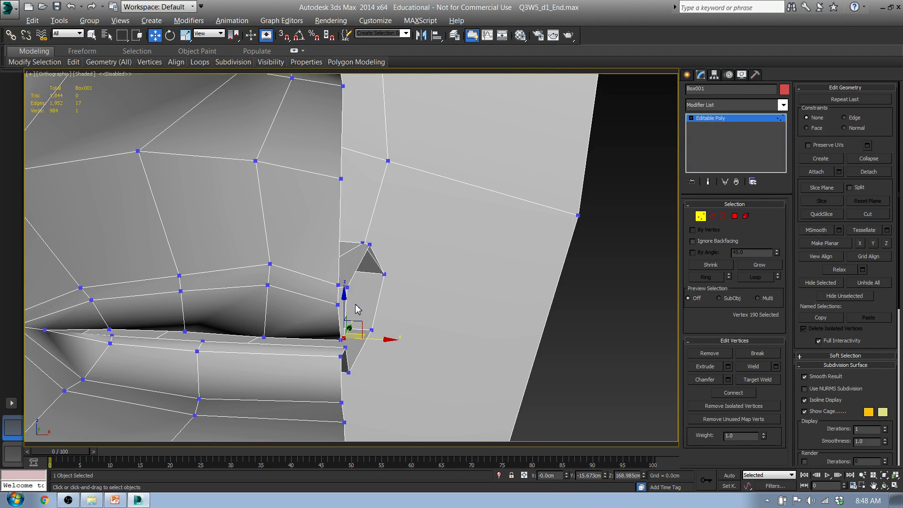
{"action": "key", "text": "q"}
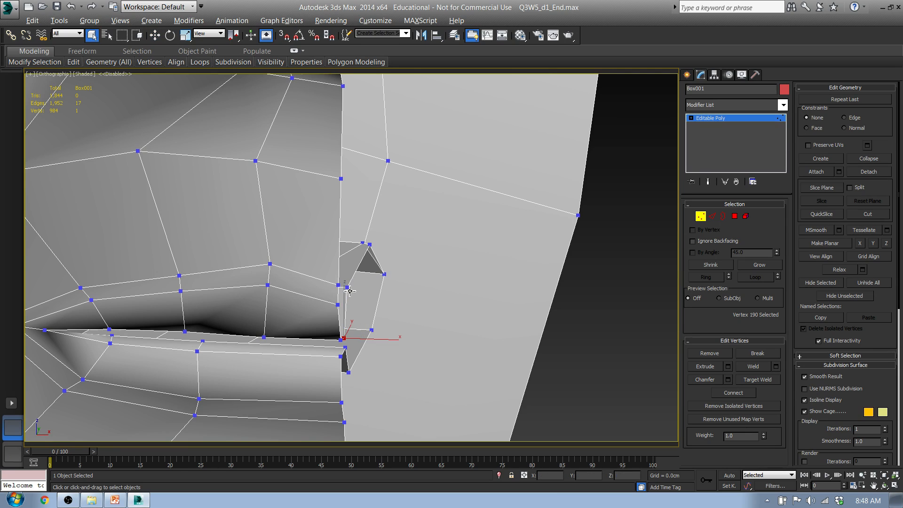
{"action": "left_click", "coordinate": [347, 287]}
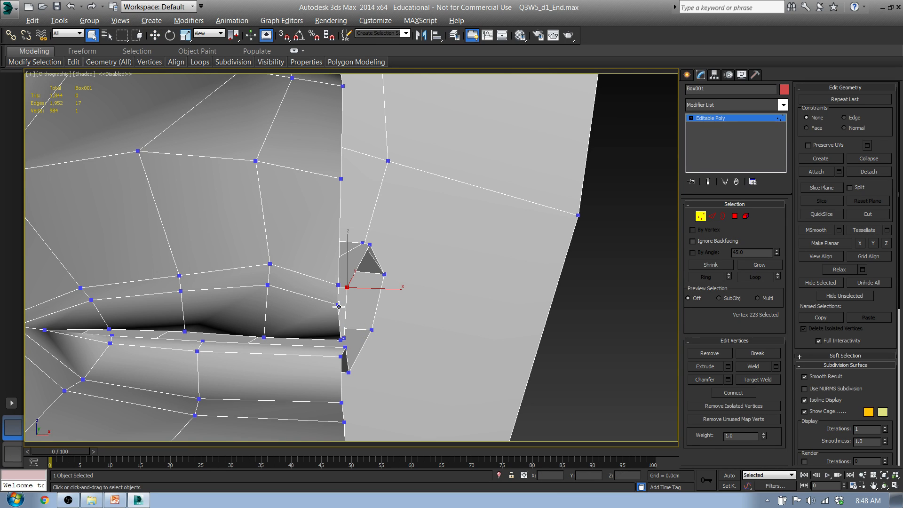
{"action": "left_click", "coordinate": [337, 305]}
{"action": "key", "text": "w"}
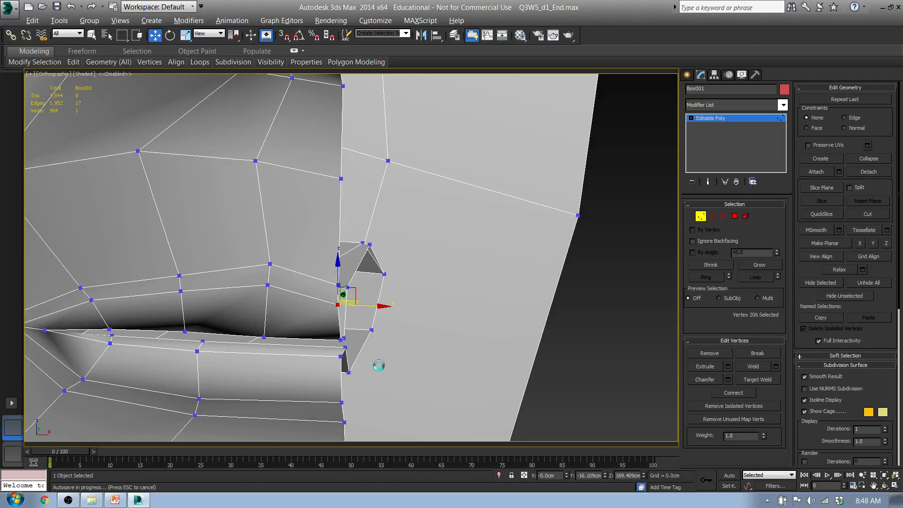
- Check the X positions of the midline vertices at the lower inner lip and examine the mouth's centre line from the front
{"action": "left_click", "coordinate": [341, 339]}
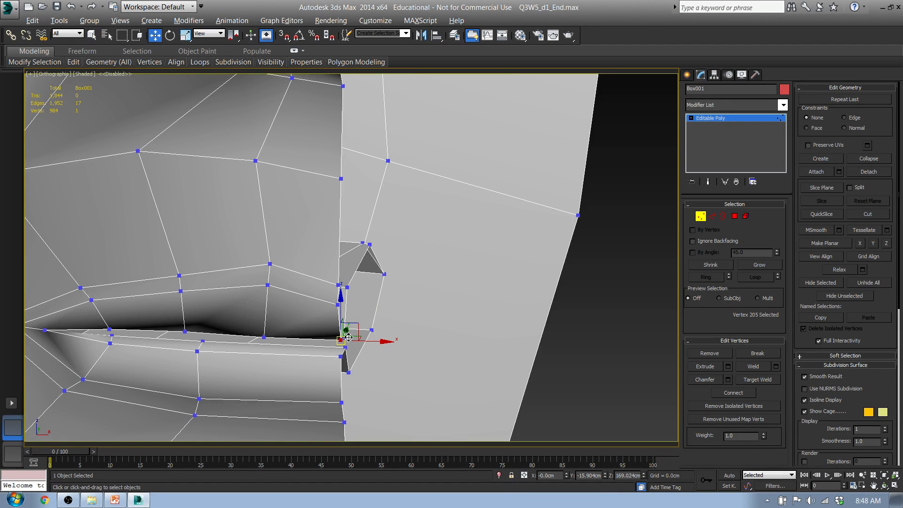
{"action": "left_click", "coordinate": [344, 338]}
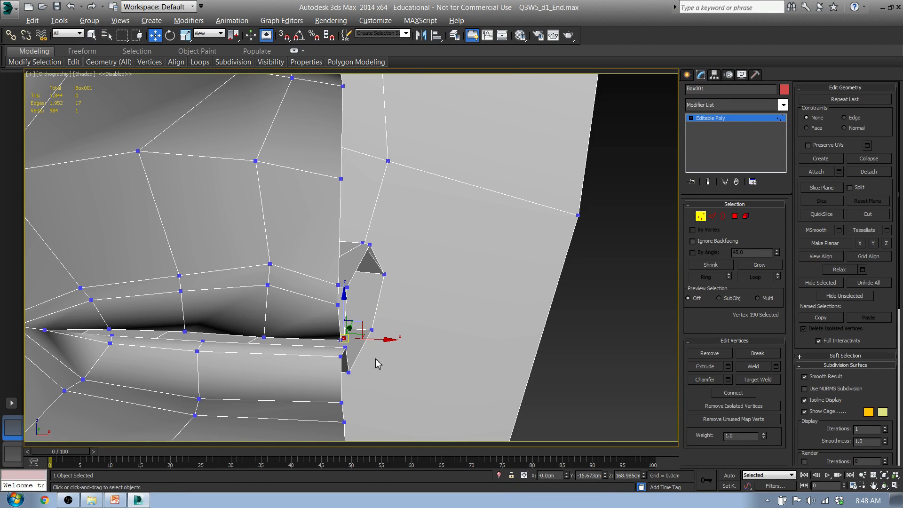
{"action": "left_click", "coordinate": [341, 359]}
{"action": "left_click", "coordinate": [348, 347]}
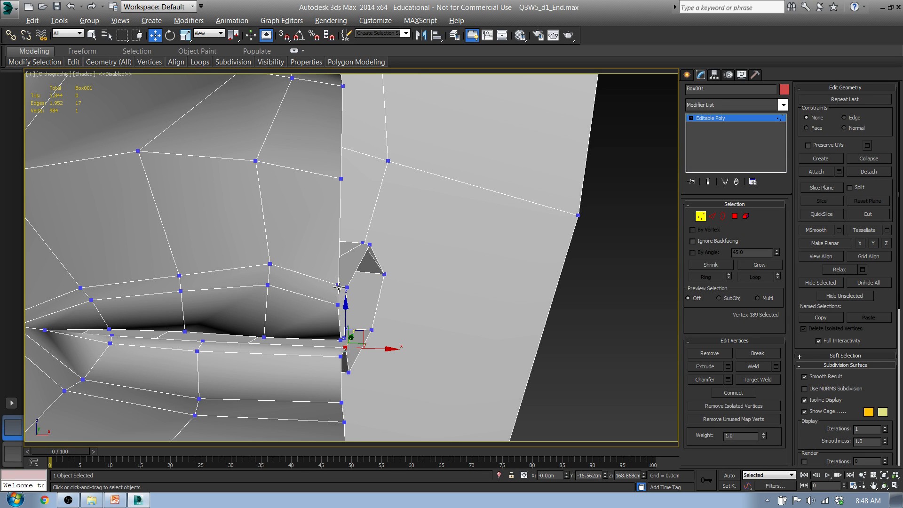
{"action": "key", "text": "f"}
{"action": "scroll", "coordinate": [394, 307], "scroll_direction": "up", "scroll_amount": 10}
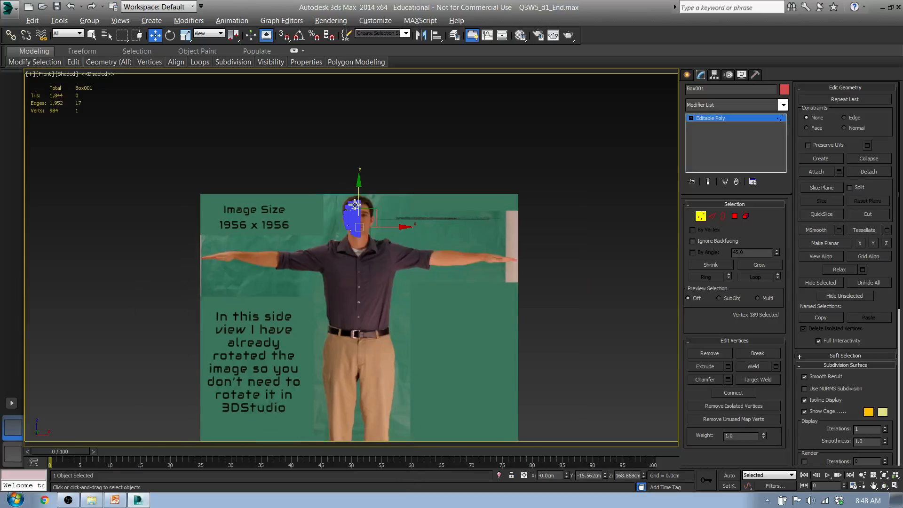
{"action": "scroll", "coordinate": [393, 307], "scroll_direction": "up", "scroll_amount": 2}
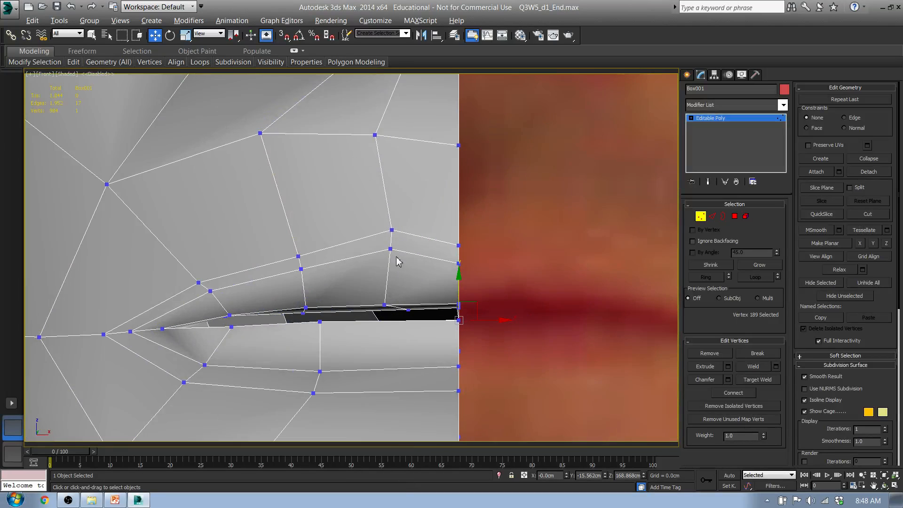
{"action": "scroll", "coordinate": [362, 260], "scroll_direction": "down", "scroll_amount": 6}
{"action": "scroll", "coordinate": [363, 259], "scroll_direction": "down", "scroll_amount": 8}
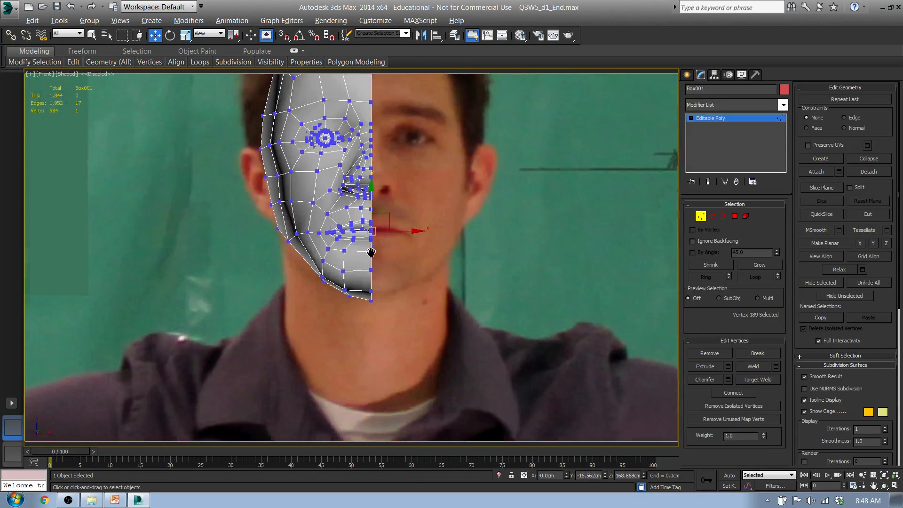
- Attach the half head to the body object
{"action": "key", "text": "l"}
{"action": "middle_click_drag", "start_coordinate": [366, 308], "coordinate": [367, 307]}
{"action": "scroll", "coordinate": [367, 307], "scroll_direction": "down", "scroll_amount": 8}
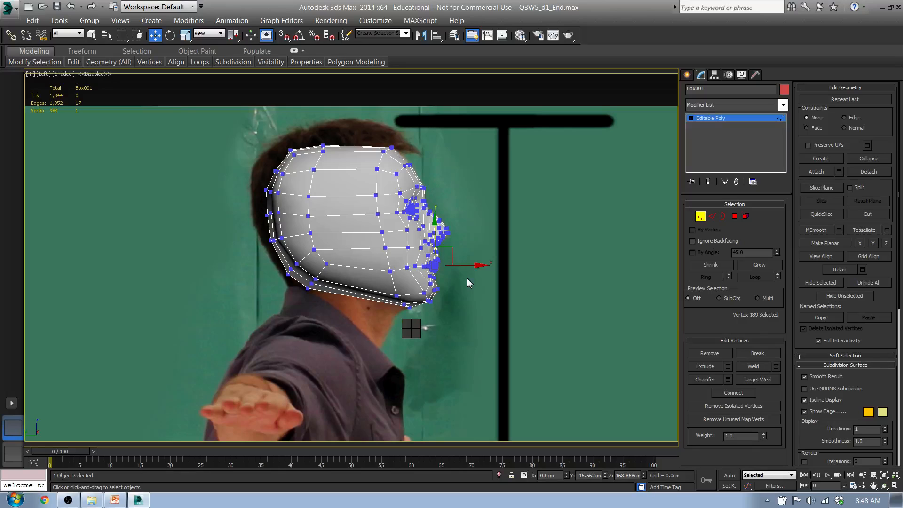
{"action": "middle_click_drag", "start_coordinate": [347, 304], "coordinate": [316, 324]}
{"action": "left_click", "coordinate": [733, 218]}
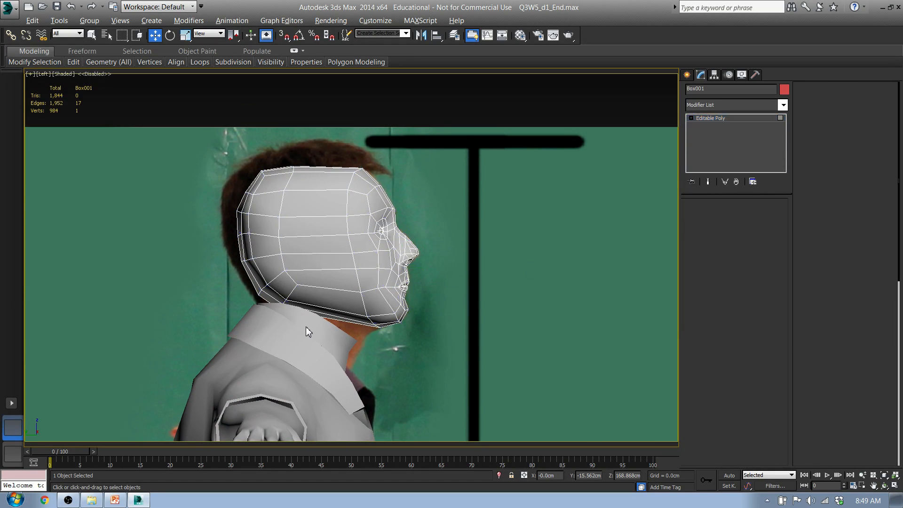
{"action": "left_click", "coordinate": [733, 217]}
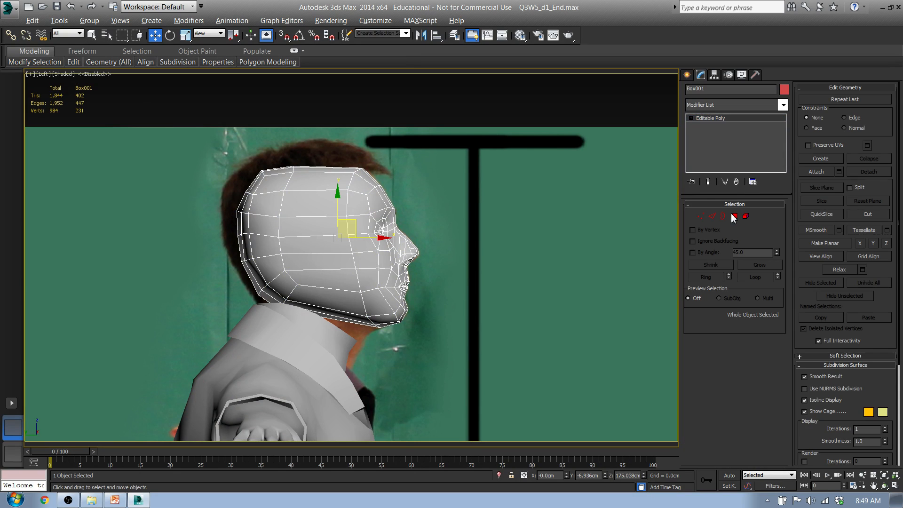
{"action": "left_click", "coordinate": [303, 329]}
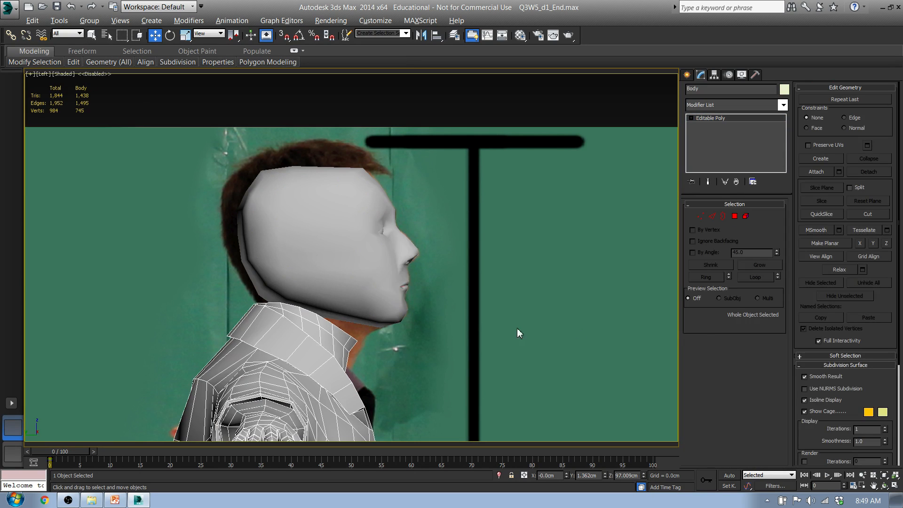
{"action": "left_click", "coordinate": [822, 173]}
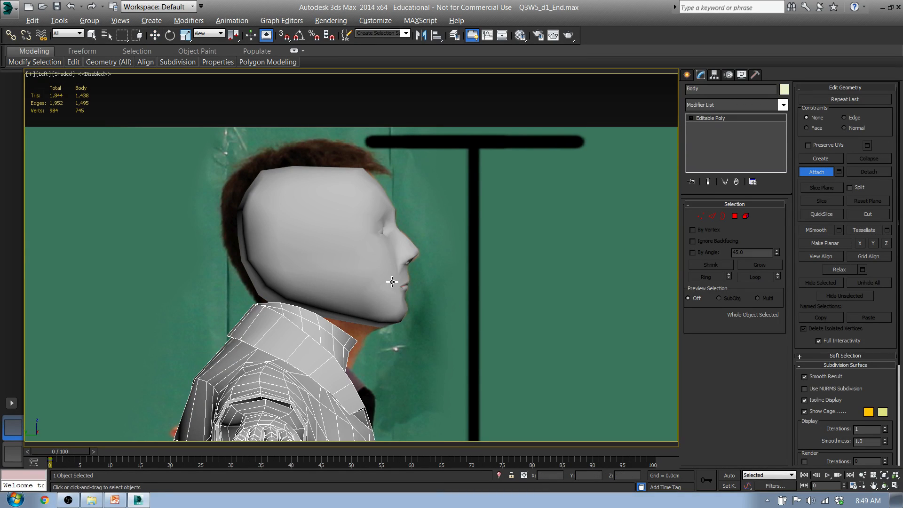
{"action": "left_click", "coordinate": [368, 277]}
{"action": "left_click", "coordinate": [830, 173]}
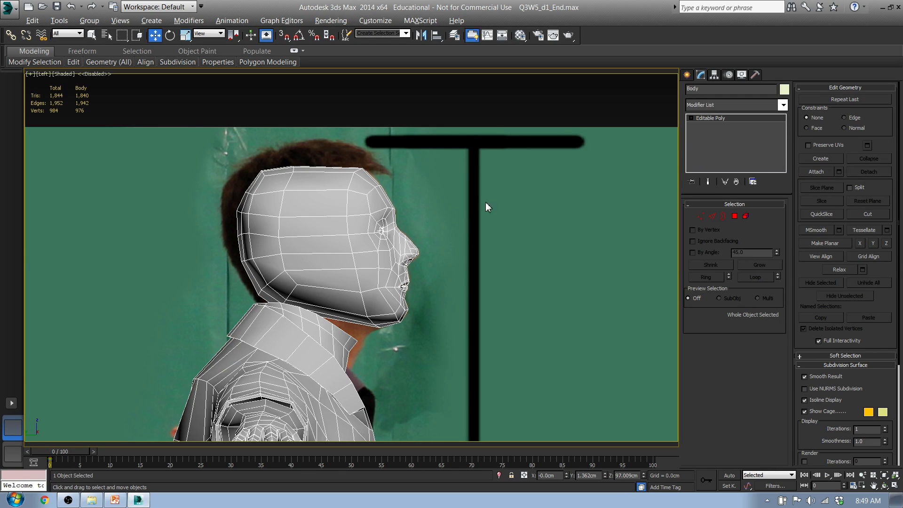
- Examine the polygons beneath the jaw and their alignment with the neck opening from several angles
{"action": "scroll", "coordinate": [308, 267], "scroll_direction": "up", "scroll_amount": 10}
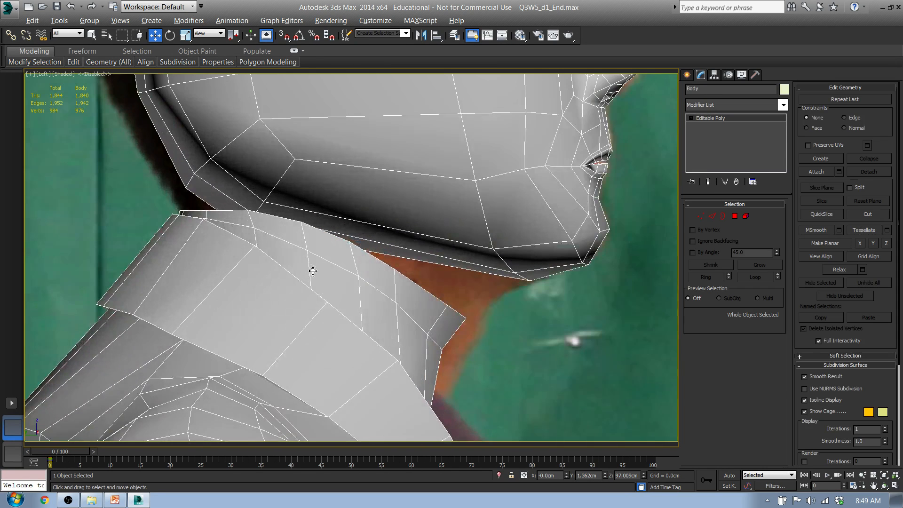
{"action": "left_click", "coordinate": [734, 219]}
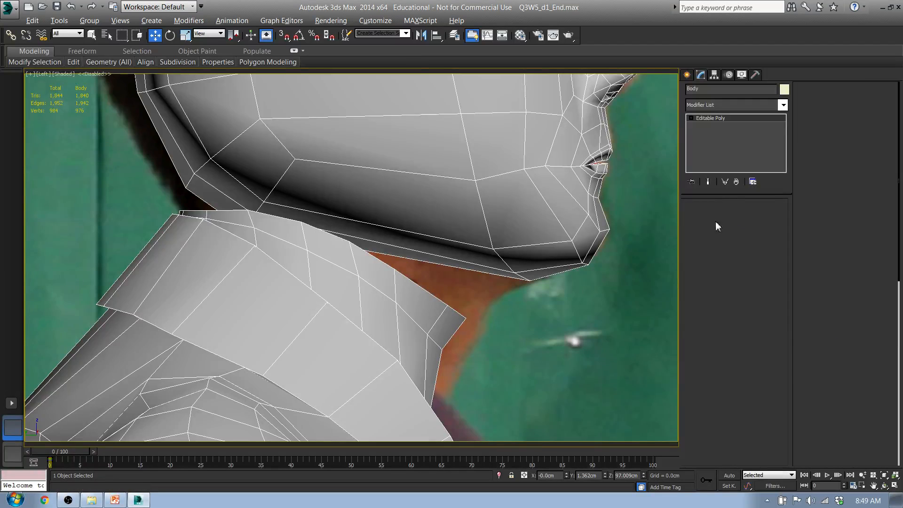
{"action": "left_click", "coordinate": [354, 187]}
{"action": "key", "text": "alt"}
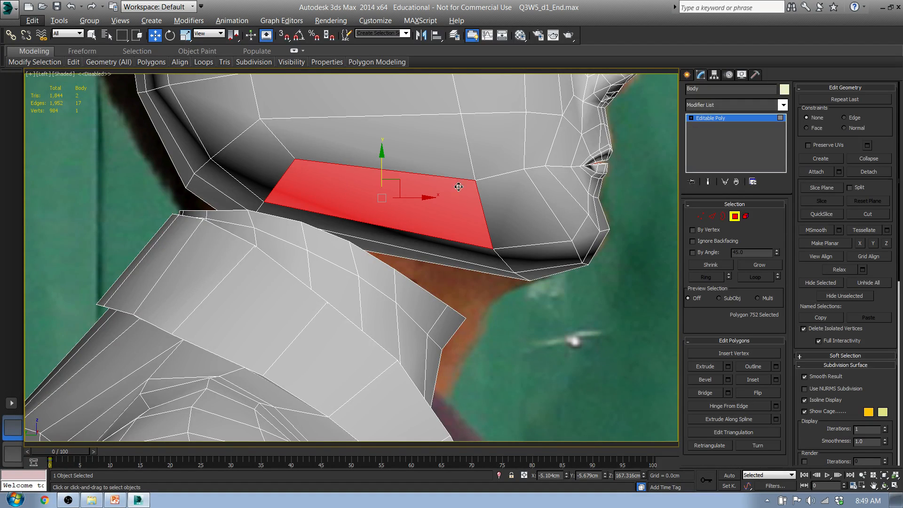
{"action": "middle_click_drag", "start_coordinate": [254, 197], "coordinate": [295, 222], "text": "alt"}
{"action": "middle_click_drag", "start_coordinate": [220, 248], "coordinate": [192, 231], "text": "alt"}
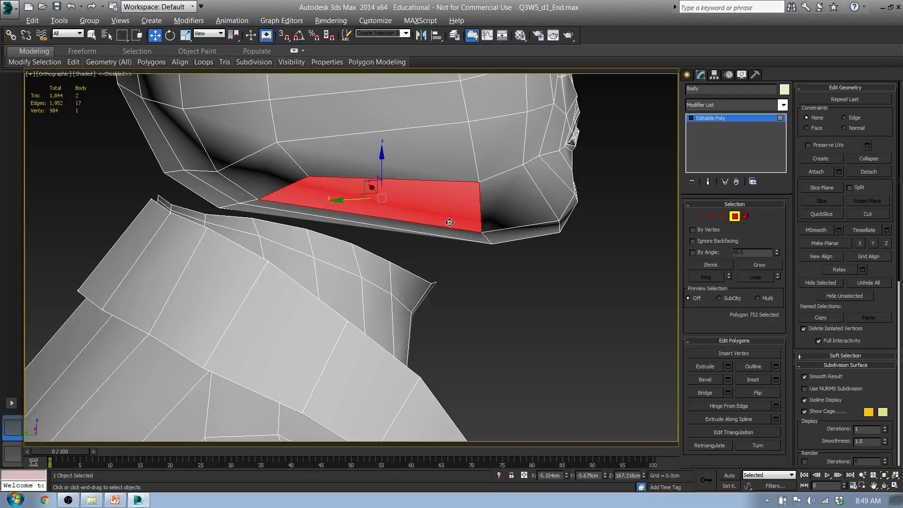
{"action": "middle_click_drag", "start_coordinate": [383, 228], "coordinate": [423, 240], "text": "alt"}
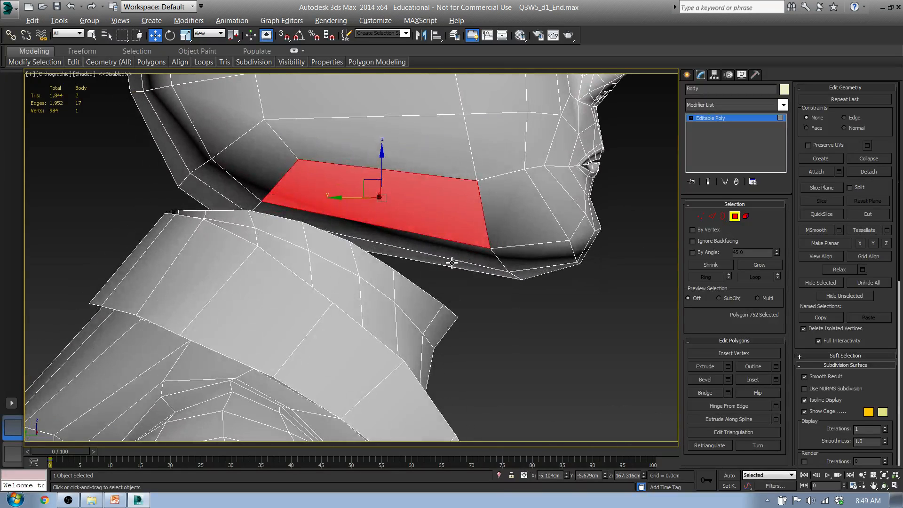
{"action": "left_click", "coordinate": [430, 255]}
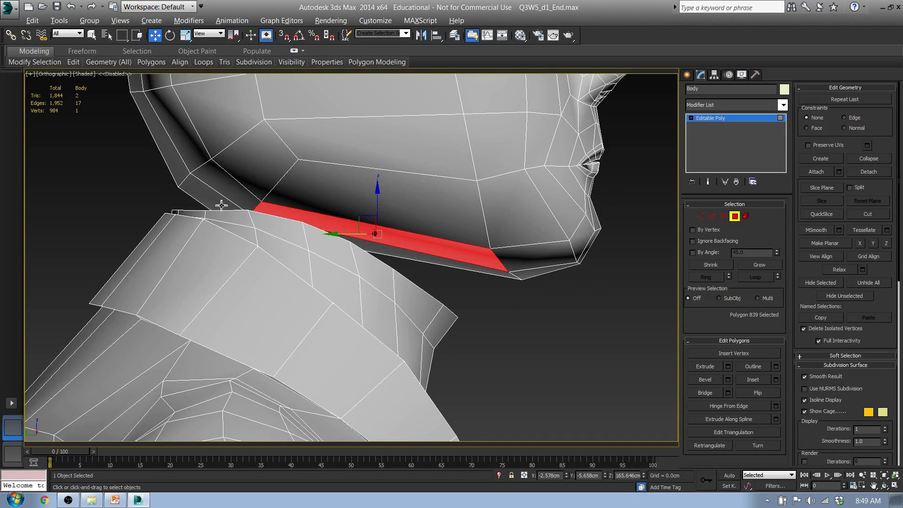
{"action": "middle_click_drag", "start_coordinate": [221, 205], "coordinate": [360, 220], "text": "alt"}
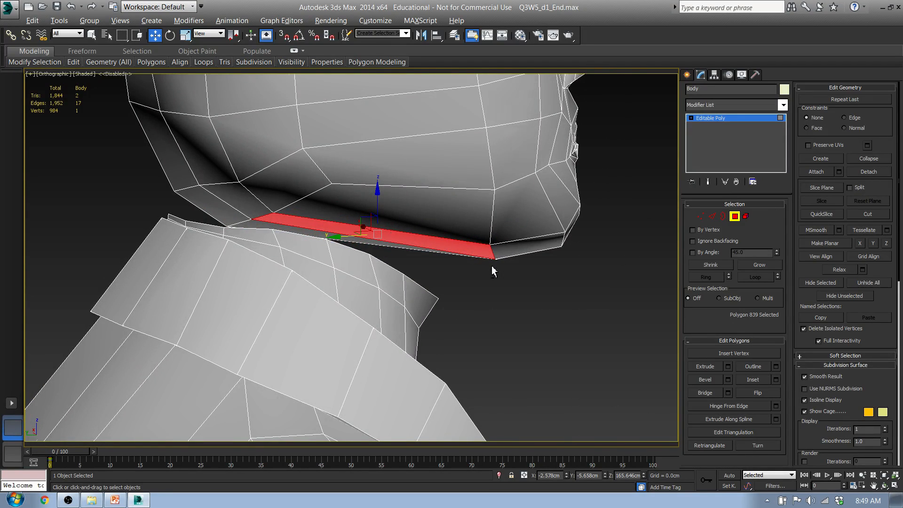
{"action": "middle_click_drag", "start_coordinate": [492, 266], "coordinate": [423, 230], "text": "alt"}
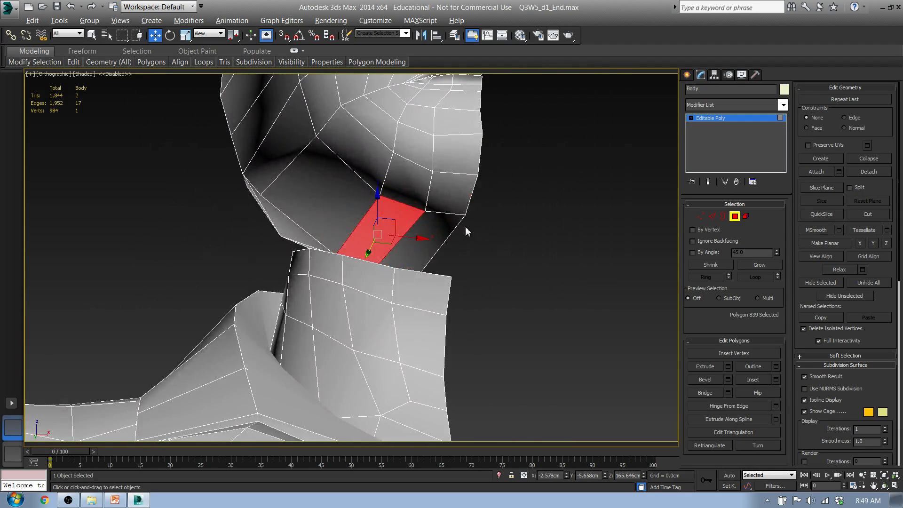
{"action": "middle_click_drag", "start_coordinate": [350, 251], "coordinate": [235, 263], "text": "alt"}
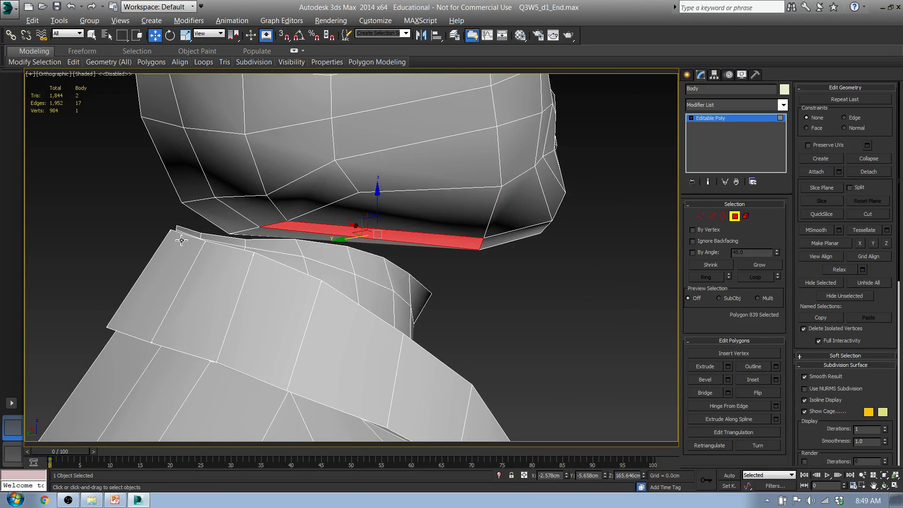
{"action": "middle_click_drag", "start_coordinate": [183, 240], "coordinate": [288, 238], "text": "alt"}
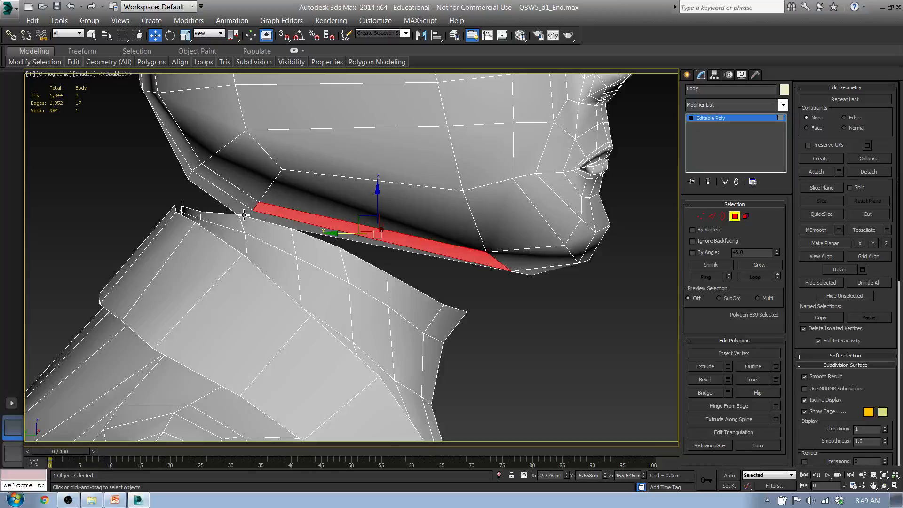
{"action": "scroll", "coordinate": [423, 211], "scroll_direction": "down", "scroll_amount": 8}
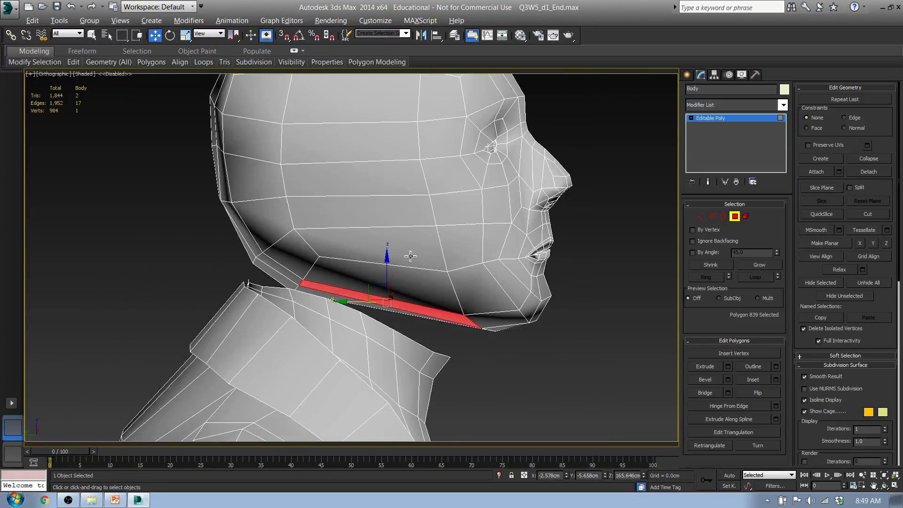
- Insert an edge loop down the side of the head through the selected crown edges, reaching under the jaw
{"action": "left_click", "coordinate": [712, 216]}
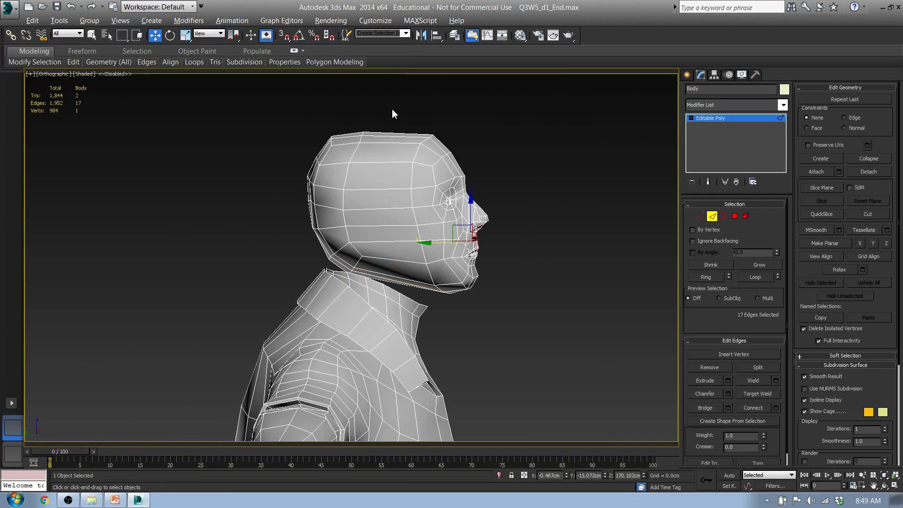
{"action": "left_click_drag", "start_coordinate": [393, 115], "coordinate": [391, 189]}
{"action": "mouse_move", "coordinate": [194, 62]}
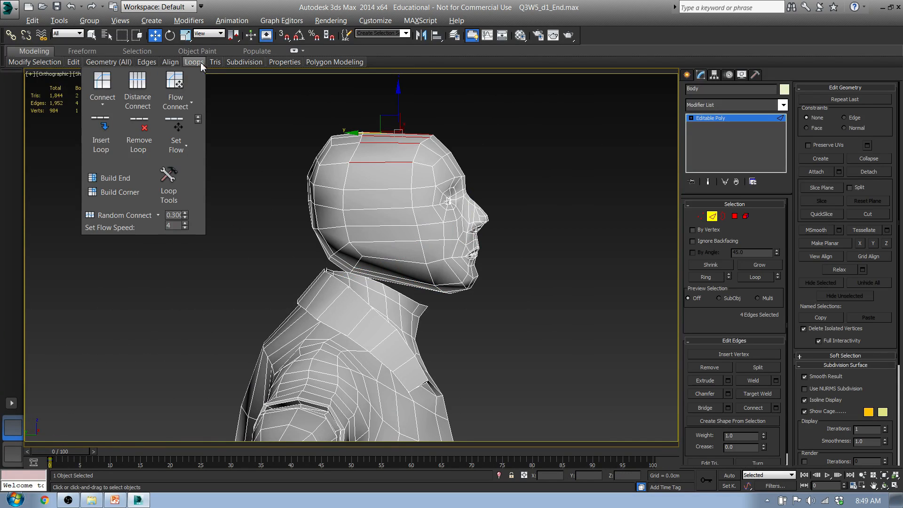
{"action": "left_click", "coordinate": [100, 132]}
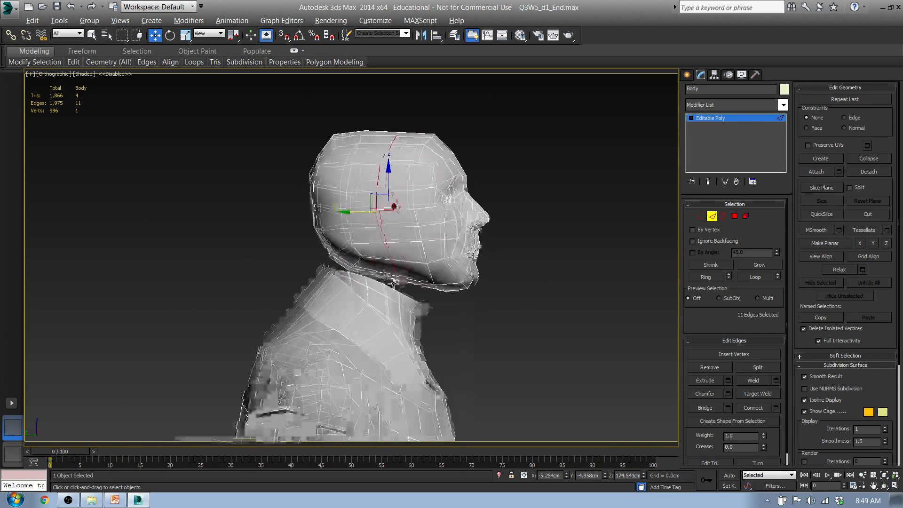
- Move the new loop's four lowest vertices at the jaw back toward the rear of the head
{"action": "scroll", "coordinate": [390, 281], "scroll_direction": "up", "scroll_amount": 5}
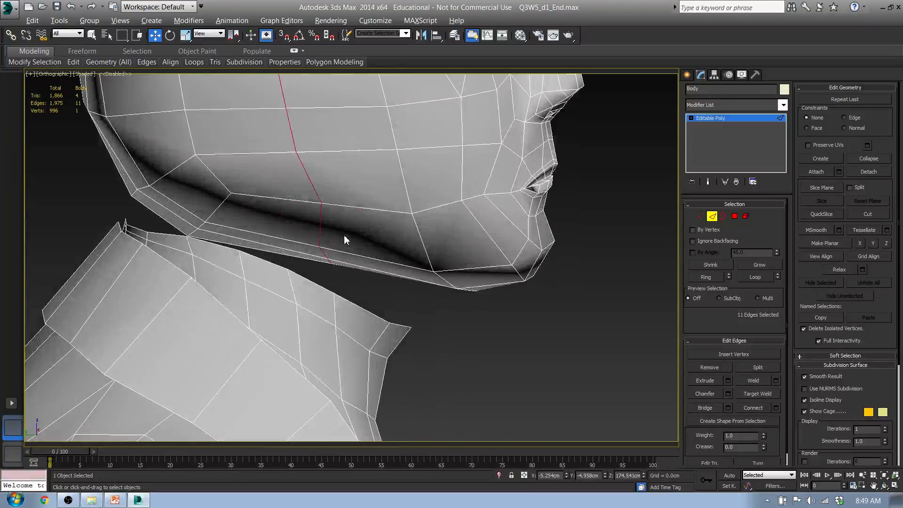
{"action": "left_click", "coordinate": [700, 216]}
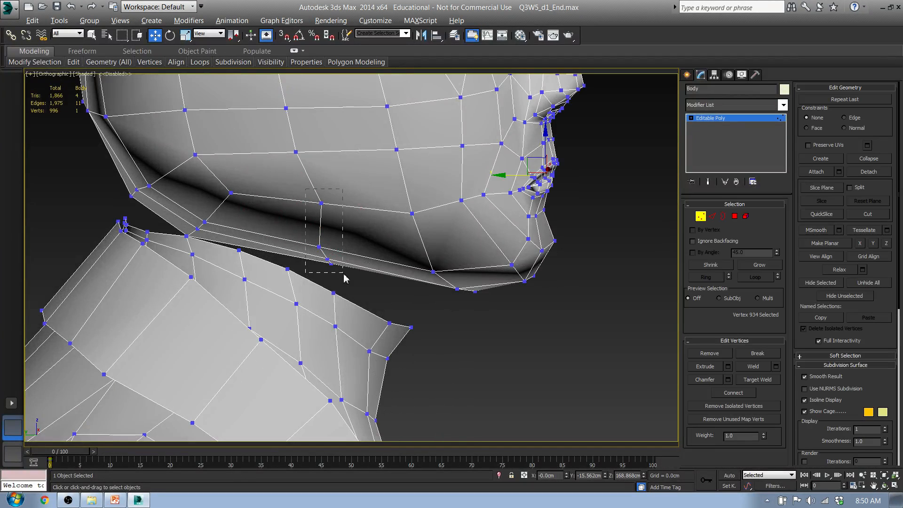
{"action": "left_click_drag", "start_coordinate": [343, 275], "coordinate": [342, 273]}
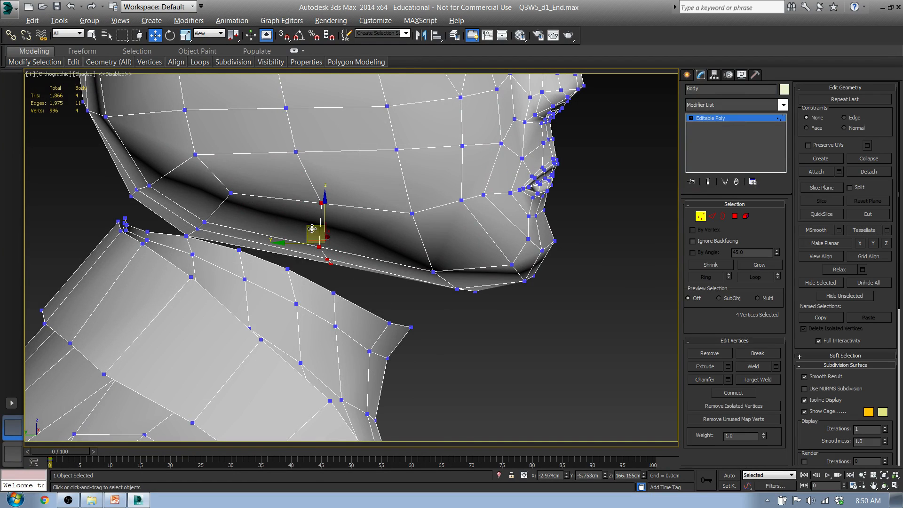
{"action": "left_click_drag", "start_coordinate": [312, 229], "coordinate": [277, 231]}
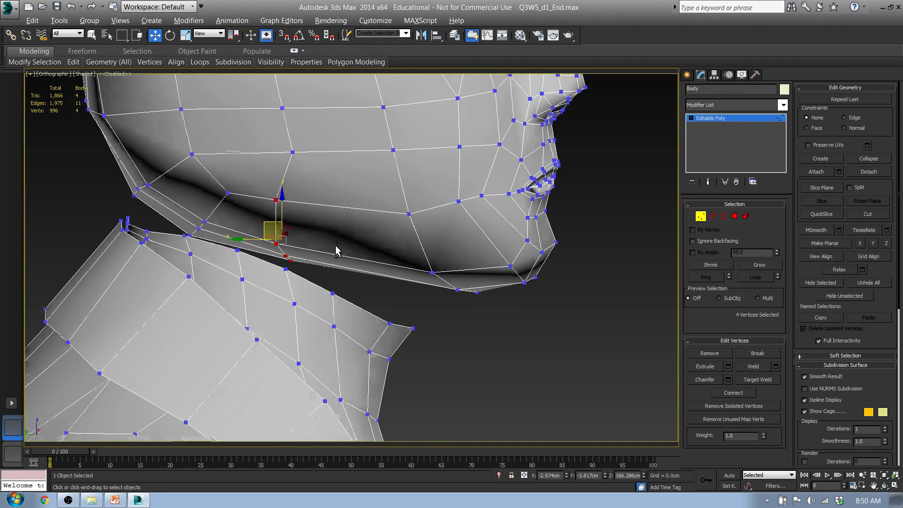
- Delete the four polygons beneath the jaw, between the chin and the rear of the jaw
{"action": "middle_click_drag", "start_coordinate": [337, 251], "coordinate": [292, 228], "text": "alt"}
{"action": "middle_click_drag", "start_coordinate": [298, 193], "coordinate": [272, 234], "text": "alt"}
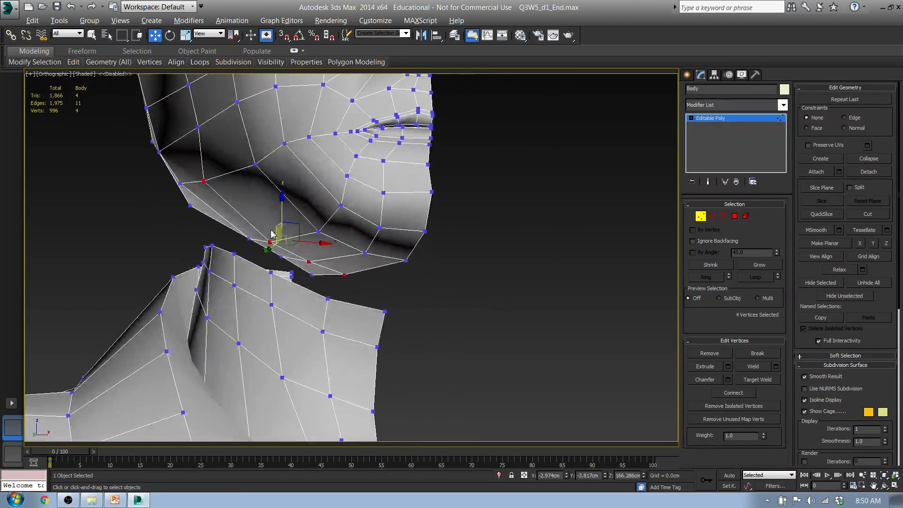
{"action": "middle_click_drag", "start_coordinate": [287, 265], "coordinate": [279, 243], "text": "alt"}
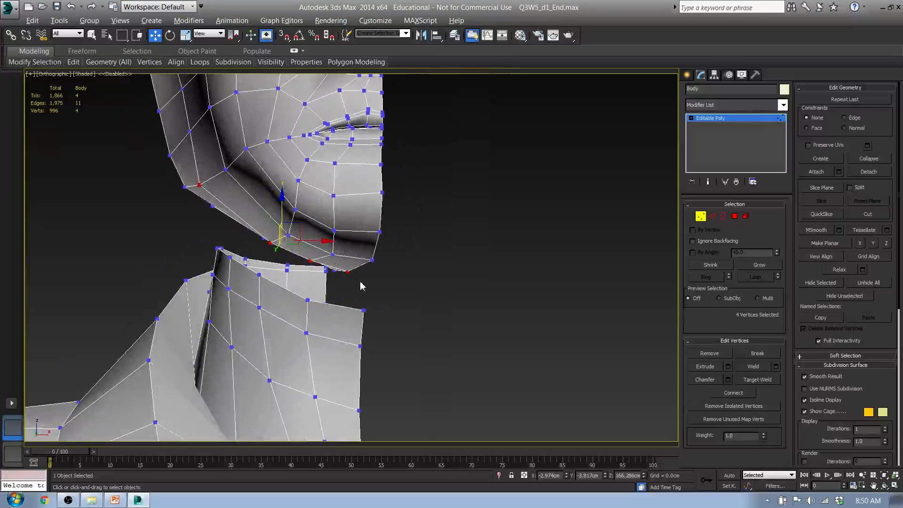
{"action": "middle_click_drag", "start_coordinate": [333, 278], "coordinate": [425, 289], "text": "alt"}
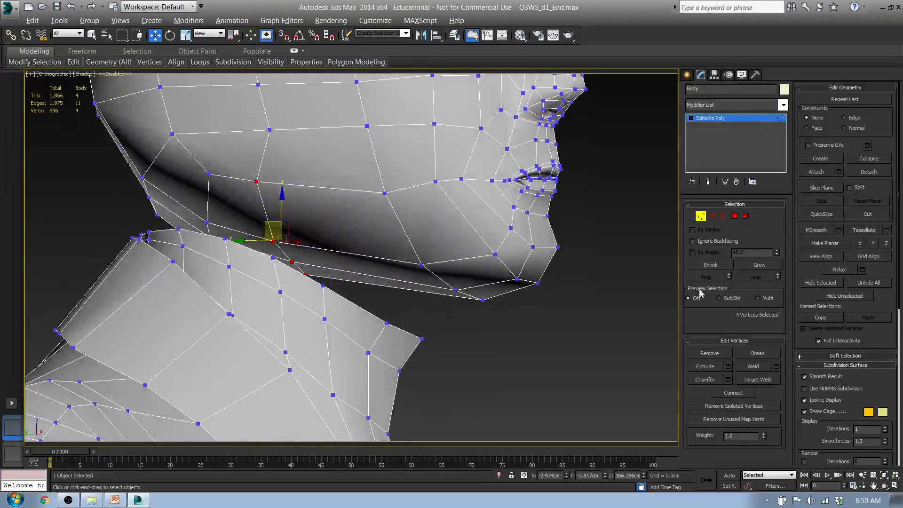
{"action": "left_click", "coordinate": [735, 216]}
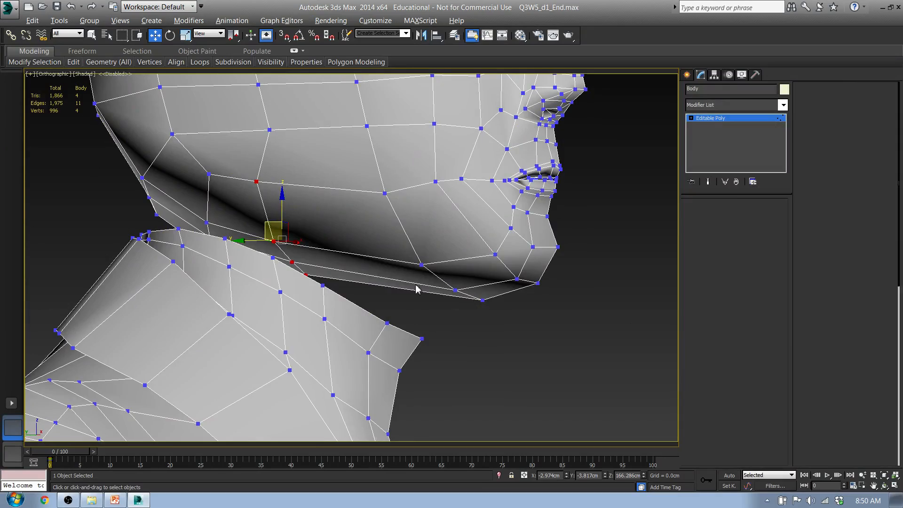
{"action": "middle_click_drag", "start_coordinate": [367, 280], "coordinate": [330, 285], "text": "alt"}
{"action": "left_click", "coordinate": [393, 286], "text": "ctrl"}
{"action": "left_click", "coordinate": [315, 288], "text": "ctrl"}
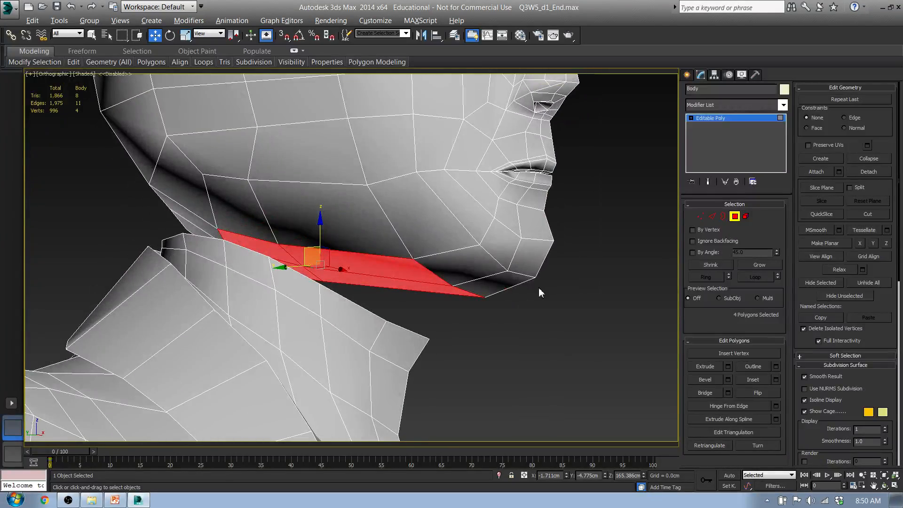
{"action": "key", "text": "Delete"}
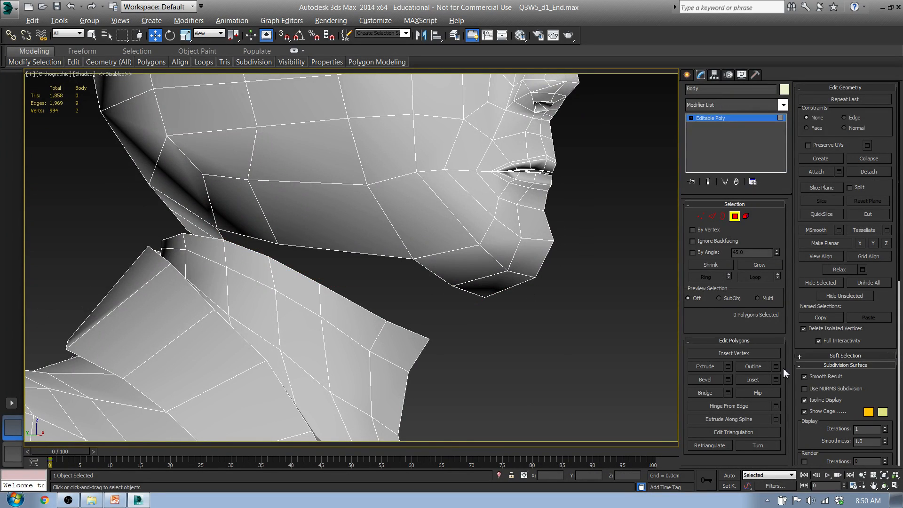
- Target-weld the chin's lowest centre vertex to the front centre vertex of the neck opening
{"action": "left_click", "coordinate": [699, 216]}
{"action": "left_click", "coordinate": [757, 379]}
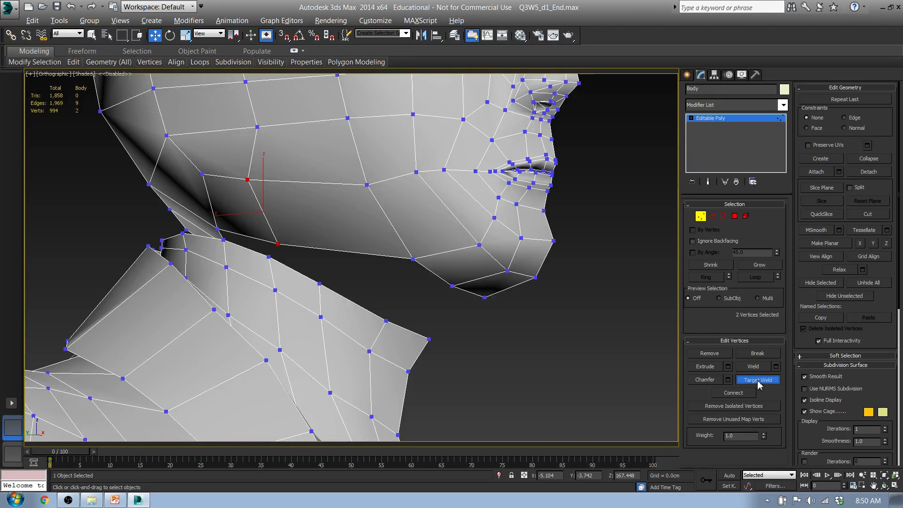
{"action": "left_click", "coordinate": [485, 298]}
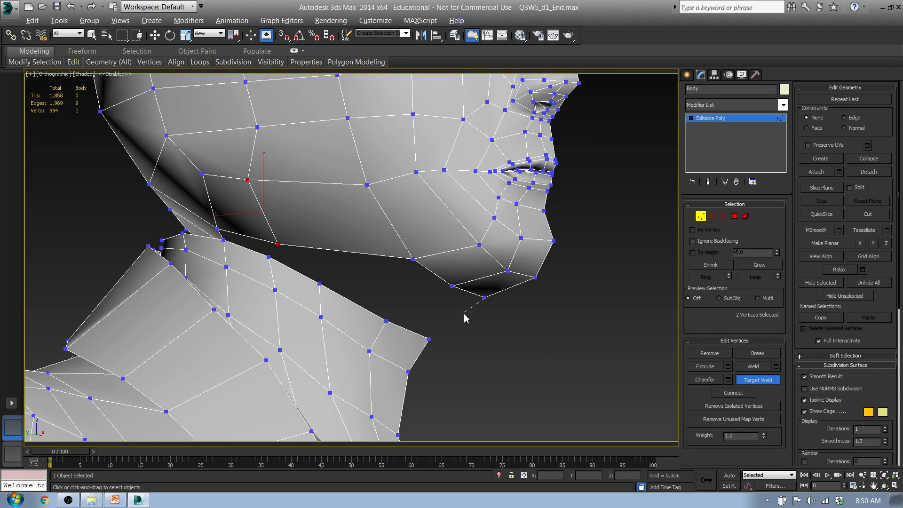
{"action": "left_click", "coordinate": [430, 340]}
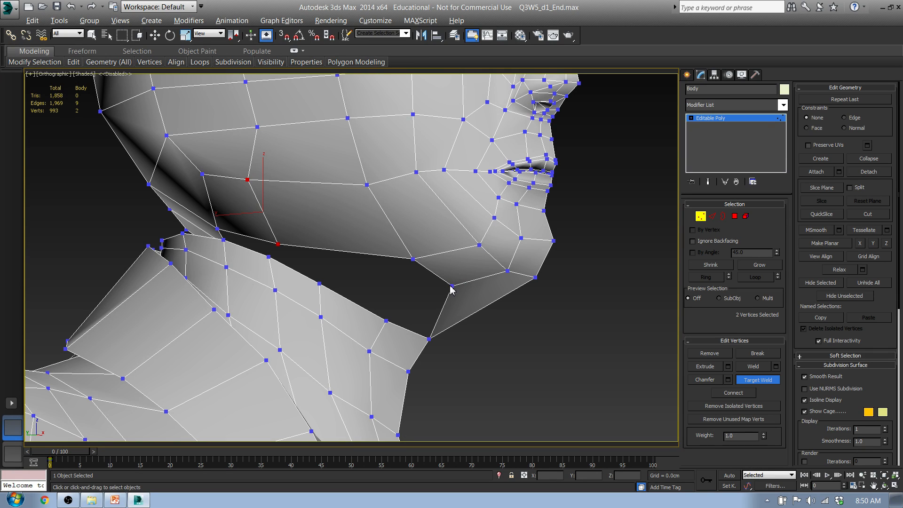
- Try target-welding the next two jaw vertices behind the chin to the successive front vertices of the neck opening
{"action": "left_click", "coordinate": [387, 321]}
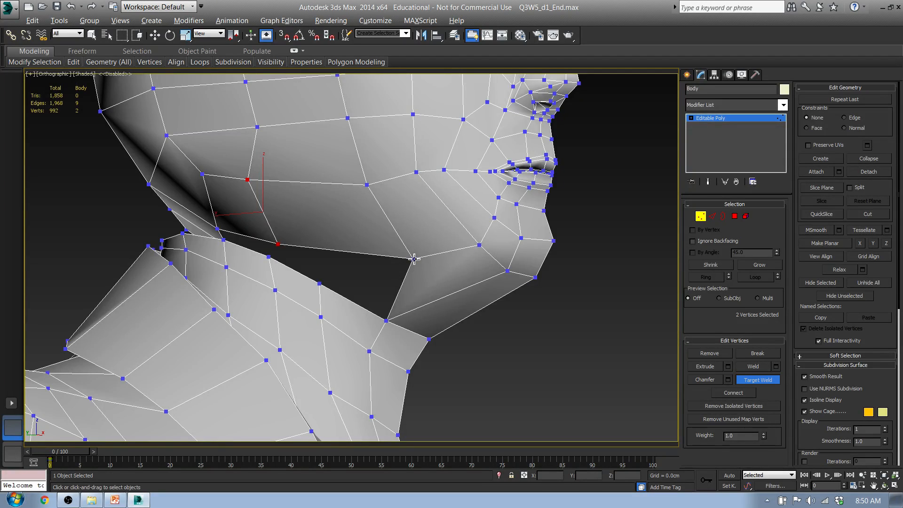
{"action": "middle_click_drag", "start_coordinate": [414, 259], "coordinate": [410, 268], "text": "alt"}
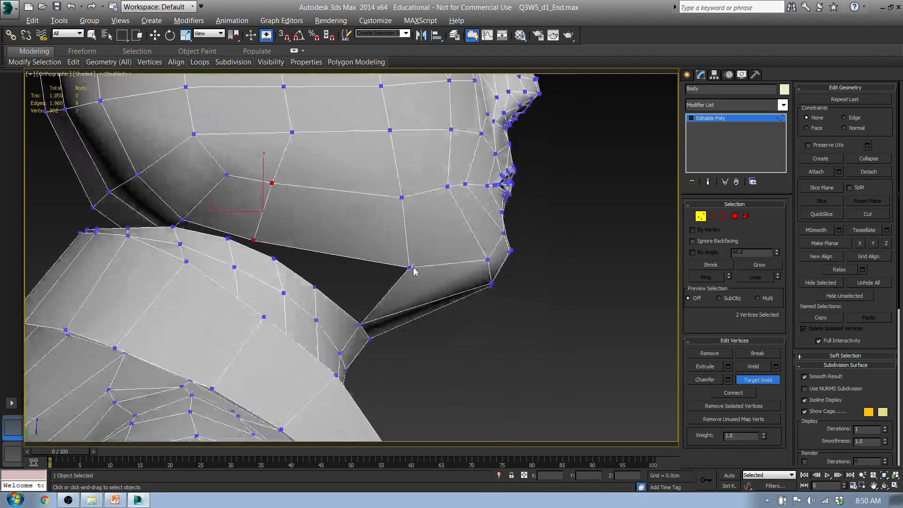
{"action": "left_click", "coordinate": [315, 287]}
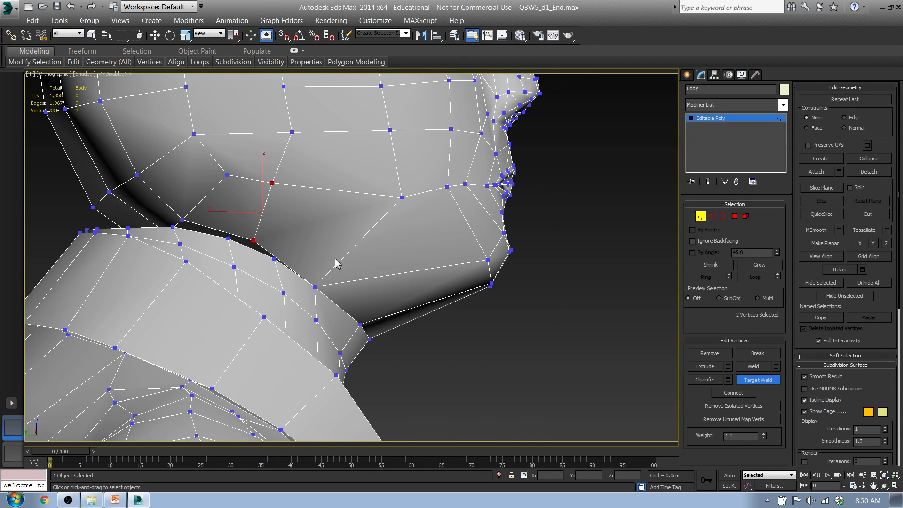
{"action": "middle_click_drag", "start_coordinate": [224, 237], "coordinate": [151, 256], "text": "alt"}
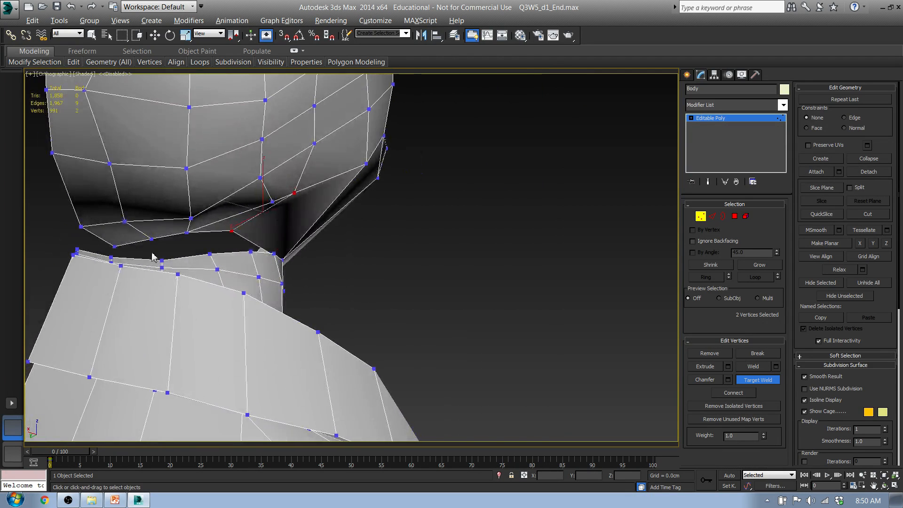
- Try target-welding the three lower vertices at the back of the head to the rear vertices of the neck opening
{"action": "left_click", "coordinate": [116, 247]}
{"action": "left_click", "coordinate": [78, 251]}
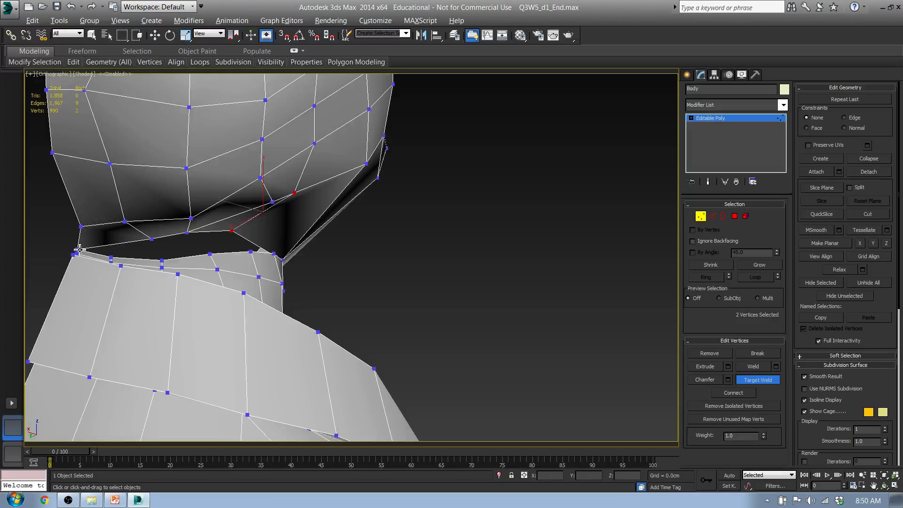
{"action": "left_click", "coordinate": [151, 239]}
{"action": "left_click", "coordinate": [112, 258]}
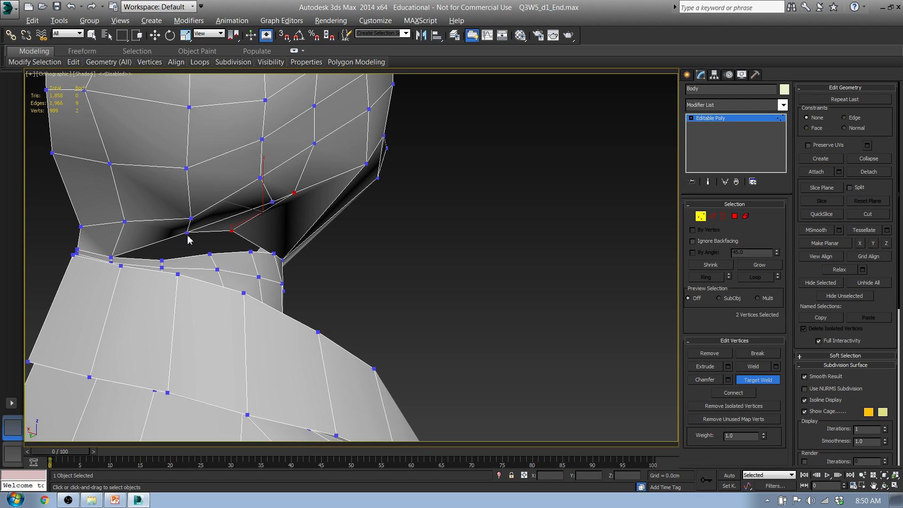
{"action": "left_click", "coordinate": [161, 260]}
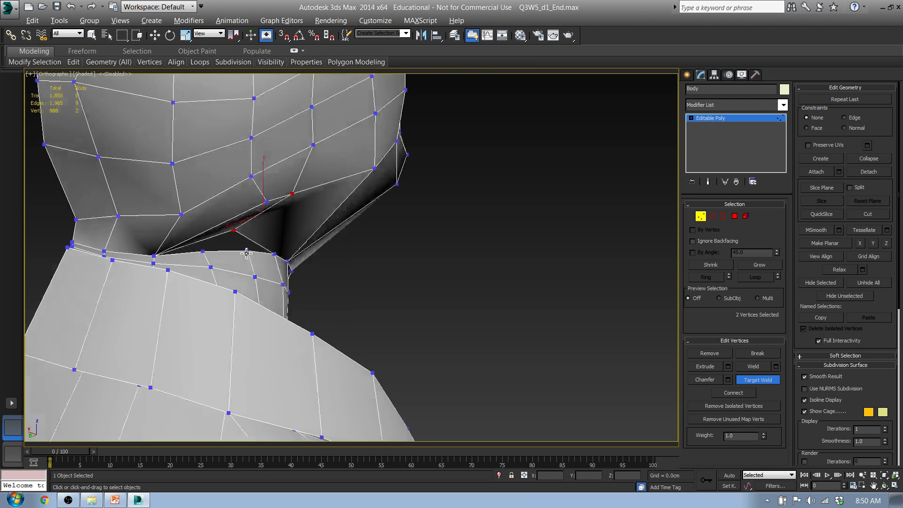
- Try target-welding the remaining jaw corner vertex to the side of the neck opening
{"action": "middle_click_drag", "start_coordinate": [161, 260], "coordinate": [195, 245], "text": "alt"}
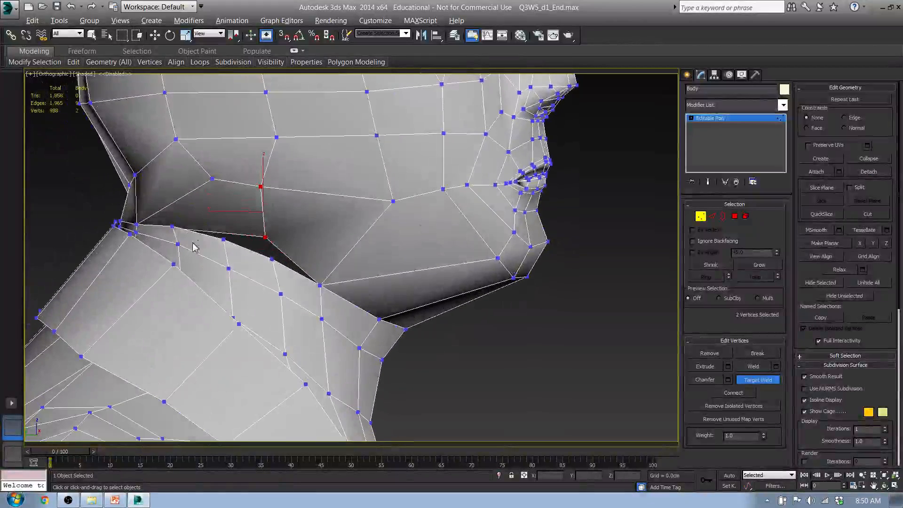
{"action": "left_click_drag", "start_coordinate": [267, 239], "coordinate": [224, 240]}
{"action": "middle_click_drag", "start_coordinate": [356, 232], "coordinate": [295, 255]}
{"action": "scroll", "coordinate": [295, 256], "scroll_direction": "down", "scroll_amount": 2}
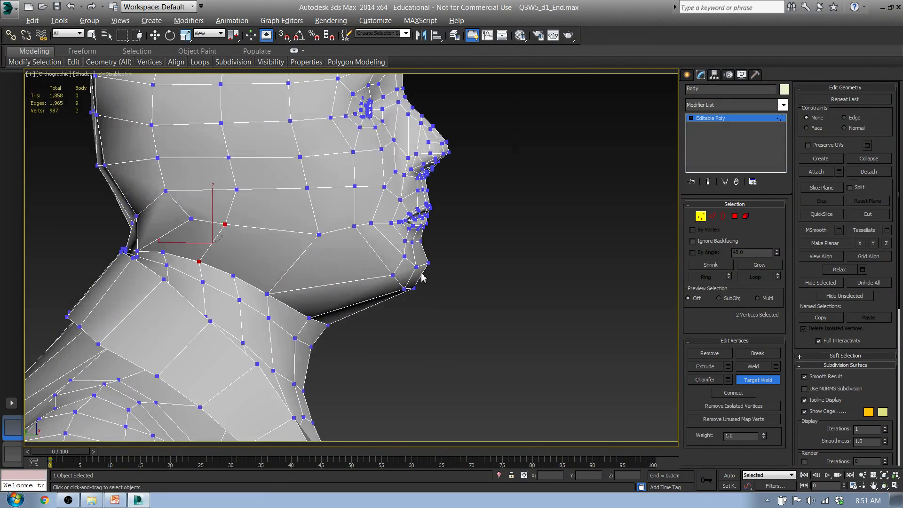
{"action": "middle_click_drag", "start_coordinate": [335, 310], "coordinate": [295, 310], "text": "alt"}
- Undo the vertex welds back to the first one between the chin and the neck
{"action": "key", "text": "ctrl+z"}
{"action": "key", "text": "ctrl+z"}
{"action": "key", "text": "ctrl+z"}
{"action": "key", "text": "ctrl+z"}
{"action": "key", "text": "ctrl+z"}
{"action": "key", "text": "ctrl+z"}
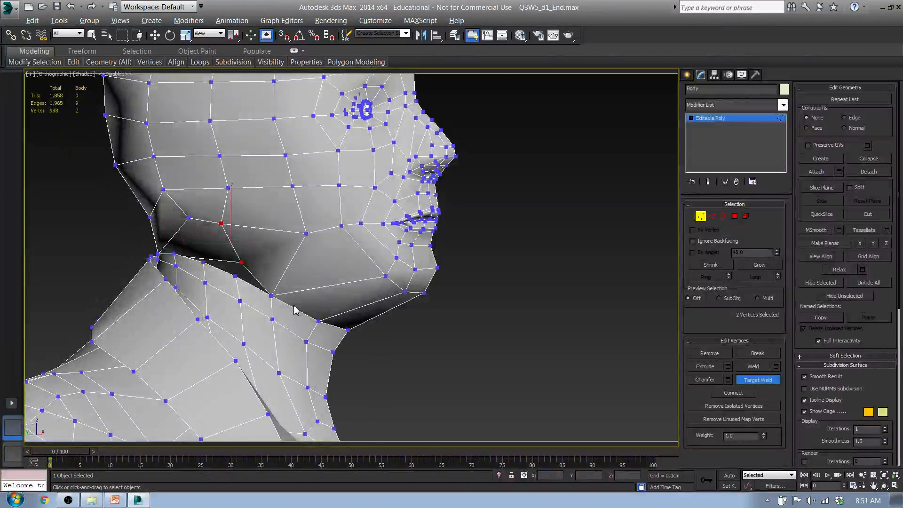
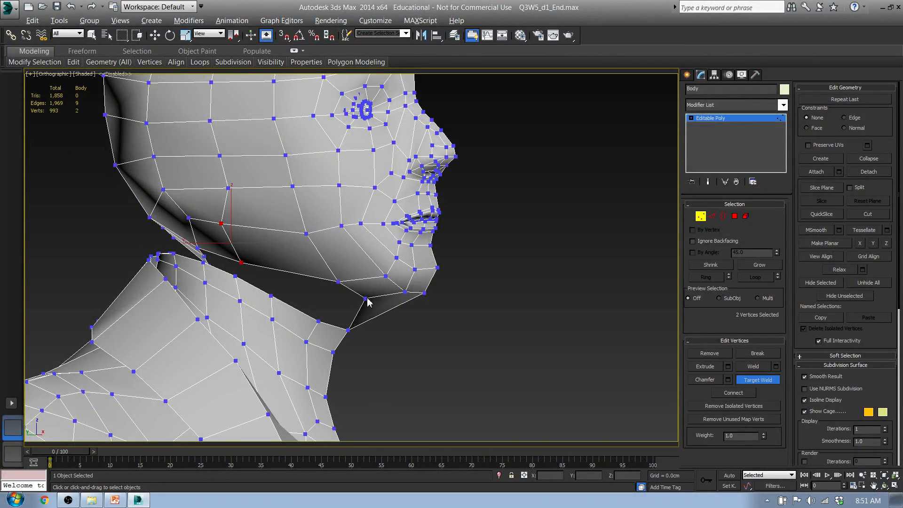
- Target-weld the vertex beside the chin centre and the jaw corner vertex to the second and third front neck vertices
{"action": "left_click", "coordinate": [319, 322]}
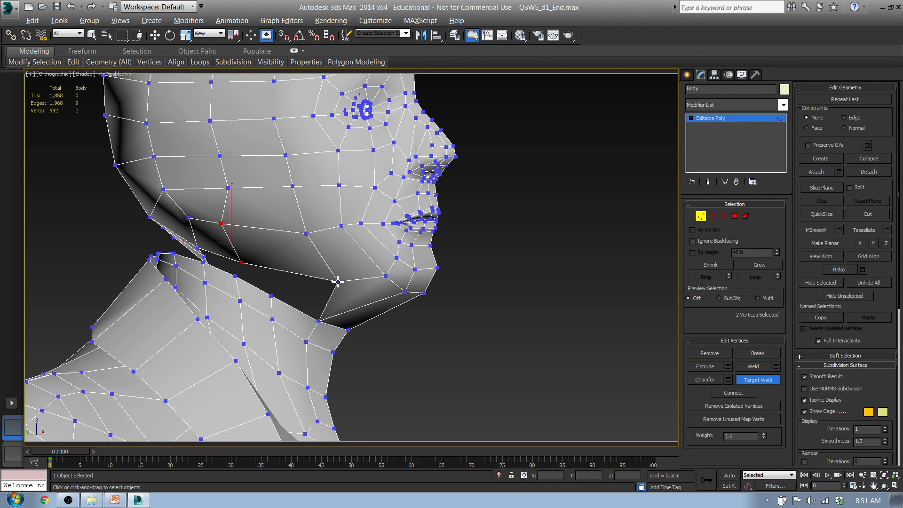
{"action": "middle_click_drag", "start_coordinate": [269, 295], "coordinate": [308, 287], "text": "alt"}
{"action": "middle_click_drag", "start_coordinate": [231, 282], "coordinate": [320, 276], "text": "alt"}
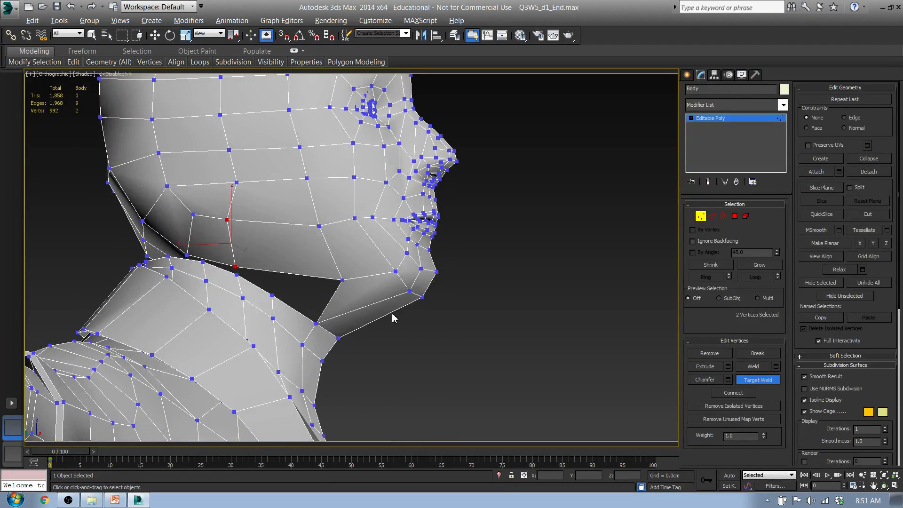
{"action": "left_click", "coordinate": [235, 268]}
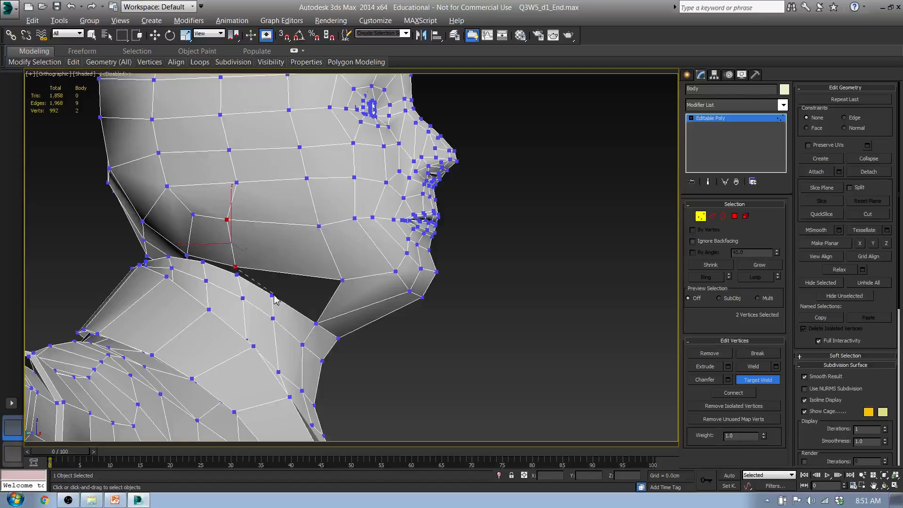
{"action": "left_click", "coordinate": [273, 295]}
{"action": "middle_click_drag", "start_coordinate": [287, 293], "coordinate": [261, 282], "text": "alt"}
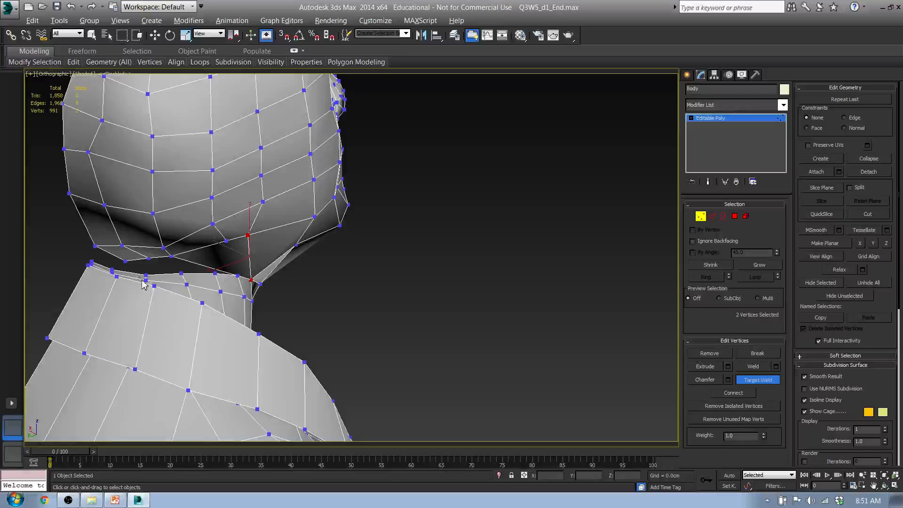
- Target-weld the three lower vertices at the back of the head to the matching rear vertices of the neck opening
{"action": "left_click", "coordinate": [125, 261]}
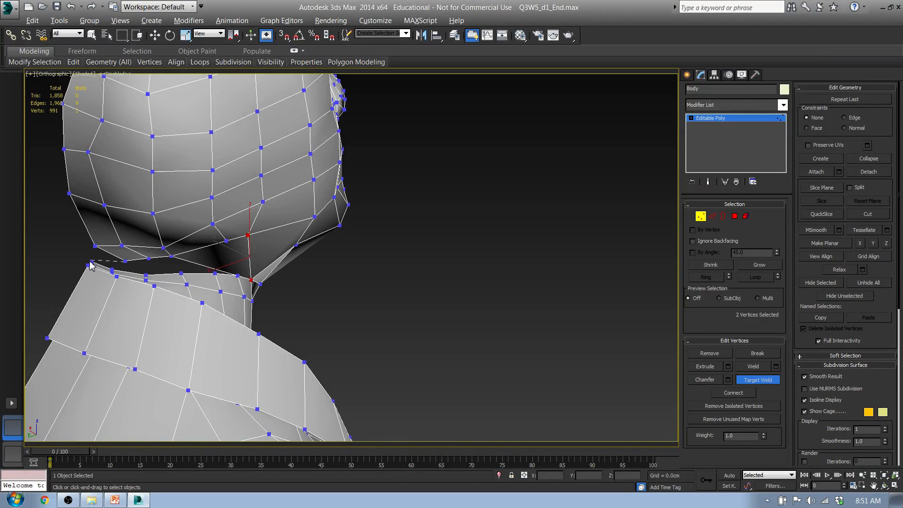
{"action": "left_click", "coordinate": [91, 261]}
{"action": "left_click", "coordinate": [149, 259]}
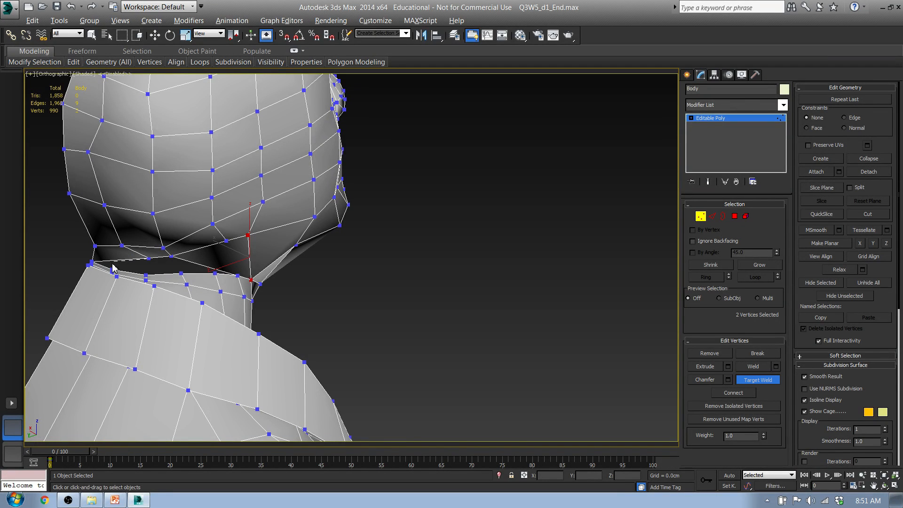
{"action": "left_click", "coordinate": [113, 270]}
{"action": "left_click", "coordinate": [172, 257]}
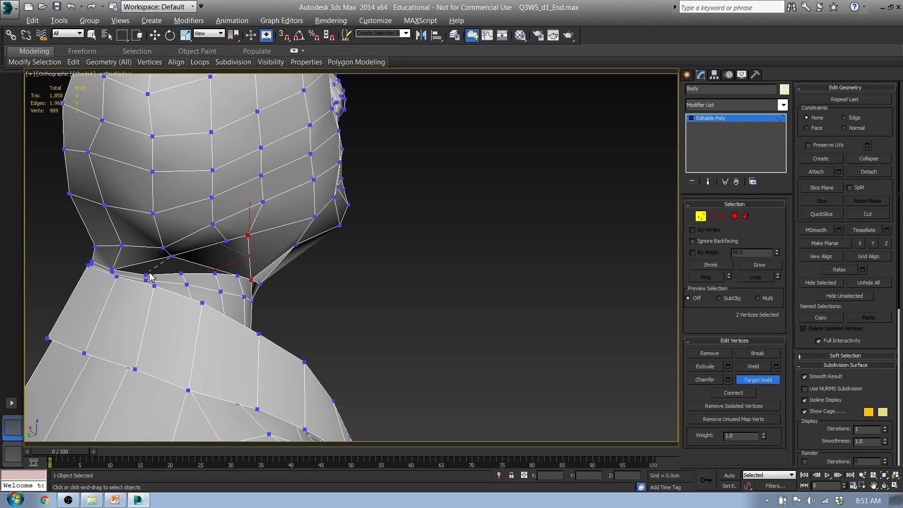
{"action": "left_click", "coordinate": [147, 275]}
- Delete the stretched polygon below the rear of the jaw, beside the neck opening
{"action": "middle_click_drag", "start_coordinate": [185, 272], "coordinate": [240, 235], "text": "alt"}
{"action": "middle_click_drag", "start_coordinate": [379, 257], "coordinate": [235, 225], "text": "alt"}
{"action": "left_click", "coordinate": [734, 216]}
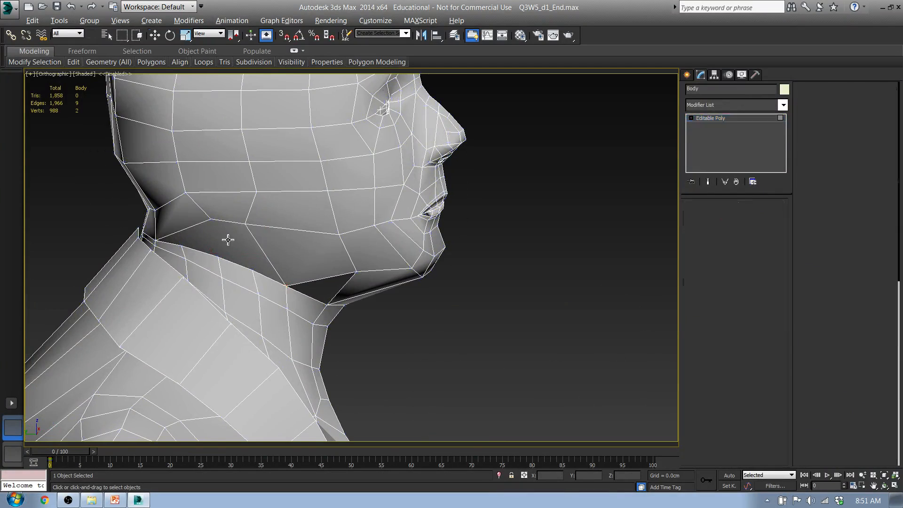
{"action": "key", "text": "w"}
{"action": "left_click", "coordinate": [230, 241]}
{"action": "key", "text": "Delete"}
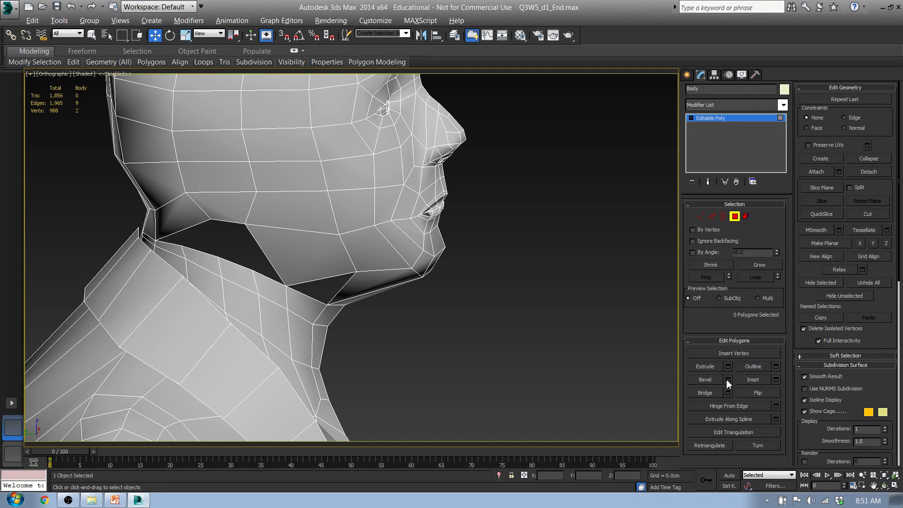
- Target-weld the two upper vertices of the hole behind the jaw to the neck vertices below, leaving one neck vertex between them
{"action": "left_click", "coordinate": [705, 219]}
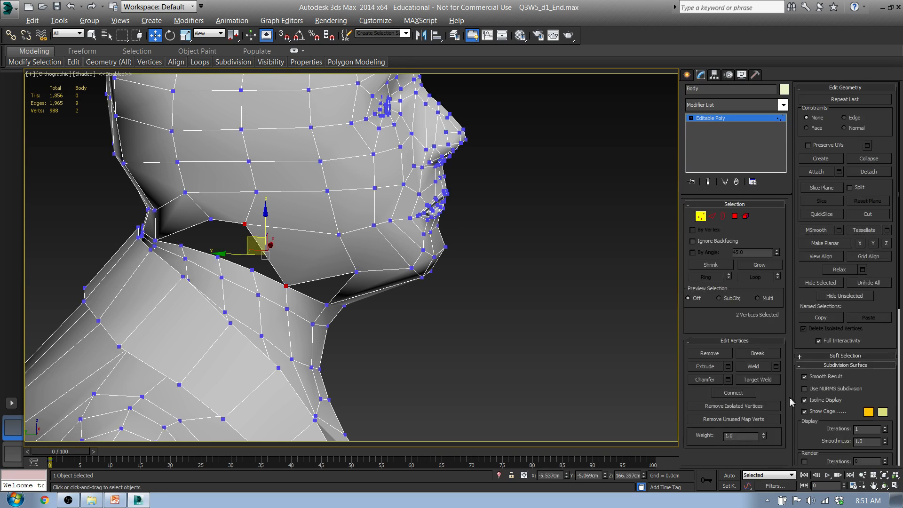
{"action": "left_click", "coordinate": [758, 379]}
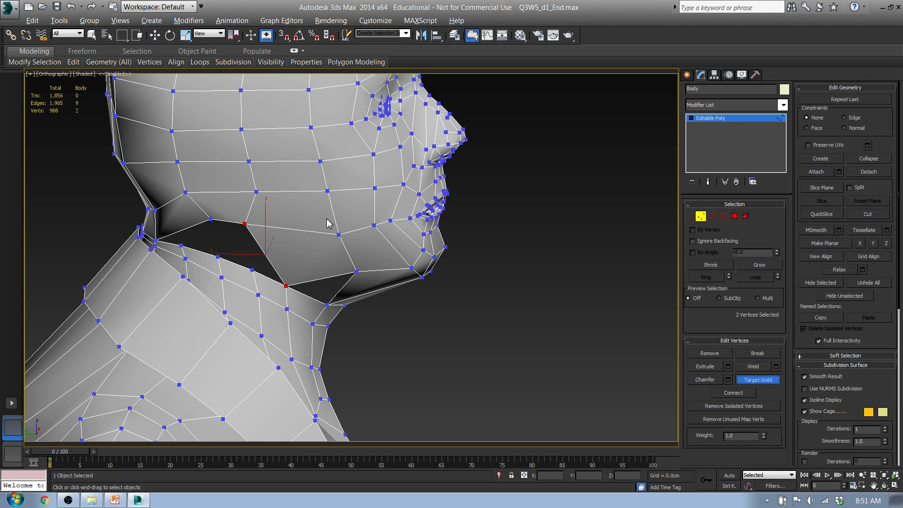
{"action": "left_click", "coordinate": [211, 220]}
{"action": "left_click", "coordinate": [182, 245]}
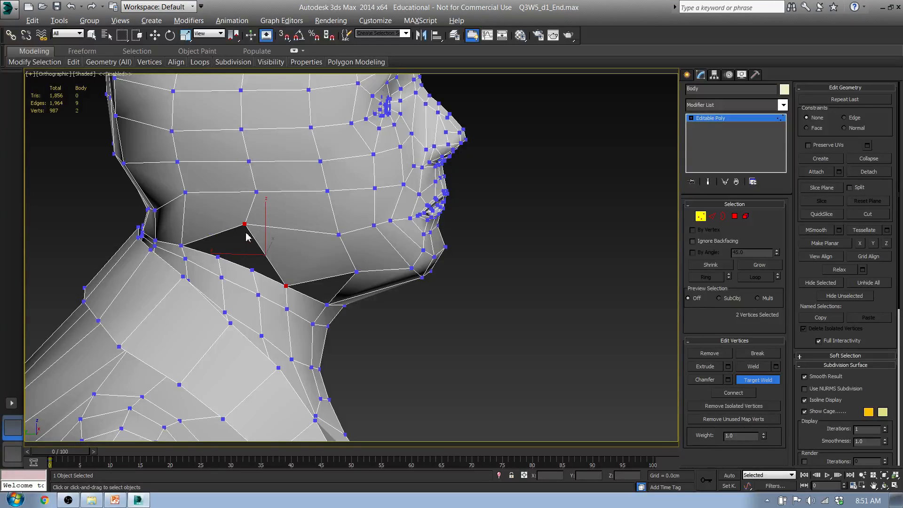
{"action": "left_click", "coordinate": [253, 271]}
{"action": "mouse_move", "coordinate": [313, 280]}
{"action": "middle_mouse_down", "text": "alt"}
{"action": "mouse_move", "coordinate": [301, 271]}
{"action": "mouse_move", "coordinate": [250, 268]}
{"action": "mouse_move", "coordinate": [320, 274]}
{"action": "middle_mouse_up", "text": "alt"}
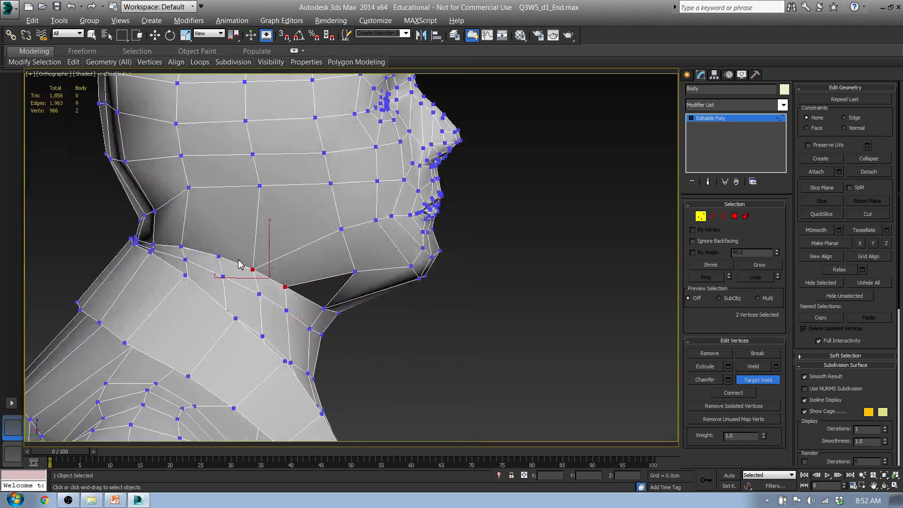
- Insert a vertical edge loop through the side of the head, midway between the two existing edge columns behind the jaw
{"action": "left_click", "coordinate": [712, 216]}
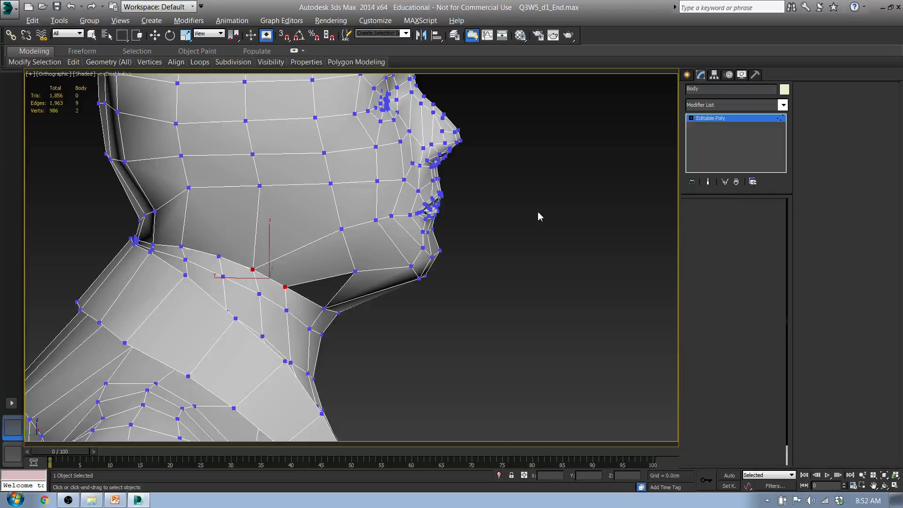
{"action": "left_click", "coordinate": [219, 188]}
{"action": "mouse_move", "coordinate": [194, 61]}
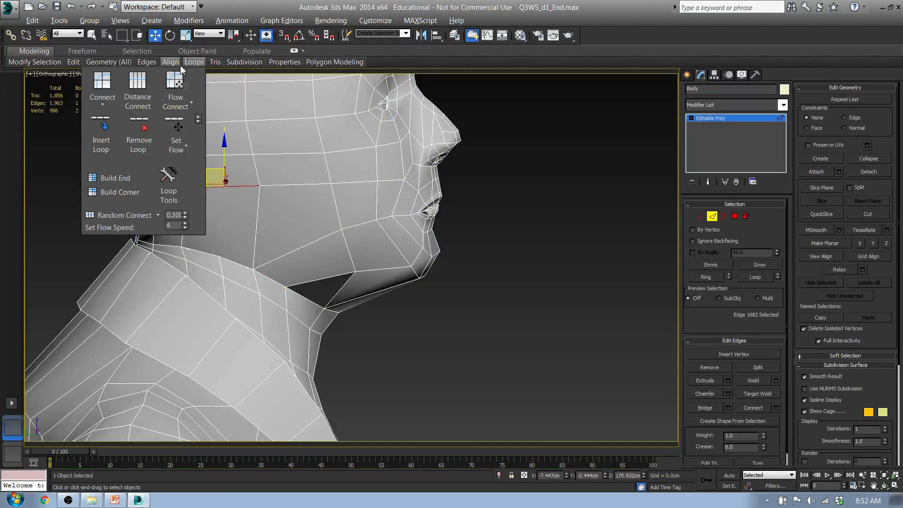
{"action": "left_click", "coordinate": [101, 136]}
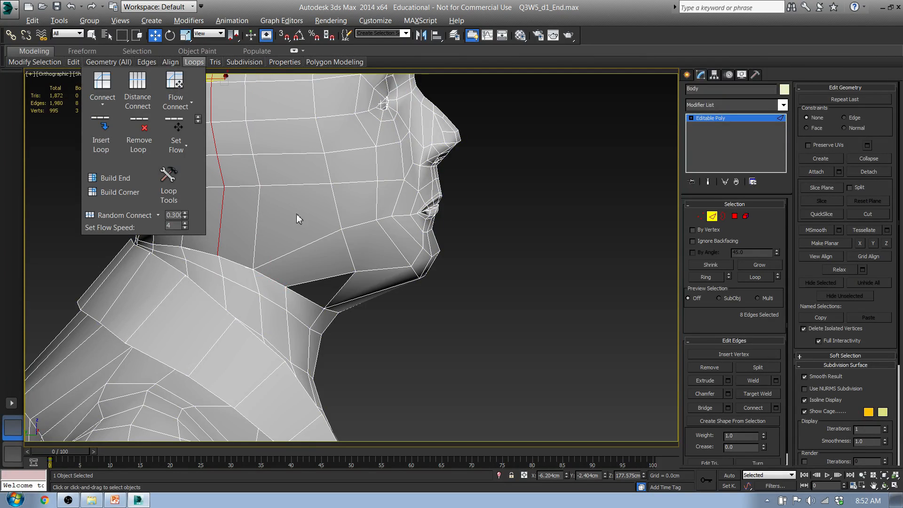
- Weld the new loop's lower end vertex to the neighbouring neck vertex on the head-neck seam behind the jaw
{"action": "left_click", "coordinate": [700, 216]}
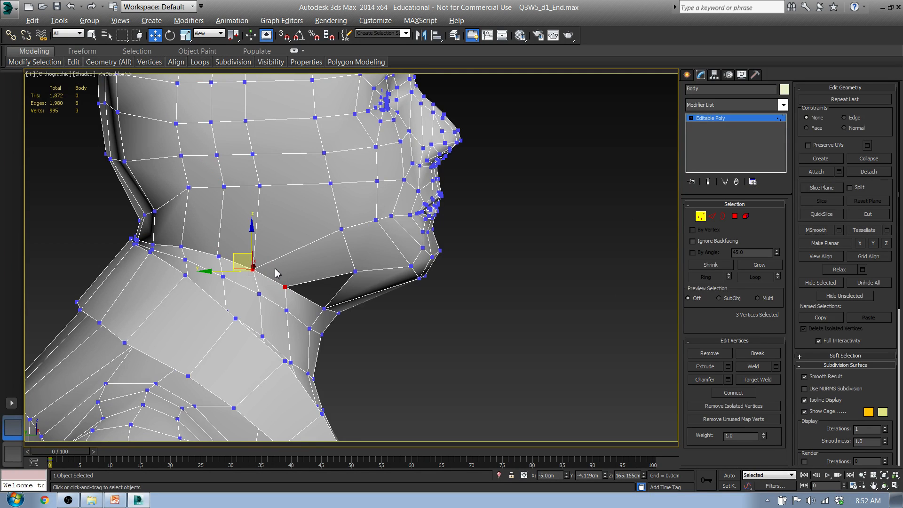
{"action": "key", "text": "F3"}
{"action": "scroll", "coordinate": [236, 302], "scroll_direction": "up", "scroll_amount": 5}
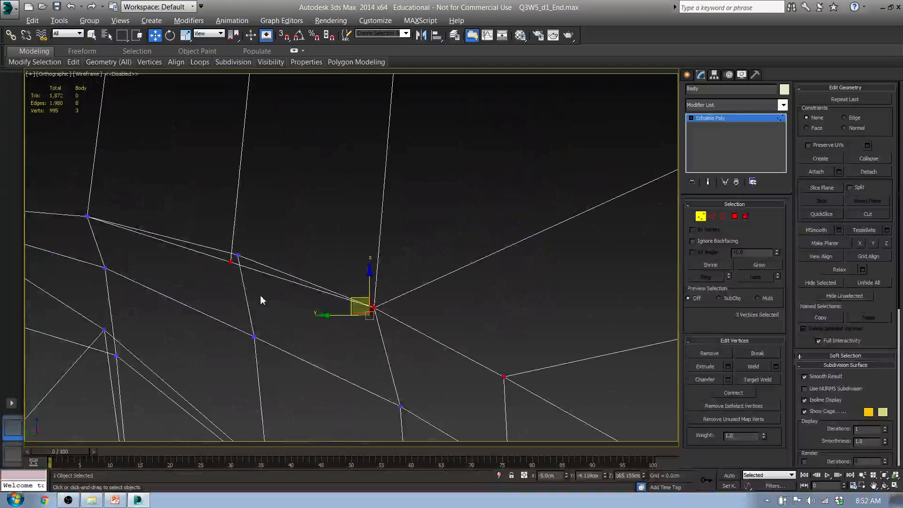
{"action": "left_click", "coordinate": [593, 315]}
{"action": "left_click_drag", "start_coordinate": [198, 240], "coordinate": [316, 320]}
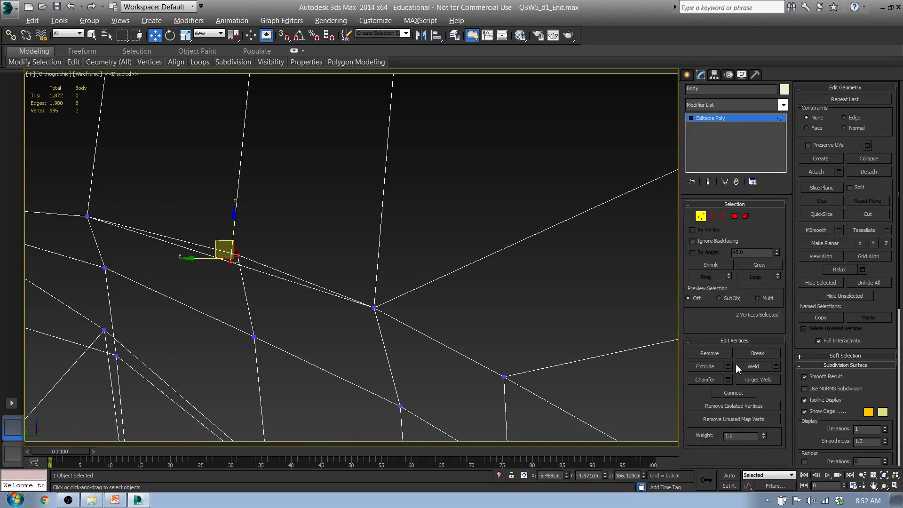
{"action": "left_click", "coordinate": [774, 366]}
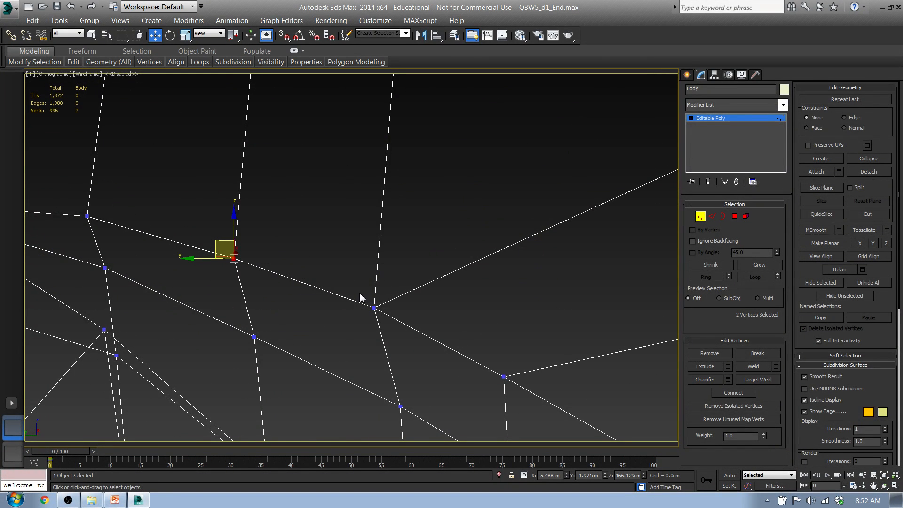
{"action": "scroll", "coordinate": [376, 301], "scroll_direction": "down", "scroll_amount": 6}
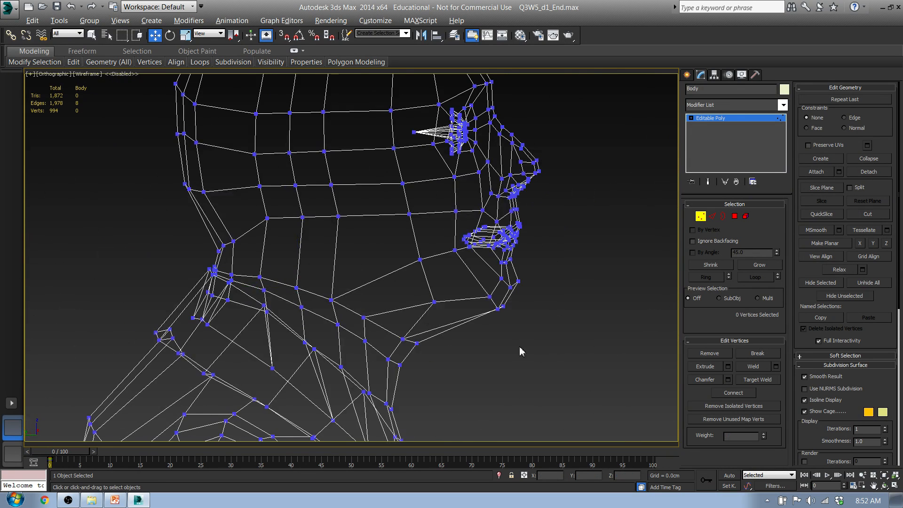
- Examine the open gap between jaw and neck from the side, front and angled views against the reference photo
{"action": "scroll", "coordinate": [460, 359], "scroll_direction": "down", "scroll_amount": 3}
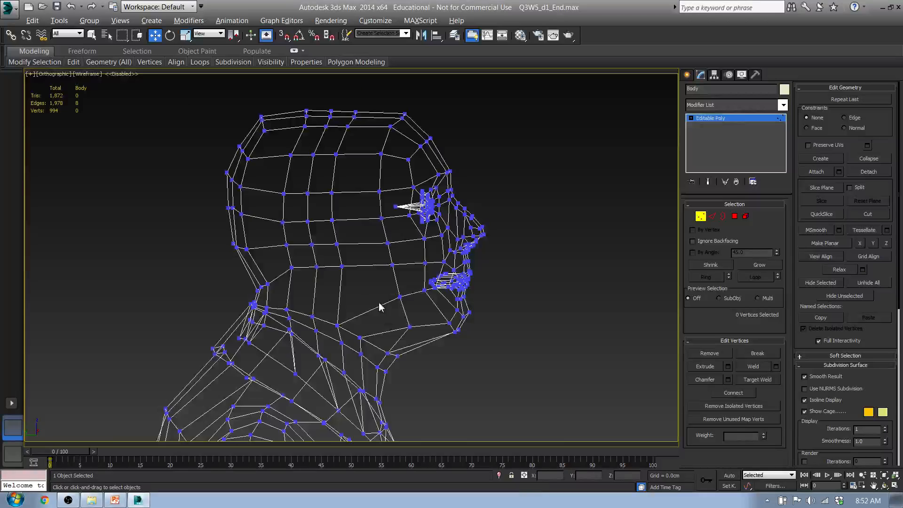
{"action": "key", "text": "l"}
{"action": "middle_click_drag", "start_coordinate": [127, 230], "coordinate": [453, 234]}
{"action": "scroll", "coordinate": [457, 234], "scroll_direction": "down", "scroll_amount": 6}
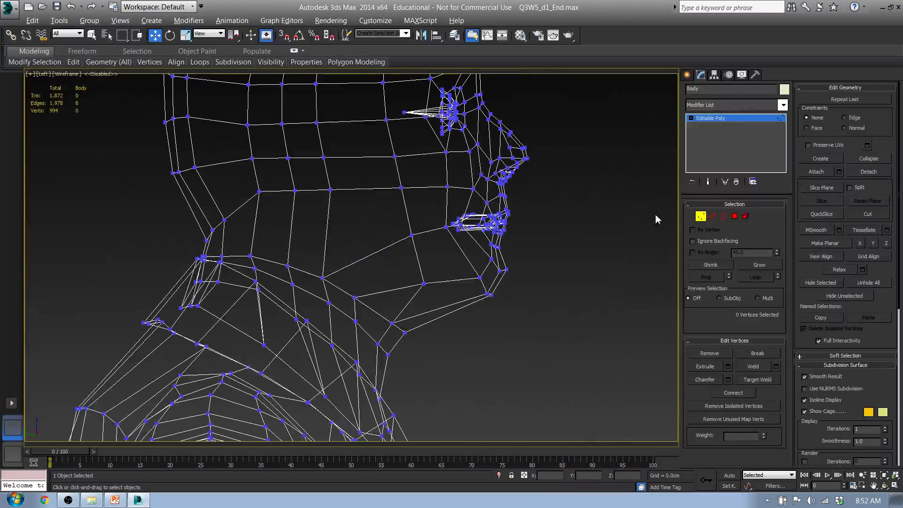
{"action": "key", "text": "F3"}
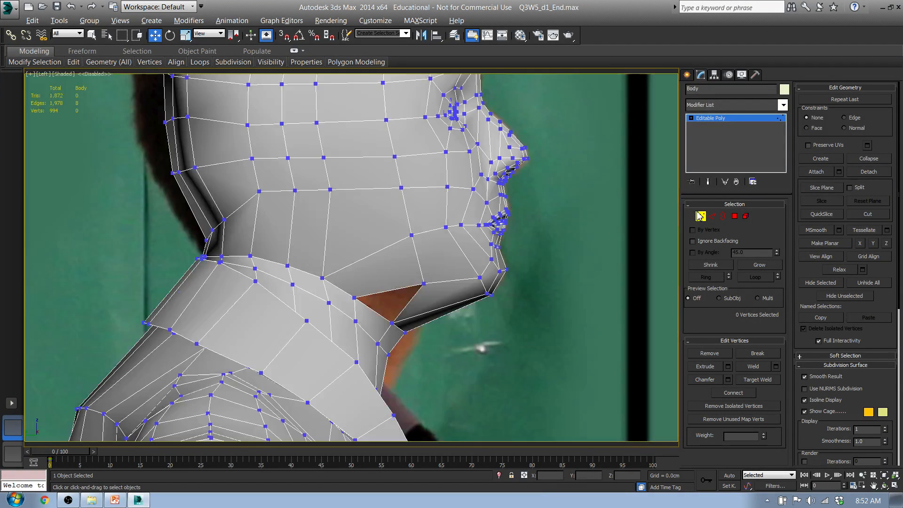
{"action": "middle_click_drag", "start_coordinate": [459, 209], "coordinate": [470, 236]}
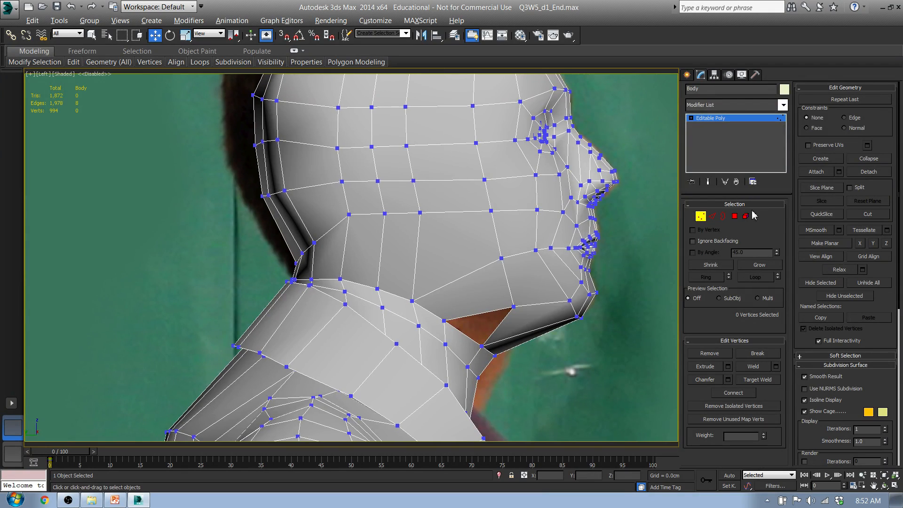
{"action": "key", "text": "f"}
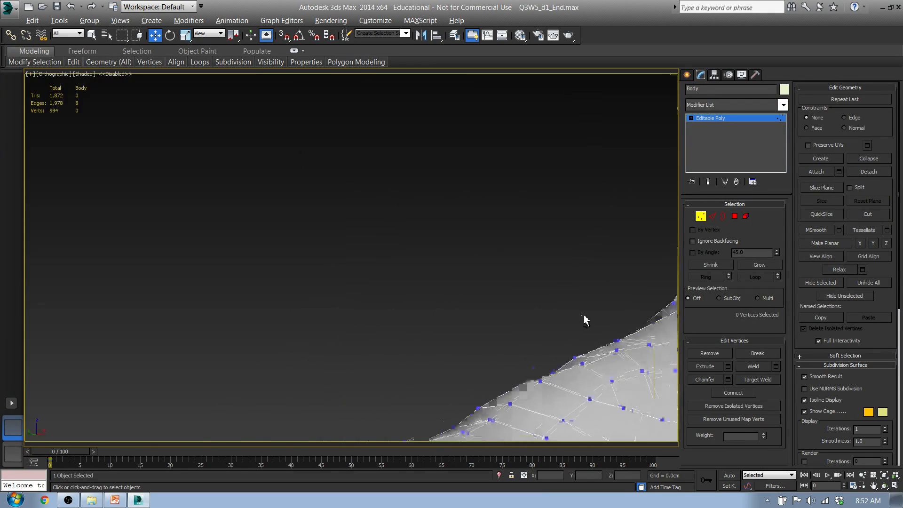
{"action": "scroll", "coordinate": [349, 252], "scroll_direction": "up", "scroll_amount": 4}
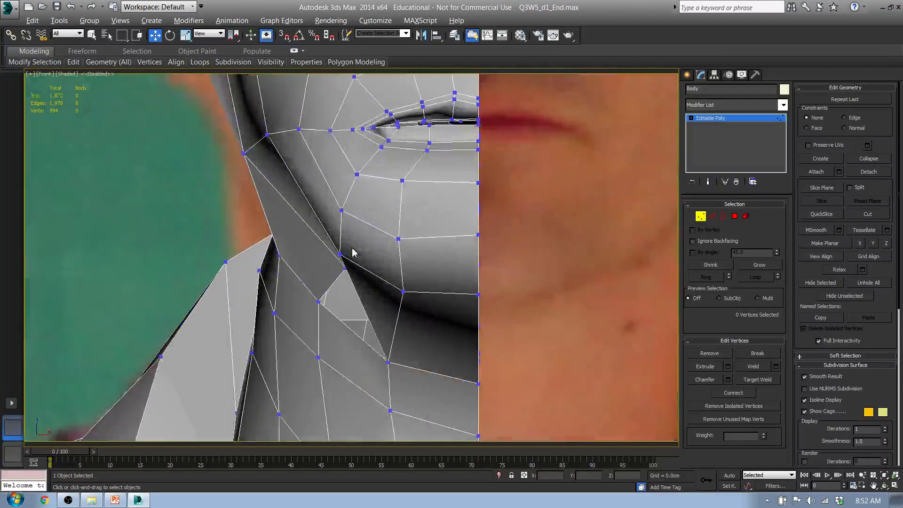
{"action": "scroll", "coordinate": [347, 238], "scroll_direction": "down", "scroll_amount": 2}
{"action": "middle_click_drag", "start_coordinate": [346, 238], "coordinate": [367, 249], "text": "alt"}
{"action": "scroll", "coordinate": [369, 253], "scroll_direction": "up", "scroll_amount": 3}
{"action": "middle_click_drag", "start_coordinate": [272, 226], "coordinate": [415, 274]}
{"action": "middle_click_drag", "start_coordinate": [141, 261], "coordinate": [514, 265]}
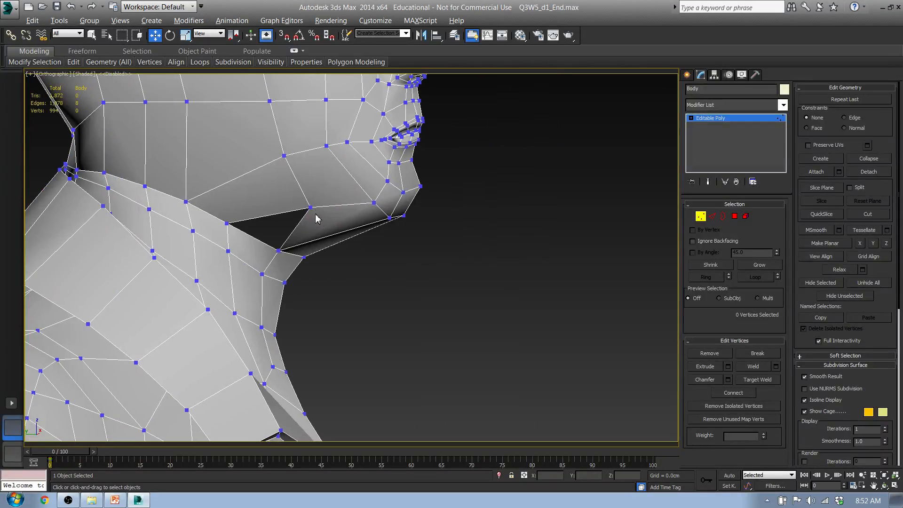
{"action": "middle_click_drag", "start_coordinate": [316, 218], "coordinate": [450, 311]}
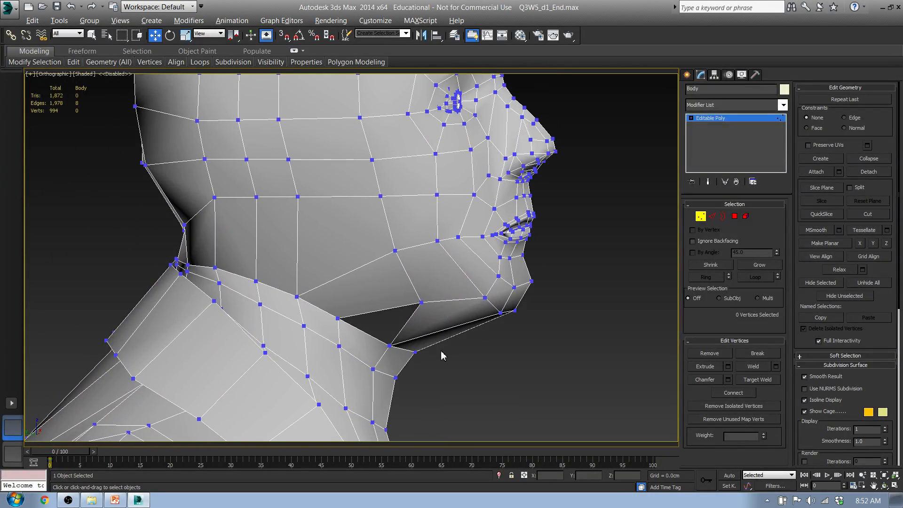
{"action": "key", "text": "l"}
{"action": "middle_click_drag", "start_coordinate": [390, 318], "coordinate": [507, 177]}
{"action": "scroll", "coordinate": [508, 188], "scroll_direction": "down", "scroll_amount": 4}
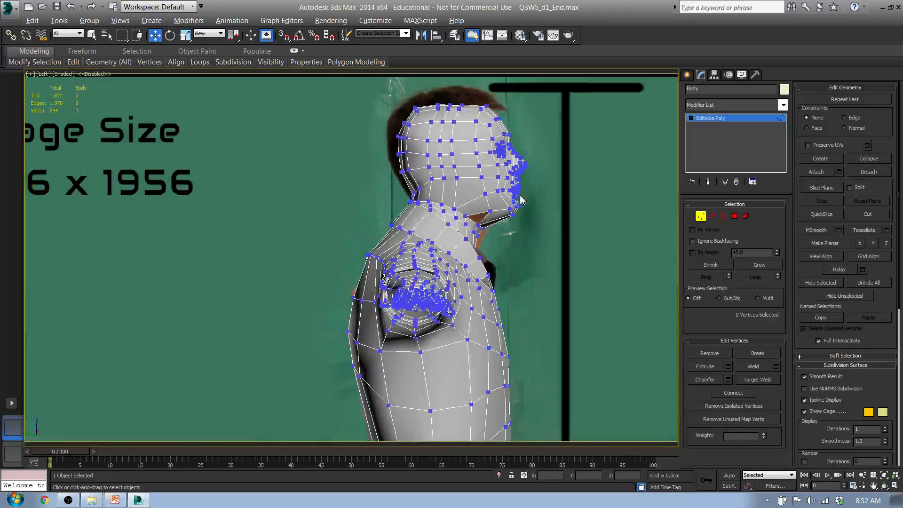
{"action": "scroll", "coordinate": [495, 222], "scroll_direction": "up", "scroll_amount": 4}
{"action": "scroll", "coordinate": [494, 222], "scroll_direction": "up", "scroll_amount": 6}
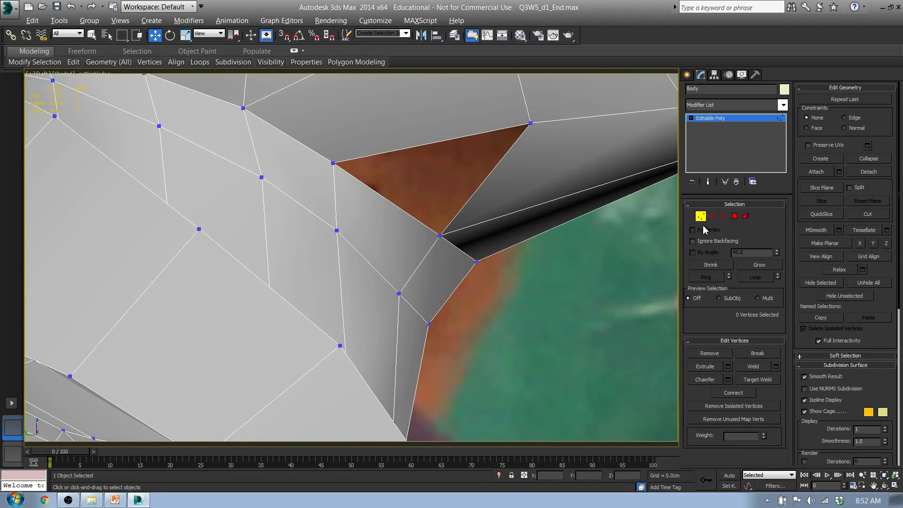
{"action": "left_click", "coordinate": [753, 379]}
{"action": "scroll", "coordinate": [487, 334], "scroll_direction": "down", "scroll_amount": 6}
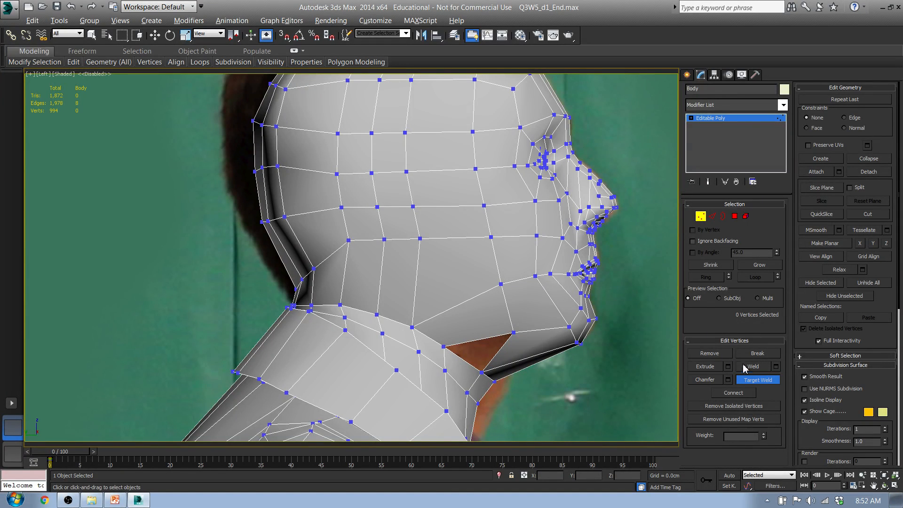
{"action": "left_click", "coordinate": [750, 379]}
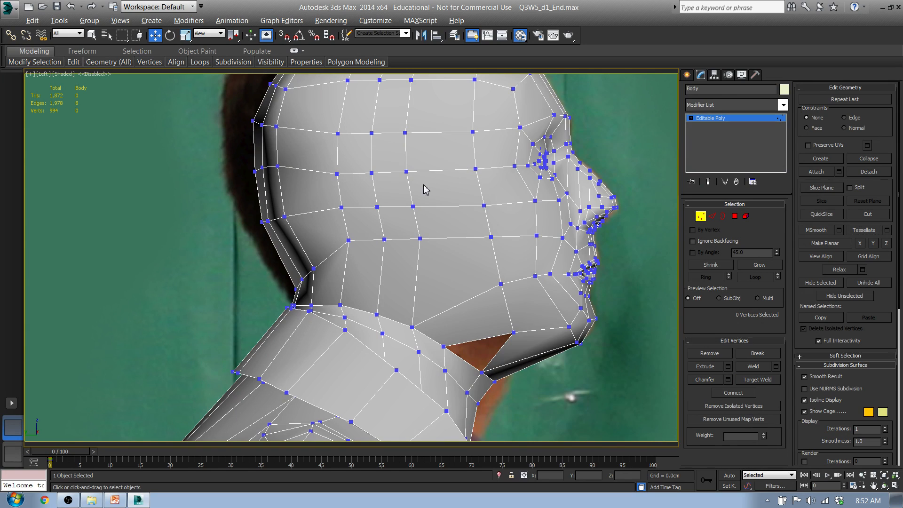
- Apply the transparent blue material to the body so the side reference photo shows through the mesh
{"action": "key", "text": "m"}
{"action": "left_click_drag", "start_coordinate": [618, 153], "coordinate": [386, 169]}
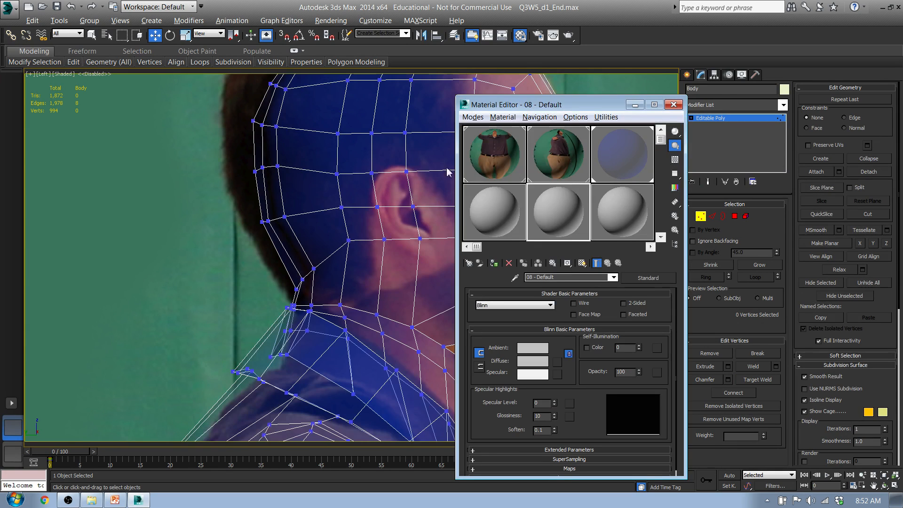
{"action": "left_click", "coordinate": [673, 105]}
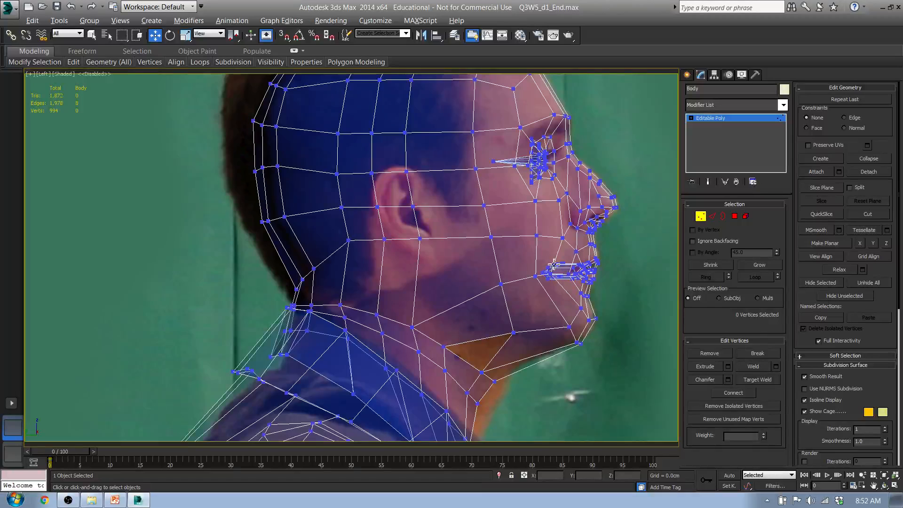
- Move the three side-of-head vertices beneath the ear down to the level of the earlobe in the reference
{"action": "left_click", "coordinate": [338, 174]}
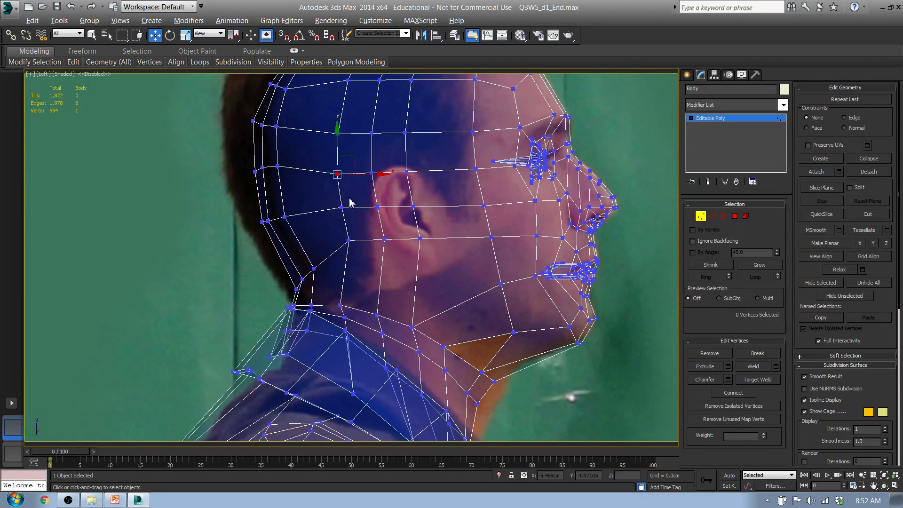
{"action": "left_click", "coordinate": [341, 208]}
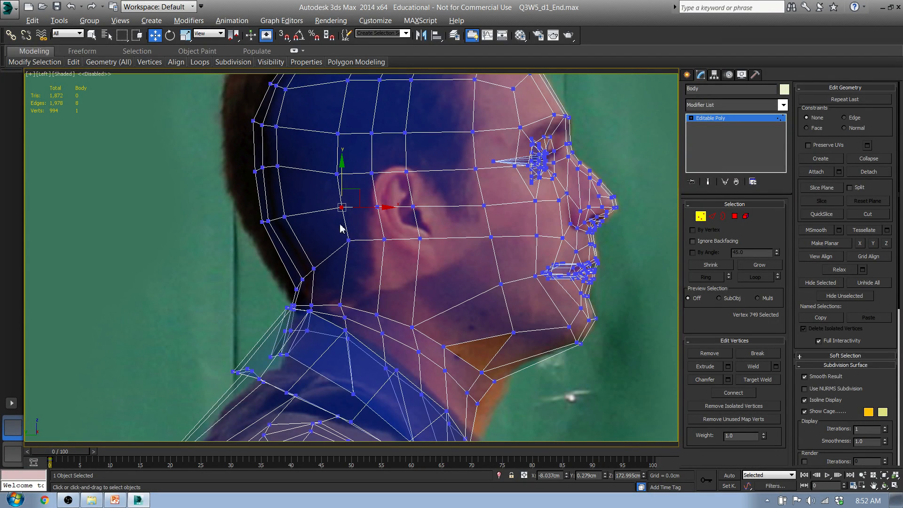
{"action": "left_click_drag", "start_coordinate": [343, 229], "coordinate": [452, 266]}
{"action": "left_click_drag", "start_coordinate": [400, 226], "coordinate": [396, 252]}
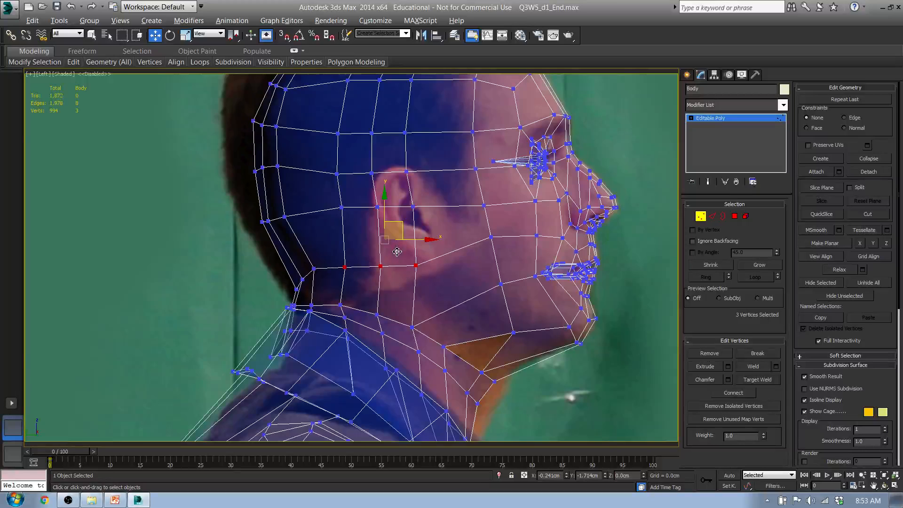
- Lower the cheek vertex in front of the earlobe to continue the lowered row, and move the jaw vertex below it slightly down
{"action": "middle_click_drag", "start_coordinate": [474, 262], "coordinate": [443, 242]}
{"action": "left_click", "coordinate": [460, 218]}
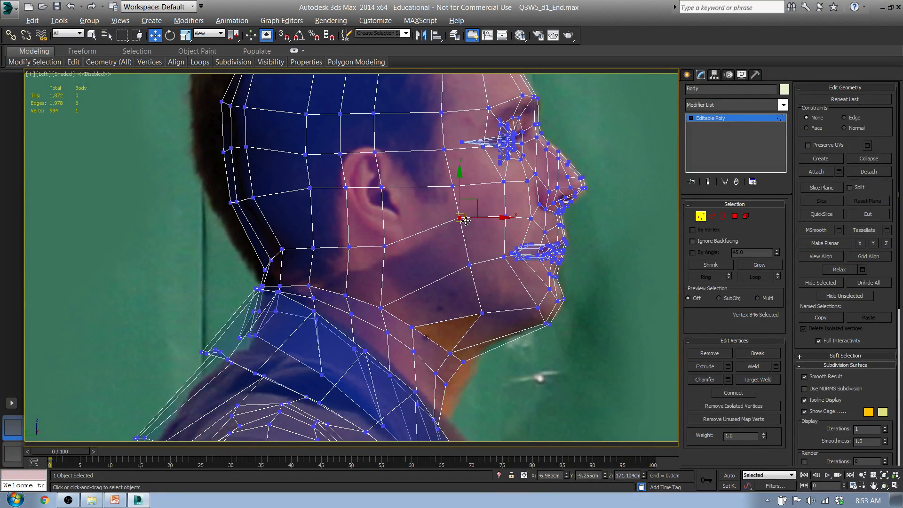
{"action": "left_click_drag", "start_coordinate": [475, 202], "coordinate": [472, 224]}
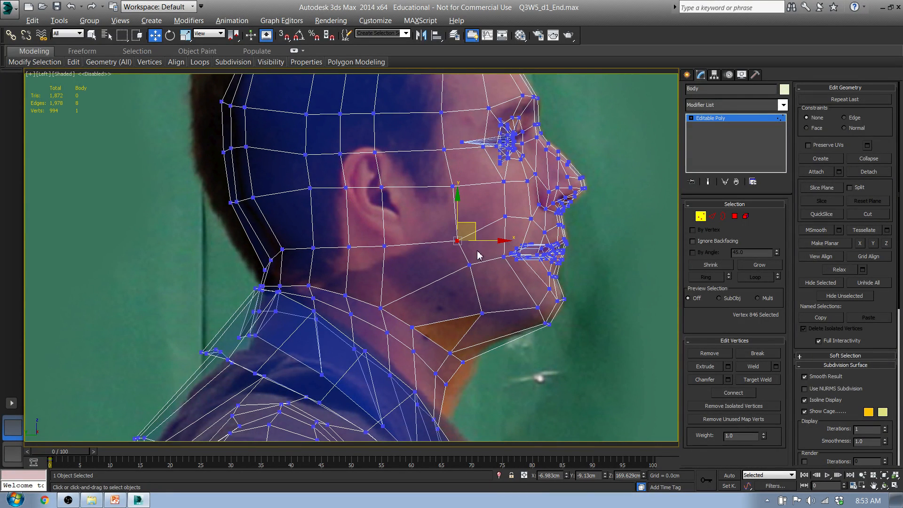
{"action": "left_click_drag", "start_coordinate": [482, 280], "coordinate": [483, 280]}
{"action": "left_click_drag", "start_coordinate": [484, 248], "coordinate": [484, 255]}
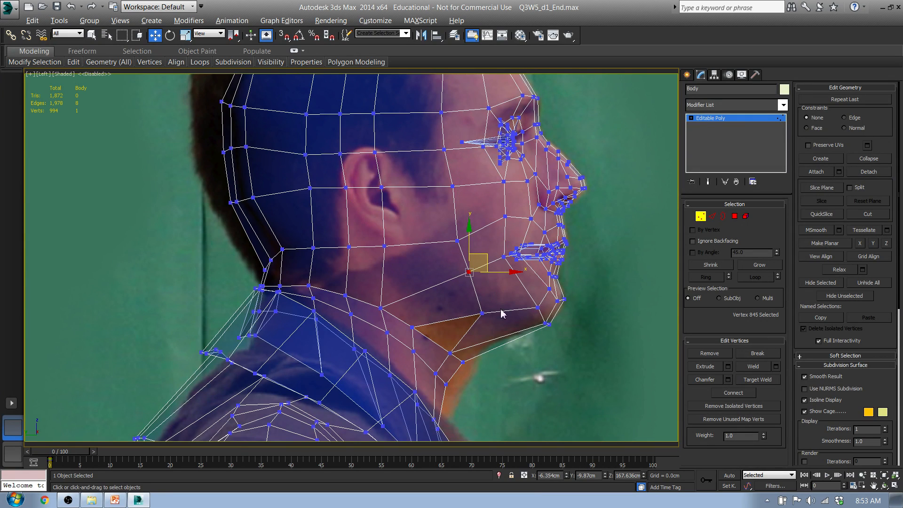
- Move the two neck vertices under the chin up and forward, and shift the front neck vertices below them to the photo's throat outline
{"action": "scroll", "coordinate": [456, 348], "scroll_direction": "down", "scroll_amount": 3}
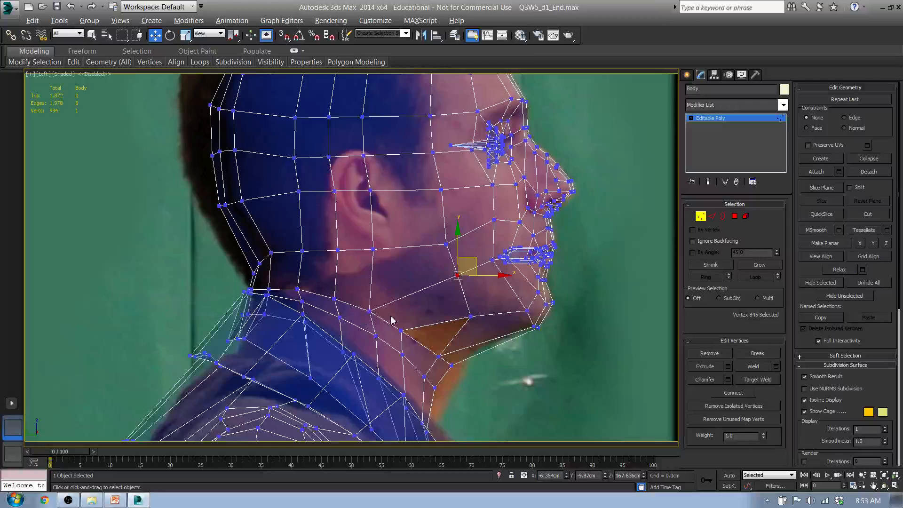
{"action": "scroll", "coordinate": [428, 360], "scroll_direction": "up", "scroll_amount": 5}
{"action": "left_click_drag", "start_coordinate": [404, 300], "coordinate": [404, 300]}
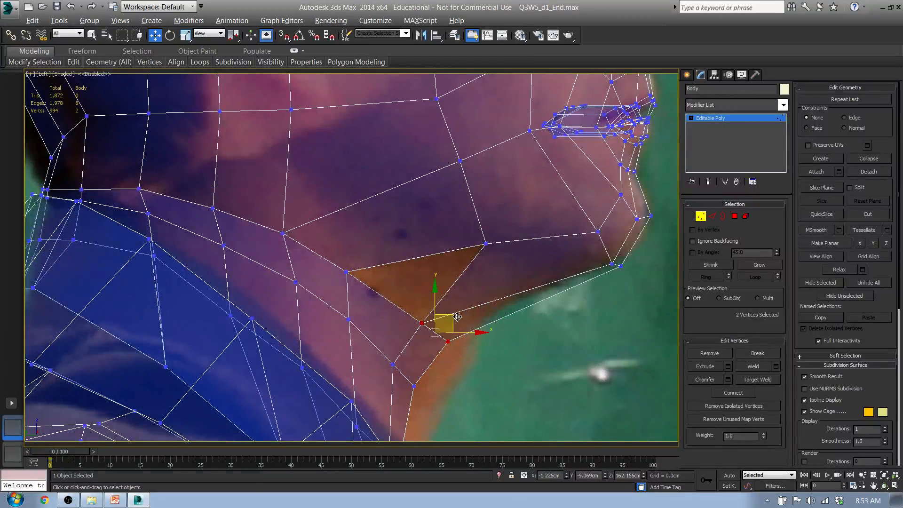
{"action": "left_click_drag", "start_coordinate": [456, 316], "coordinate": [491, 290]}
{"action": "middle_click_drag", "start_coordinate": [430, 399], "coordinate": [426, 307]}
{"action": "left_click_drag", "start_coordinate": [425, 281], "coordinate": [430, 306]}
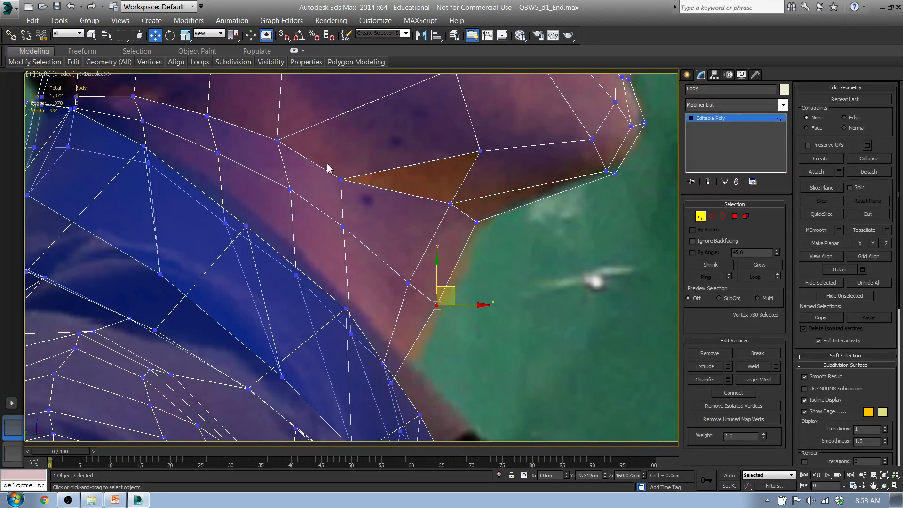
- Shift the side neck vertices at the jaw gap's rear corner forward and move the gap's lower corner vertex slightly back
{"action": "left_click_drag", "start_coordinate": [327, 168], "coordinate": [369, 254]}
{"action": "left_click", "coordinate": [362, 241]}
{"action": "left_click_drag", "start_coordinate": [362, 187], "coordinate": [392, 171]}
{"action": "left_click_drag", "start_coordinate": [487, 238], "coordinate": [454, 196]}
{"action": "left_click", "coordinate": [472, 187]}
{"action": "left_click", "coordinate": [450, 203]}
{"action": "middle_click_drag", "start_coordinate": [442, 173], "coordinate": [538, 234]}
- Move the three head-neck seam vertices below and behind the ear slightly forward, one by one, to even out their spacing
{"action": "left_click_drag", "start_coordinate": [398, 224], "coordinate": [399, 224]}
{"action": "left_click_drag", "start_coordinate": [388, 185], "coordinate": [406, 193]}
{"action": "left_click", "coordinate": [302, 177]}
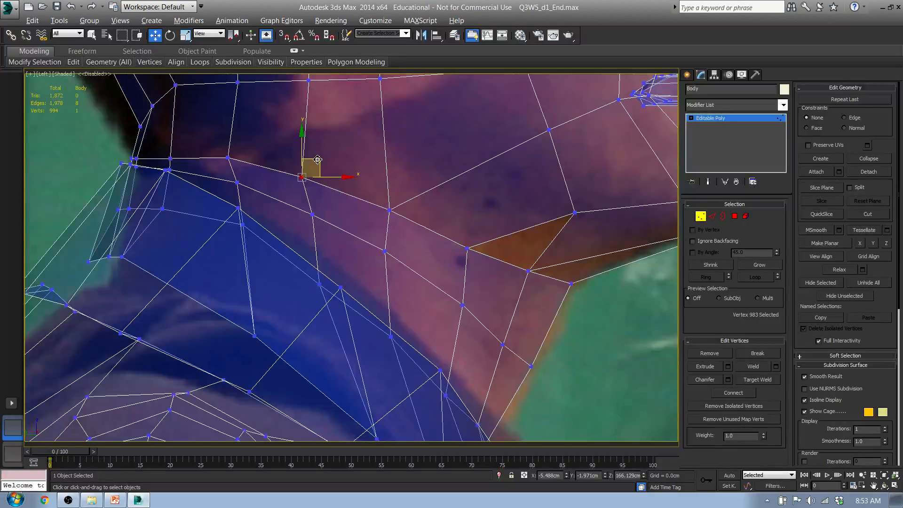
{"action": "left_click_drag", "start_coordinate": [317, 160], "coordinate": [325, 161]}
{"action": "left_click", "coordinate": [239, 159]}
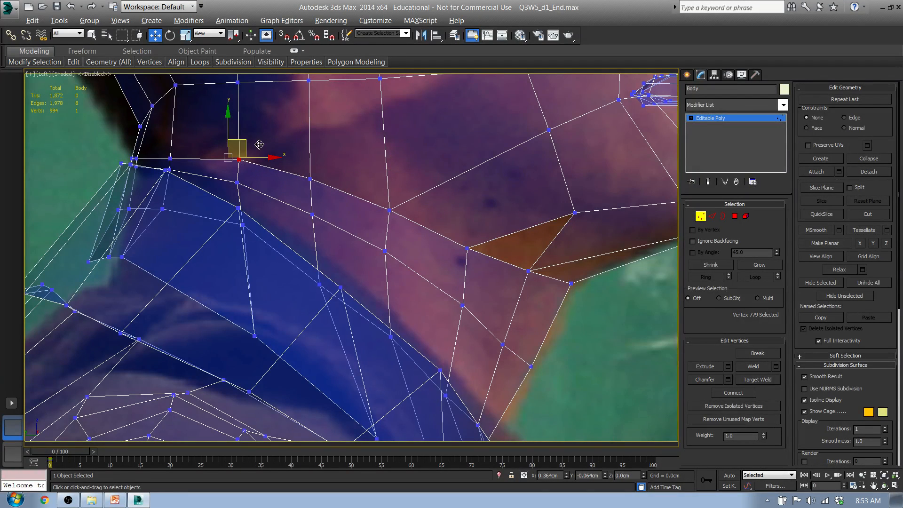
{"action": "left_click_drag", "start_coordinate": [259, 145], "coordinate": [262, 140]}
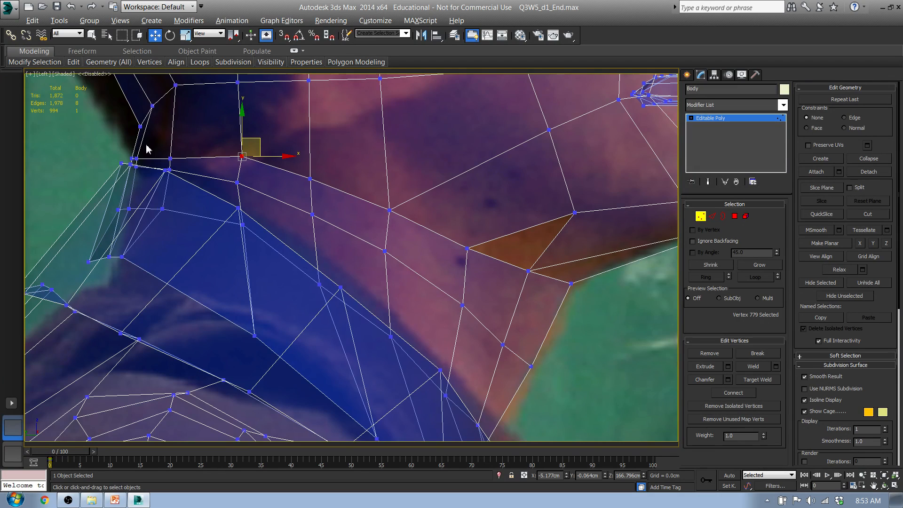
- Relax the three seam vertices at the nape twice to smooth the back of the head-neck join
{"action": "scroll", "coordinate": [146, 149], "scroll_direction": "up", "scroll_amount": 5}
{"action": "left_click_drag", "start_coordinate": [192, 183], "coordinate": [337, 202]}
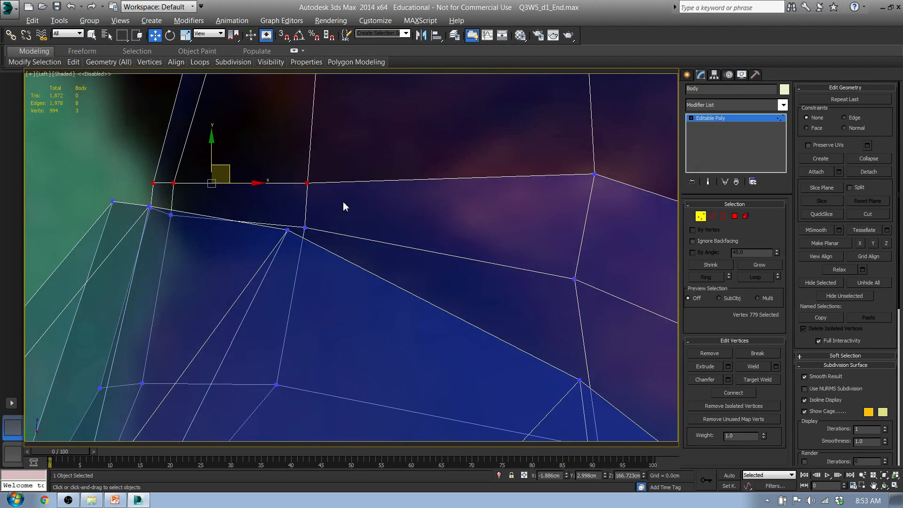
{"action": "middle_click_drag", "start_coordinate": [333, 200], "coordinate": [374, 197]}
{"action": "scroll", "coordinate": [374, 197], "scroll_direction": "down", "scroll_amount": 4}
{"action": "mouse_move", "coordinate": [108, 60]}
{"action": "left_click", "coordinate": [79, 79]}
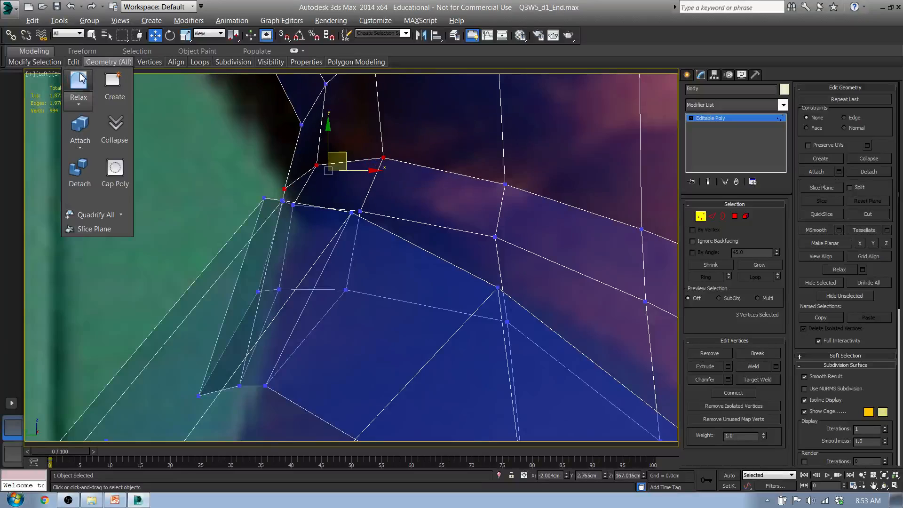
{"action": "left_click", "coordinate": [79, 79]}
- Move the rearmost seam vertex at the nape up and forward, close to its neighbouring vertex
{"action": "left_click", "coordinate": [291, 197]}
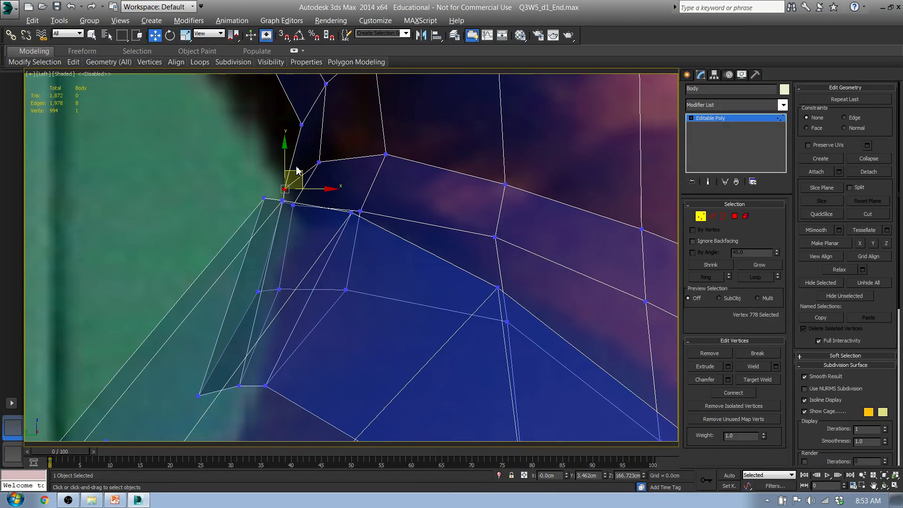
{"action": "left_click_drag", "start_coordinate": [303, 174], "coordinate": [317, 151]}
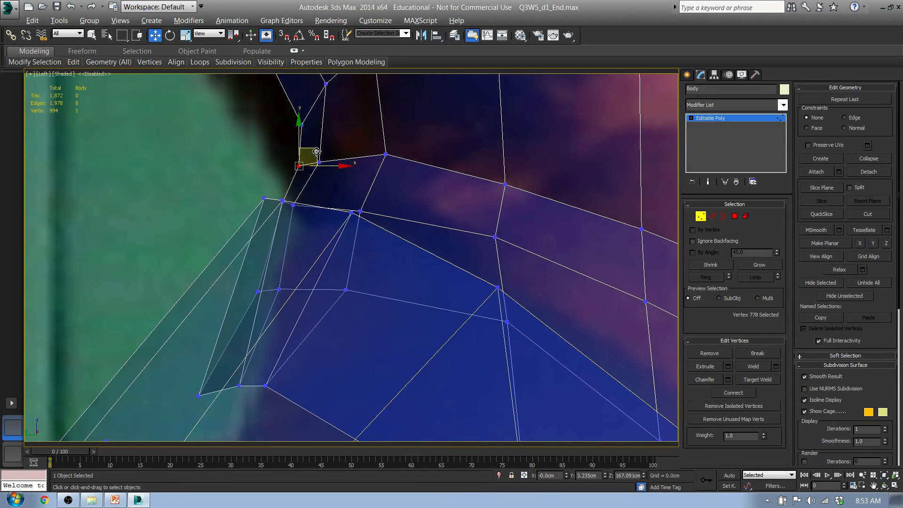
{"action": "middle_click_drag", "start_coordinate": [435, 162], "coordinate": [362, 155]}
{"action": "scroll", "coordinate": [358, 158], "scroll_direction": "down", "scroll_amount": 5}
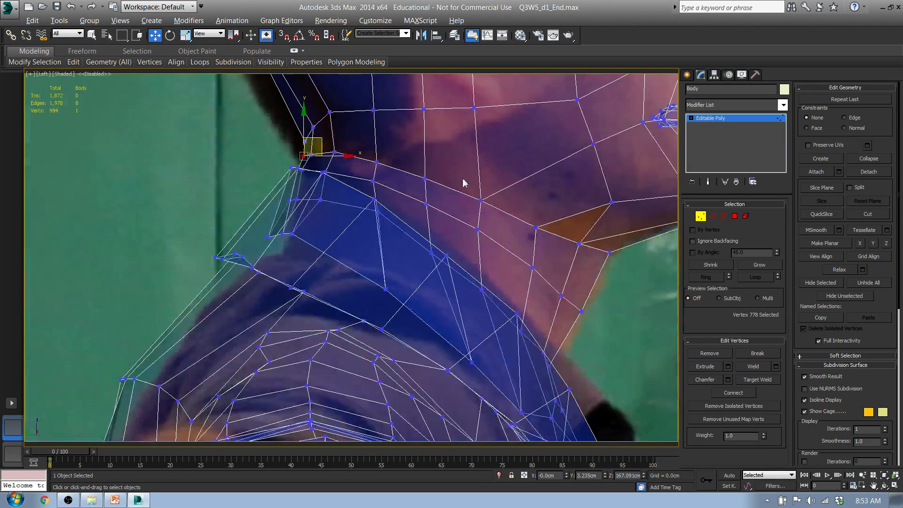
{"action": "middle_click_drag", "start_coordinate": [464, 183], "coordinate": [402, 261]}
{"action": "scroll", "coordinate": [395, 239], "scroll_direction": "down", "scroll_amount": 3}
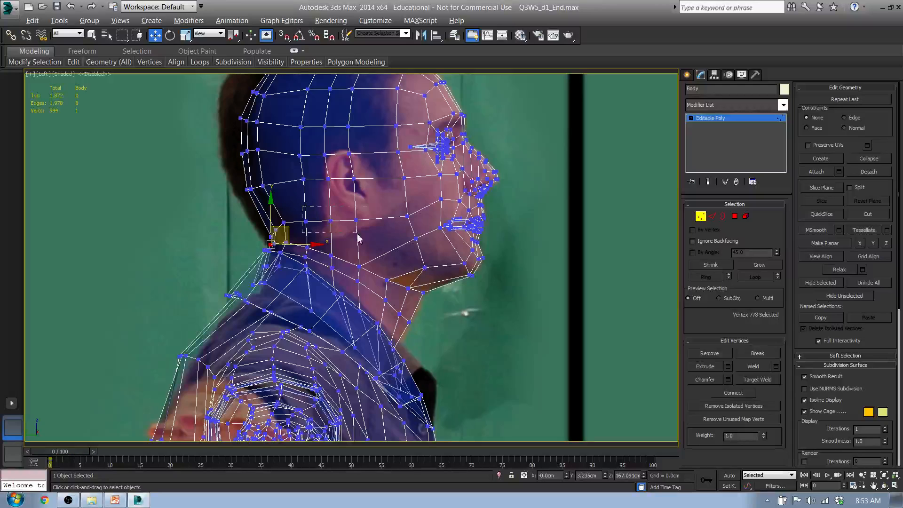
- Lower the row of vertices below and behind the ear, and move the jaw gap's upper vertex up and forward
{"action": "left_click_drag", "start_coordinate": [357, 234], "coordinate": [302, 215]}
{"action": "left_click", "coordinate": [284, 224]}
{"action": "left_click_drag", "start_coordinate": [375, 242], "coordinate": [419, 224]}
{"action": "scroll", "coordinate": [423, 212], "scroll_direction": "up", "scroll_amount": 2}
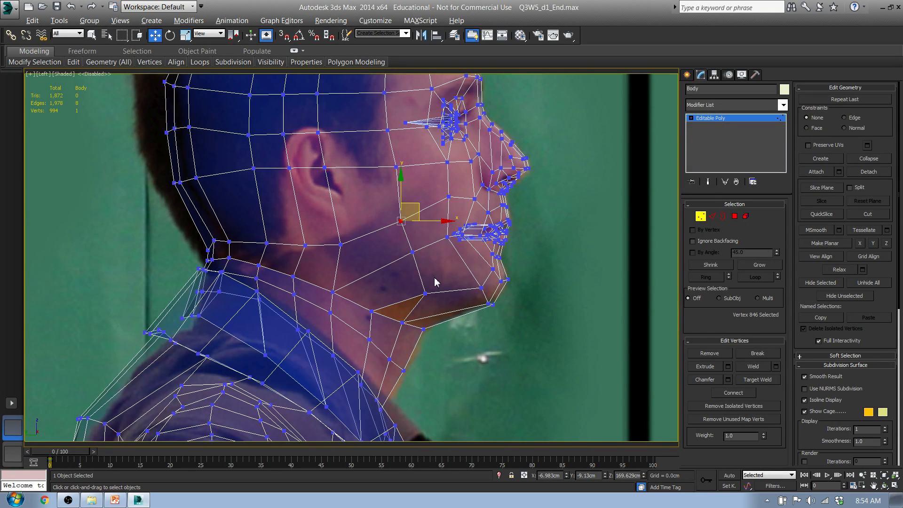
{"action": "left_click", "coordinate": [425, 293]}
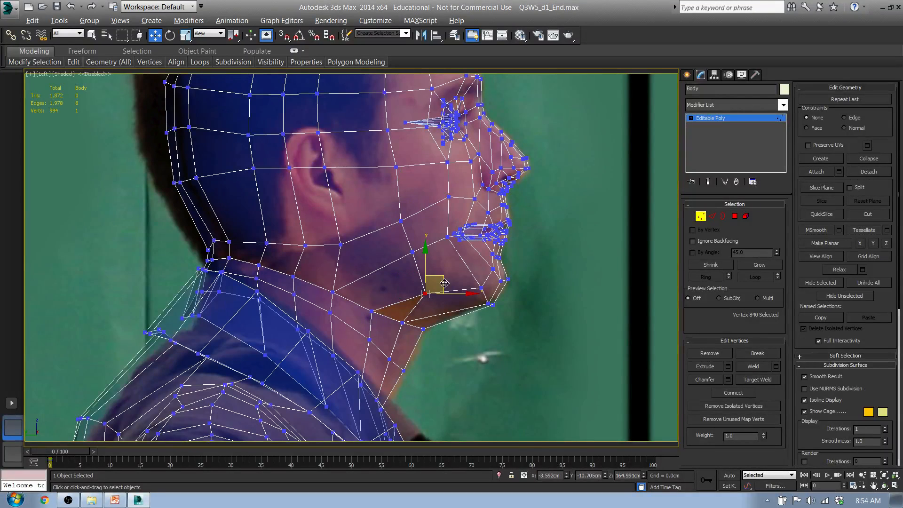
{"action": "left_click_drag", "start_coordinate": [442, 279], "coordinate": [457, 271]}
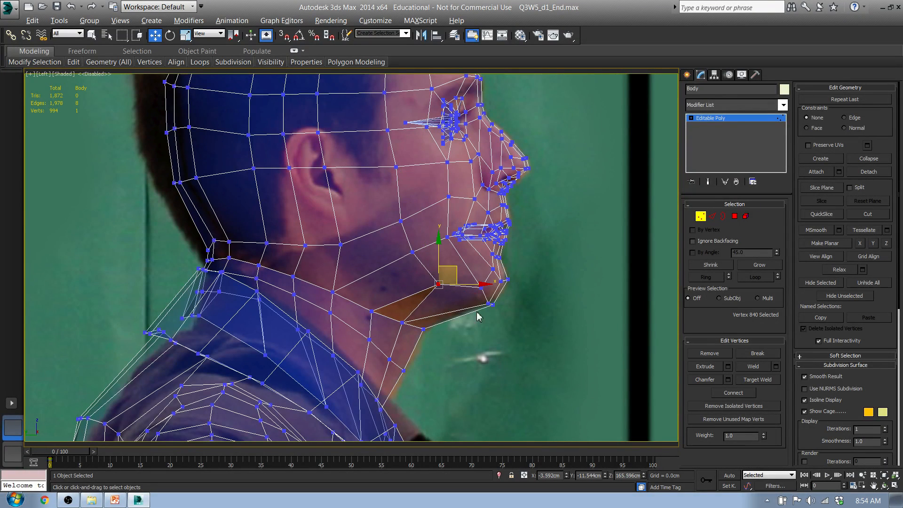
- Connect the under-chin edges with a short cross edge, and connect its upper vertex to the jaw vertex above
{"action": "left_click", "coordinate": [712, 216]}
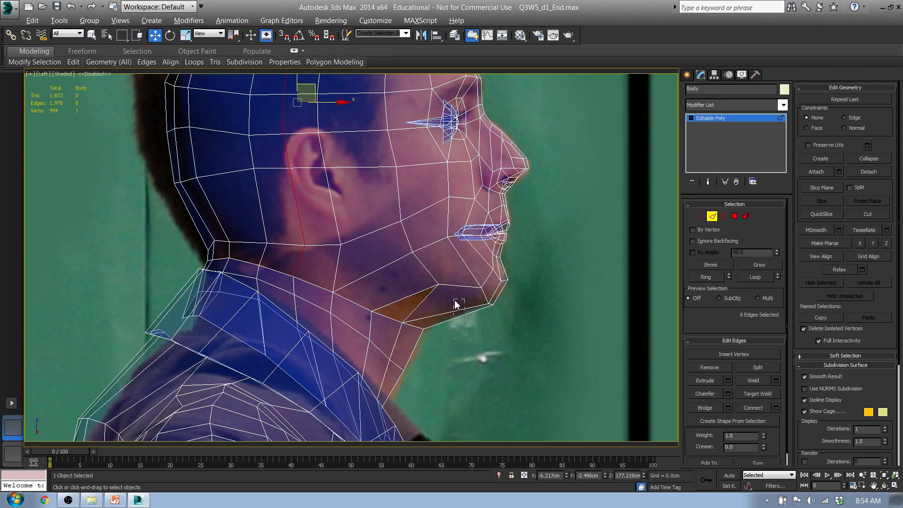
{"action": "left_click", "coordinate": [765, 409]}
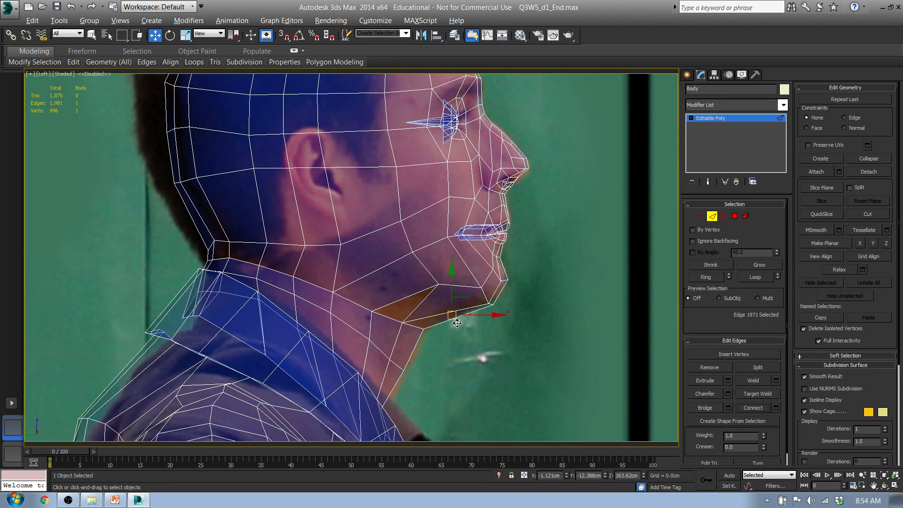
{"action": "left_click_drag", "start_coordinate": [469, 300], "coordinate": [475, 295]}
{"action": "left_click", "coordinate": [701, 216]}
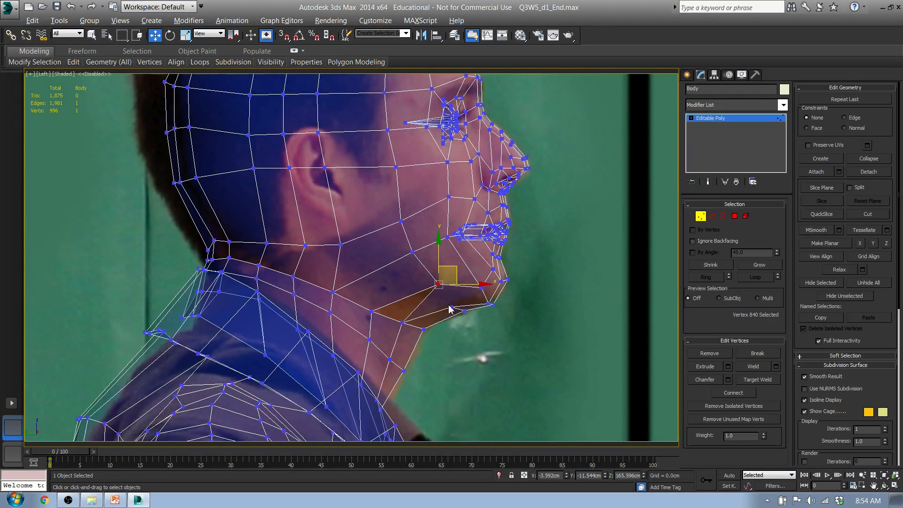
{"action": "left_click", "coordinate": [451, 308], "text": "ctrl"}
{"action": "middle_click_drag", "start_coordinate": [430, 309], "coordinate": [409, 295]}
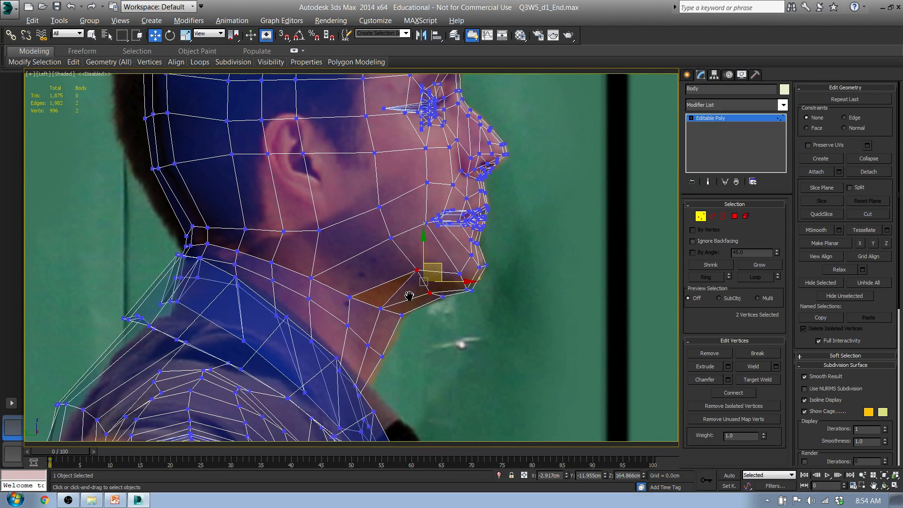
- Move the jaw gap's upper vertex slightly back, and shift the two cheek vertices in front of the ear slightly back
{"action": "left_click", "coordinate": [417, 270]}
{"action": "left_click_drag", "start_coordinate": [435, 253], "coordinate": [425, 256]}
{"action": "scroll", "coordinate": [312, 262], "scroll_direction": "down", "scroll_amount": 5}
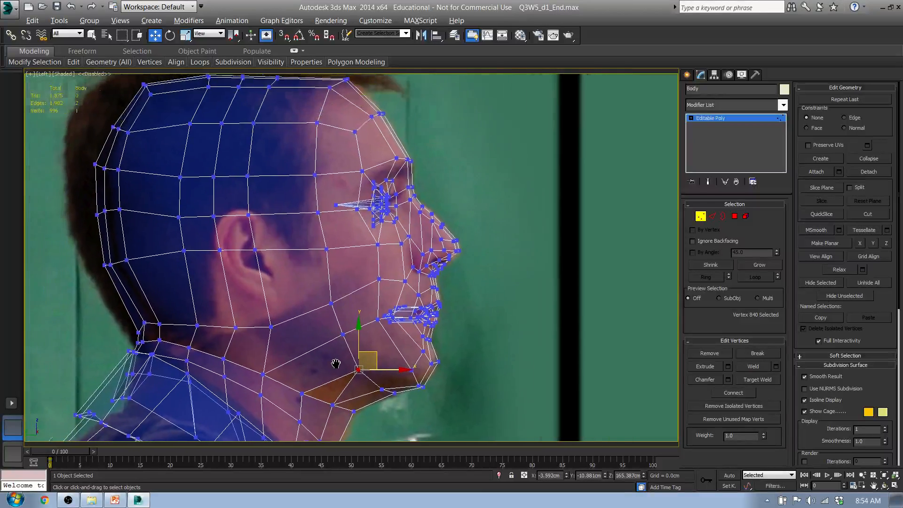
{"action": "scroll", "coordinate": [329, 351], "scroll_direction": "up", "scroll_amount": 3}
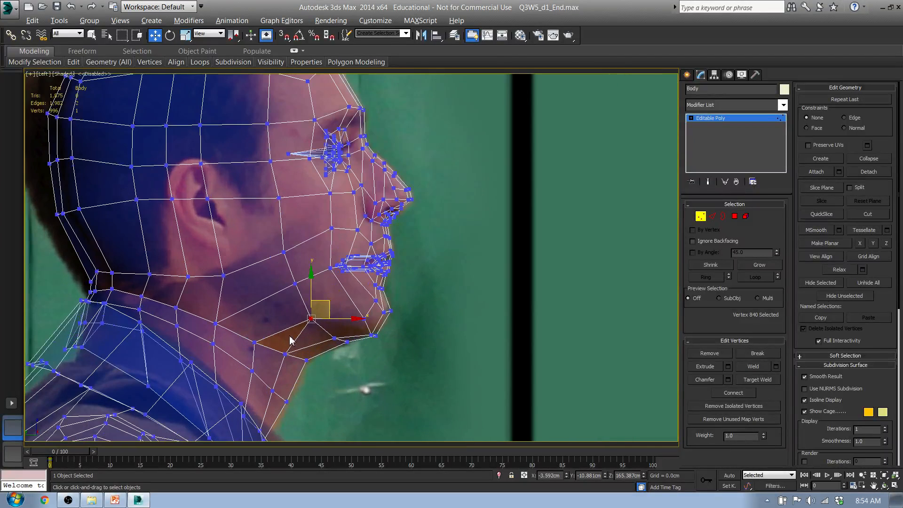
{"action": "middle_click_drag", "start_coordinate": [257, 206], "coordinate": [256, 255]}
{"action": "left_click_drag", "start_coordinate": [300, 311], "coordinate": [299, 311]}
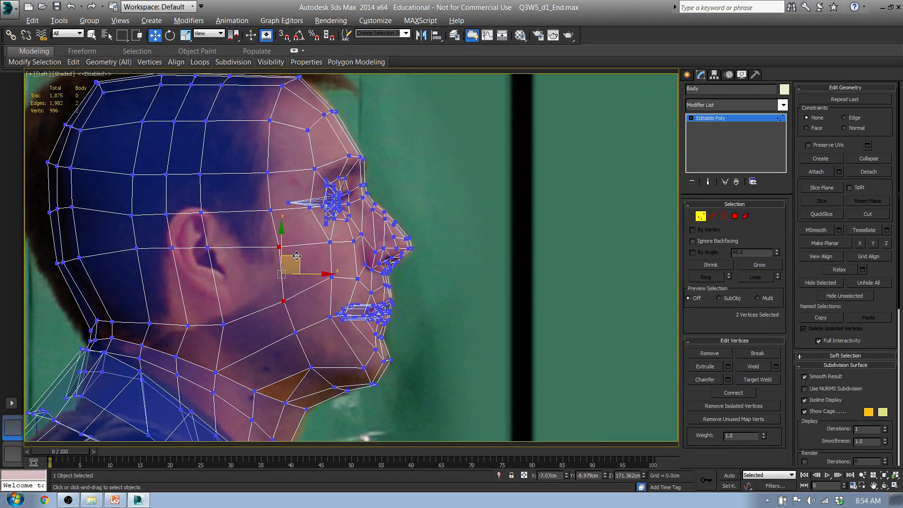
{"action": "left_click_drag", "start_coordinate": [298, 258], "coordinate": [294, 258]}
- Shift the column of five vertices running from above the ear to the jaw slightly forward and up
{"action": "middle_click_drag", "start_coordinate": [271, 259], "coordinate": [286, 237]}
{"action": "scroll", "coordinate": [239, 273], "scroll_direction": "up", "scroll_amount": 2}
{"action": "scroll", "coordinate": [220, 301], "scroll_direction": "down", "scroll_amount": 2}
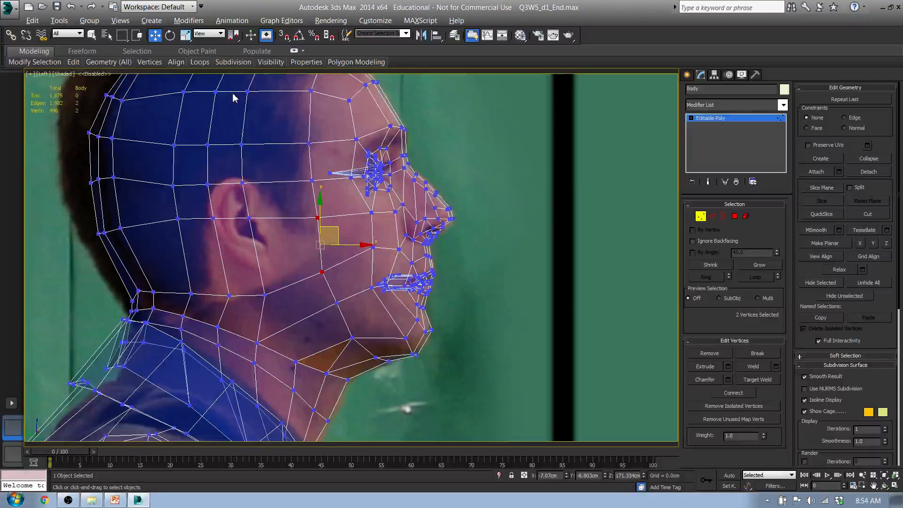
{"action": "left_click_drag", "start_coordinate": [233, 86], "coordinate": [288, 305]}
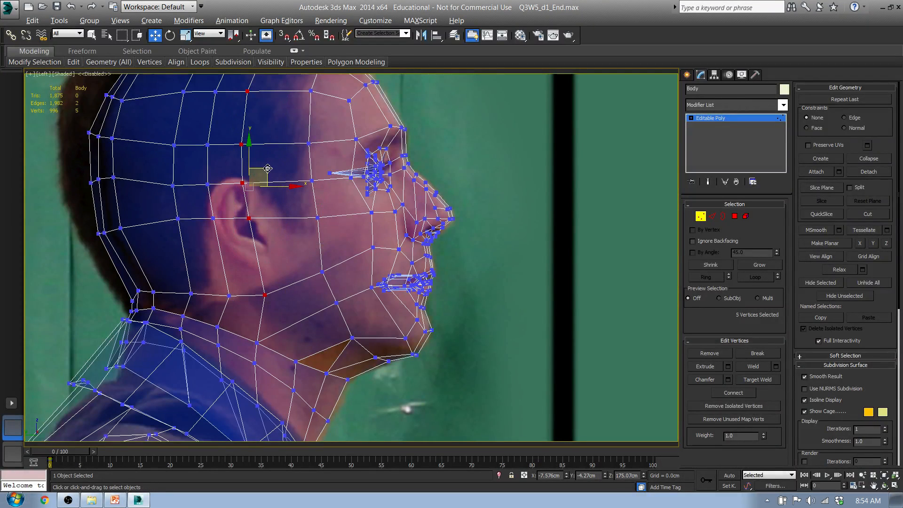
{"action": "left_click_drag", "start_coordinate": [268, 168], "coordinate": [279, 166]}
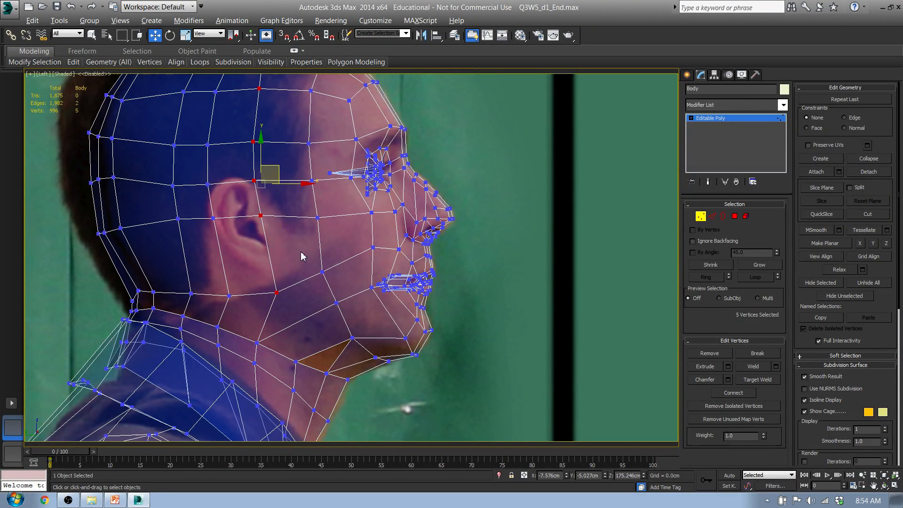
- Move the column's lowest vertex below the earlobe down and back, and raise the cheek vertex ahead of it
{"action": "middle_click_drag", "start_coordinate": [301, 256], "coordinate": [282, 287]}
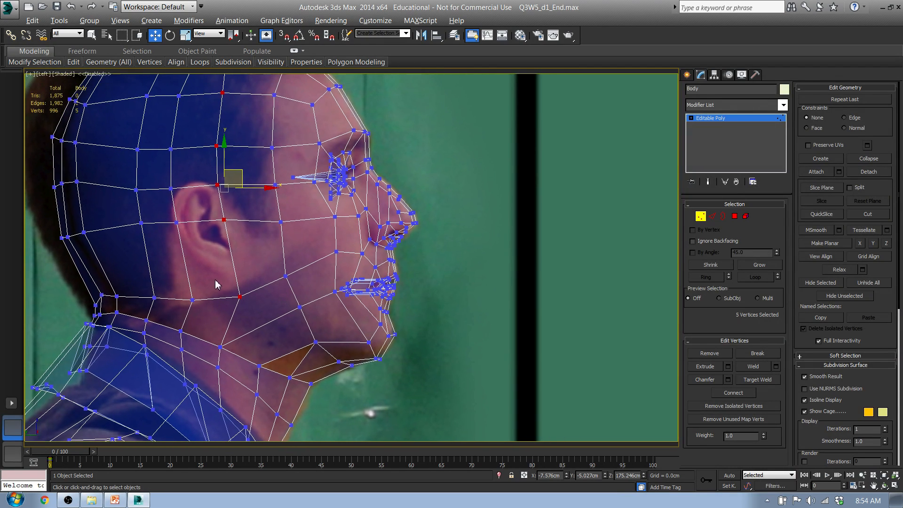
{"action": "left_click", "coordinate": [240, 297]}
{"action": "left_click_drag", "start_coordinate": [258, 283], "coordinate": [252, 292]}
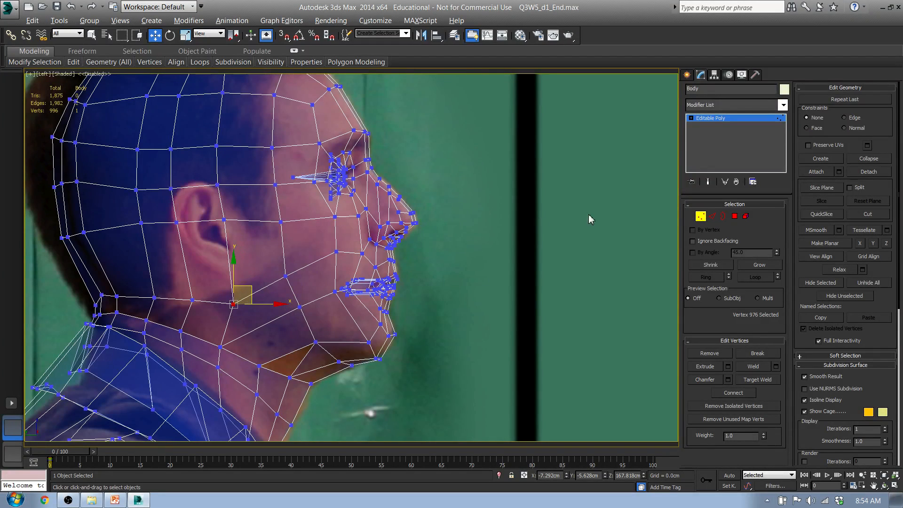
{"action": "left_click", "coordinate": [285, 276]}
{"action": "left_click_drag", "start_coordinate": [295, 267], "coordinate": [299, 245]}
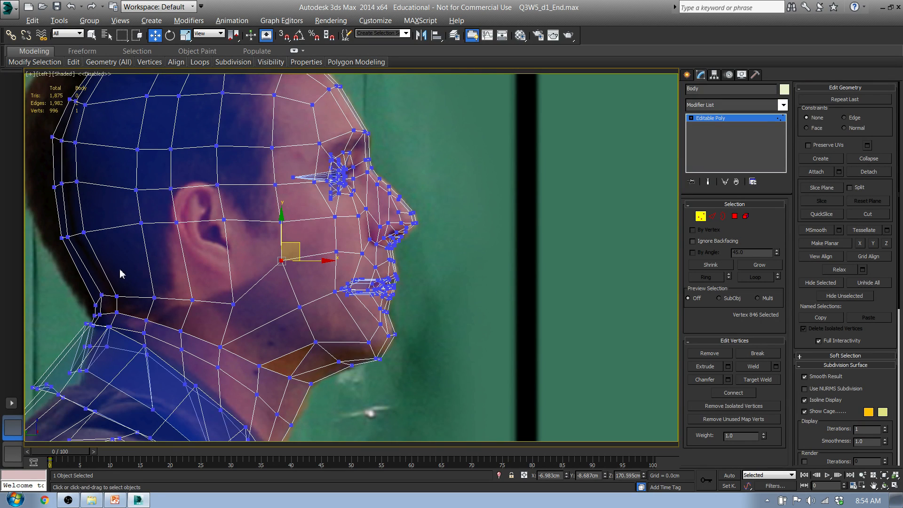
- Connect the six upright edges between the nape and the front of the ear with a new horizontal edge row
{"action": "key", "text": "2"}
{"action": "left_click_drag", "start_coordinate": [51, 256], "coordinate": [250, 259]}
{"action": "mouse_move", "coordinate": [193, 61]}
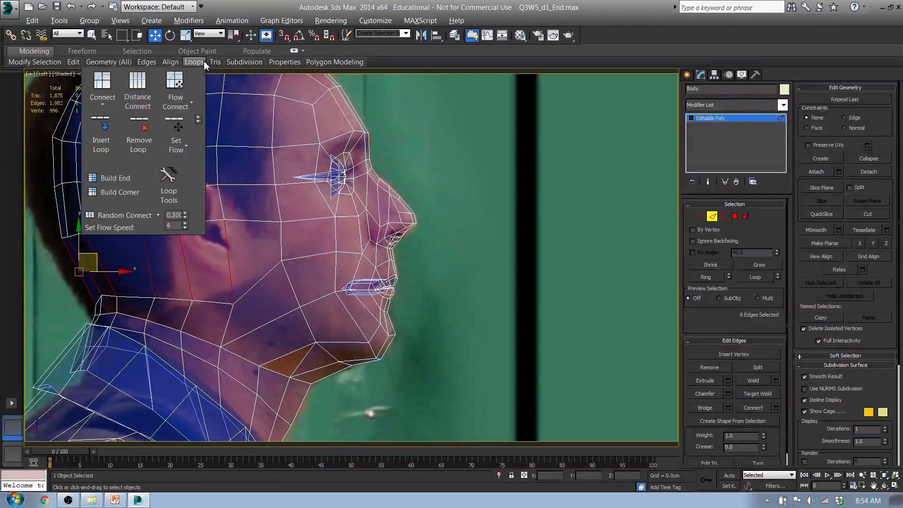
{"action": "left_click", "coordinate": [106, 140]}
{"action": "key", "text": "ctrl+z"}
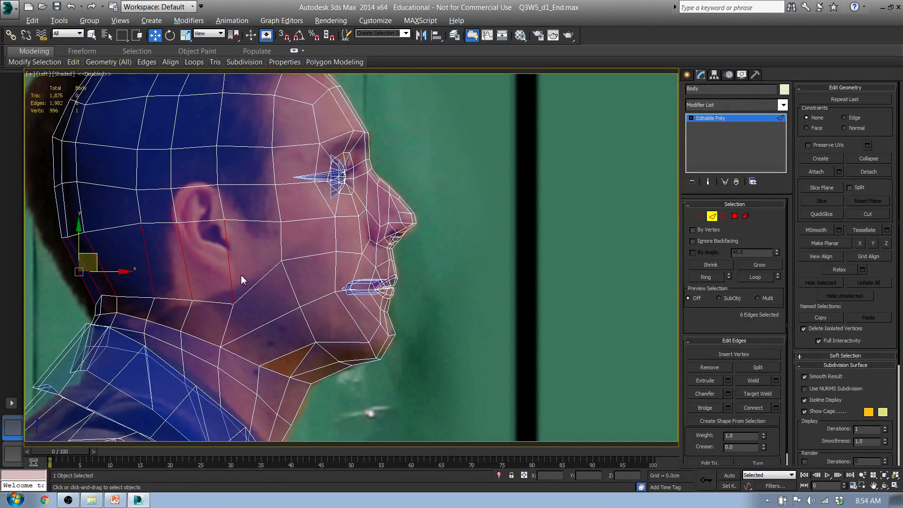
{"action": "left_click", "coordinate": [755, 408]}
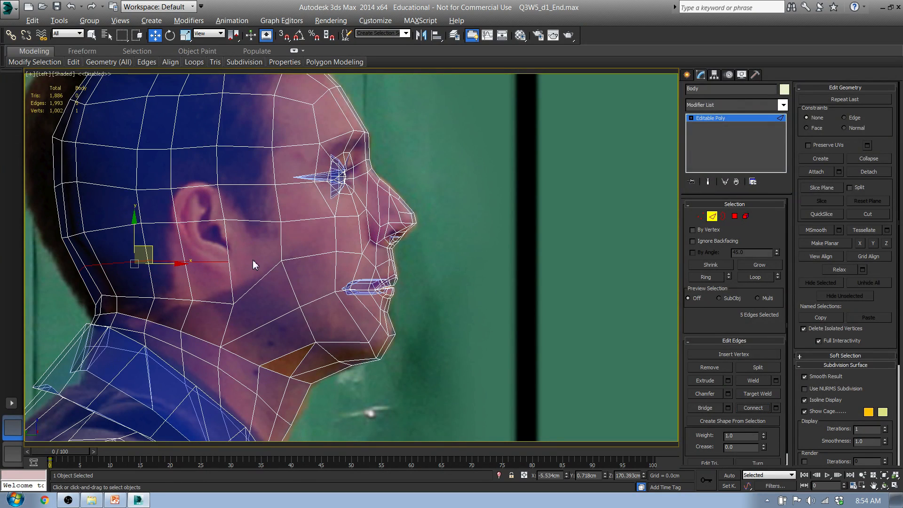
- Connect the new row's front end vertex at the earlobe to the raised cheek vertex
{"action": "left_click", "coordinate": [701, 216]}
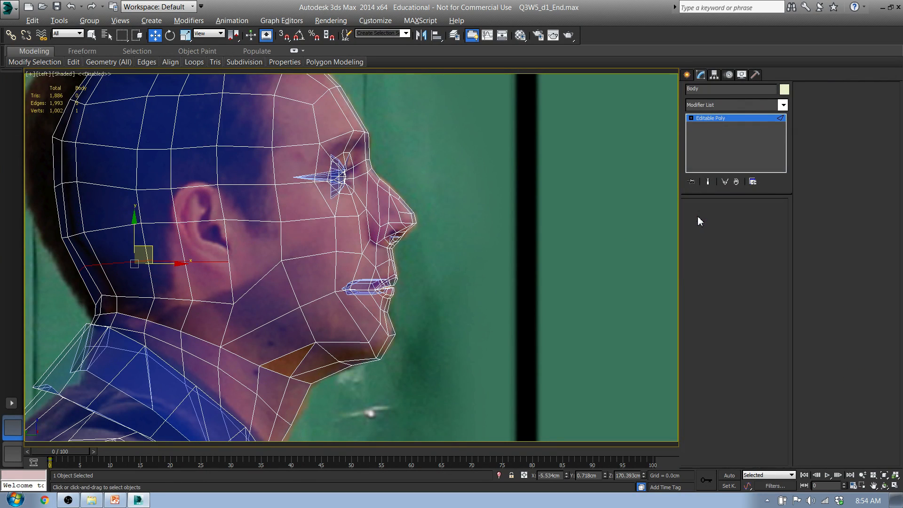
{"action": "left_click", "coordinate": [228, 262], "text": "ctrl"}
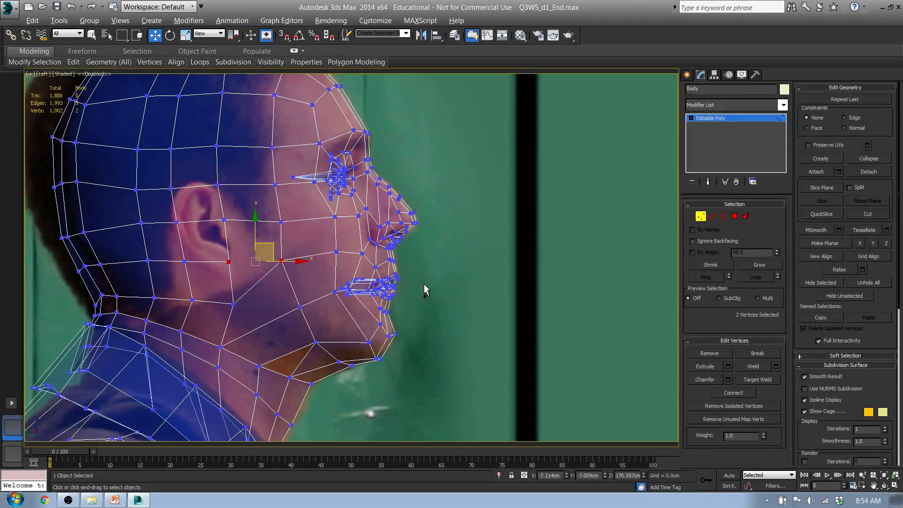
{"action": "left_click", "coordinate": [741, 394]}
- Remove the diagonal edge below the new cheek edge, and connect the vertex below the earlobe to the jaw vertex ahead of it
{"action": "key", "text": "2"}
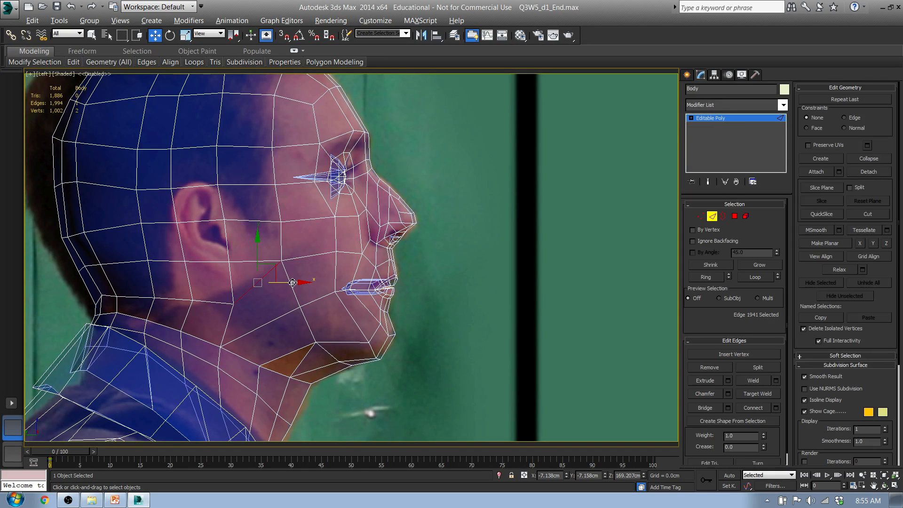
{"action": "left_click", "coordinate": [716, 367]}
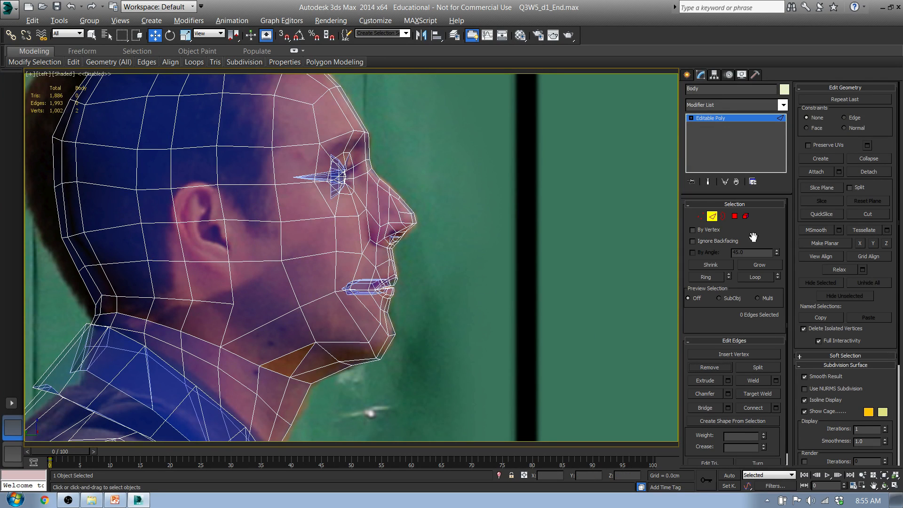
{"action": "left_click", "coordinate": [701, 216]}
{"action": "left_click_drag", "start_coordinate": [211, 295], "coordinate": [320, 310]}
{"action": "left_click", "coordinate": [736, 392]}
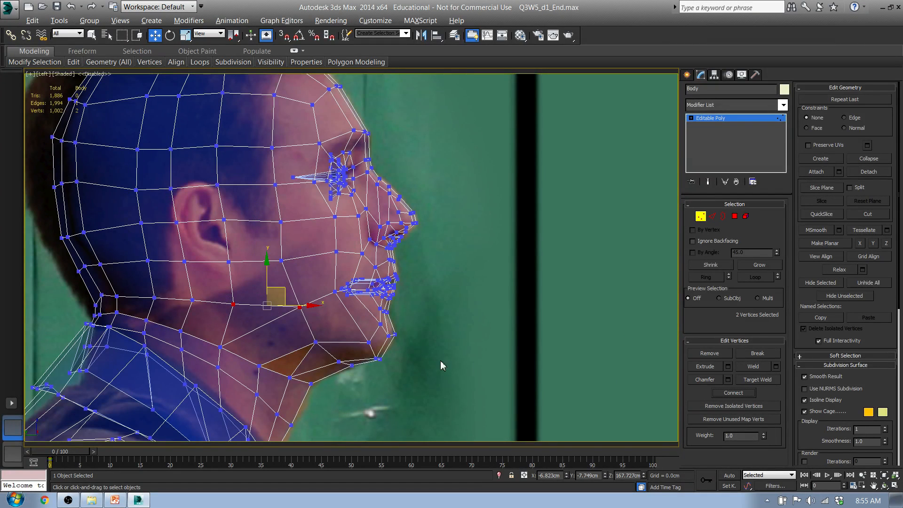
- Move the two vertices below the ear slightly down and back, and shift the jaw vertex ahead of them up and back
{"action": "middle_click_drag", "start_coordinate": [216, 306], "coordinate": [263, 301]}
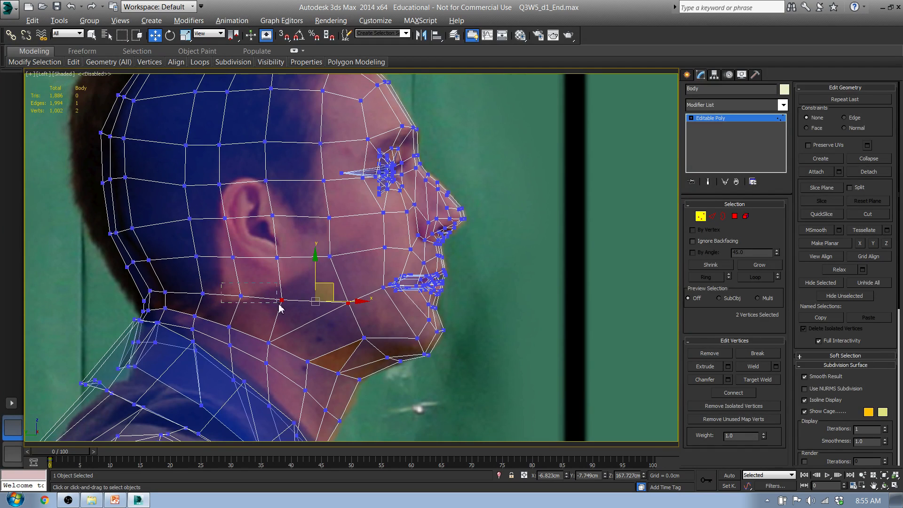
{"action": "left_click_drag", "start_coordinate": [279, 308], "coordinate": [274, 291]}
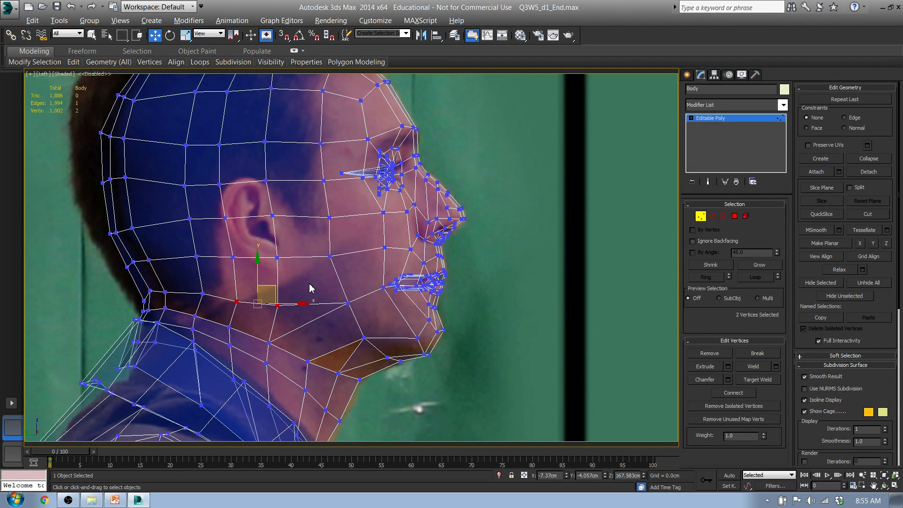
{"action": "left_click_drag", "start_coordinate": [357, 316], "coordinate": [358, 317]}
{"action": "left_click_drag", "start_coordinate": [368, 287], "coordinate": [361, 278]}
{"action": "middle_click_drag", "start_coordinate": [302, 306], "coordinate": [293, 301]}
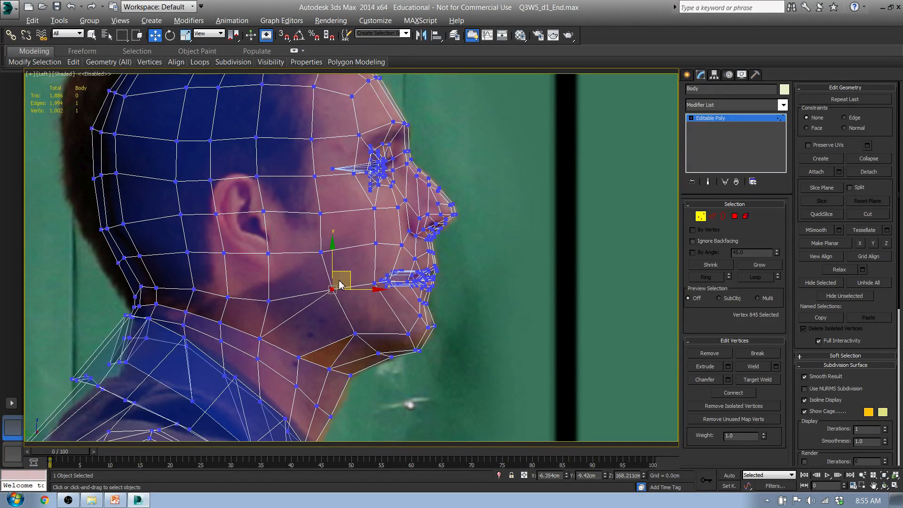
{"action": "left_click_drag", "start_coordinate": [355, 276], "coordinate": [356, 280]}
- Remove the diagonal edge running from the side neck vertex up to the shifted jaw vertex
{"action": "left_click", "coordinate": [713, 217]}
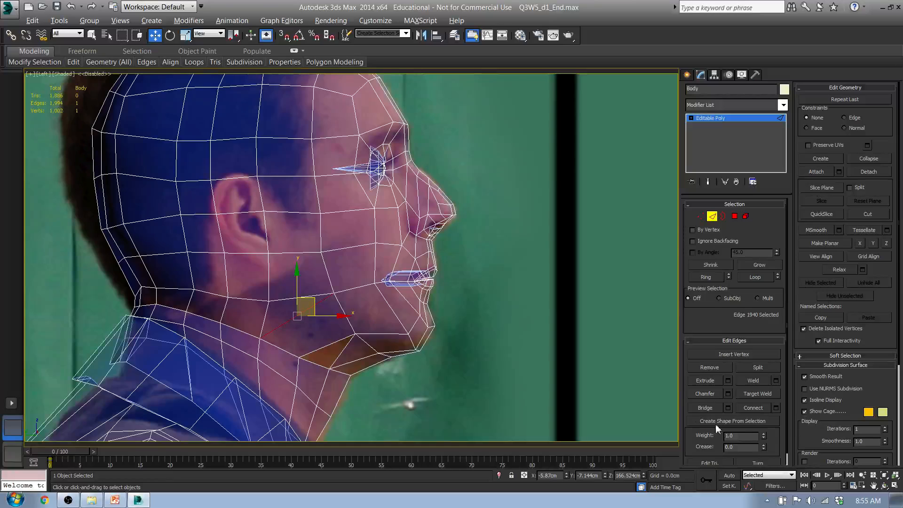
{"action": "left_click", "coordinate": [720, 369]}
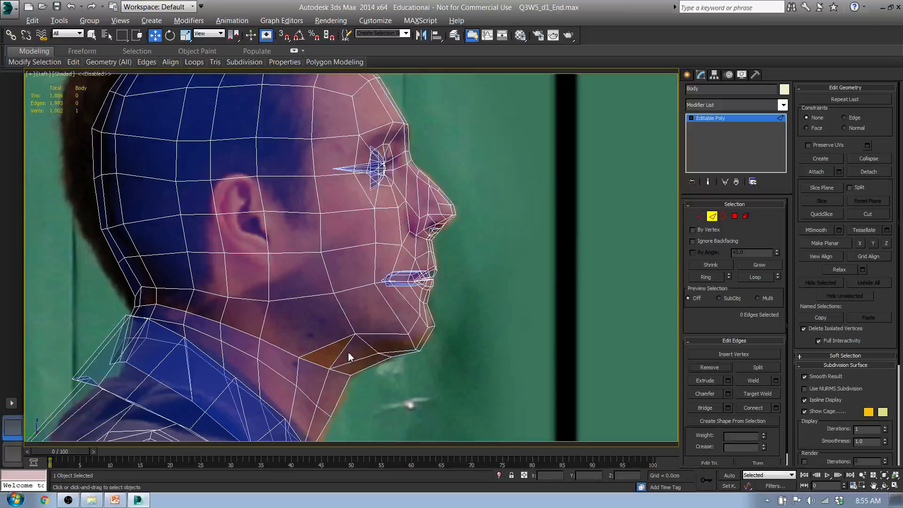
- Delete the triangular polygon under the jaw and select the border of the opening there
{"action": "left_click", "coordinate": [735, 216]}
{"action": "left_click", "coordinate": [360, 355]}
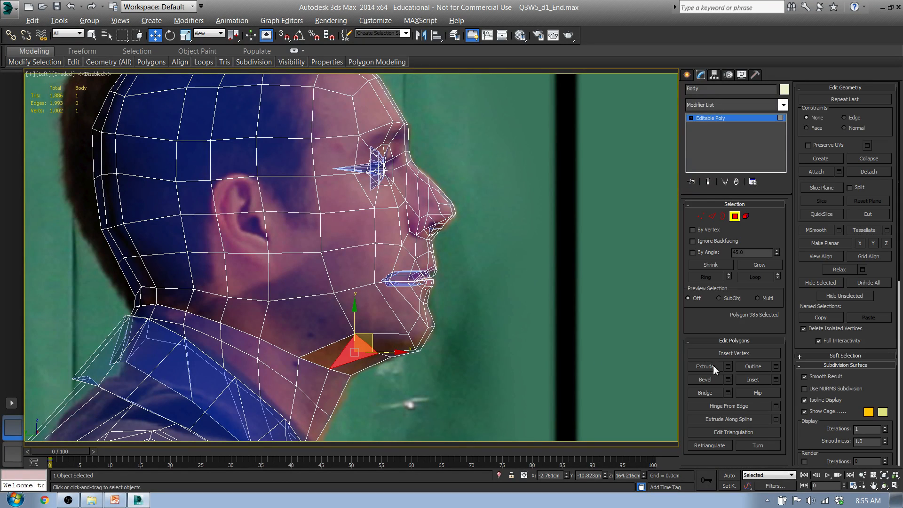
{"action": "key", "text": "Delete"}
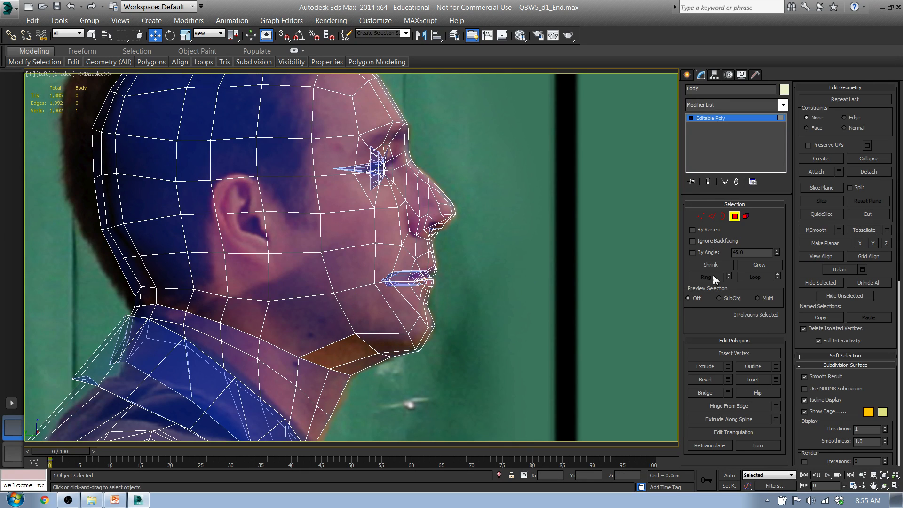
{"action": "left_click", "coordinate": [725, 216]}
{"action": "left_click", "coordinate": [366, 343]}
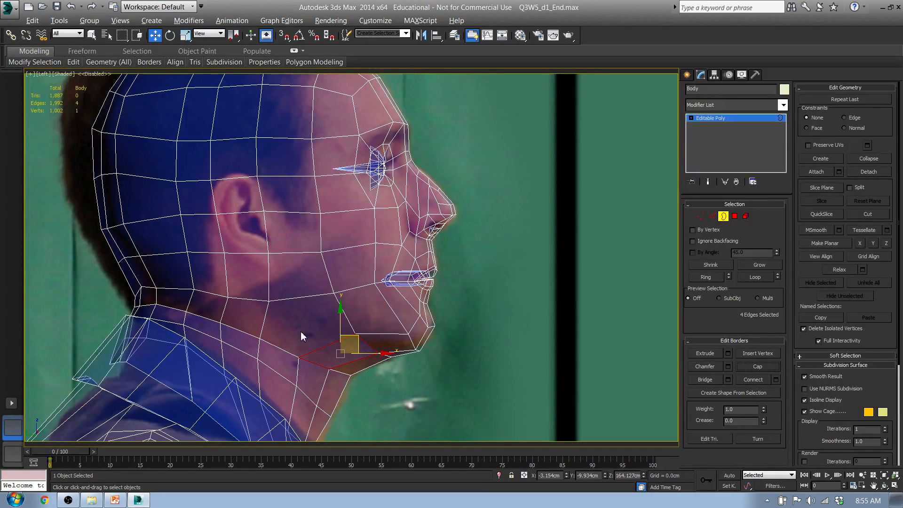
- Connect the vertex below the earlobe to the corner vertex at the front of the jaw
{"action": "left_click", "coordinate": [700, 216]}
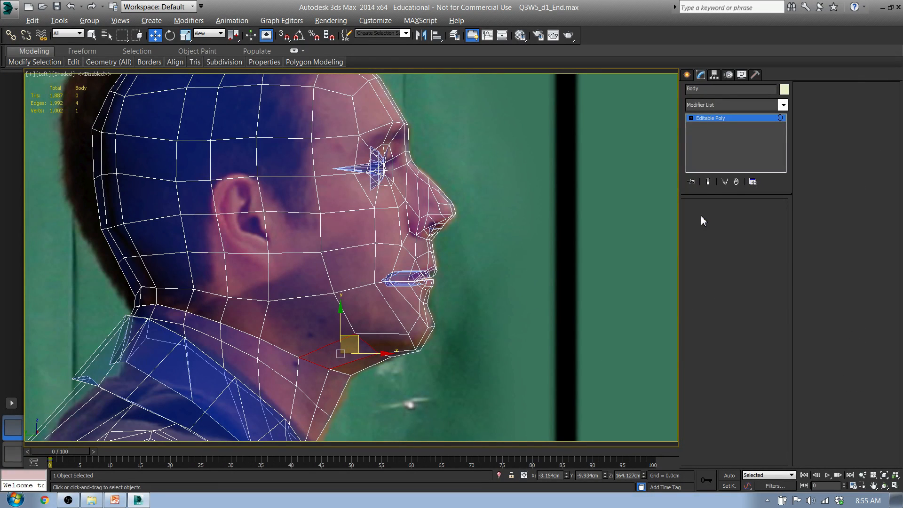
{"action": "left_click", "coordinate": [270, 301]}
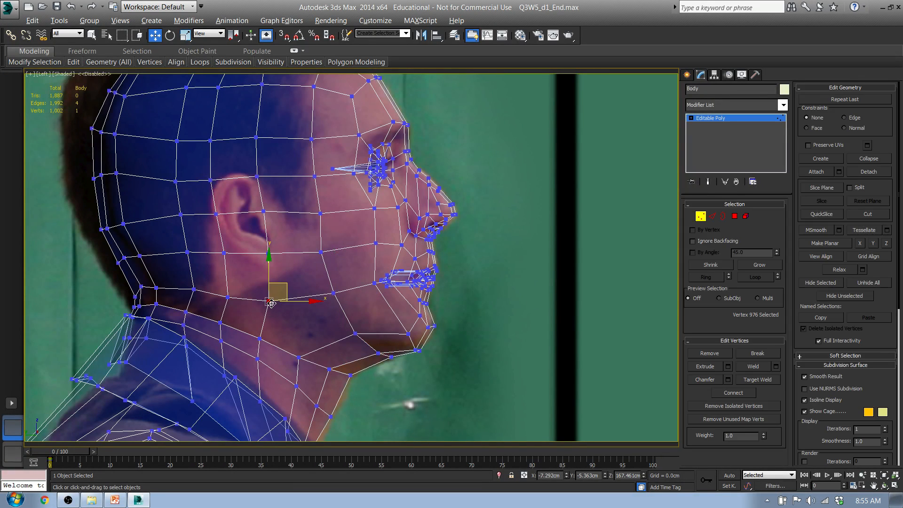
{"action": "left_click", "coordinate": [355, 334], "text": "ctrl"}
{"action": "left_click", "coordinate": [732, 391]}
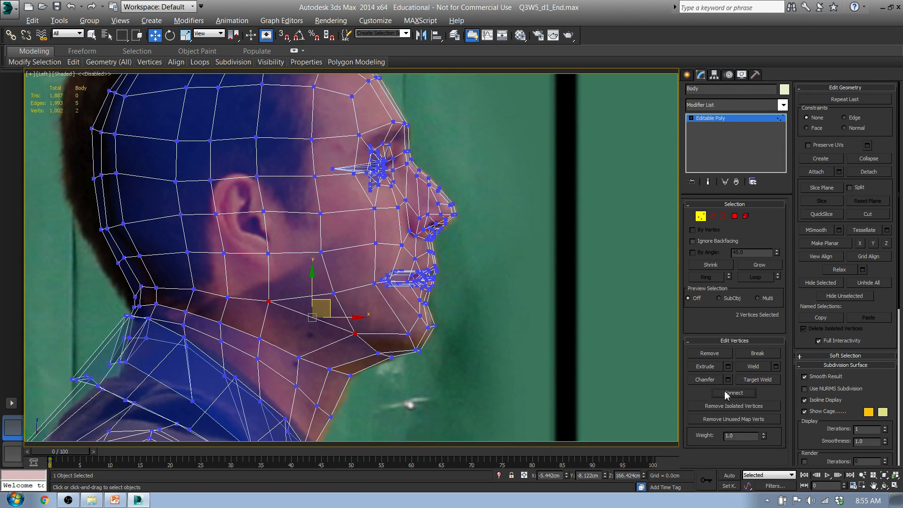
- Move the two upper neck vertices beneath the jaw and the throat vertex ahead of them up and slightly forward in the left view
{"action": "middle_click_drag", "start_coordinate": [314, 338], "coordinate": [273, 316], "text": "alt"}
{"action": "key", "text": "l"}
{"action": "scroll", "coordinate": [311, 315], "scroll_direction": "down", "scroll_amount": 6}
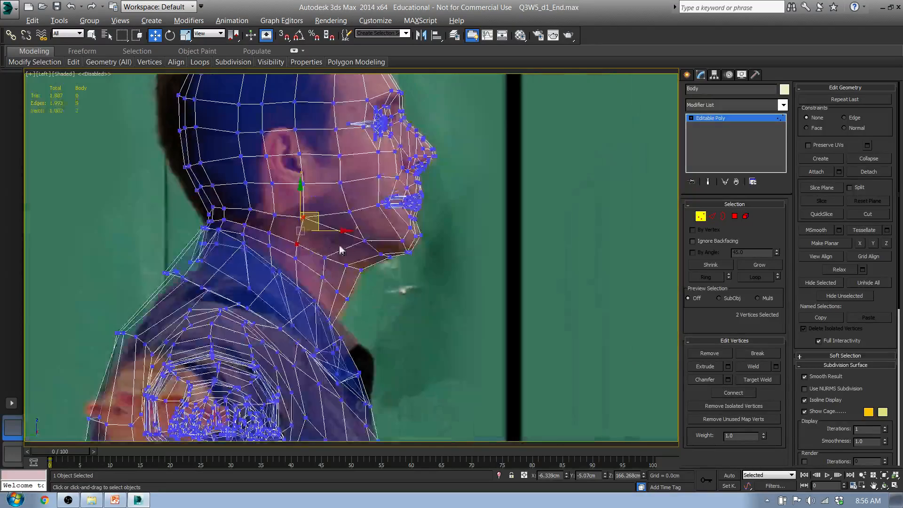
{"action": "scroll", "coordinate": [288, 183], "scroll_direction": "up", "scroll_amount": 4}
{"action": "left_click_drag", "start_coordinate": [307, 208], "coordinate": [321, 225]}
{"action": "left_click_drag", "start_coordinate": [344, 285], "coordinate": [344, 284]}
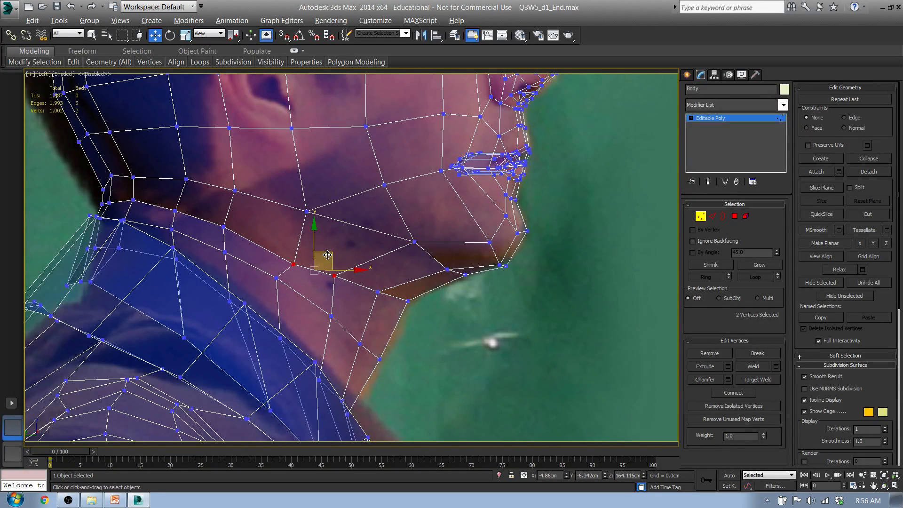
{"action": "left_click_drag", "start_coordinate": [330, 254], "coordinate": [333, 239]}
{"action": "left_click", "coordinate": [377, 292]}
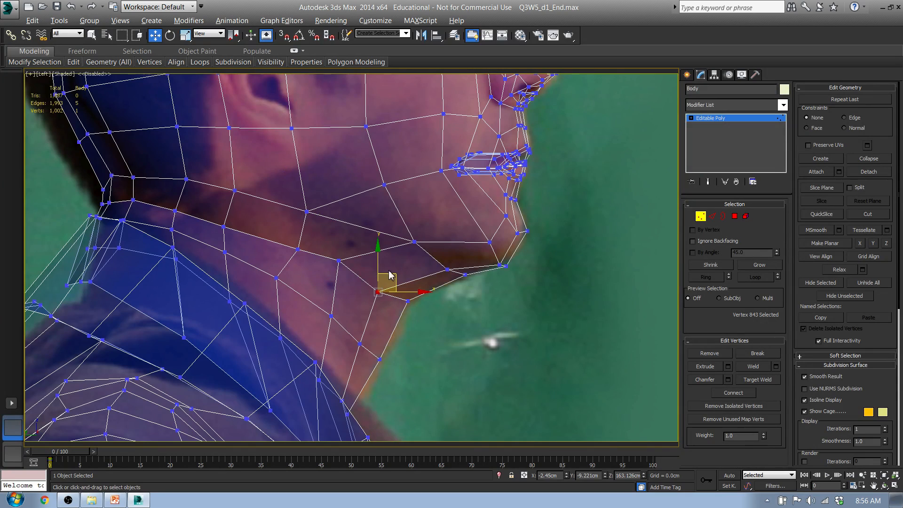
{"action": "left_click_drag", "start_coordinate": [394, 275], "coordinate": [401, 263]}
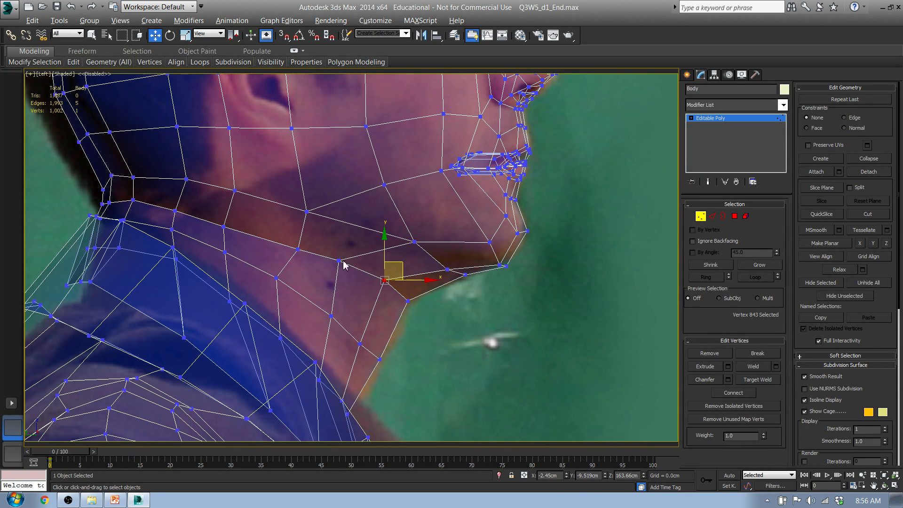
- Shift the two neck vertices behind and below the ear slightly forward to even out the upper neck row
{"action": "left_click", "coordinate": [179, 208]}
{"action": "left_click_drag", "start_coordinate": [190, 202], "coordinate": [237, 211]}
{"action": "left_click", "coordinate": [223, 227]}
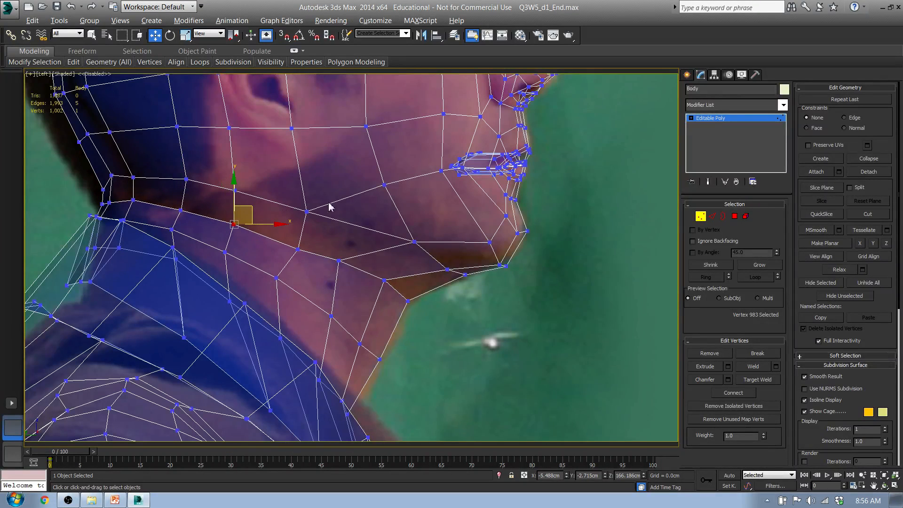
{"action": "scroll", "coordinate": [325, 235], "scroll_direction": "down", "scroll_amount": 4}
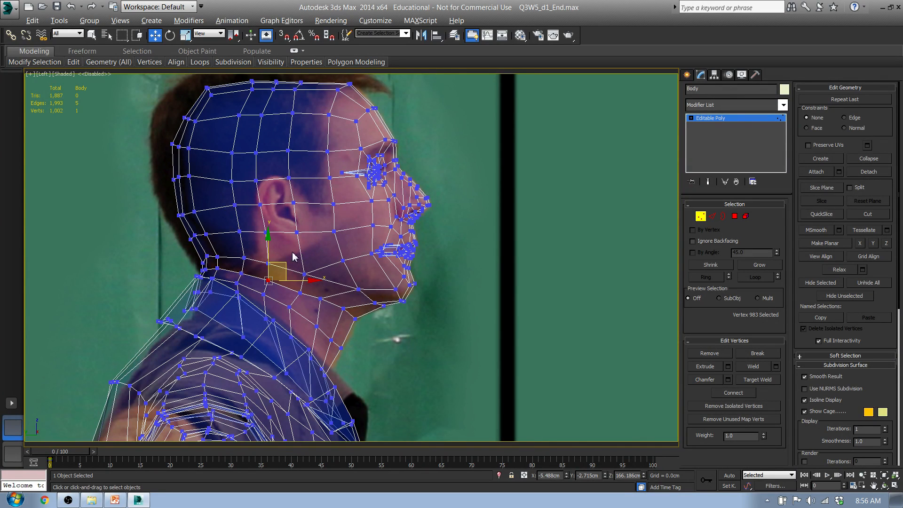
{"action": "scroll", "coordinate": [310, 255], "scroll_direction": "up", "scroll_amount": 5}
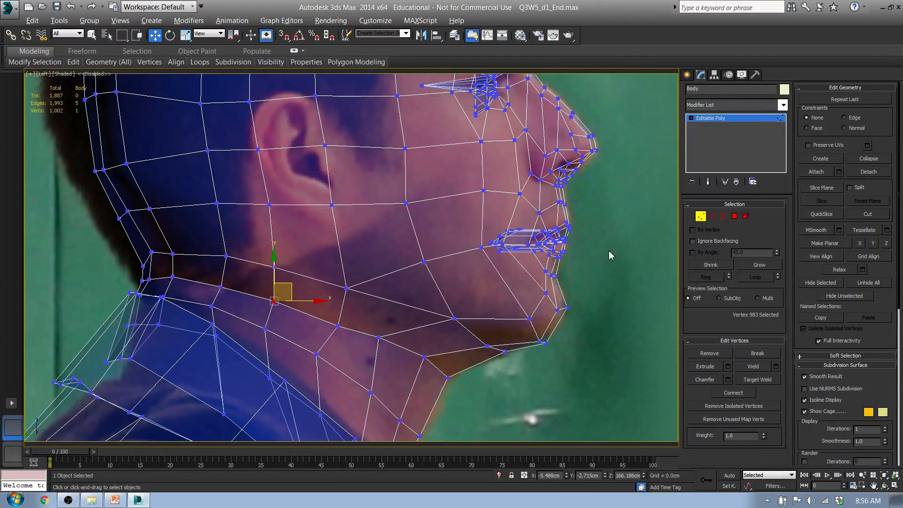
- Connect the vertical edges between the nape and the area below the ear to add a new horizontal edge row
{"action": "left_click", "coordinate": [712, 216]}
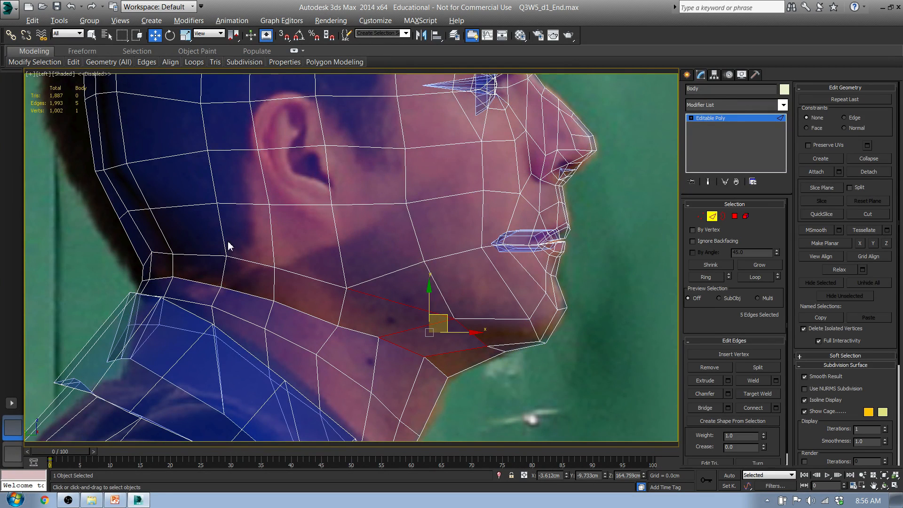
{"action": "left_click", "coordinate": [339, 242]}
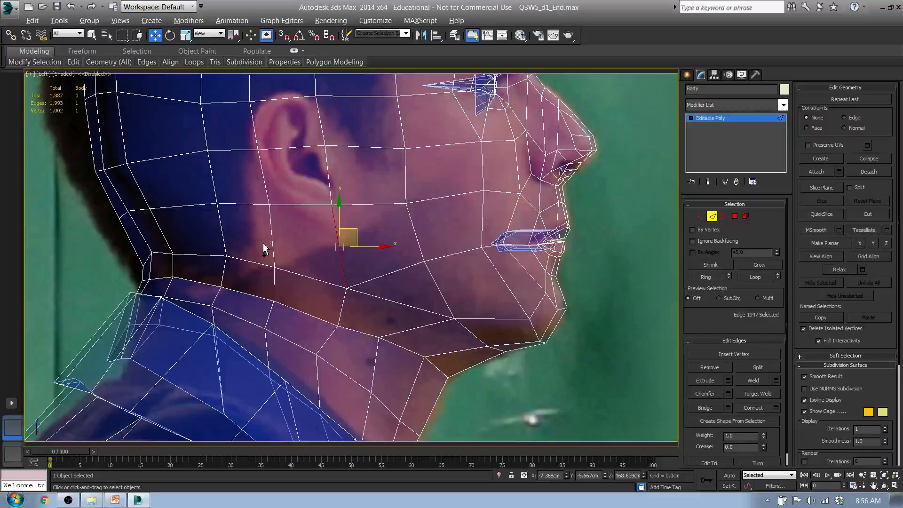
{"action": "left_click", "coordinate": [272, 237], "text": "ctrl"}
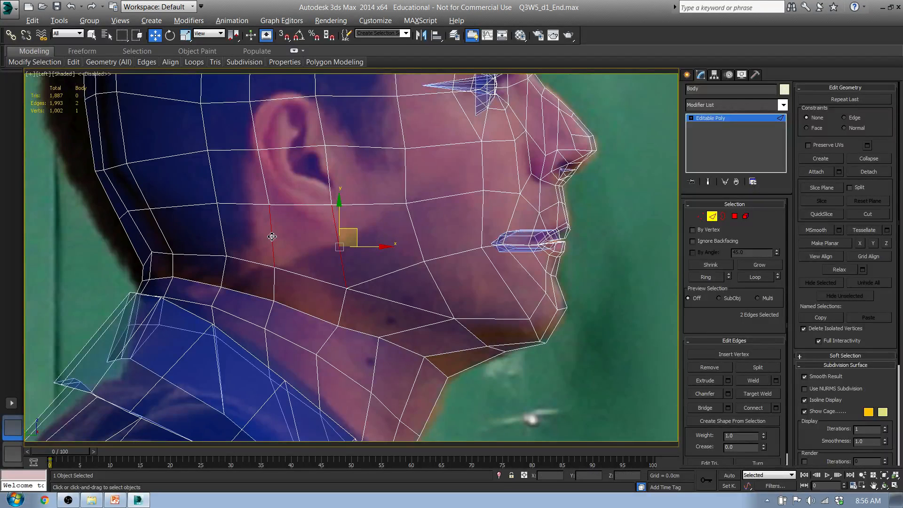
{"action": "left_click", "coordinate": [223, 233], "text": "ctrl"}
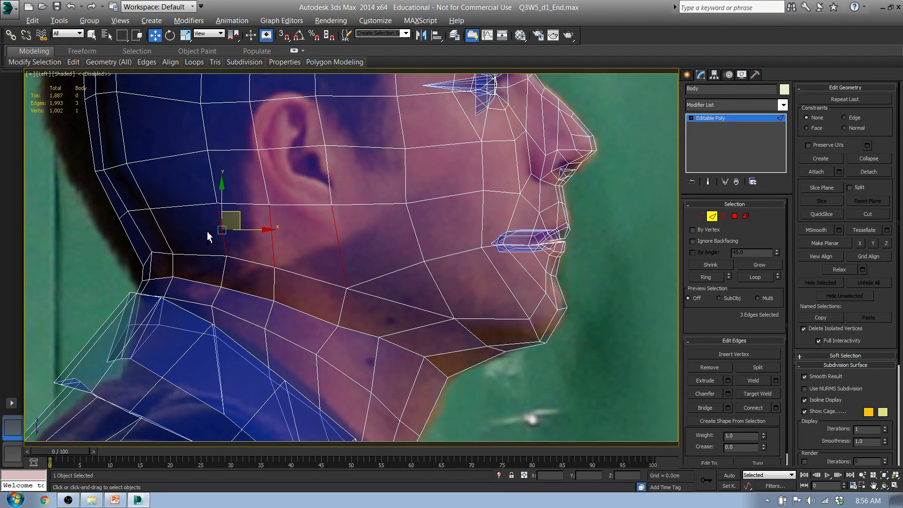
{"action": "left_click_drag", "start_coordinate": [164, 235], "coordinate": [164, 235], "text": "ctrl"}
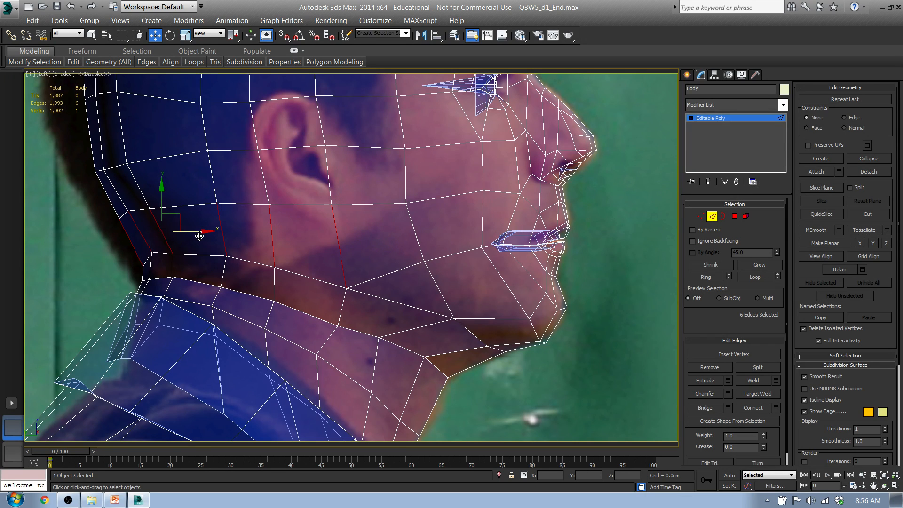
{"action": "left_click", "coordinate": [753, 410]}
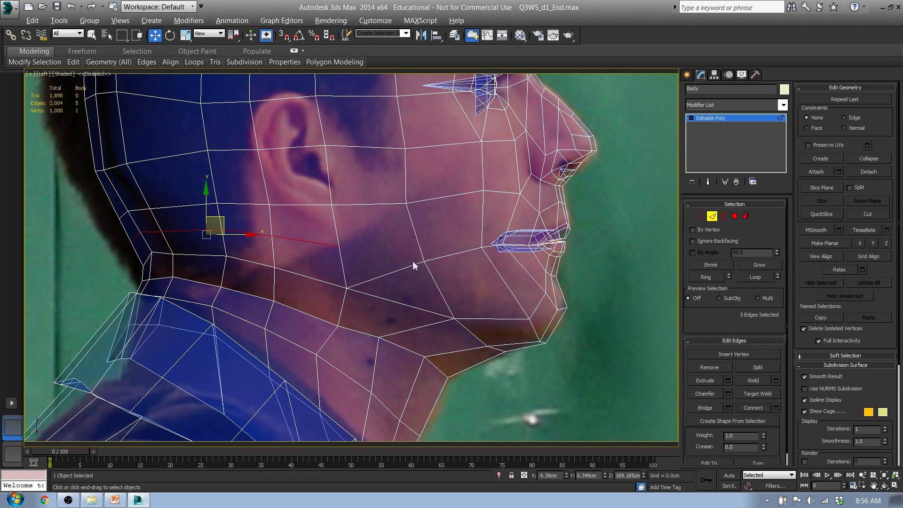
- Connect the new row's front end vertex to the lower cheek vertex, and remove the diagonal edge below the connection
{"action": "left_click", "coordinate": [699, 216]}
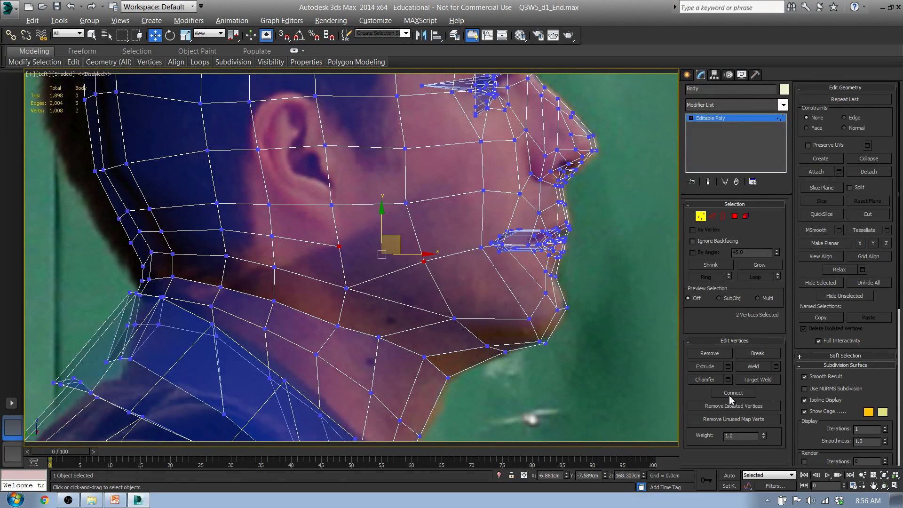
{"action": "left_click", "coordinate": [729, 395]}
{"action": "left_click", "coordinate": [713, 216]}
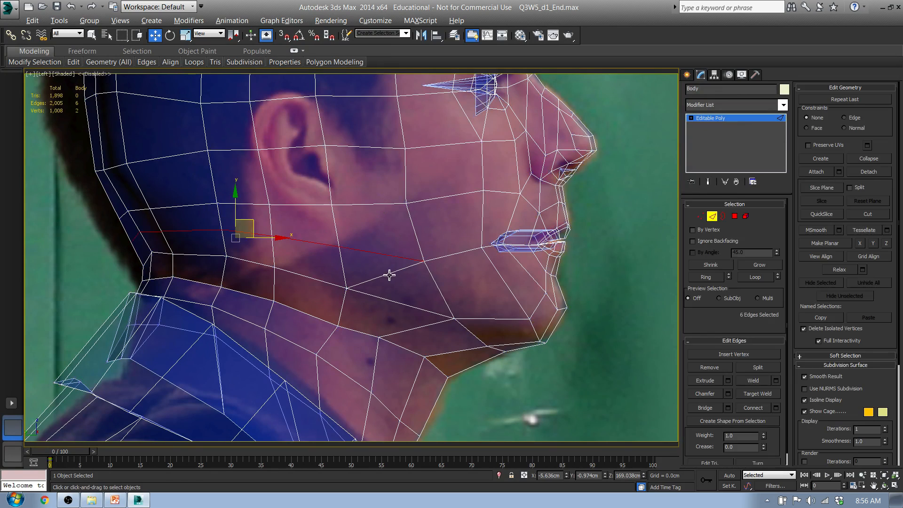
{"action": "left_click", "coordinate": [409, 266]}
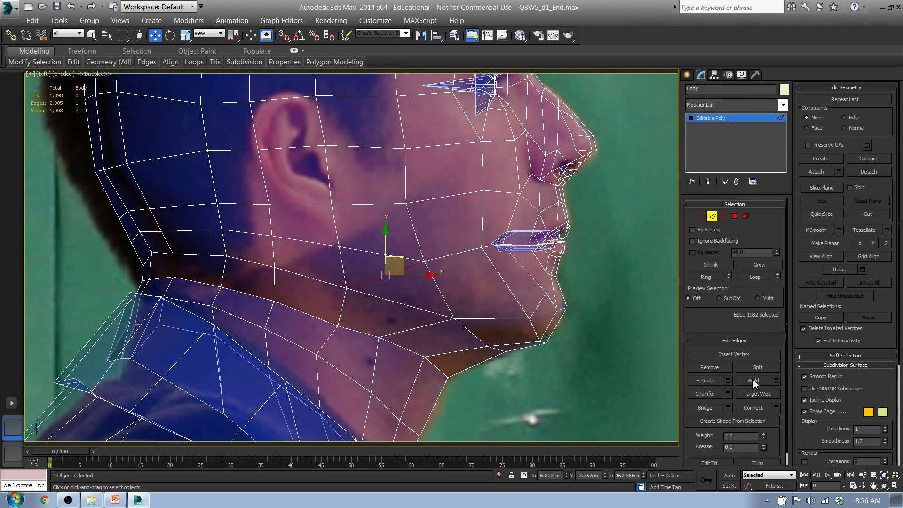
{"action": "left_click", "coordinate": [724, 370]}
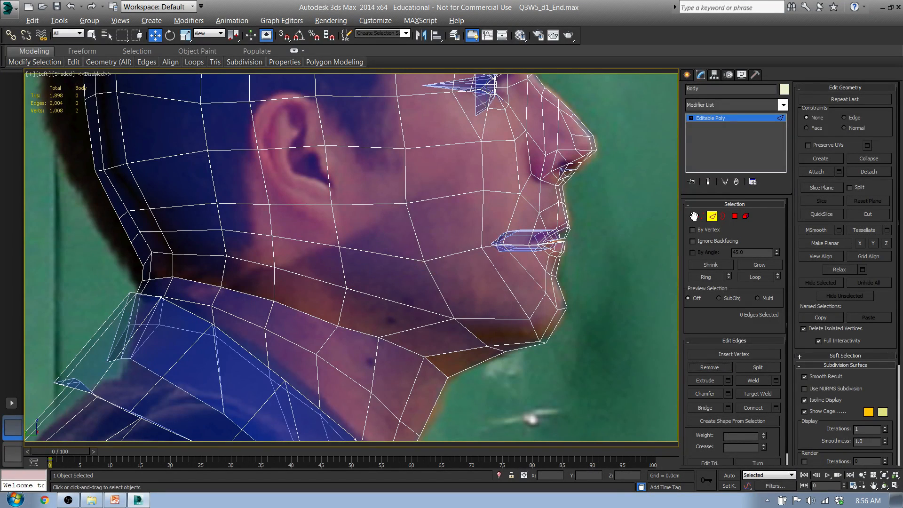
- Move the vertex beside the mouth corner back slightly, and shift the cheek vertex in front of the ear slightly back and down
{"action": "left_click", "coordinate": [700, 216]}
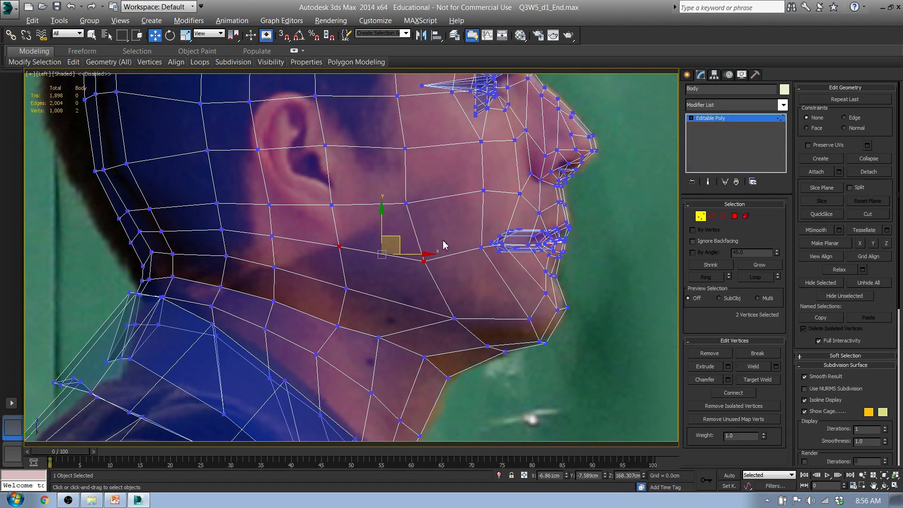
{"action": "left_click", "coordinate": [483, 249]}
{"action": "left_click_drag", "start_coordinate": [499, 230], "coordinate": [459, 247]}
{"action": "left_click", "coordinate": [404, 148]}
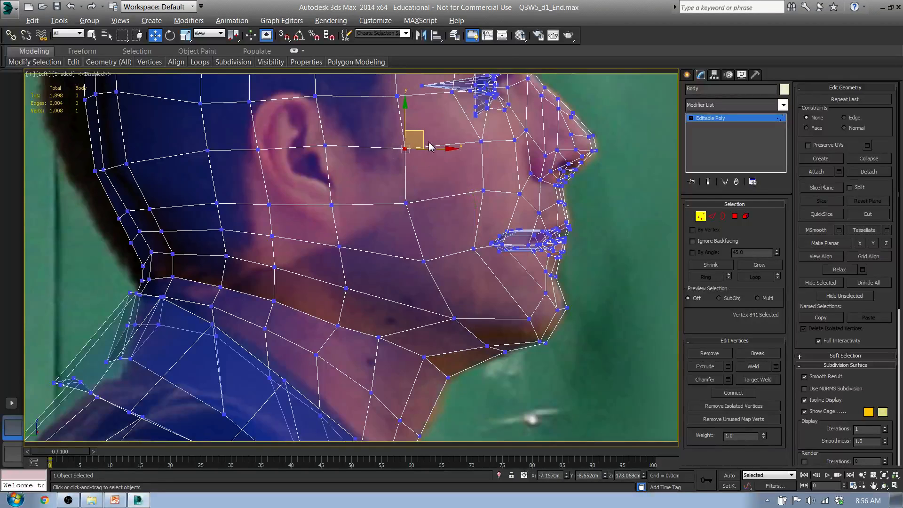
{"action": "middle_click_drag", "start_coordinate": [413, 128], "coordinate": [409, 190]}
{"action": "left_click_drag", "start_coordinate": [419, 193], "coordinate": [415, 198]}
- Raise the lower cheek vertex slightly, move the jaw vertex below it back, and shift the vertex under the chin back and up
{"action": "middle_click_drag", "start_coordinate": [420, 318], "coordinate": [409, 266]}
{"action": "left_click", "coordinate": [402, 260]}
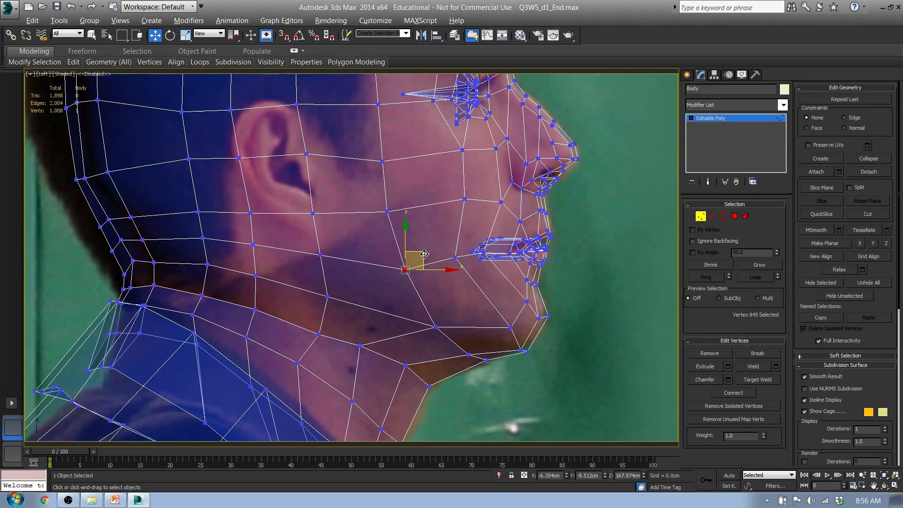
{"action": "left_click_drag", "start_coordinate": [456, 348], "coordinate": [455, 347]}
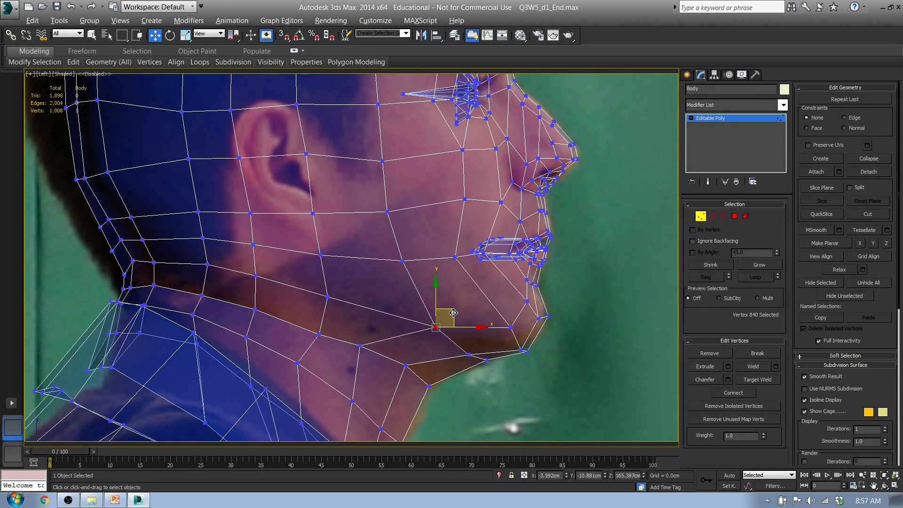
{"action": "left_click_drag", "start_coordinate": [453, 316], "coordinate": [423, 313]}
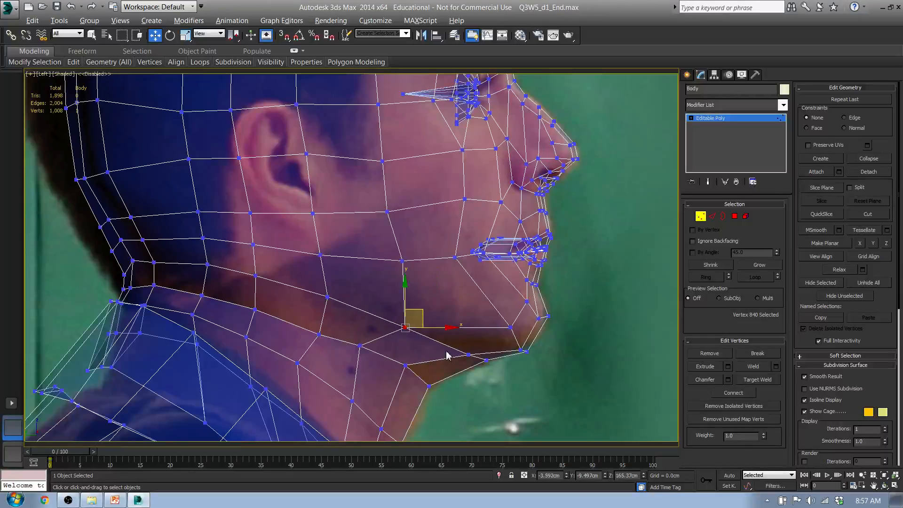
{"action": "left_click_drag", "start_coordinate": [478, 361], "coordinate": [462, 338]}
- In the front view, move the three outer vertices at the back of the jaw inward toward the neck outline
{"action": "scroll", "coordinate": [490, 338], "scroll_direction": "down", "scroll_amount": 3}
{"action": "middle_click_drag", "start_coordinate": [452, 329], "coordinate": [354, 298], "text": "alt"}
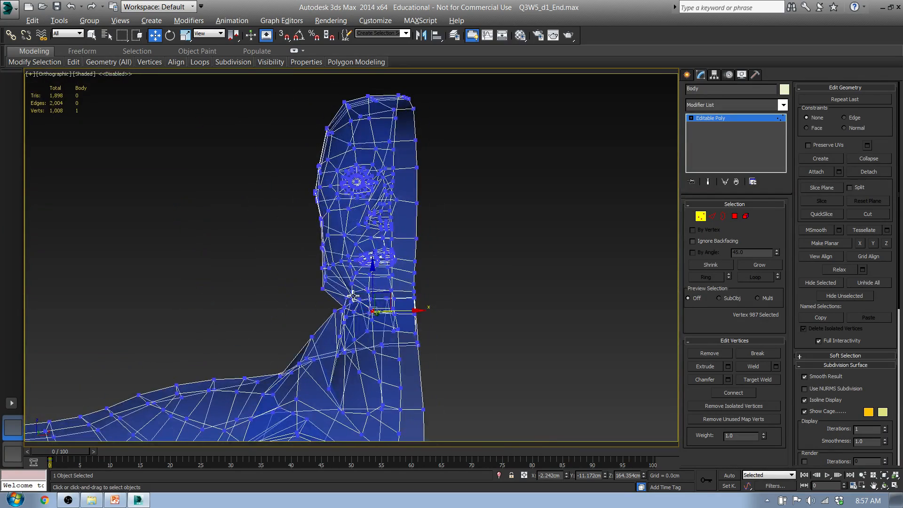
{"action": "key", "text": "f"}
{"action": "scroll", "coordinate": [339, 287], "scroll_direction": "up", "scroll_amount": 6}
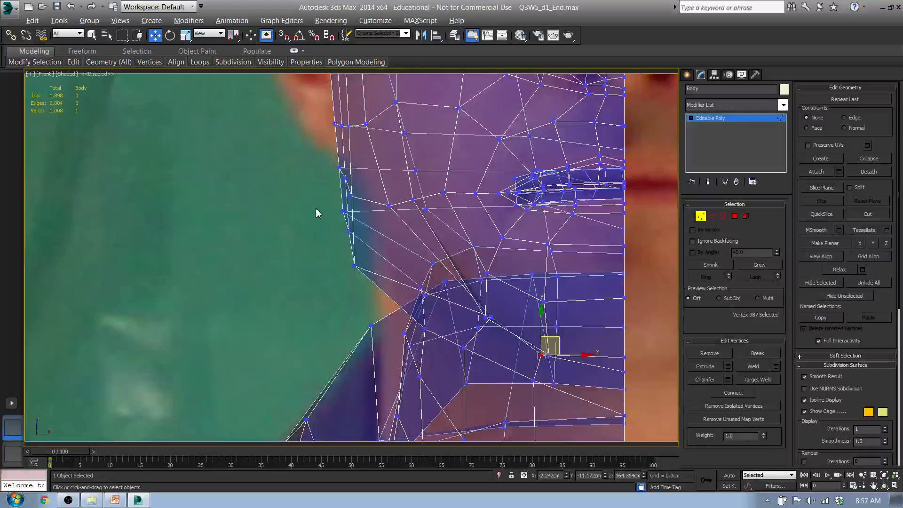
{"action": "left_click_drag", "start_coordinate": [367, 284], "coordinate": [366, 284]}
{"action": "left_click_drag", "start_coordinate": [368, 219], "coordinate": [412, 217]}
{"action": "scroll", "coordinate": [397, 256], "scroll_direction": "down", "scroll_amount": 3}
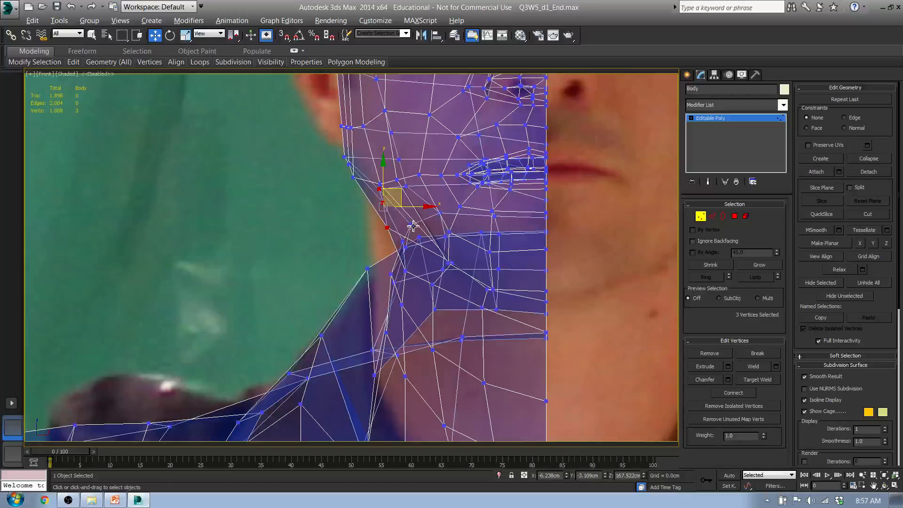
- Move the three upper neck vertices just below the jaw slightly outward in the front view
{"action": "left_click", "coordinate": [412, 226]}
{"action": "left_click", "coordinate": [403, 242], "text": "ctrl"}
{"action": "left_click", "coordinate": [405, 271], "text": "ctrl"}
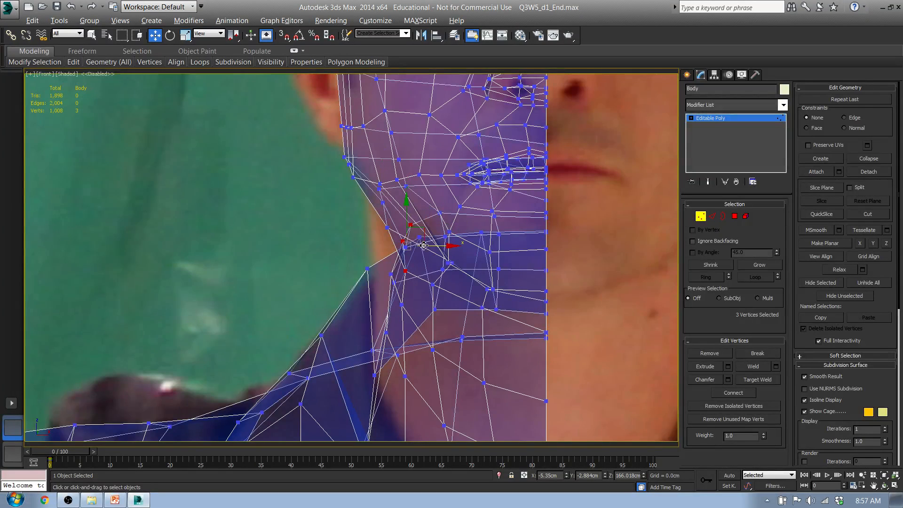
{"action": "left_click_drag", "start_coordinate": [422, 231], "coordinate": [414, 231]}
- Move the three outer vertices below the earlobe slightly inward to follow the reference outline
{"action": "middle_click_drag", "start_coordinate": [388, 197], "coordinate": [382, 254]}
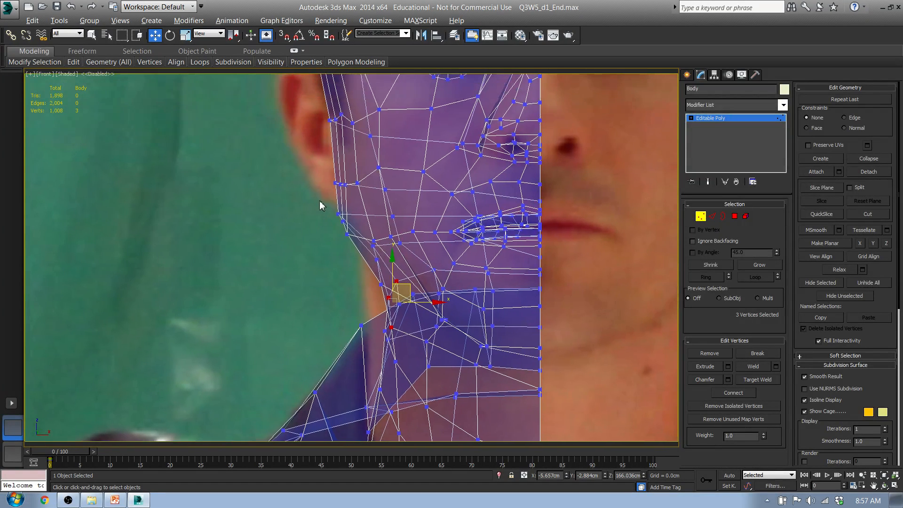
{"action": "left_click_drag", "start_coordinate": [320, 203], "coordinate": [357, 241]}
{"action": "left_click_drag", "start_coordinate": [359, 210], "coordinate": [368, 208]}
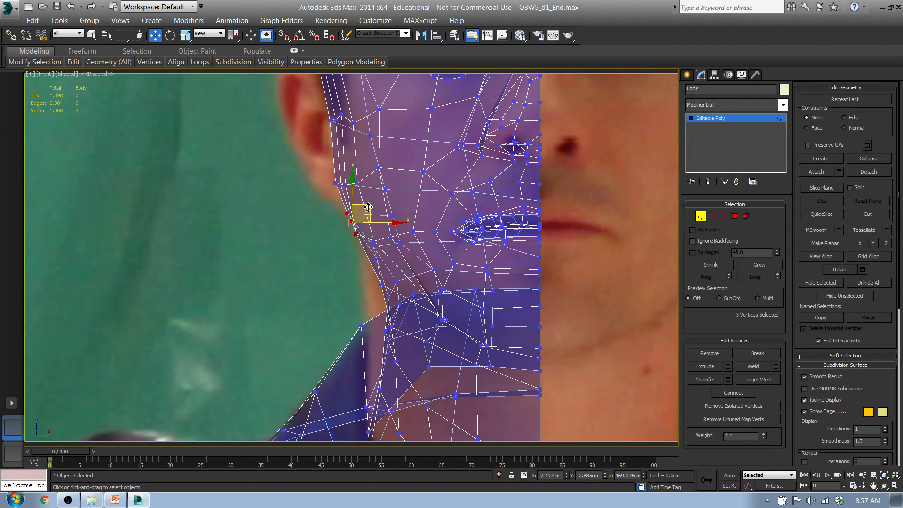
- Move the four outer head vertices level with the middle of the ear slightly outward in the front view
{"action": "middle_click_drag", "start_coordinate": [372, 196], "coordinate": [373, 292]}
{"action": "scroll", "coordinate": [369, 294], "scroll_direction": "down", "scroll_amount": 2}
{"action": "middle_click_drag", "start_coordinate": [335, 207], "coordinate": [326, 234]}
{"action": "scroll", "coordinate": [319, 254], "scroll_direction": "up", "scroll_amount": 2}
{"action": "left_click_drag", "start_coordinate": [320, 252], "coordinate": [370, 288]}
{"action": "left_click_drag", "start_coordinate": [366, 257], "coordinate": [361, 257]}
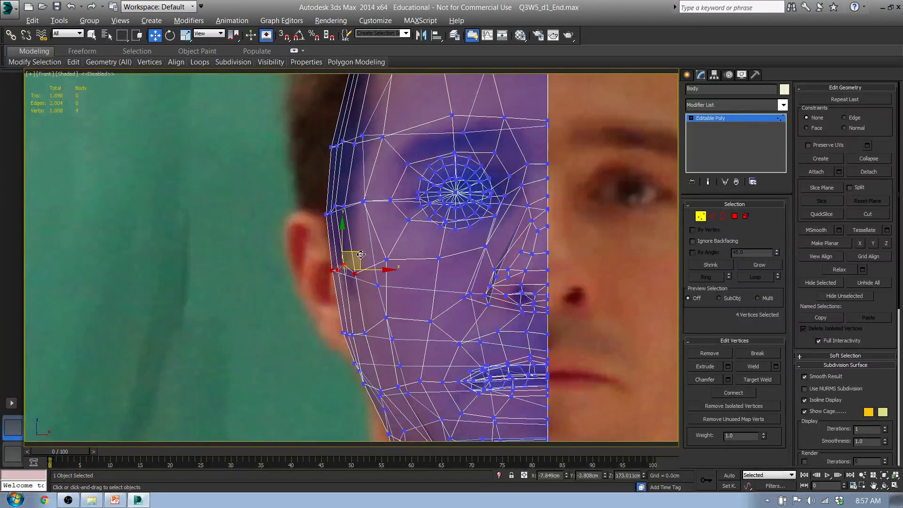
- Select the six outer head vertices at forehead height in the front view and examine them from the side
{"action": "middle_click_drag", "start_coordinate": [379, 175], "coordinate": [330, 331]}
{"action": "left_click_drag", "start_coordinate": [350, 240], "coordinate": [350, 240]}
{"action": "middle_click_drag", "start_coordinate": [378, 247], "coordinate": [371, 195]}
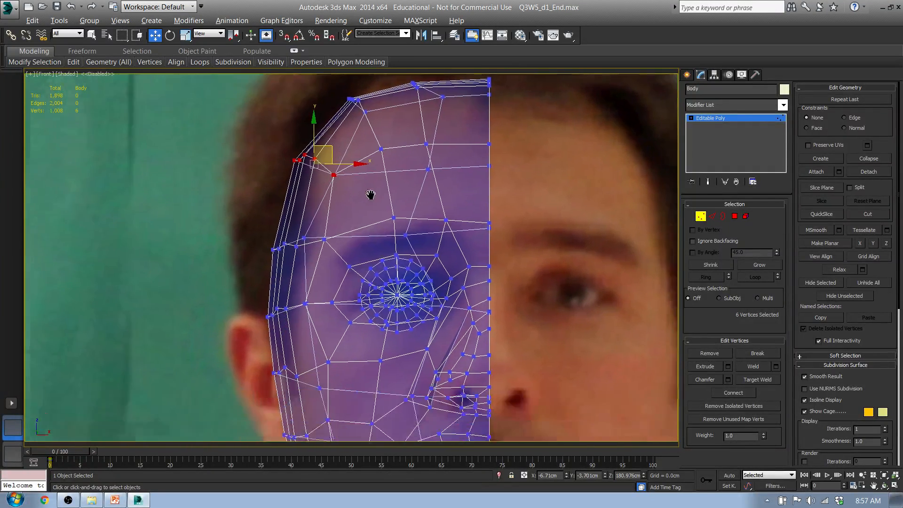
{"action": "scroll", "coordinate": [369, 191], "scroll_direction": "down", "scroll_amount": 2}
{"action": "middle_click_drag", "start_coordinate": [323, 307], "coordinate": [442, 320], "text": "alt"}
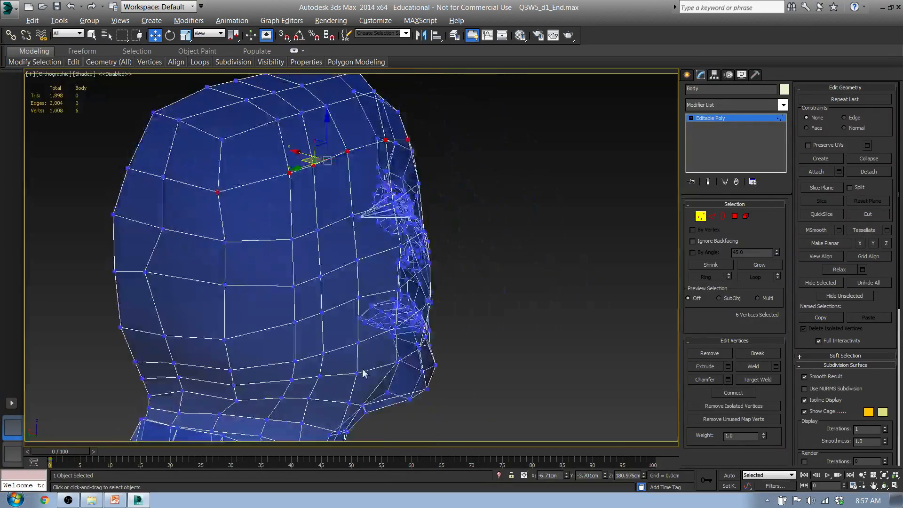
- Select the fifteen vertices below the ear, from the jaw down the side of the neck, and relax them repeatedly
{"action": "middle_click_drag", "start_coordinate": [363, 371], "coordinate": [379, 292], "text": "alt"}
{"action": "left_click_drag", "start_coordinate": [250, 225], "coordinate": [326, 320]}
{"action": "left_click_drag", "start_coordinate": [391, 360], "coordinate": [287, 213], "text": "ctrl"}
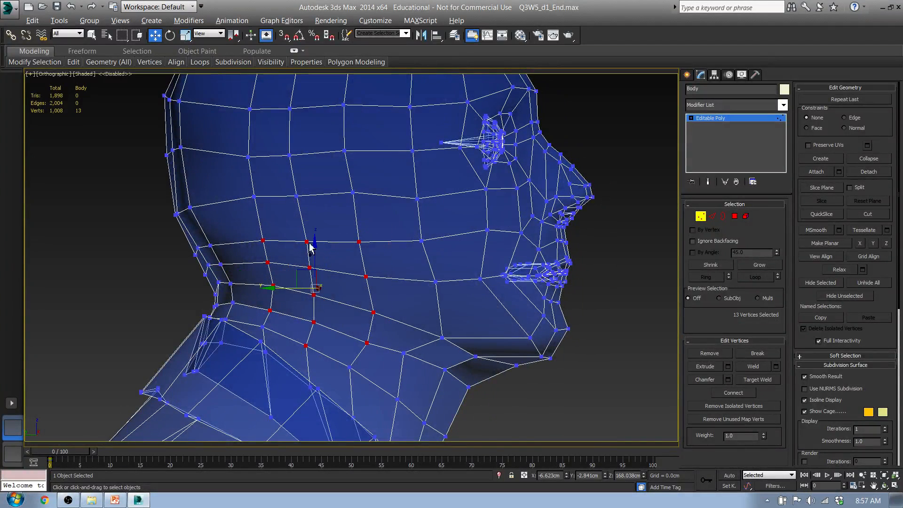
{"action": "left_click", "coordinate": [272, 285], "text": "ctrl"}
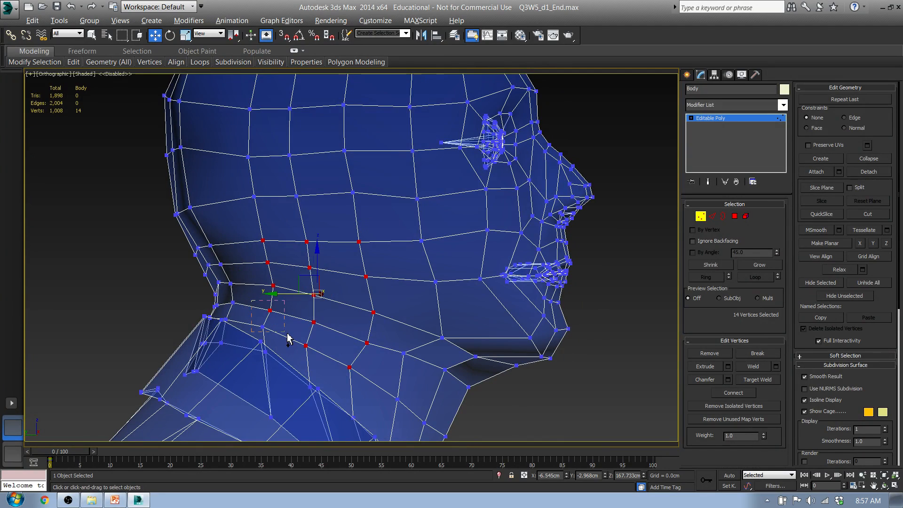
{"action": "left_click", "coordinate": [349, 367], "text": "ctrl"}
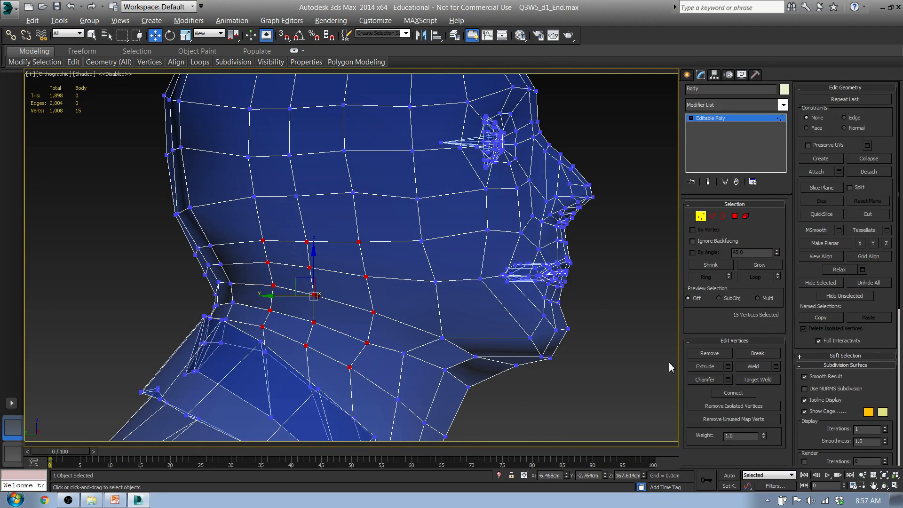
{"action": "left_click", "coordinate": [110, 62]}
{"action": "left_click", "coordinate": [76, 85]}
{"action": "left_click", "coordinate": [76, 84]}
{"action": "left_click", "coordinate": [77, 84]}
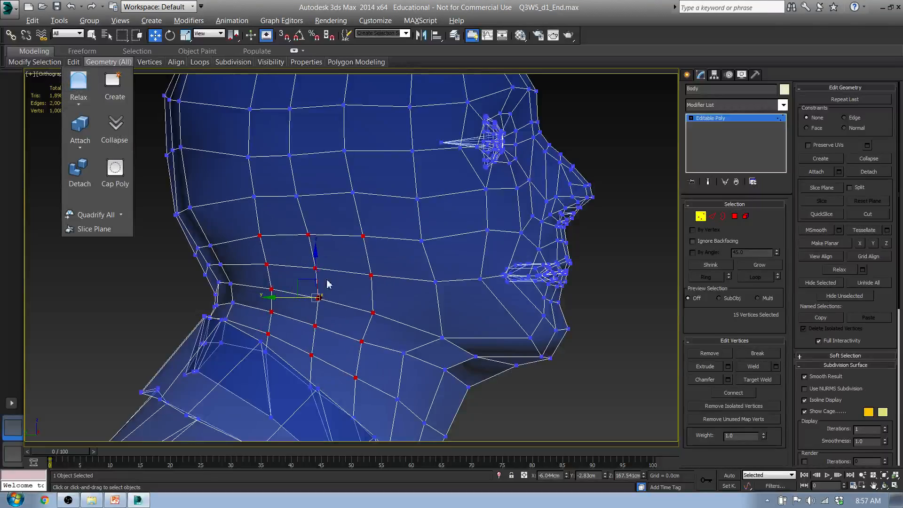
- Relax the ten vertices at the back of the neck and shift them slightly backward
{"action": "middle_click_drag", "start_coordinate": [326, 285], "coordinate": [418, 341], "text": "alt"}
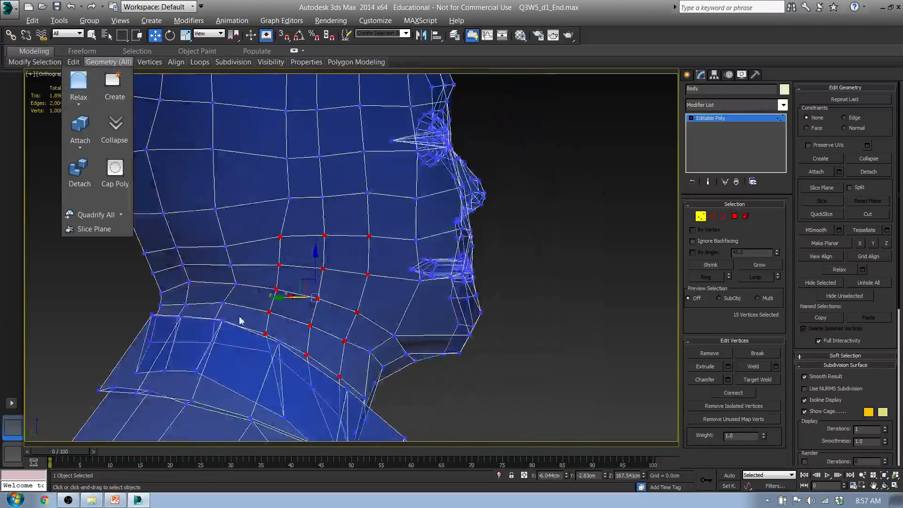
{"action": "middle_click_drag", "start_coordinate": [239, 306], "coordinate": [277, 331]}
{"action": "left_click_drag", "start_coordinate": [183, 222], "coordinate": [305, 338]}
{"action": "left_click_drag", "start_coordinate": [200, 316], "coordinate": [218, 347], "text": "alt"}
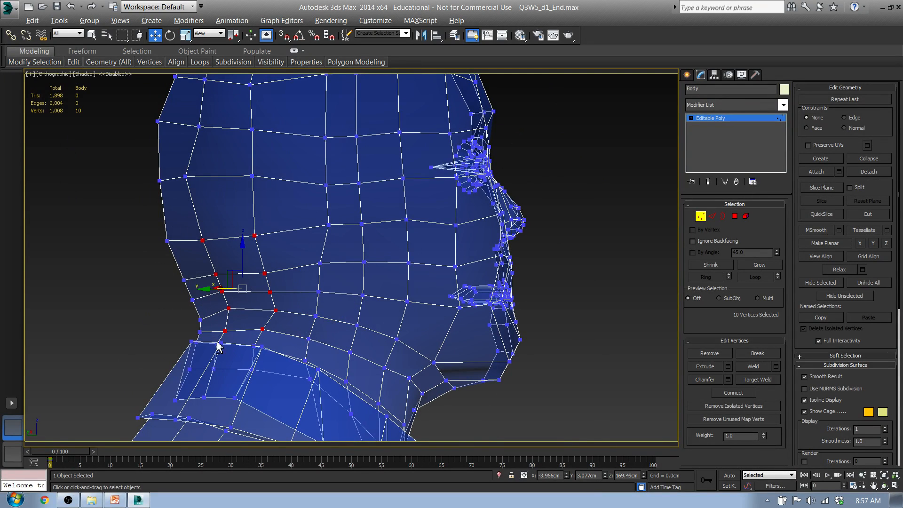
{"action": "middle_click_drag", "start_coordinate": [260, 336], "coordinate": [301, 343], "text": "alt"}
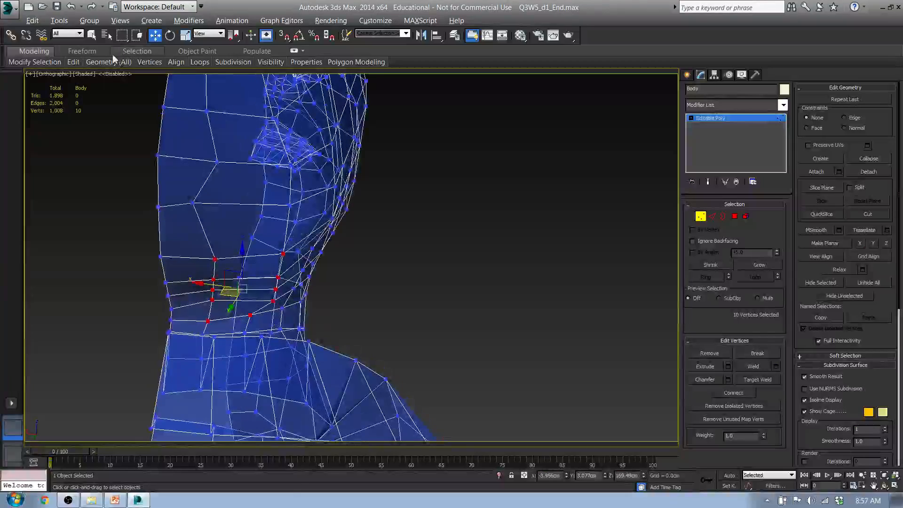
{"action": "mouse_move", "coordinate": [105, 65]}
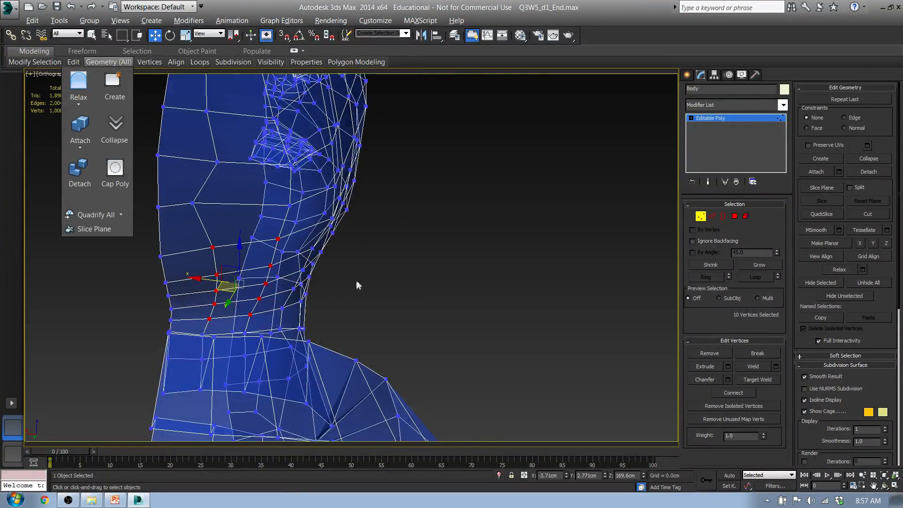
{"action": "middle_click_drag", "start_coordinate": [359, 227], "coordinate": [221, 310], "text": "alt"}
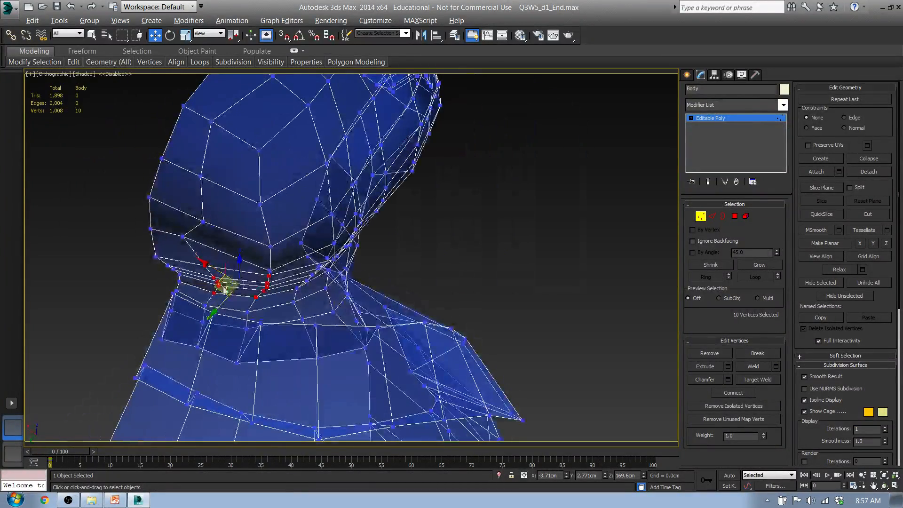
{"action": "left_click_drag", "start_coordinate": [221, 308], "coordinate": [219, 310]}
- Relax the single vertex at the base of the skull and move it slightly backward
{"action": "left_click", "coordinate": [200, 244]}
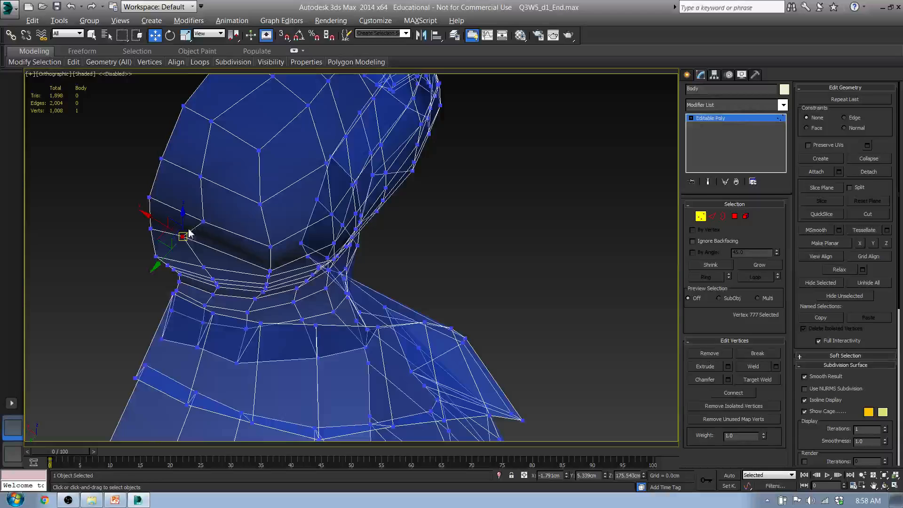
{"action": "left_click", "coordinate": [109, 61]}
{"action": "left_click", "coordinate": [79, 87]}
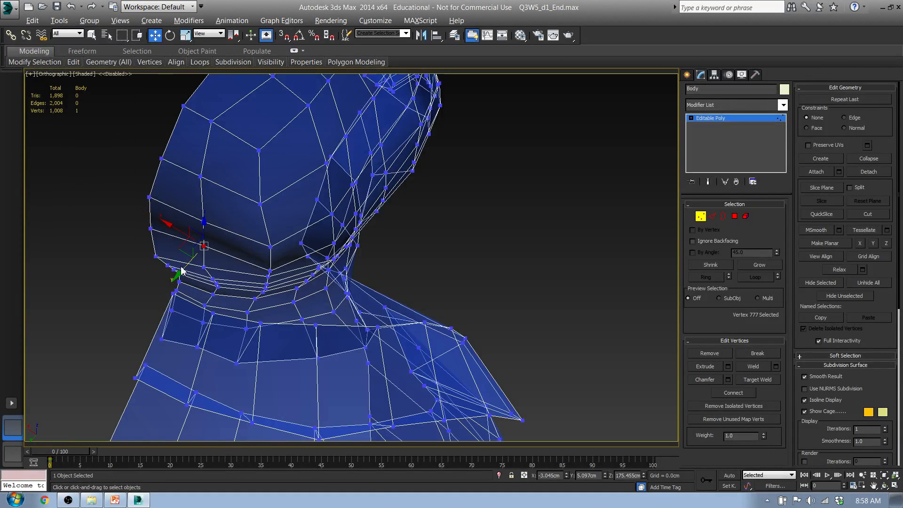
{"action": "left_click_drag", "start_coordinate": [186, 266], "coordinate": [185, 269]}
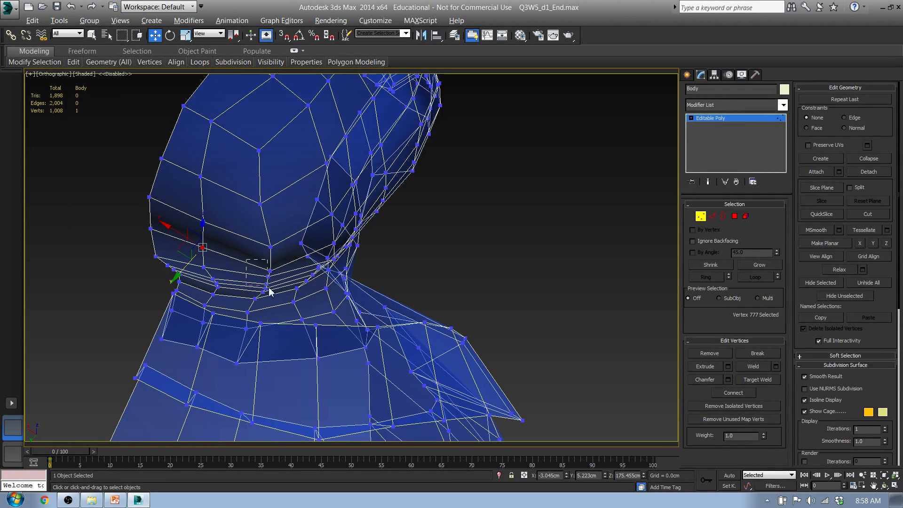
- Move the column of six vertices at the rear side of the neck slightly
{"action": "left_click_drag", "start_coordinate": [275, 307], "coordinate": [275, 306]}
{"action": "middle_click_drag", "start_coordinate": [275, 305], "coordinate": [279, 320], "text": "alt"}
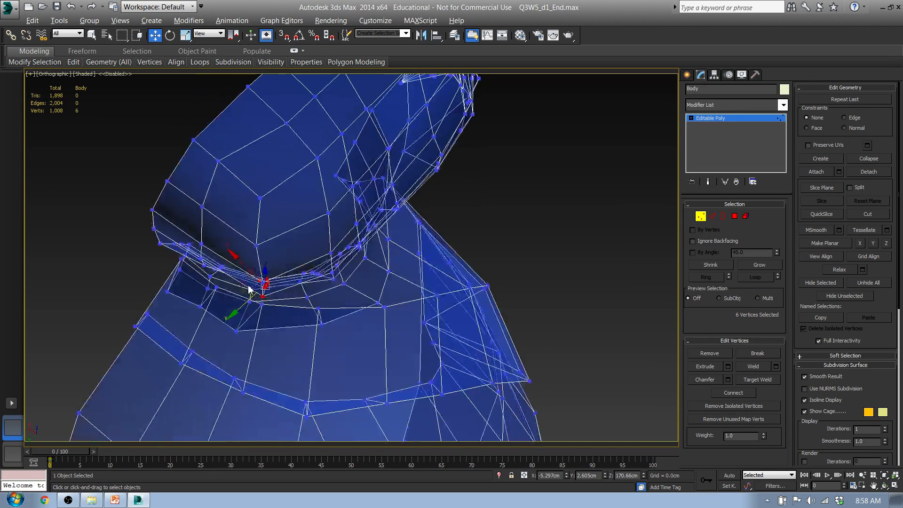
{"action": "left_click_drag", "start_coordinate": [246, 285], "coordinate": [249, 290]}
{"action": "middle_click_drag", "start_coordinate": [257, 295], "coordinate": [278, 229], "text": "alt"}
- Move the two outer vertices at the back of the head slightly inward and forward, and check the shape from the top and front
{"action": "left_click_drag", "start_coordinate": [210, 142], "coordinate": [239, 210]}
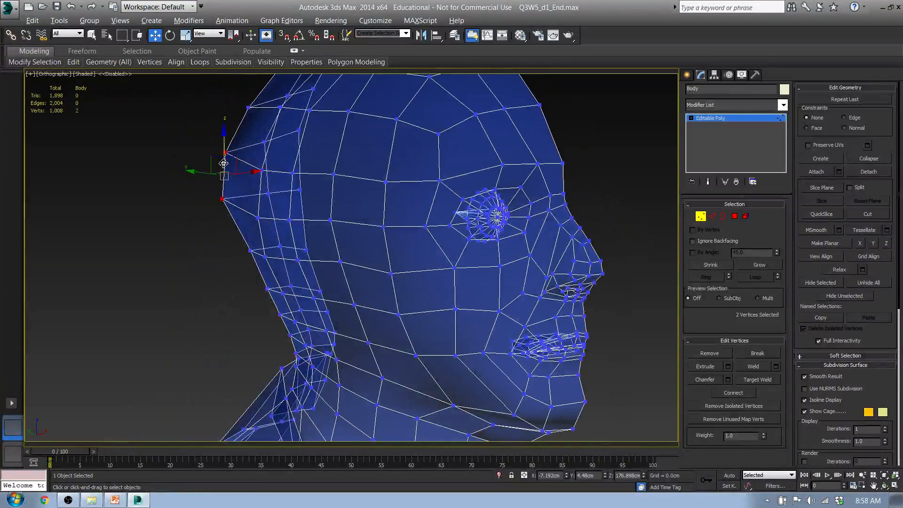
{"action": "middle_click_drag", "start_coordinate": [224, 163], "coordinate": [233, 253], "text": "alt"}
{"action": "left_click_drag", "start_coordinate": [226, 150], "coordinate": [241, 158]}
{"action": "key", "text": "t"}
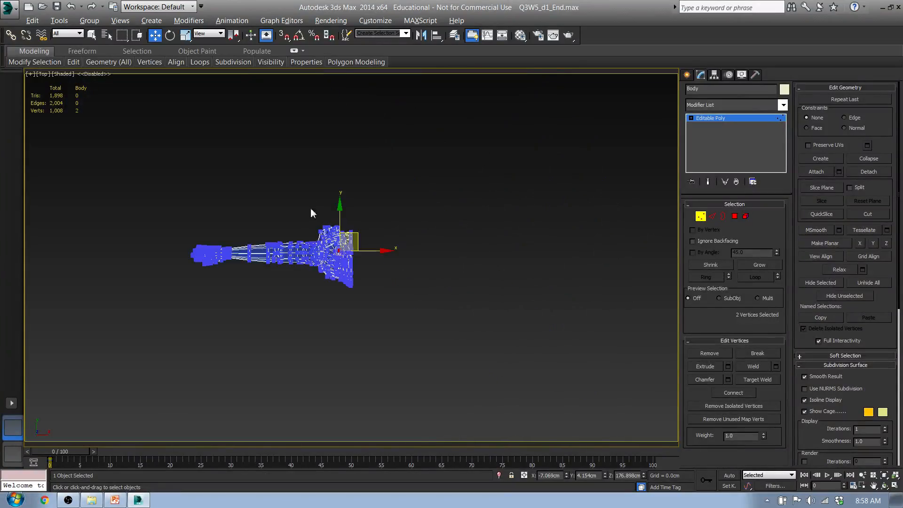
{"action": "scroll", "coordinate": [338, 246], "scroll_direction": "up", "scroll_amount": 8}
{"action": "scroll", "coordinate": [376, 323], "scroll_direction": "down", "scroll_amount": 3}
{"action": "middle_click_drag", "start_coordinate": [377, 322], "coordinate": [345, 317]}
{"action": "key", "text": "f"}
{"action": "scroll", "coordinate": [350, 241], "scroll_direction": "up", "scroll_amount": 4}
- In the left view, move the two vertices beside the chin backward along the jaw
{"action": "middle_click_drag", "start_coordinate": [286, 314], "coordinate": [403, 309], "text": "alt"}
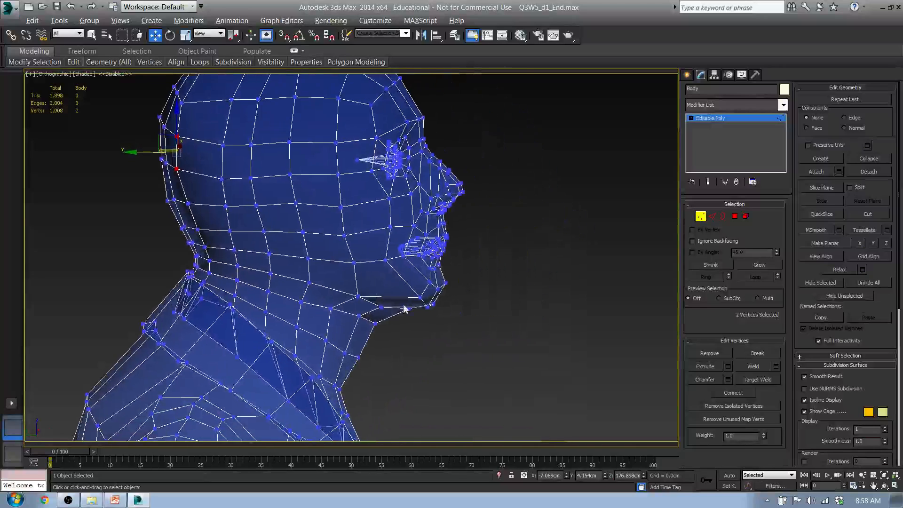
{"action": "scroll", "coordinate": [423, 301], "scroll_direction": "up", "scroll_amount": 4}
{"action": "left_click", "coordinate": [437, 293]}
{"action": "key", "text": "l"}
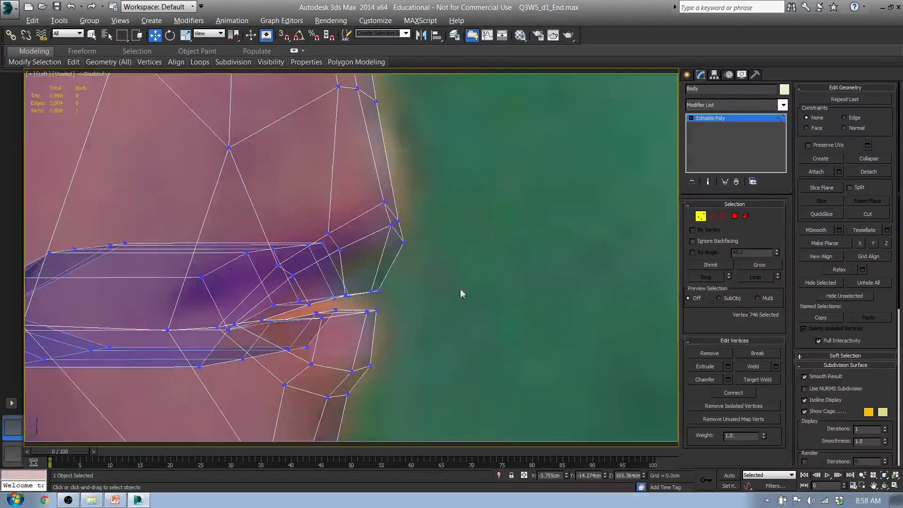
{"action": "scroll", "coordinate": [460, 291], "scroll_direction": "down", "scroll_amount": 3}
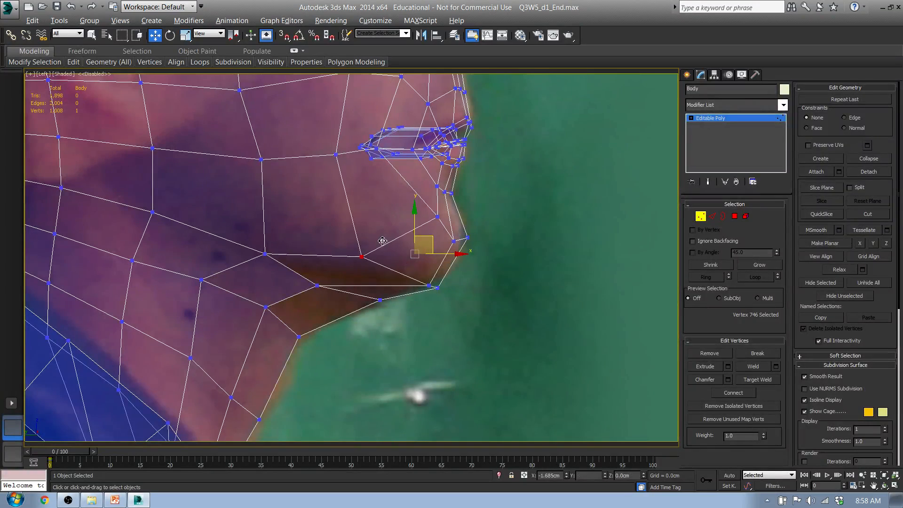
{"action": "left_click_drag", "start_coordinate": [435, 238], "coordinate": [392, 239]}
{"action": "left_click", "coordinate": [438, 217]}
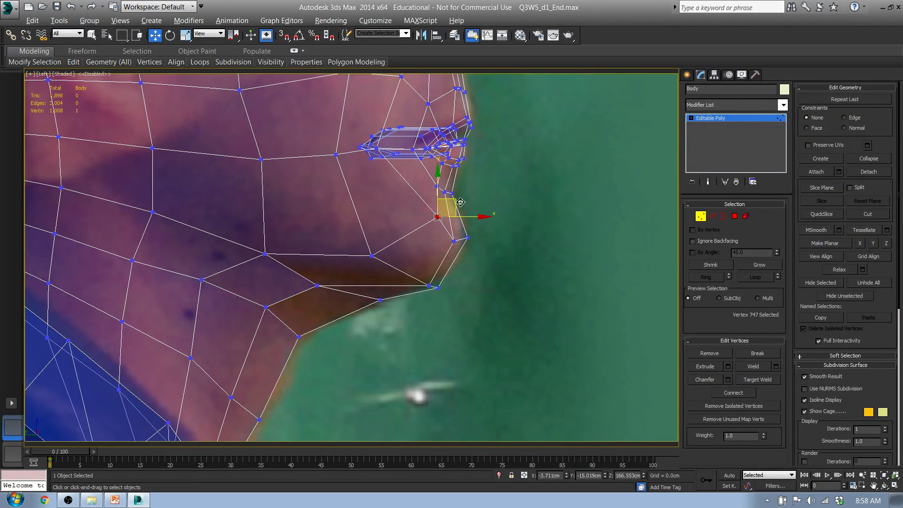
{"action": "left_click_drag", "start_coordinate": [458, 202], "coordinate": [446, 207]}
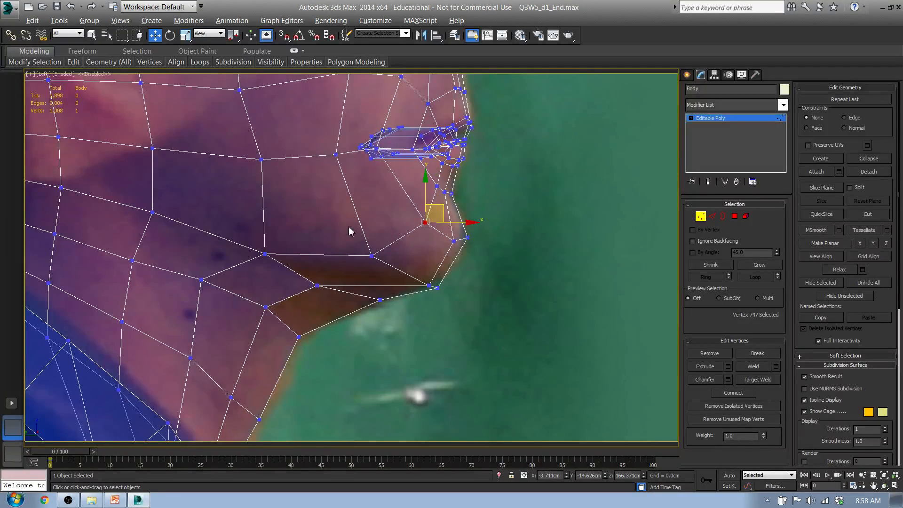
- Clear the vertex selection and assign the opaque gray 07 - Default material to the body
{"action": "middle_click_drag", "start_coordinate": [358, 183], "coordinate": [324, 177]}
{"action": "left_click", "coordinate": [230, 248]}
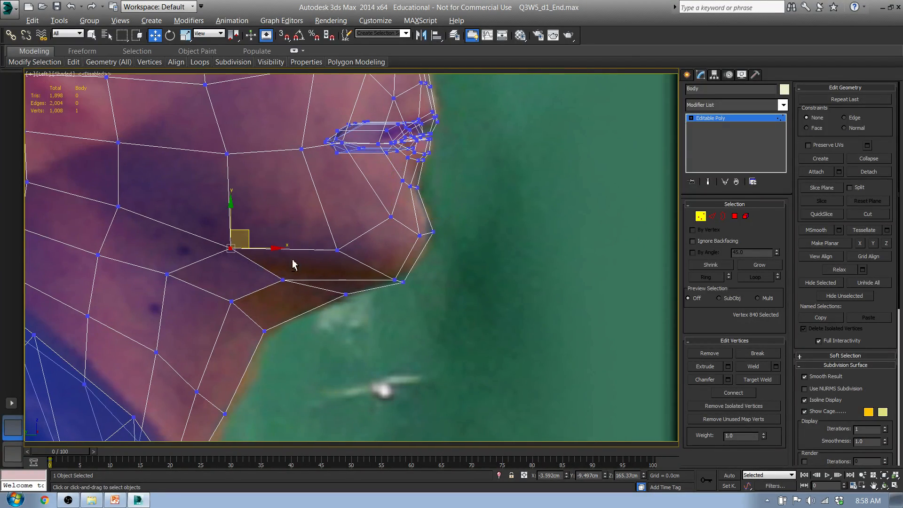
{"action": "middle_click_drag", "start_coordinate": [292, 259], "coordinate": [231, 269], "text": "alt"}
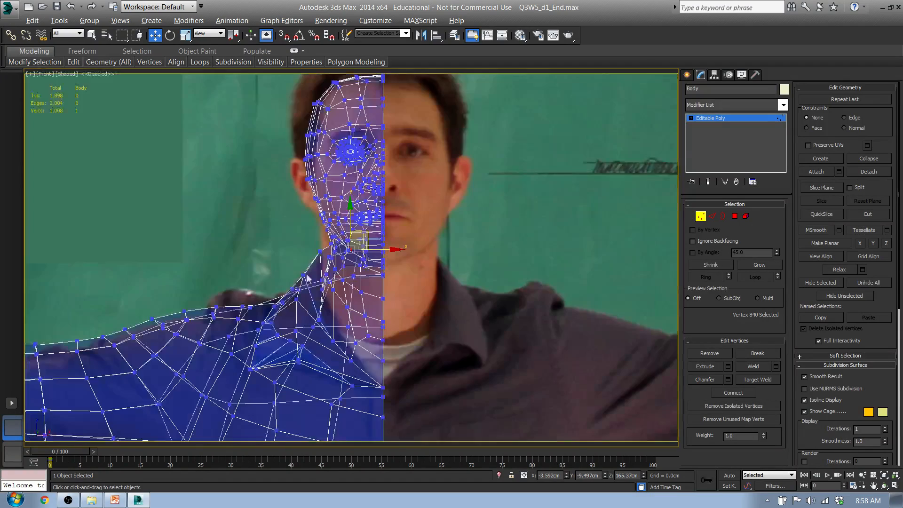
{"action": "scroll", "coordinate": [424, 259], "scroll_direction": "down", "scroll_amount": 3}
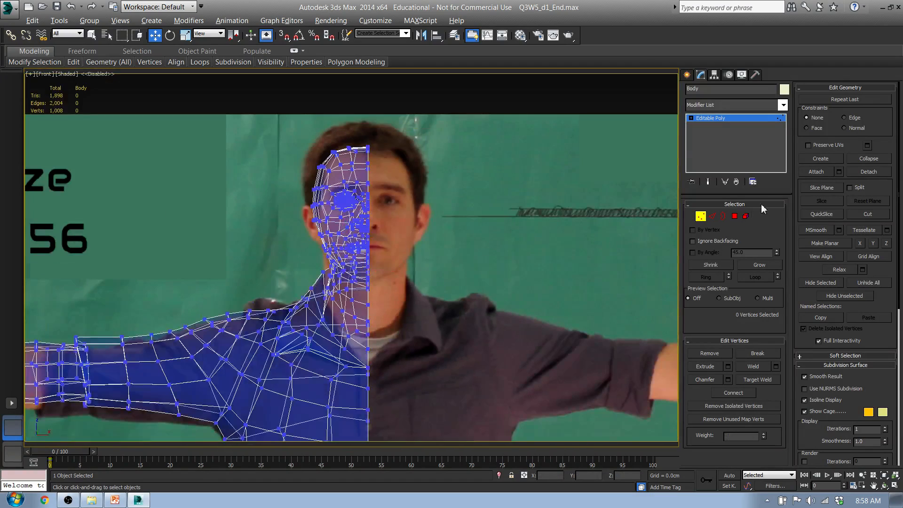
{"action": "middle_click_drag", "start_coordinate": [438, 281], "coordinate": [436, 227]}
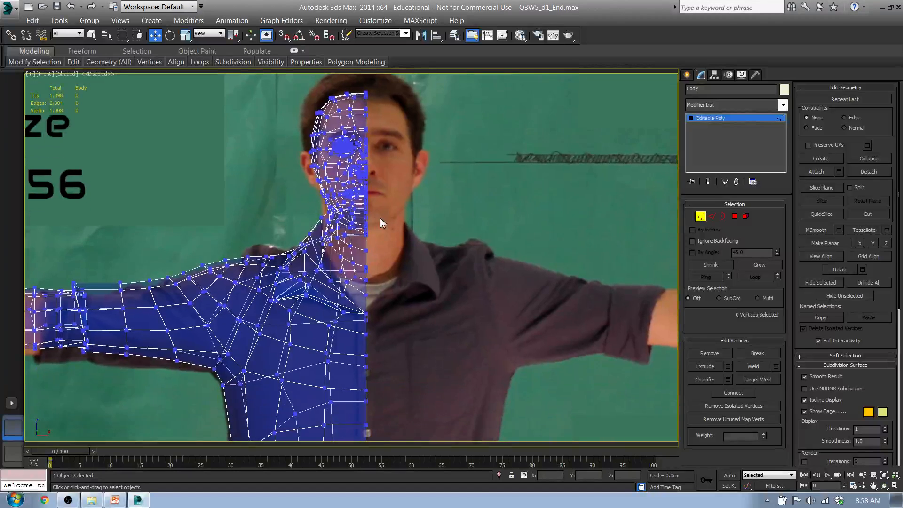
{"action": "key", "text": "m"}
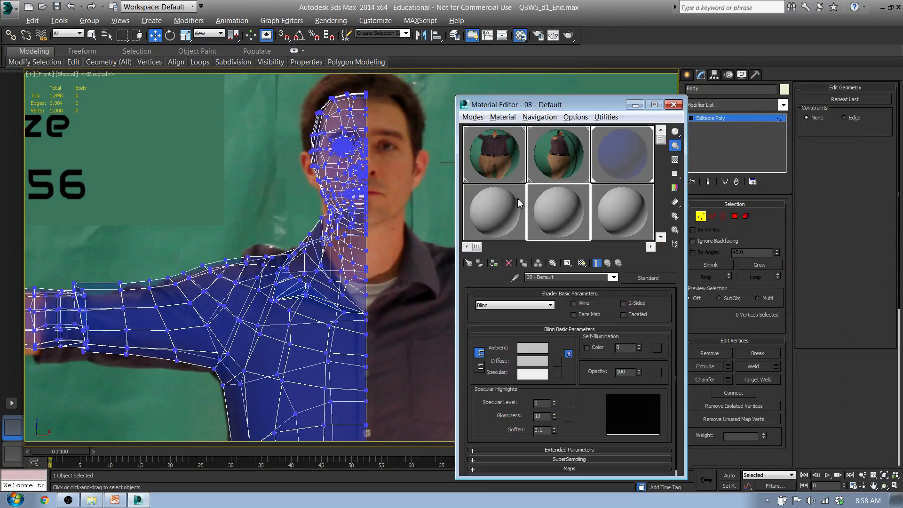
{"action": "left_click_drag", "start_coordinate": [517, 198], "coordinate": [361, 264]}
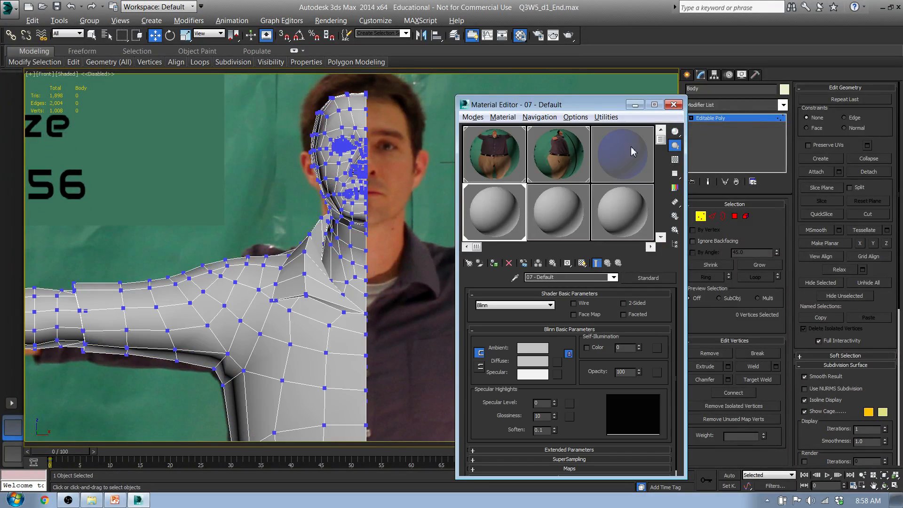
{"action": "left_click", "coordinate": [673, 104]}
- Render a test image of the head and shoulders from an angled side view and close it
{"action": "scroll", "coordinate": [419, 168], "scroll_direction": "down", "scroll_amount": 3}
{"action": "middle_click_drag", "start_coordinate": [382, 161], "coordinate": [400, 247], "text": "alt"}
{"action": "scroll", "coordinate": [387, 247], "scroll_direction": "up", "scroll_amount": 5}
{"action": "left_click", "coordinate": [569, 43]}
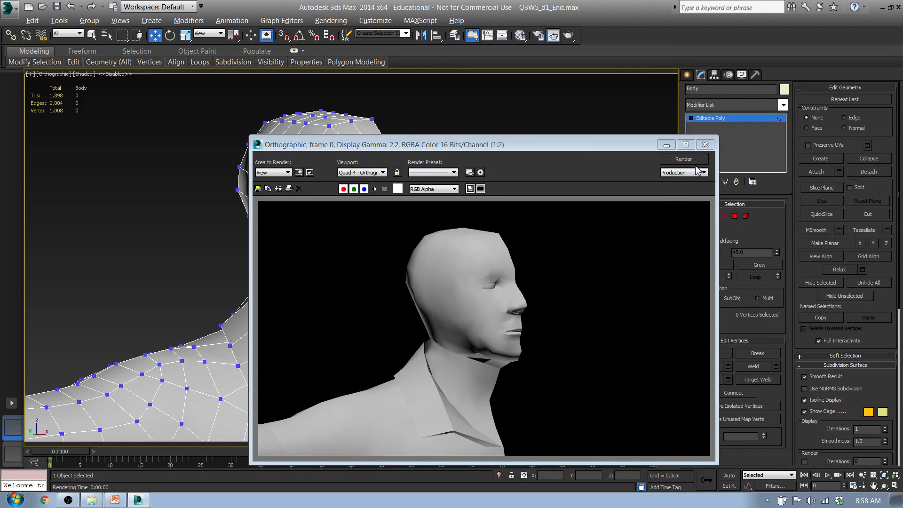
{"action": "left_click", "coordinate": [705, 144]}
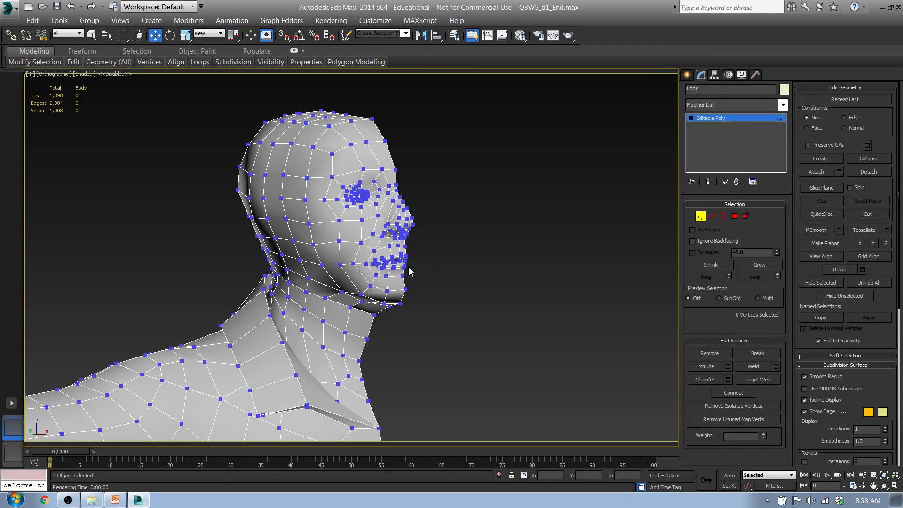
- Select the polygons of the lower face and front upper neck and assign them to smoothing group 5 only
{"action": "left_click", "coordinate": [735, 216]}
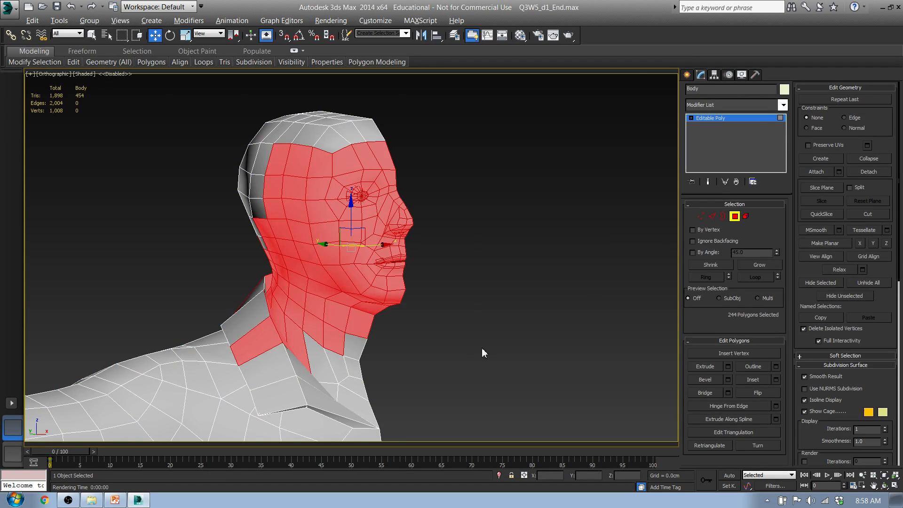
{"action": "left_click_drag", "start_coordinate": [481, 348], "coordinate": [417, 236]}
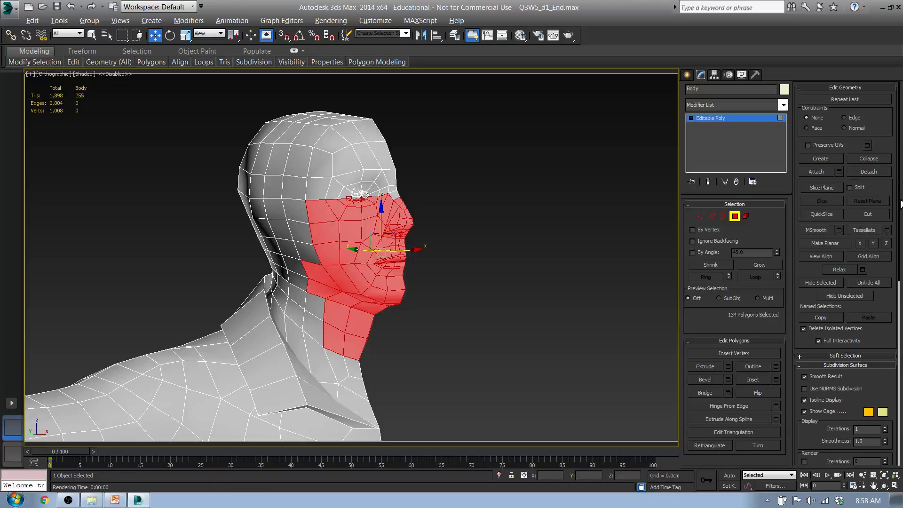
{"action": "scroll", "coordinate": [818, 331], "scroll_direction": "down", "scroll_amount": 10}
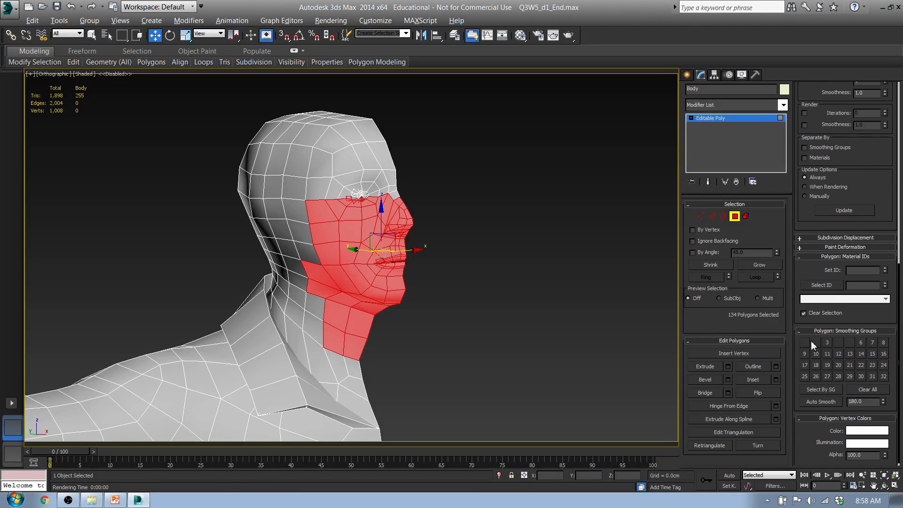
{"action": "left_click", "coordinate": [805, 342]}
{"action": "left_click", "coordinate": [805, 342]}
{"action": "left_click", "coordinate": [849, 343]}
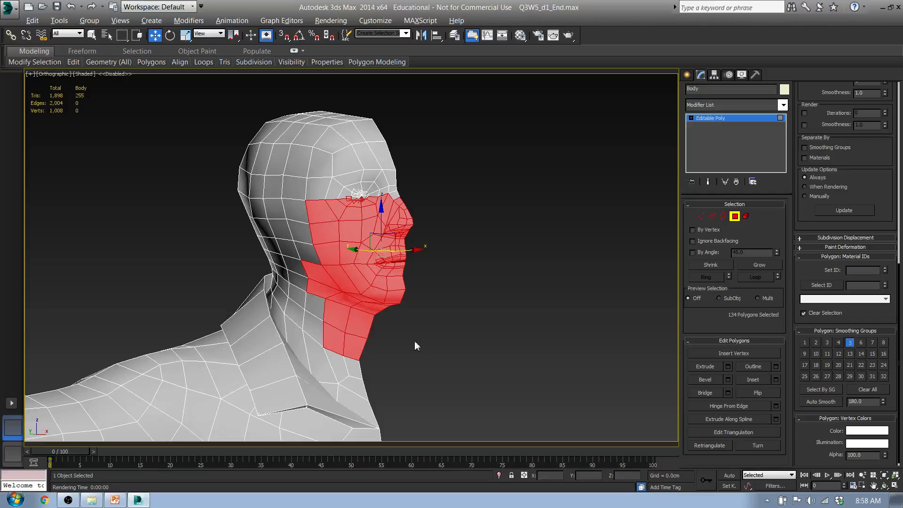
- Select the head polygons together with the front of the neck, and grow the selection twice down the neck
{"action": "left_click", "coordinate": [573, 384]}
{"action": "left_click_drag", "start_coordinate": [394, 367], "coordinate": [343, 338]}
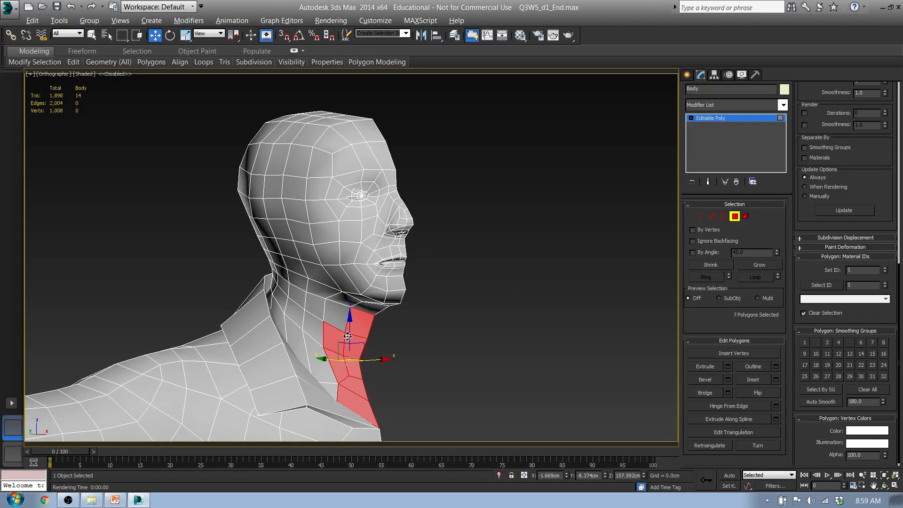
{"action": "middle_click_drag", "start_coordinate": [399, 351], "coordinate": [434, 350], "text": "alt"}
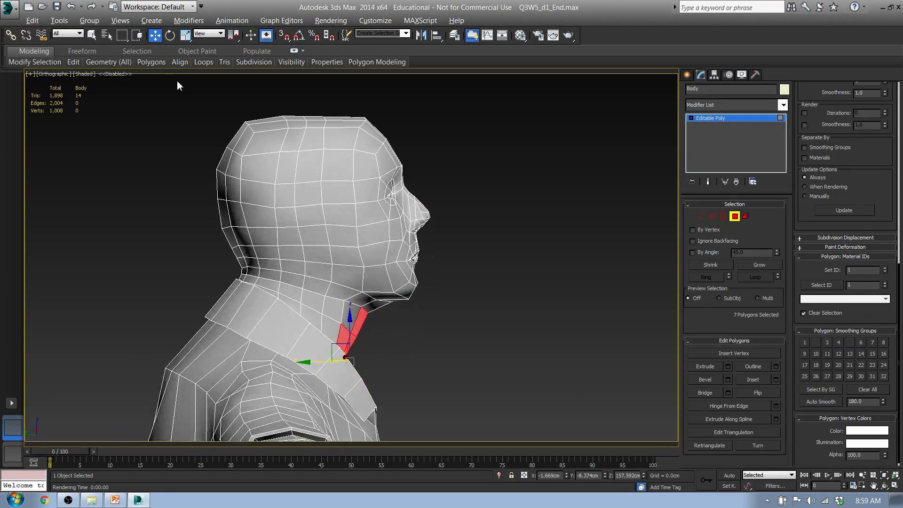
{"action": "left_click_drag", "start_coordinate": [419, 261], "coordinate": [382, 262]}
{"action": "middle_click_drag", "start_coordinate": [449, 312], "coordinate": [446, 337], "text": "alt"}
{"action": "left_click_drag", "start_coordinate": [453, 379], "coordinate": [334, 238], "text": "ctrl"}
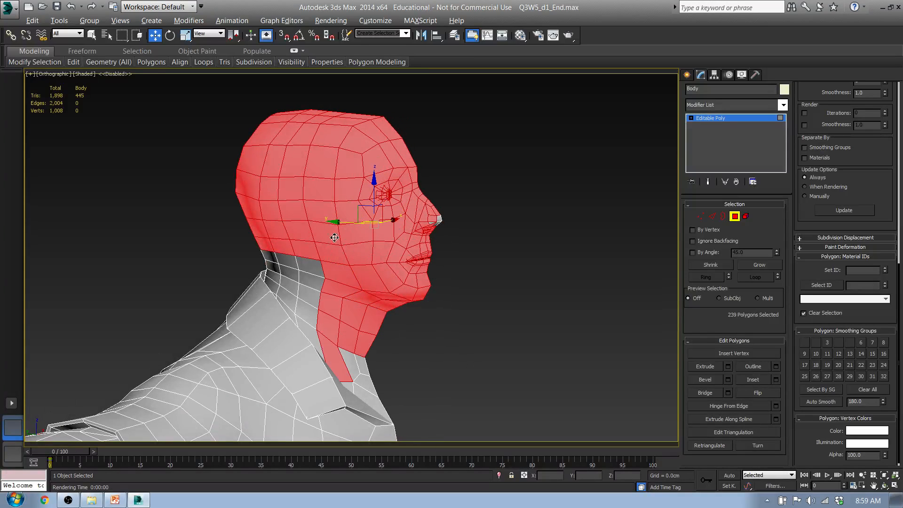
{"action": "key", "text": "alt"}
{"action": "left_click", "coordinate": [759, 265]}
{"action": "middle_click_drag", "start_coordinate": [541, 312], "coordinate": [377, 368], "text": "alt"}
{"action": "left_click_drag", "start_coordinate": [331, 359], "coordinate": [332, 360], "text": "alt"}
{"action": "middle_click_drag", "start_coordinate": [332, 361], "coordinate": [452, 374], "text": "alt"}
{"action": "left_click", "coordinate": [762, 265]}
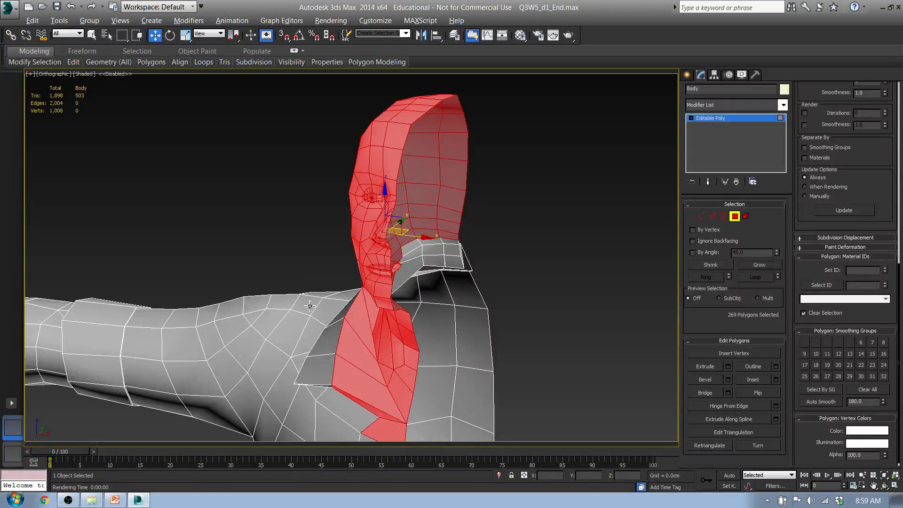
- Deselect the collar and upper chest polygons beside the front of the neck
{"action": "left_click_drag", "start_coordinate": [309, 307], "coordinate": [353, 415], "text": "alt"}
{"action": "middle_click_drag", "start_coordinate": [386, 416], "coordinate": [447, 303]}
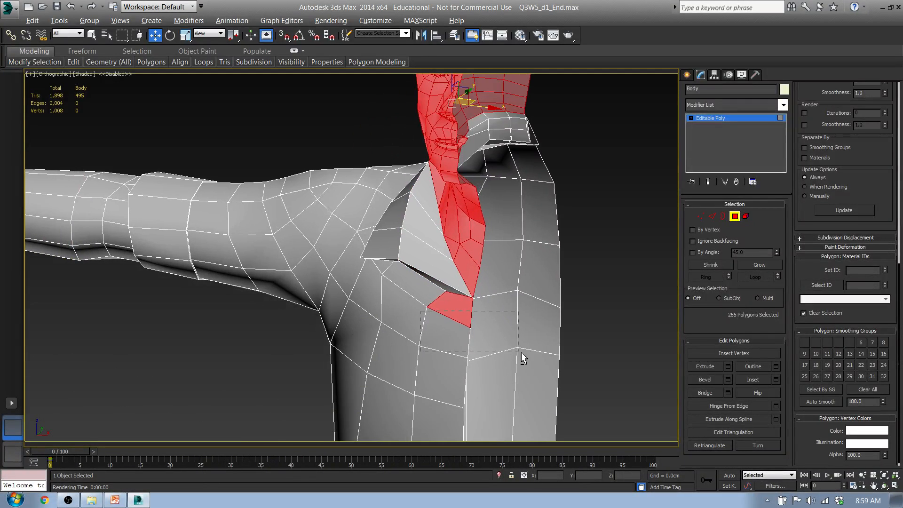
{"action": "left_click_drag", "start_coordinate": [522, 353], "coordinate": [522, 353], "text": "alt"}
- Add polygons at the nape above the collar to the selection and grow it once
{"action": "middle_click_drag", "start_coordinate": [522, 353], "coordinate": [484, 258], "text": "alt"}
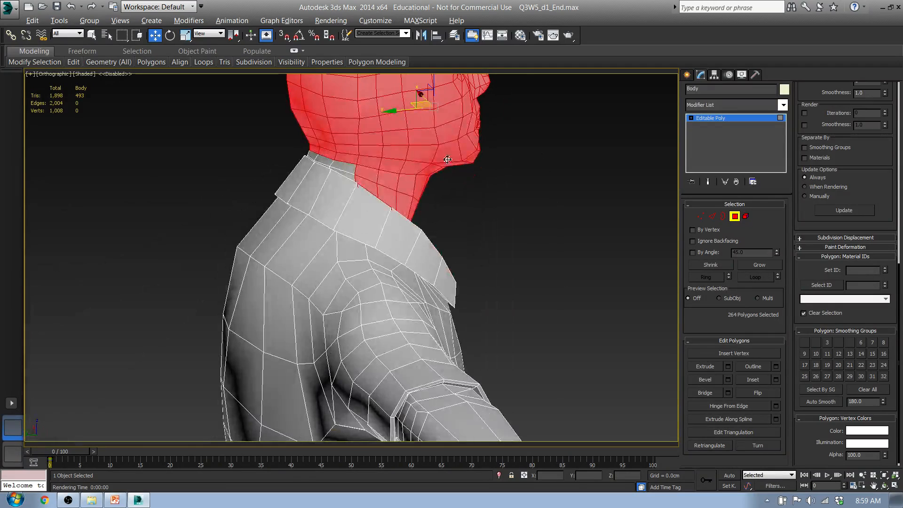
{"action": "middle_click_drag", "start_coordinate": [521, 187], "coordinate": [397, 197], "text": "alt"}
{"action": "scroll", "coordinate": [360, 214], "scroll_direction": "up", "scroll_amount": 2}
{"action": "scroll", "coordinate": [361, 214], "scroll_direction": "up", "scroll_amount": 3}
{"action": "left_click", "coordinate": [361, 208], "text": "ctrl"}
{"action": "left_click", "coordinate": [348, 190], "text": "ctrl"}
{"action": "left_click", "coordinate": [280, 299], "text": "ctrl"}
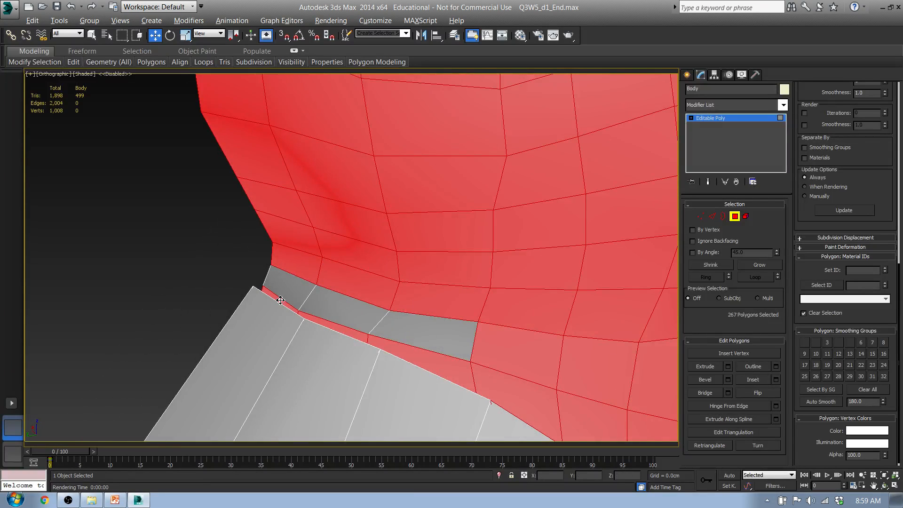
{"action": "left_click", "coordinate": [760, 267]}
{"action": "scroll", "coordinate": [580, 345], "scroll_direction": "down", "scroll_amount": 5}
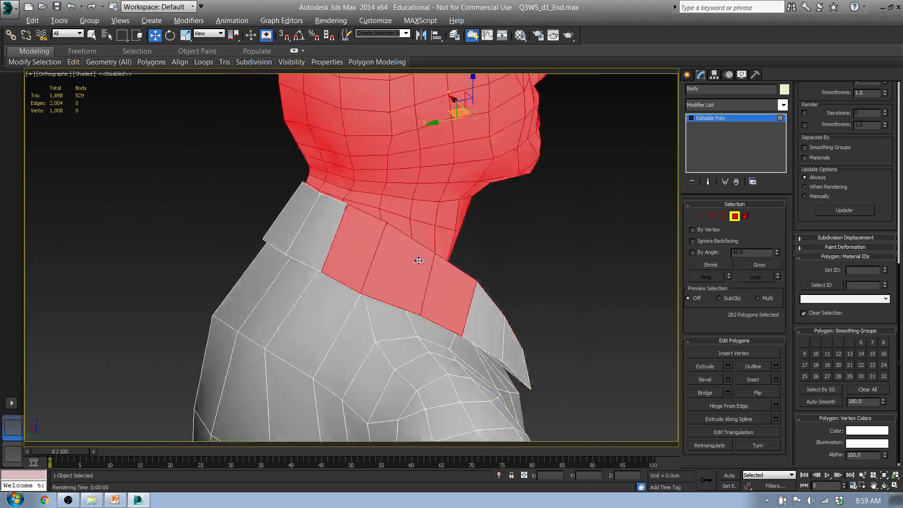
- Remove the outer and inner collar polygons and the chest polygon from the selection, keeping only the head and neck
{"action": "middle_click_drag", "start_coordinate": [417, 258], "coordinate": [318, 162], "text": "alt"}
{"action": "left_click_drag", "start_coordinate": [318, 164], "coordinate": [379, 322], "text": "alt"}
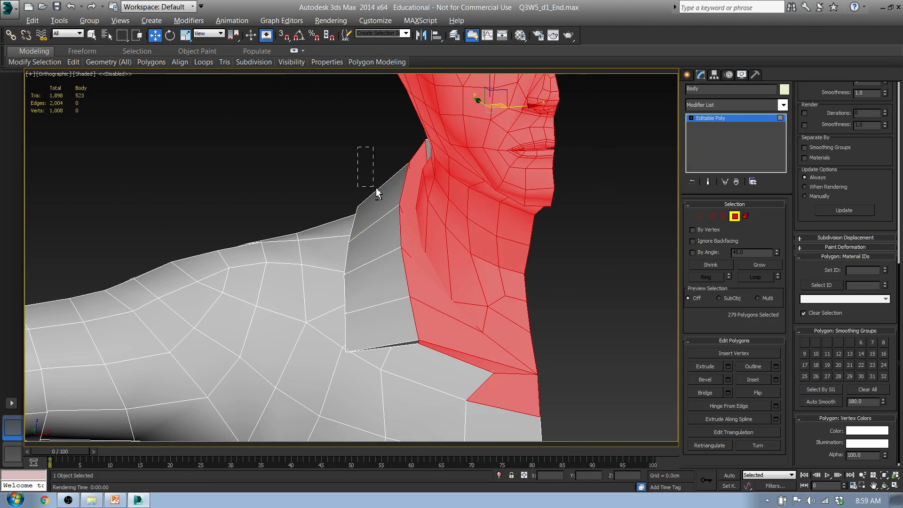
{"action": "left_click_drag", "start_coordinate": [407, 244], "coordinate": [406, 245], "text": "alt"}
{"action": "left_click_drag", "start_coordinate": [398, 137], "coordinate": [426, 173], "text": "alt"}
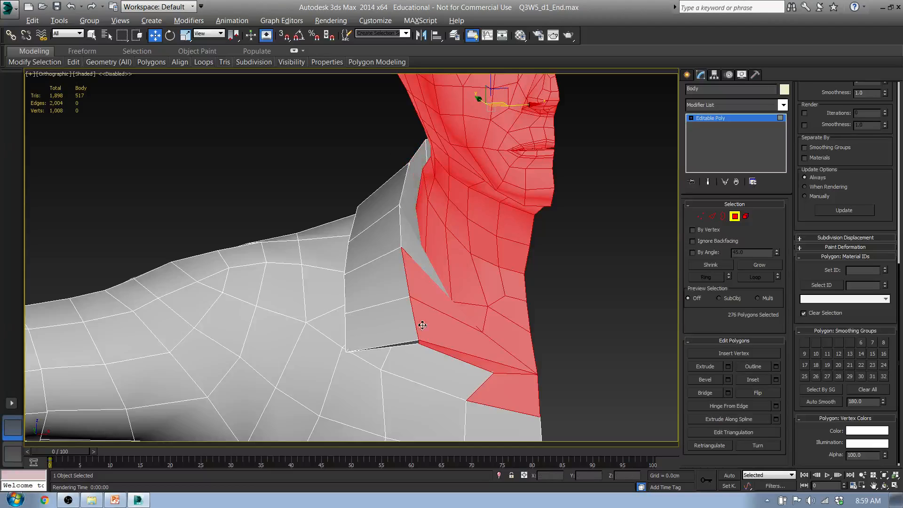
{"action": "left_click", "coordinate": [430, 348], "text": "alt"}
{"action": "left_click", "coordinate": [407, 299], "text": "alt"}
{"action": "middle_click_drag", "start_coordinate": [417, 351], "coordinate": [323, 261]}
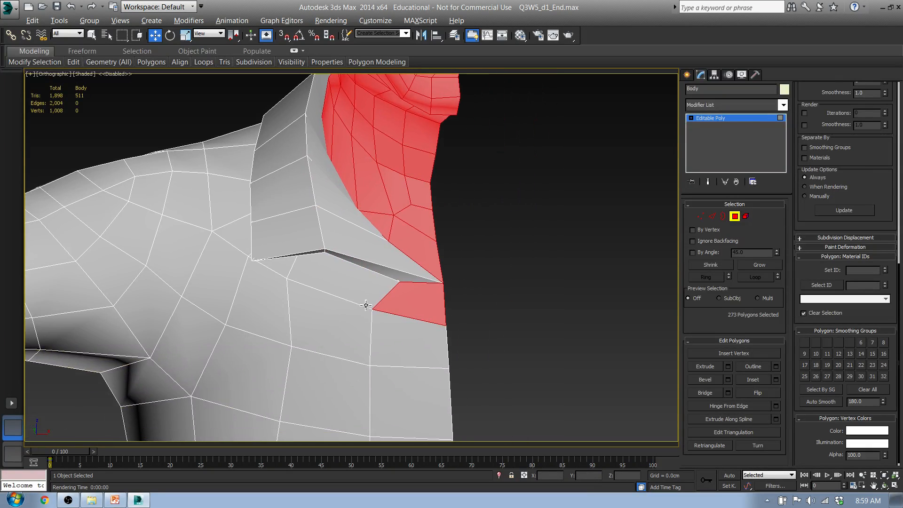
{"action": "middle_click_drag", "start_coordinate": [461, 236], "coordinate": [395, 318]}
{"action": "scroll", "coordinate": [397, 320], "scroll_direction": "down", "scroll_amount": 2}
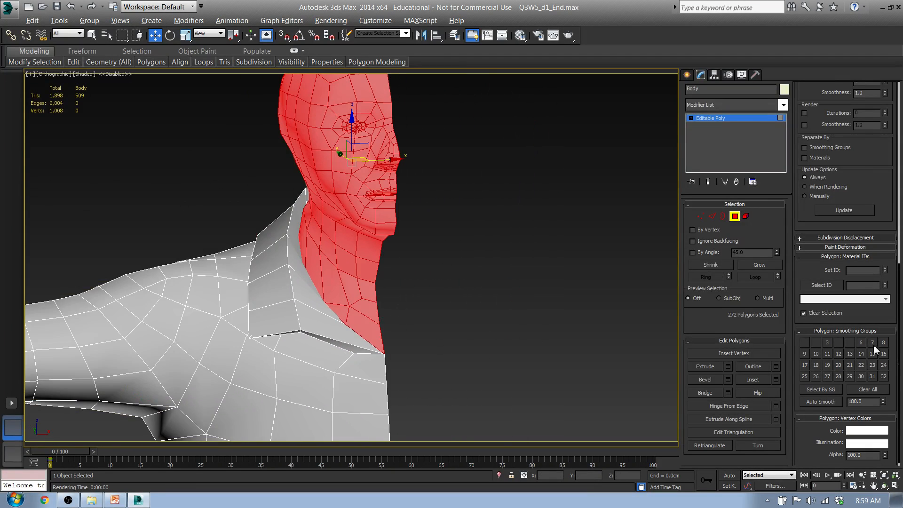
- Assign the selected head and neck polygons to smoothing group 5 only, and clear the selection
{"action": "left_click", "coordinate": [805, 342]}
{"action": "left_click", "coordinate": [815, 342]}
{"action": "left_click", "coordinate": [838, 342]}
{"action": "left_click", "coordinate": [850, 343]}
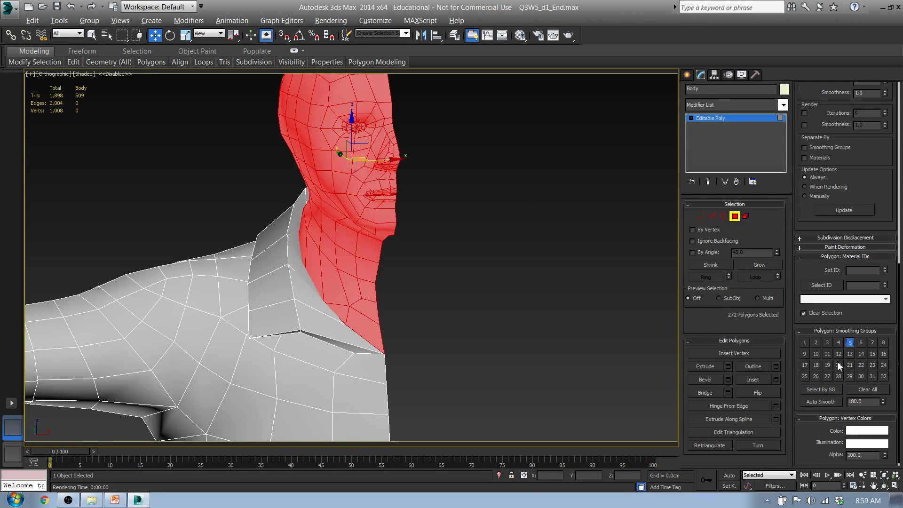
{"action": "left_click", "coordinate": [600, 304]}
- Select the loop of thin polygons along the inner edge of the lips
{"action": "scroll", "coordinate": [330, 240], "scroll_direction": "up", "scroll_amount": 10}
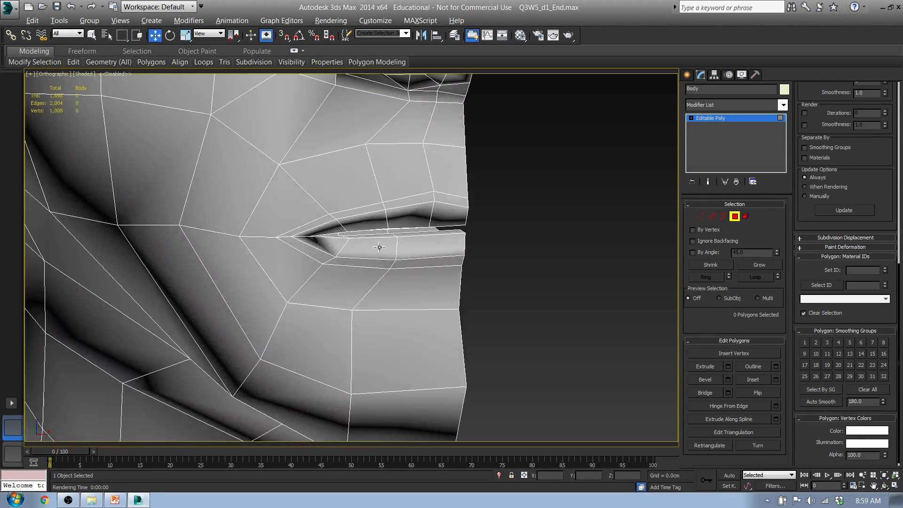
{"action": "scroll", "coordinate": [332, 241], "scroll_direction": "up", "scroll_amount": 6}
{"action": "left_click", "coordinate": [406, 227]}
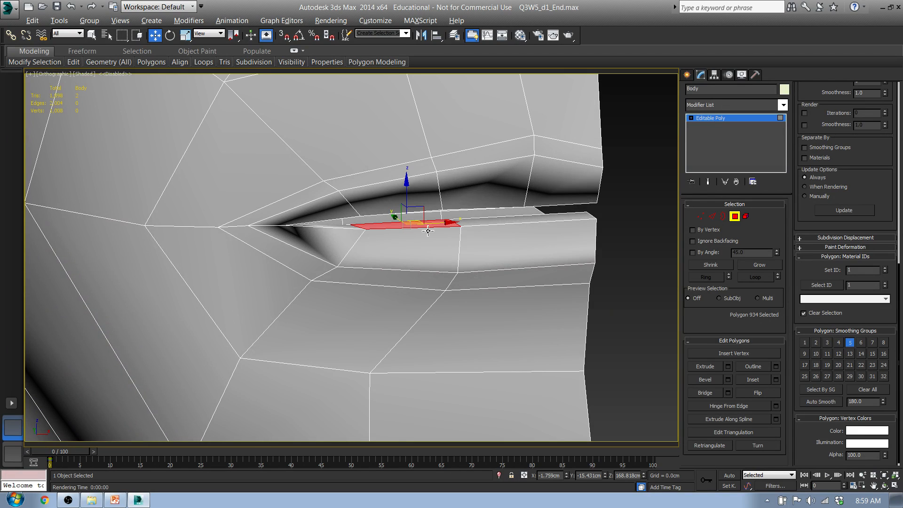
{"action": "middle_click_drag", "start_coordinate": [518, 248], "coordinate": [549, 245], "text": "alt"}
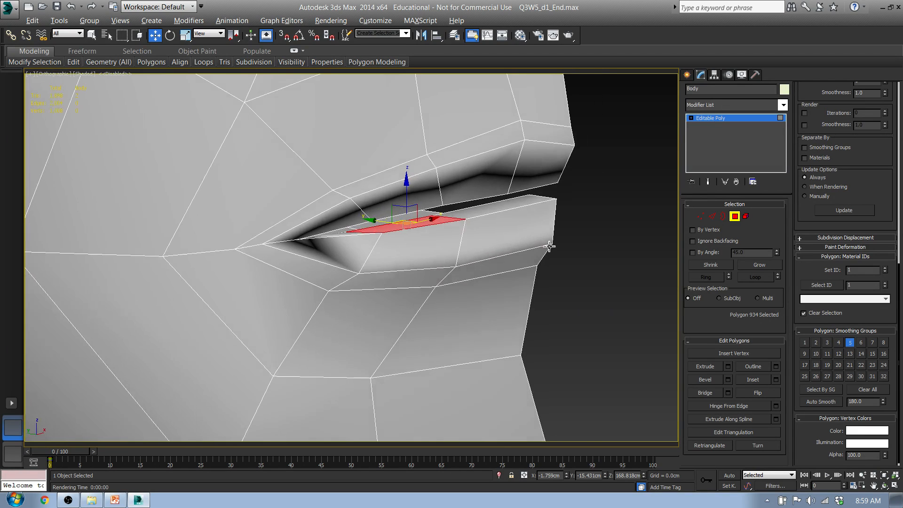
{"action": "left_click", "coordinate": [495, 215]}
{"action": "left_click", "coordinate": [424, 225], "text": "shift"}
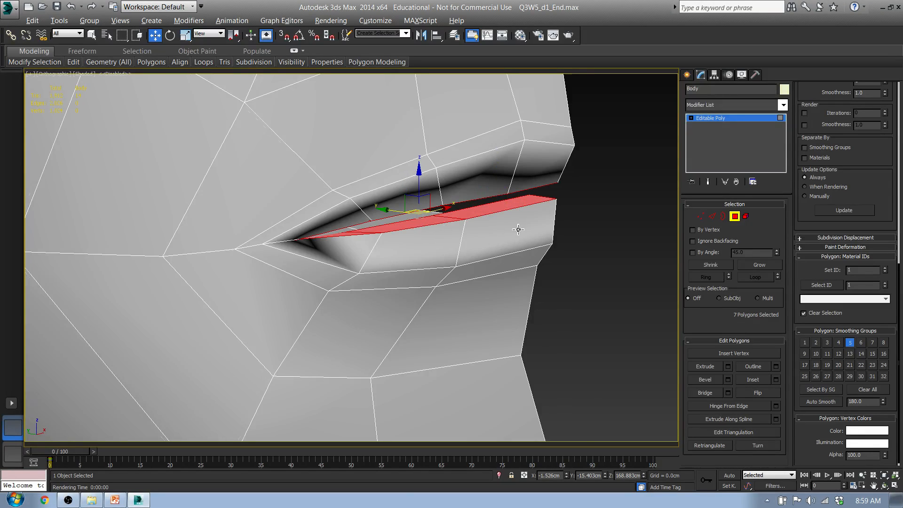
{"action": "middle_click_drag", "start_coordinate": [518, 229], "coordinate": [473, 238], "text": "alt"}
{"action": "middle_click_drag", "start_coordinate": [427, 174], "coordinate": [465, 405]}
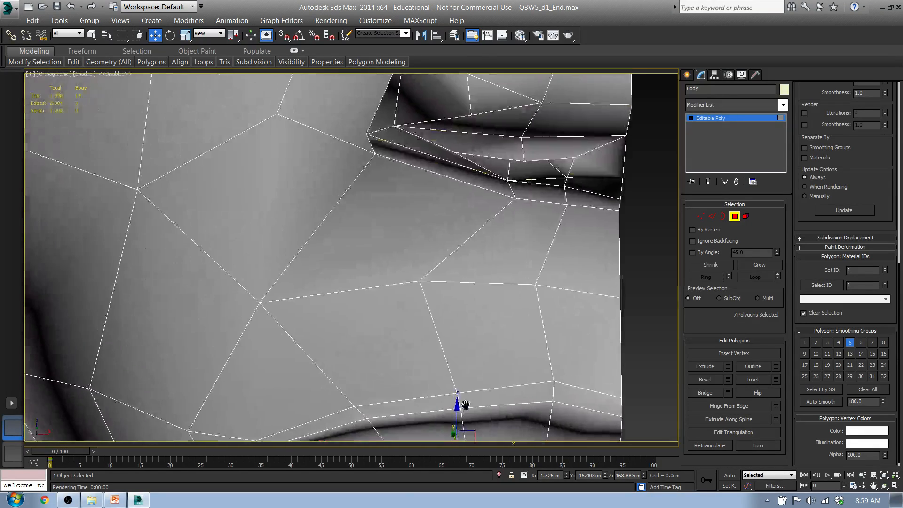
- Add the nostril polygons on the underside of the nose to the selection
{"action": "scroll", "coordinate": [465, 405], "scroll_direction": "down", "scroll_amount": 4}
{"action": "middle_click_drag", "start_coordinate": [499, 200], "coordinate": [514, 225], "text": "alt"}
{"action": "left_click", "coordinate": [522, 198], "text": "ctrl"}
{"action": "left_click", "coordinate": [506, 188], "text": "ctrl"}
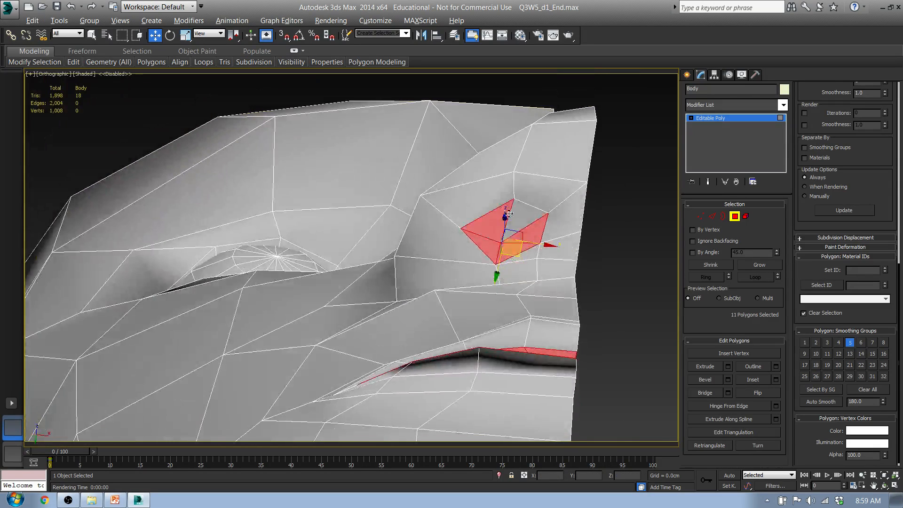
{"action": "left_click", "coordinate": [509, 214], "text": "ctrl"}
- Add the ring of eyelid rim polygons around the eye opening to the selection
{"action": "left_click", "coordinate": [212, 256], "text": "ctrl"}
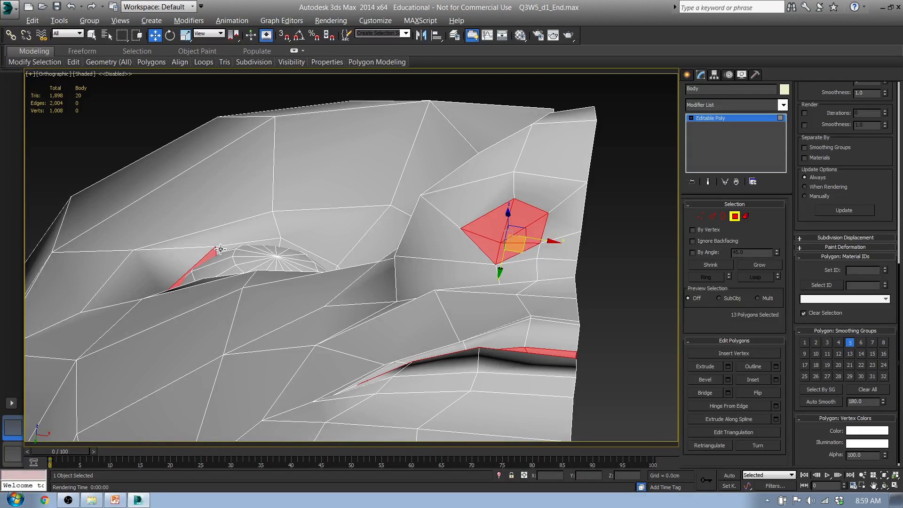
{"action": "left_click", "coordinate": [223, 250], "text": "ctrl"}
{"action": "left_click", "coordinate": [288, 247], "text": "ctrl"}
{"action": "middle_click_drag", "start_coordinate": [287, 247], "coordinate": [324, 278], "text": "alt"}
{"action": "middle_click_drag", "start_coordinate": [282, 101], "coordinate": [303, 286]}
{"action": "left_click", "coordinate": [288, 245], "text": "ctrl"}
{"action": "left_click", "coordinate": [289, 277], "text": "ctrl"}
{"action": "left_click", "coordinate": [385, 232], "text": "ctrl"}
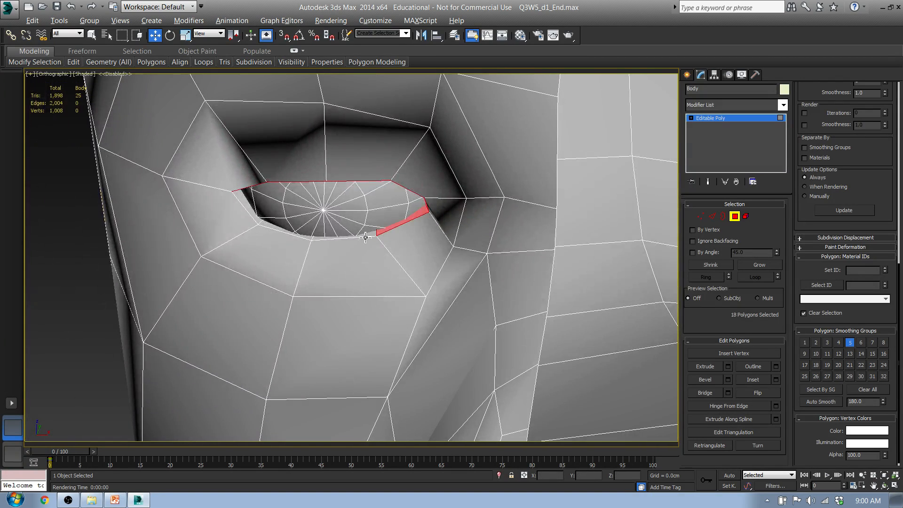
{"action": "left_click", "coordinate": [366, 238], "text": "ctrl"}
{"action": "left_click", "coordinate": [269, 227], "text": "ctrl"}
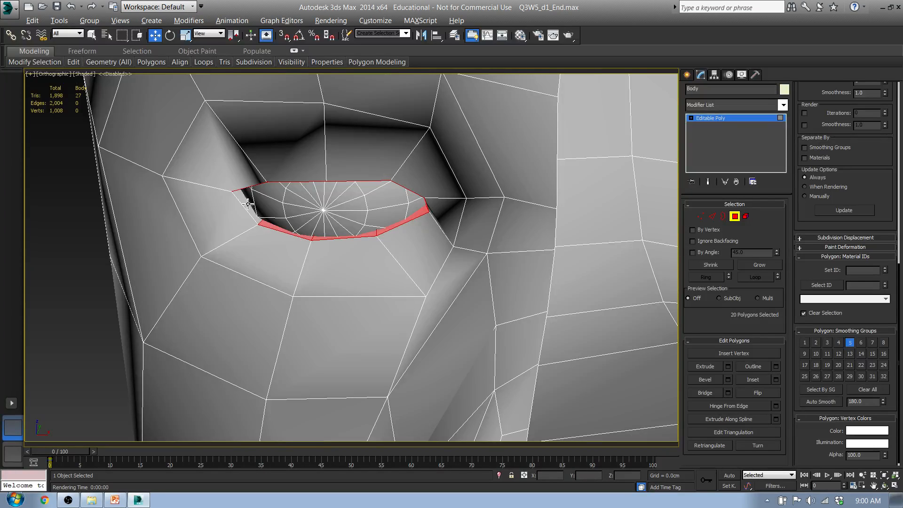
{"action": "left_click", "coordinate": [243, 201], "text": "ctrl"}
{"action": "scroll", "coordinate": [371, 284], "scroll_direction": "down", "scroll_amount": 2}
{"action": "middle_click_drag", "start_coordinate": [371, 283], "coordinate": [249, 166]}
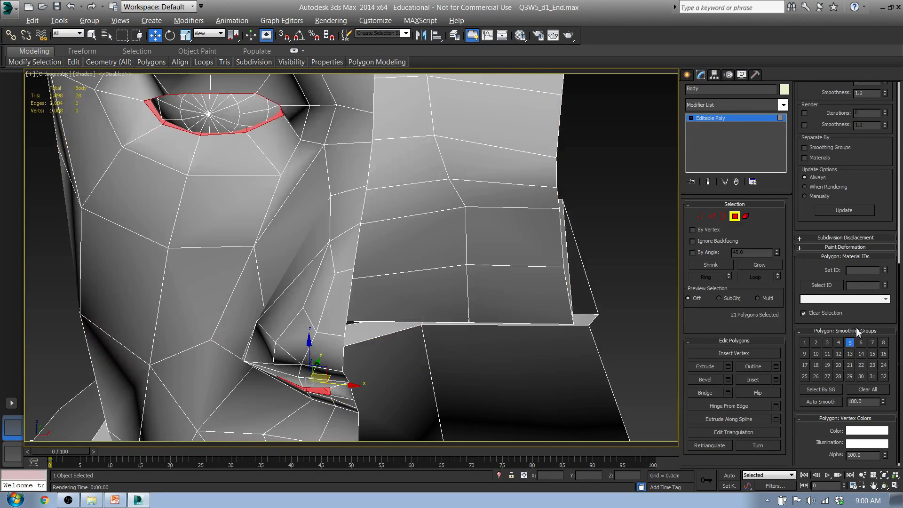
- Switch the selected lip, nostril and eyelid rim polygons from smoothing group 5 to group 4, and clear the selection
{"action": "left_click", "coordinate": [852, 344]}
{"action": "left_click", "coordinate": [839, 341]}
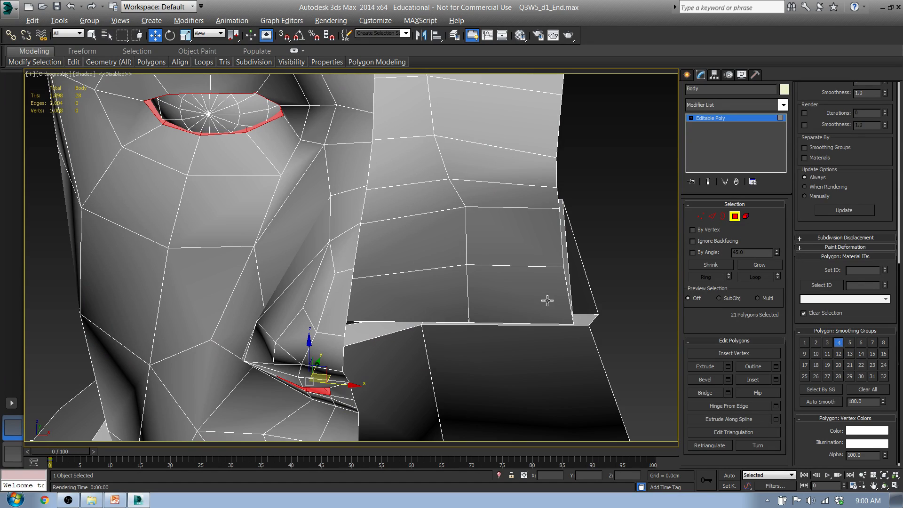
{"action": "scroll", "coordinate": [546, 301], "scroll_direction": "down", "scroll_amount": 2}
{"action": "middle_click_drag", "start_coordinate": [547, 301], "coordinate": [455, 276]}
{"action": "scroll", "coordinate": [509, 234], "scroll_direction": "down", "scroll_amount": 3}
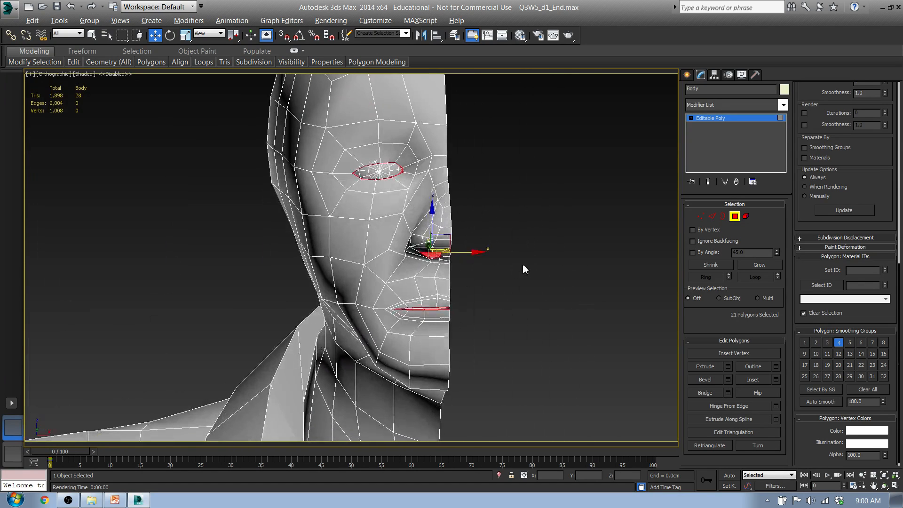
{"action": "left_click", "coordinate": [537, 266]}
- In the front view, leave polygon editing and add a Symmetry modifier to the body
{"action": "middle_click_drag", "start_coordinate": [537, 265], "coordinate": [450, 207], "text": "alt"}
{"action": "key", "text": "f"}
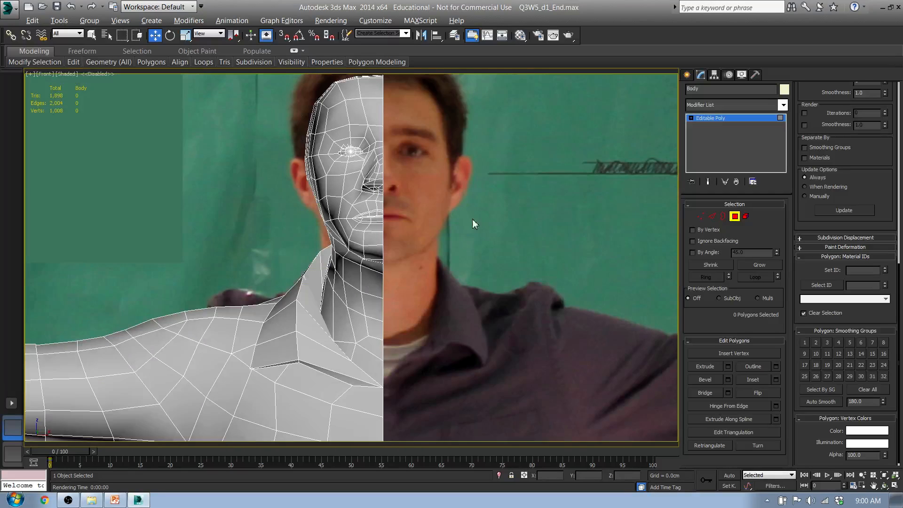
{"action": "left_click", "coordinate": [733, 217]}
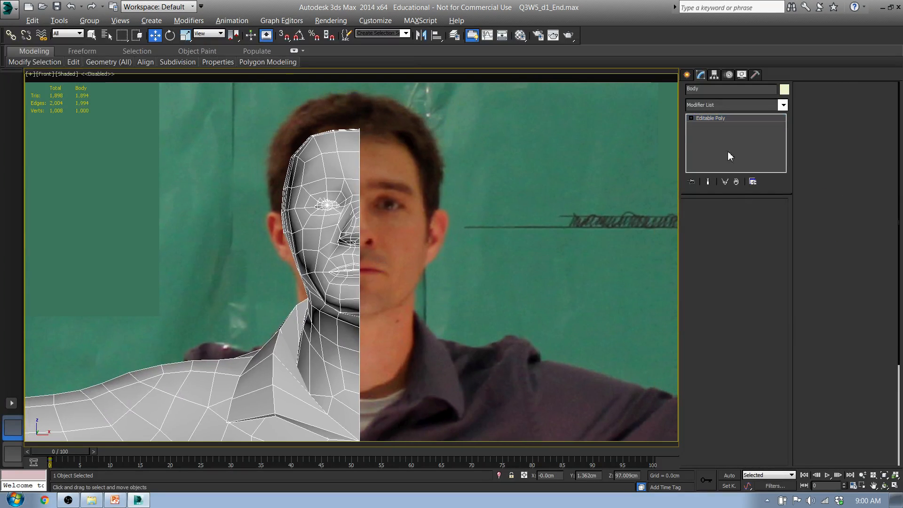
{"action": "left_click", "coordinate": [718, 105]}
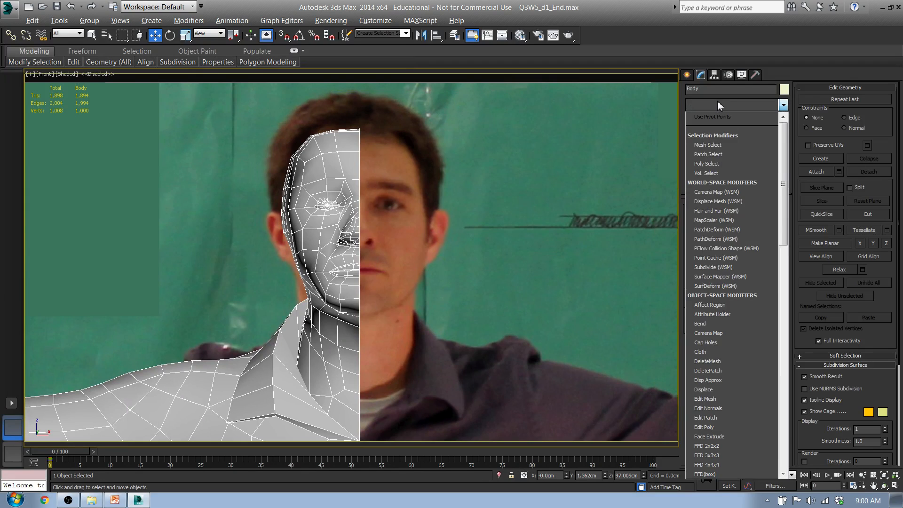
{"action": "type", "text": "sym"}
{"action": "key", "text": "Return"}
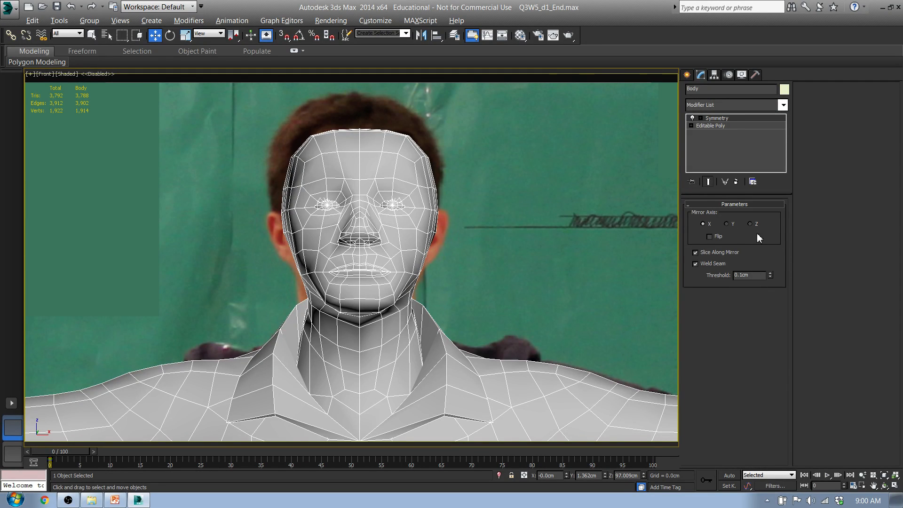
- Try the Symmetry modifier's Y and Z mirror axes and its Flip option, returning to the X axis without Flip
{"action": "left_click", "coordinate": [726, 224]}
{"action": "left_click", "coordinate": [709, 226]}
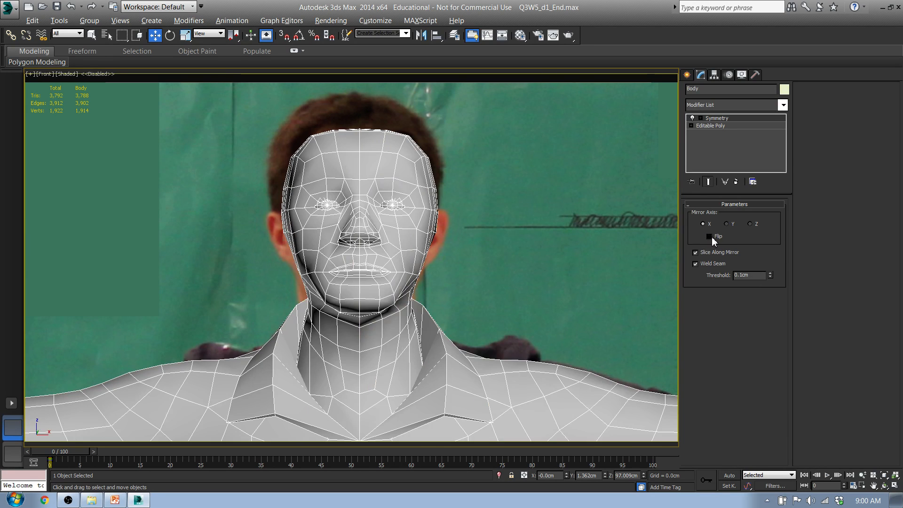
{"action": "left_click", "coordinate": [709, 236]}
{"action": "left_click", "coordinate": [709, 236]}
{"action": "left_click", "coordinate": [709, 236]}
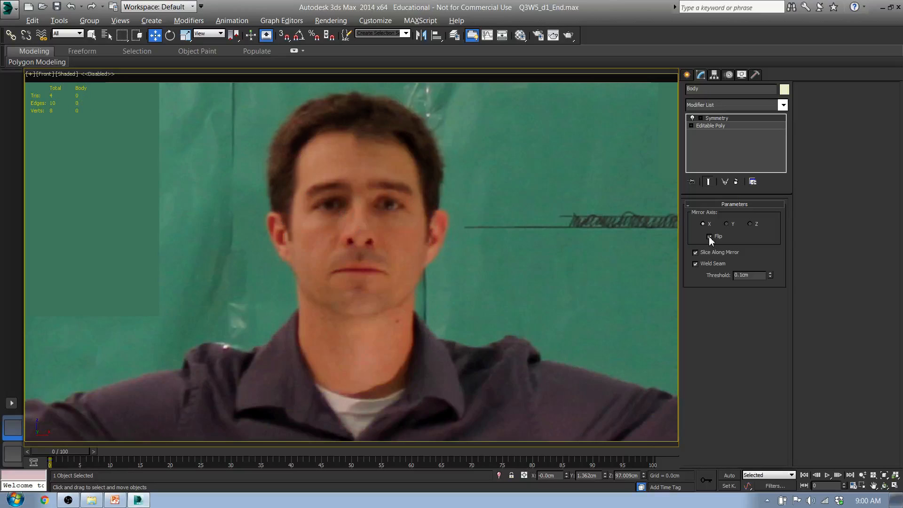
{"action": "left_click", "coordinate": [709, 236]}
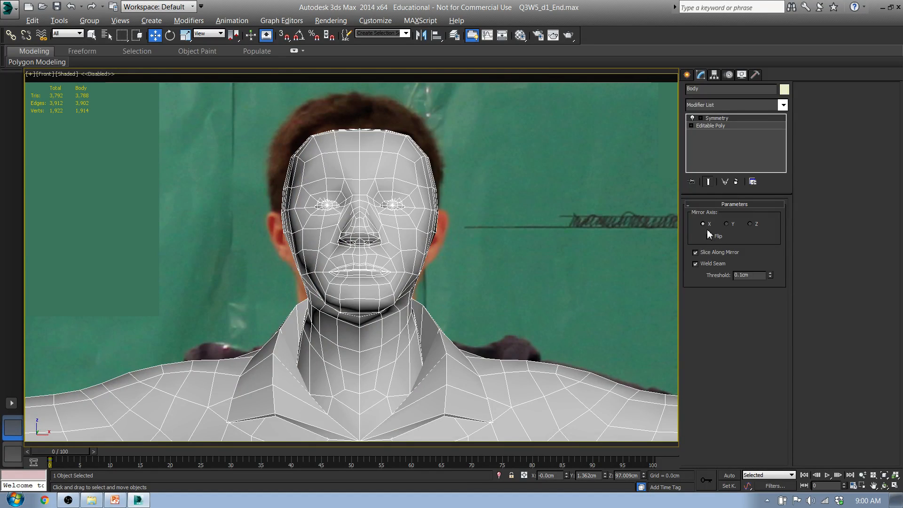
{"action": "left_click", "coordinate": [726, 224]}
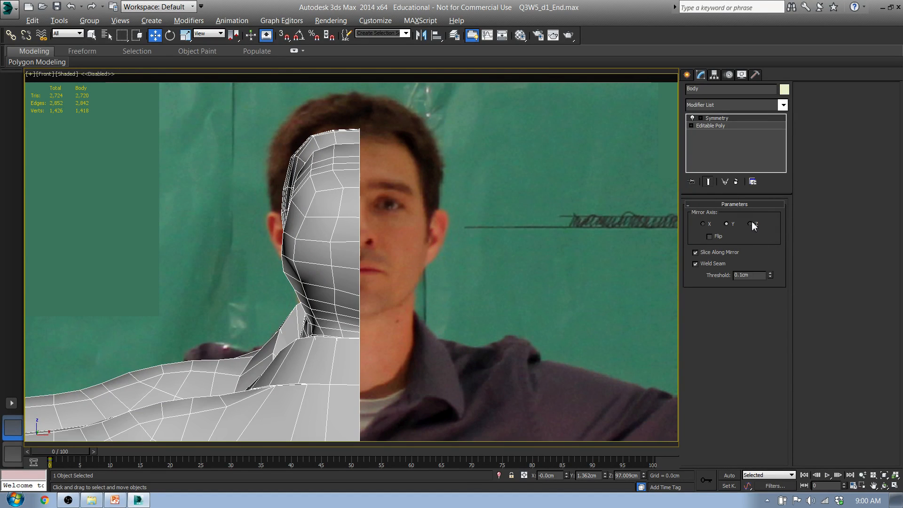
{"action": "left_click", "coordinate": [751, 224]}
{"action": "left_click", "coordinate": [708, 225]}
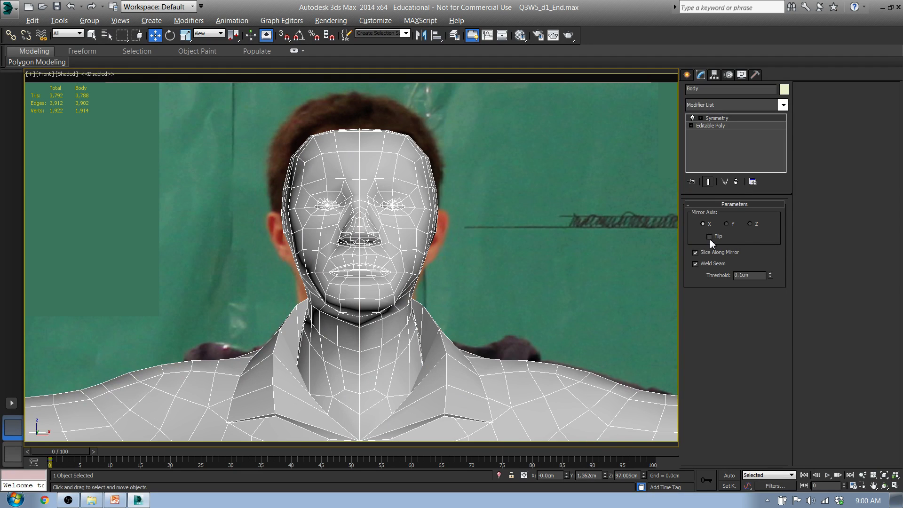
{"action": "left_click", "coordinate": [709, 236]}
{"action": "left_click", "coordinate": [709, 236]}
{"action": "middle_click_drag", "start_coordinate": [413, 260], "coordinate": [327, 261]}
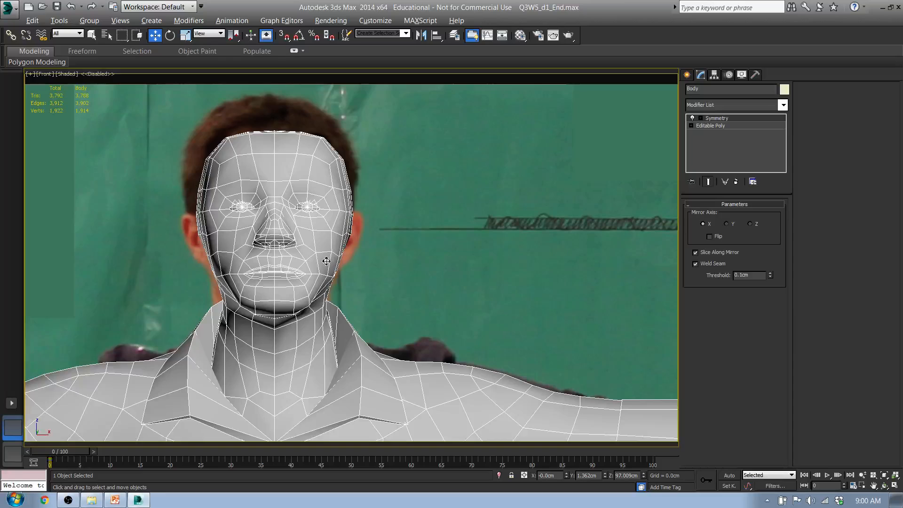
- Examine the mirrored head from the front, in side profile against the reference photo, and at an angle
{"action": "scroll", "coordinate": [295, 254], "scroll_direction": "up", "scroll_amount": 2}
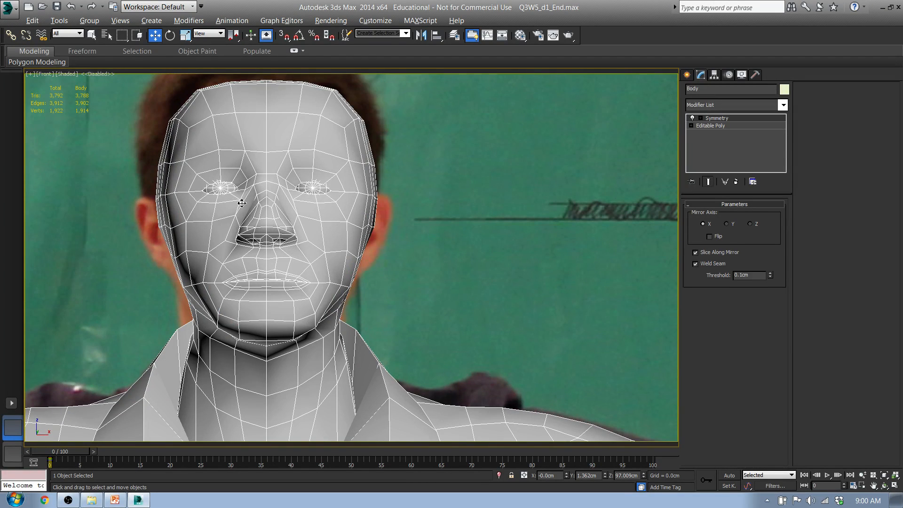
{"action": "middle_click_drag", "start_coordinate": [241, 202], "coordinate": [406, 290]}
{"action": "key", "text": "l"}
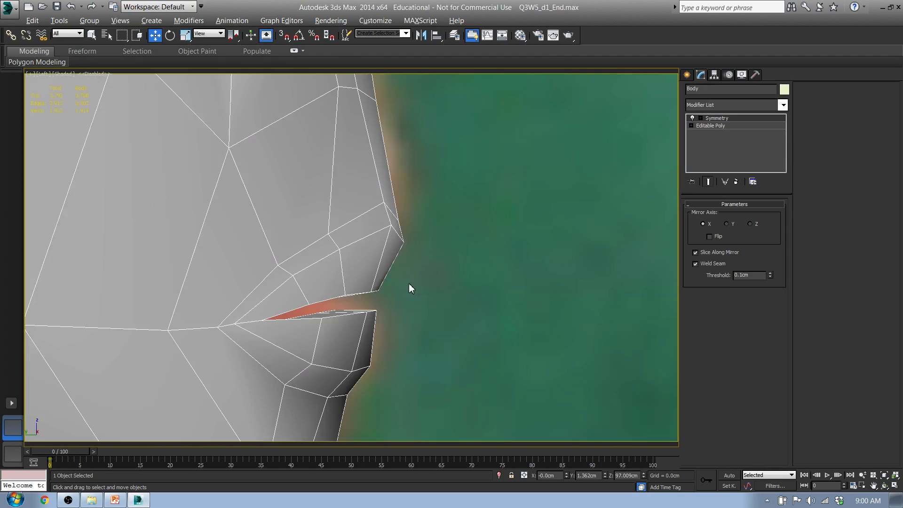
{"action": "middle_click_drag", "start_coordinate": [385, 220], "coordinate": [379, 329]}
{"action": "scroll", "coordinate": [378, 326], "scroll_direction": "down", "scroll_amount": 5}
{"action": "middle_click_drag", "start_coordinate": [391, 189], "coordinate": [375, 248]}
{"action": "scroll", "coordinate": [347, 226], "scroll_direction": "down", "scroll_amount": 5}
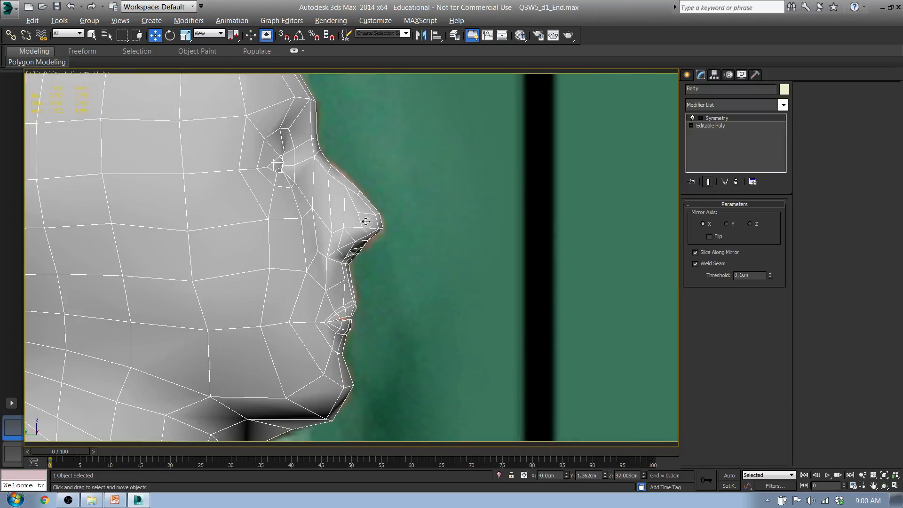
{"action": "middle_click_drag", "start_coordinate": [450, 225], "coordinate": [374, 226], "text": "alt"}
{"action": "scroll", "coordinate": [374, 226], "scroll_direction": "down", "scroll_amount": 3}
{"action": "middle_click_drag", "start_coordinate": [260, 231], "coordinate": [382, 204]}
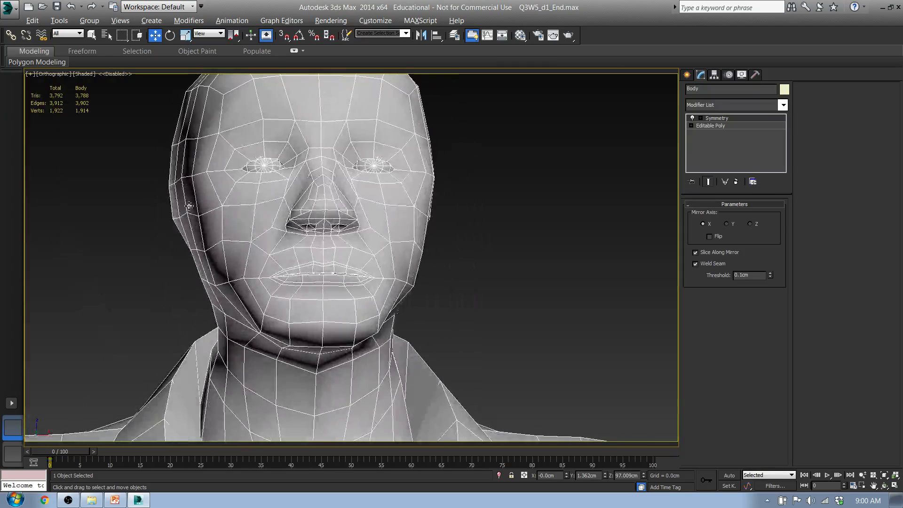
{"action": "middle_click_drag", "start_coordinate": [189, 206], "coordinate": [195, 213], "text": "alt"}
{"action": "middle_click_drag", "start_coordinate": [339, 192], "coordinate": [313, 226]}
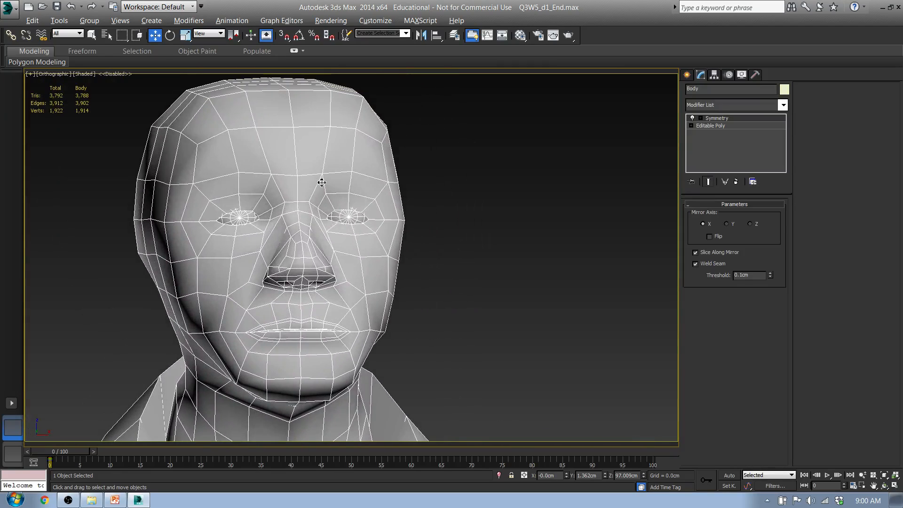
- Examine the forehead, jawline, mouth and nose of the mirrored head up close against the front reference photo
{"action": "key", "text": "f"}
{"action": "scroll", "coordinate": [403, 179], "scroll_direction": "up", "scroll_amount": 8}
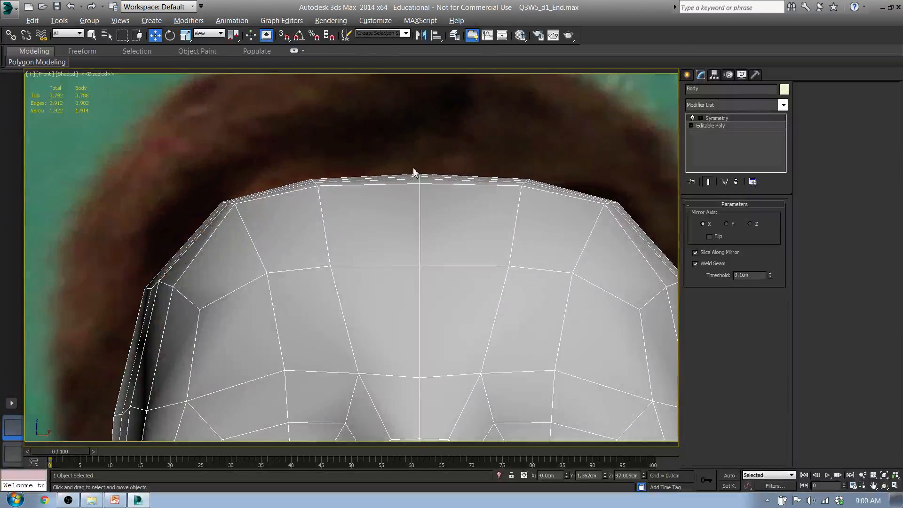
{"action": "scroll", "coordinate": [397, 215], "scroll_direction": "down", "scroll_amount": 8}
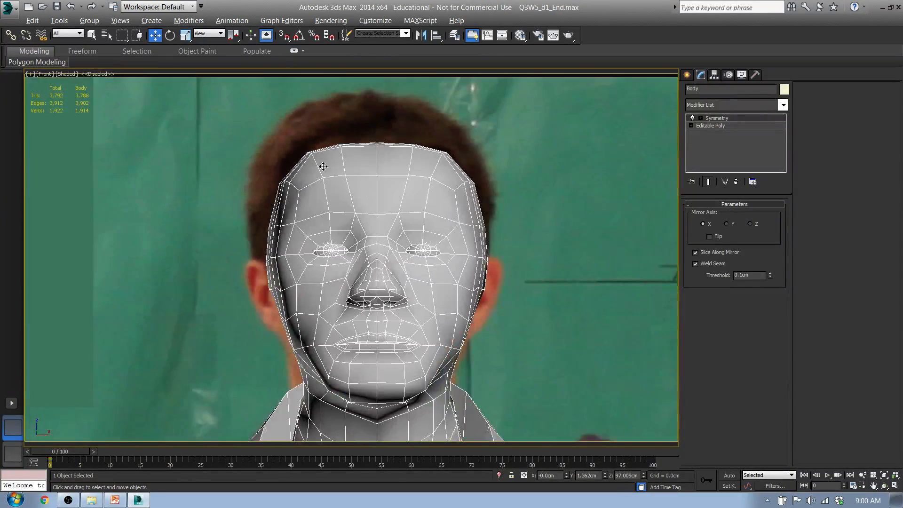
{"action": "scroll", "coordinate": [340, 231], "scroll_direction": "down", "scroll_amount": 3}
{"action": "scroll", "coordinate": [249, 224], "scroll_direction": "up", "scroll_amount": 6}
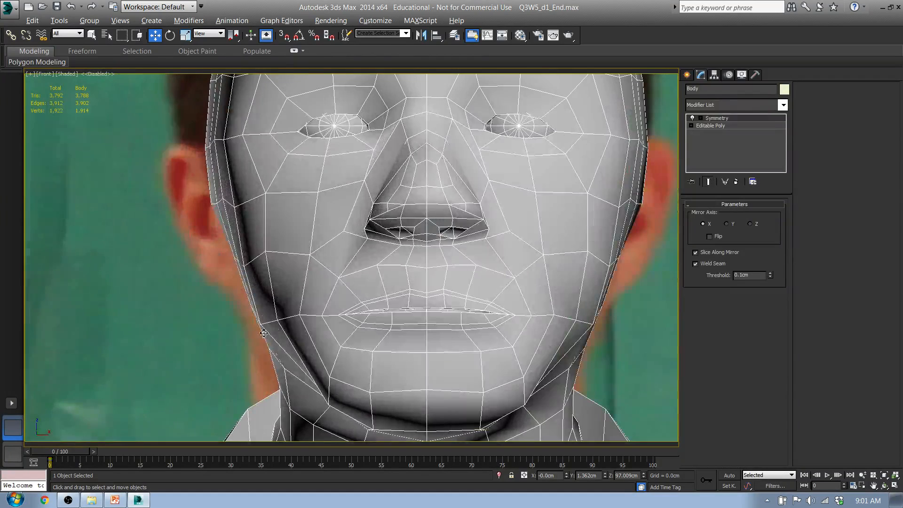
{"action": "middle_click_drag", "start_coordinate": [238, 278], "coordinate": [200, 191]}
{"action": "scroll", "coordinate": [291, 269], "scroll_direction": "up", "scroll_amount": 1}
{"action": "middle_click_drag", "start_coordinate": [291, 269], "coordinate": [280, 343]}
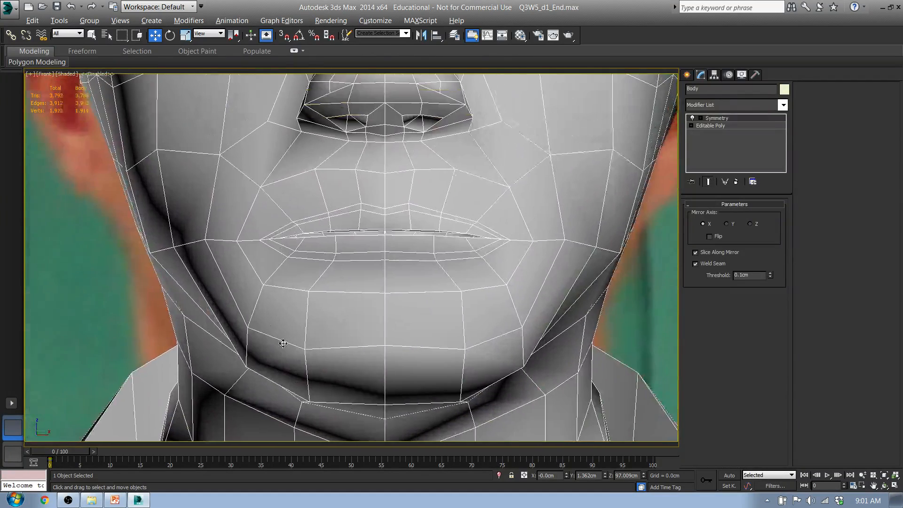
{"action": "scroll", "coordinate": [277, 362], "scroll_direction": "down", "scroll_amount": 1}
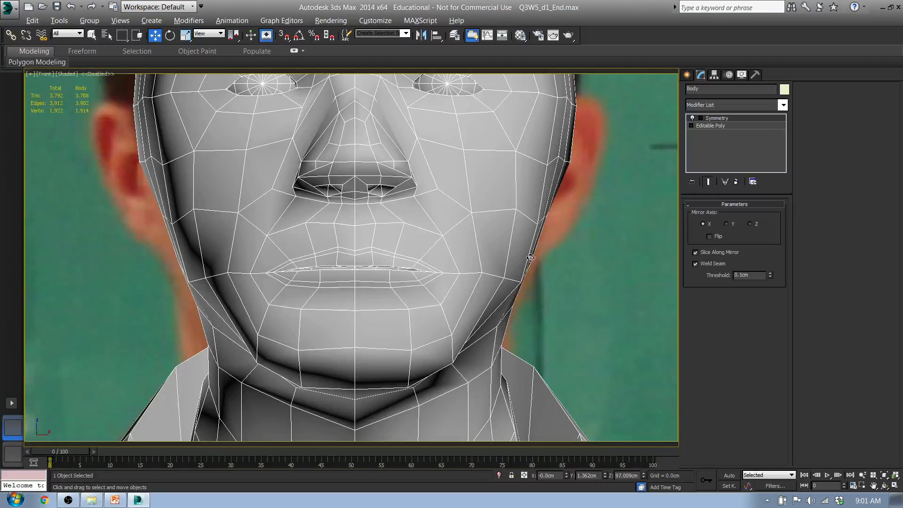
{"action": "middle_click_drag", "start_coordinate": [390, 277], "coordinate": [382, 329]}
{"action": "middle_click_drag", "start_coordinate": [314, 240], "coordinate": [330, 220], "text": "alt"}
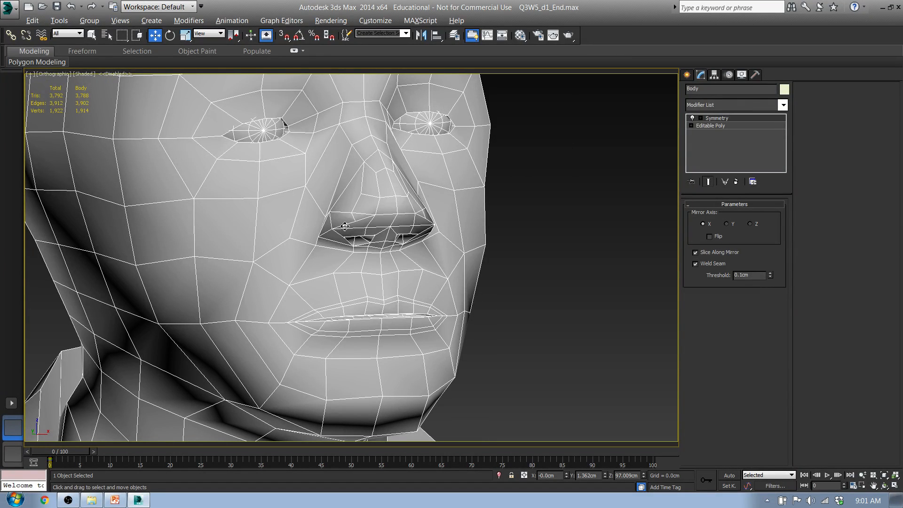
- Delete the Symmetry modifier from the body and apply a new one
{"action": "left_click", "coordinate": [719, 119]}
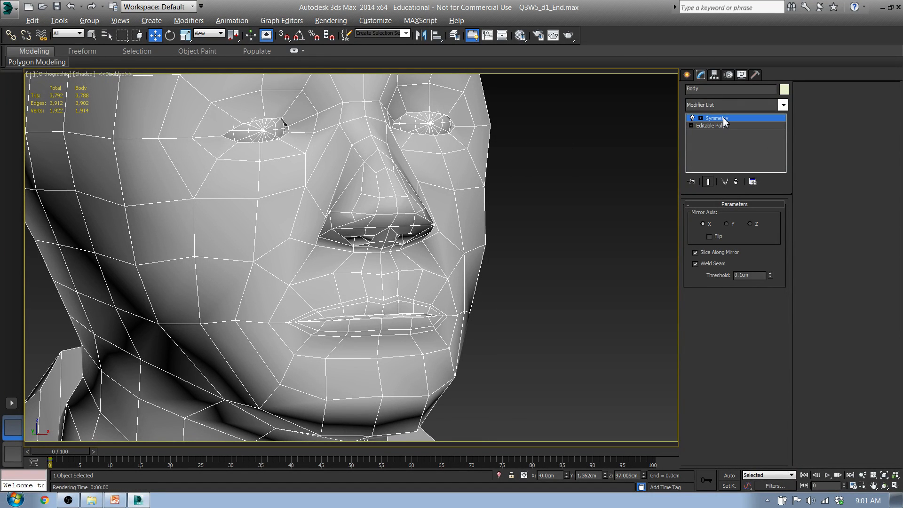
{"action": "right_click", "coordinate": [722, 119]}
{"action": "left_click", "coordinate": [744, 136]}
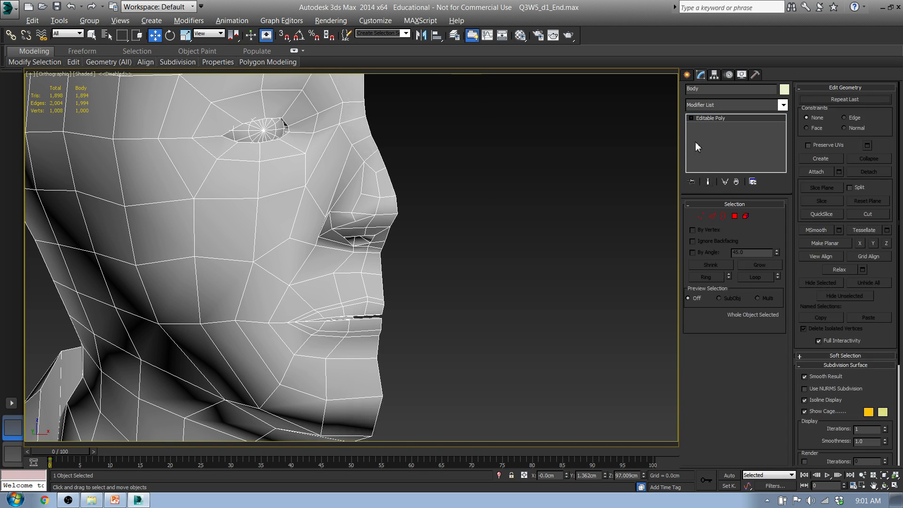
{"action": "middle_click_drag", "start_coordinate": [439, 216], "coordinate": [508, 242]}
{"action": "scroll", "coordinate": [508, 242], "scroll_direction": "down", "scroll_amount": 3}
{"action": "key", "text": "ctrl+z"}
{"action": "middle_click_drag", "start_coordinate": [429, 241], "coordinate": [423, 239], "text": "alt"}
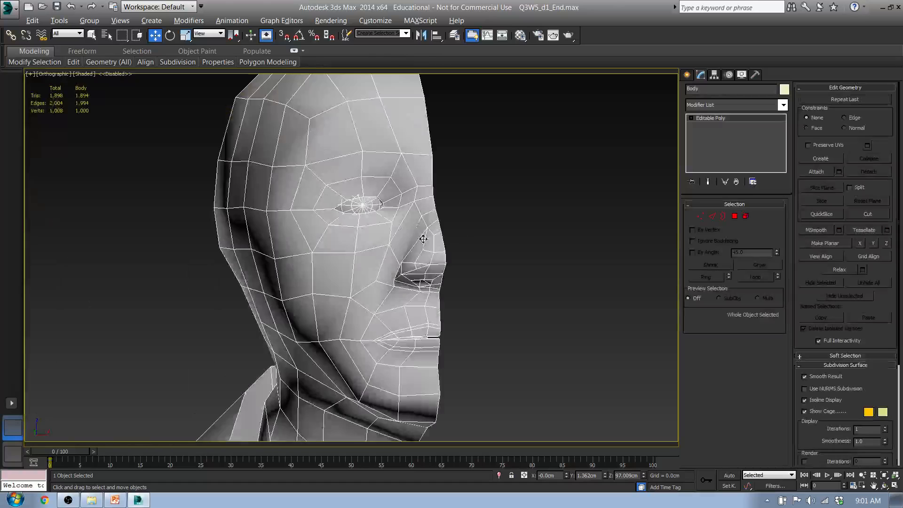
{"action": "left_click", "coordinate": [726, 105]}
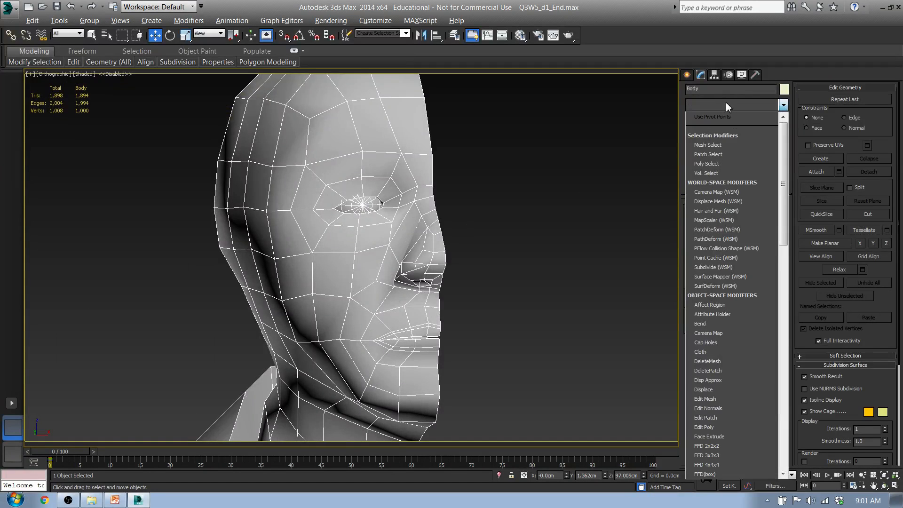
{"action": "type", "text": "sy"}
{"action": "key", "text": "Return"}
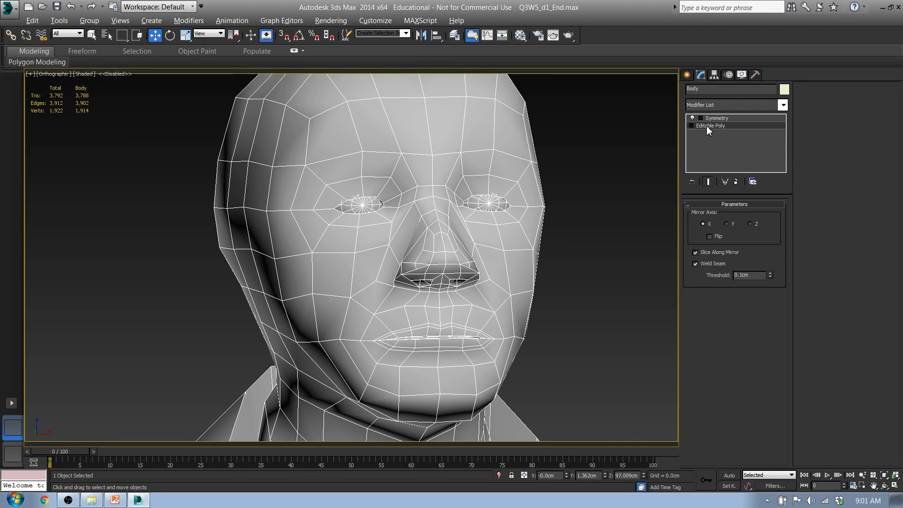
- Edit the body's Editable Poly at vertex level beneath the Symmetry modifier, with the mirrored end result shown
{"action": "left_click", "coordinate": [706, 126]}
{"action": "mouse_move", "coordinate": [427, 214]}
{"action": "middle_mouse_down"}
{"action": "mouse_move", "coordinate": [437, 206]}
{"action": "mouse_move", "coordinate": [409, 227]}
{"action": "mouse_move", "coordinate": [433, 227]}
{"action": "middle_mouse_up"}
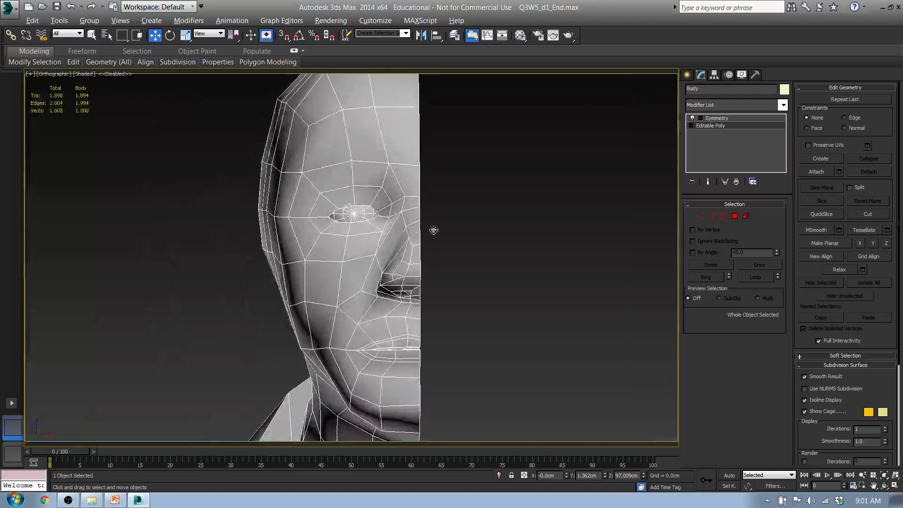
{"action": "left_click", "coordinate": [708, 182]}
{"action": "left_click", "coordinate": [701, 216]}
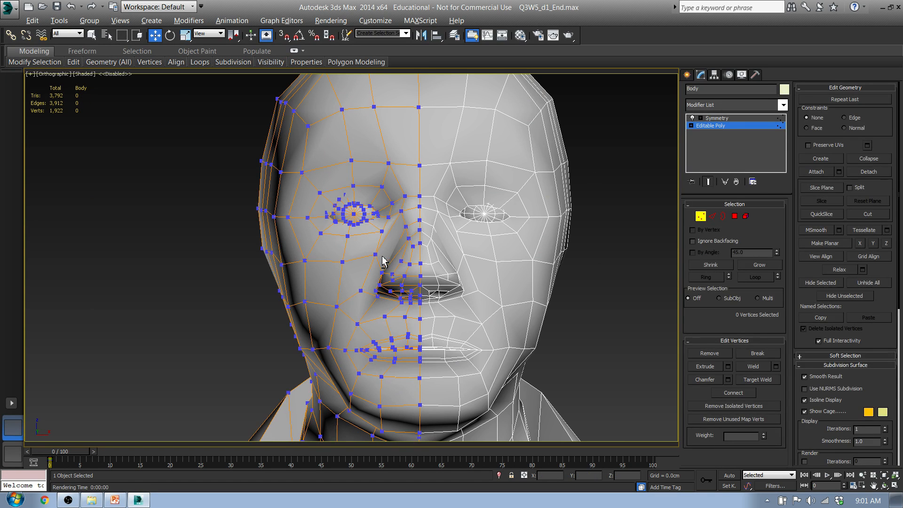
{"action": "middle_click_drag", "start_coordinate": [383, 261], "coordinate": [398, 285], "text": "alt"}
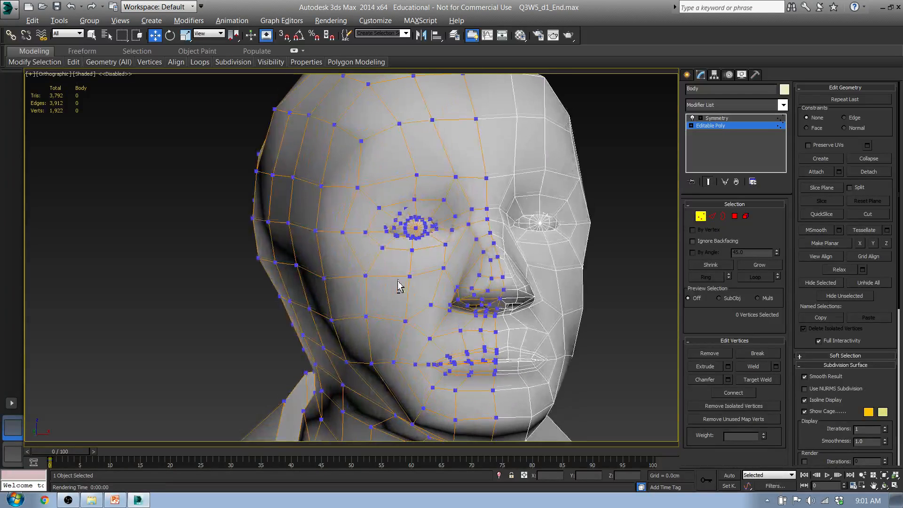
{"action": "left_click", "coordinate": [445, 244]}
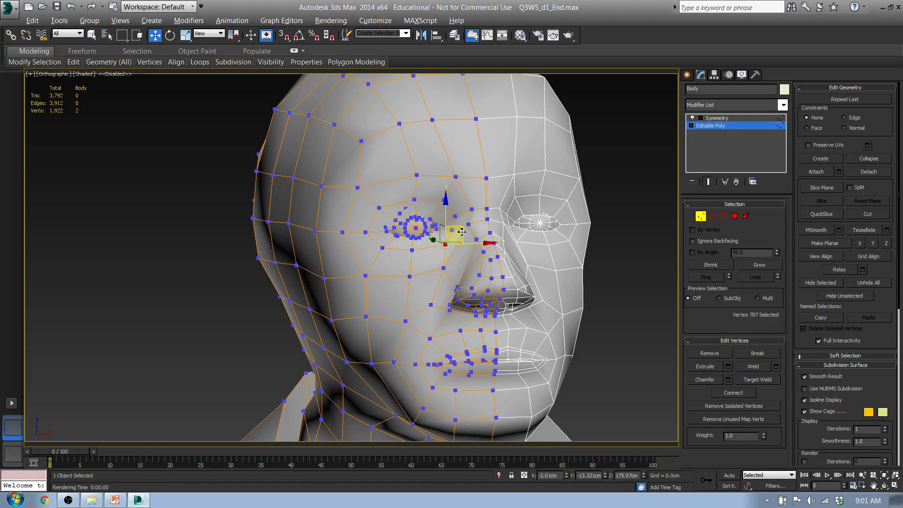
{"action": "left_click_drag", "start_coordinate": [470, 243], "coordinate": [362, 242]}
{"action": "right_click", "coordinate": [362, 241]}
- Select two vertices on the outer side of the nostril wing and move them inward toward the nose's centreline
{"action": "middle_click_drag", "start_coordinate": [429, 251], "coordinate": [399, 304]}
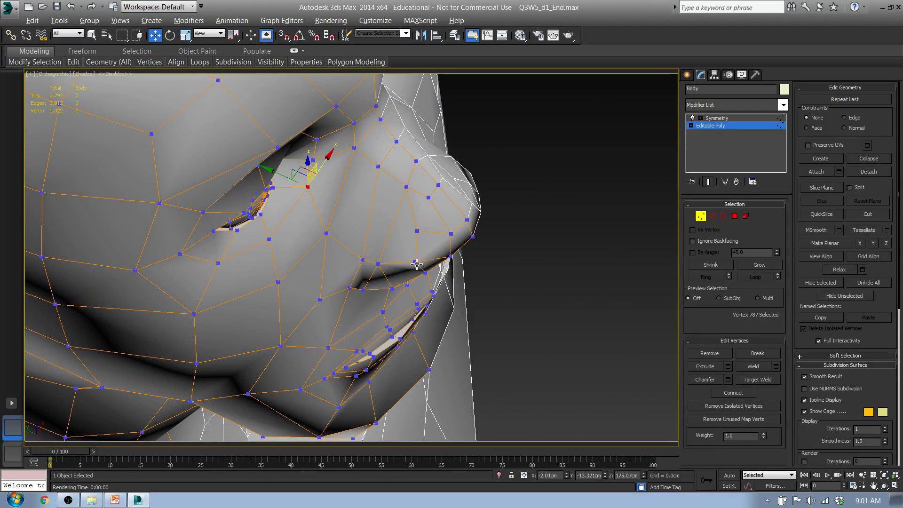
{"action": "left_click", "coordinate": [416, 263]}
{"action": "left_click", "coordinate": [427, 274], "text": "ctrl"}
{"action": "middle_click_drag", "start_coordinate": [449, 272], "coordinate": [394, 298], "text": "alt"}
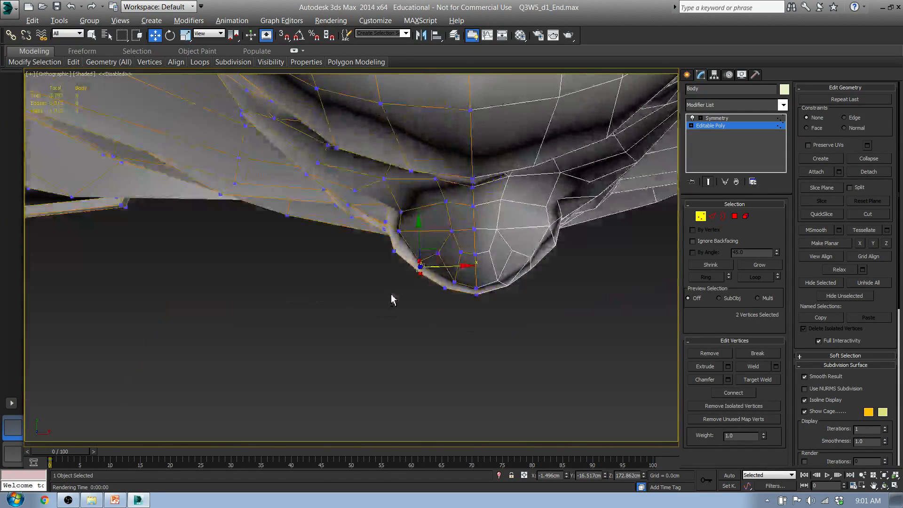
{"action": "left_click_drag", "start_coordinate": [436, 255], "coordinate": [443, 251]}
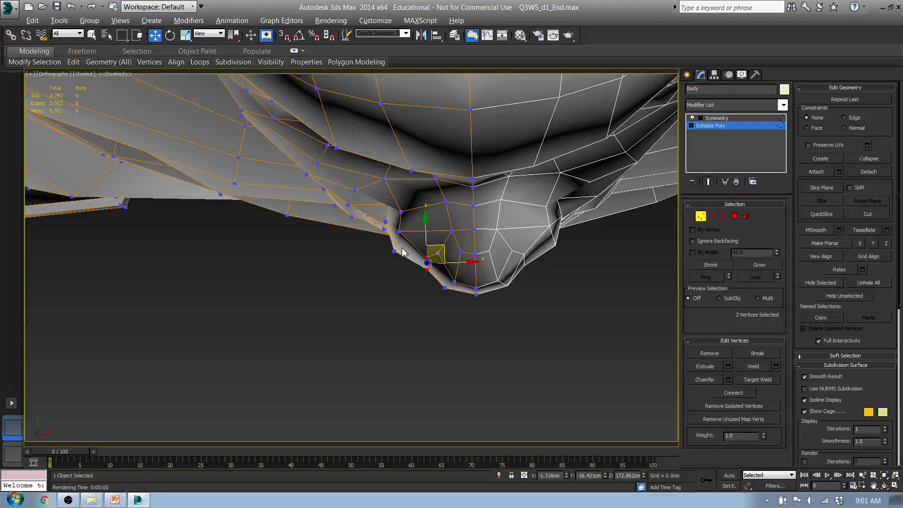
- Add the neighbouring nostril wing vertices to the selection and move all six slightly inward
{"action": "left_click", "coordinate": [399, 231], "text": "ctrl"}
{"action": "left_click", "coordinate": [386, 221], "text": "ctrl"}
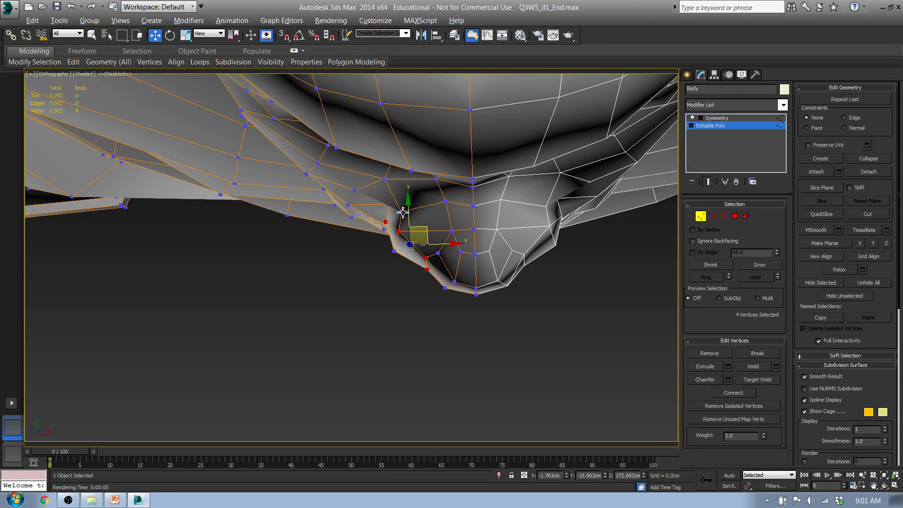
{"action": "left_click", "coordinate": [401, 211], "text": "ctrl"}
{"action": "left_click", "coordinate": [394, 252], "text": "ctrl"}
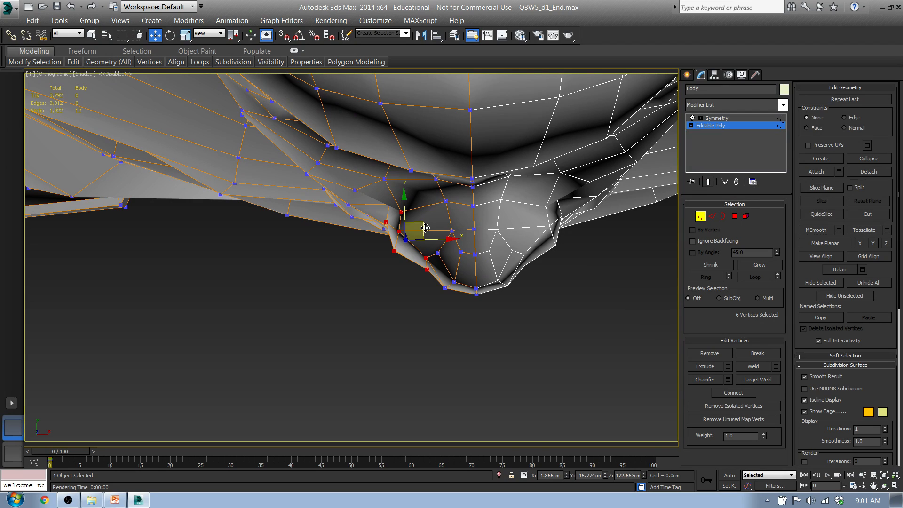
{"action": "left_click_drag", "start_coordinate": [425, 228], "coordinate": [431, 226]}
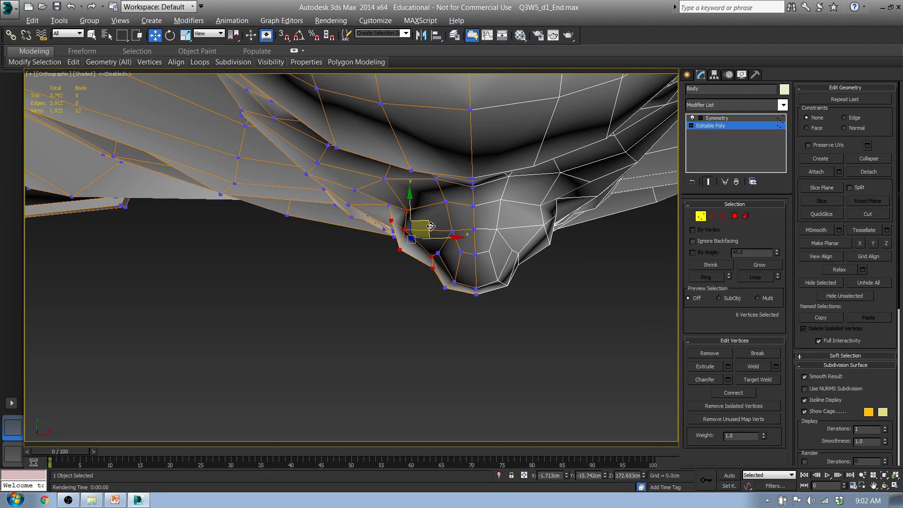
- Move the vertices at the front of the nostril wing, beside the nose tip, slightly inward and back
{"action": "left_click", "coordinate": [433, 256]}
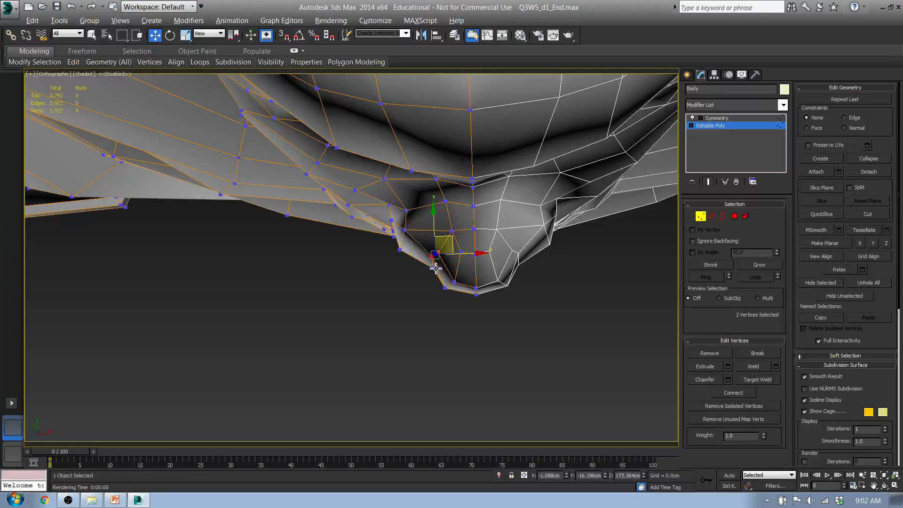
{"action": "left_click", "coordinate": [434, 267], "text": "ctrl"}
{"action": "left_click_drag", "start_coordinate": [452, 243], "coordinate": [457, 235]}
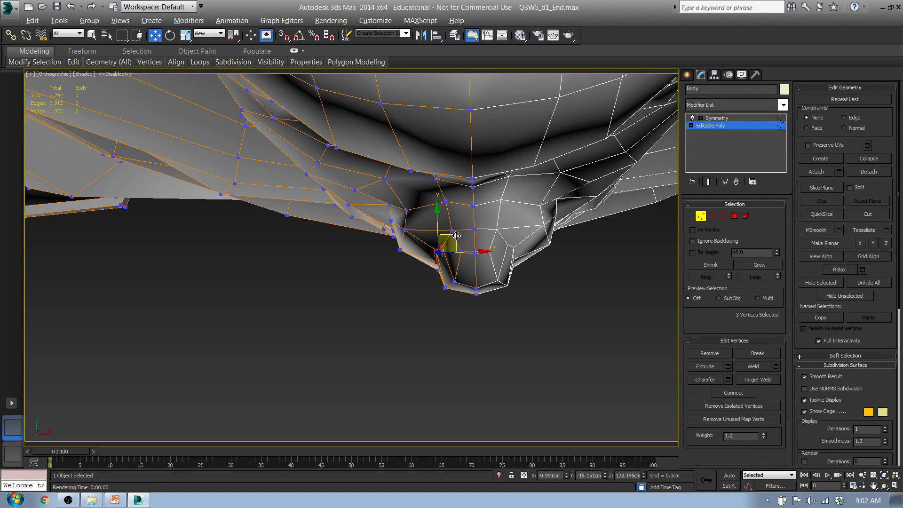
- Select five vertices around the outer rear part of the nostril wing and move them in toward the nose
{"action": "middle_click_drag", "start_coordinate": [436, 266], "coordinate": [425, 199], "text": "alt"}
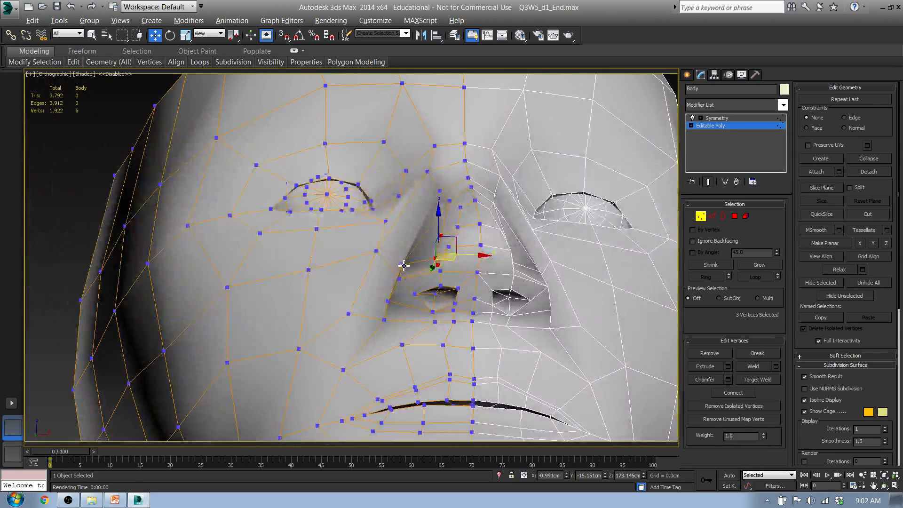
{"action": "left_click", "coordinate": [404, 264]}
{"action": "middle_click_drag", "start_coordinate": [395, 304], "coordinate": [437, 280], "text": "alt"}
{"action": "left_click", "coordinate": [394, 306], "text": "ctrl"}
{"action": "mouse_move", "coordinate": [425, 273]}
{"action": "left_mouse_down"}
{"action": "mouse_move", "coordinate": [430, 262]}
{"action": "mouse_move", "coordinate": [422, 267]}
{"action": "left_mouse_up"}
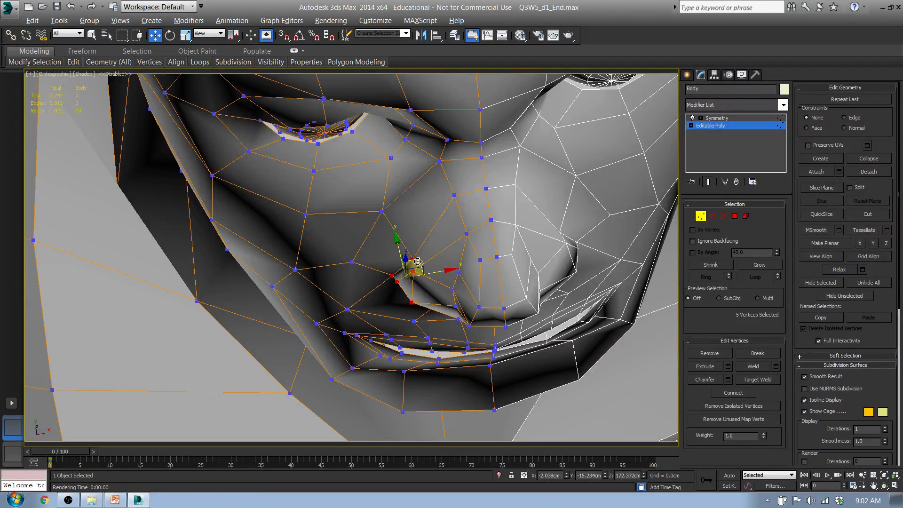
{"action": "left_click_drag", "start_coordinate": [418, 262], "coordinate": [437, 248]}
- Add one more nostril wing vertex to the selection and move the six vertices further inward
{"action": "middle_click_drag", "start_coordinate": [430, 305], "coordinate": [431, 242], "text": "alt"}
{"action": "left_click", "coordinate": [432, 284], "text": "ctrl"}
{"action": "middle_click_drag", "start_coordinate": [432, 284], "coordinate": [429, 263], "text": "alt"}
{"action": "left_click_drag", "start_coordinate": [429, 263], "coordinate": [436, 252]}
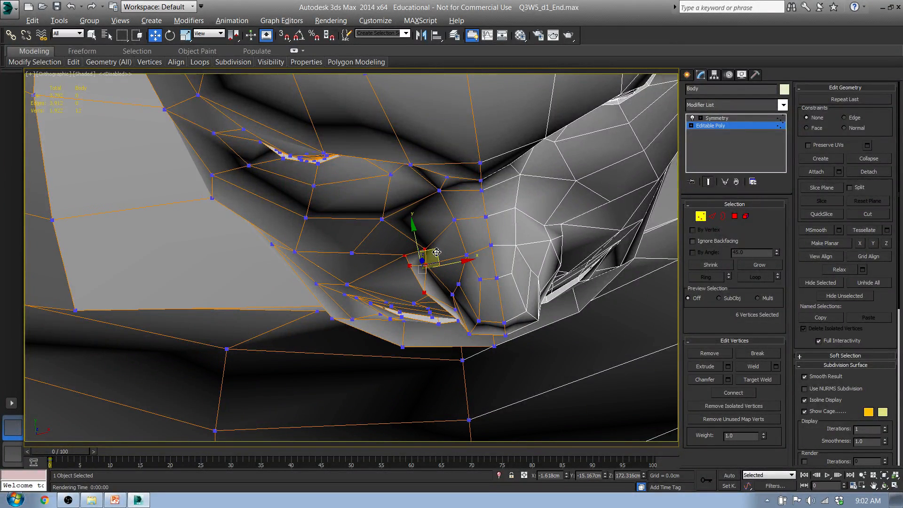
- Select three vertices along the nostril wing's outer edge and move them slightly outward
{"action": "left_click", "coordinate": [411, 266]}
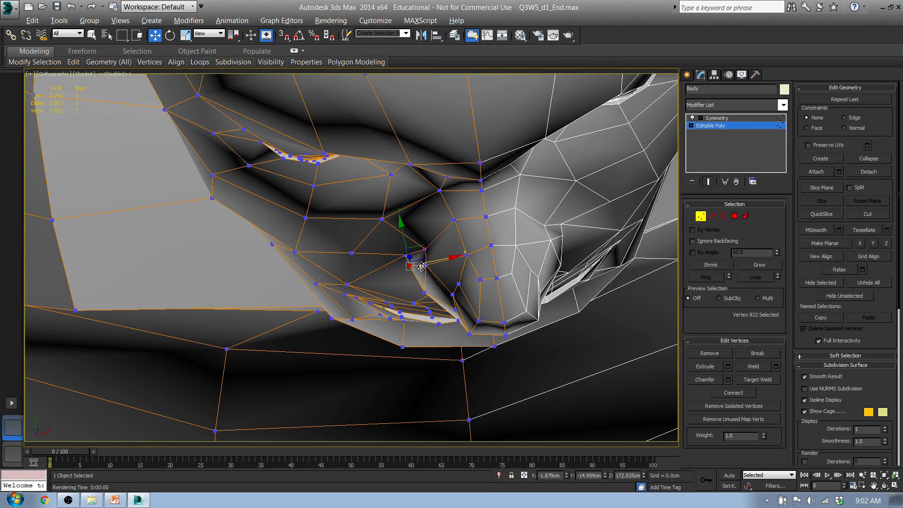
{"action": "left_click", "coordinate": [425, 268], "text": "ctrl"}
{"action": "left_click", "coordinate": [425, 293], "text": "ctrl"}
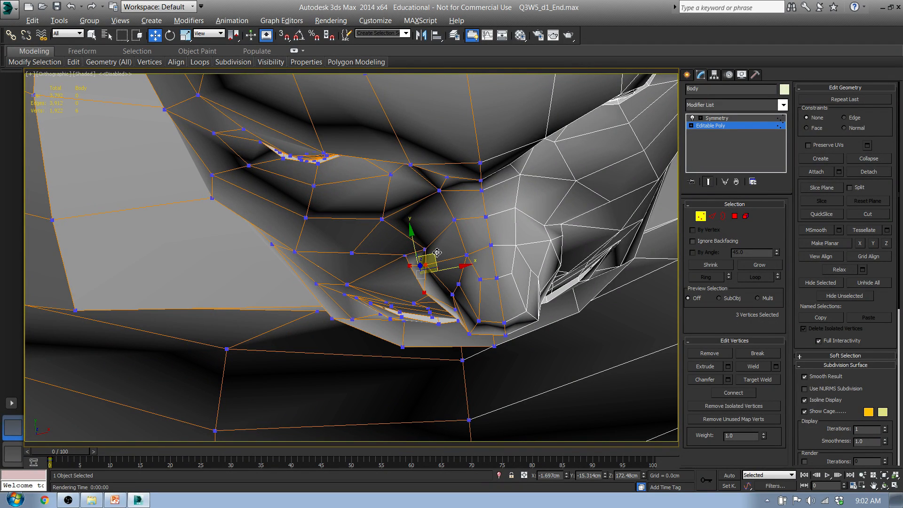
{"action": "left_click_drag", "start_coordinate": [437, 253], "coordinate": [427, 253]}
- In the left view, move the centreline vertex between the nose and upper lip forward toward the reference profile
{"action": "middle_click_drag", "start_coordinate": [472, 315], "coordinate": [518, 275], "text": "alt"}
{"action": "key", "text": "l"}
{"action": "scroll", "coordinate": [414, 270], "scroll_direction": "down", "scroll_amount": 4}
{"action": "middle_click_drag", "start_coordinate": [415, 270], "coordinate": [452, 341]}
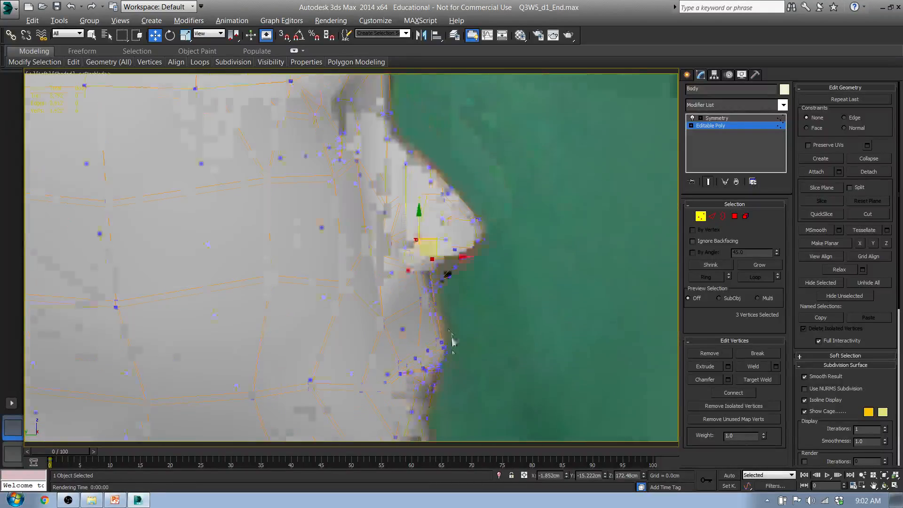
{"action": "scroll", "coordinate": [442, 325], "scroll_direction": "up", "scroll_amount": 3}
{"action": "left_click_drag", "start_coordinate": [439, 309], "coordinate": [459, 303]}
{"action": "middle_click_drag", "start_coordinate": [454, 379], "coordinate": [417, 338]}
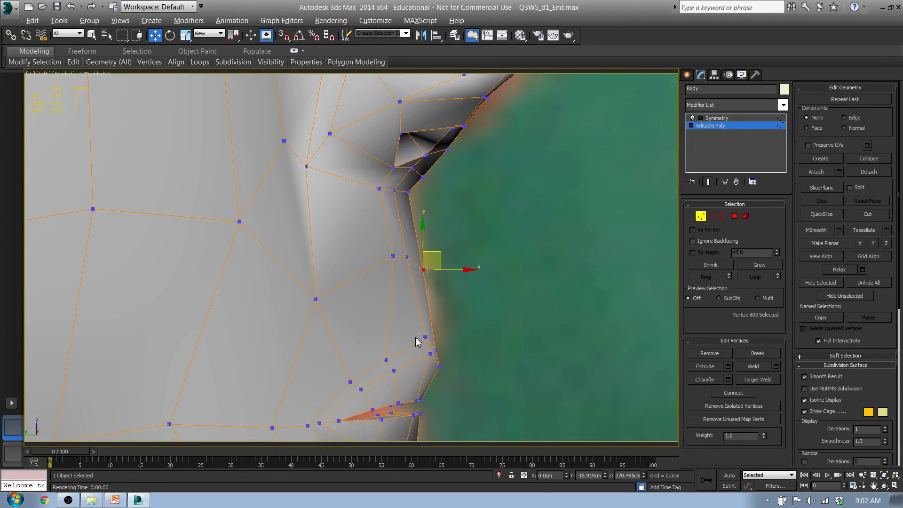
- In the left view, select two vertices at the upper lip's front edge and move them slightly toward the reference profile
{"action": "scroll", "coordinate": [423, 334], "scroll_direction": "up", "scroll_amount": 2}
{"action": "left_click_drag", "start_coordinate": [472, 376], "coordinate": [471, 374]}
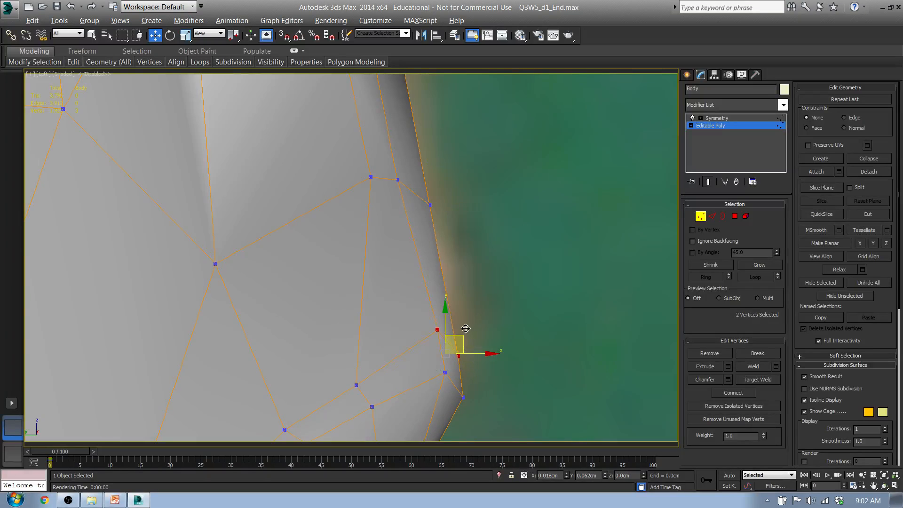
{"action": "scroll", "coordinate": [460, 355], "scroll_direction": "down", "scroll_amount": 2}
{"action": "middle_click_drag", "start_coordinate": [459, 354], "coordinate": [452, 245]}
{"action": "scroll", "coordinate": [451, 245], "scroll_direction": "down", "scroll_amount": 5}
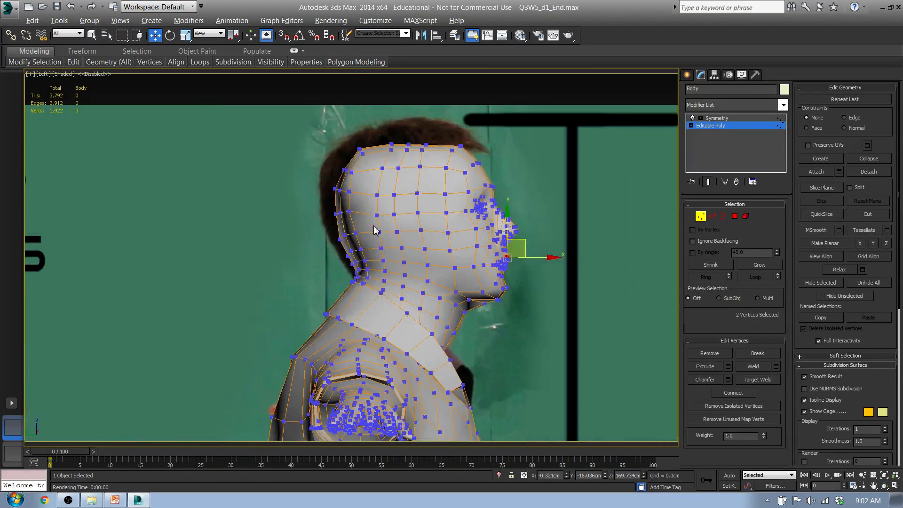
- In the left view, select the vertices at the back of the head and move them slightly outward and up
{"action": "scroll", "coordinate": [331, 221], "scroll_direction": "up", "scroll_amount": 4}
{"action": "left_click_drag", "start_coordinate": [332, 216], "coordinate": [399, 266]}
{"action": "left_click_drag", "start_coordinate": [399, 231], "coordinate": [393, 227]}
{"action": "middle_click_drag", "start_coordinate": [469, 223], "coordinate": [358, 227]}
- In the front view, raise the centreline vertices at the crown and move the four vertices beside them up and slightly outward
{"action": "key", "text": "f"}
{"action": "middle_click_drag", "start_coordinate": [390, 181], "coordinate": [386, 355]}
{"action": "scroll", "coordinate": [365, 223], "scroll_direction": "up", "scroll_amount": 4}
{"action": "middle_click_drag", "start_coordinate": [374, 270], "coordinate": [362, 216]}
{"action": "left_click_drag", "start_coordinate": [375, 235], "coordinate": [390, 252]}
{"action": "left_click_drag", "start_coordinate": [389, 214], "coordinate": [393, 200]}
{"action": "left_click_drag", "start_coordinate": [297, 218], "coordinate": [341, 262]}
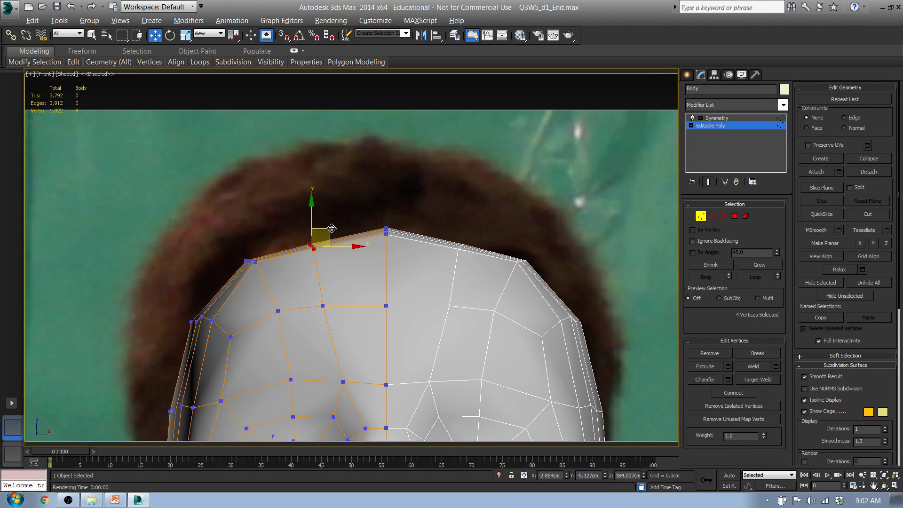
{"action": "left_click_drag", "start_coordinate": [332, 229], "coordinate": [326, 219]}
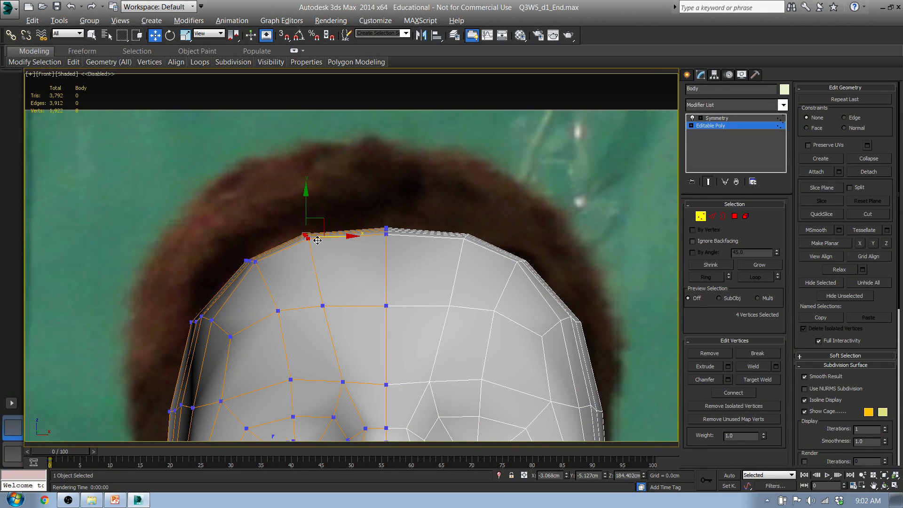
- Move the vertex groups at the upper corner of the skull, the temple and eye level outward toward the reference head outline
{"action": "middle_click_drag", "start_coordinate": [317, 240], "coordinate": [270, 183]}
{"action": "left_click", "coordinate": [204, 203]}
{"action": "left_click_drag", "start_coordinate": [218, 185], "coordinate": [205, 207]}
{"action": "middle_click_drag", "start_coordinate": [205, 206], "coordinate": [235, 133]}
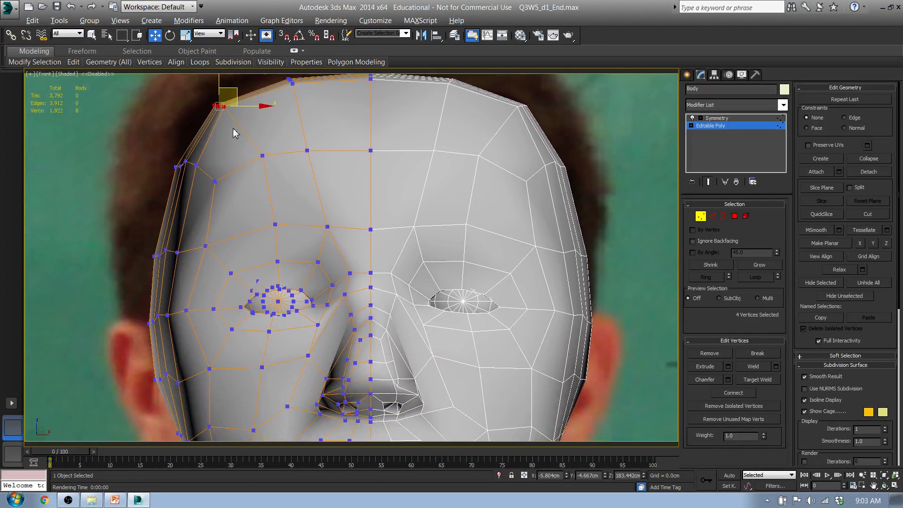
{"action": "left_click_drag", "start_coordinate": [176, 163], "coordinate": [187, 171]}
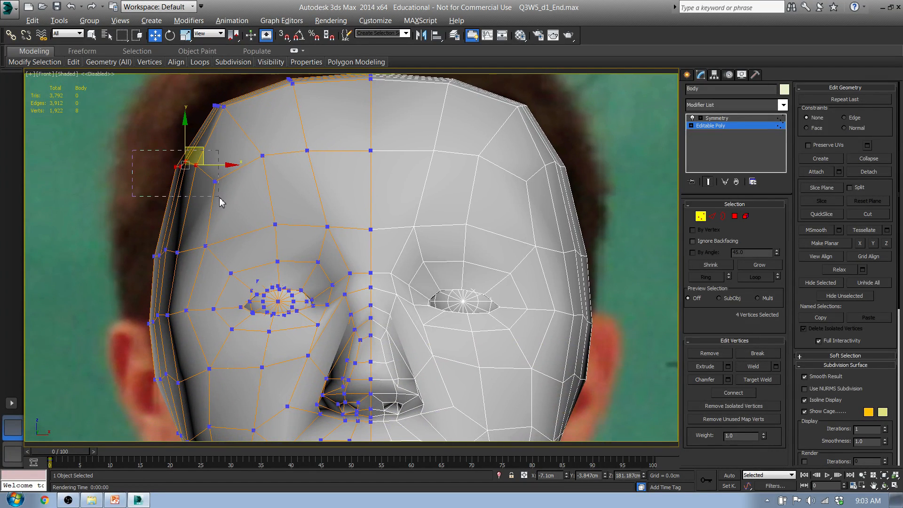
{"action": "left_click_drag", "start_coordinate": [221, 202], "coordinate": [221, 201], "text": "ctrl"}
{"action": "left_click_drag", "start_coordinate": [215, 154], "coordinate": [211, 153]}
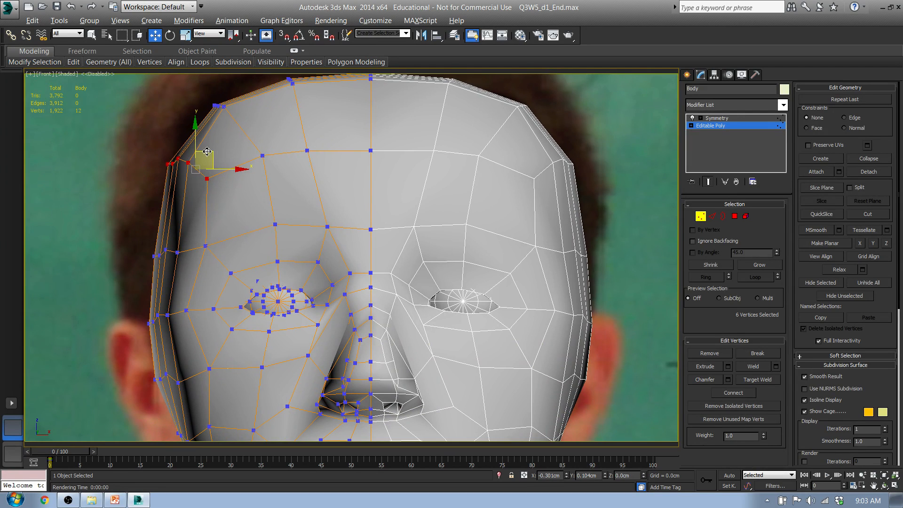
{"action": "middle_click_drag", "start_coordinate": [190, 241], "coordinate": [194, 179]}
{"action": "left_click_drag", "start_coordinate": [223, 199], "coordinate": [182, 177]}
{"action": "middle_click_drag", "start_coordinate": [217, 235], "coordinate": [207, 150]}
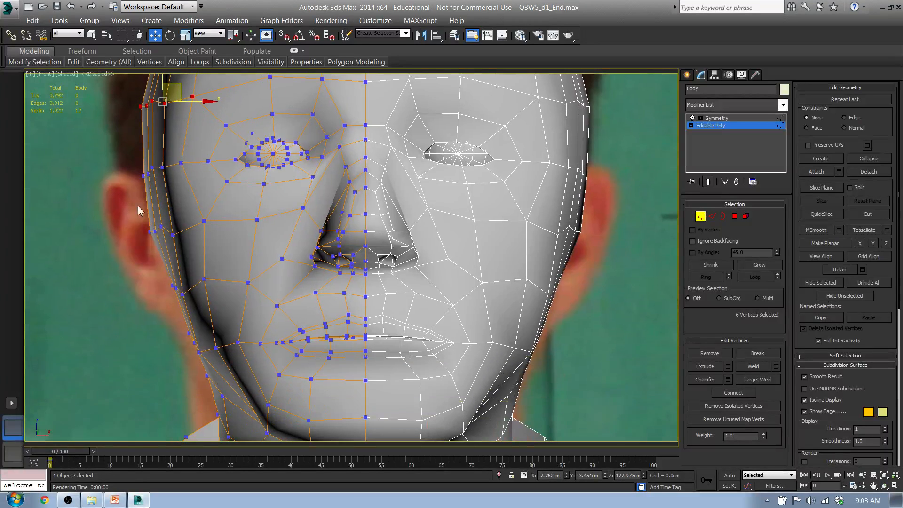
- Move the four-vertex groups at ear level and down the side of the jaw outward to match the reference jawline
{"action": "left_click_drag", "start_coordinate": [138, 205], "coordinate": [185, 250]}
{"action": "left_click_drag", "start_coordinate": [174, 296], "coordinate": [182, 279]}
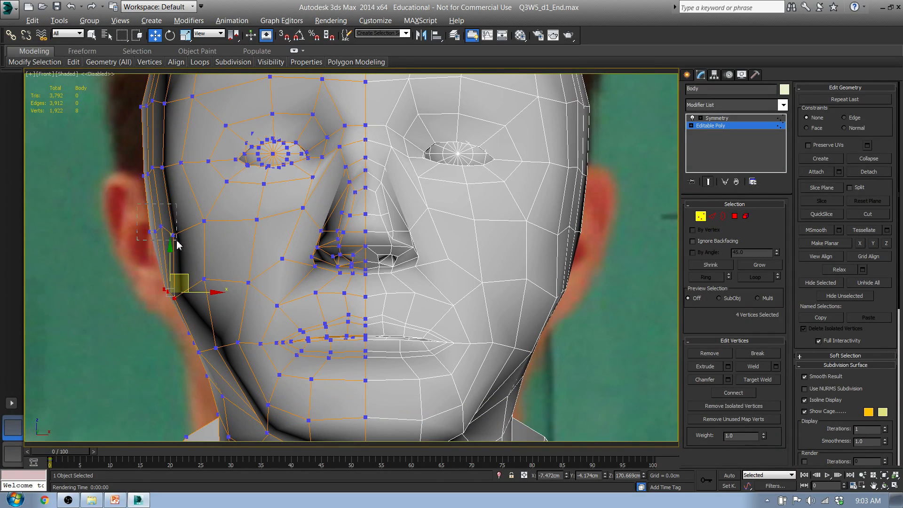
{"action": "left_click_drag", "start_coordinate": [178, 244], "coordinate": [177, 241]}
{"action": "middle_click_drag", "start_coordinate": [177, 325], "coordinate": [178, 242]}
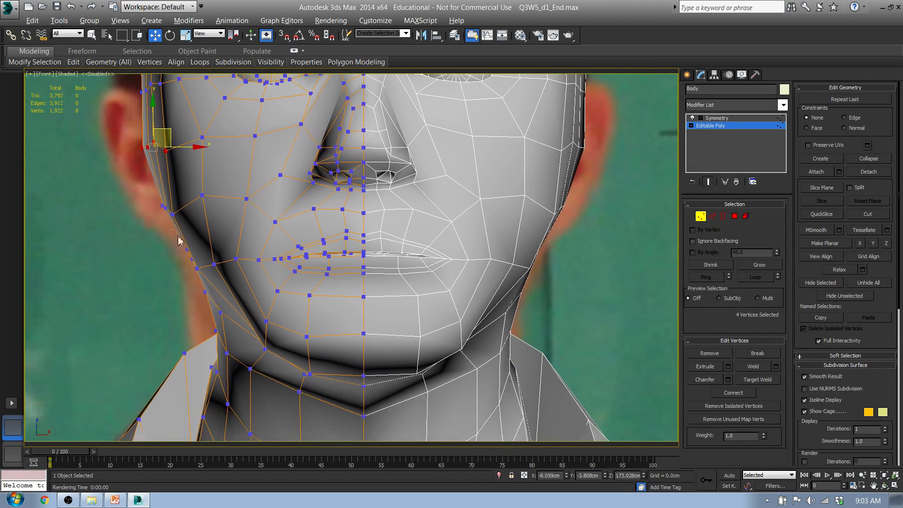
{"action": "left_click_drag", "start_coordinate": [203, 283], "coordinate": [205, 282]}
{"action": "left_click_drag", "start_coordinate": [212, 241], "coordinate": [209, 245]}
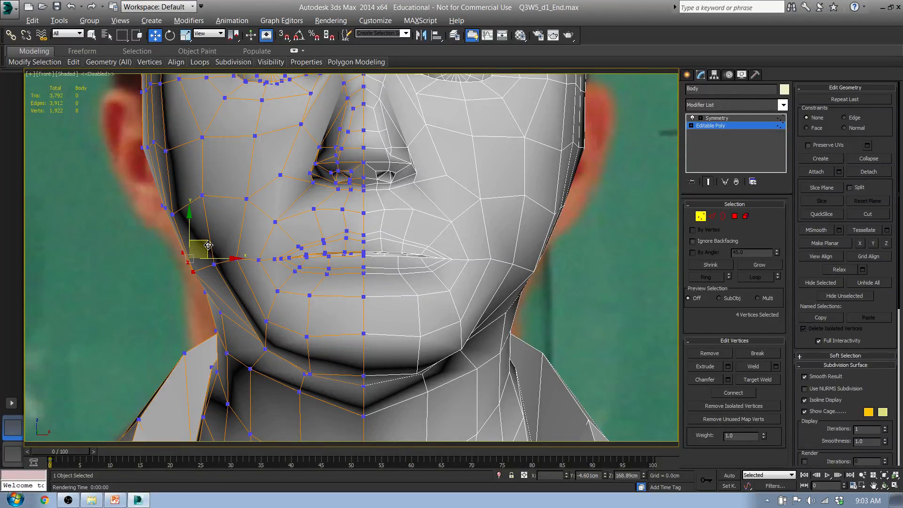
- Move the two vertices at the chin's corner toward the centreline, and likewise the next pair closer to the chin's middle
{"action": "left_click", "coordinate": [266, 321]}
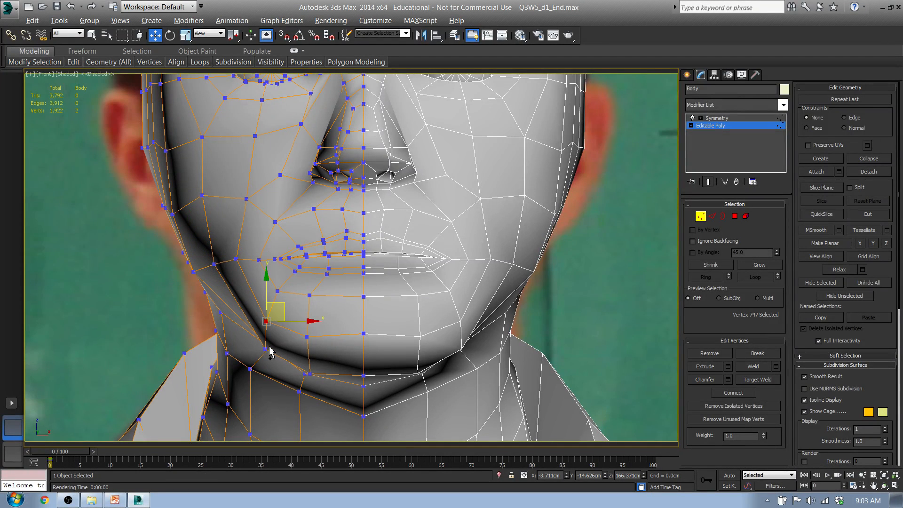
{"action": "left_click", "coordinate": [266, 349], "text": "ctrl"}
{"action": "left_click_drag", "start_coordinate": [285, 321], "coordinate": [295, 320]}
{"action": "left_click", "coordinate": [305, 338]}
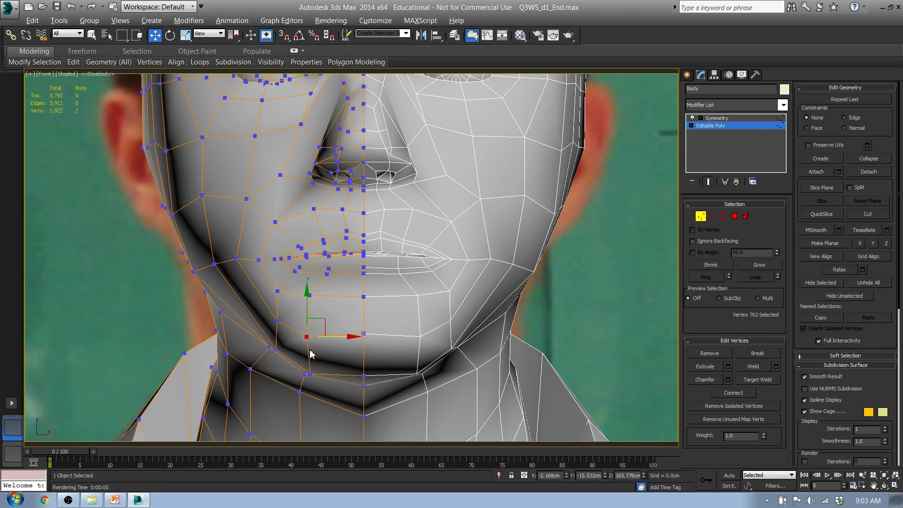
{"action": "left_click", "coordinate": [311, 375], "text": "ctrl"}
{"action": "left_click_drag", "start_coordinate": [325, 351], "coordinate": [335, 349]}
- Select the centreline vertex under the chin and move it back toward the throat
{"action": "middle_click_drag", "start_coordinate": [336, 348], "coordinate": [263, 371], "text": "alt"}
{"action": "middle_click_drag", "start_coordinate": [327, 400], "coordinate": [319, 375], "text": "alt"}
{"action": "left_click", "coordinate": [363, 394]}
{"action": "middle_click_drag", "start_coordinate": [363, 393], "coordinate": [368, 339], "text": "alt"}
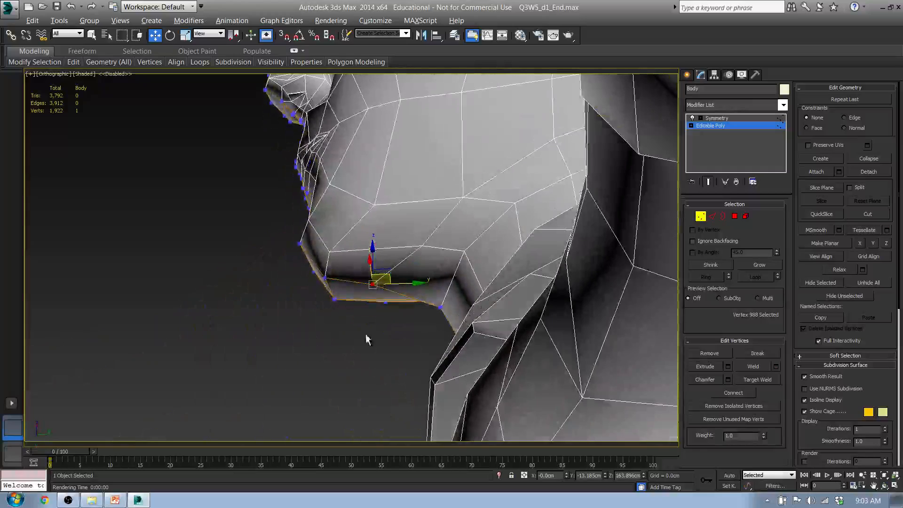
{"action": "left_click_drag", "start_coordinate": [406, 288], "coordinate": [444, 293]}
{"action": "middle_click_drag", "start_coordinate": [444, 294], "coordinate": [417, 280], "text": "alt"}
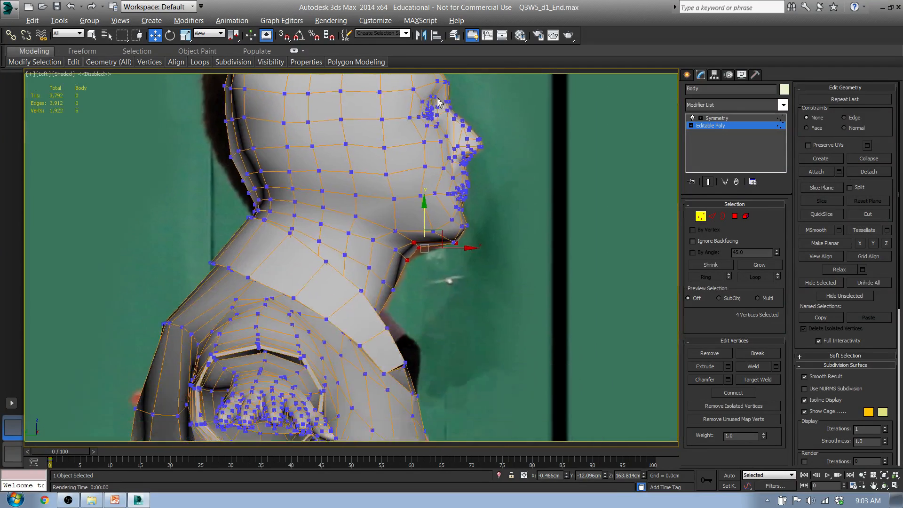
- In the left view, move the off-centre and centreline vertices at the chin-throat junction slightly back toward the neck
{"action": "scroll", "coordinate": [423, 233], "scroll_direction": "up", "scroll_amount": 5}
{"action": "left_click_drag", "start_coordinate": [450, 288], "coordinate": [443, 291]}
{"action": "left_click_drag", "start_coordinate": [433, 331], "coordinate": [413, 269]}
{"action": "left_click", "coordinate": [405, 293]}
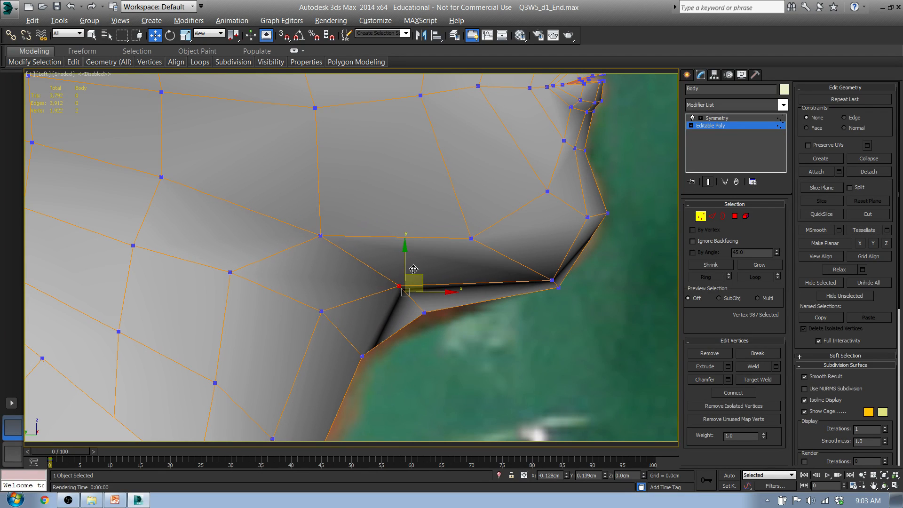
{"action": "left_click", "coordinate": [424, 313]}
{"action": "left_click_drag", "start_coordinate": [441, 299], "coordinate": [433, 300]}
- Select the centreline vertex at the top of the throat and its neighbour, and move both slightly down in the left view
{"action": "scroll", "coordinate": [463, 345], "scroll_direction": "down", "scroll_amount": 2}
{"action": "middle_click_drag", "start_coordinate": [461, 357], "coordinate": [397, 313]}
{"action": "left_click", "coordinate": [333, 320]}
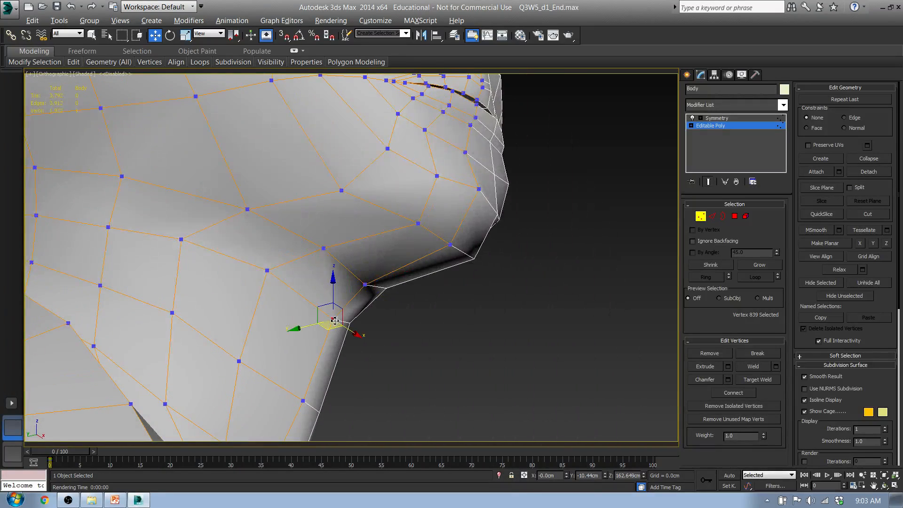
{"action": "left_click", "coordinate": [268, 272], "text": "ctrl"}
{"action": "key", "text": "l"}
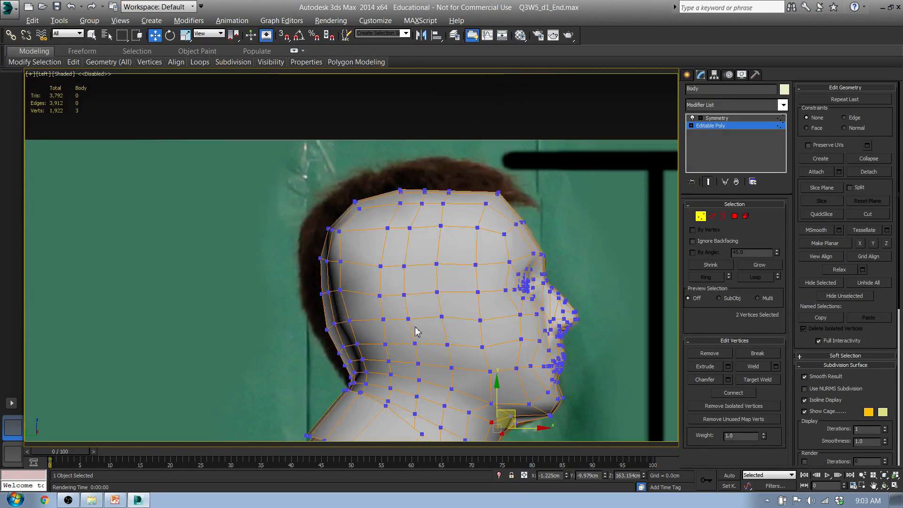
{"action": "scroll", "coordinate": [348, 240], "scroll_direction": "up", "scroll_amount": 10}
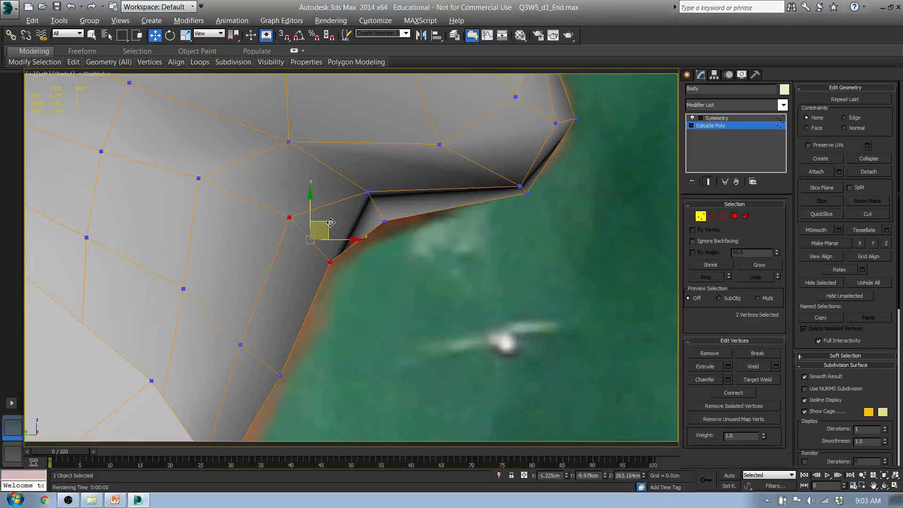
{"action": "left_click_drag", "start_coordinate": [330, 222], "coordinate": [330, 230]}
- Move the centreline vertex under the chin slightly forward and down, and adjust the two off-centre vertices beside it
{"action": "left_click", "coordinate": [387, 224]}
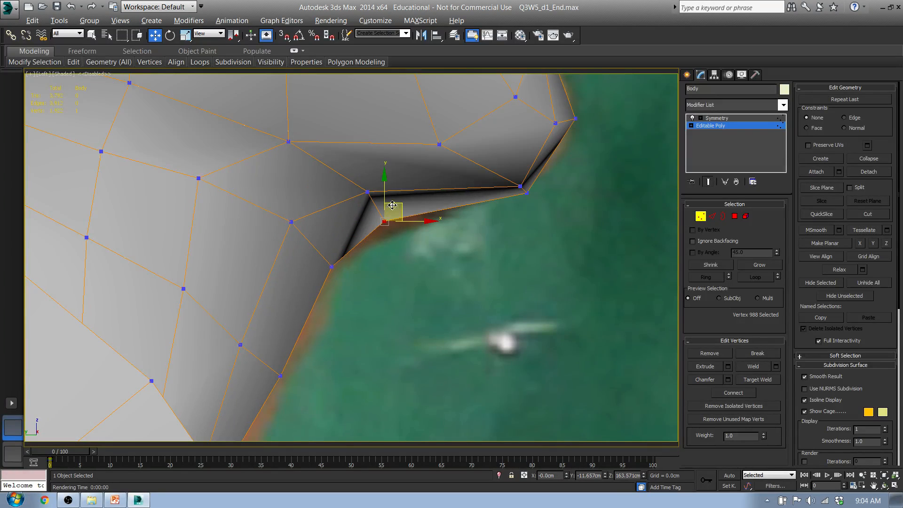
{"action": "left_click_drag", "start_coordinate": [396, 206], "coordinate": [402, 212]}
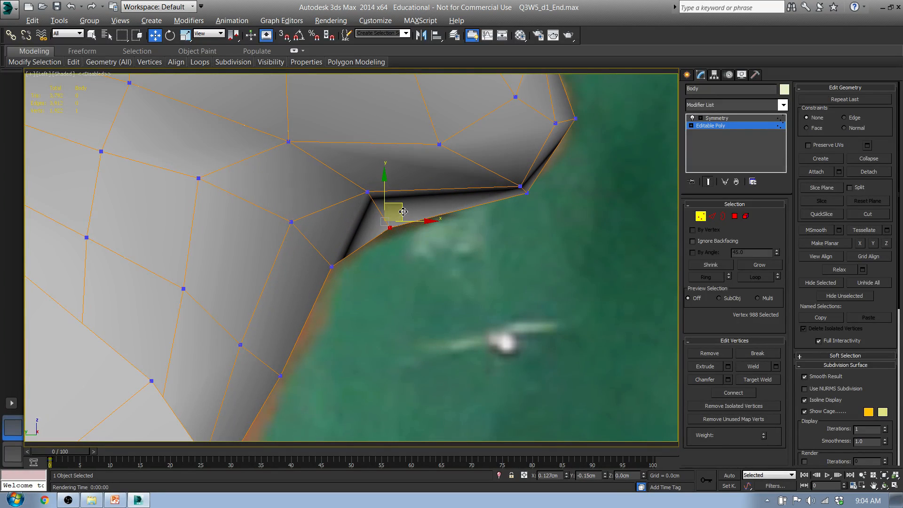
{"action": "left_click", "coordinate": [368, 193]}
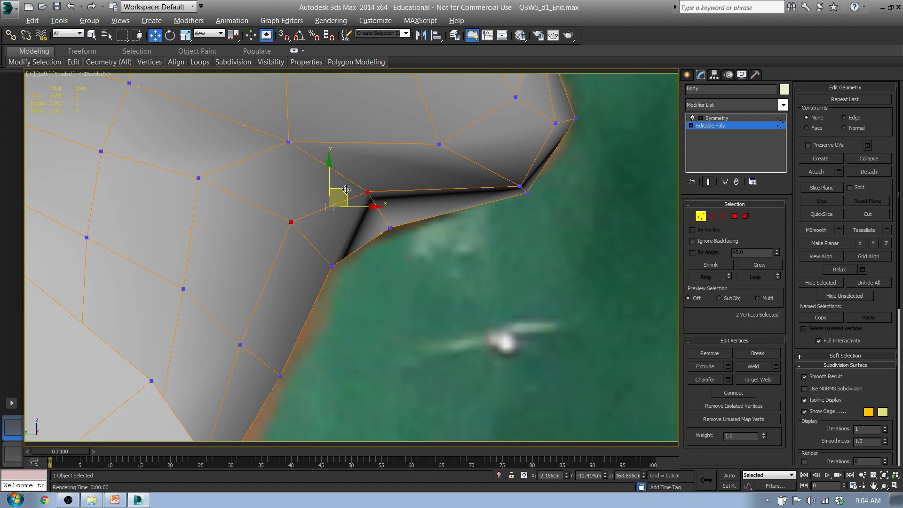
- Examine the neck, lips, nose and face from several angles
{"action": "middle_click_drag", "start_coordinate": [352, 195], "coordinate": [508, 269], "text": "alt"}
{"action": "scroll", "coordinate": [508, 268], "scroll_direction": "down", "scroll_amount": 2}
{"action": "middle_click_drag", "start_coordinate": [465, 306], "coordinate": [377, 274]}
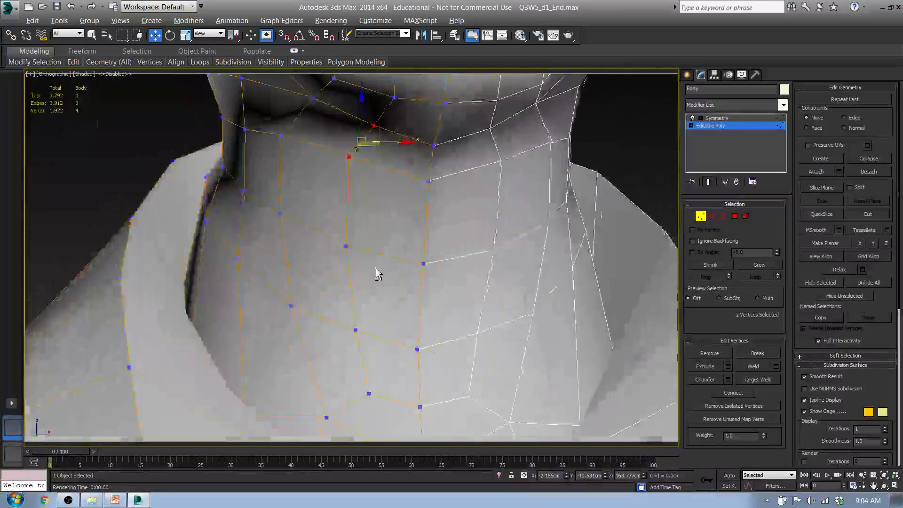
{"action": "middle_click_drag", "start_coordinate": [393, 221], "coordinate": [365, 395]}
{"action": "middle_click_drag", "start_coordinate": [359, 214], "coordinate": [357, 336]}
{"action": "scroll", "coordinate": [381, 294], "scroll_direction": "up", "scroll_amount": 5}
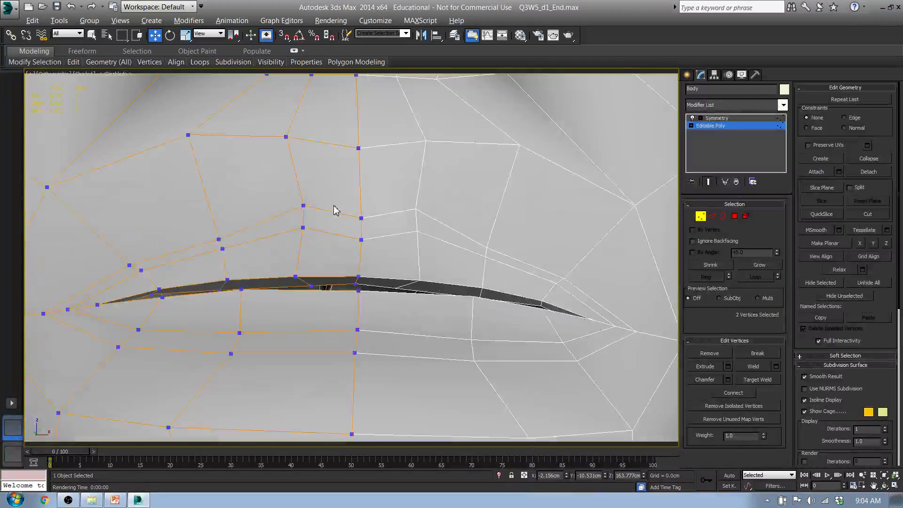
{"action": "scroll", "coordinate": [336, 209], "scroll_direction": "up", "scroll_amount": 6}
{"action": "scroll", "coordinate": [420, 246], "scroll_direction": "down", "scroll_amount": 10}
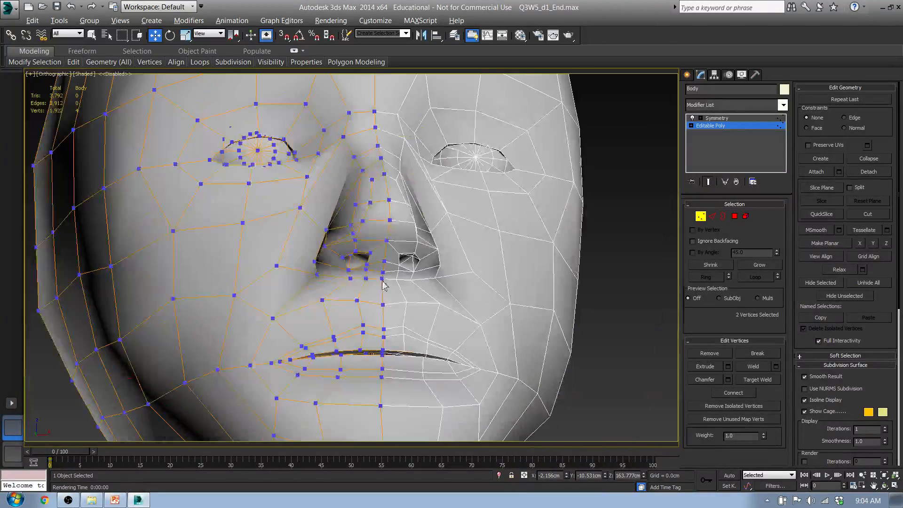
{"action": "middle_click_drag", "start_coordinate": [367, 262], "coordinate": [351, 291], "text": "alt"}
{"action": "scroll", "coordinate": [470, 320], "scroll_direction": "up", "scroll_amount": 3}
{"action": "scroll", "coordinate": [479, 327], "scroll_direction": "down", "scroll_amount": 8}
- Move the off-centre vertices along the base and back of the skull outward to round the rear of the head
{"action": "left_click", "coordinate": [373, 255]}
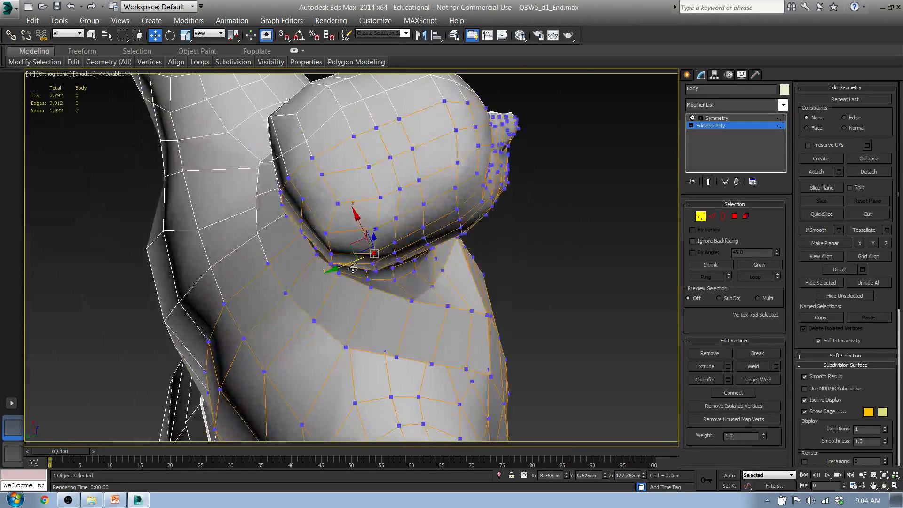
{"action": "scroll", "coordinate": [353, 268], "scroll_direction": "up", "scroll_amount": 5}
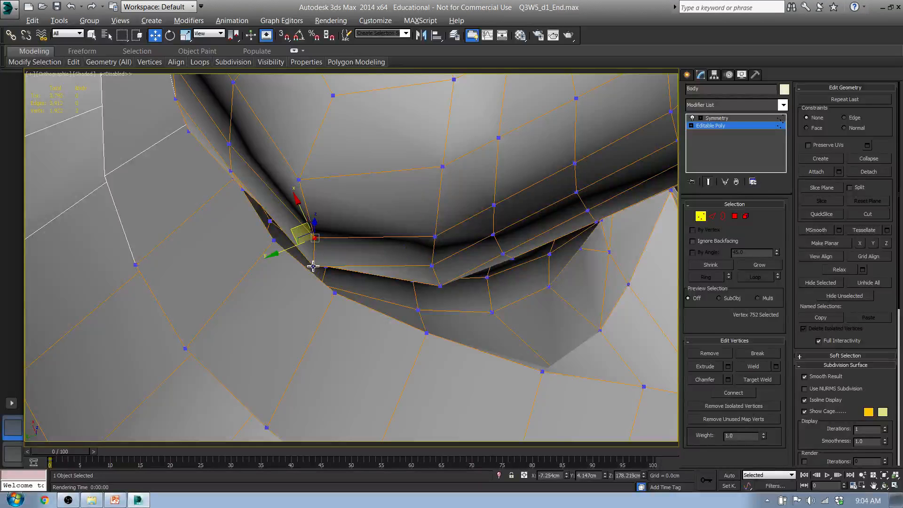
{"action": "left_click_drag", "start_coordinate": [297, 245], "coordinate": [282, 231]}
{"action": "scroll", "coordinate": [326, 279], "scroll_direction": "down", "scroll_amount": 12}
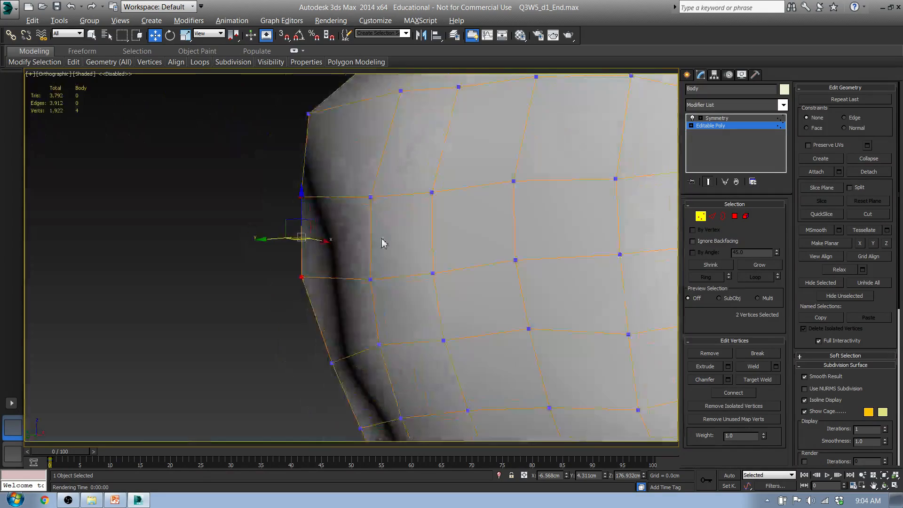
{"action": "scroll", "coordinate": [344, 292], "scroll_direction": "up", "scroll_amount": 8}
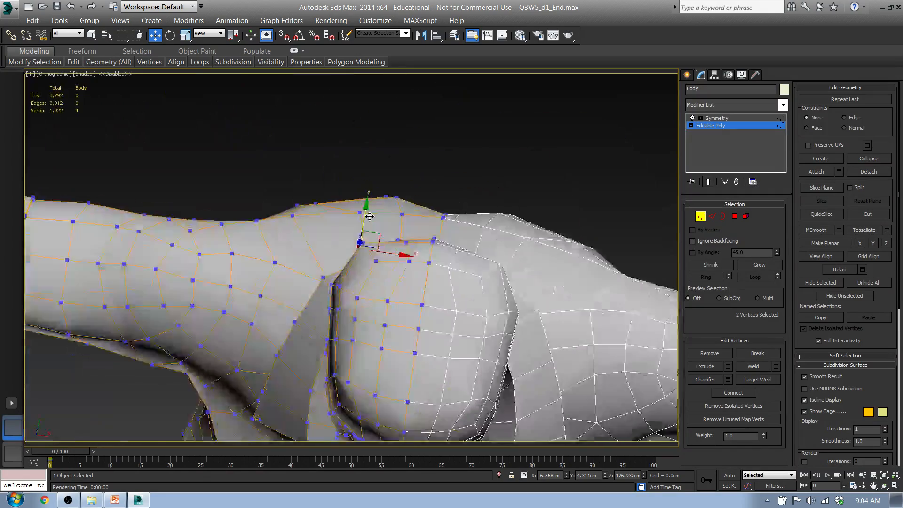
{"action": "scroll", "coordinate": [381, 235], "scroll_direction": "down", "scroll_amount": 8}
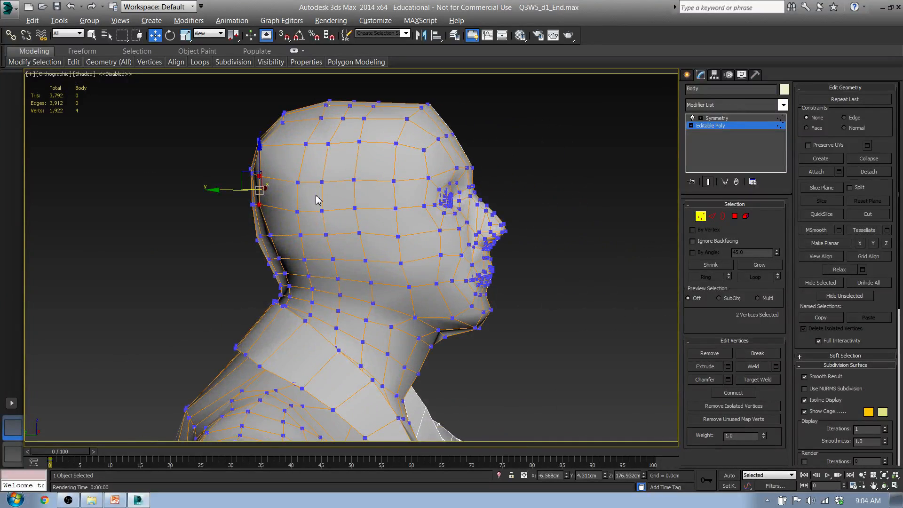
- In the left view, adjust single vertices at the rear side of the head to even out the spacing of the mesh
{"action": "key", "text": "l"}
{"action": "scroll", "coordinate": [320, 193], "scroll_direction": "down", "scroll_amount": 3}
{"action": "scroll", "coordinate": [321, 189], "scroll_direction": "up", "scroll_amount": 8}
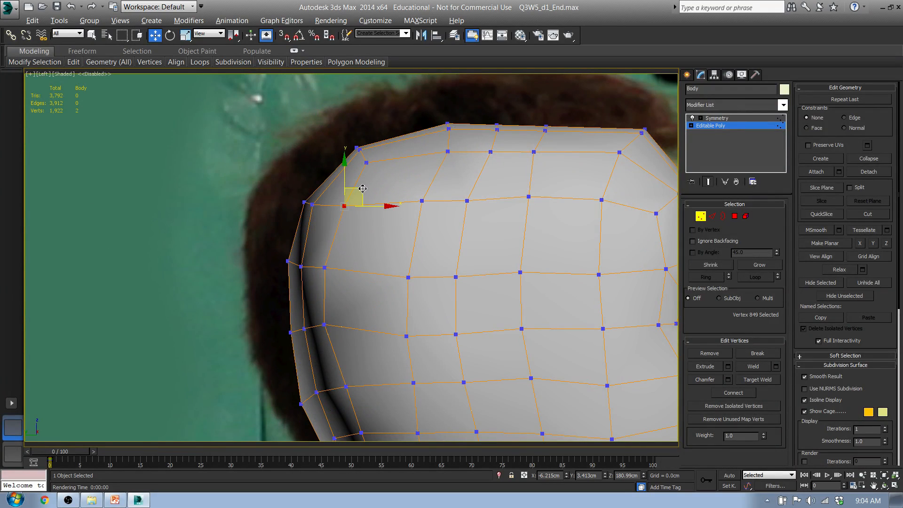
{"action": "middle_click_drag", "start_coordinate": [371, 253], "coordinate": [314, 178]}
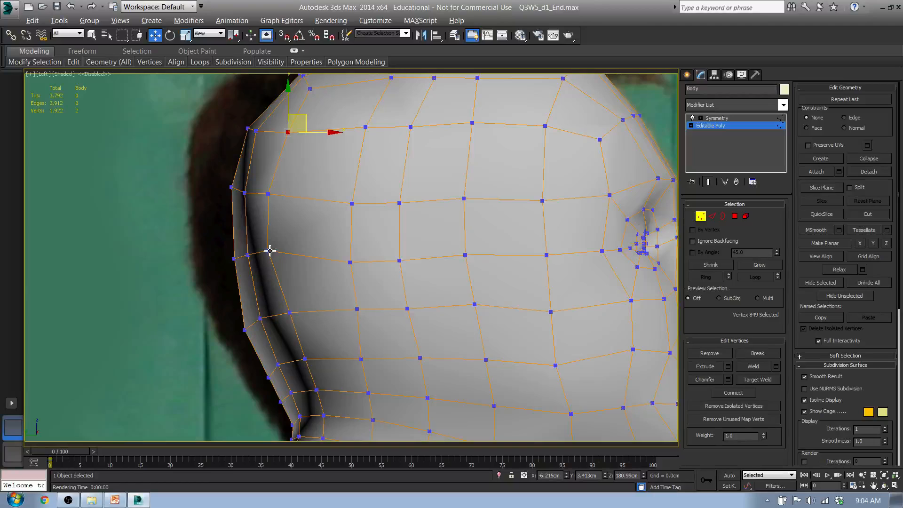
{"action": "scroll", "coordinate": [291, 242], "scroll_direction": "down", "scroll_amount": 6}
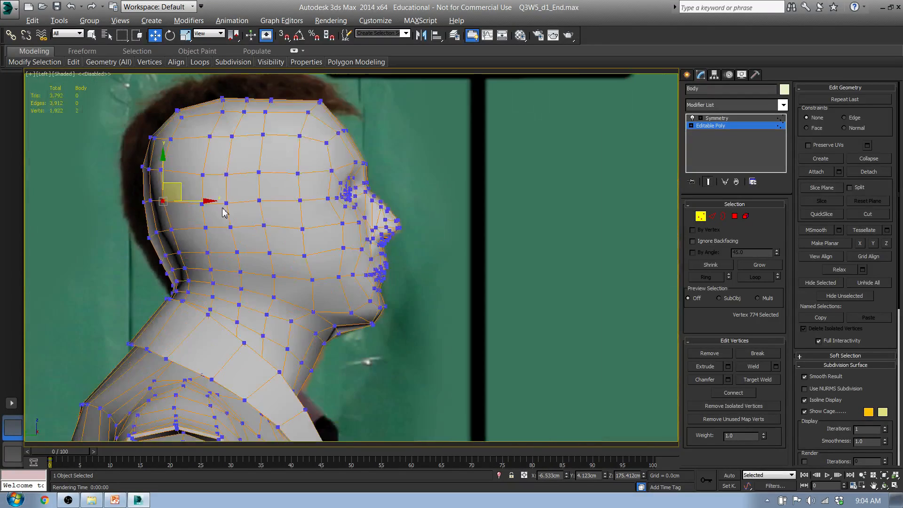
- Clear the vertex selection and examine the overall head shape from front and three-quarter angles
{"action": "middle_click_drag", "start_coordinate": [371, 267], "coordinate": [340, 252], "text": "alt"}
{"action": "left_click", "coordinate": [319, 281]}
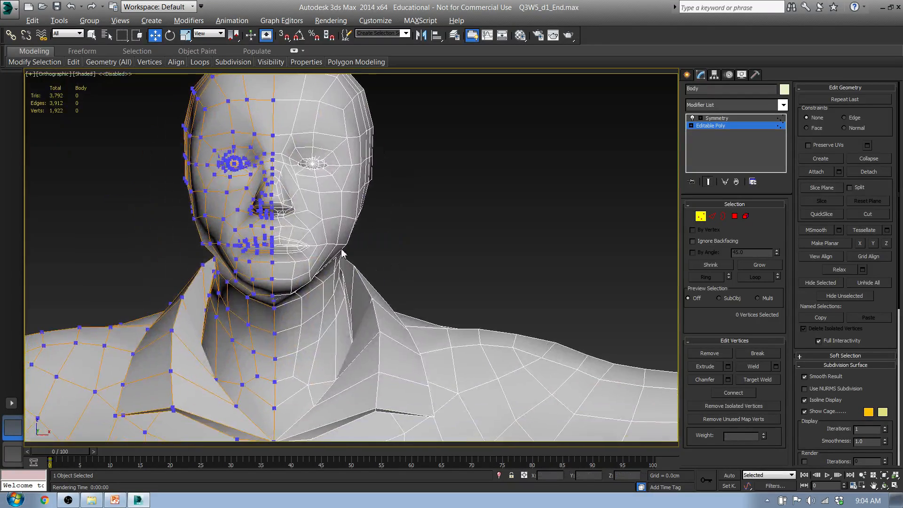
{"action": "key", "text": "f"}
{"action": "middle_click_drag", "start_coordinate": [430, 207], "coordinate": [442, 251]}
{"action": "scroll", "coordinate": [442, 251], "scroll_direction": "up", "scroll_amount": 5}
{"action": "middle_click_drag", "start_coordinate": [350, 278], "coordinate": [399, 227], "text": "alt"}
{"action": "scroll", "coordinate": [423, 282], "scroll_direction": "down", "scroll_amount": 3}
{"action": "middle_click_drag", "start_coordinate": [425, 292], "coordinate": [512, 320]}
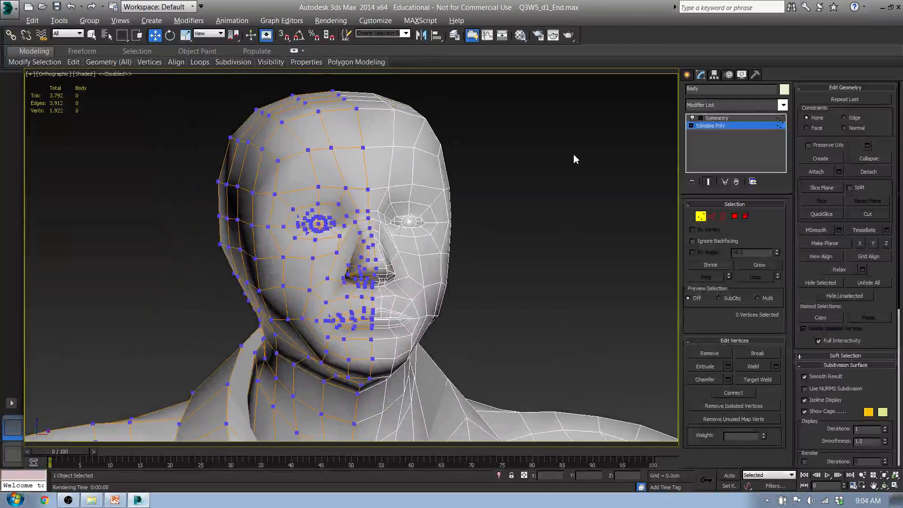
- Render the current view of the head to check its shape, and close the render
{"action": "left_click", "coordinate": [569, 36]}
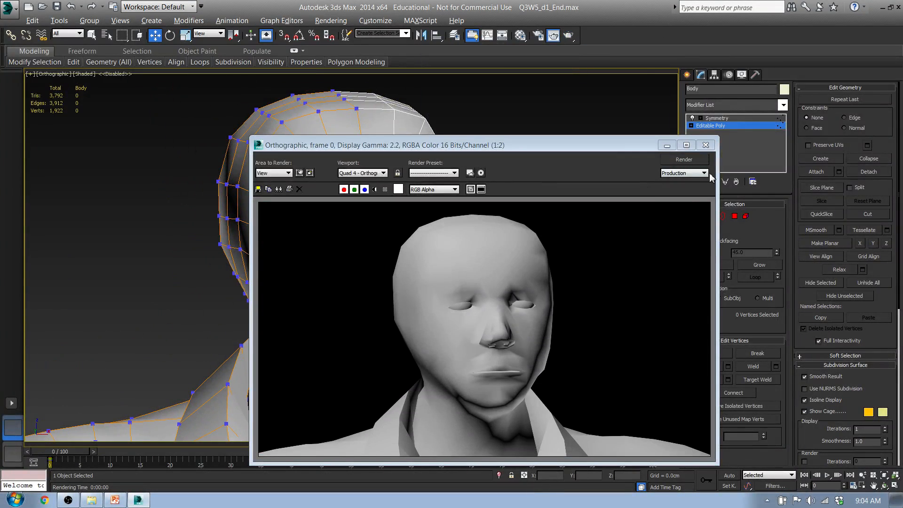
{"action": "left_click", "coordinate": [706, 145]}
{"action": "middle_click_drag", "start_coordinate": [423, 230], "coordinate": [392, 239], "text": "alt"}
- In the left view, slightly reposition the vertices just under the lower lip and the inner vertex at the front of the chin
{"action": "key", "text": "l"}
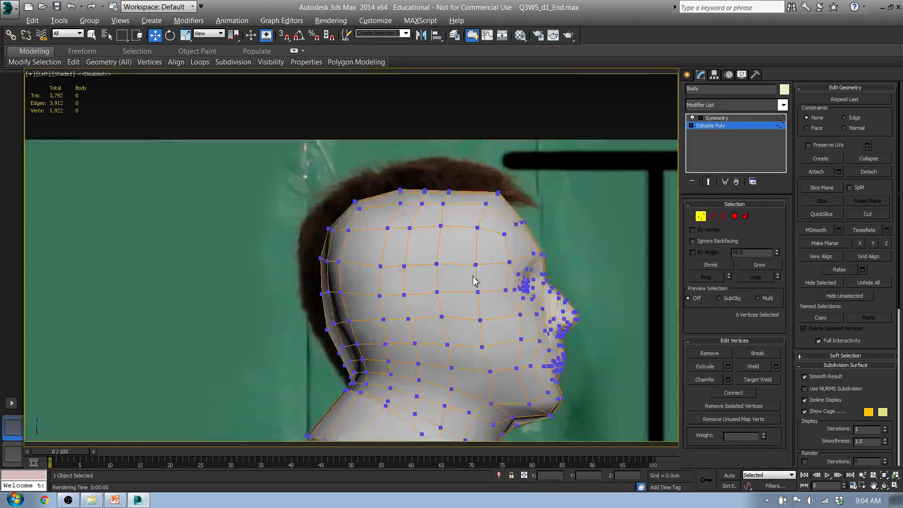
{"action": "middle_click_drag", "start_coordinate": [472, 277], "coordinate": [254, 129]}
{"action": "scroll", "coordinate": [358, 171], "scroll_direction": "up", "scroll_amount": 5}
{"action": "scroll", "coordinate": [357, 175], "scroll_direction": "up", "scroll_amount": 2}
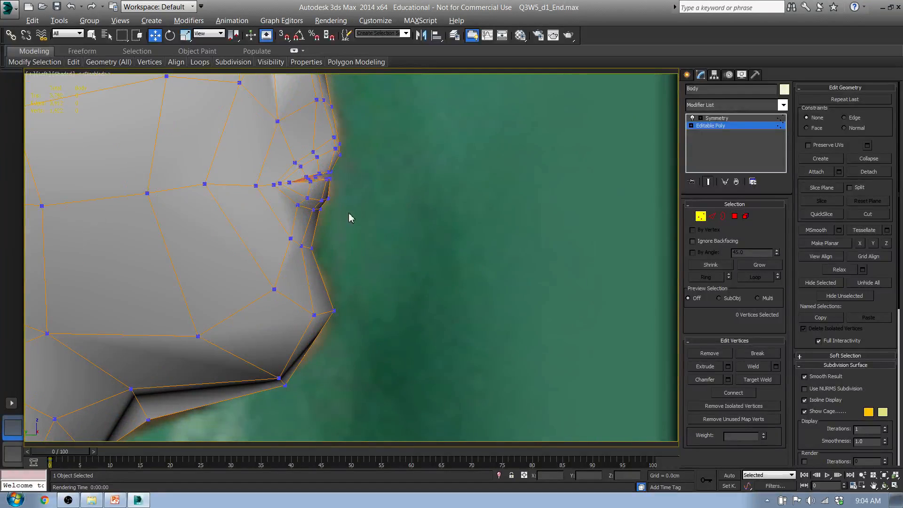
{"action": "left_click_drag", "start_coordinate": [332, 185], "coordinate": [336, 183]}
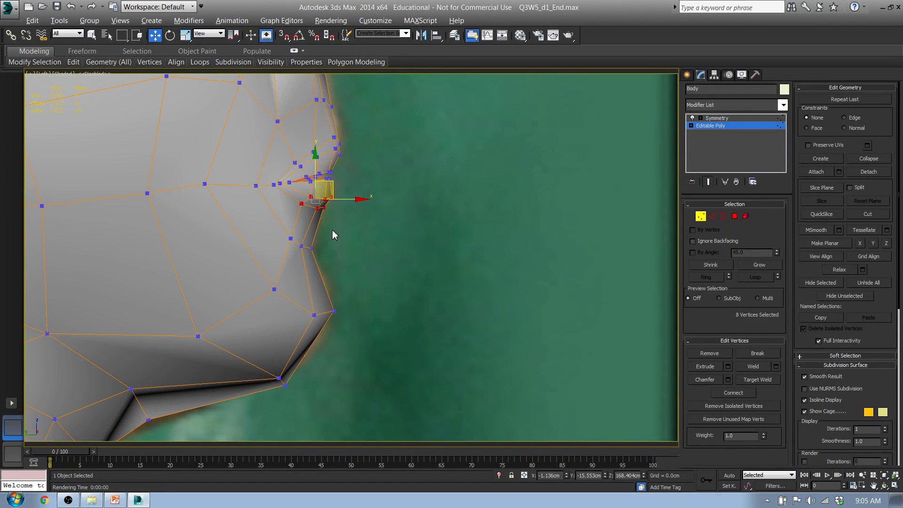
{"action": "left_click", "coordinate": [315, 315]}
{"action": "left_click_drag", "start_coordinate": [332, 299], "coordinate": [328, 295]}
- Nudge the cheek vertex behind the mouth corner and the vertex beside the upper lip to even out the side profile mesh
{"action": "middle_click_drag", "start_coordinate": [254, 258], "coordinate": [278, 286]}
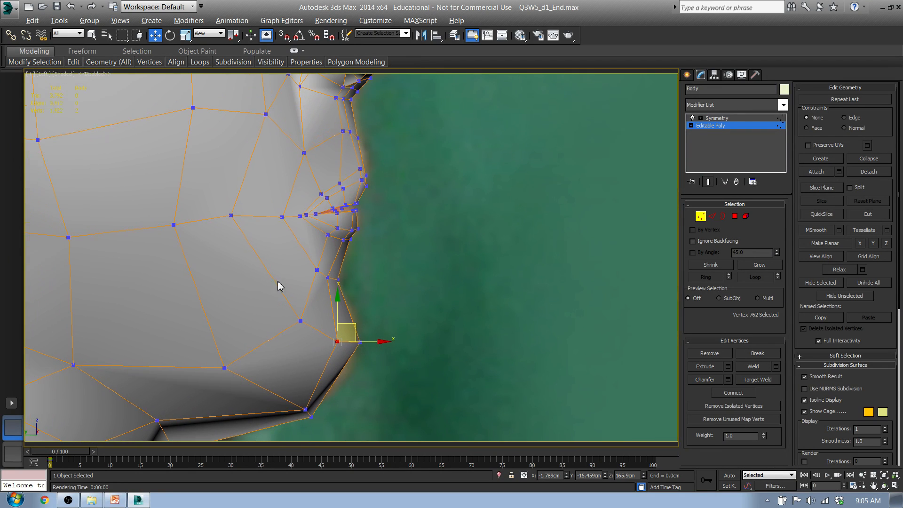
{"action": "left_click", "coordinate": [232, 217]}
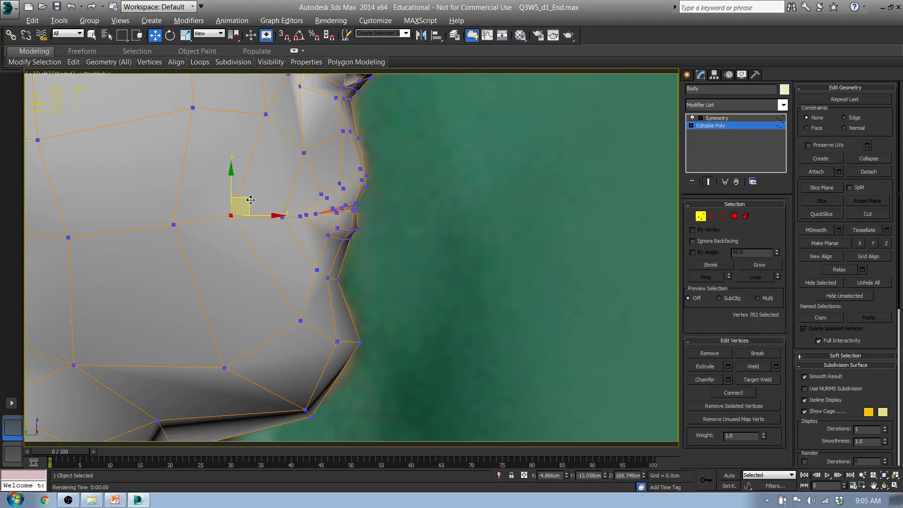
{"action": "left_click_drag", "start_coordinate": [250, 205], "coordinate": [250, 205]}
{"action": "scroll", "coordinate": [368, 189], "scroll_direction": "down", "scroll_amount": 2}
{"action": "middle_click_drag", "start_coordinate": [368, 189], "coordinate": [302, 253]}
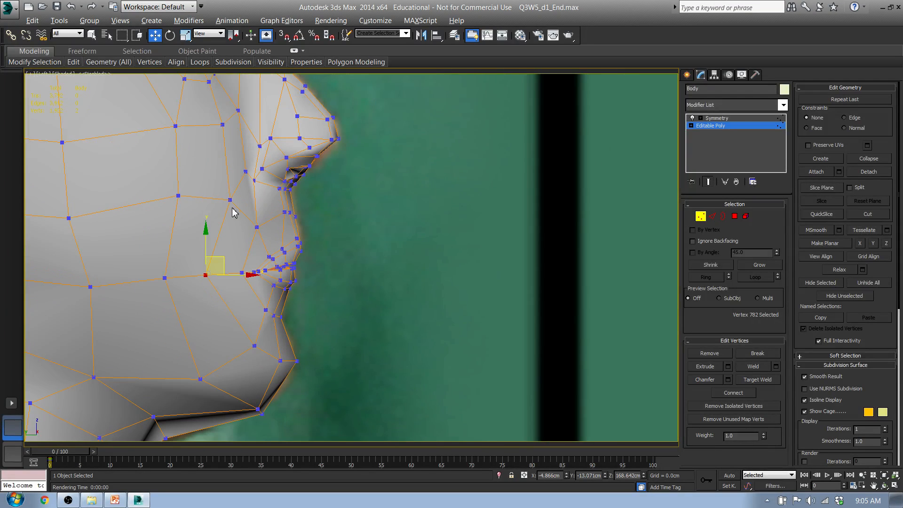
{"action": "middle_click_drag", "start_coordinate": [289, 196], "coordinate": [302, 260]}
{"action": "scroll", "coordinate": [282, 274], "scroll_direction": "down", "scroll_amount": 2}
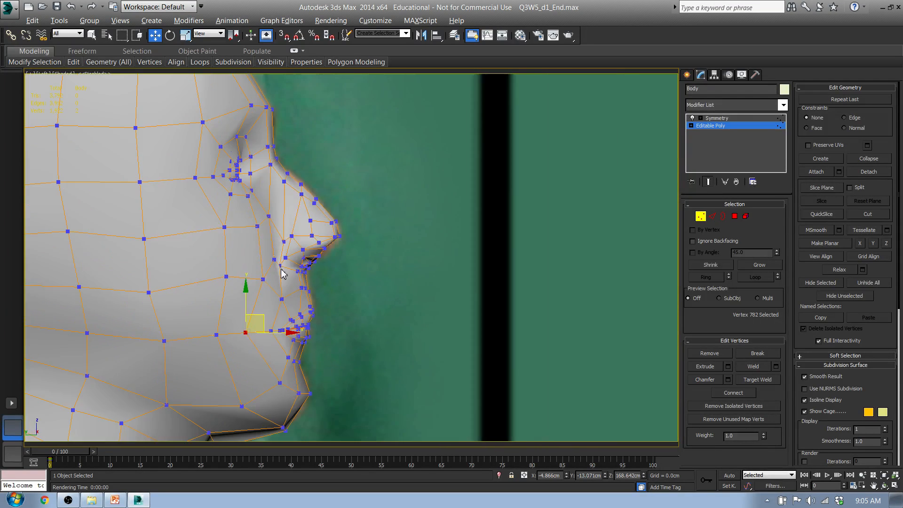
{"action": "left_click", "coordinate": [284, 299]}
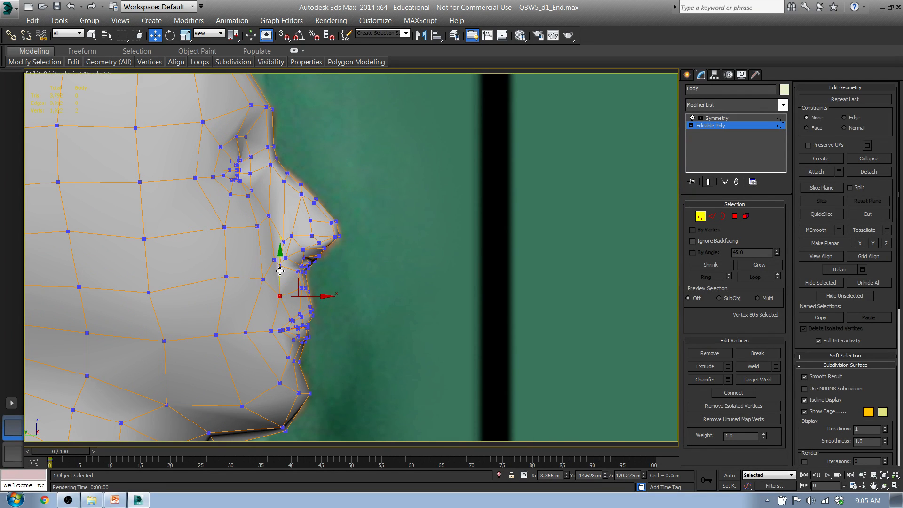
- Raise the vertex beside the nostril wing closer to the wing to tighten the crease between nose and cheek
{"action": "scroll", "coordinate": [279, 267], "scroll_direction": "up", "scroll_amount": 4}
{"action": "left_click", "coordinate": [263, 231]}
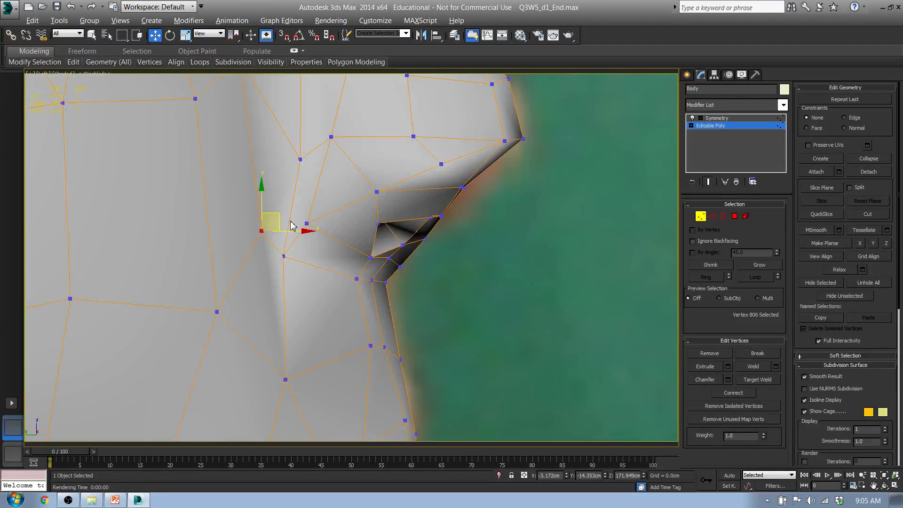
{"action": "middle_click_drag", "start_coordinate": [290, 225], "coordinate": [252, 261], "text": "alt"}
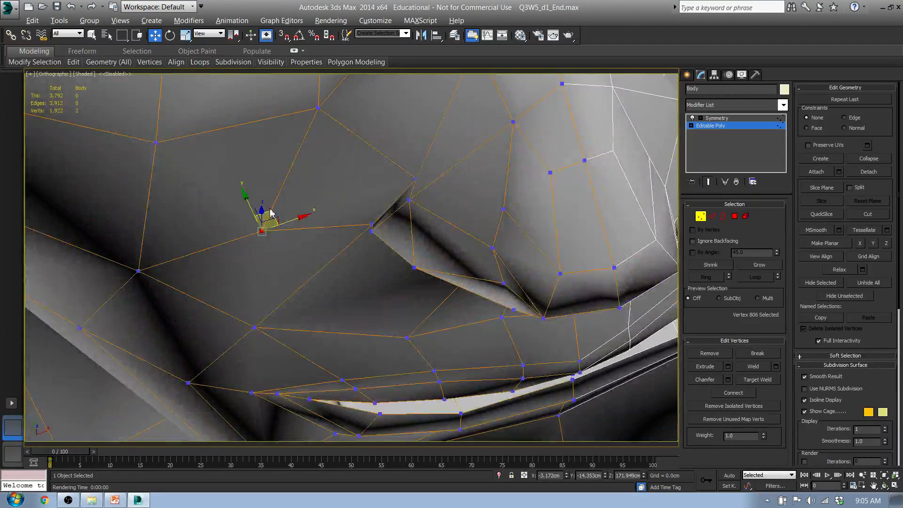
{"action": "mouse_move", "coordinate": [271, 212]}
{"action": "middle_mouse_down", "text": "alt"}
{"action": "mouse_move", "coordinate": [282, 219]}
{"action": "mouse_move", "coordinate": [371, 177]}
{"action": "mouse_move", "coordinate": [352, 207]}
{"action": "middle_mouse_up", "text": "alt"}
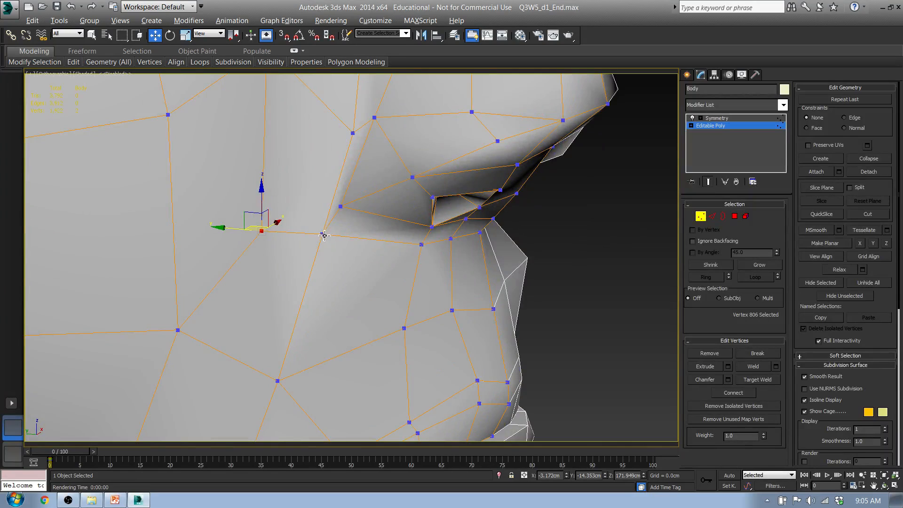
{"action": "left_click", "coordinate": [324, 234]}
{"action": "middle_click_drag", "start_coordinate": [325, 234], "coordinate": [391, 205], "text": "alt"}
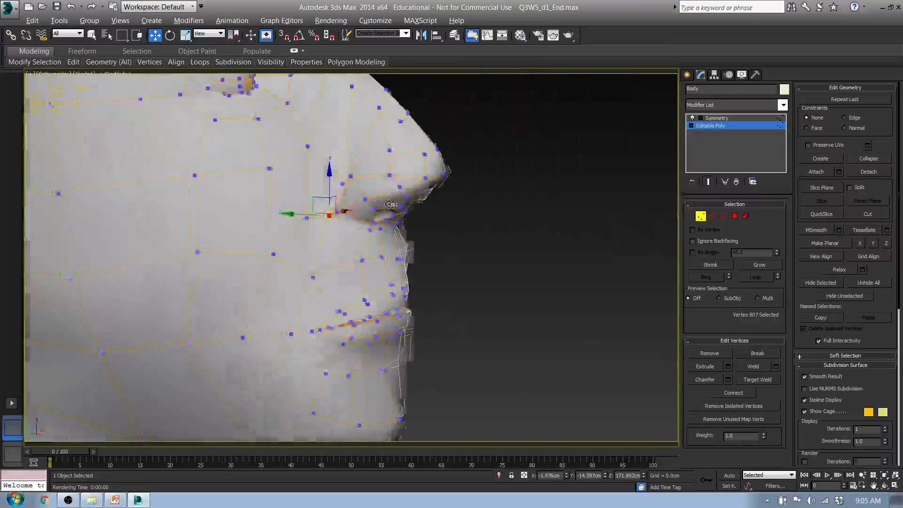
- From below, move the two vertices beside the centre line at the nose tip inward to narrow the tip
{"action": "left_click", "coordinate": [349, 177]}
{"action": "middle_click_drag", "start_coordinate": [348, 177], "coordinate": [366, 232], "text": "alt"}
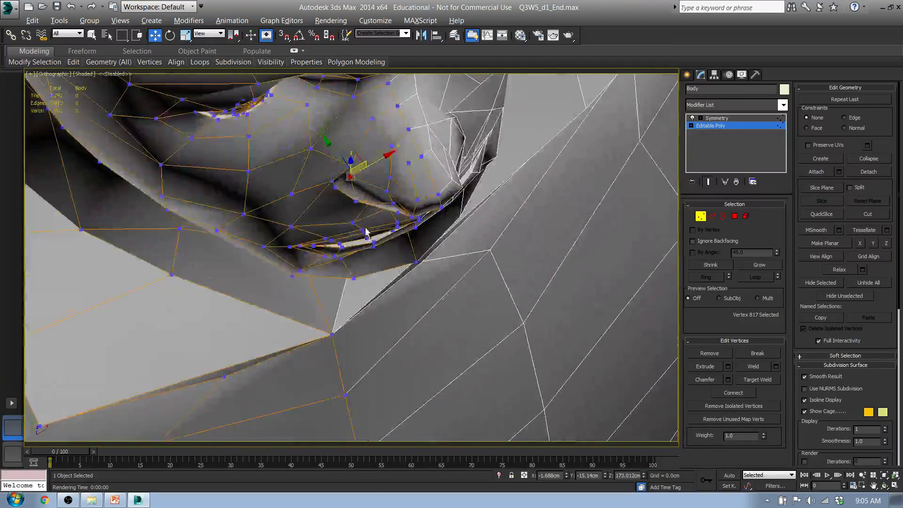
{"action": "scroll", "coordinate": [401, 216], "scroll_direction": "up", "scroll_amount": 3}
{"action": "left_click", "coordinate": [434, 190]}
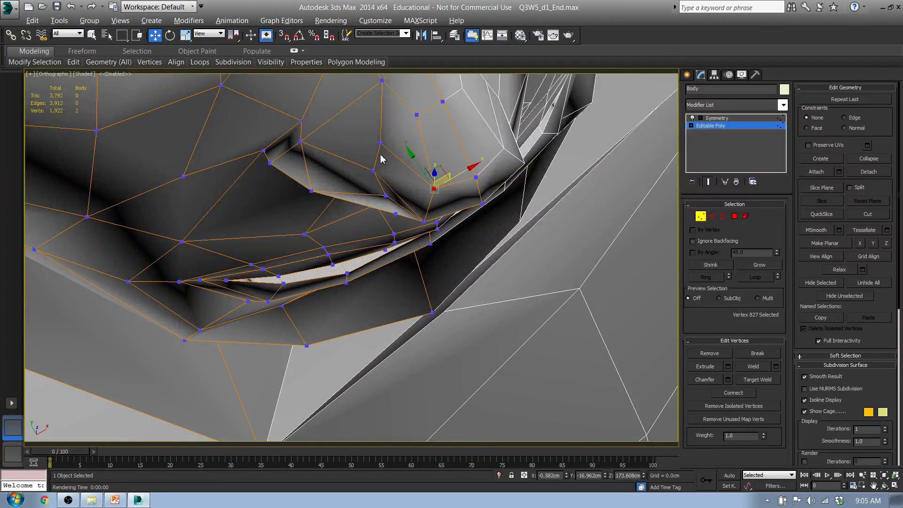
{"action": "left_click", "coordinate": [381, 144], "text": "ctrl"}
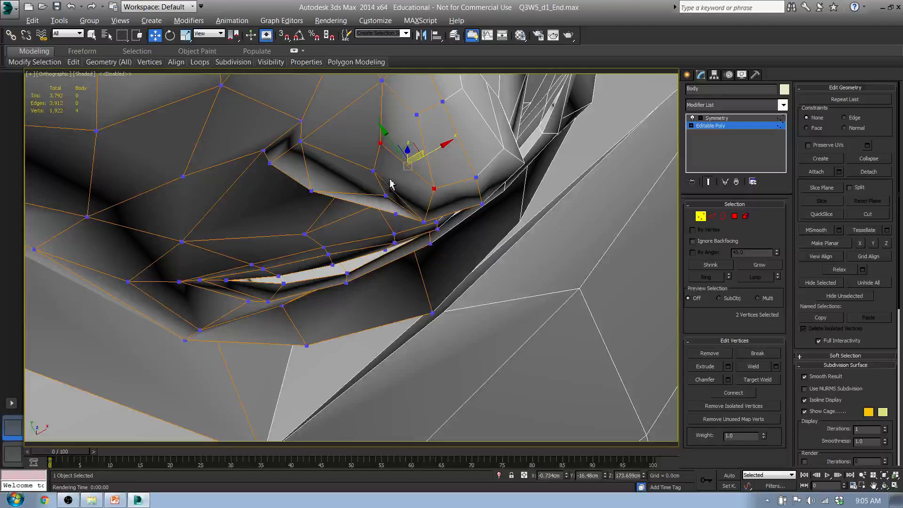
{"action": "left_click", "coordinate": [381, 144]}
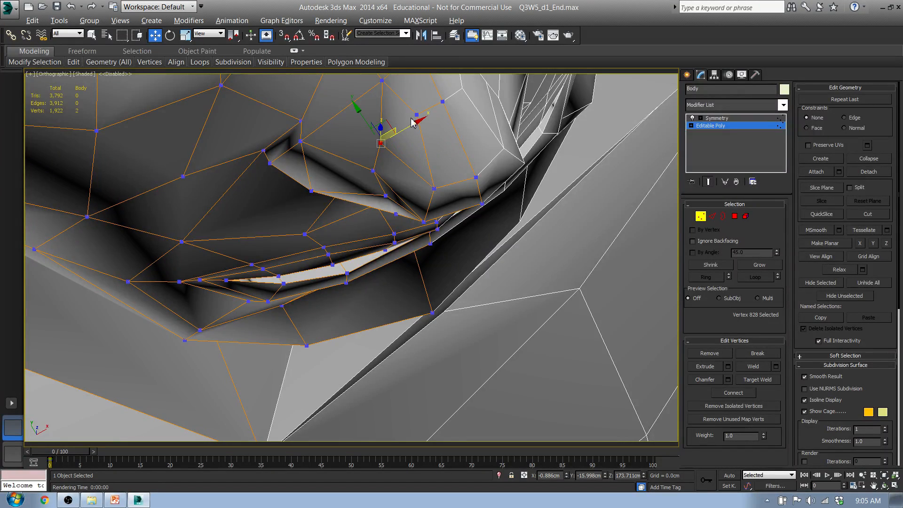
{"action": "left_click", "coordinate": [435, 189]}
{"action": "left_click", "coordinate": [425, 222], "text": "ctrl"}
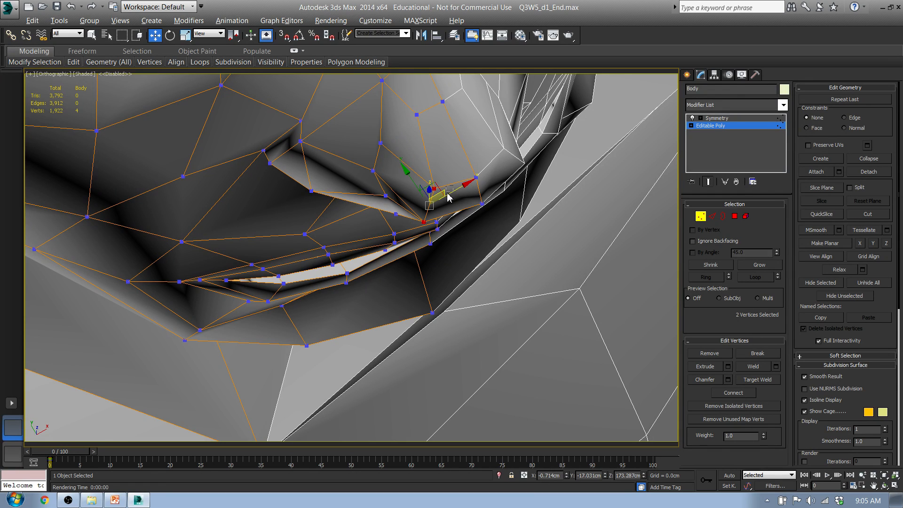
{"action": "left_click", "coordinate": [434, 189]}
{"action": "left_click", "coordinate": [425, 222], "text": "ctrl"}
{"action": "left_click_drag", "start_coordinate": [455, 189], "coordinate": [470, 180]}
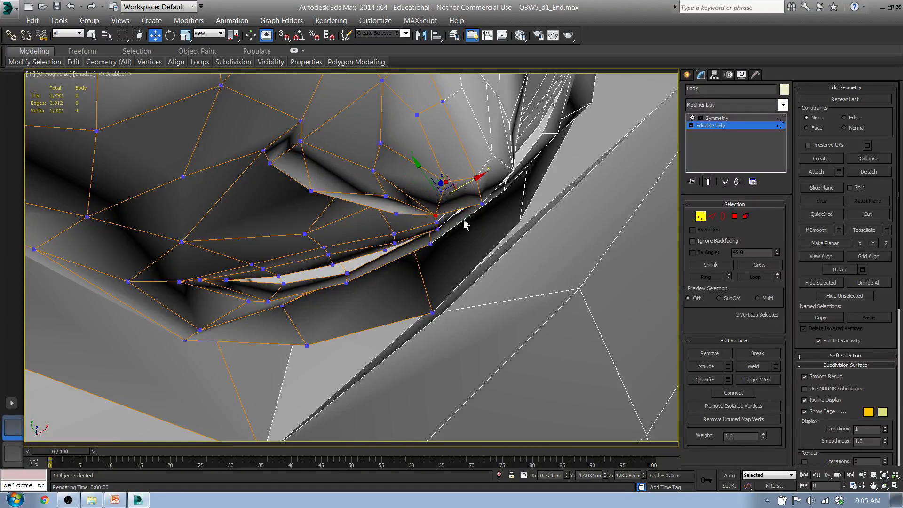
- Move the vertex pairs above the nostril and on the side of the nose tip inward toward the centre line
{"action": "middle_click_drag", "start_coordinate": [463, 221], "coordinate": [445, 163], "text": "alt"}
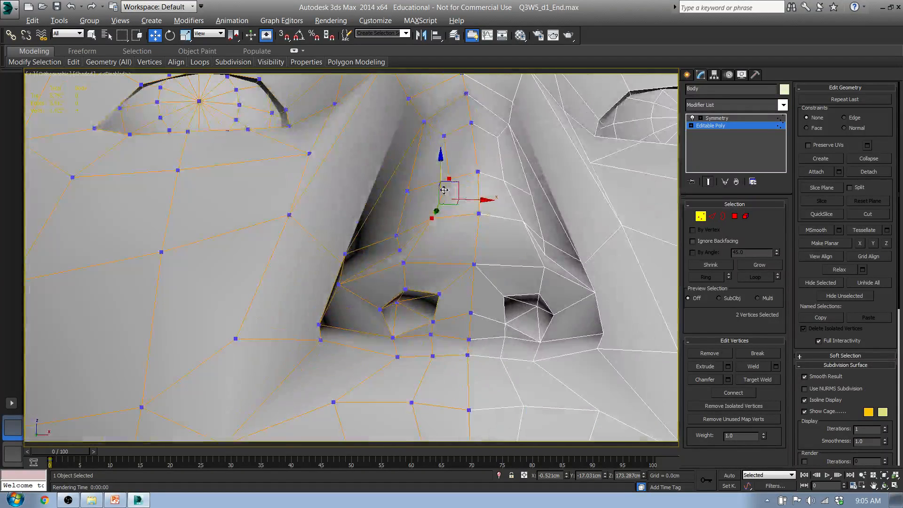
{"action": "left_click", "coordinate": [405, 265]}
{"action": "left_click", "coordinate": [400, 251], "text": "ctrl"}
{"action": "left_click_drag", "start_coordinate": [433, 259], "coordinate": [444, 259]}
{"action": "middle_click_drag", "start_coordinate": [407, 258], "coordinate": [423, 287], "text": "alt"}
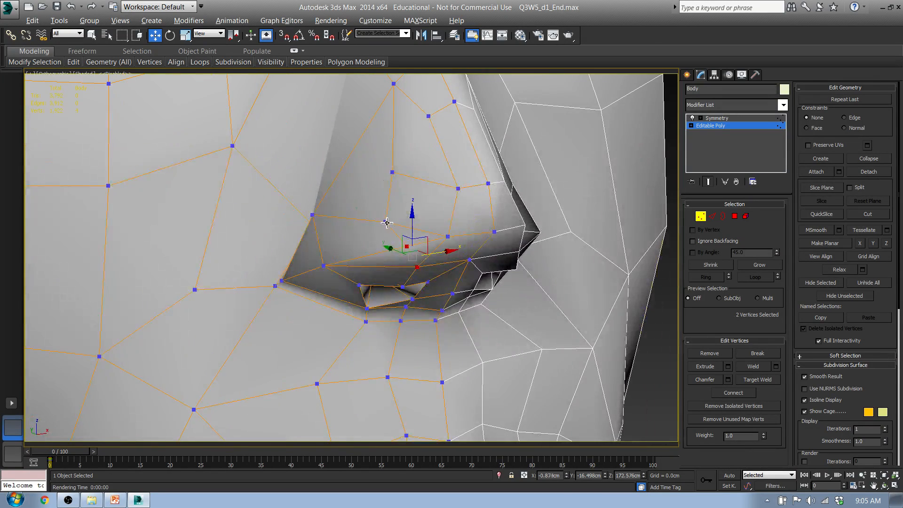
{"action": "middle_click_drag", "start_coordinate": [386, 223], "coordinate": [424, 215], "text": "alt"}
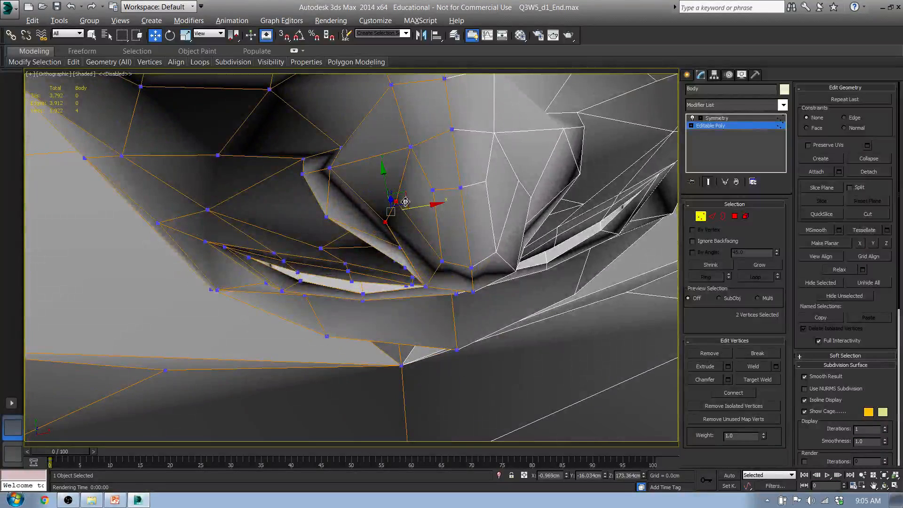
{"action": "left_click_drag", "start_coordinate": [405, 202], "coordinate": [412, 198]}
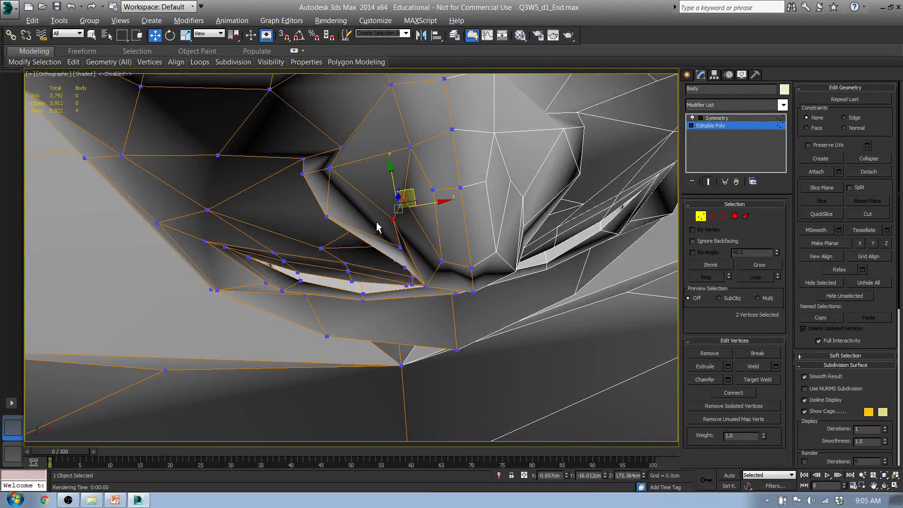